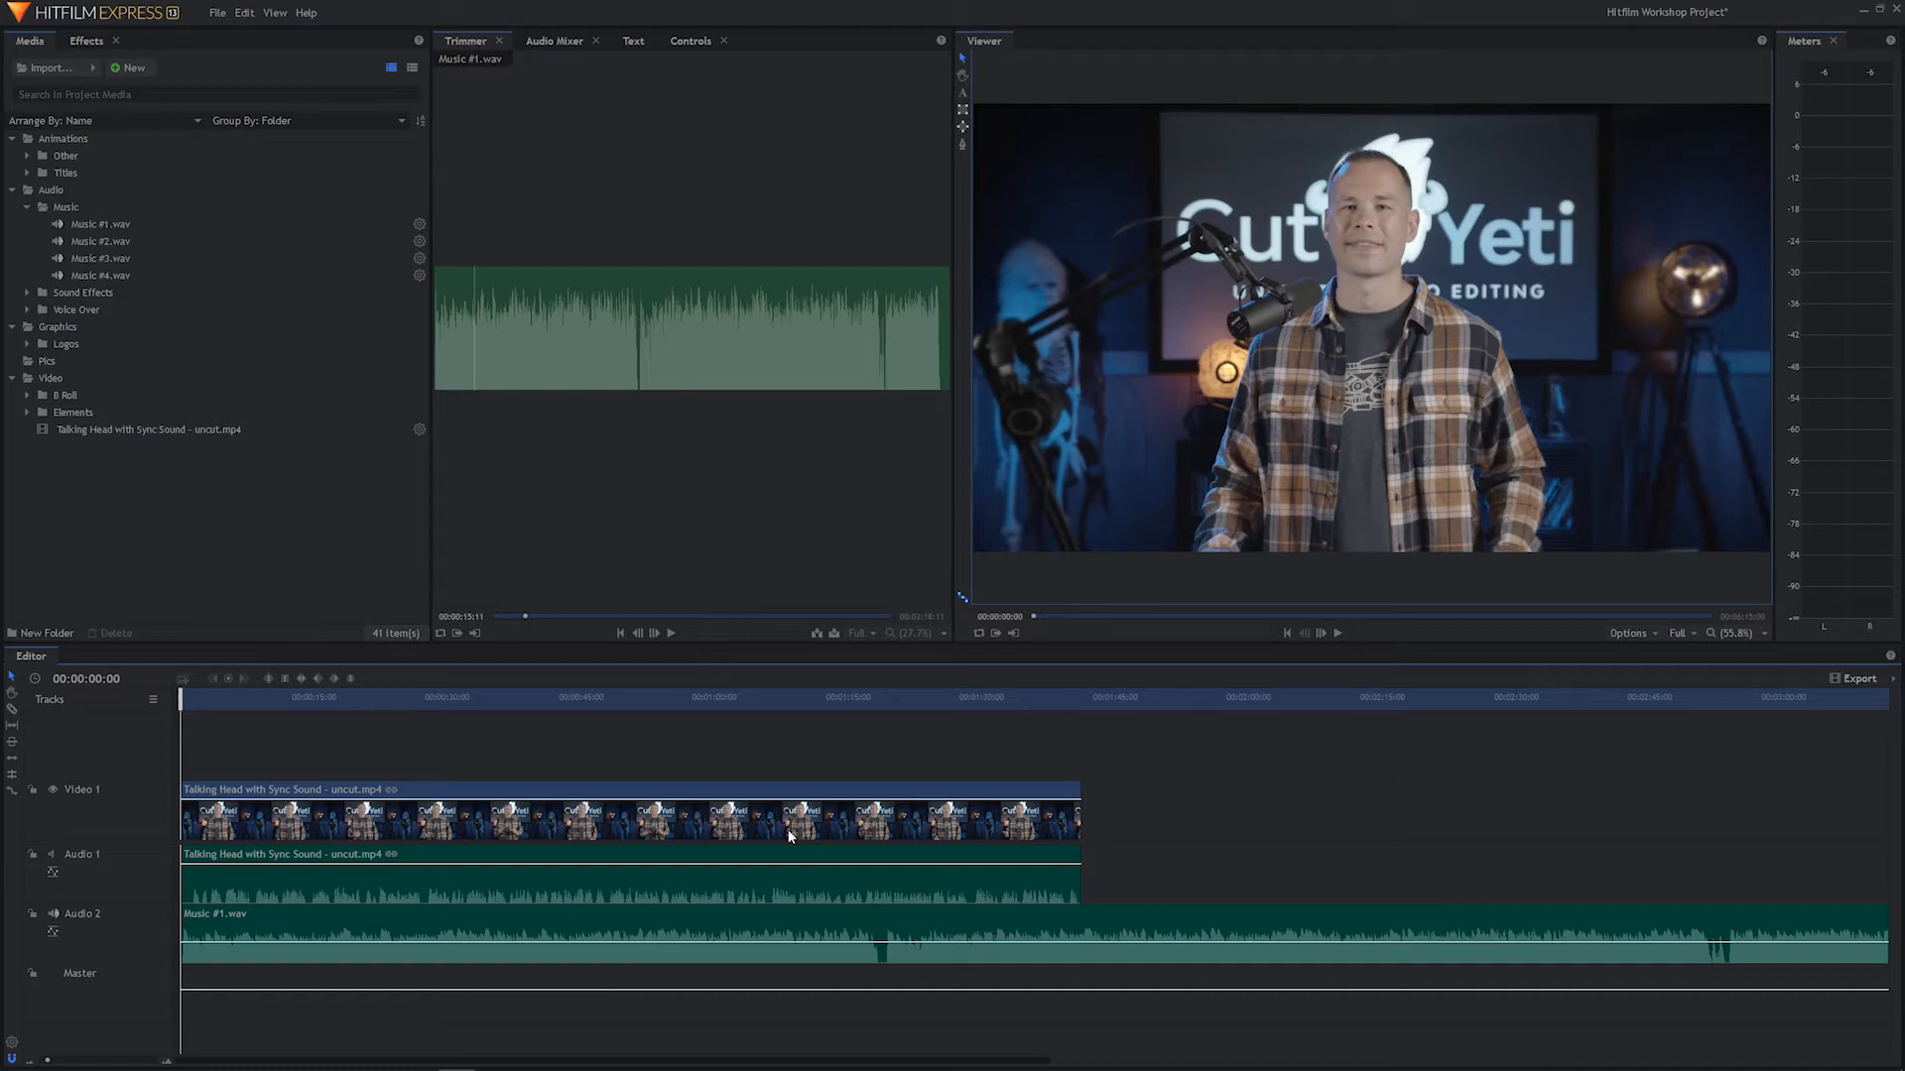
Play the opening seconds of Music #1.wav repeatedly to find the musical cue where the talking head clip should start
key("space")
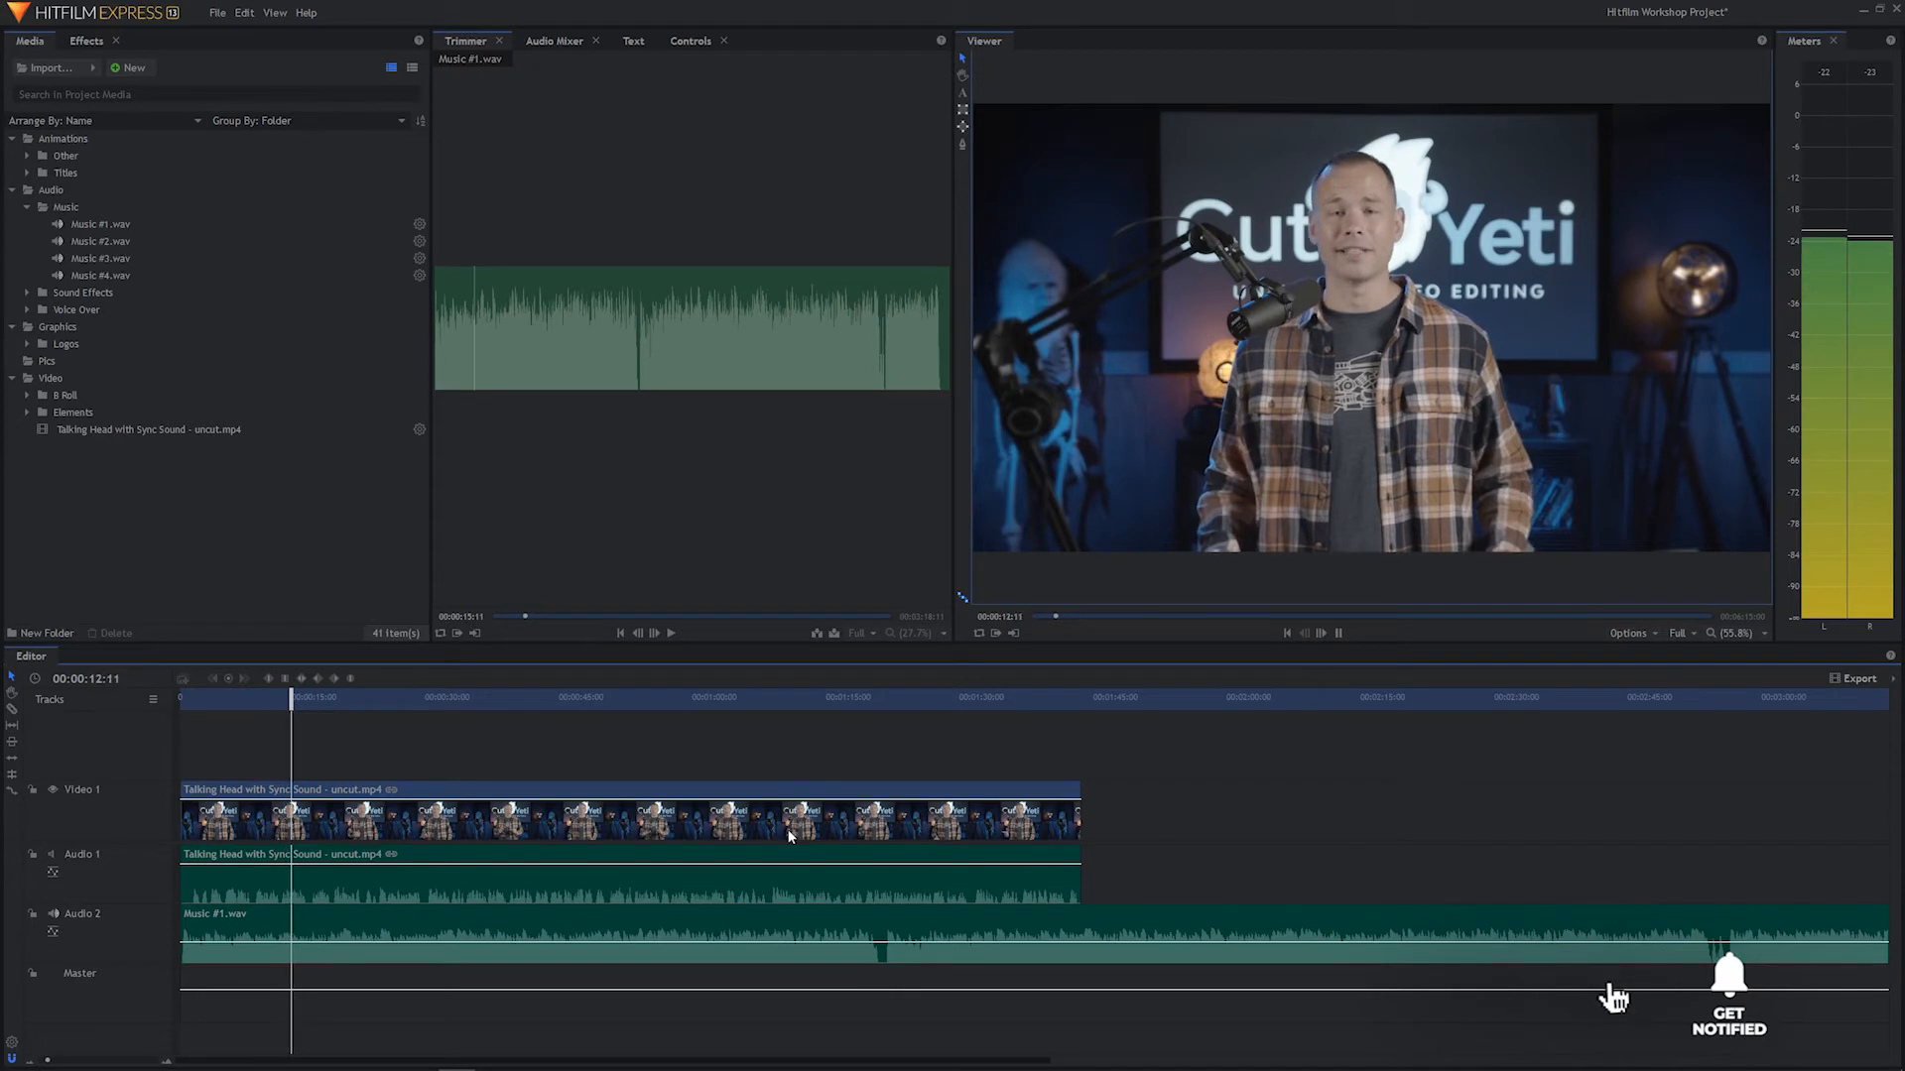
key("space")
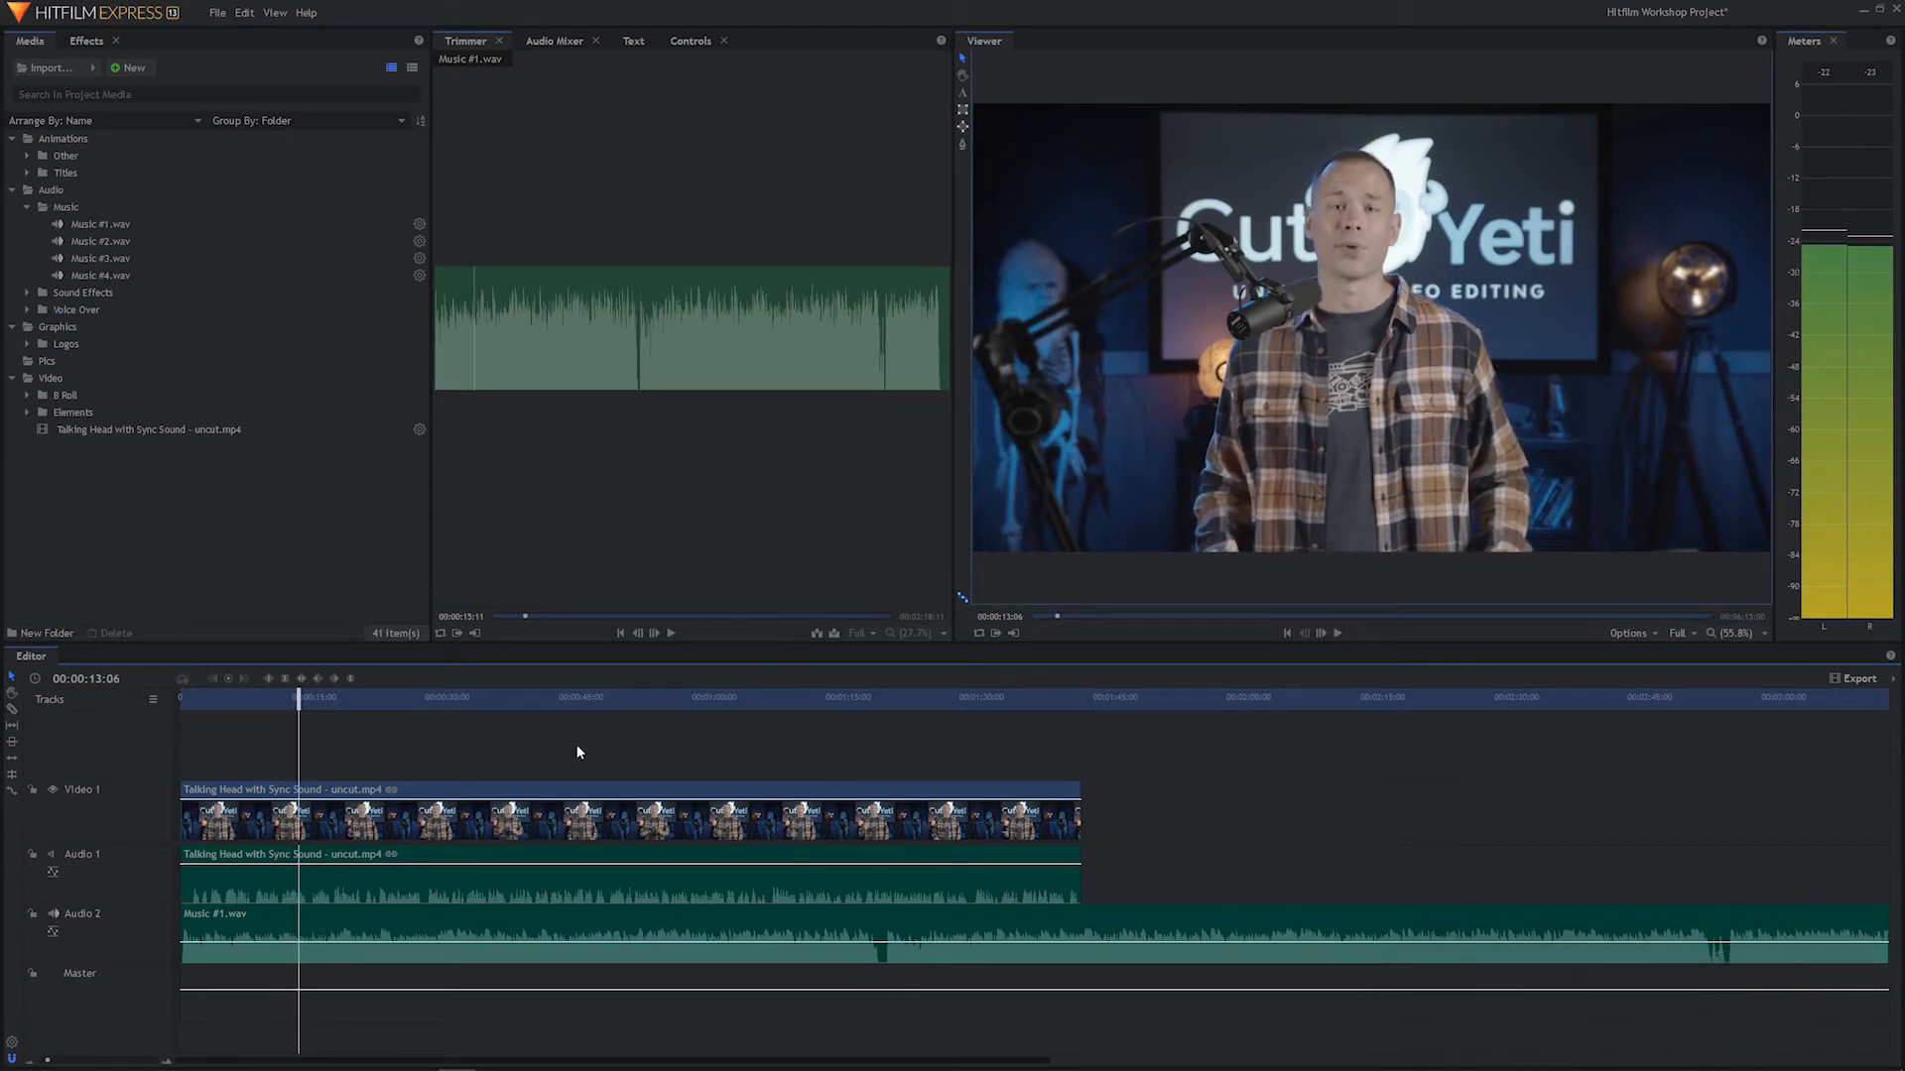
left_click_drag(288, 696, 254, 700)
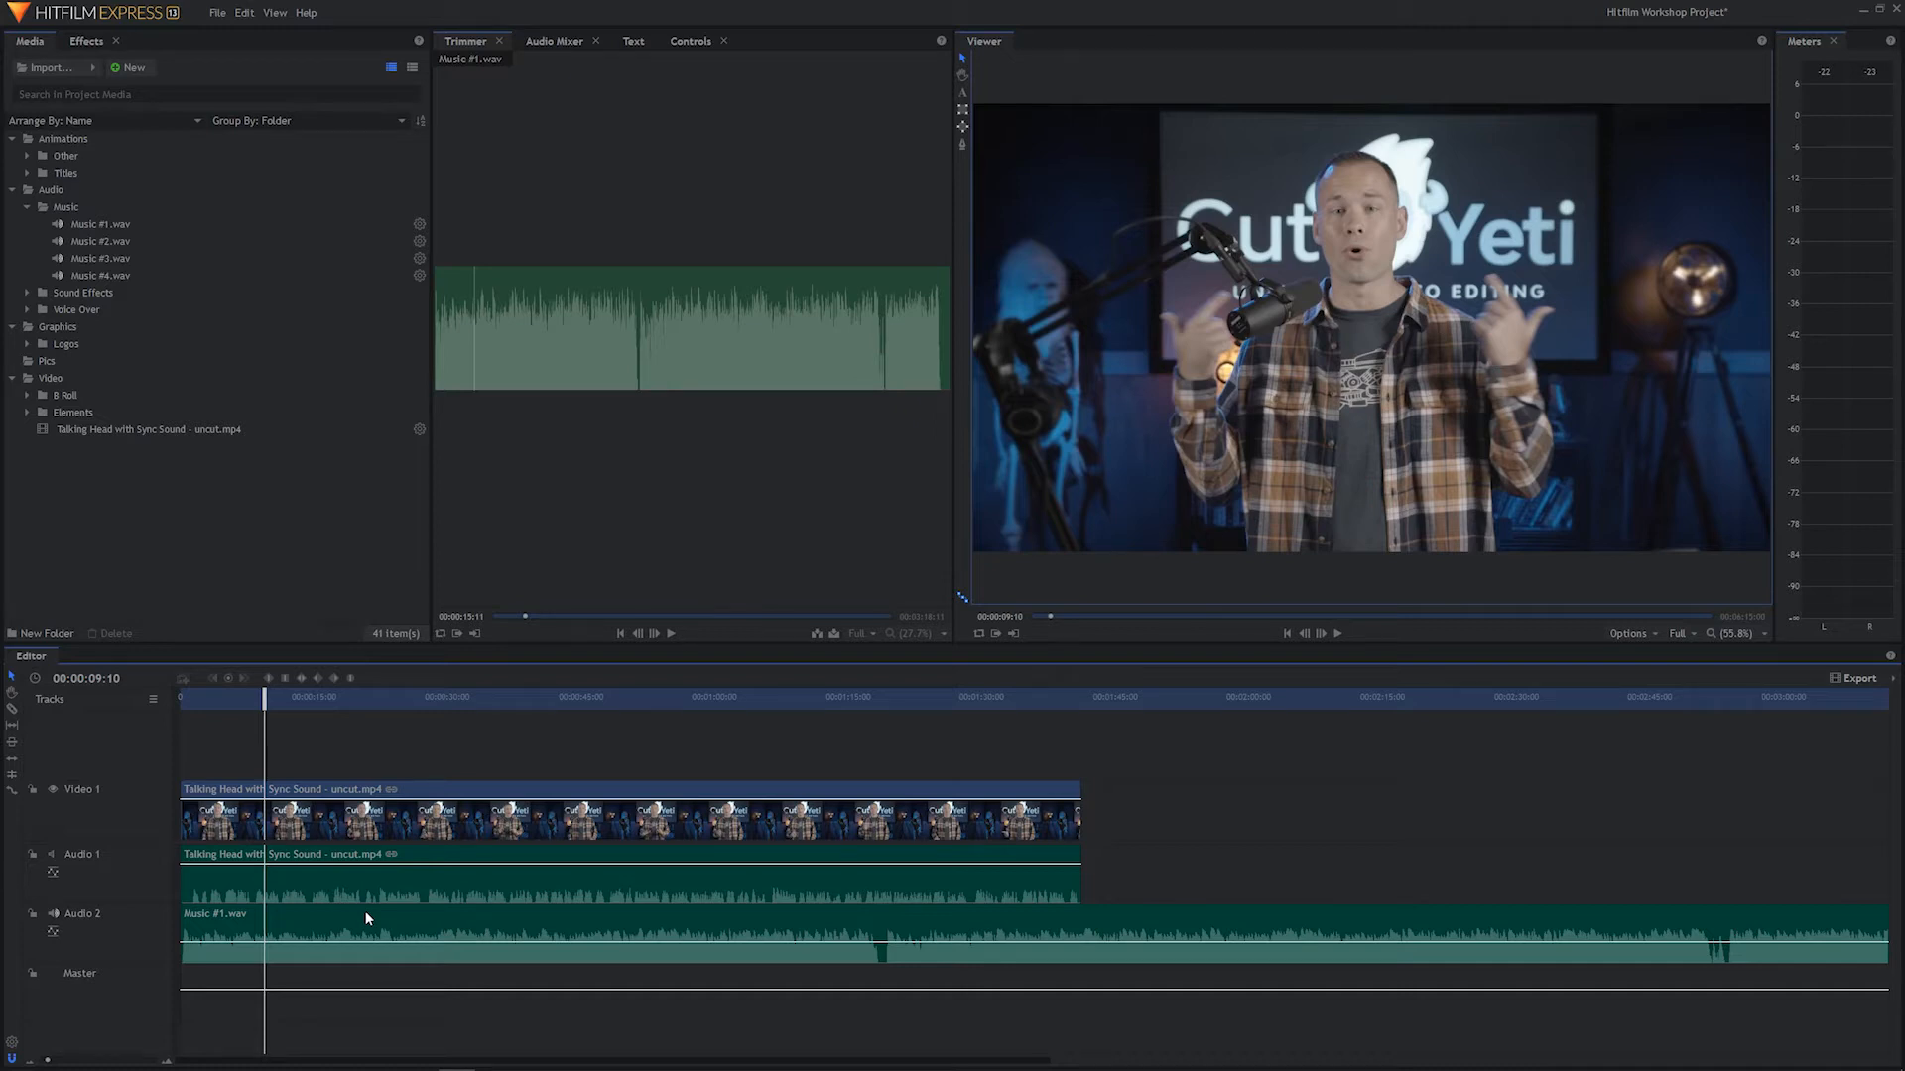
scroll(366, 919, "up", 2)
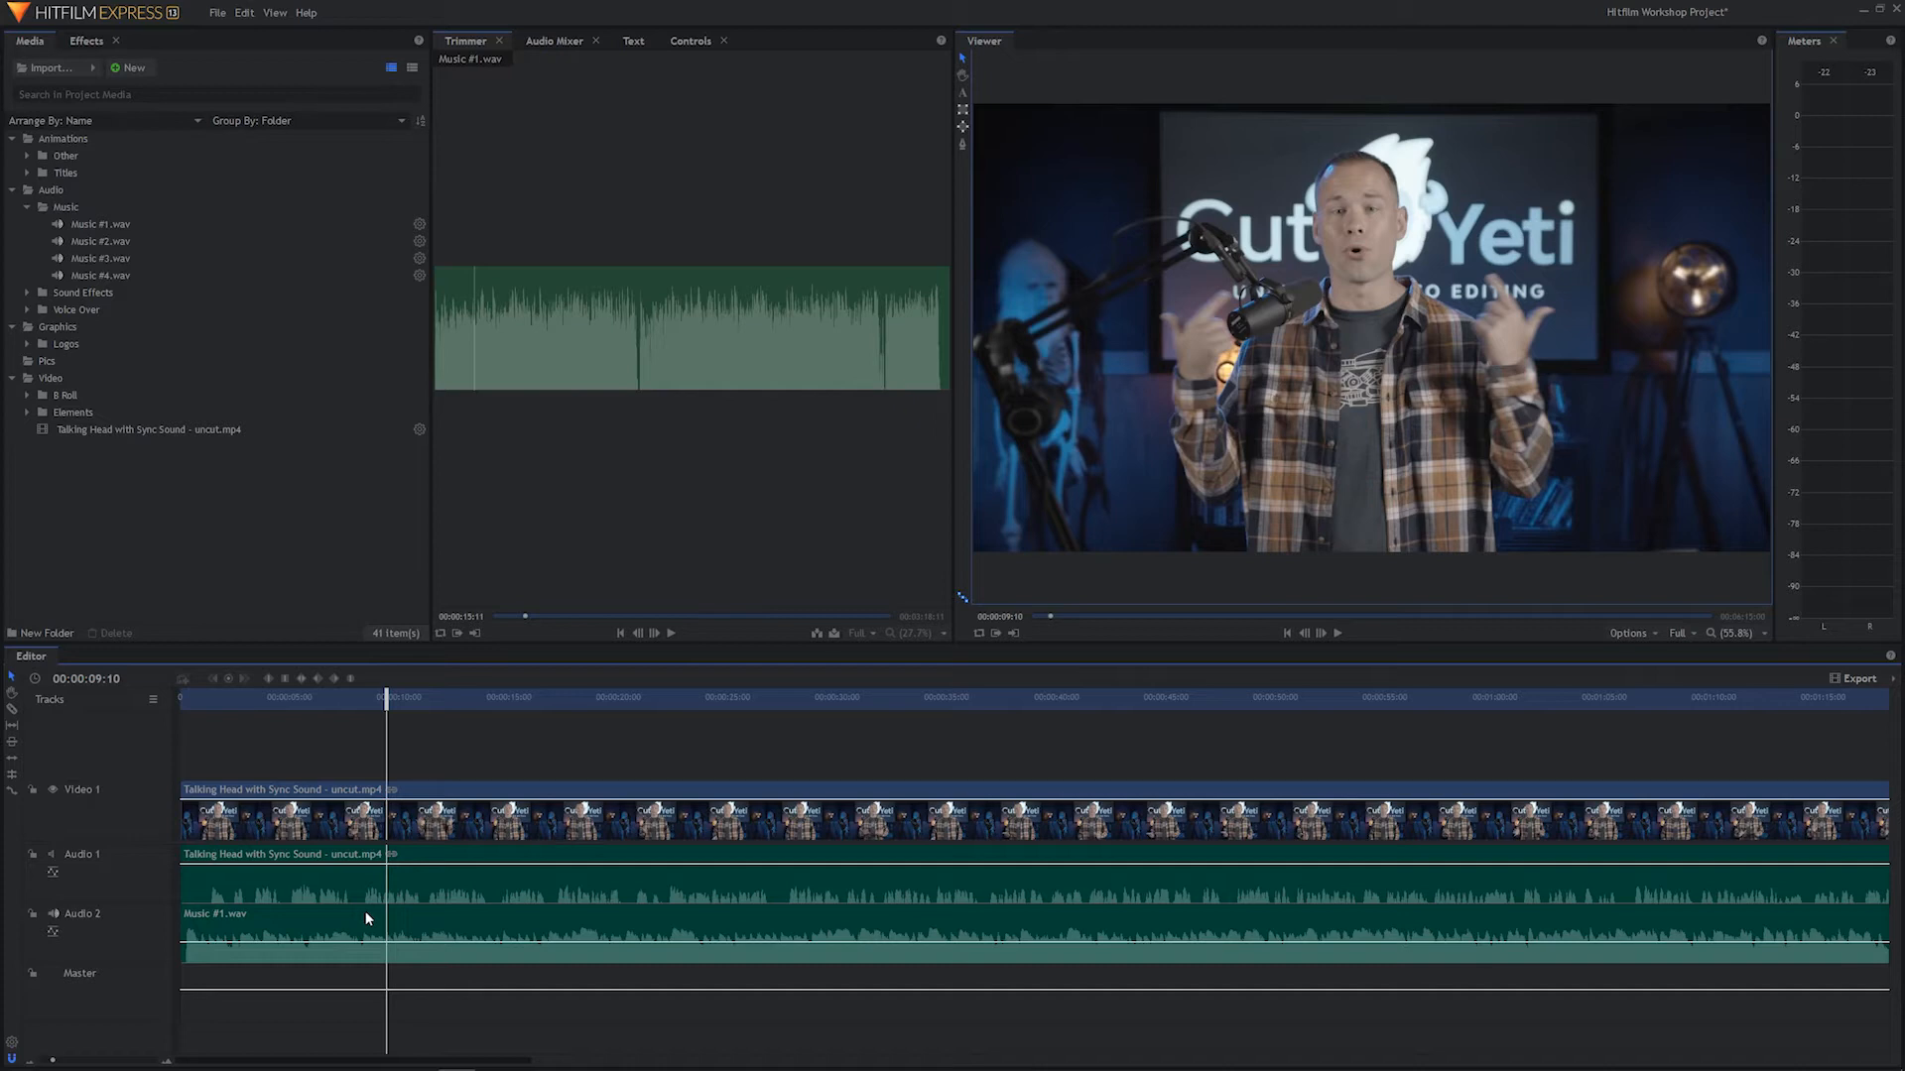
scroll(366, 918, "up", 2)
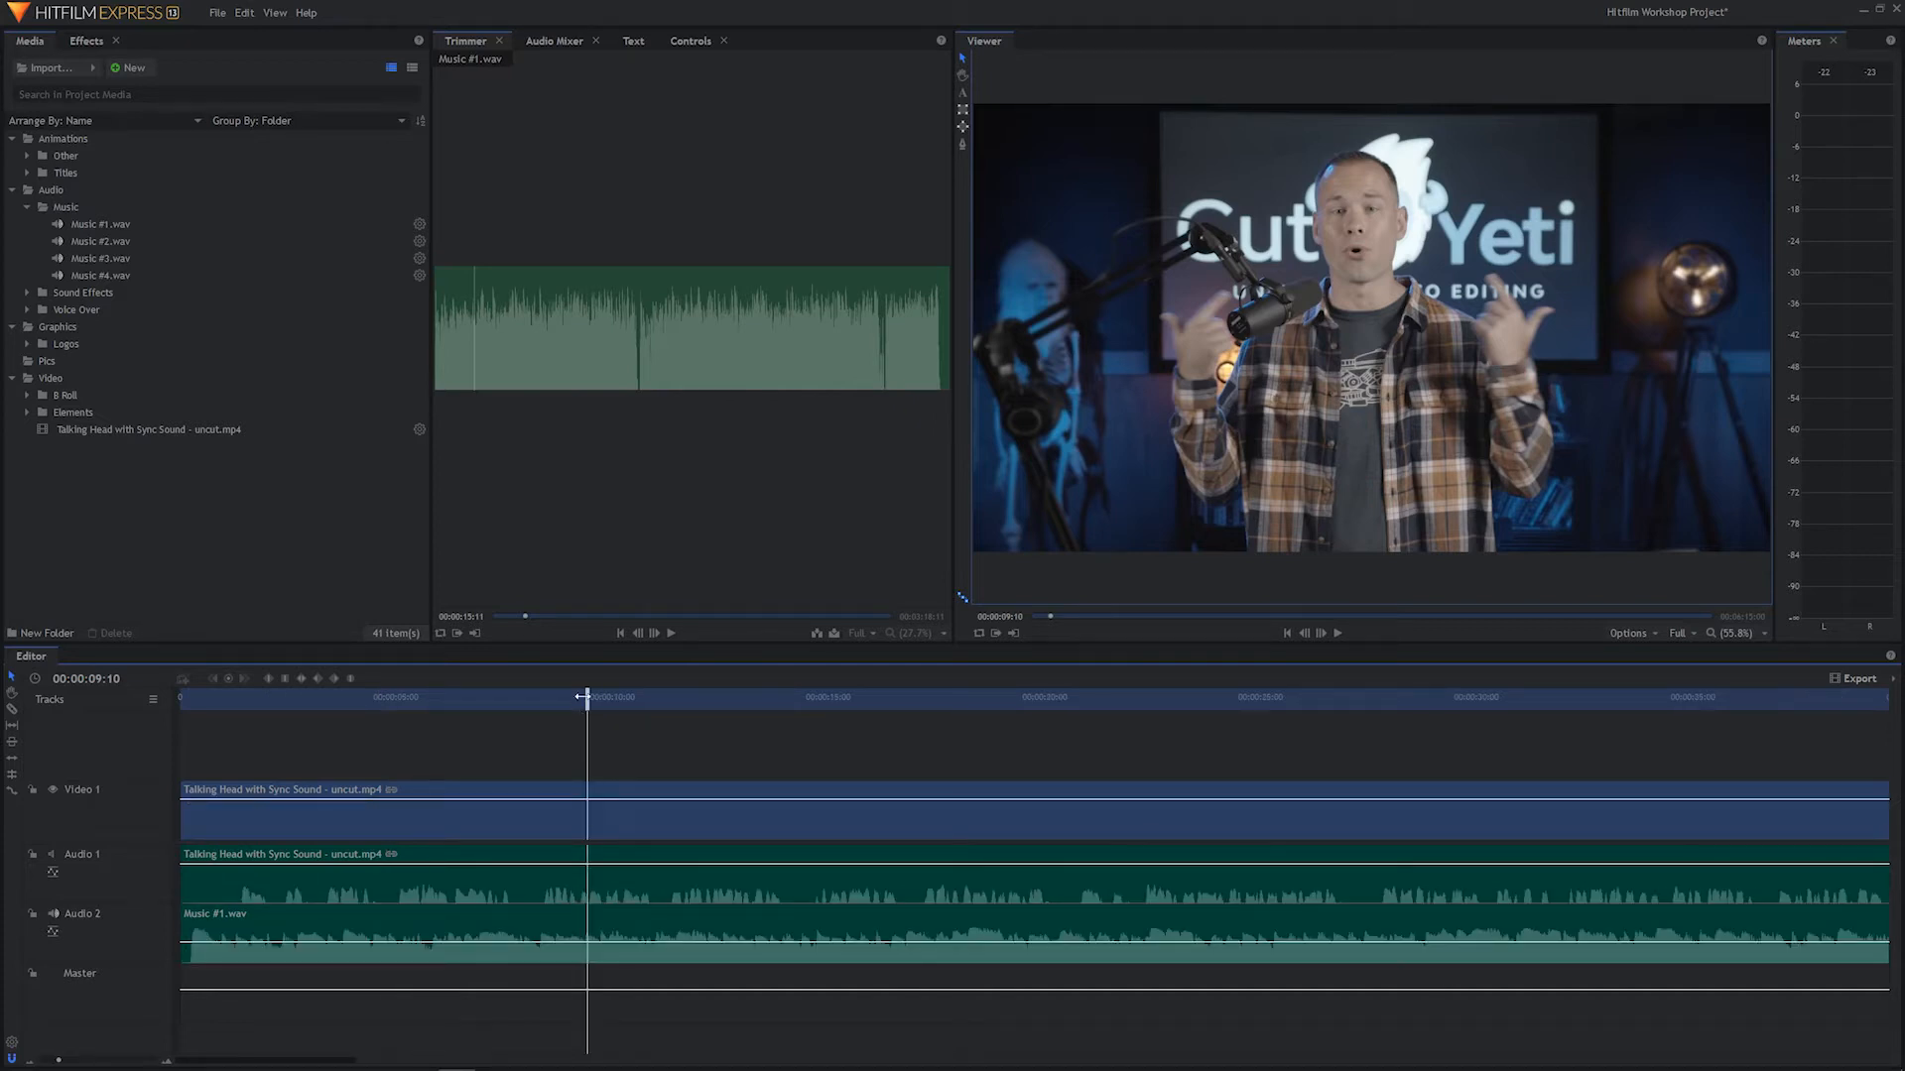
left_click_drag(582, 698, 339, 960)
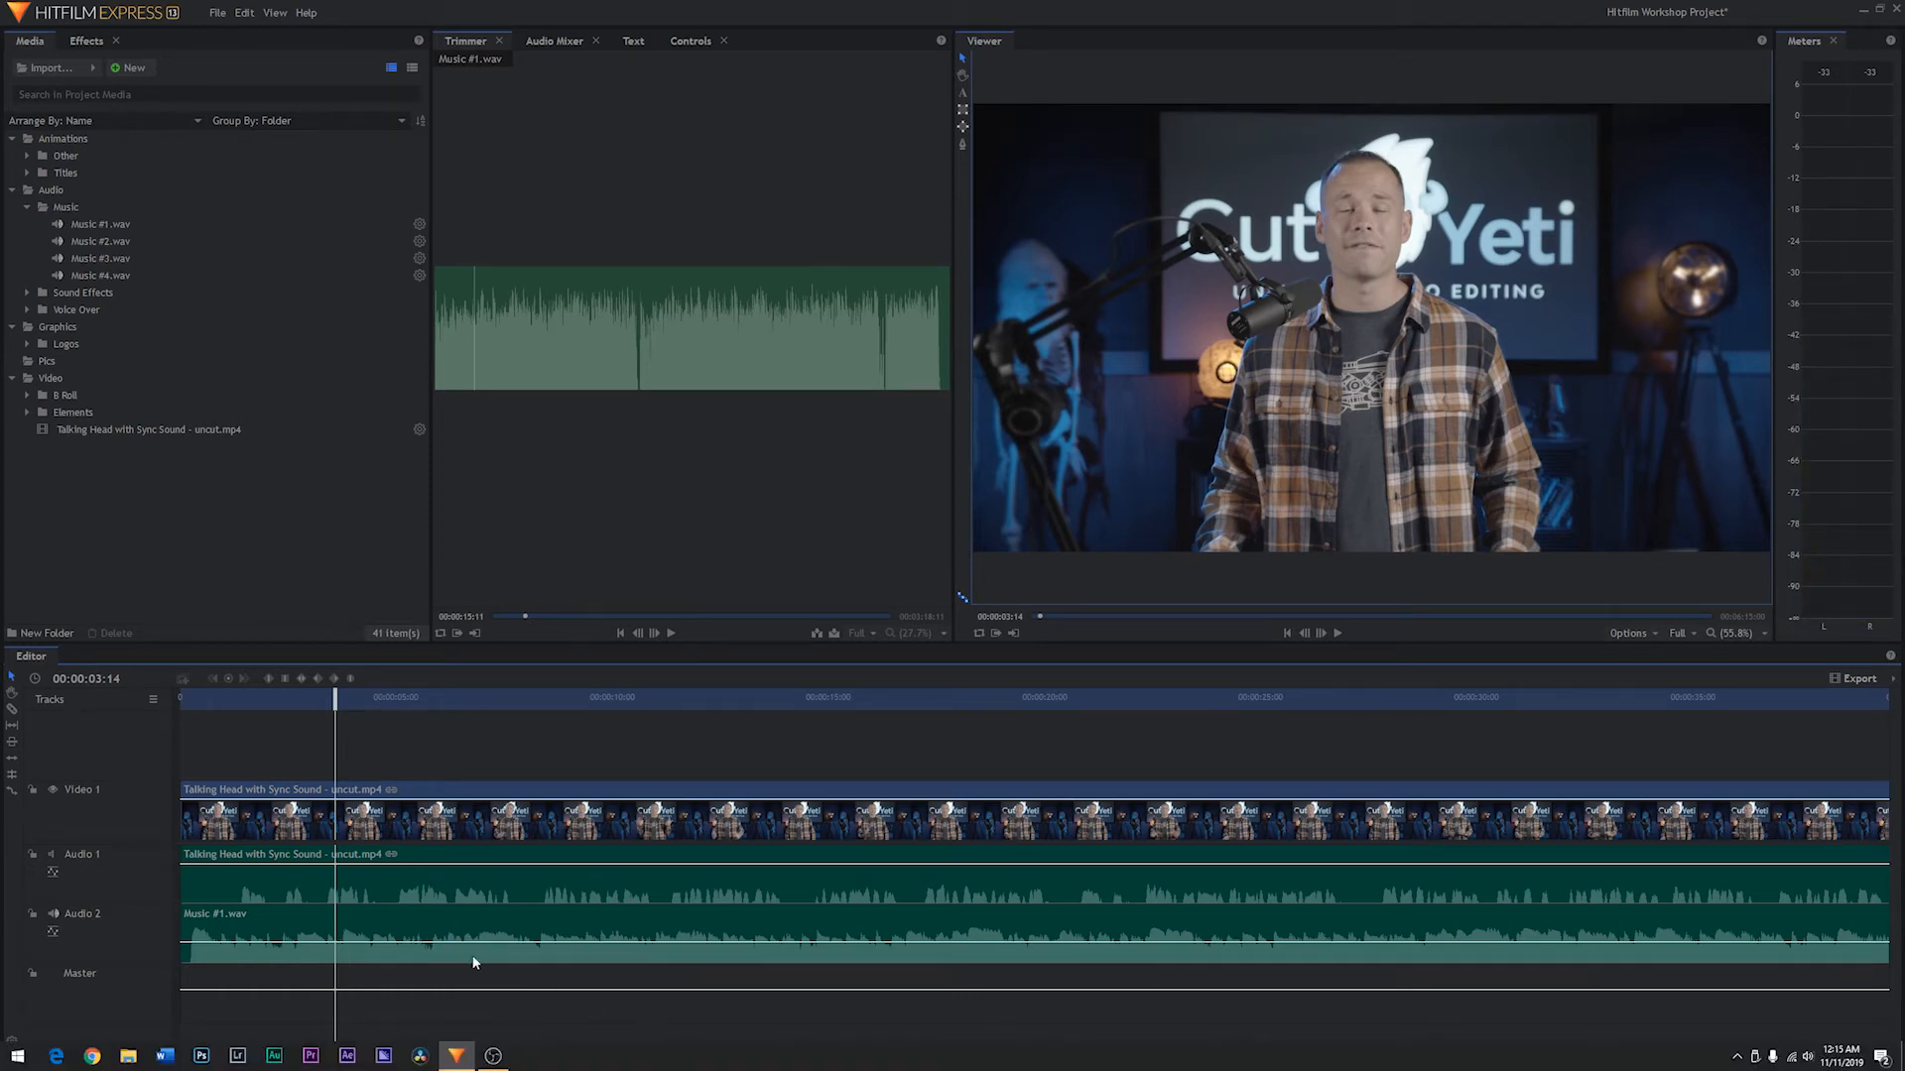
key("space")
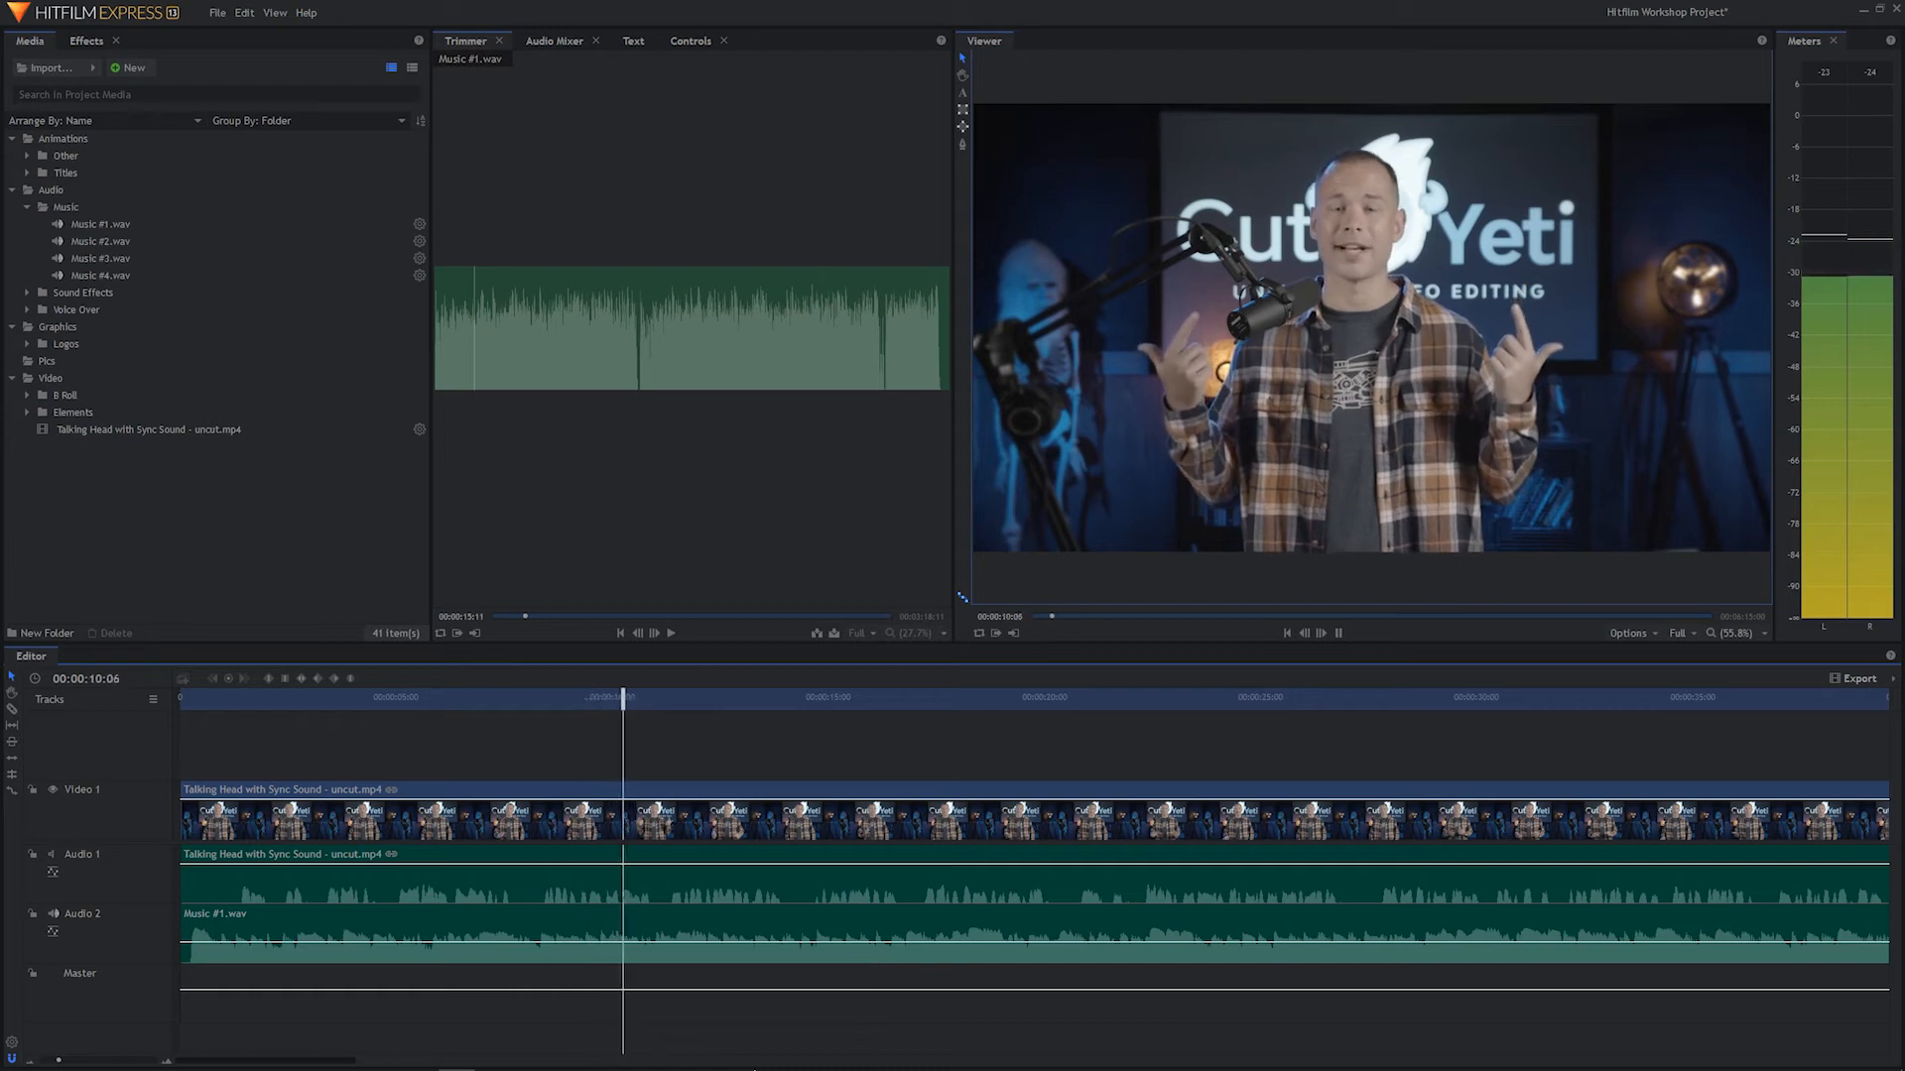
key("space")
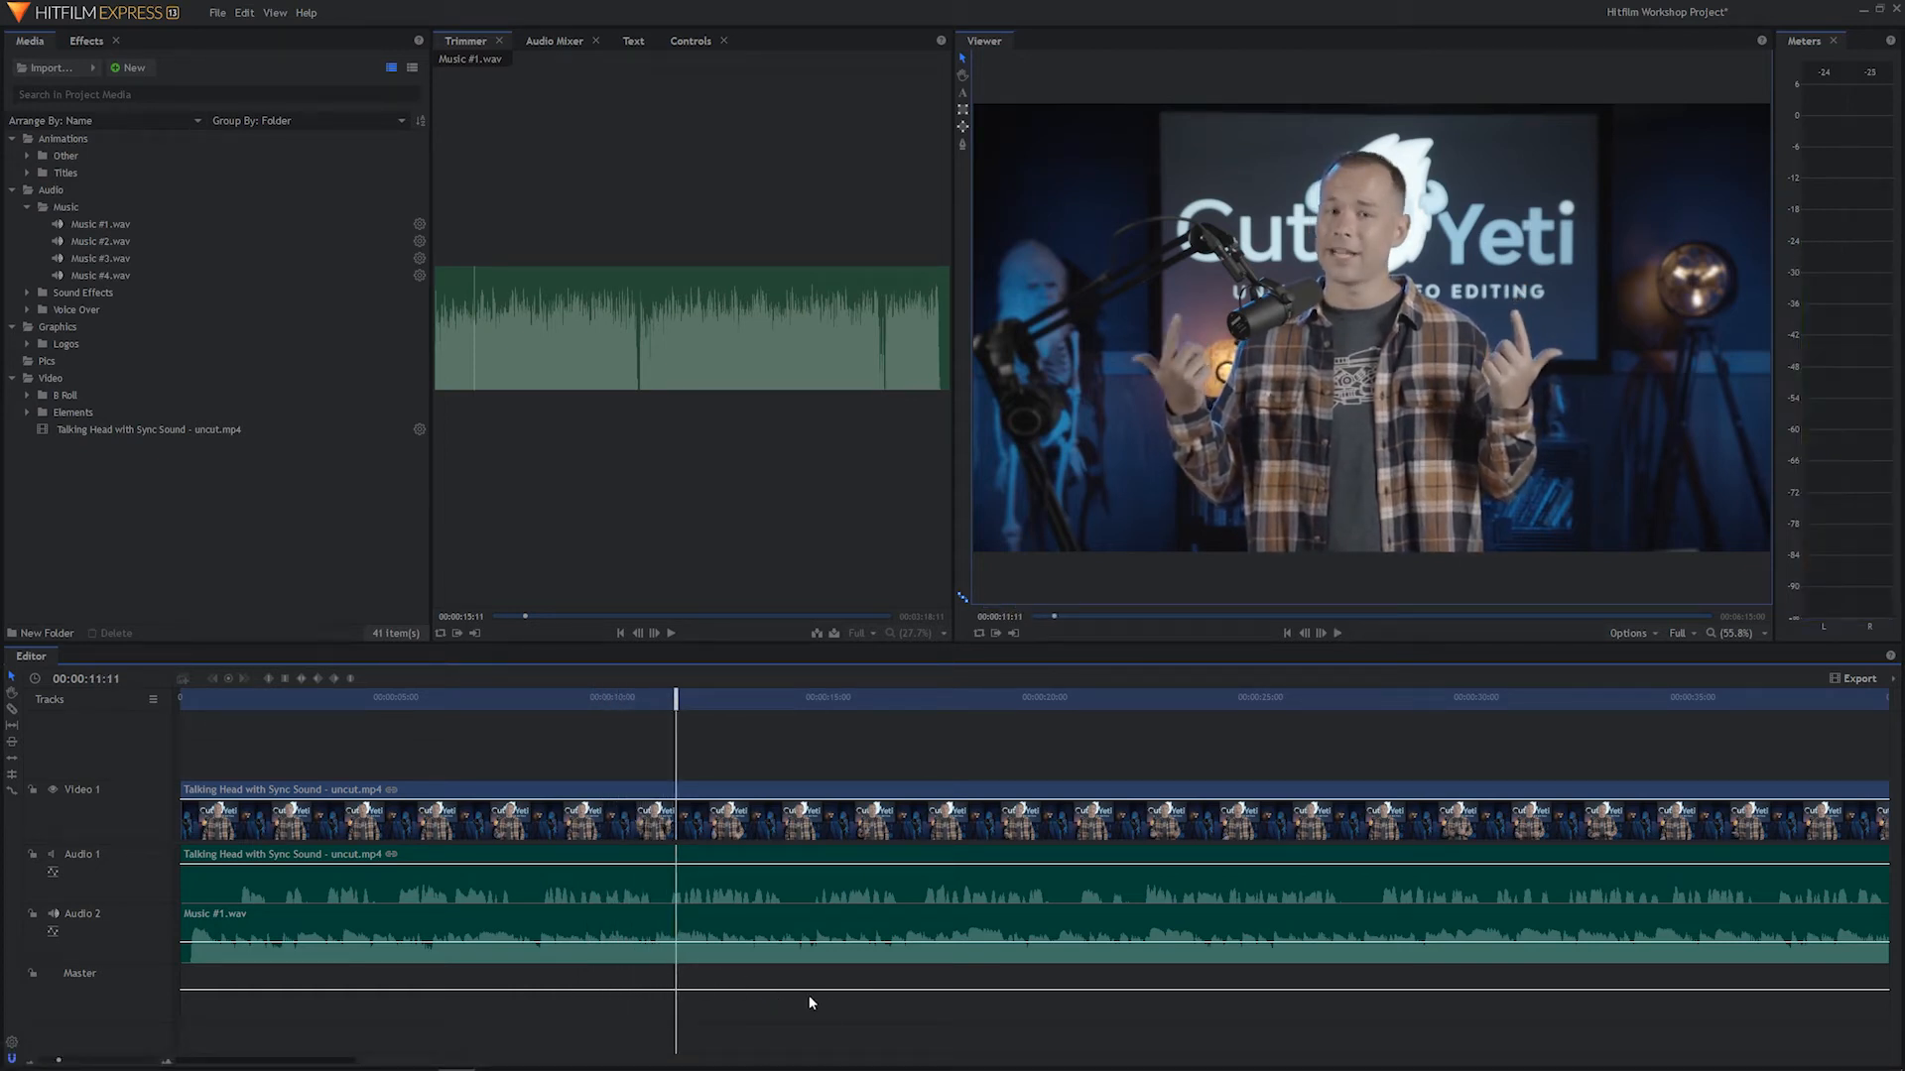
Replay the music leading up to the cue and park the playhead exactly on it at 00:00:11:11
scroll(809, 1001, "up", 2)
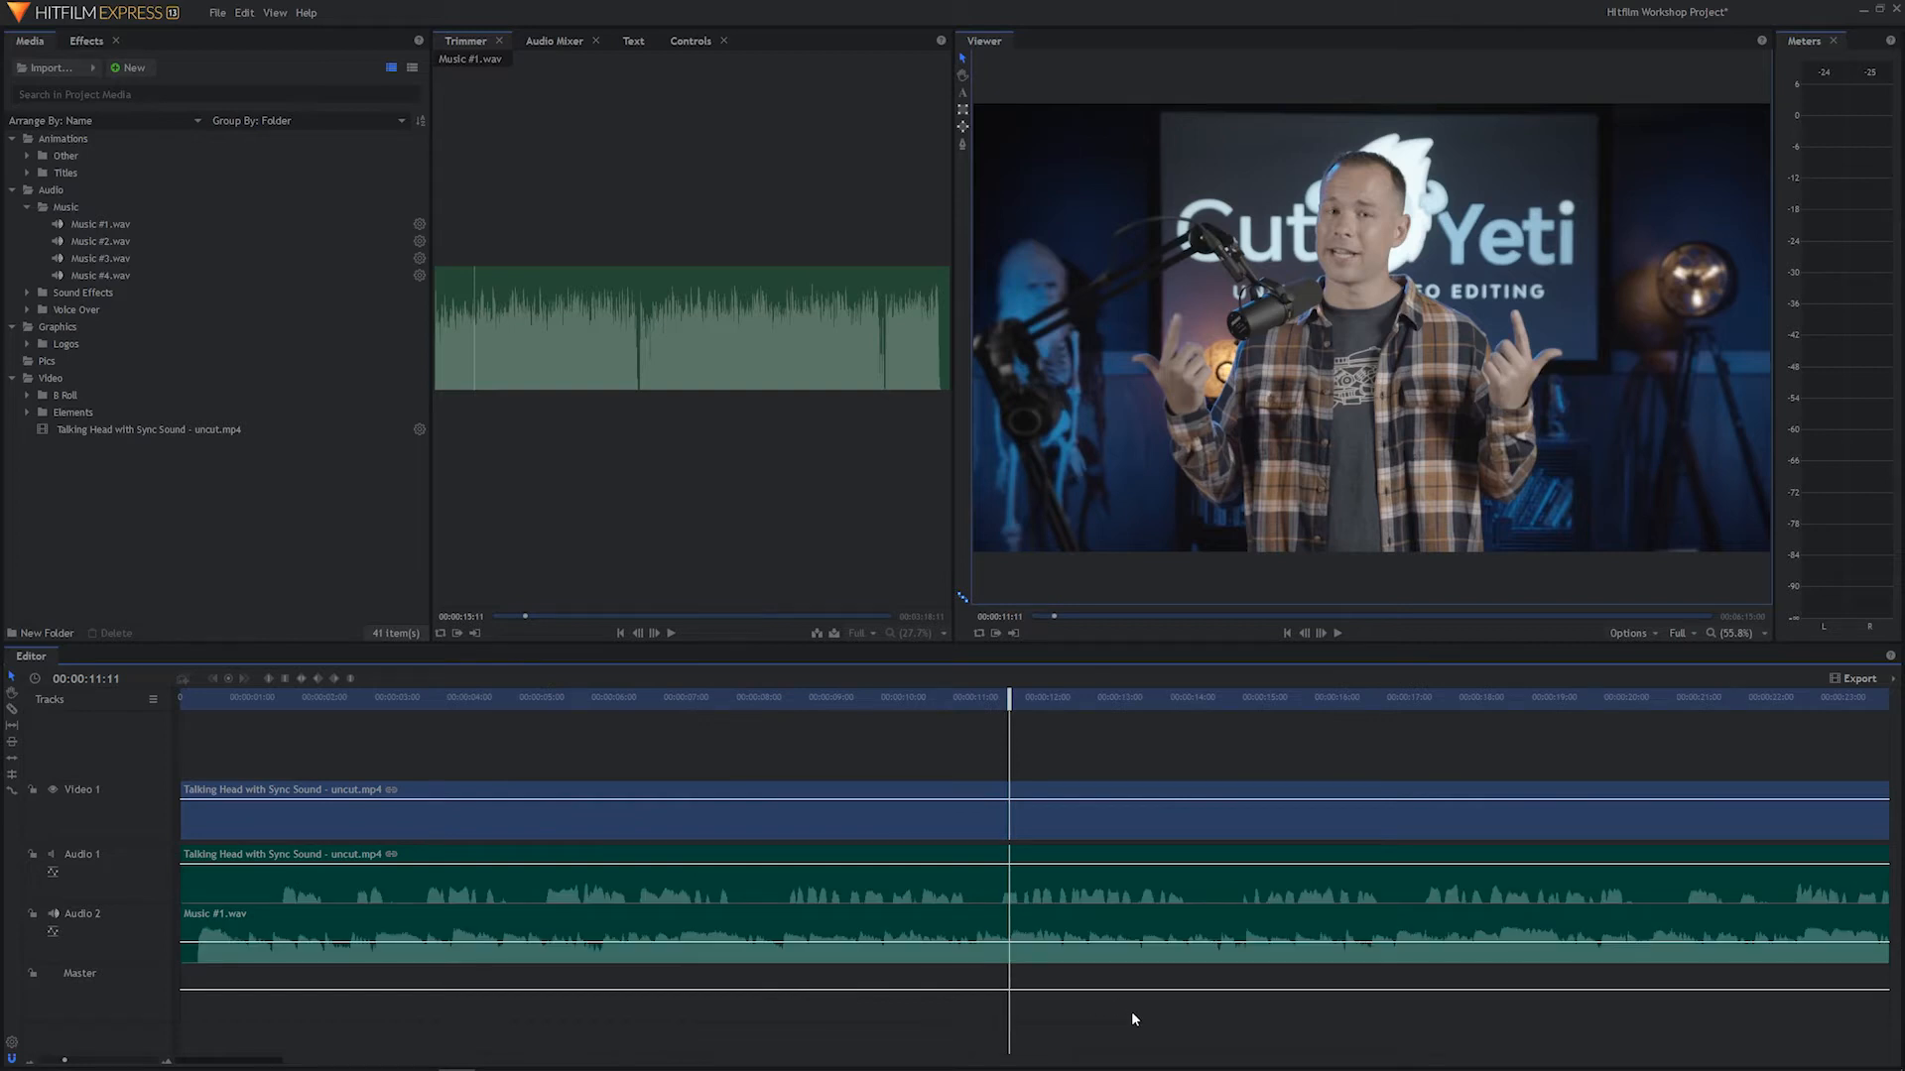
scroll(1131, 1010, "up", 1)
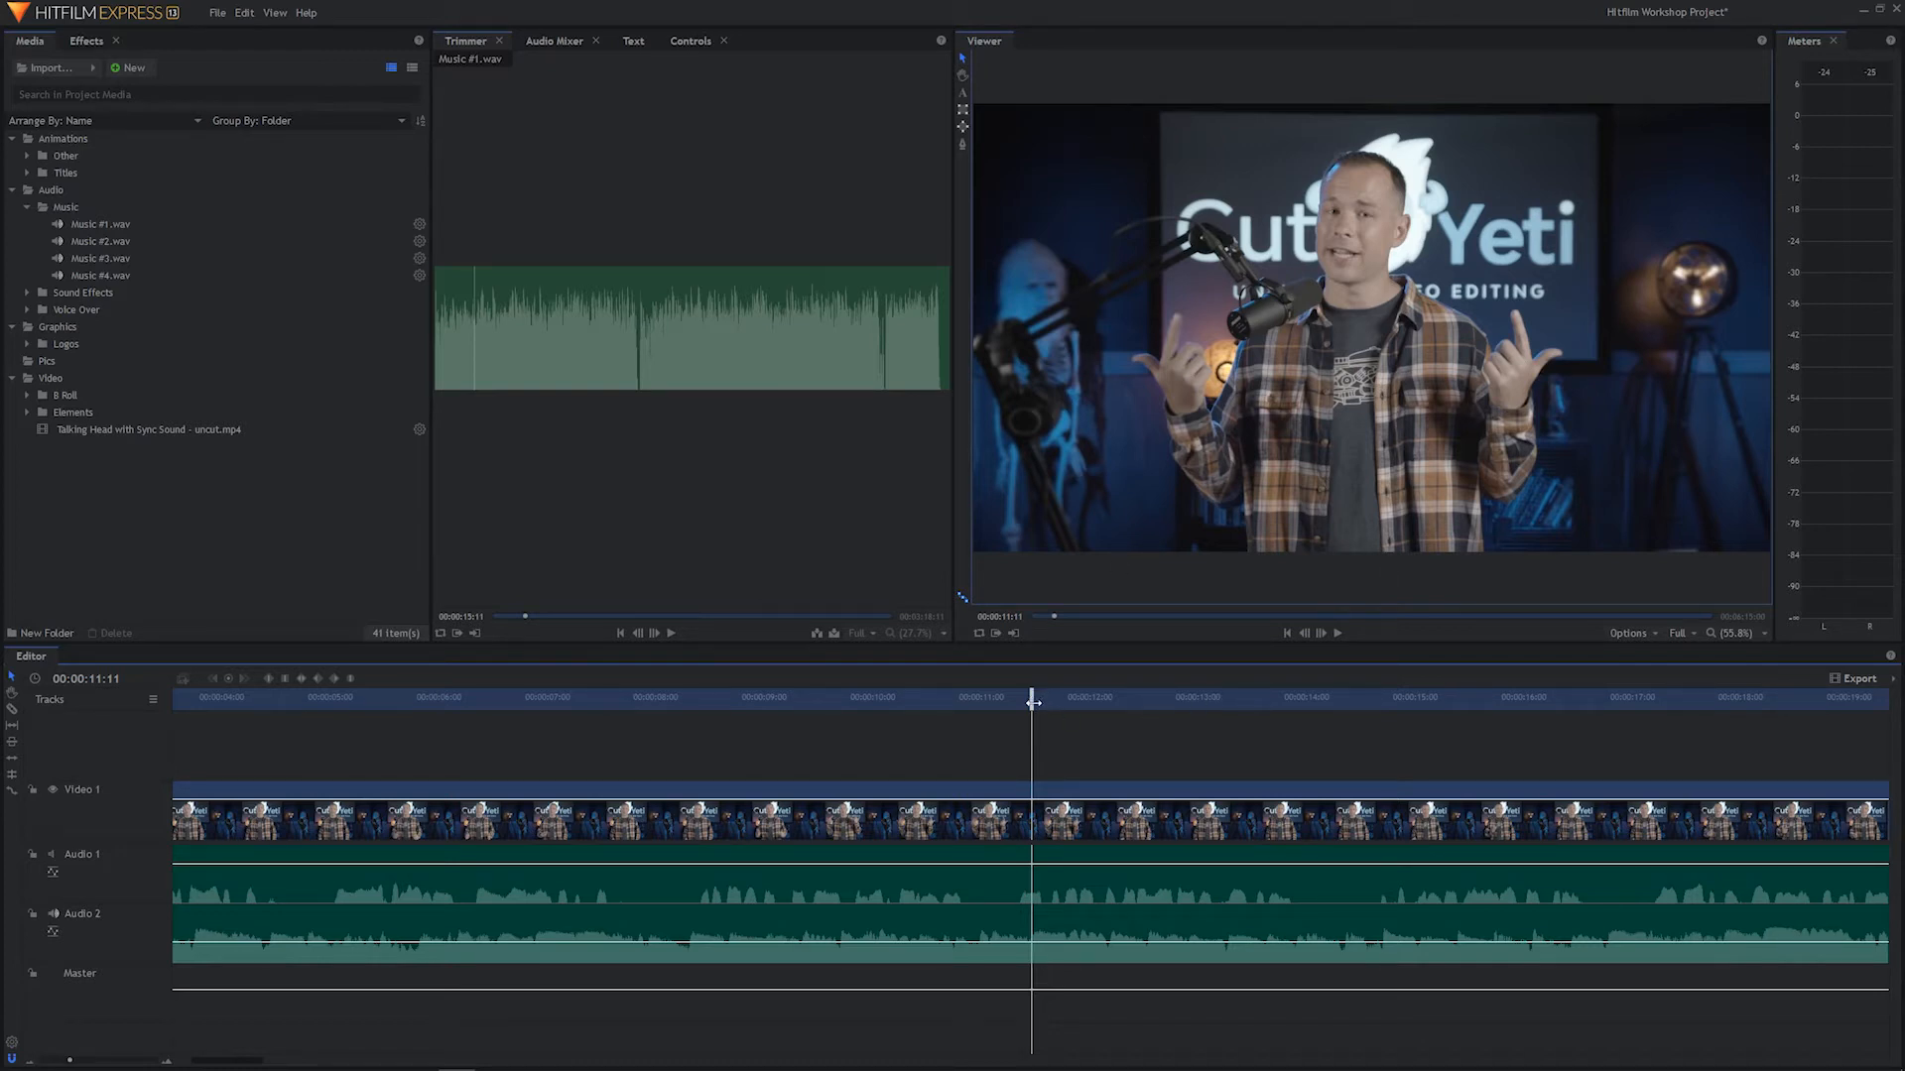
left_click_drag(1033, 703, 295, 702)
key("space")
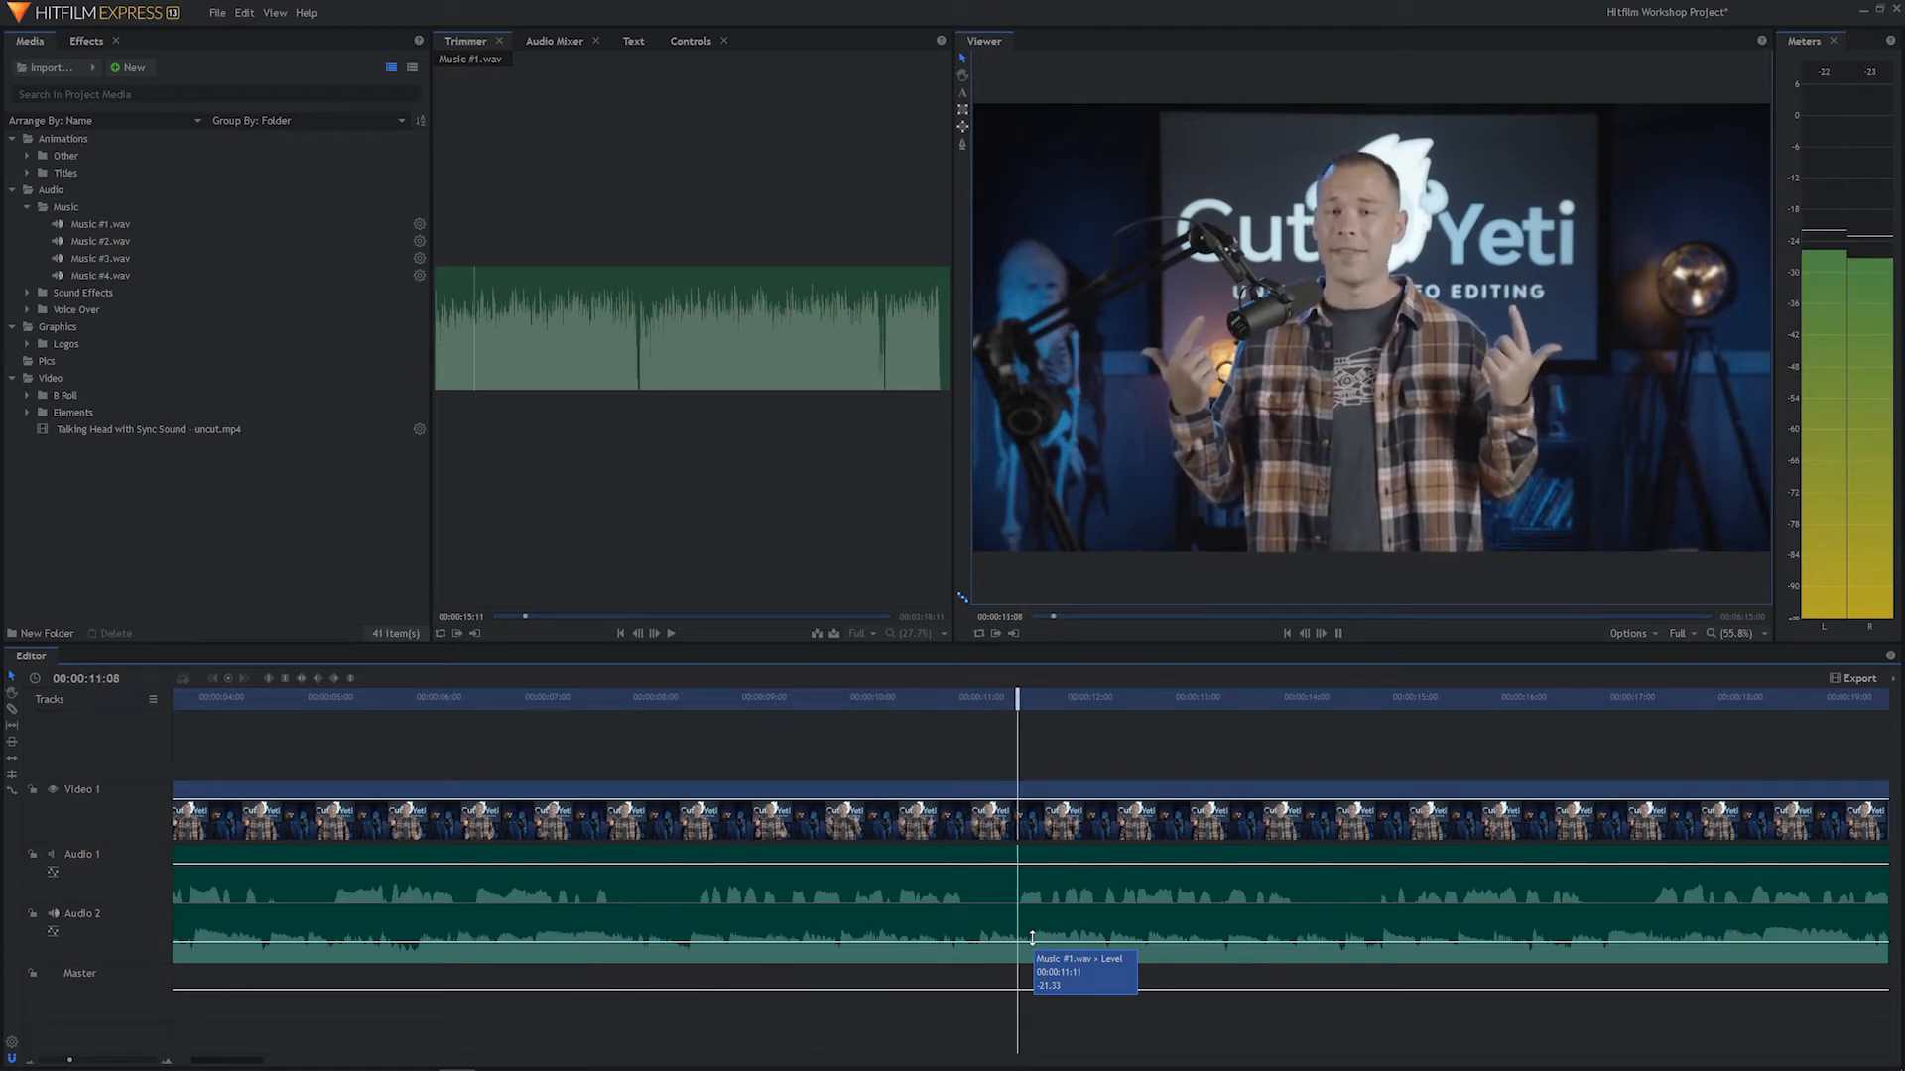
key("space")
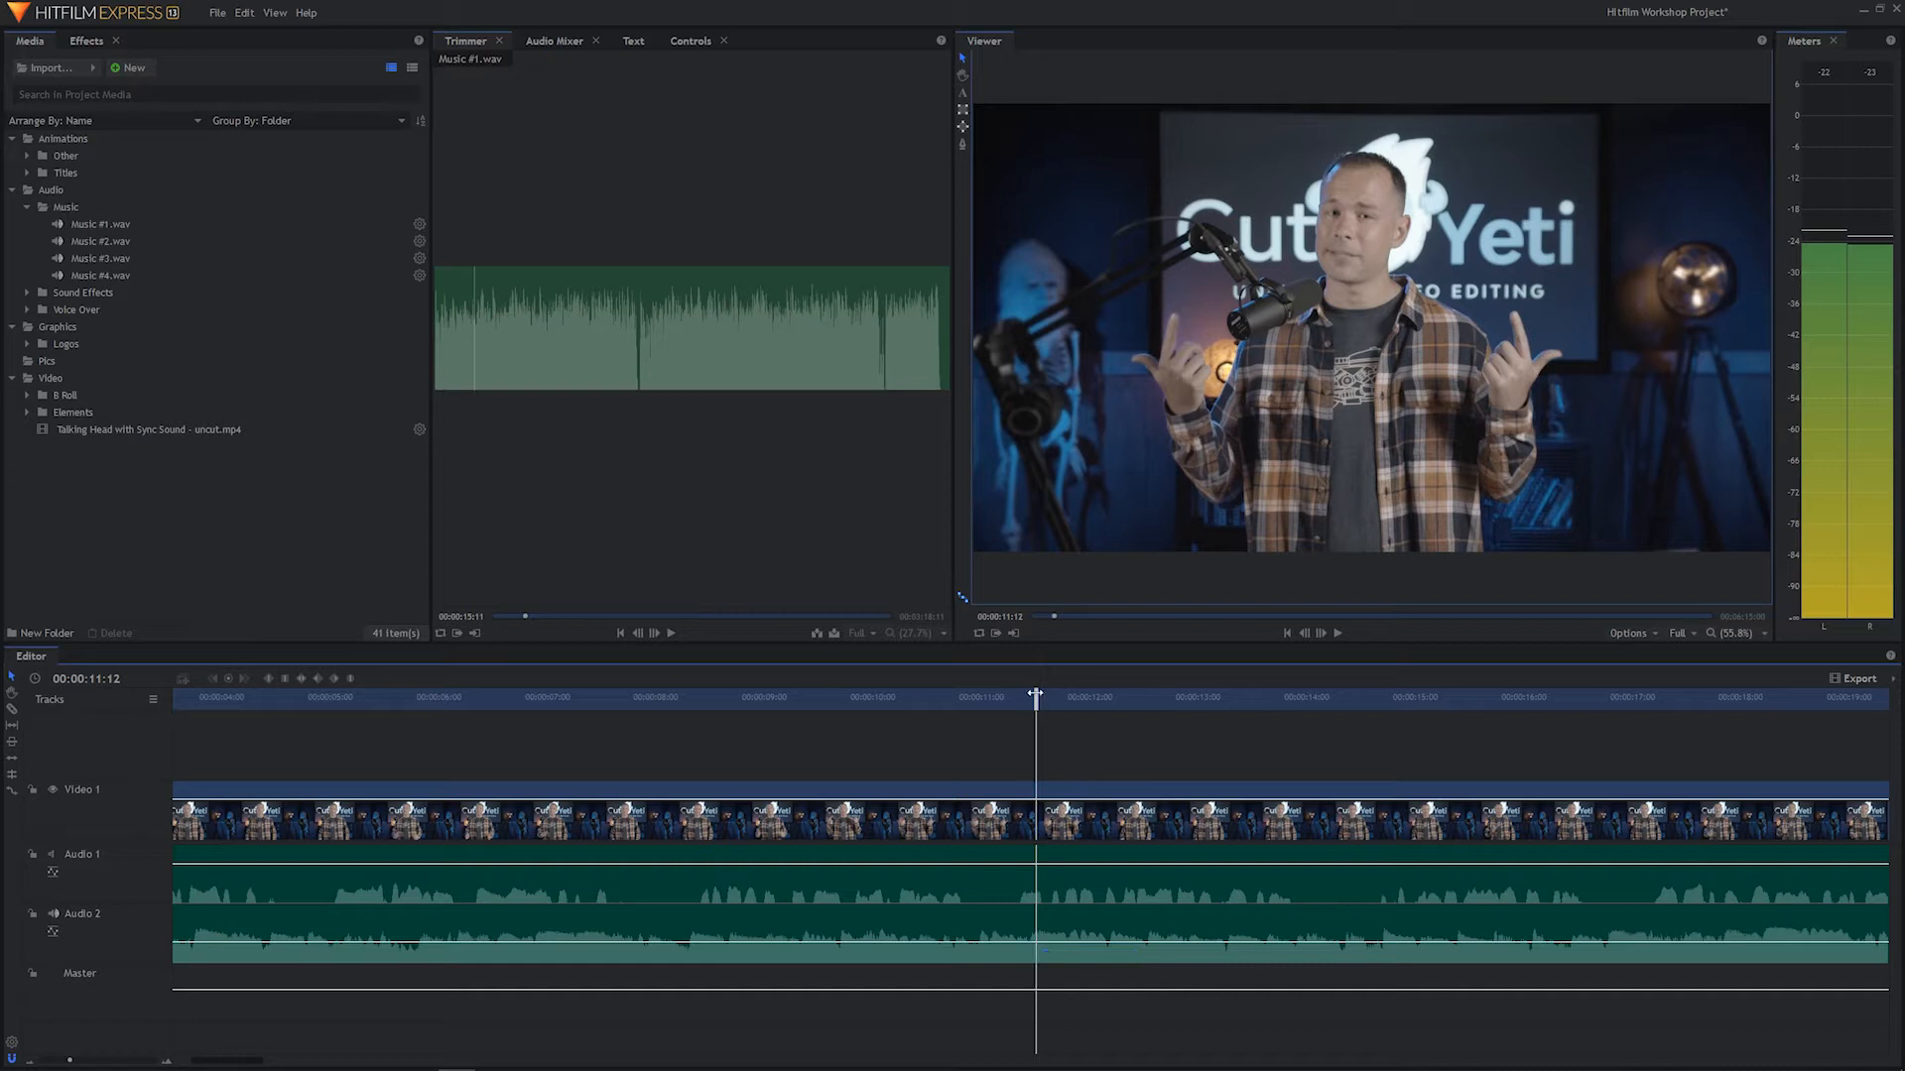
left_click_drag(1035, 694, 1031, 696)
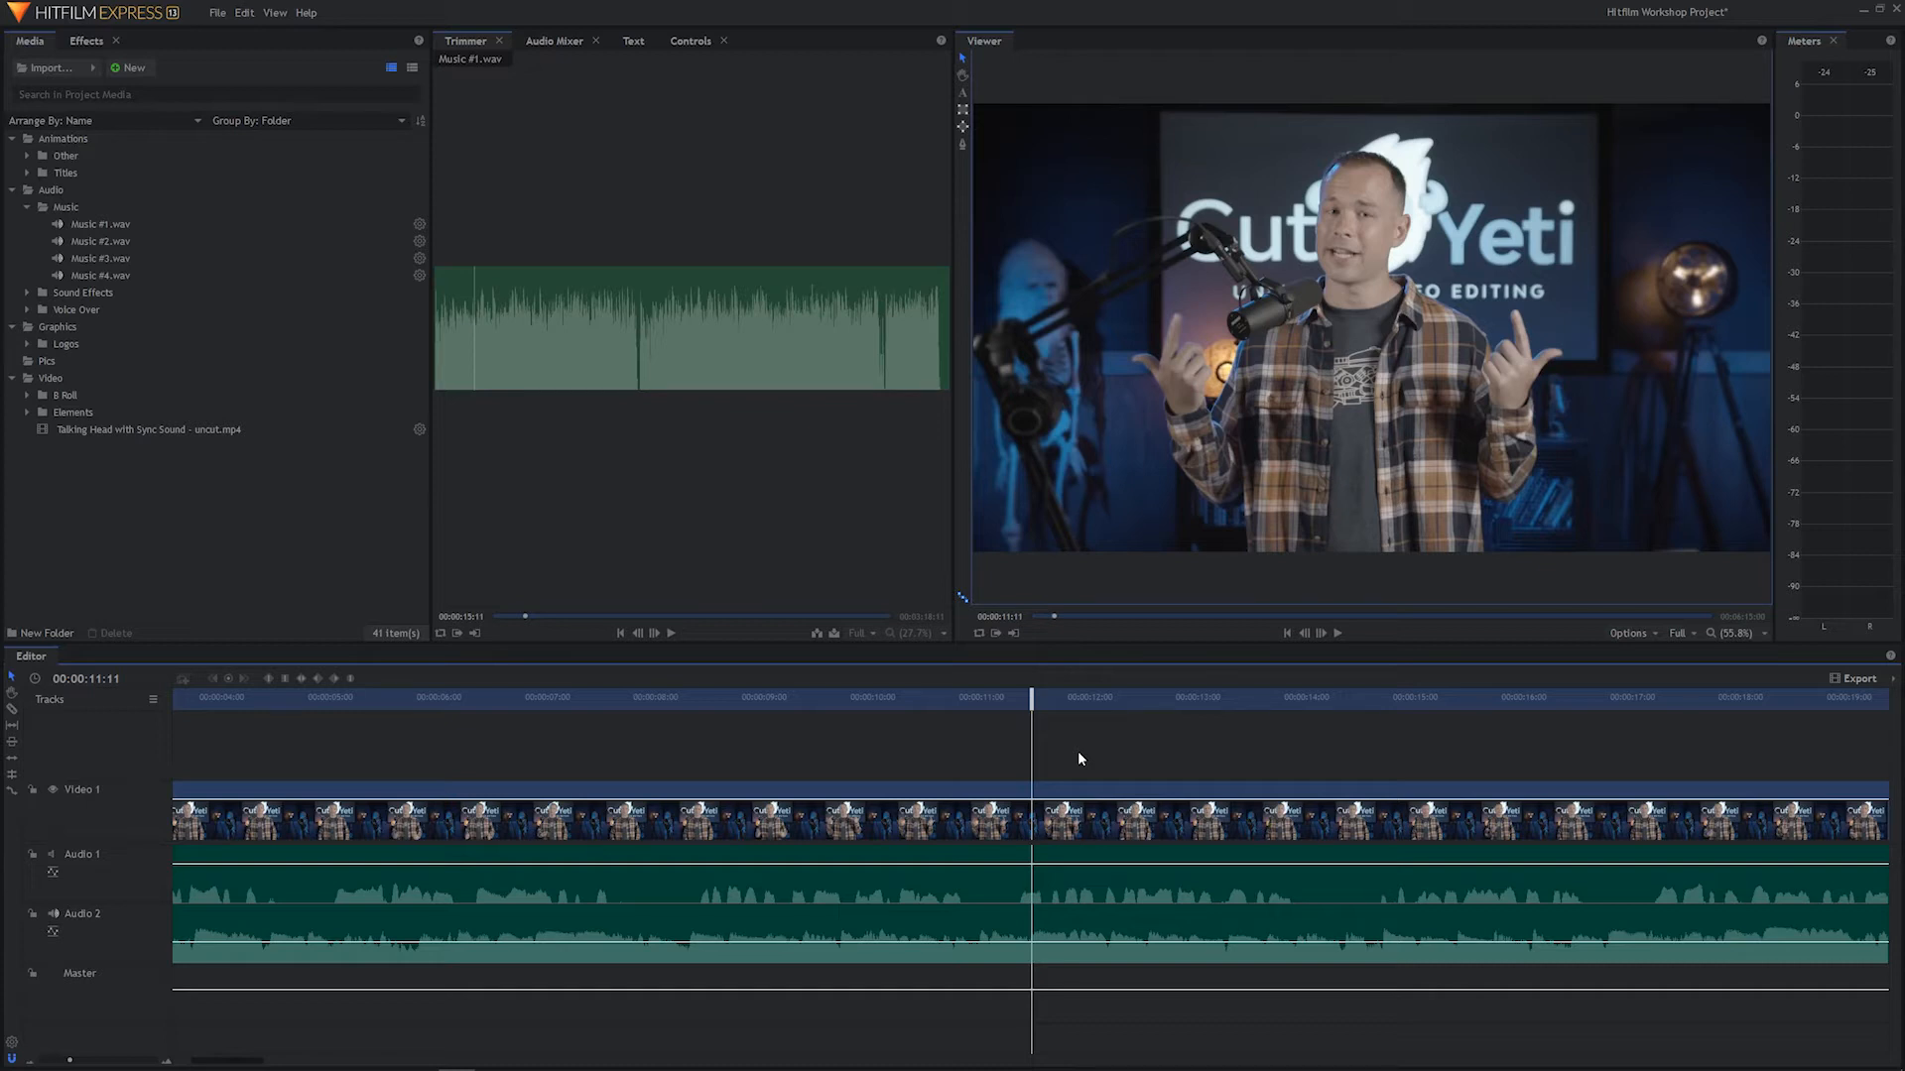
Move the talking head clip with its synced audio so that it starts at the playhead, 00:00:11:11
key("equal")
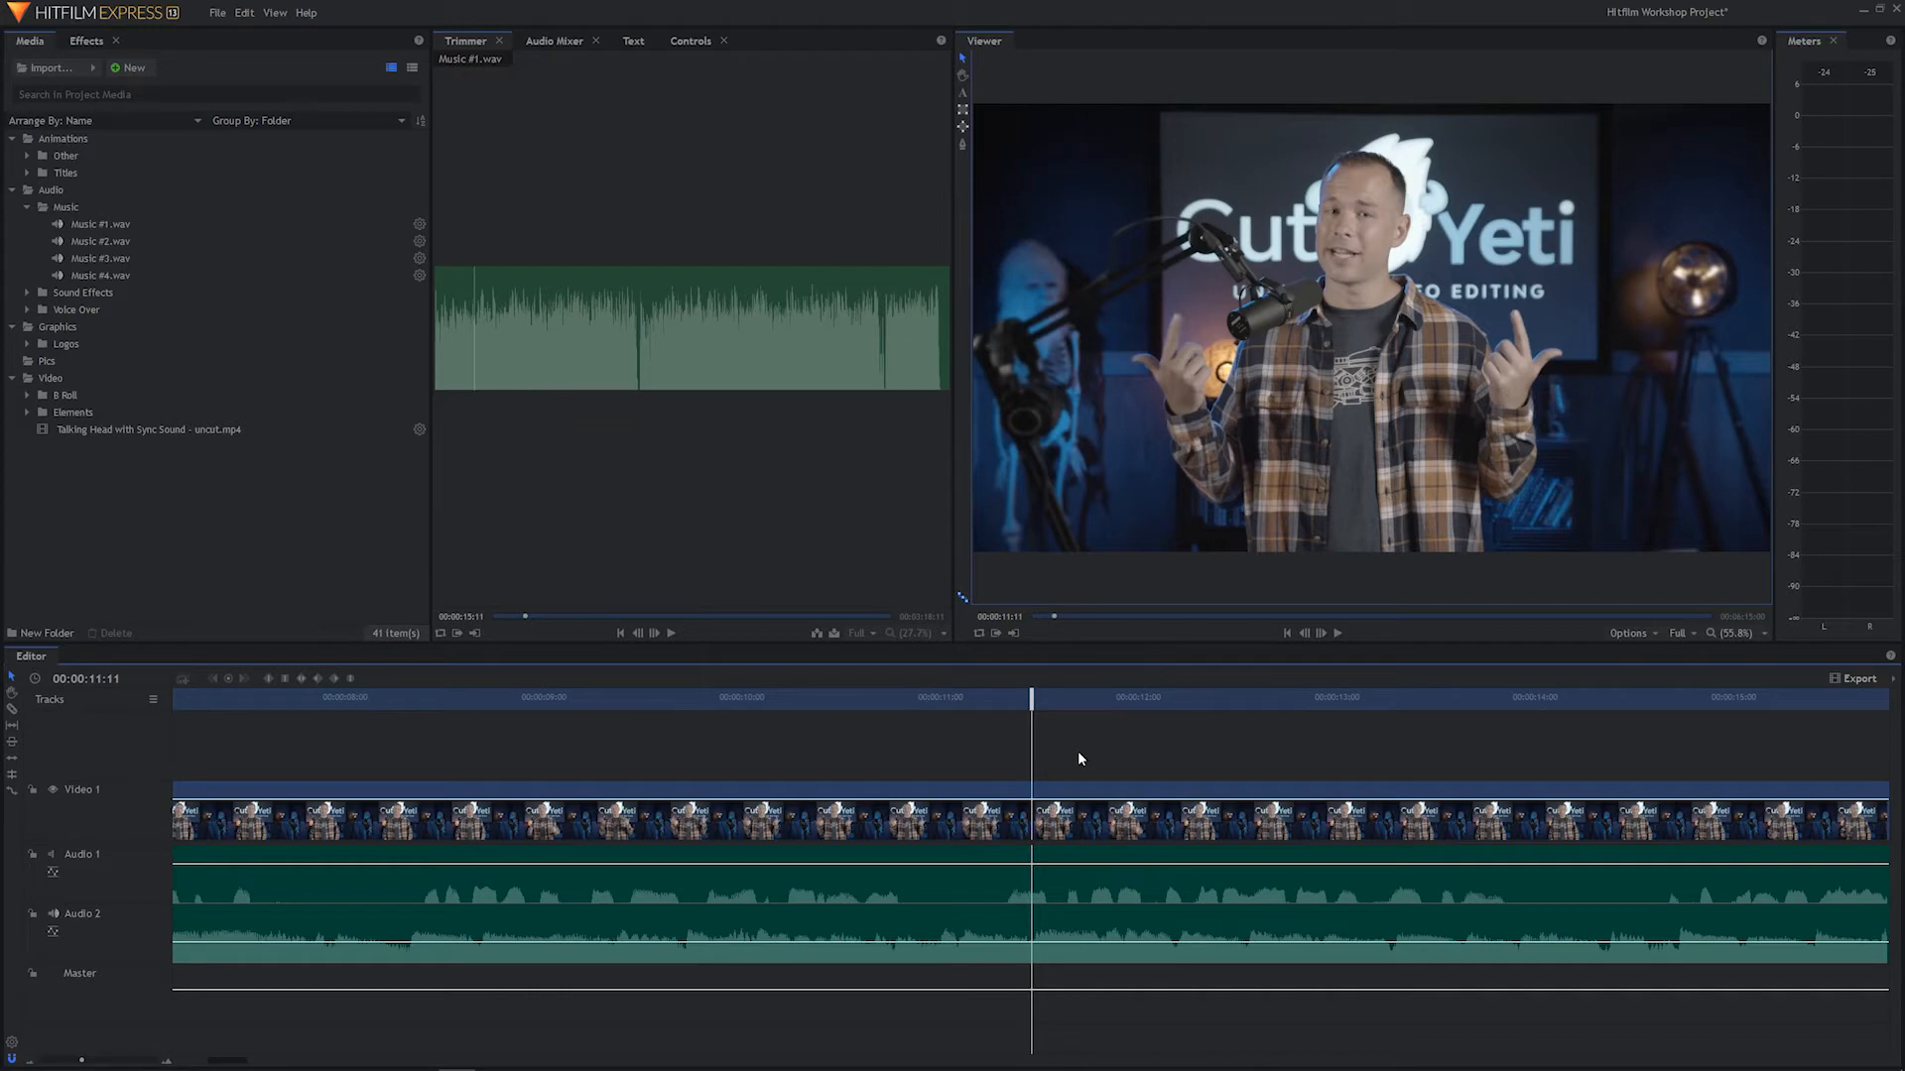
key("minus")
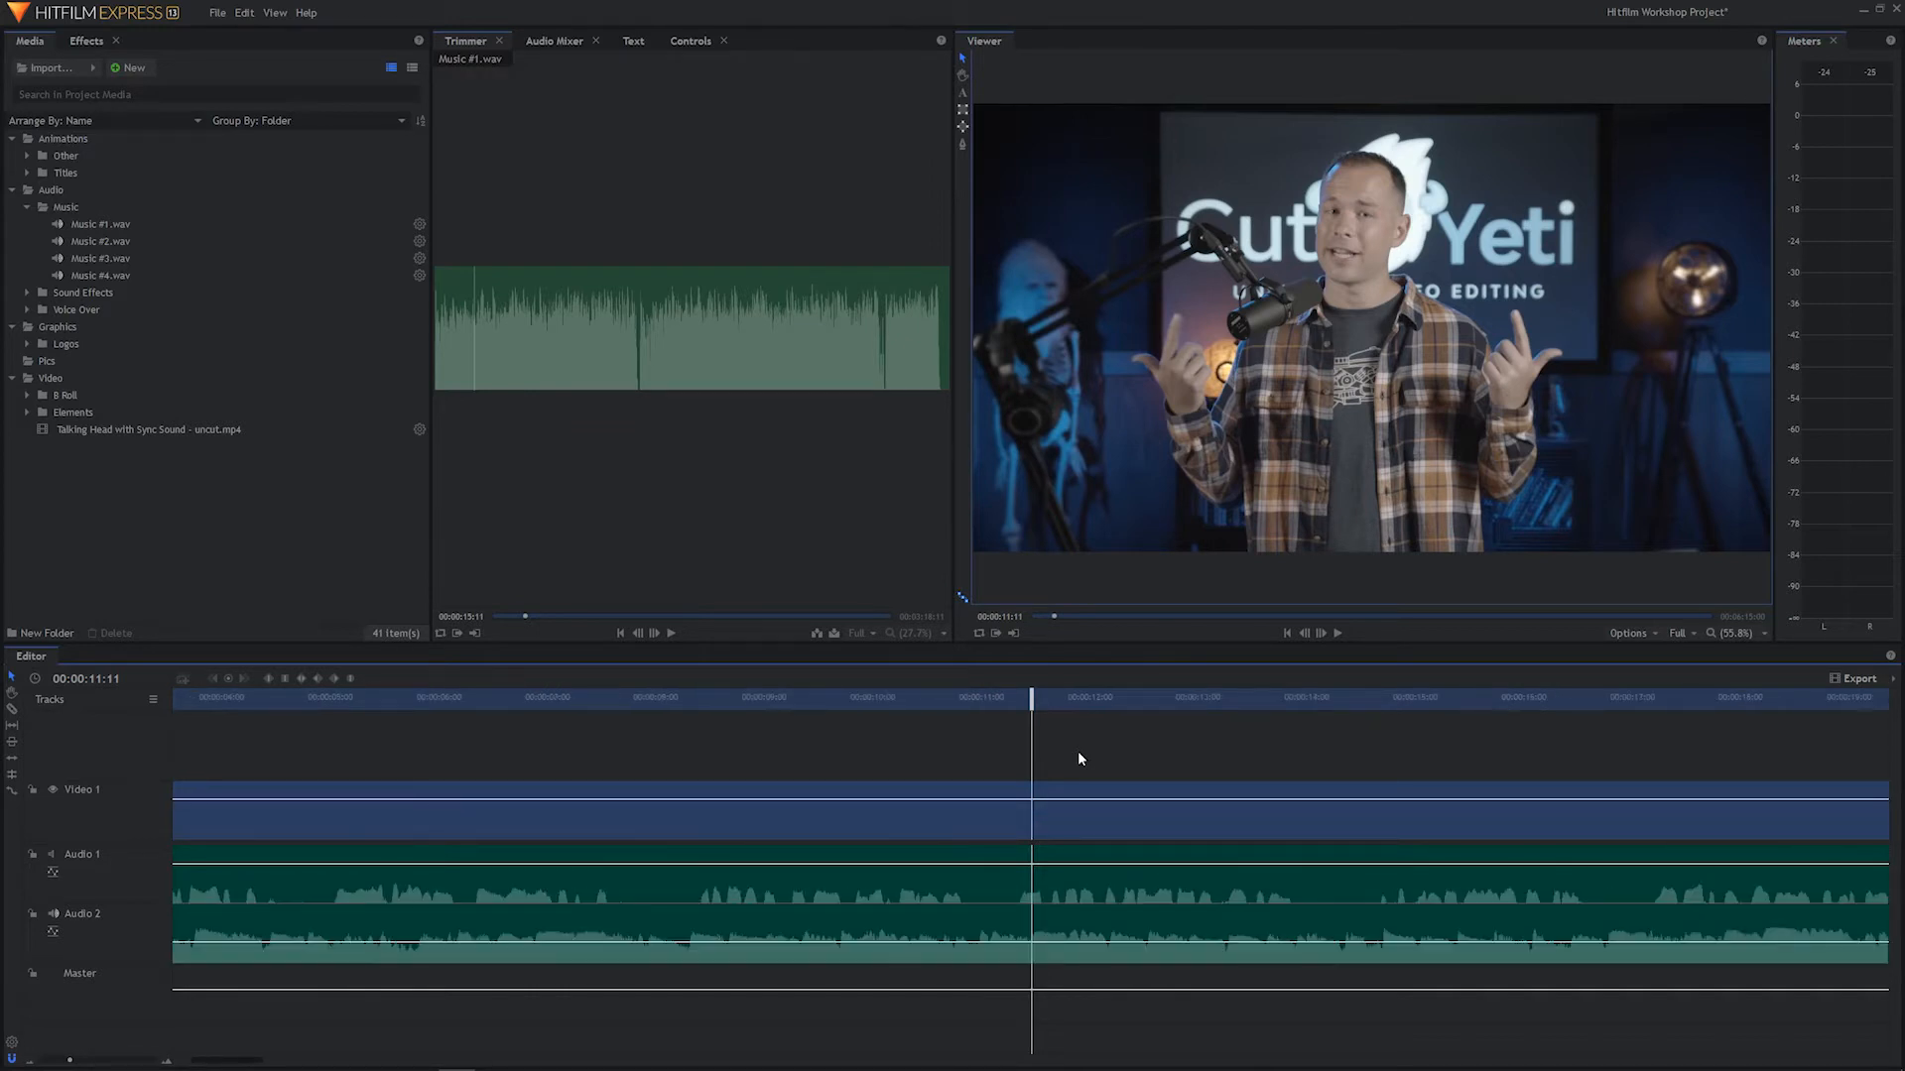
key("minus")
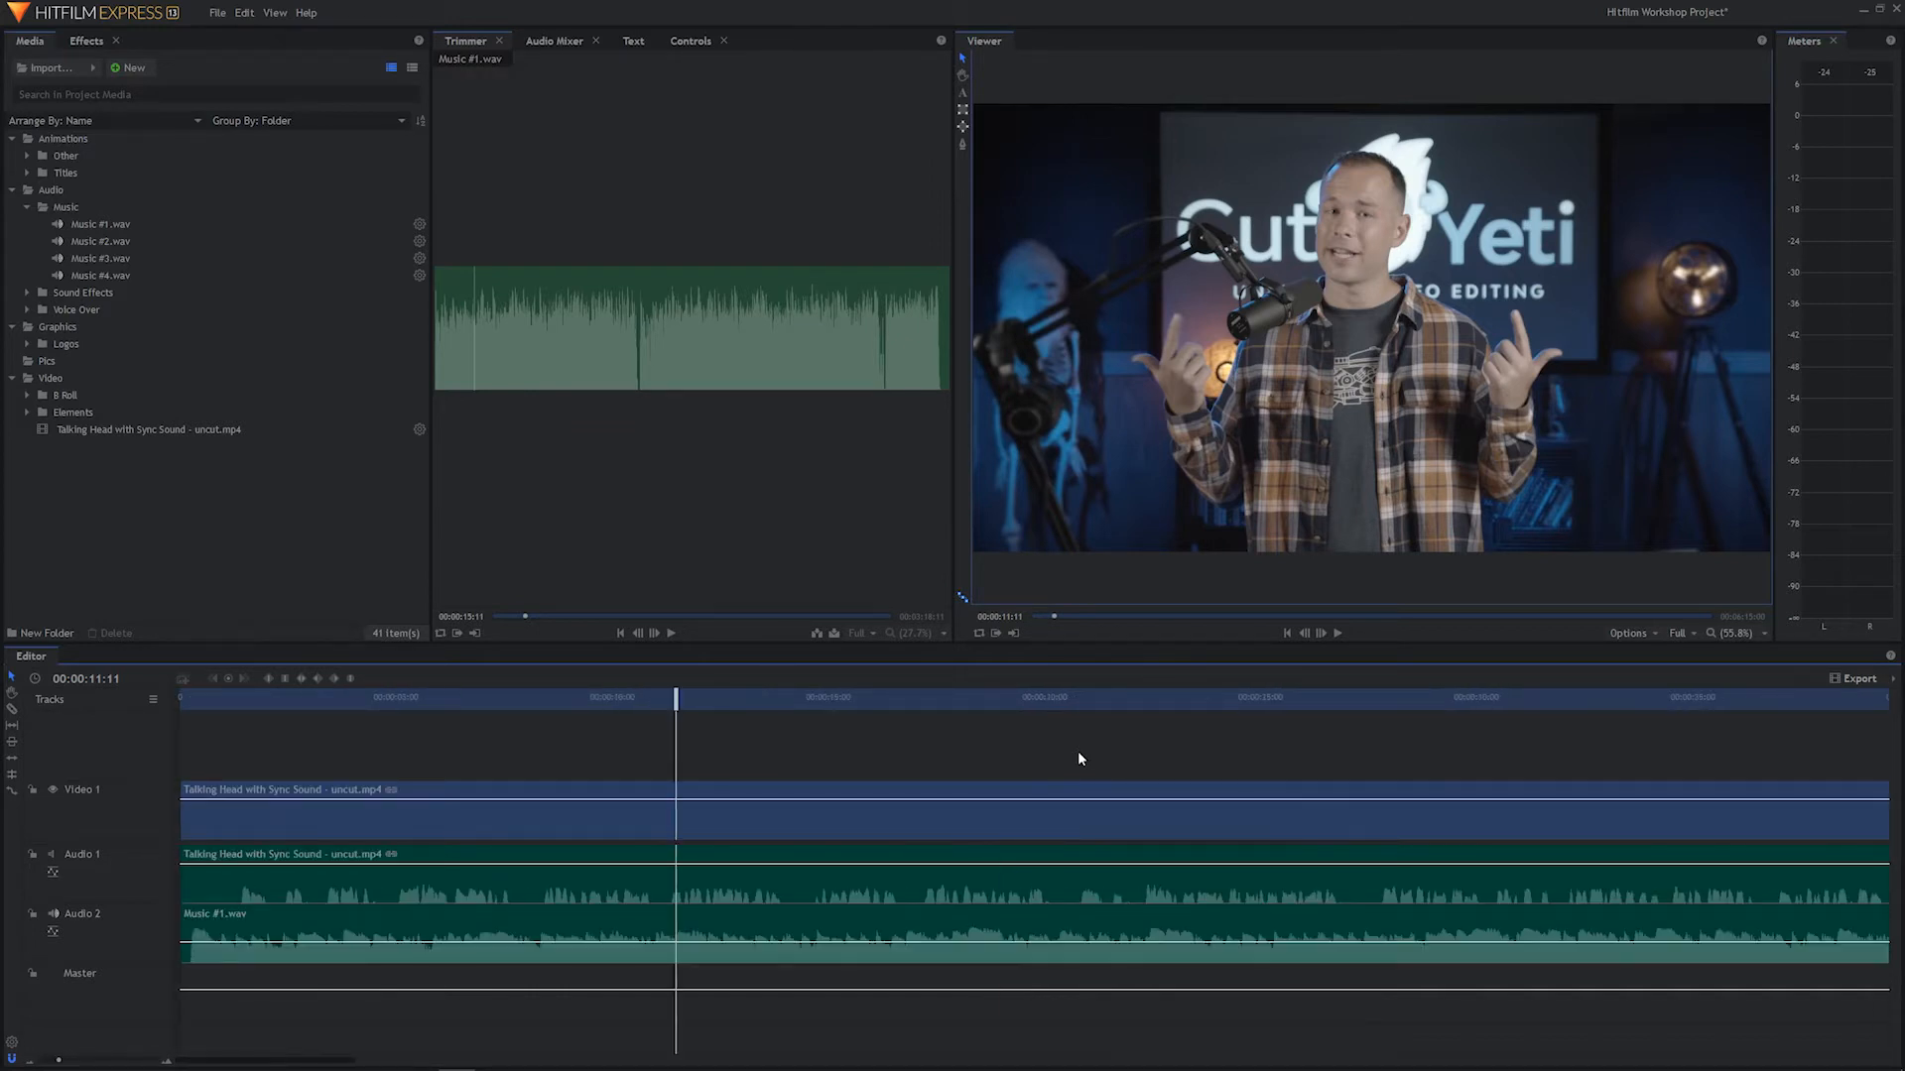
key("minus")
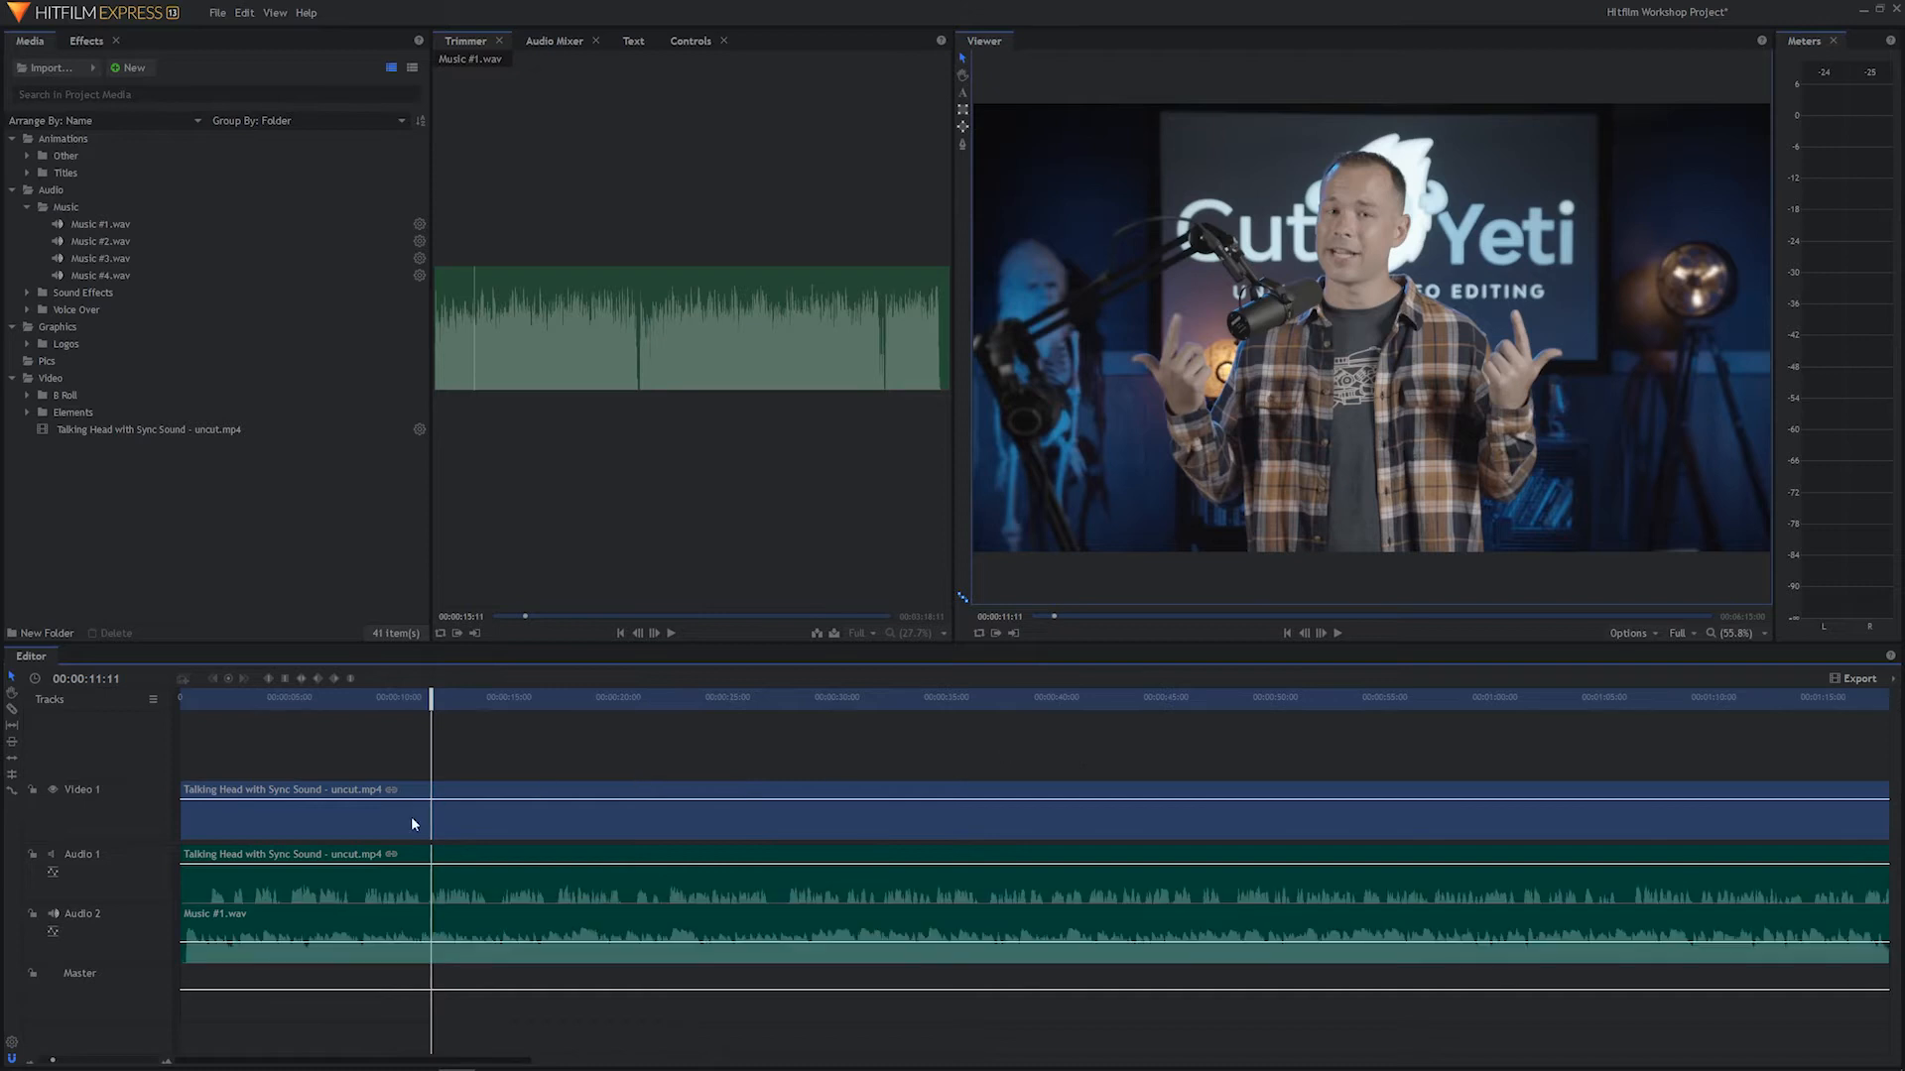
left_click(321, 826)
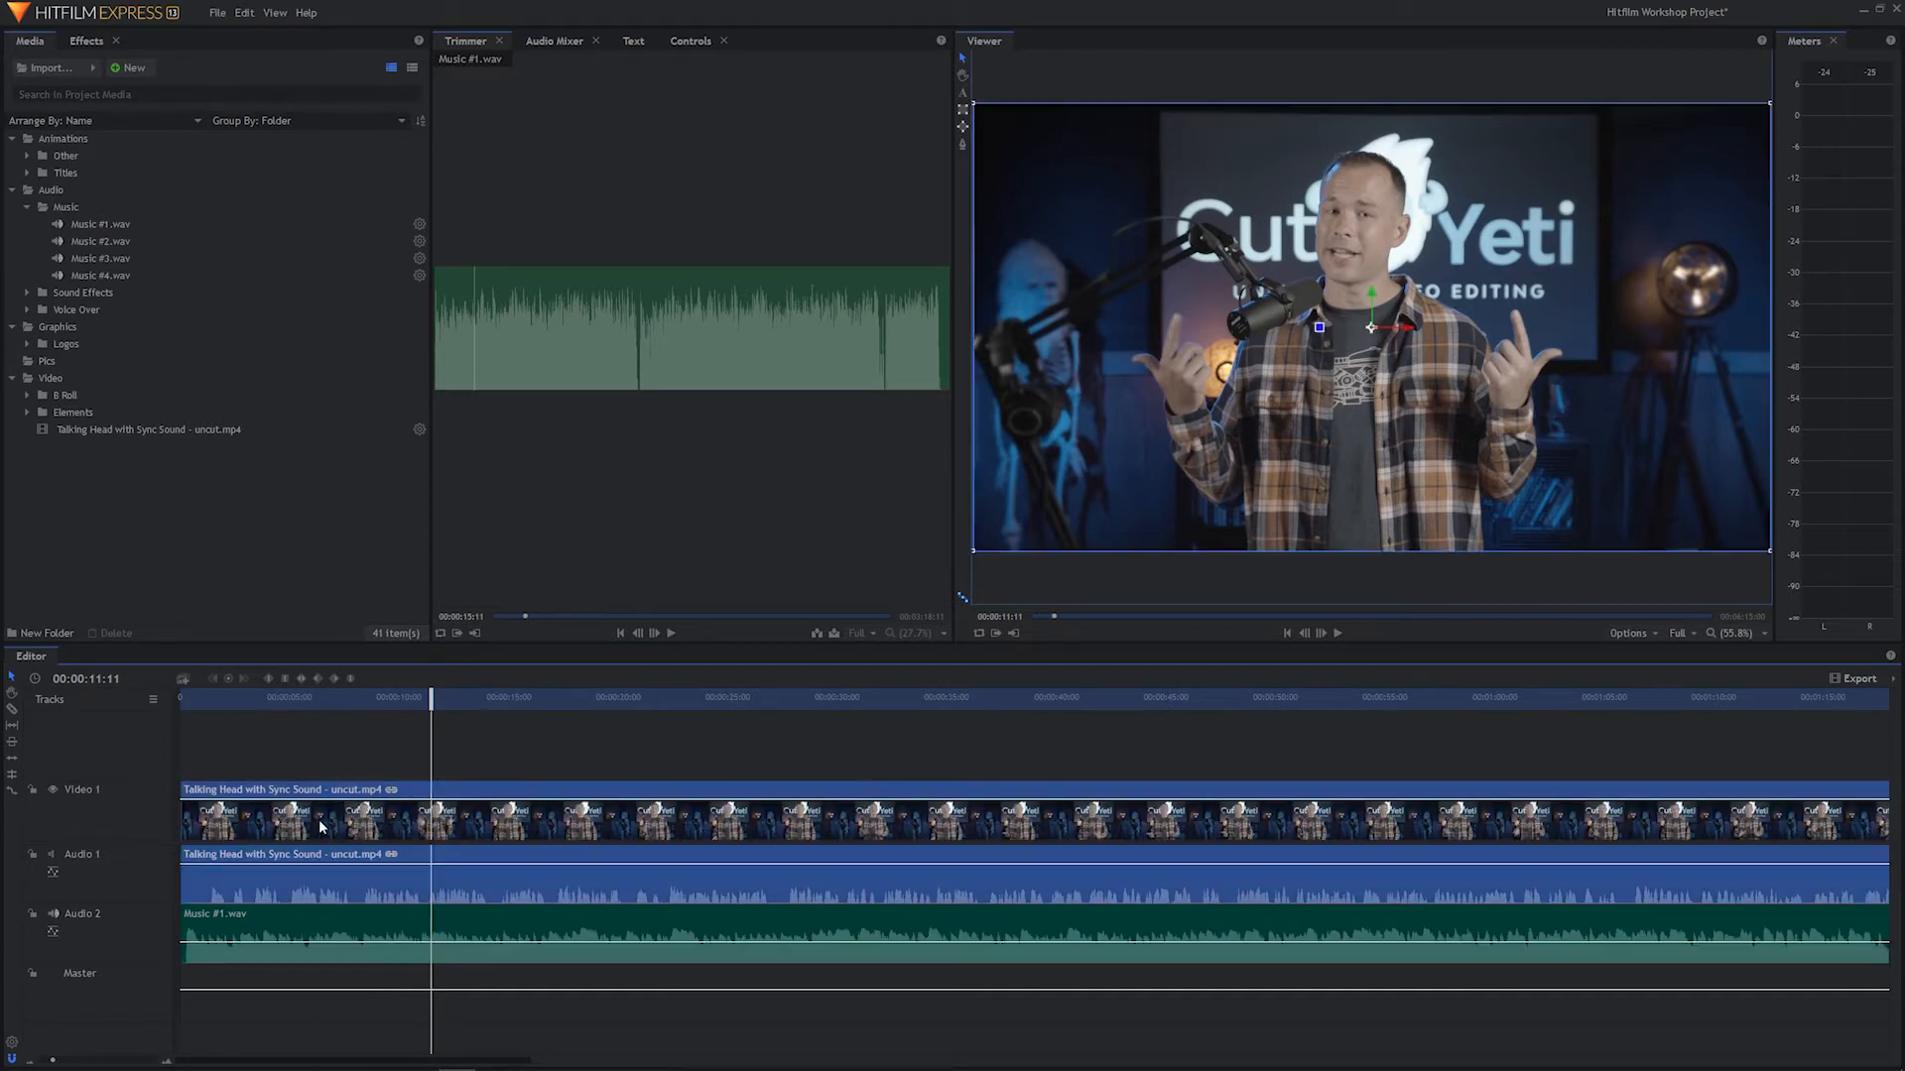
left_click_drag(320, 826, 562, 823)
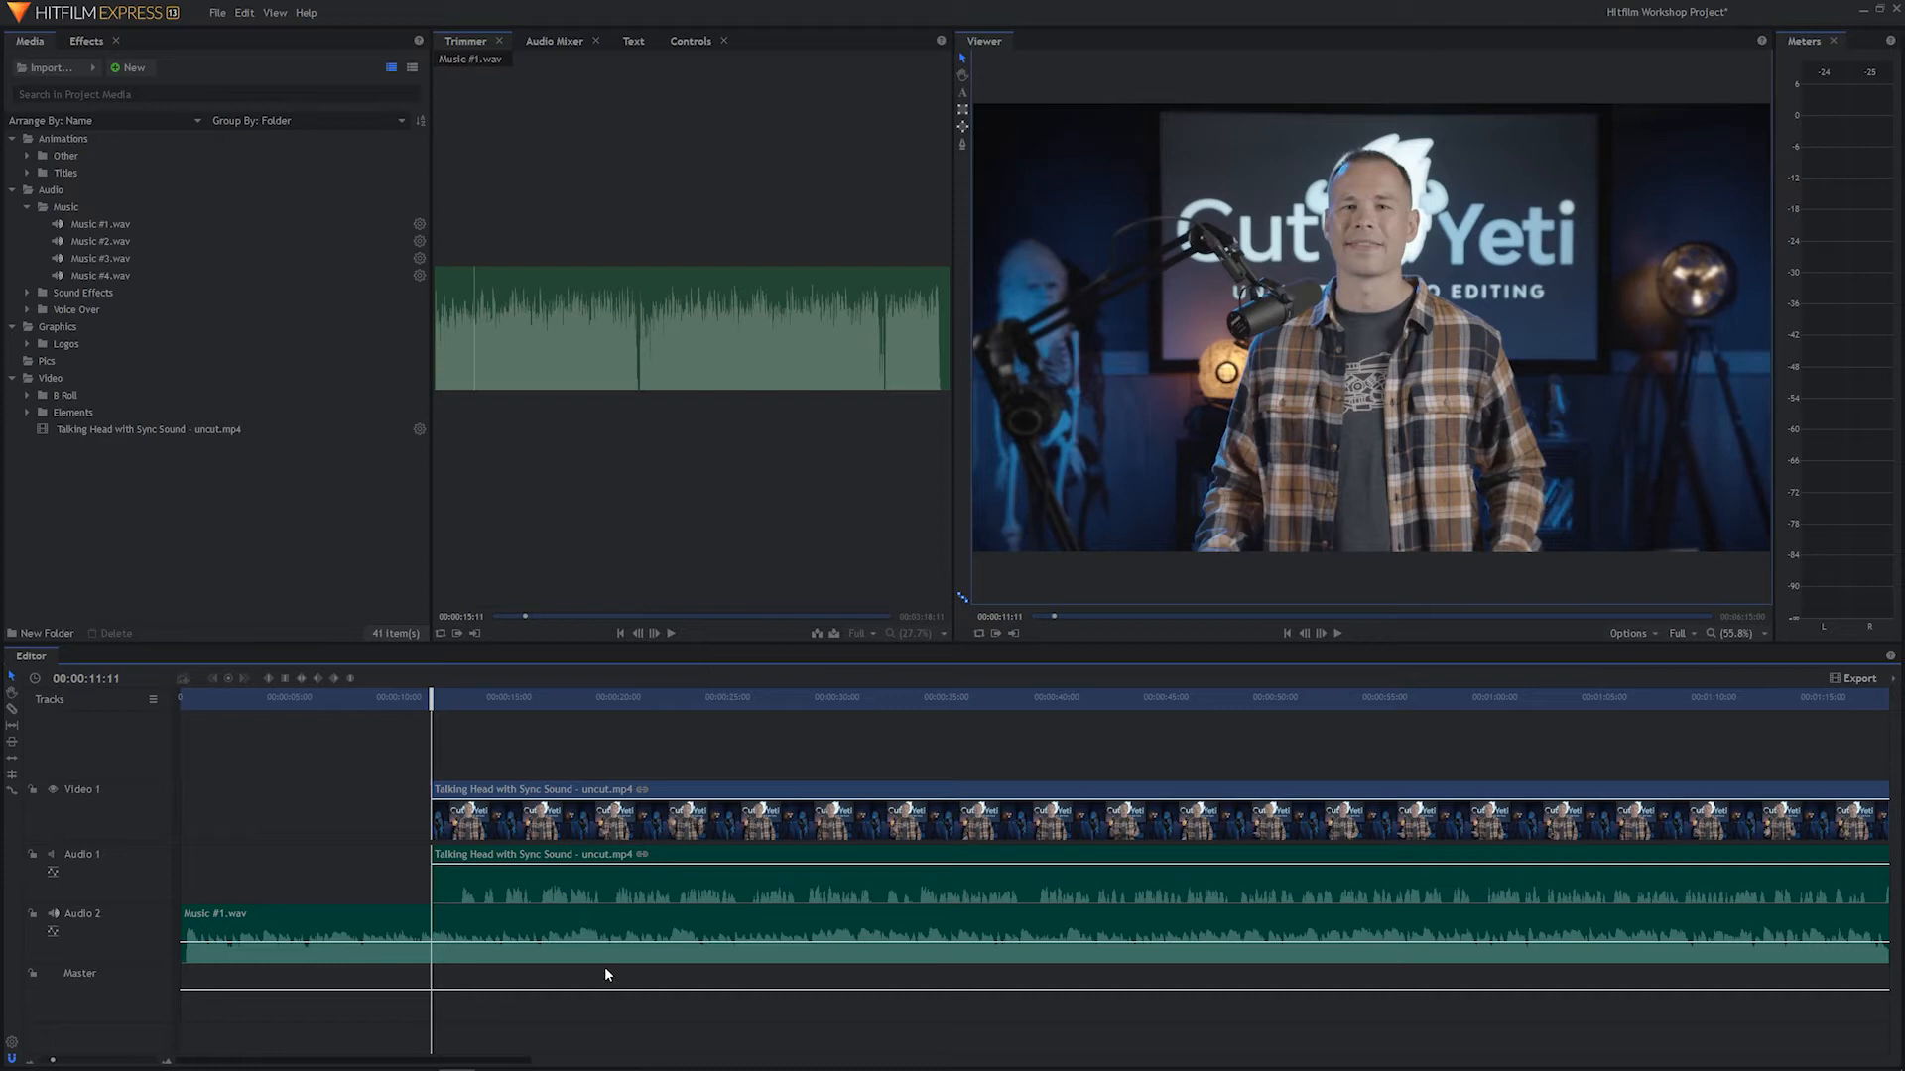
Play from about 00:00:07:07 to check how the music cue lines up with the start of the talking head clip
scroll(604, 967, "up", 2)
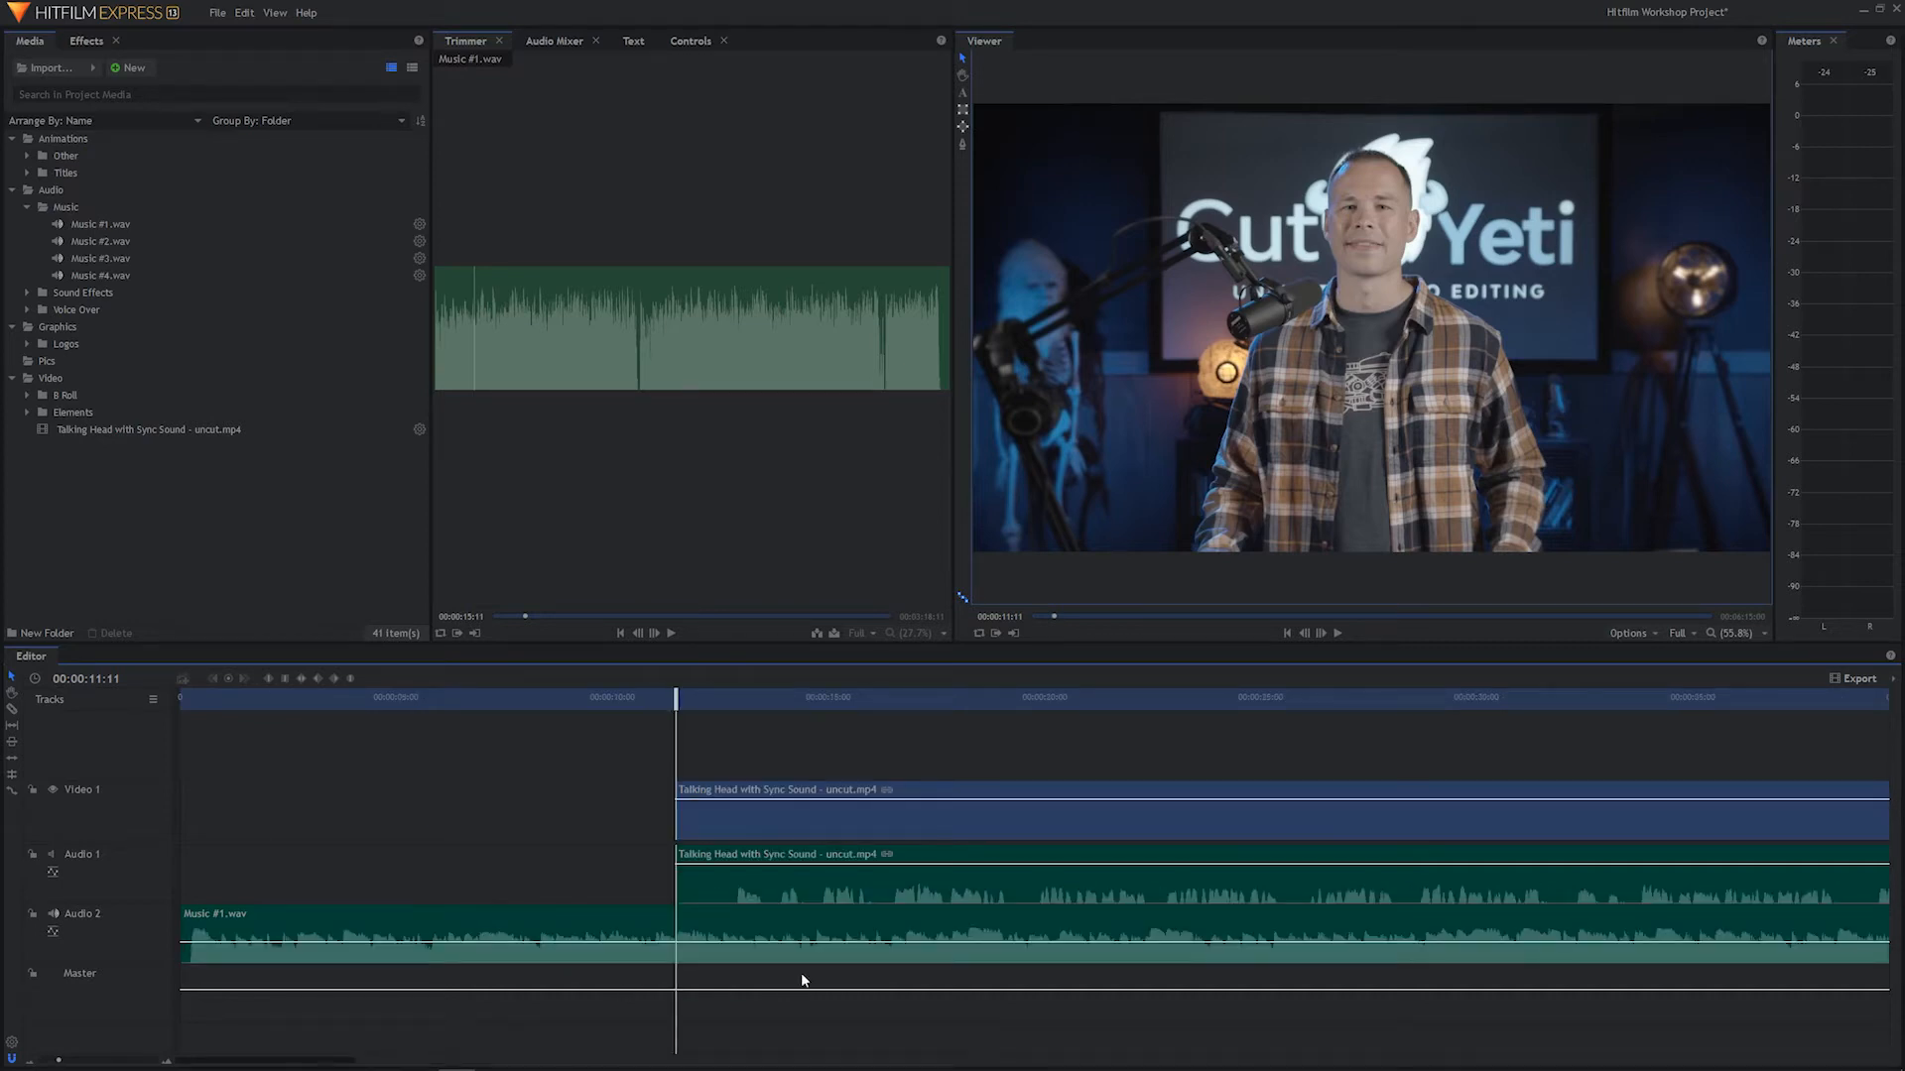
scroll(801, 972, "up", 2)
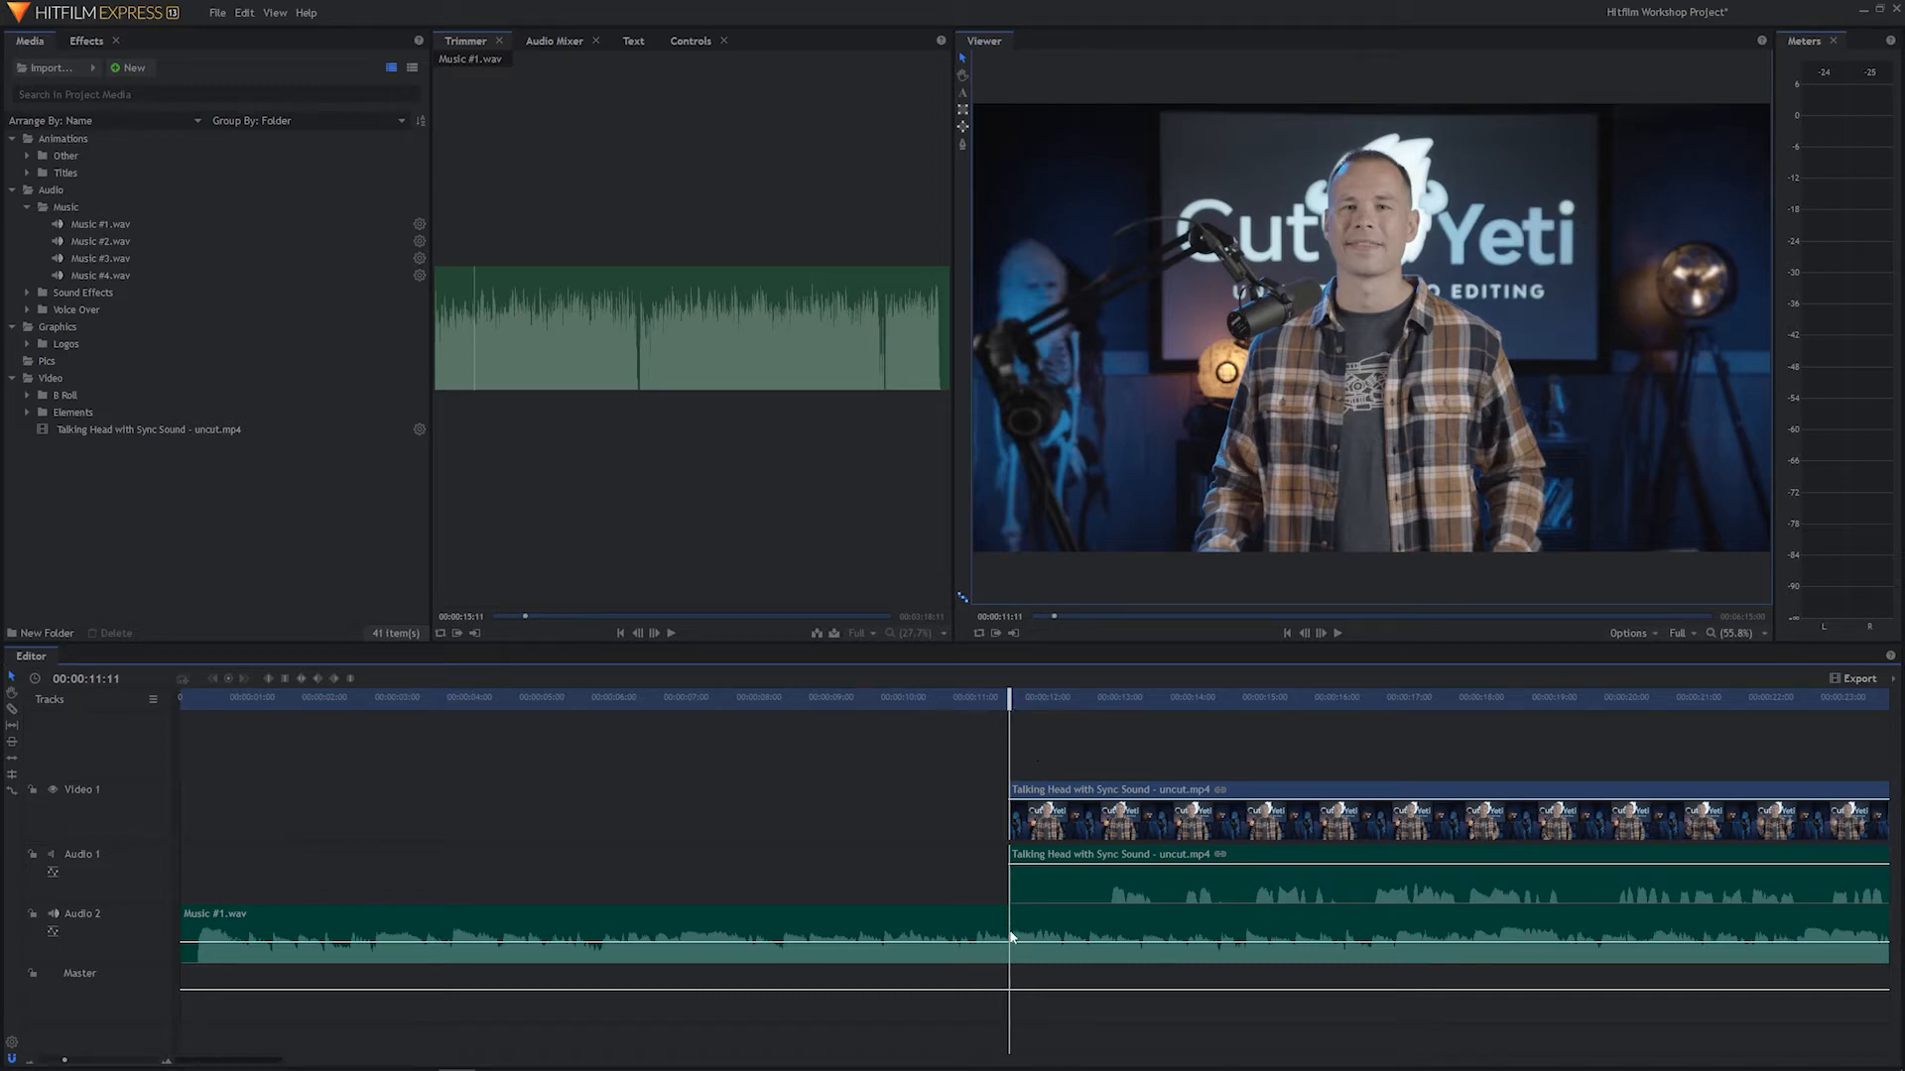
left_click_drag(1000, 698, 698, 699)
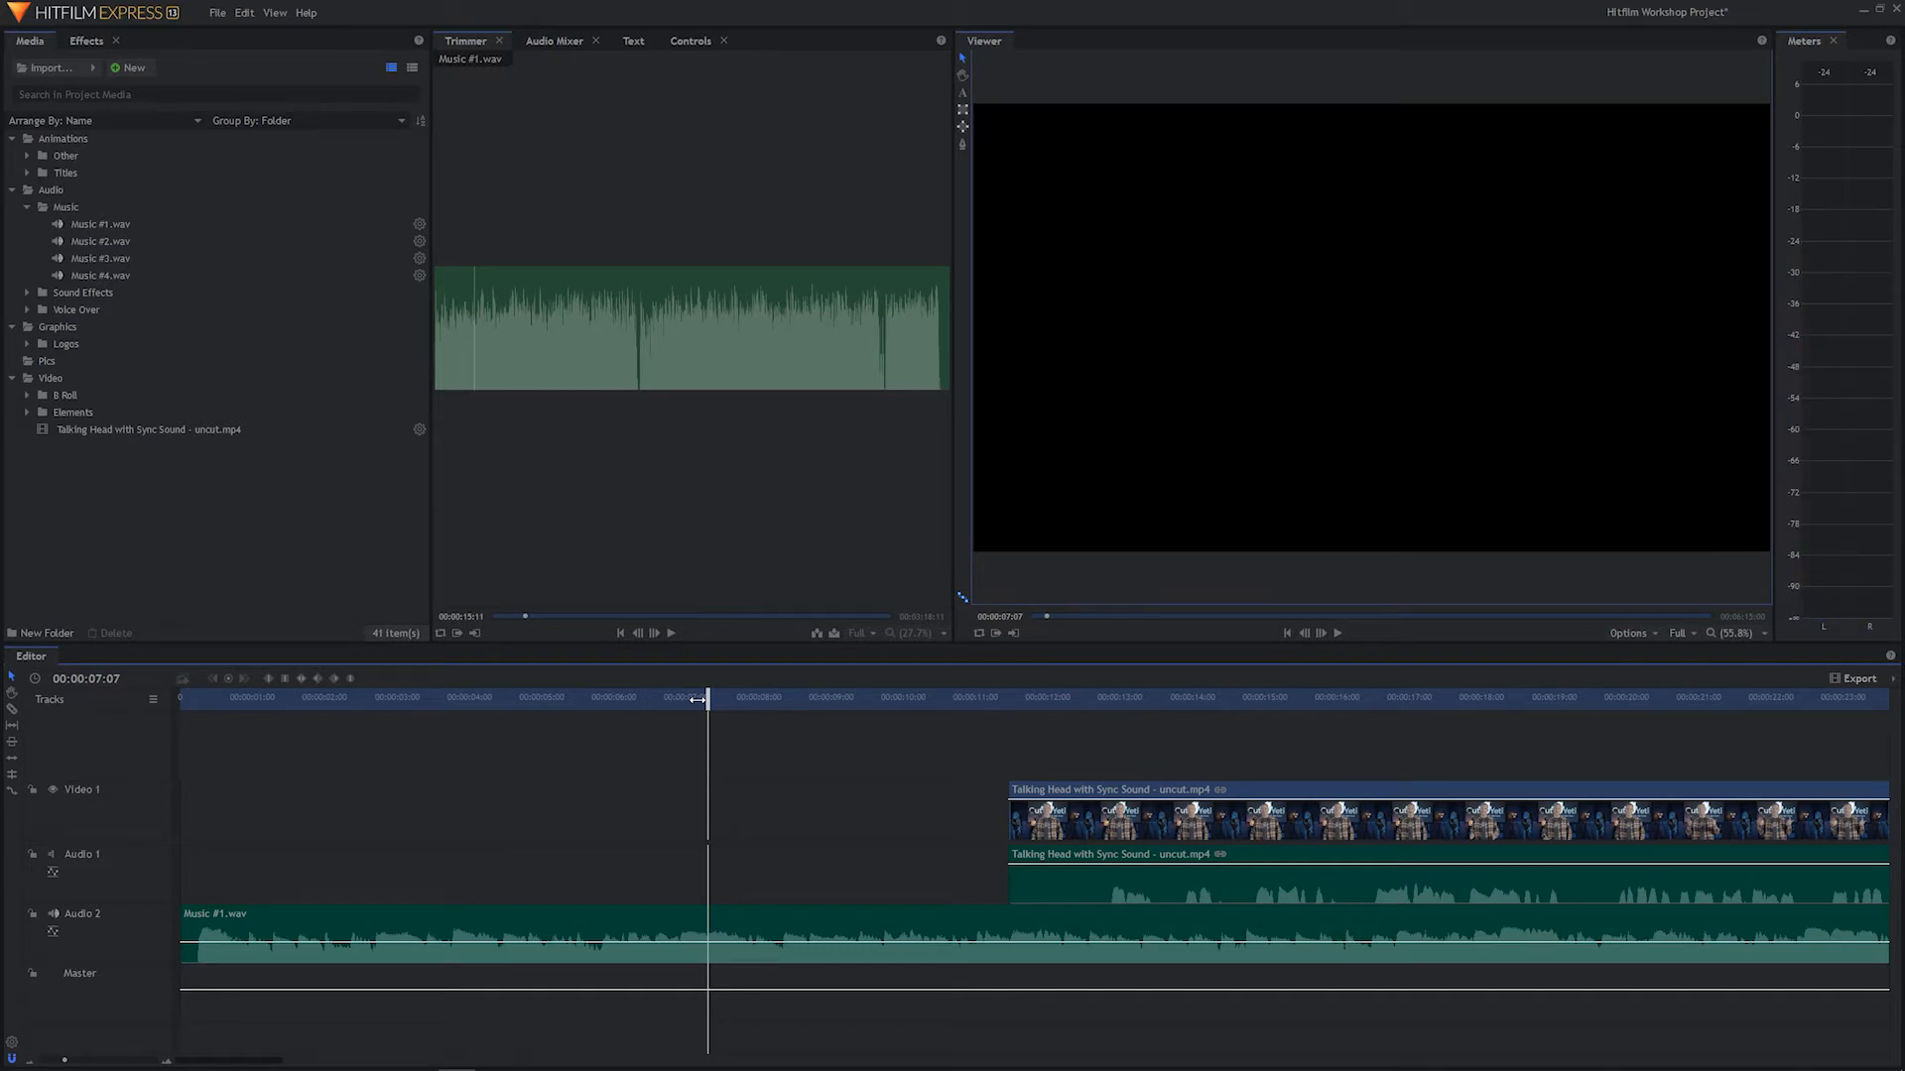
key("space")
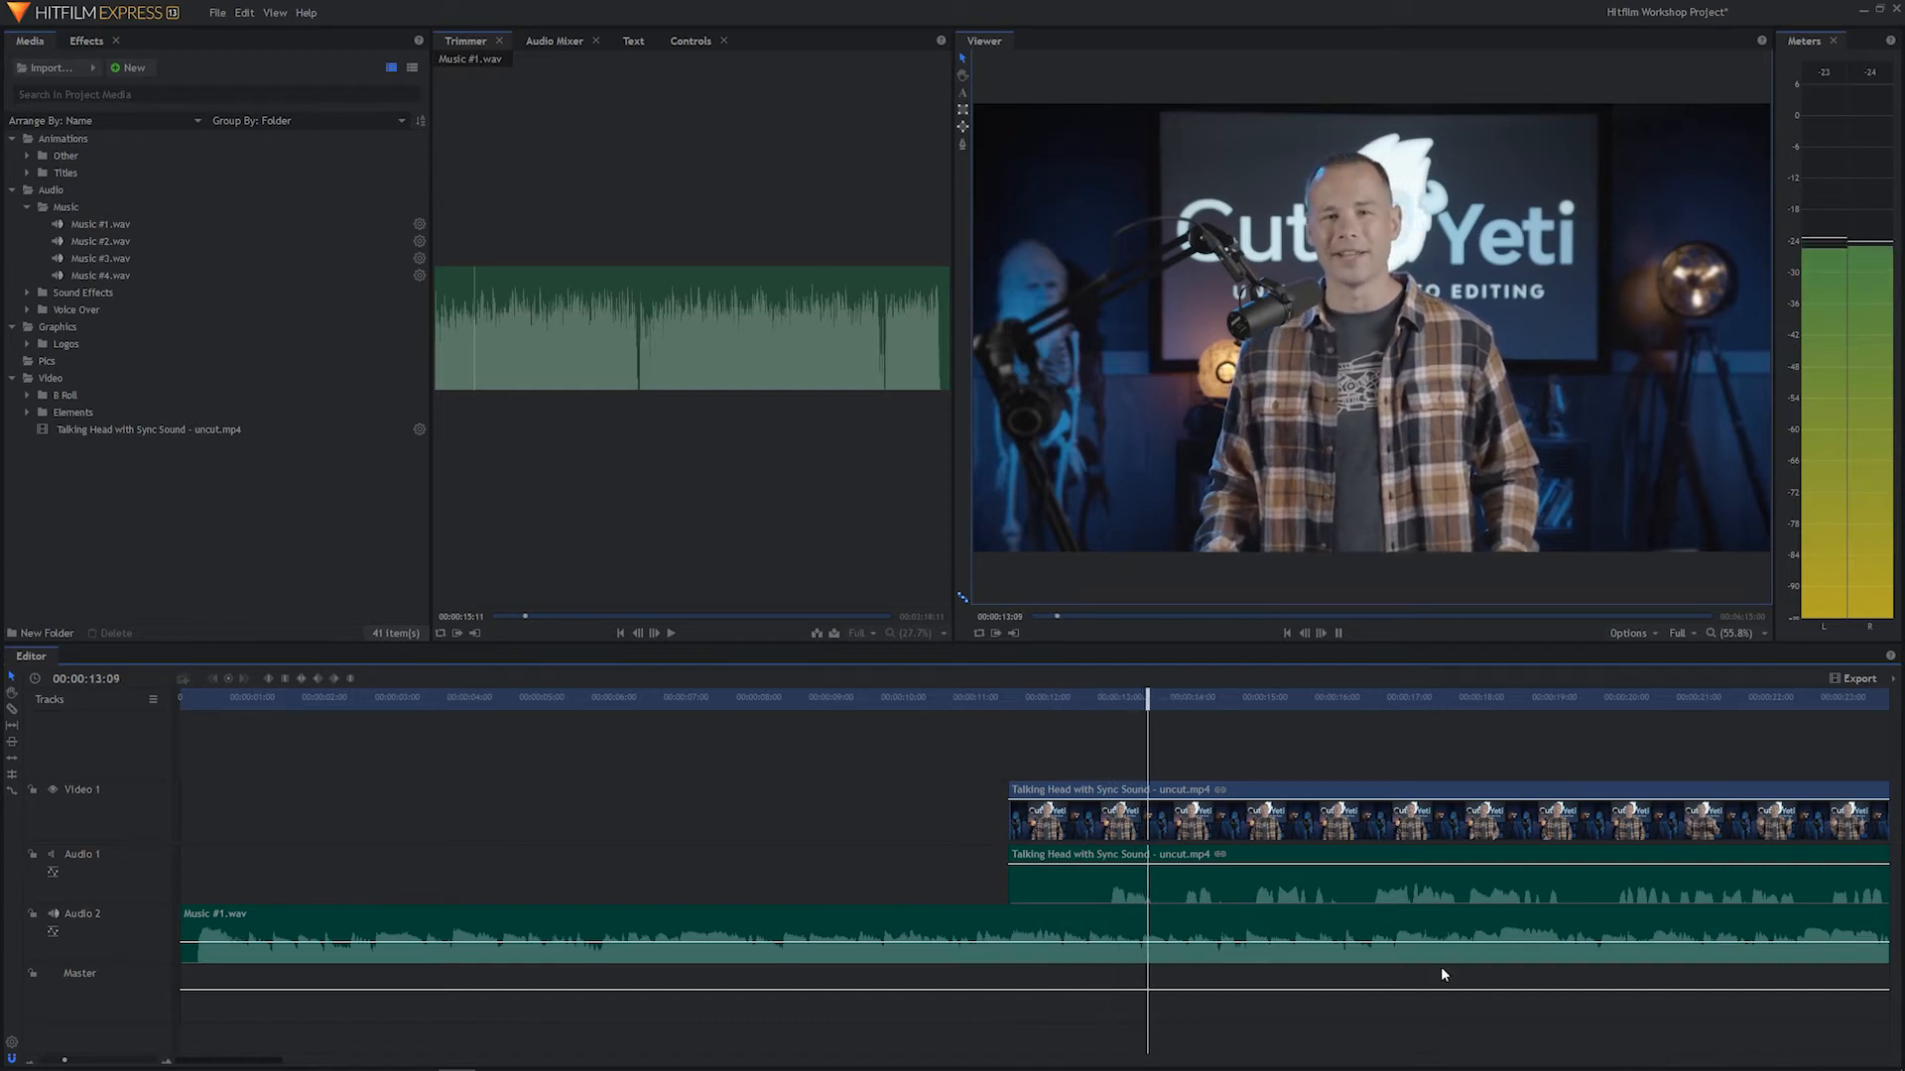
key("space")
Unmute the Audio 1 track and replay the lead-in with the dialogue and music together
left_click(1016, 697)
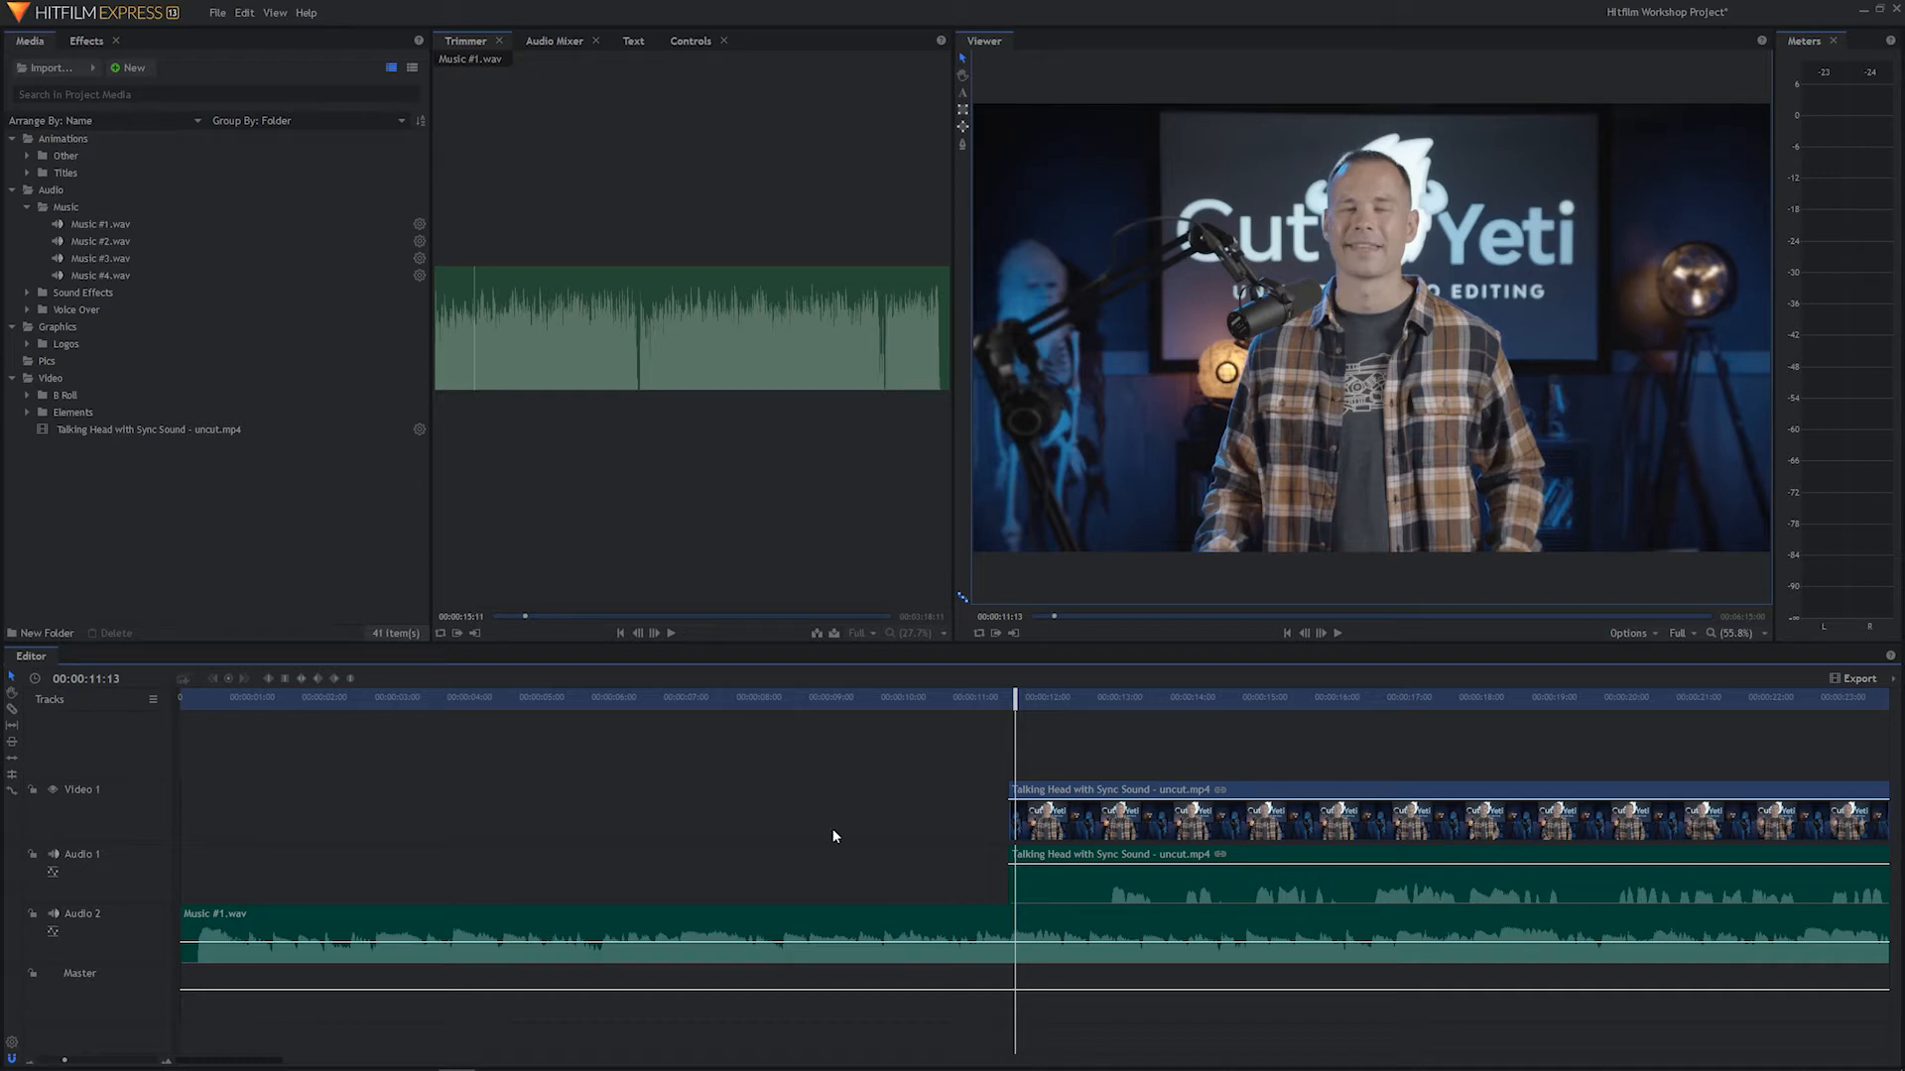
left_click_drag(1011, 698, 702, 697)
key("space")
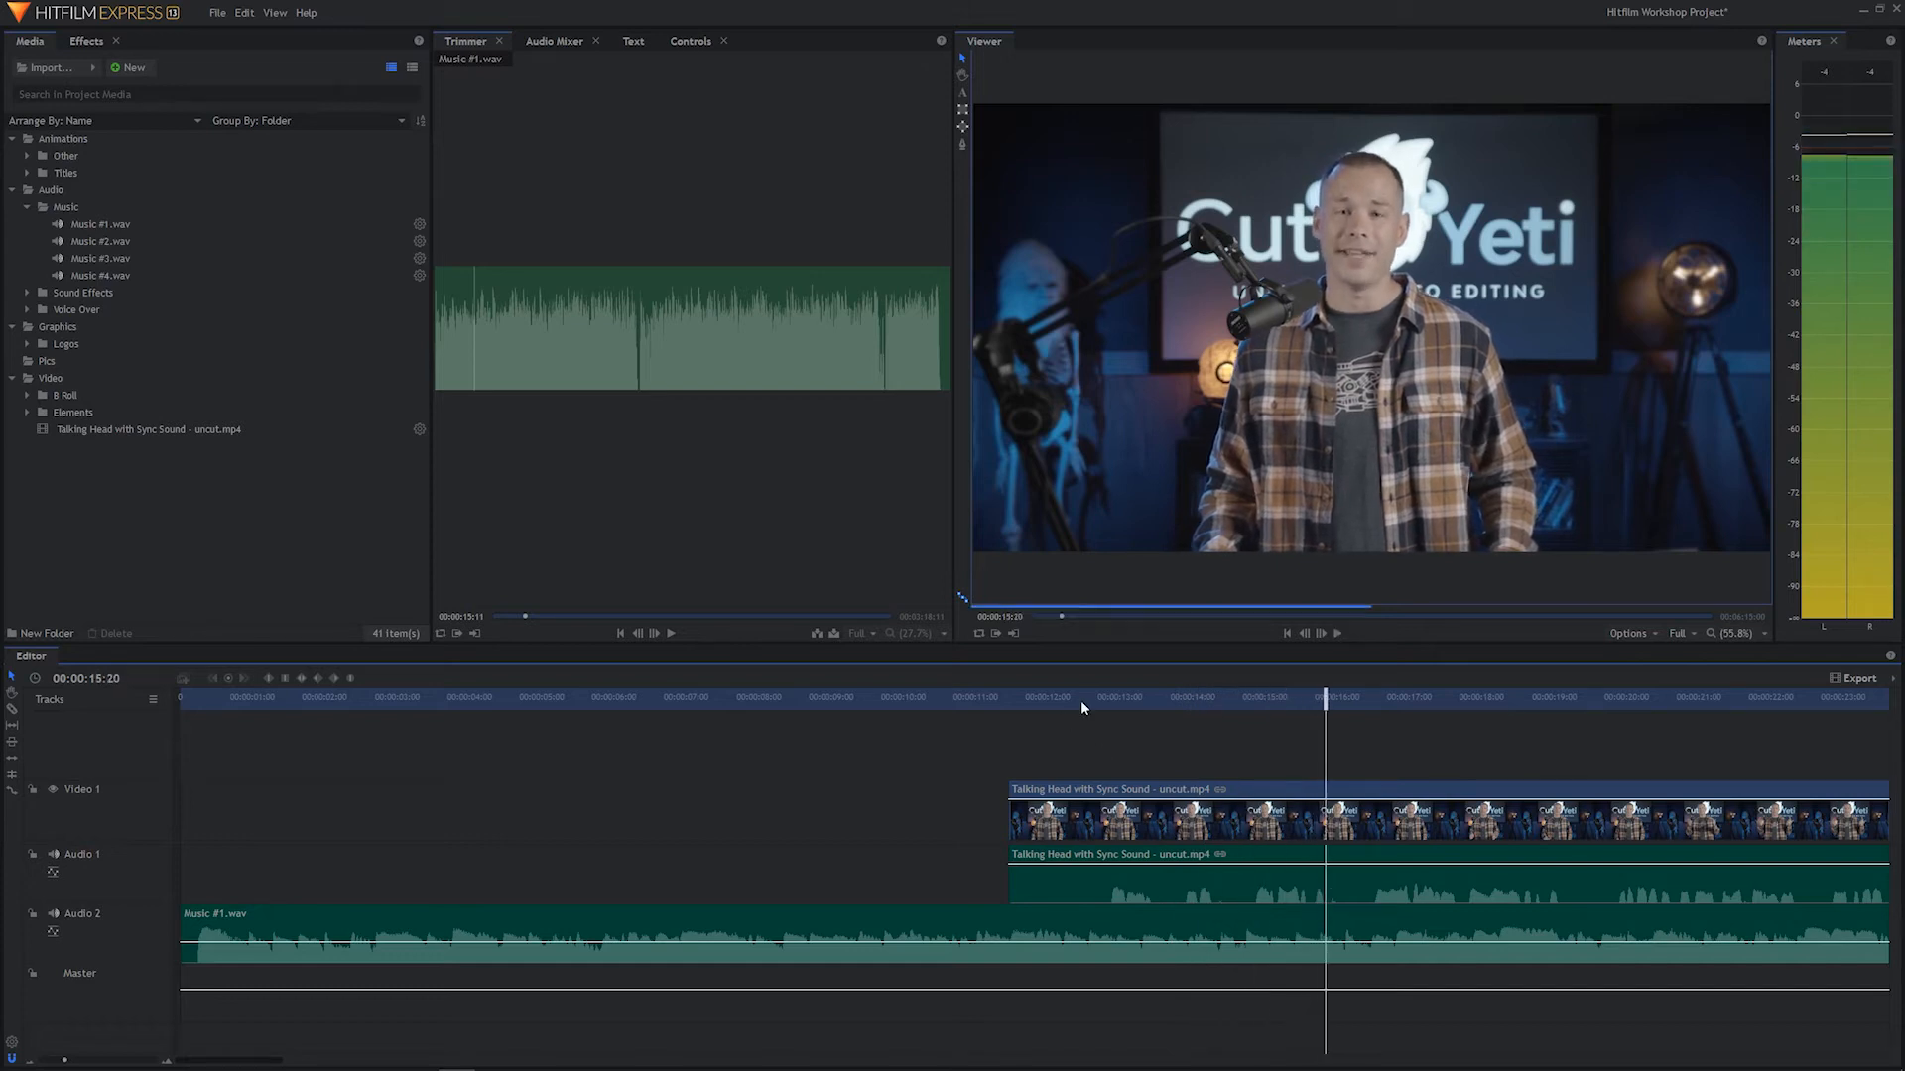
key("space")
Trim about one second of silence from the start of the talking head clip, keeping its start at 00:00:11:11
left_click(1108, 698)
left_click_drag(1107, 698, 970, 722)
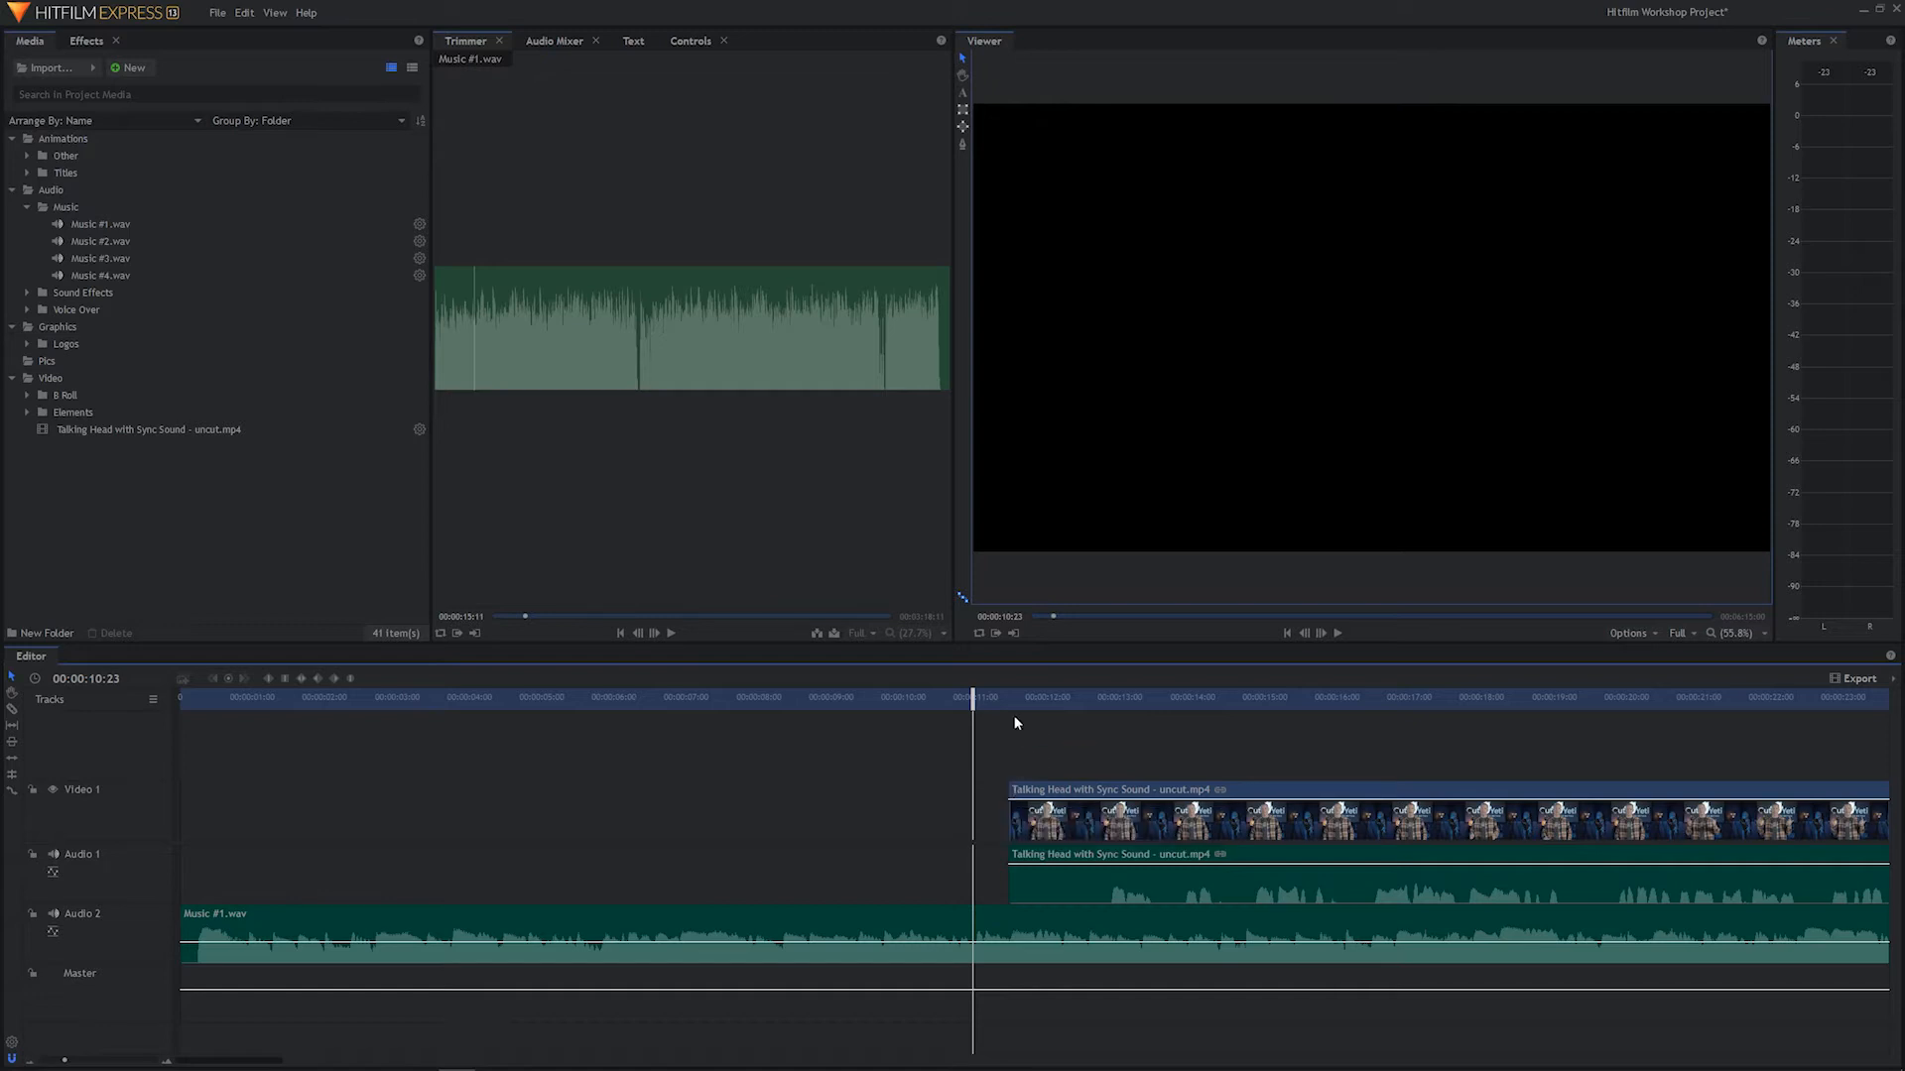
left_click_drag(1004, 698, 1009, 698)
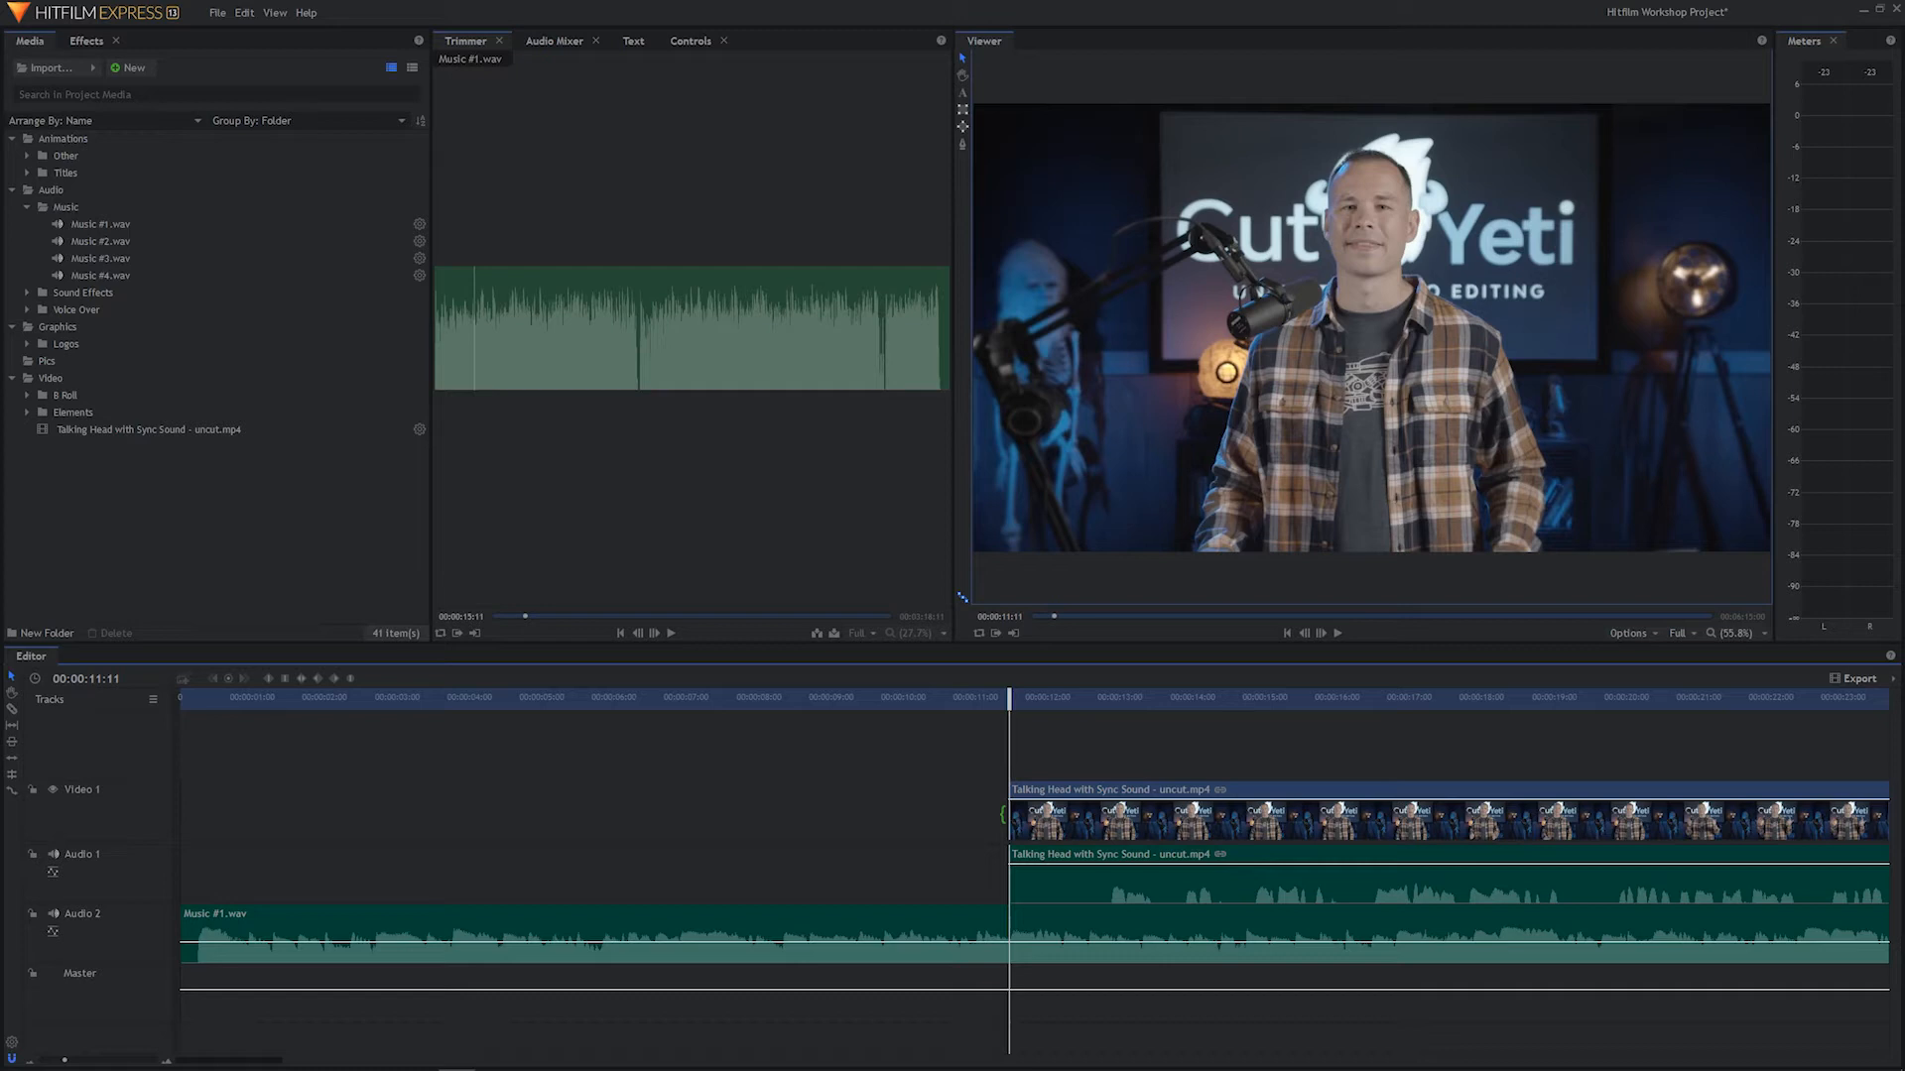
left_click_drag(1002, 813, 1092, 825)
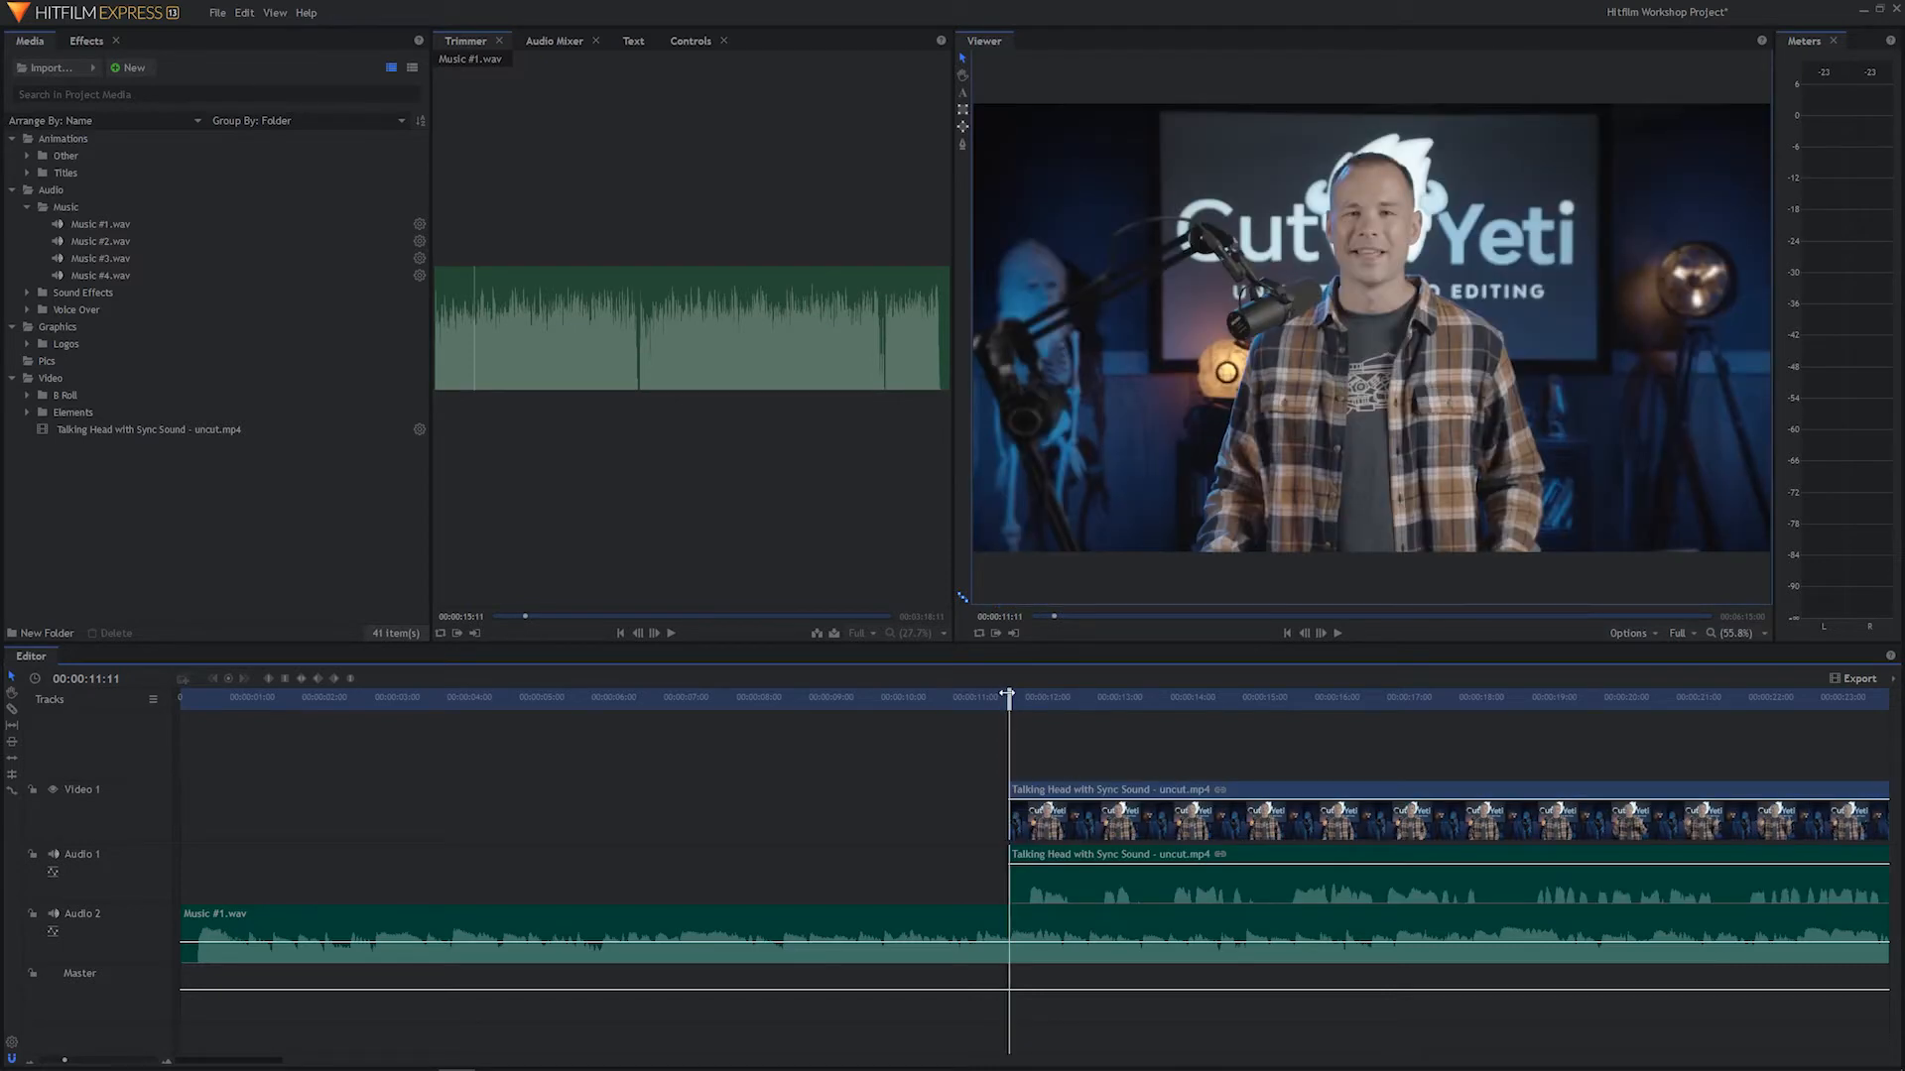
Play the trimmed lead-in several times from before the clip to judge the dialogue's timing against the music
left_click_drag(1007, 694, 651, 698)
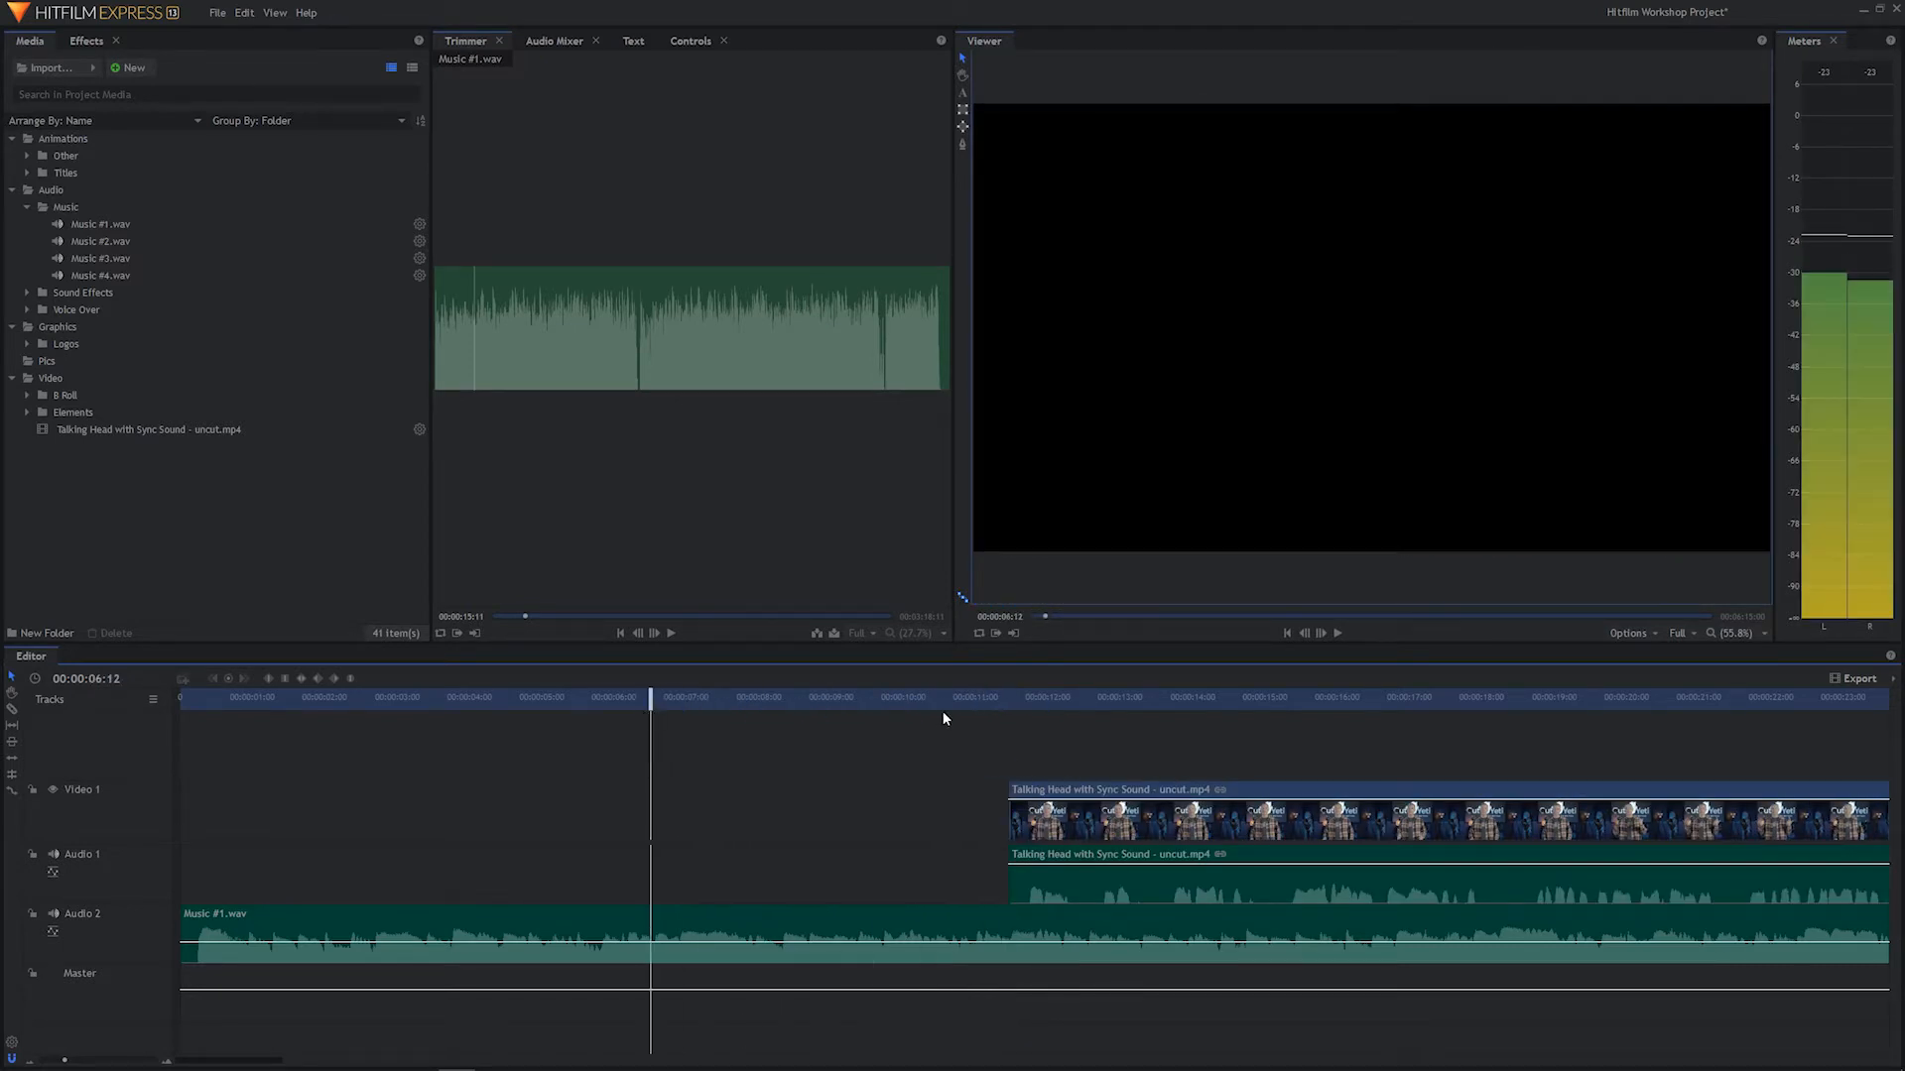
key("space")
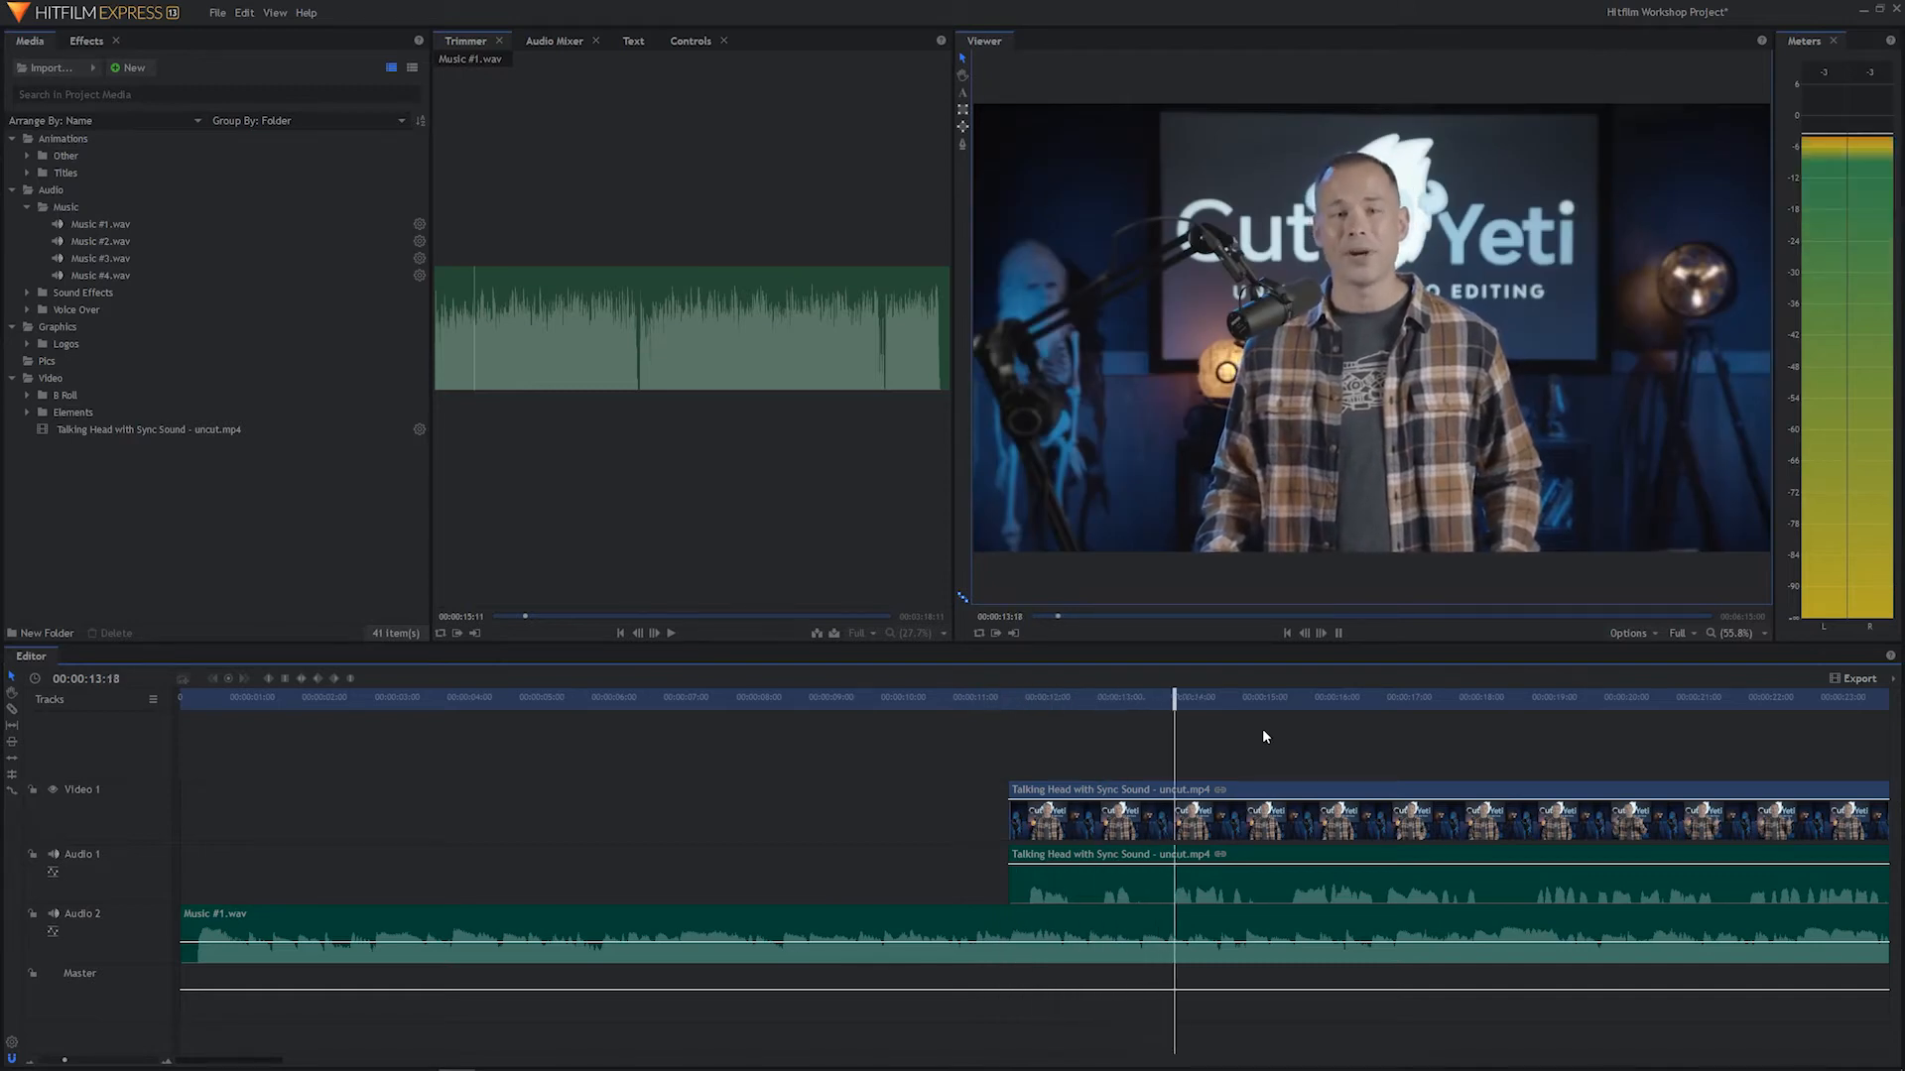
key("space")
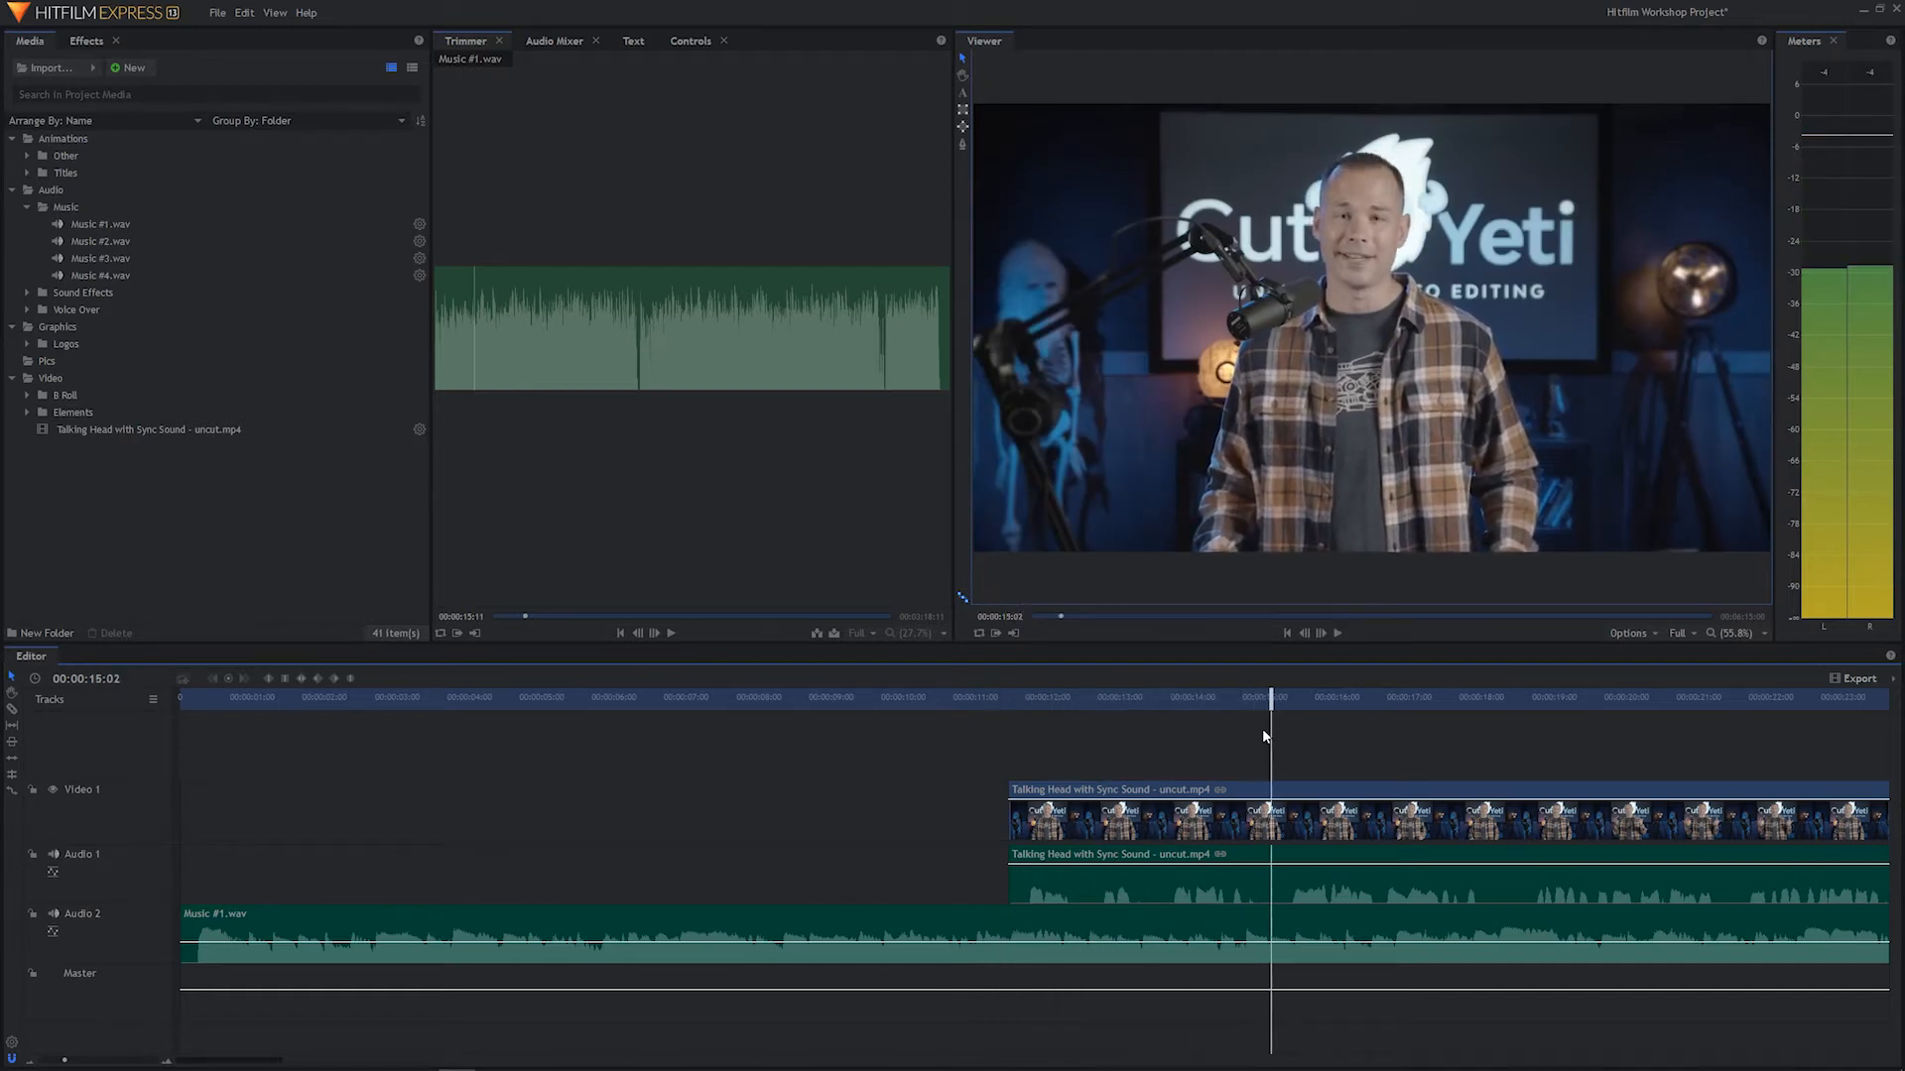
left_click(780, 697)
key("space")
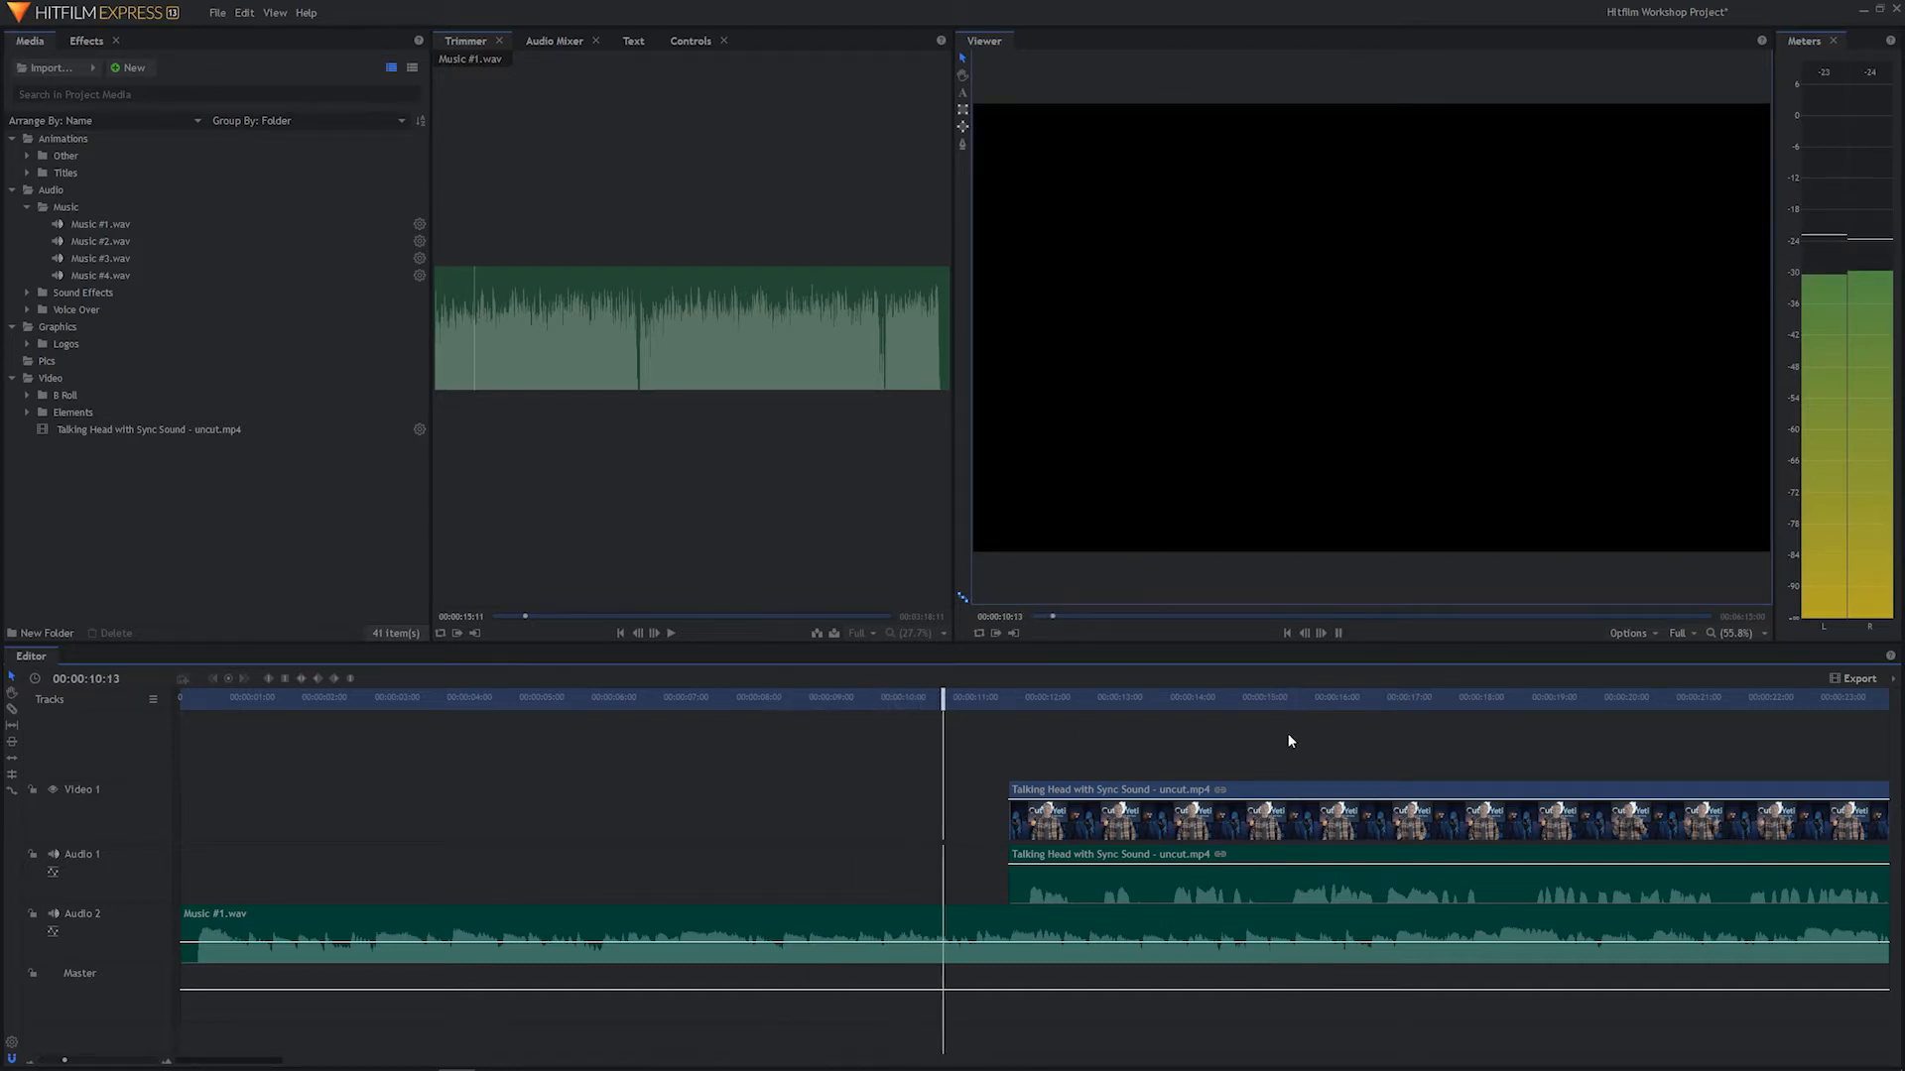
key("space")
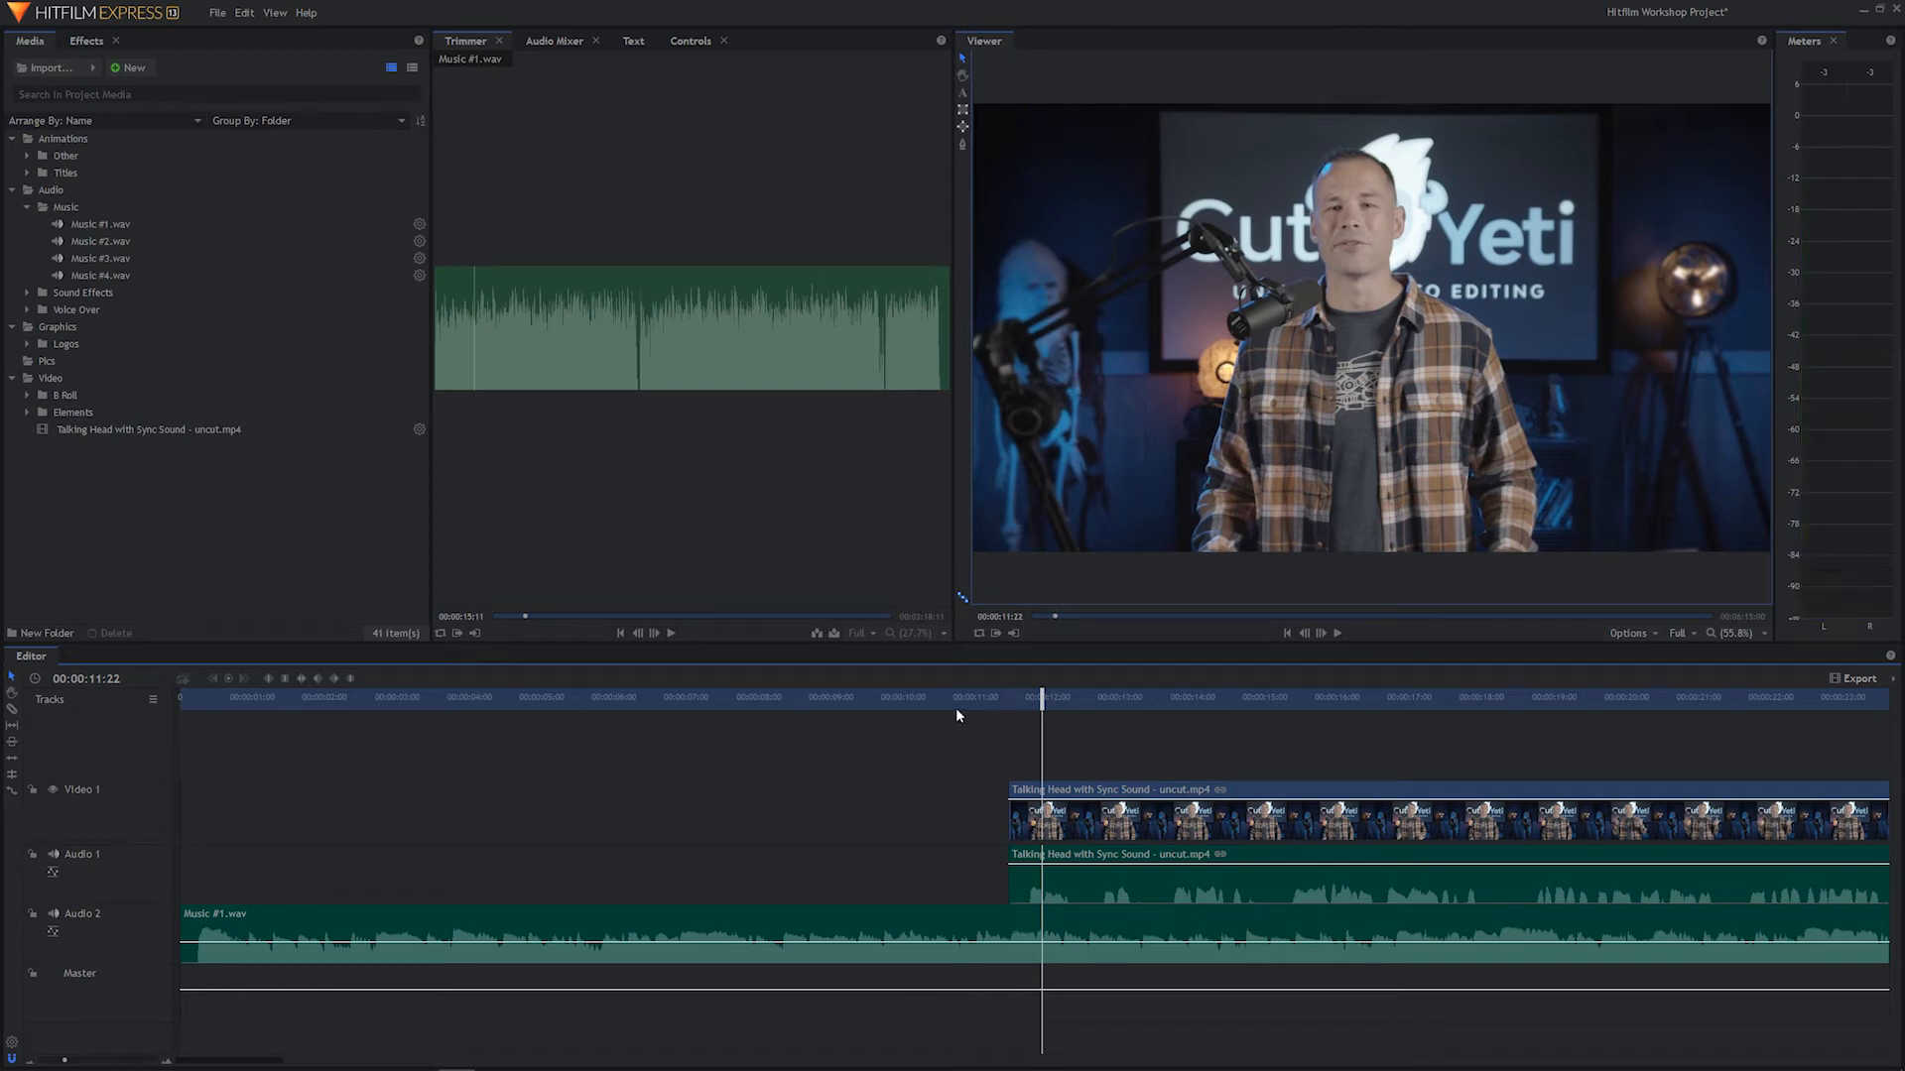
left_click(821, 698)
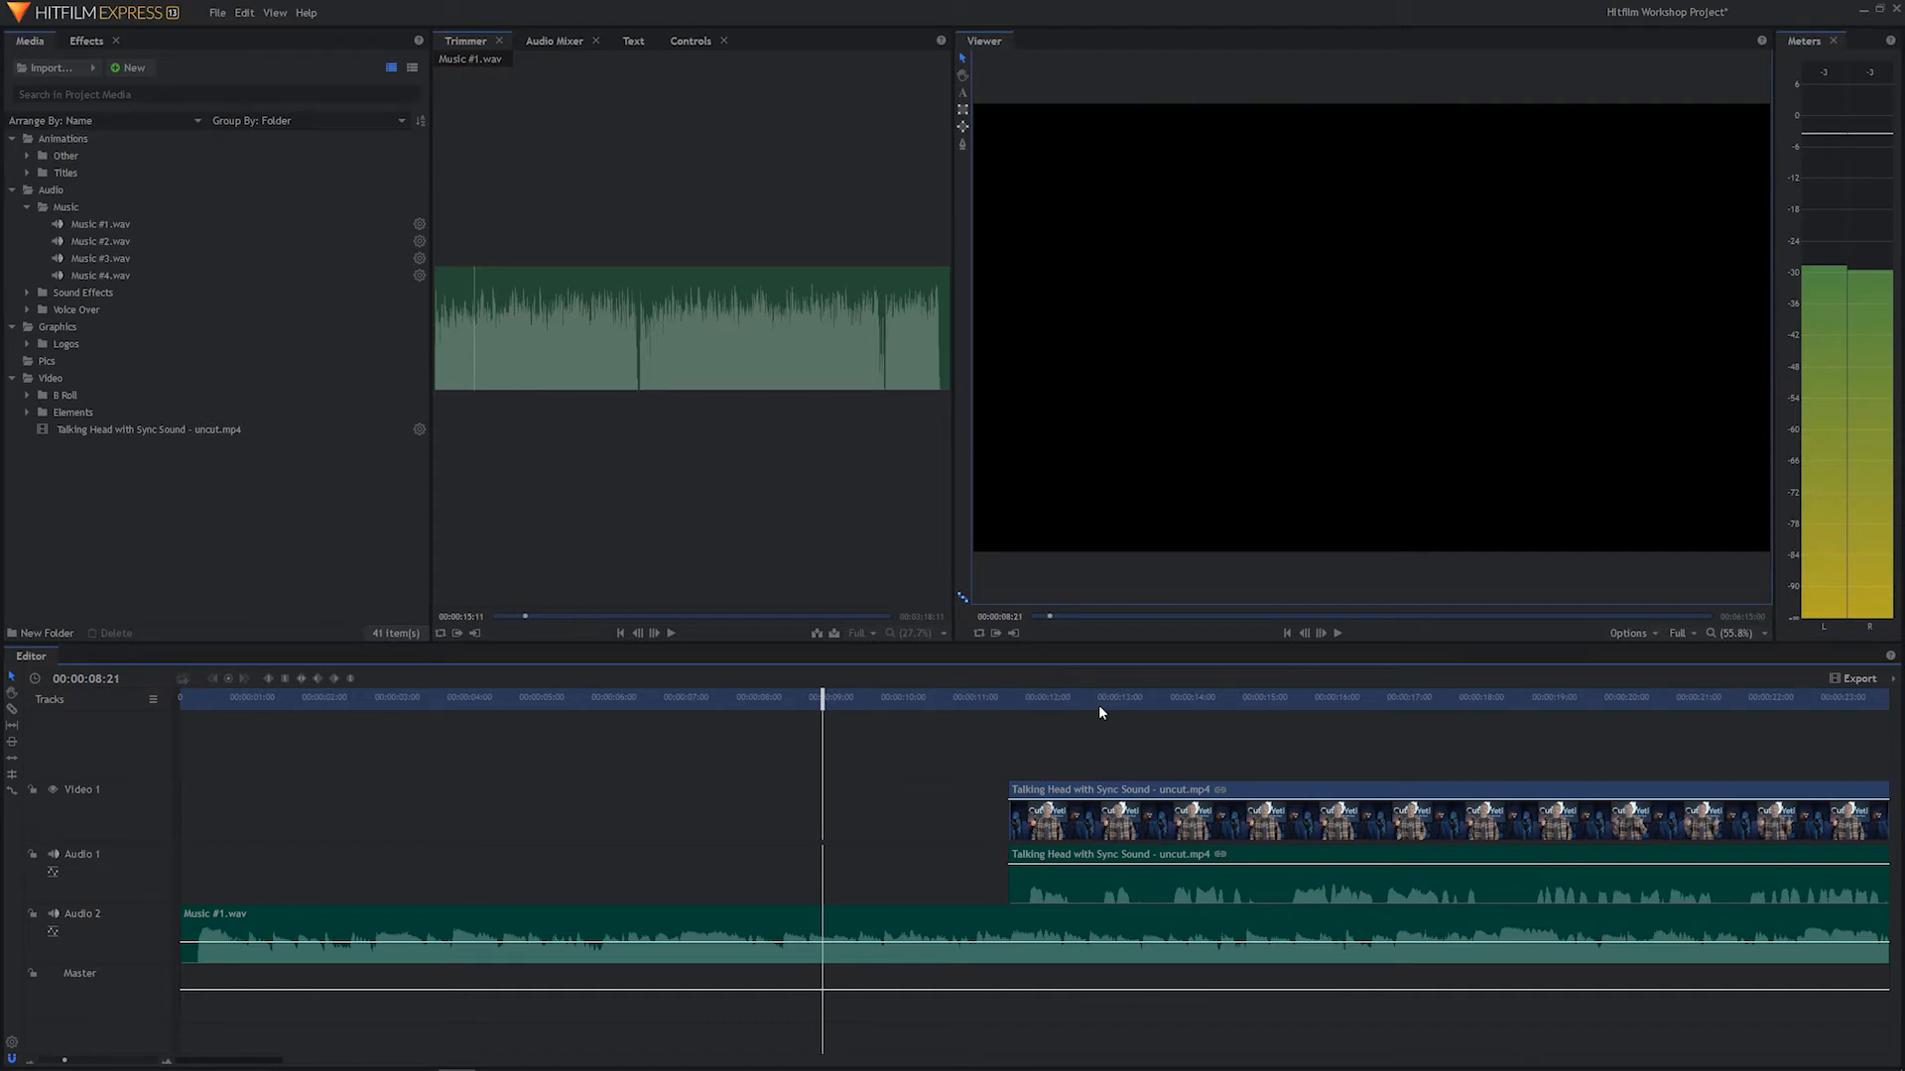
key("space")
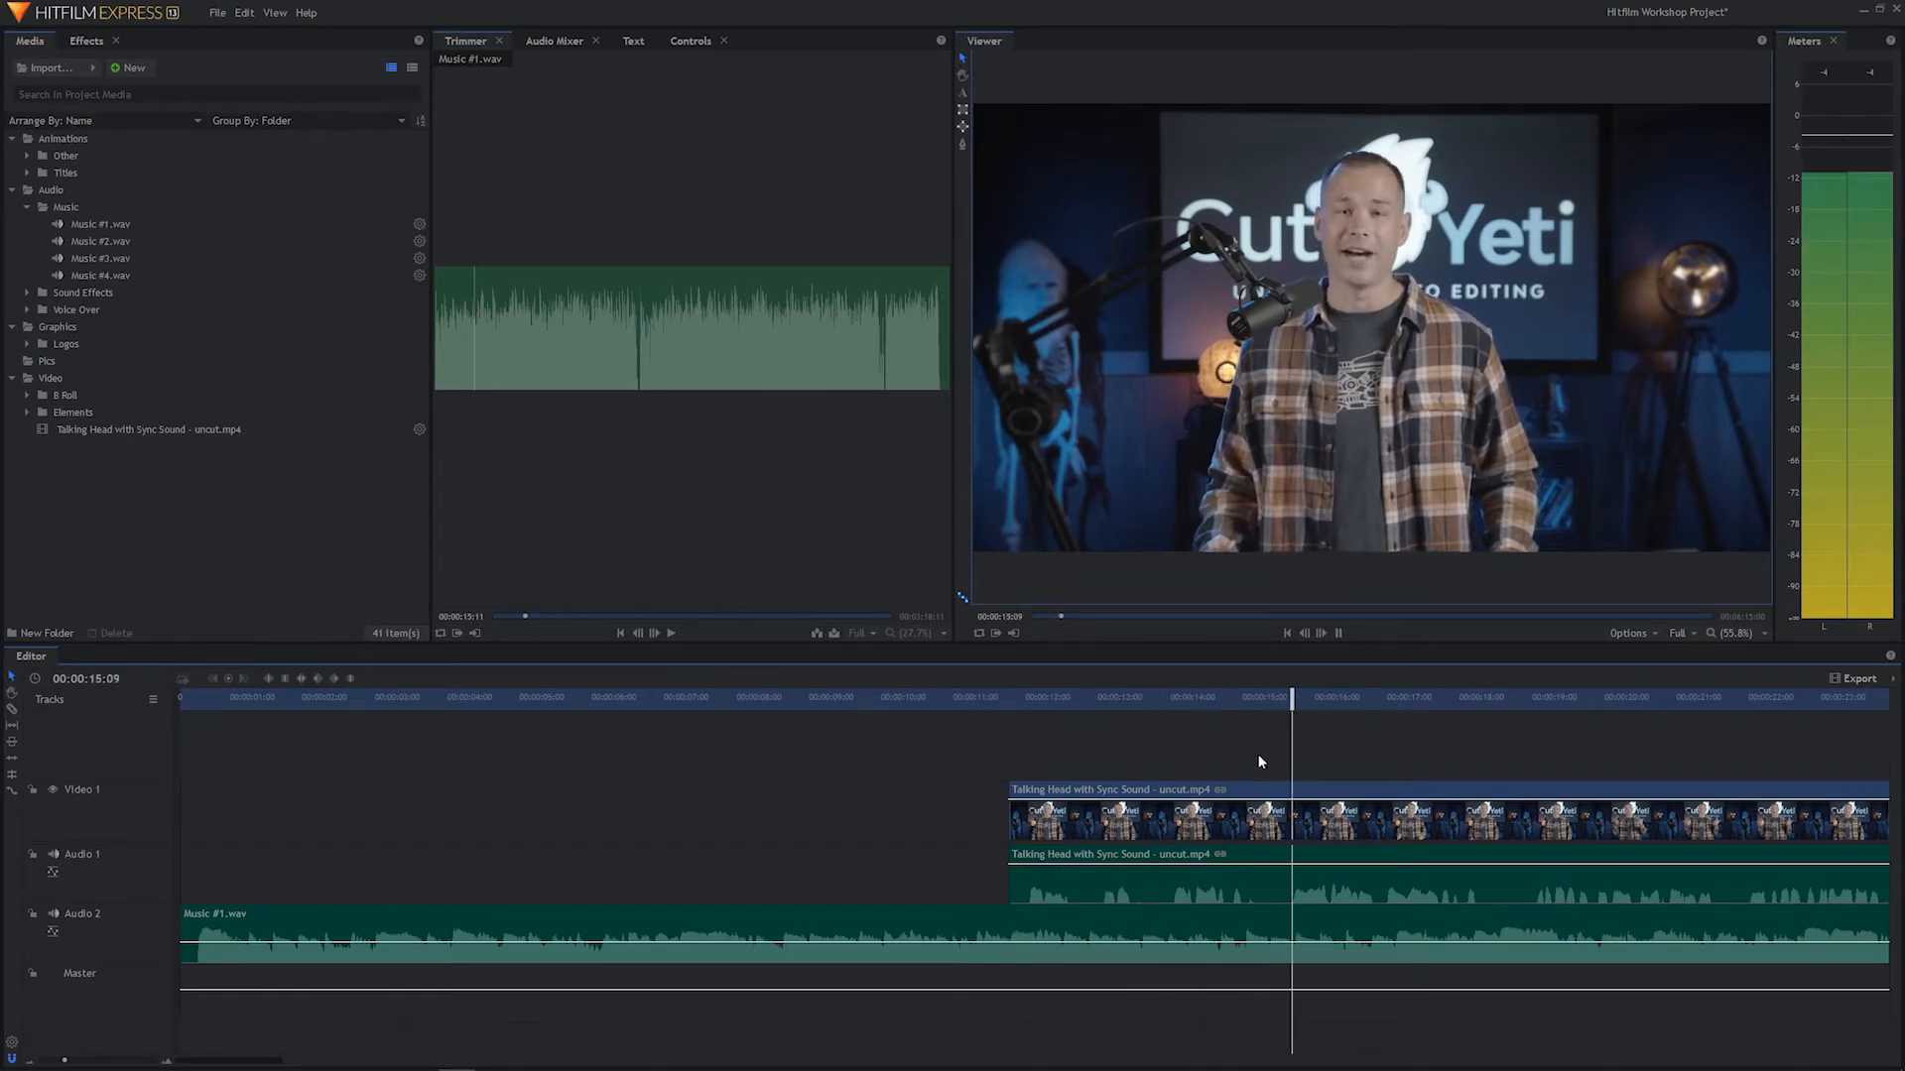
Mute the Audio 2 music track and audition the opening of the talking head clip from 00:00:11:11 without music
key("space")
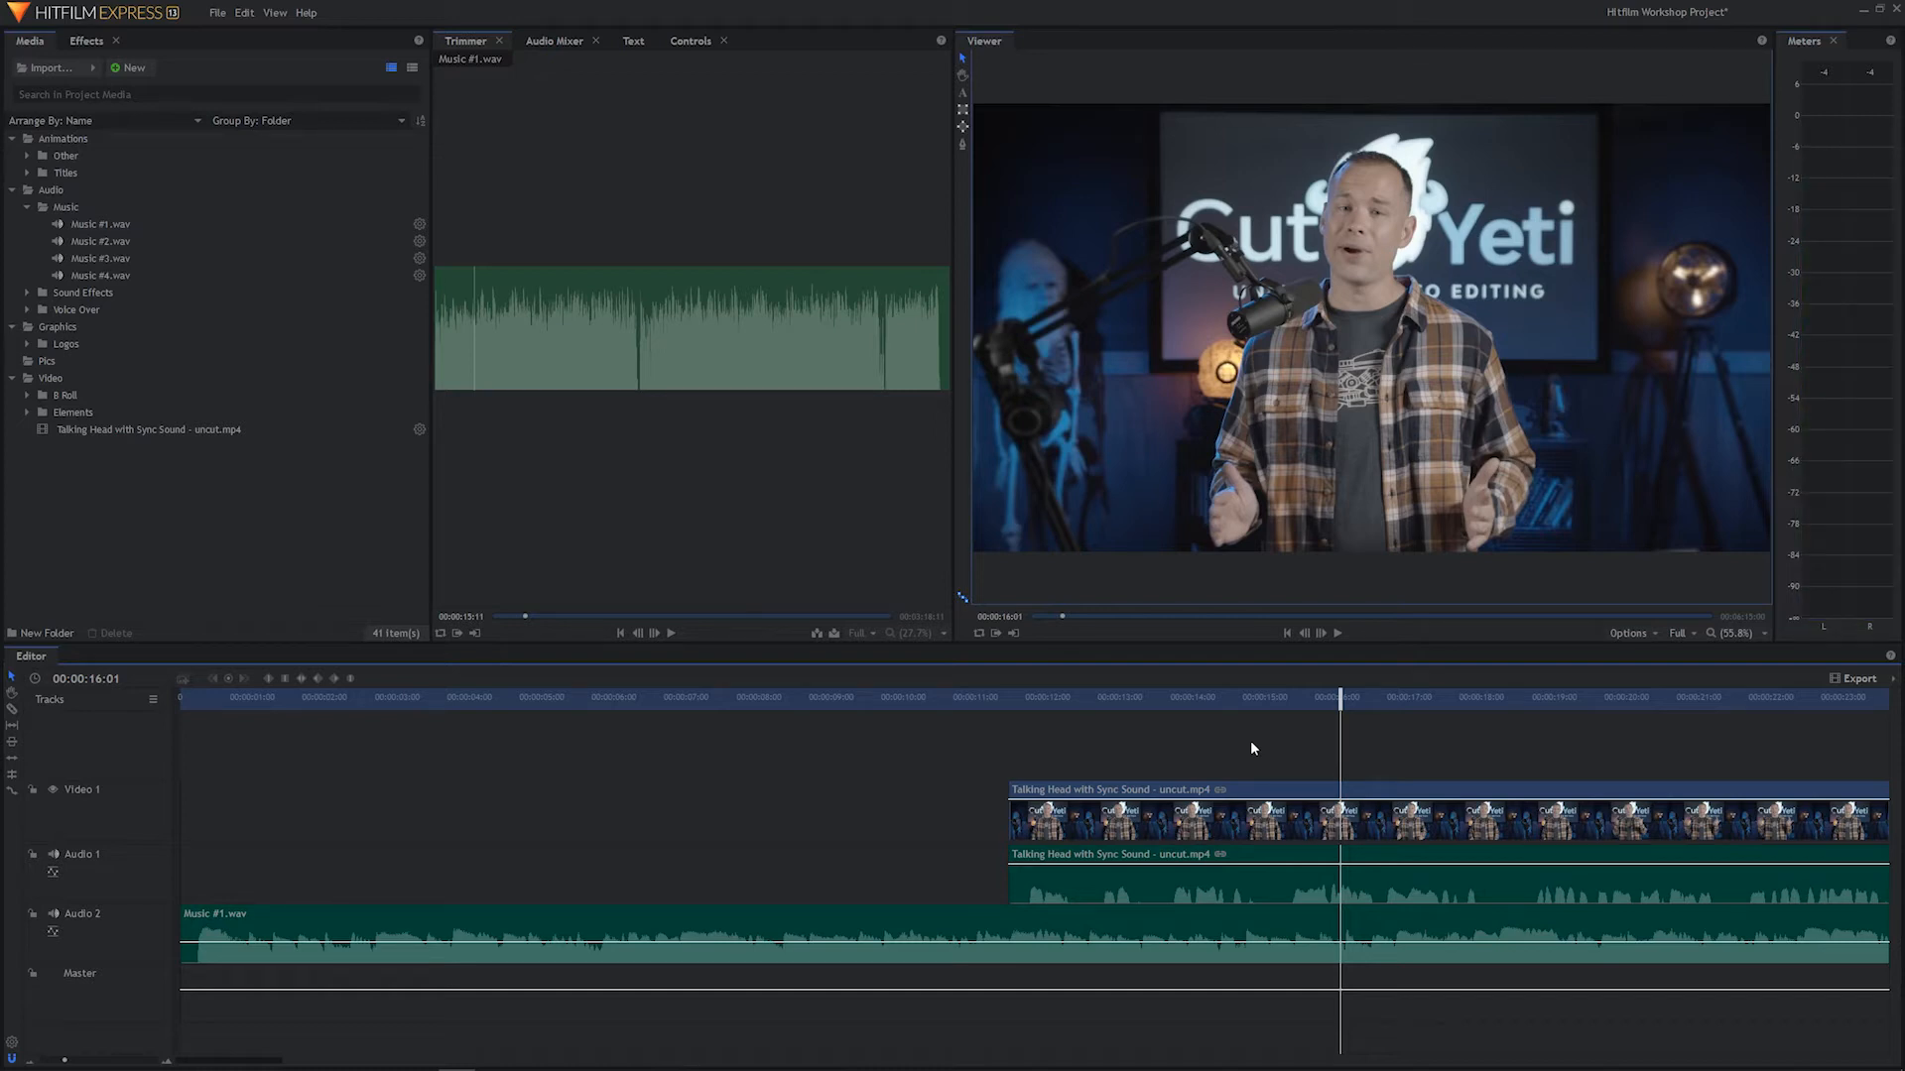
left_click(1021, 704)
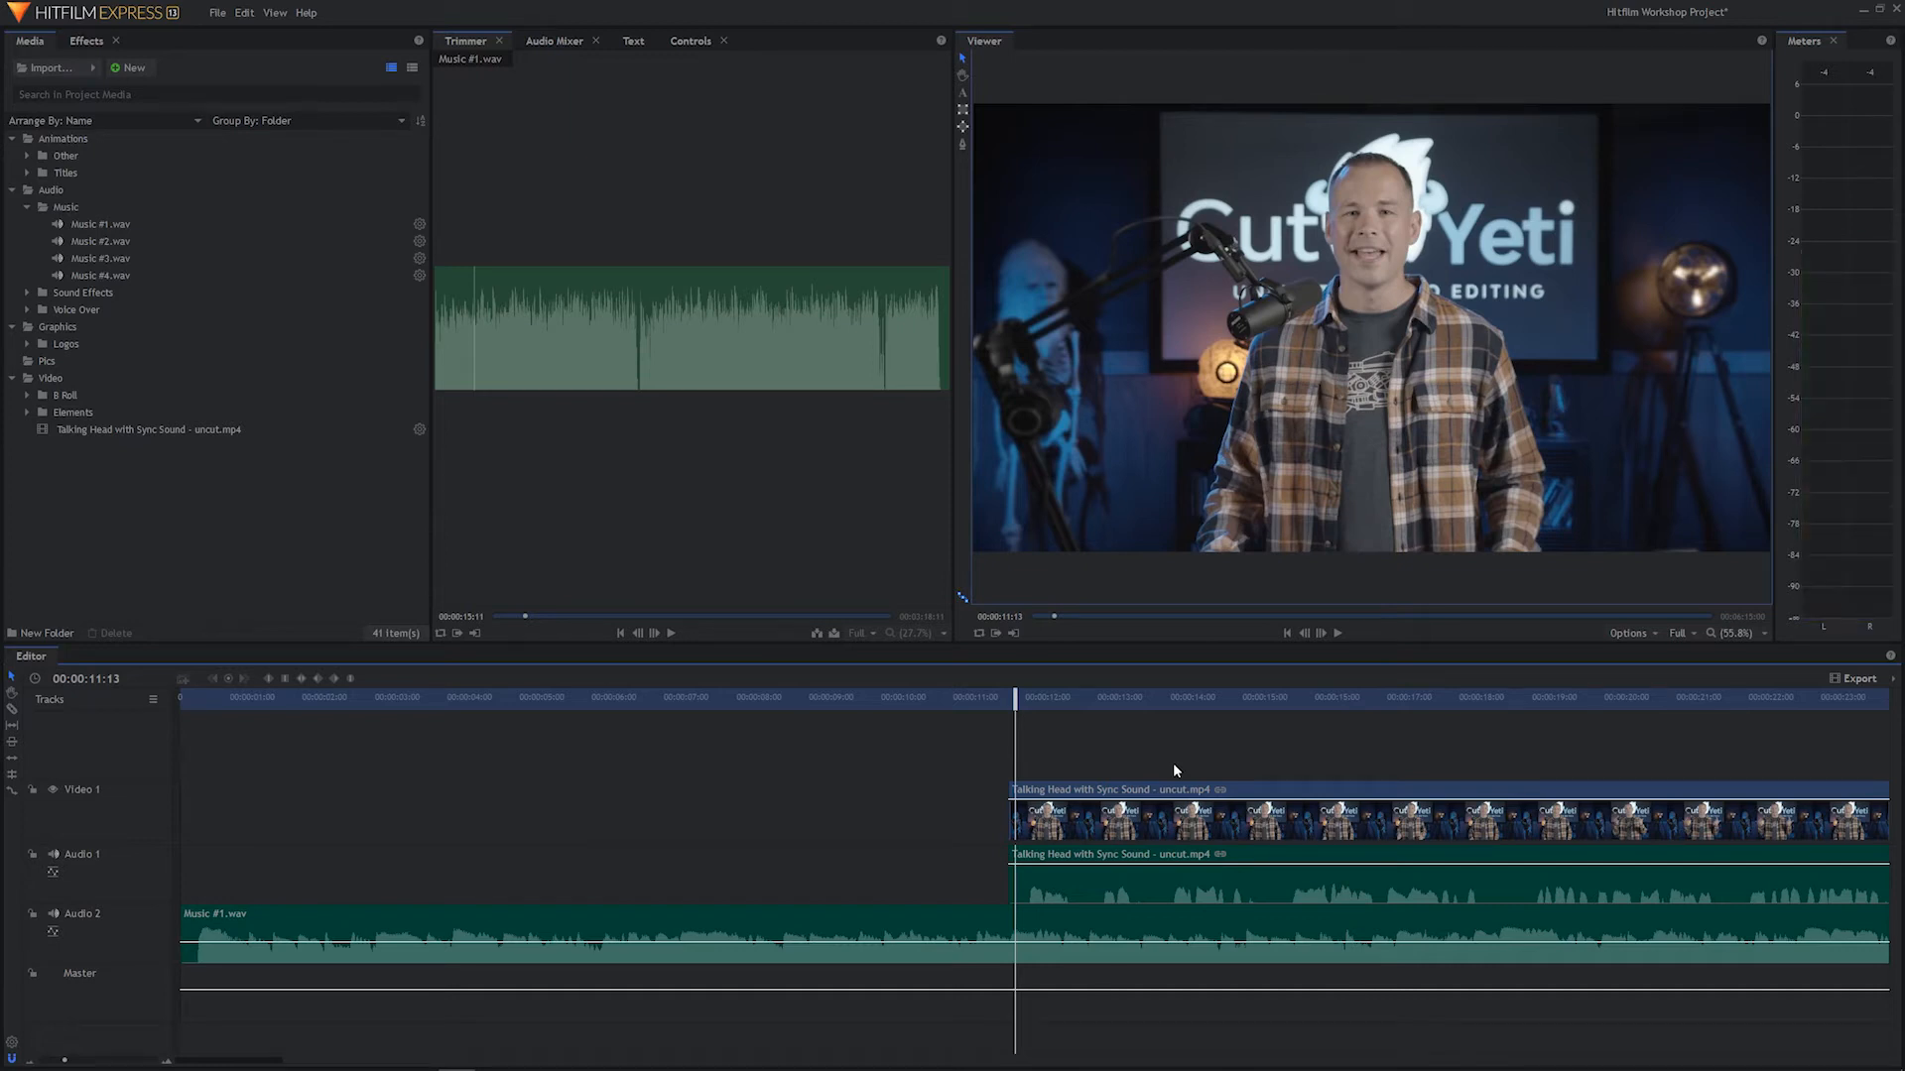
key("equal")
key("equal")
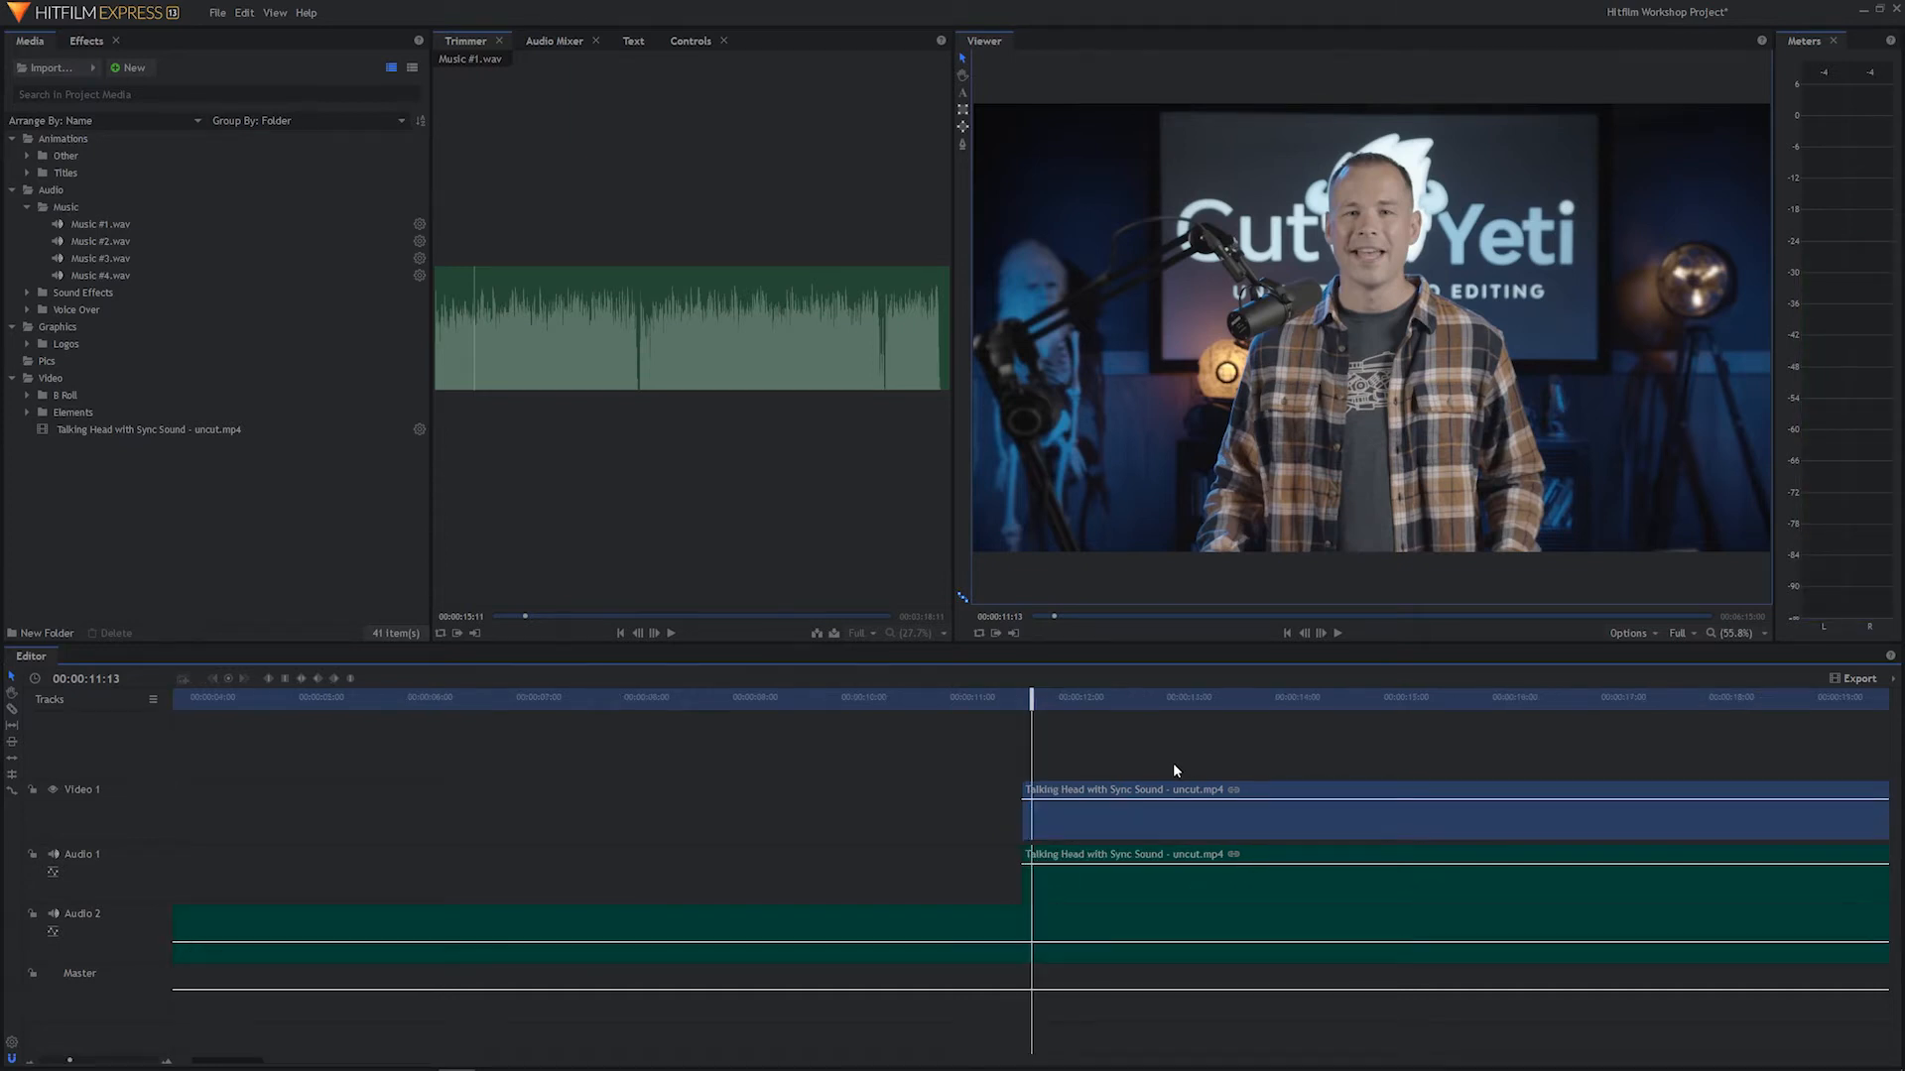
key("equal")
key("equal")
key("equal")
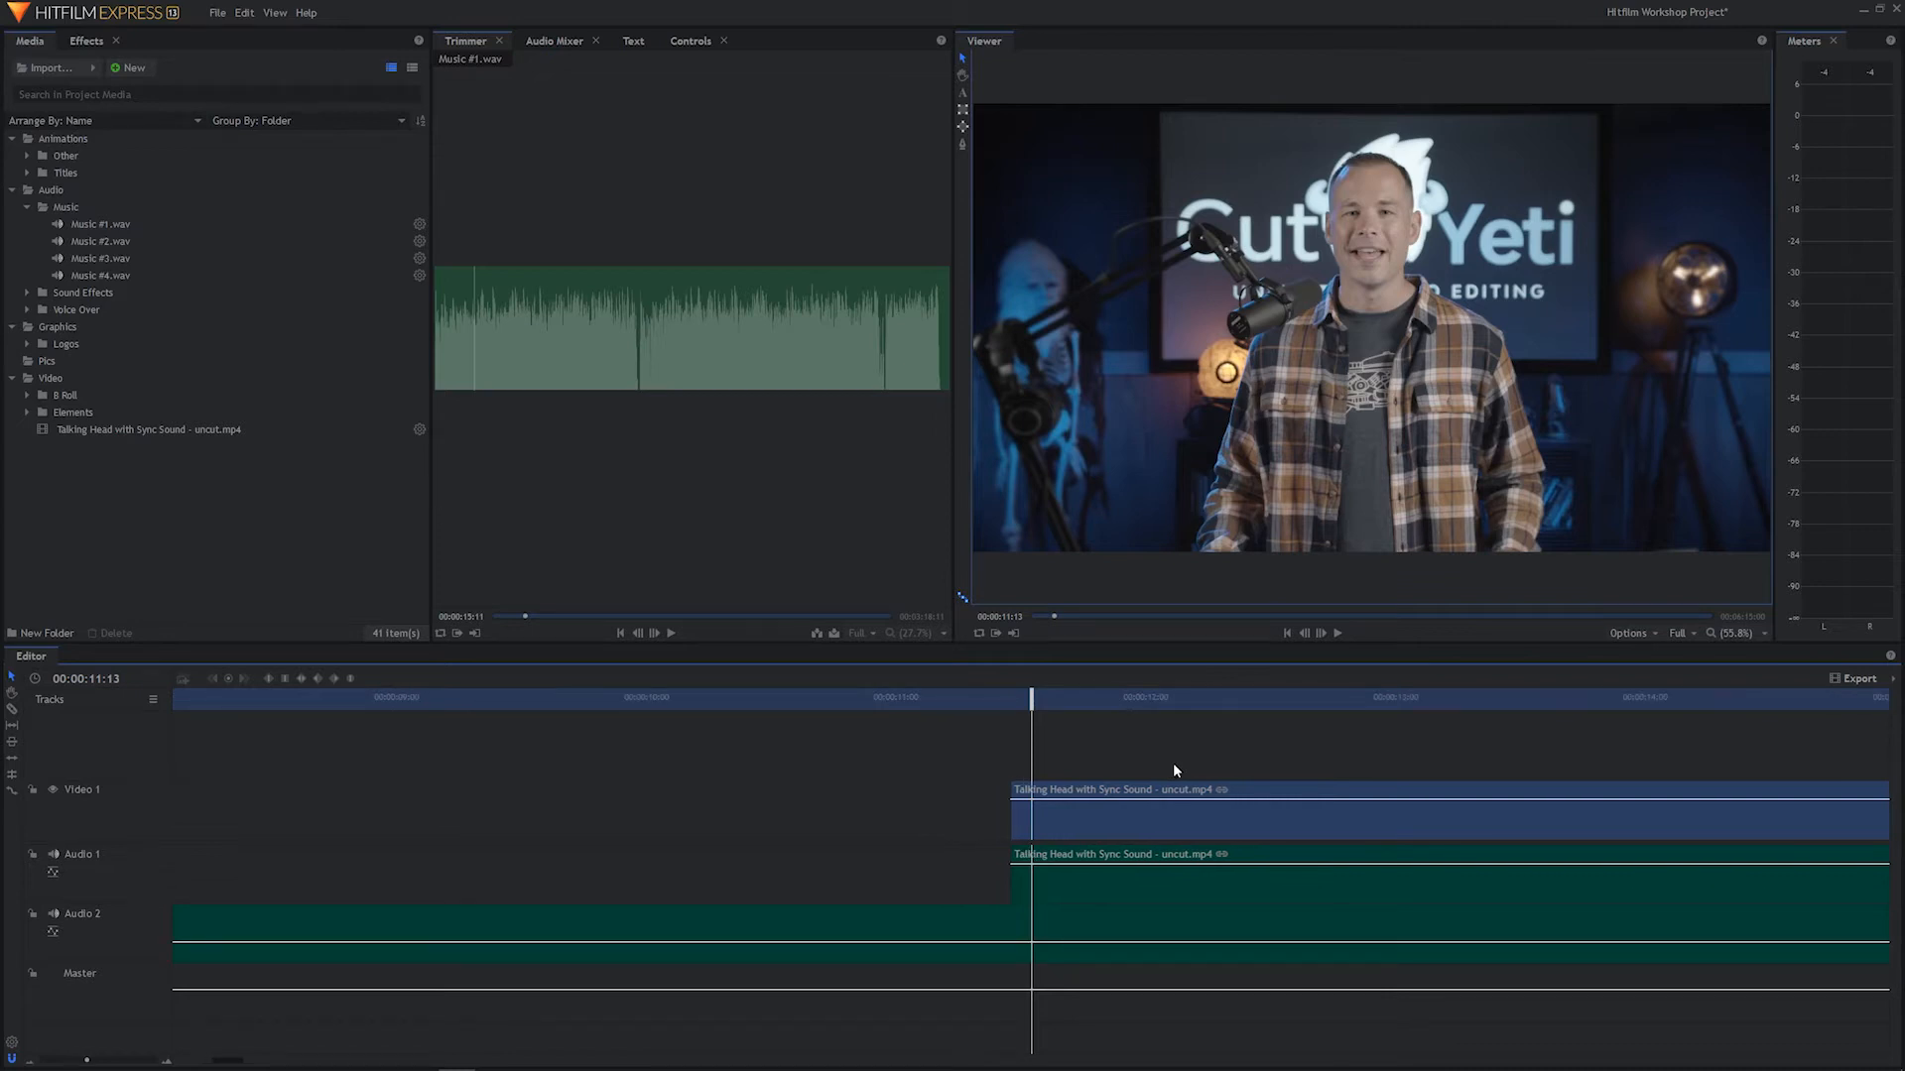
key("equal")
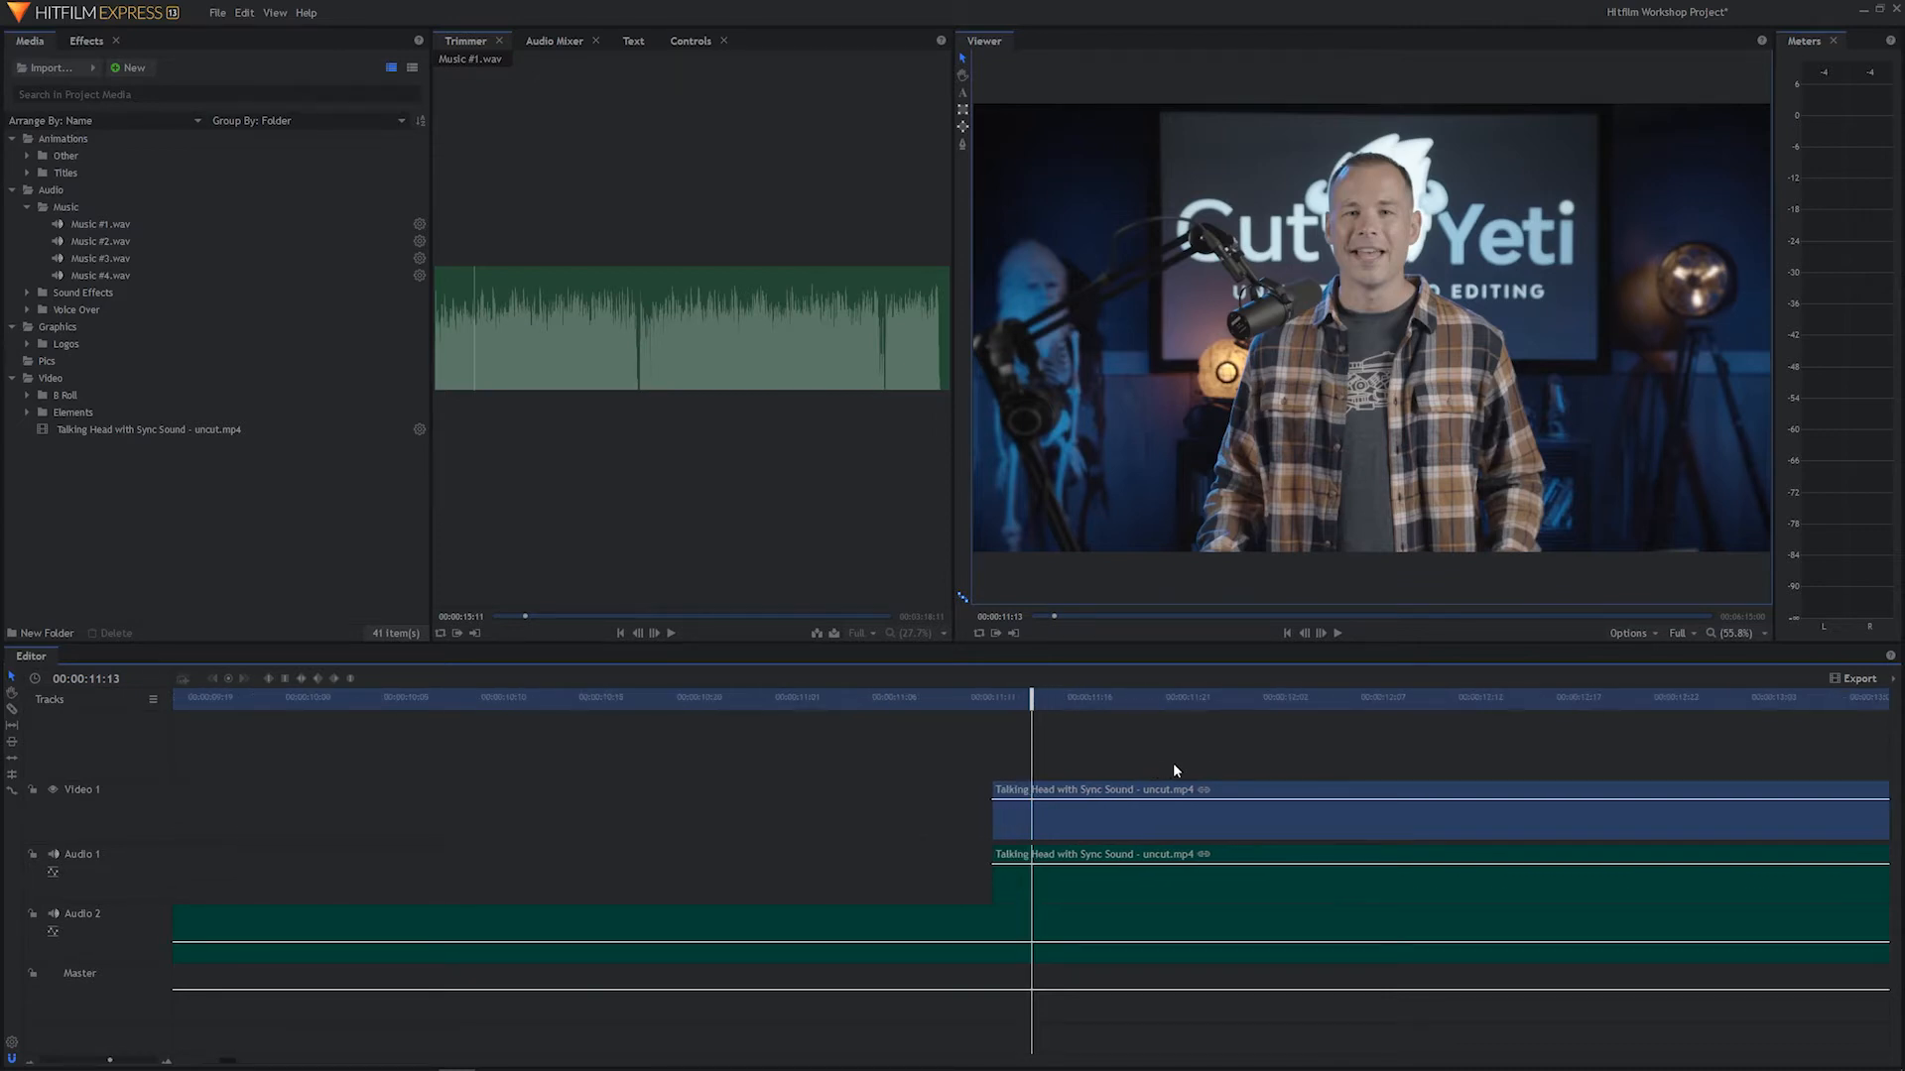
left_click_drag(1116, 700, 992, 700)
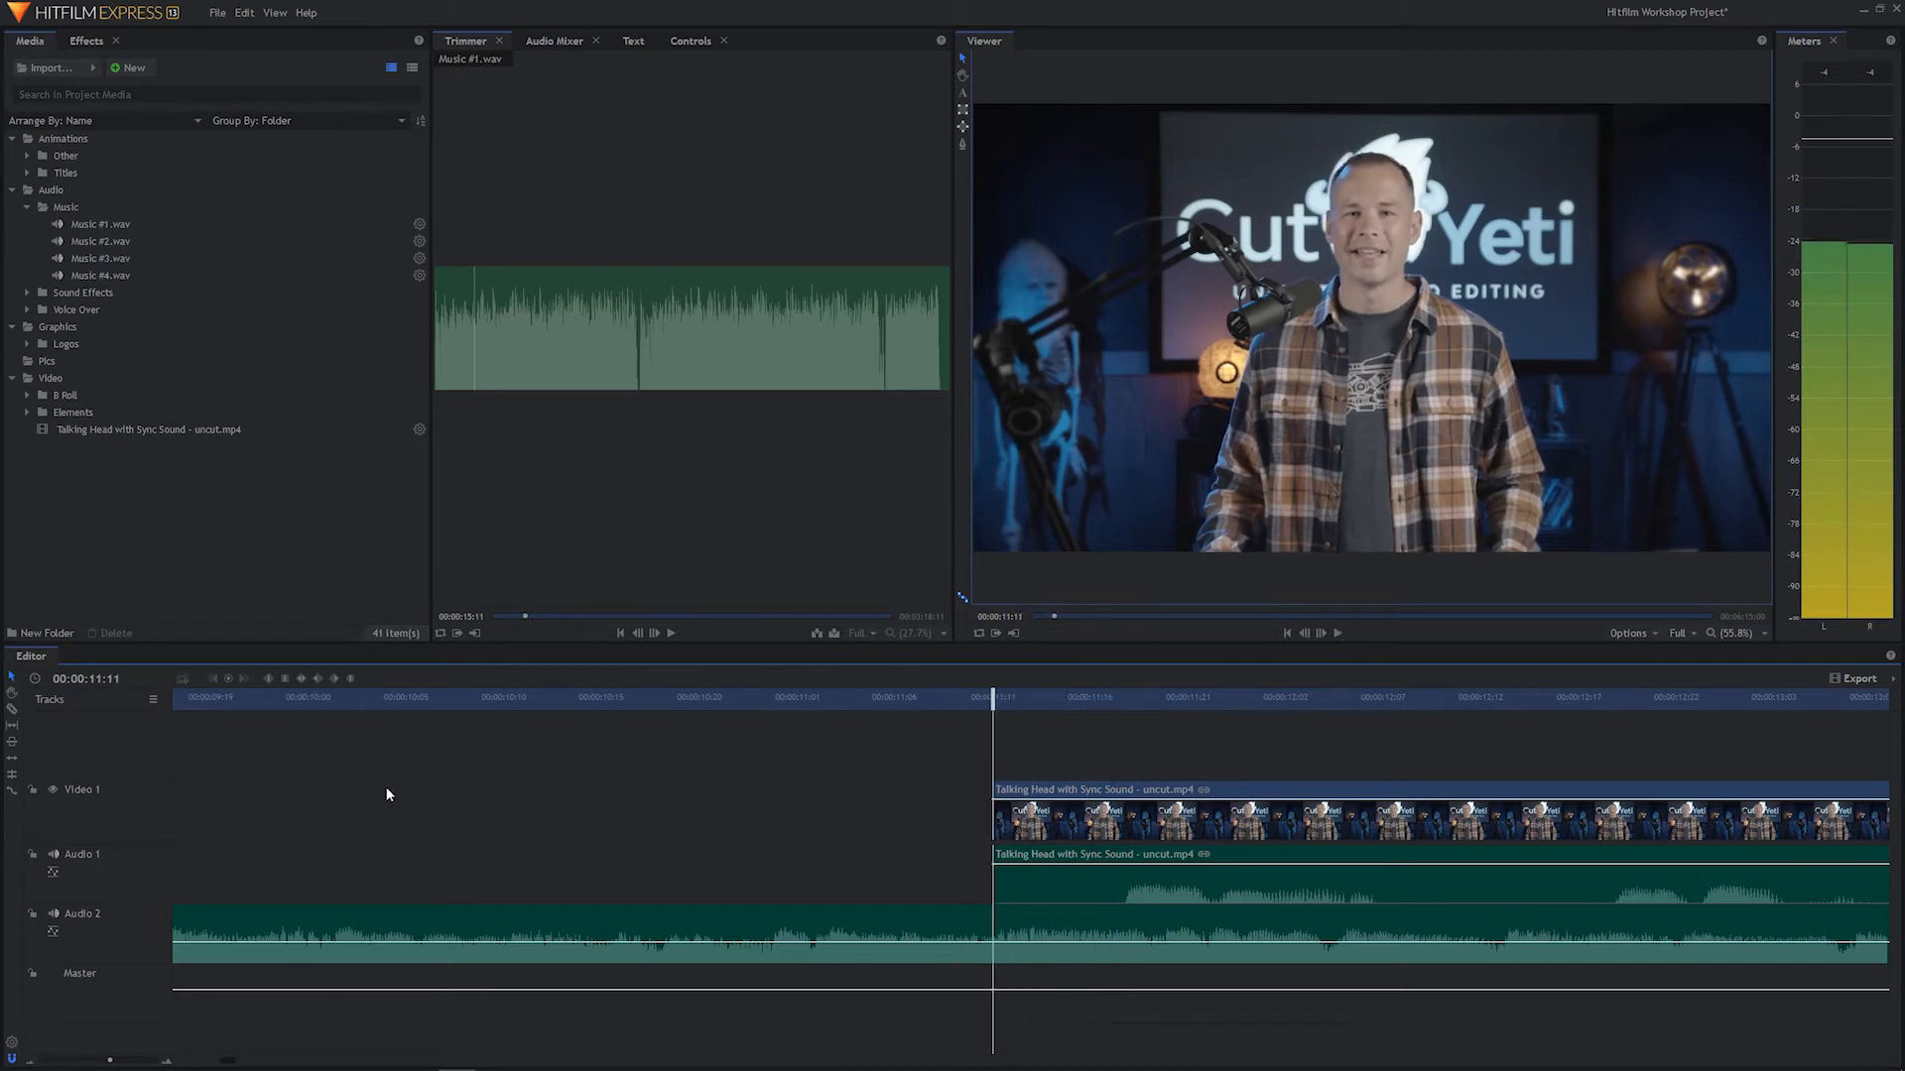
left_click(52, 917)
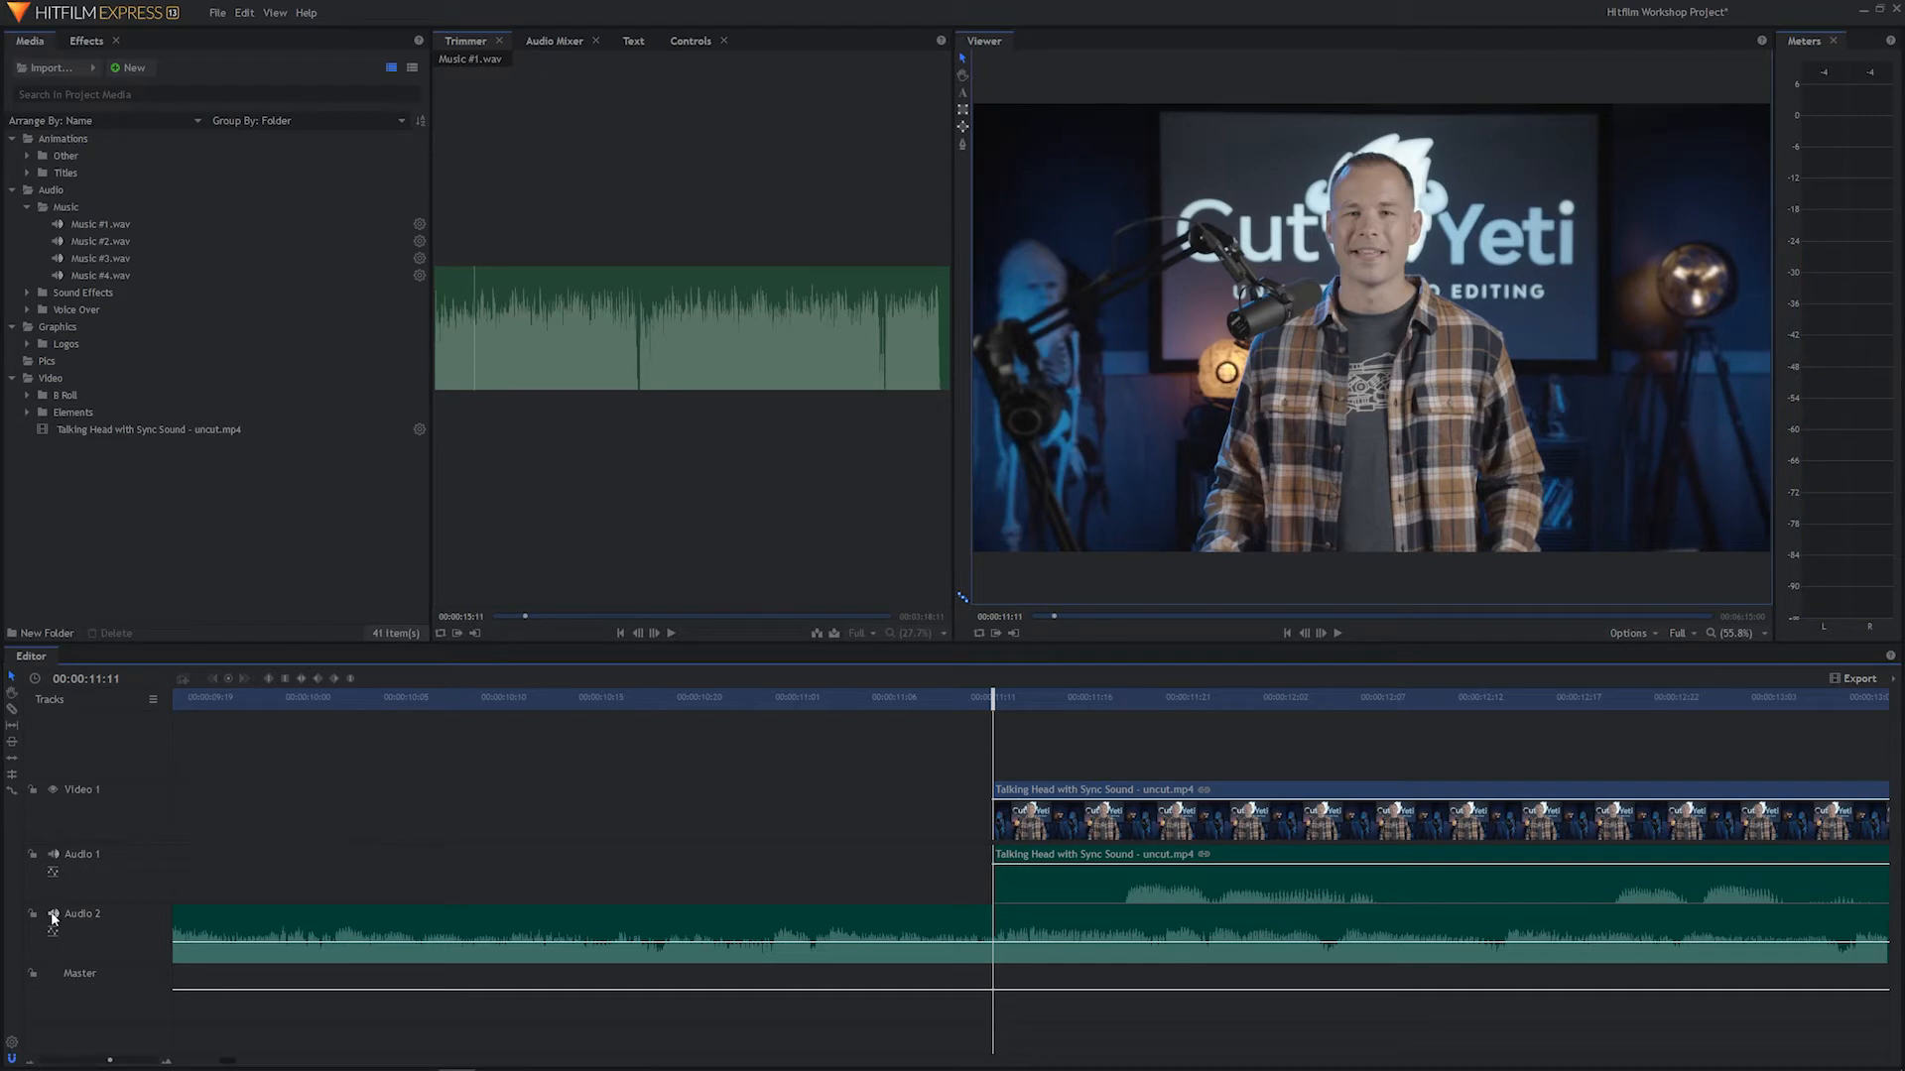
left_click_drag(992, 697, 1004, 770)
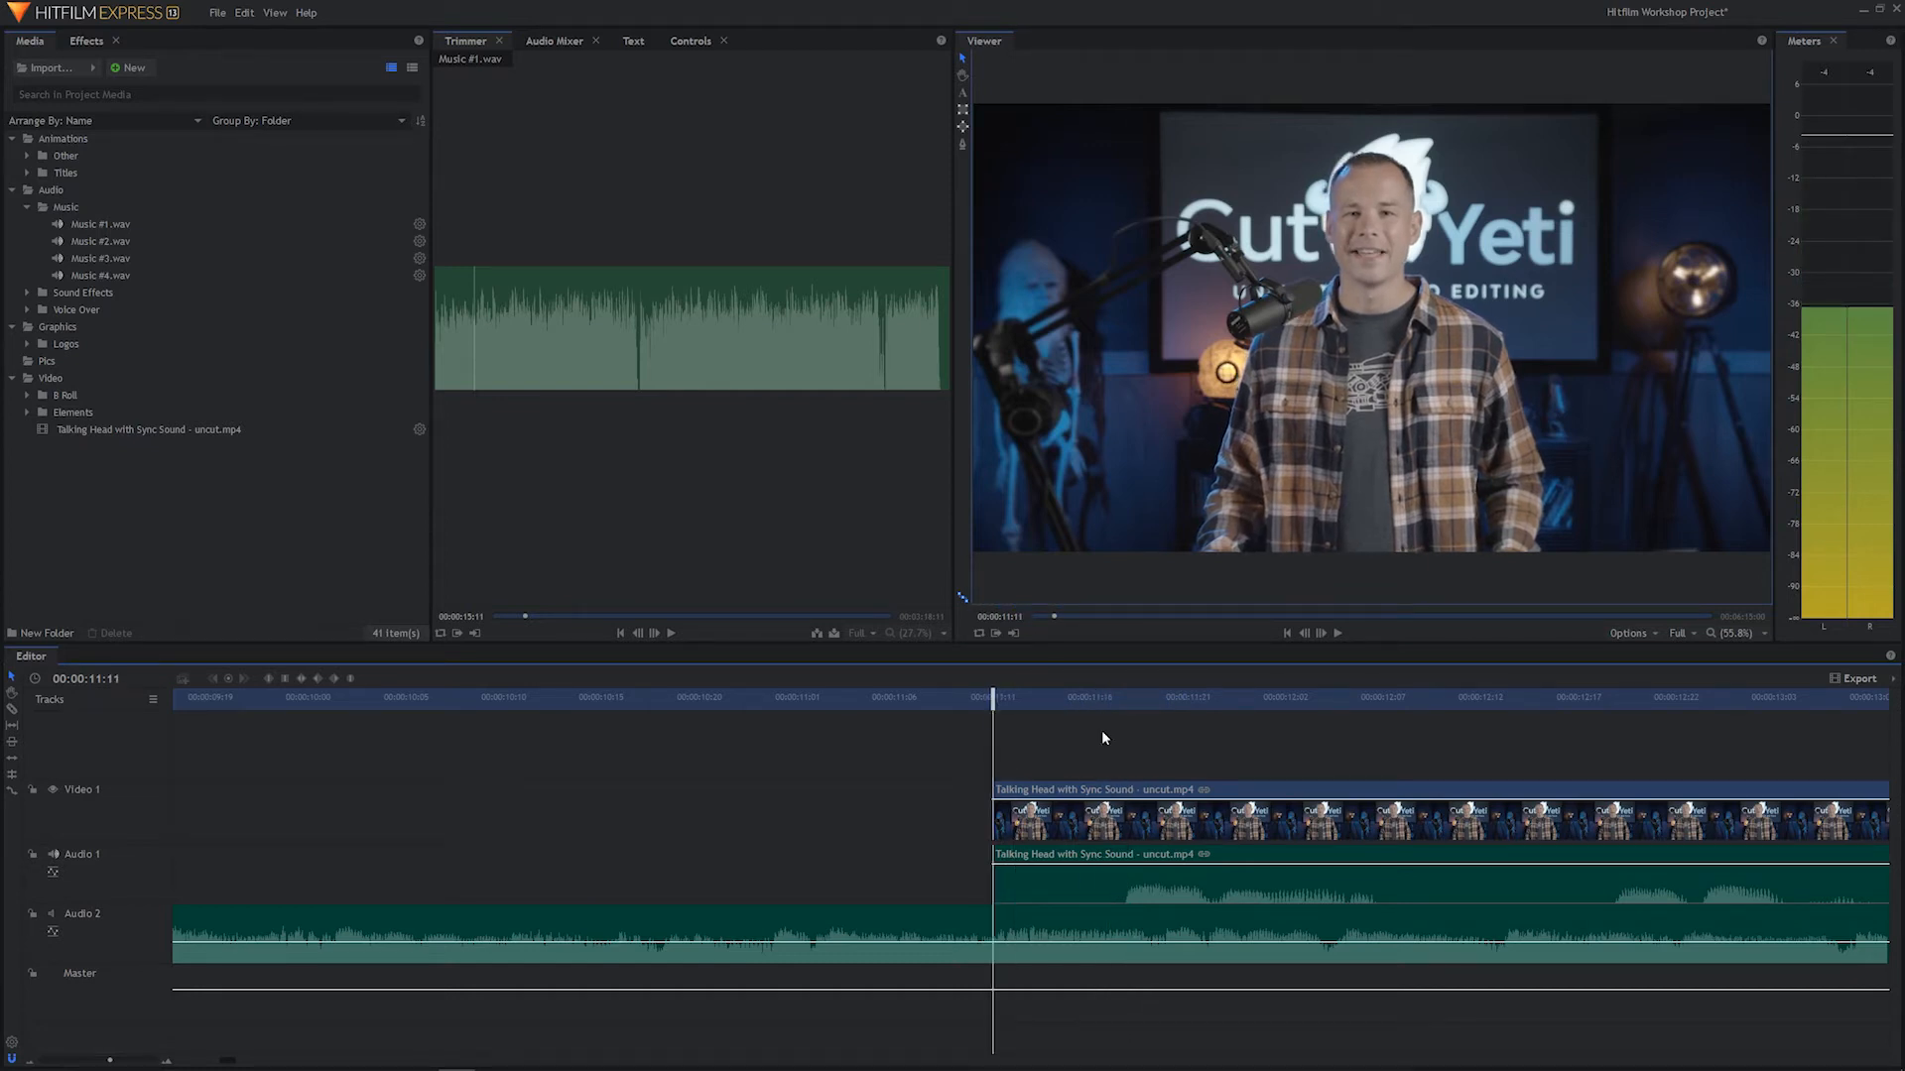
Add a level keyframe to the talking head audio at 00:00:11:17, just before the first spoken word
left_click(1115, 700)
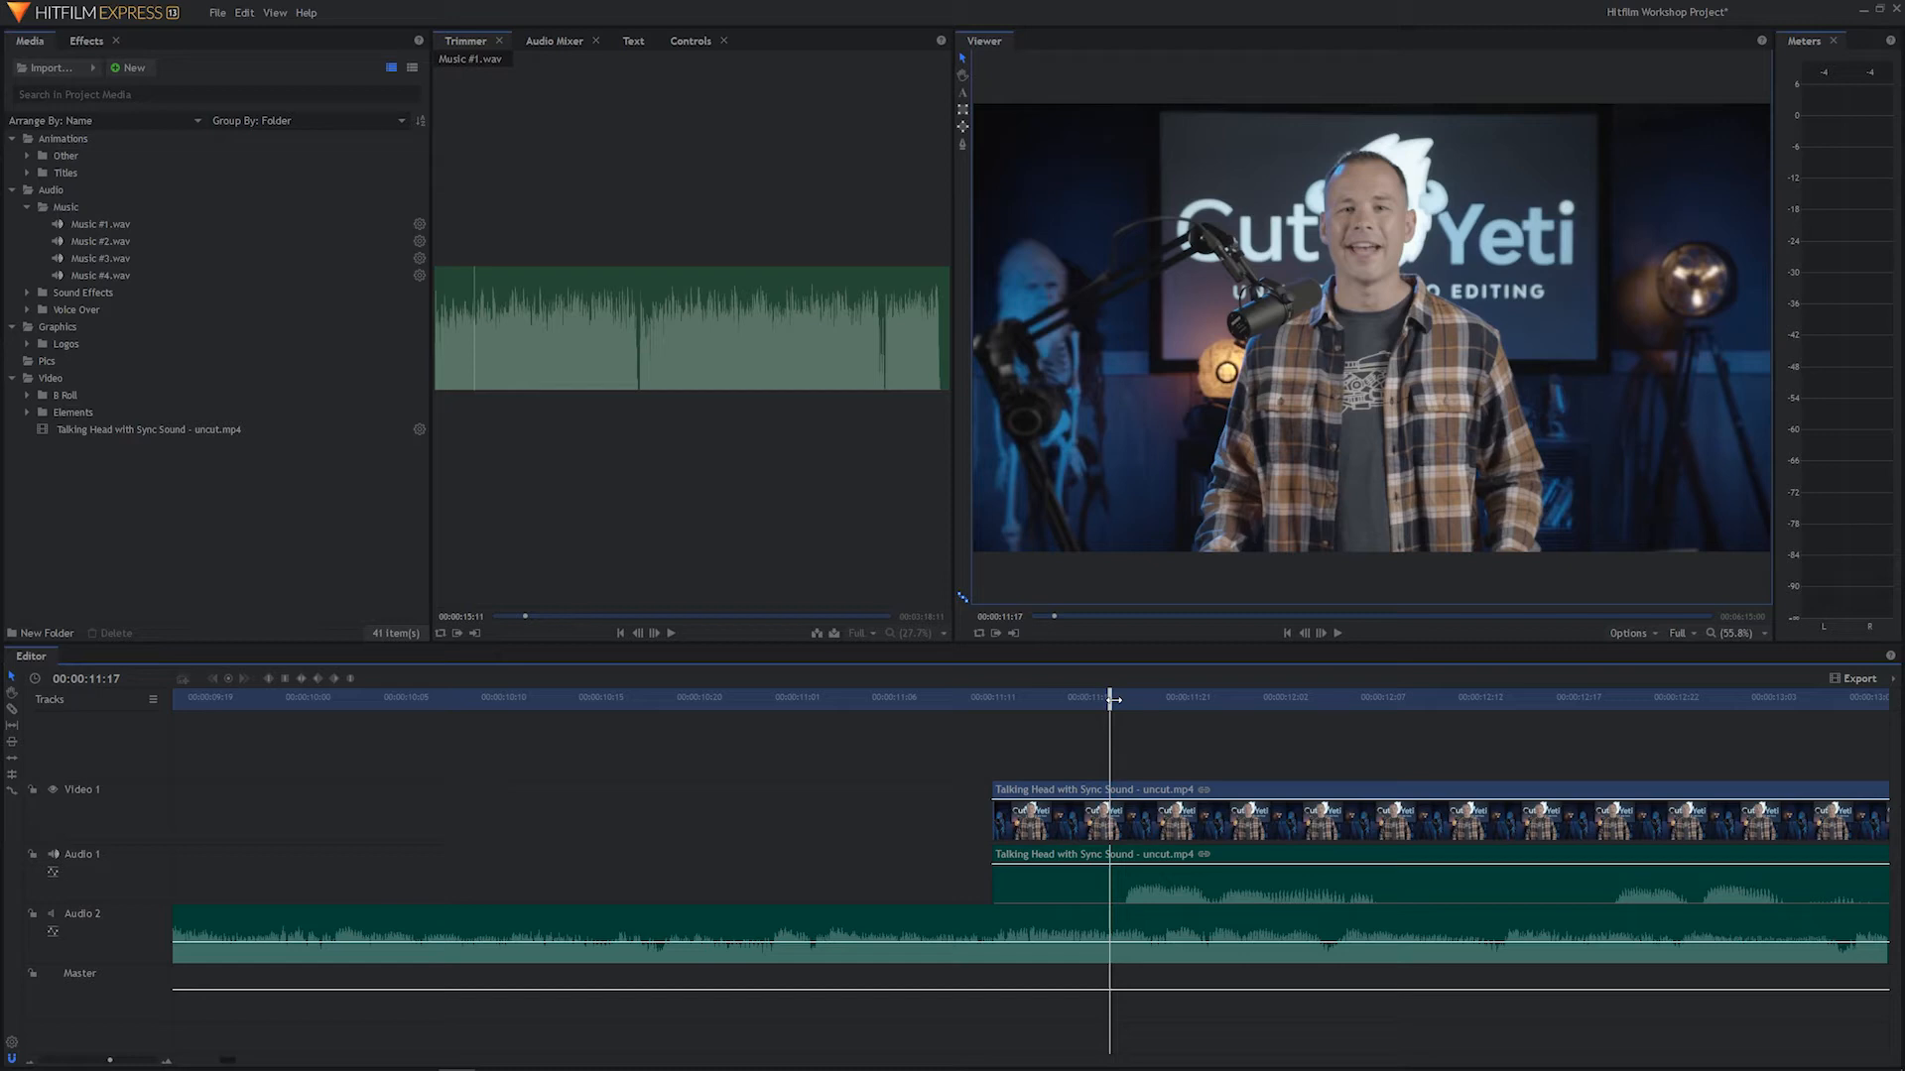
mouse_move(1112, 866)
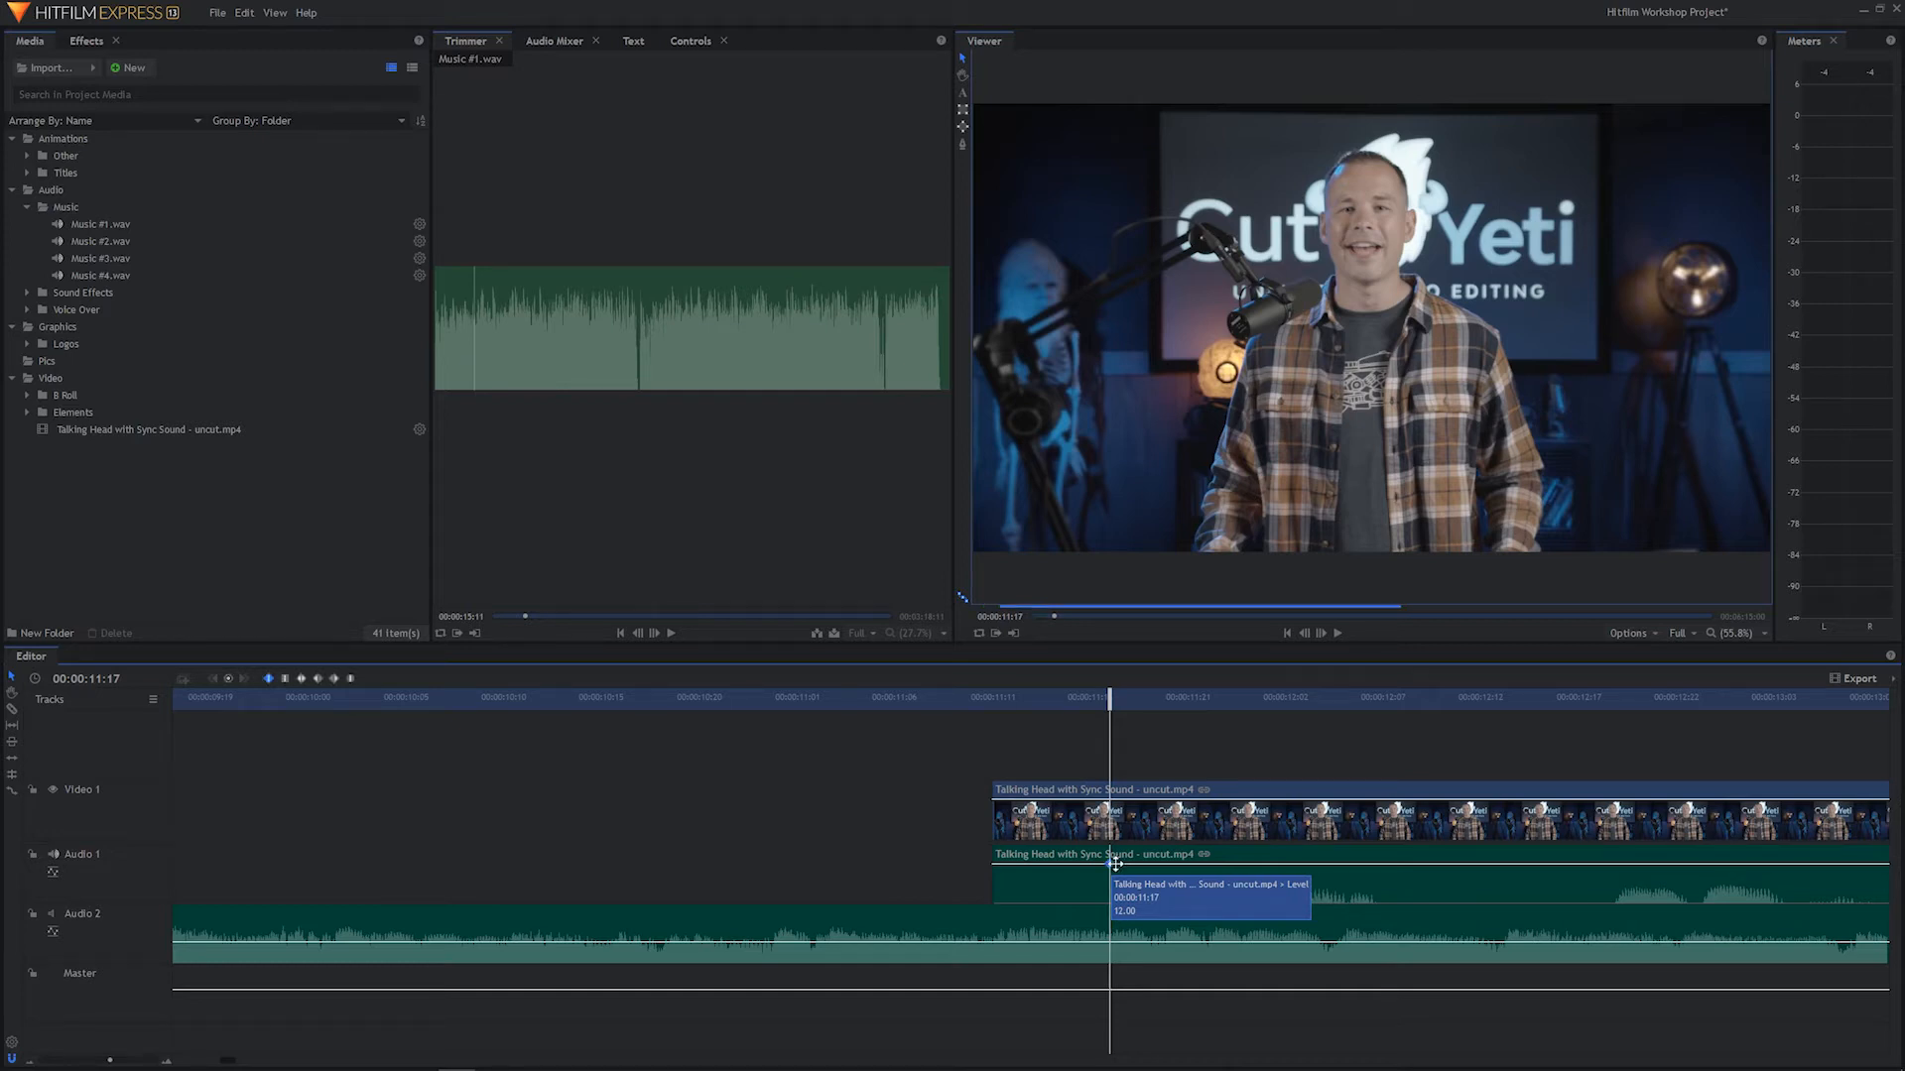
left_click(1110, 864)
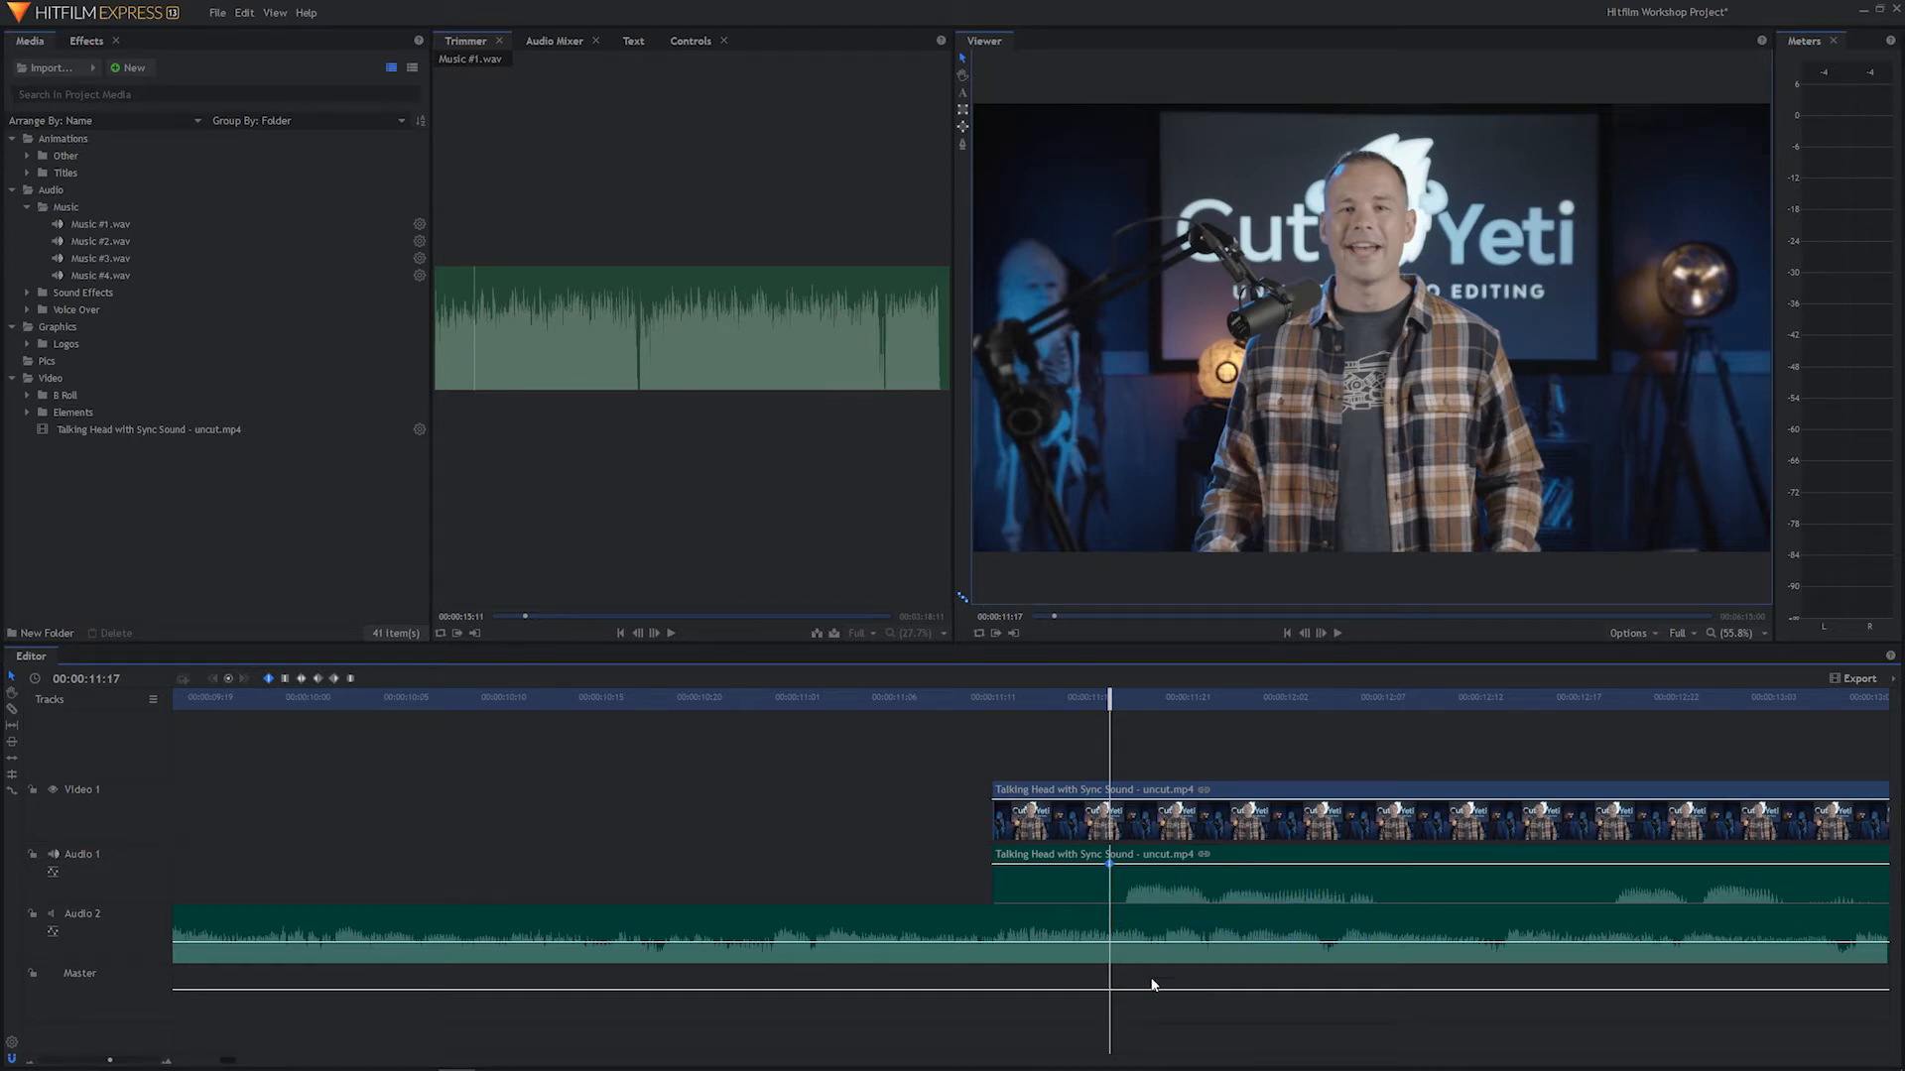
mouse_move(1110, 864)
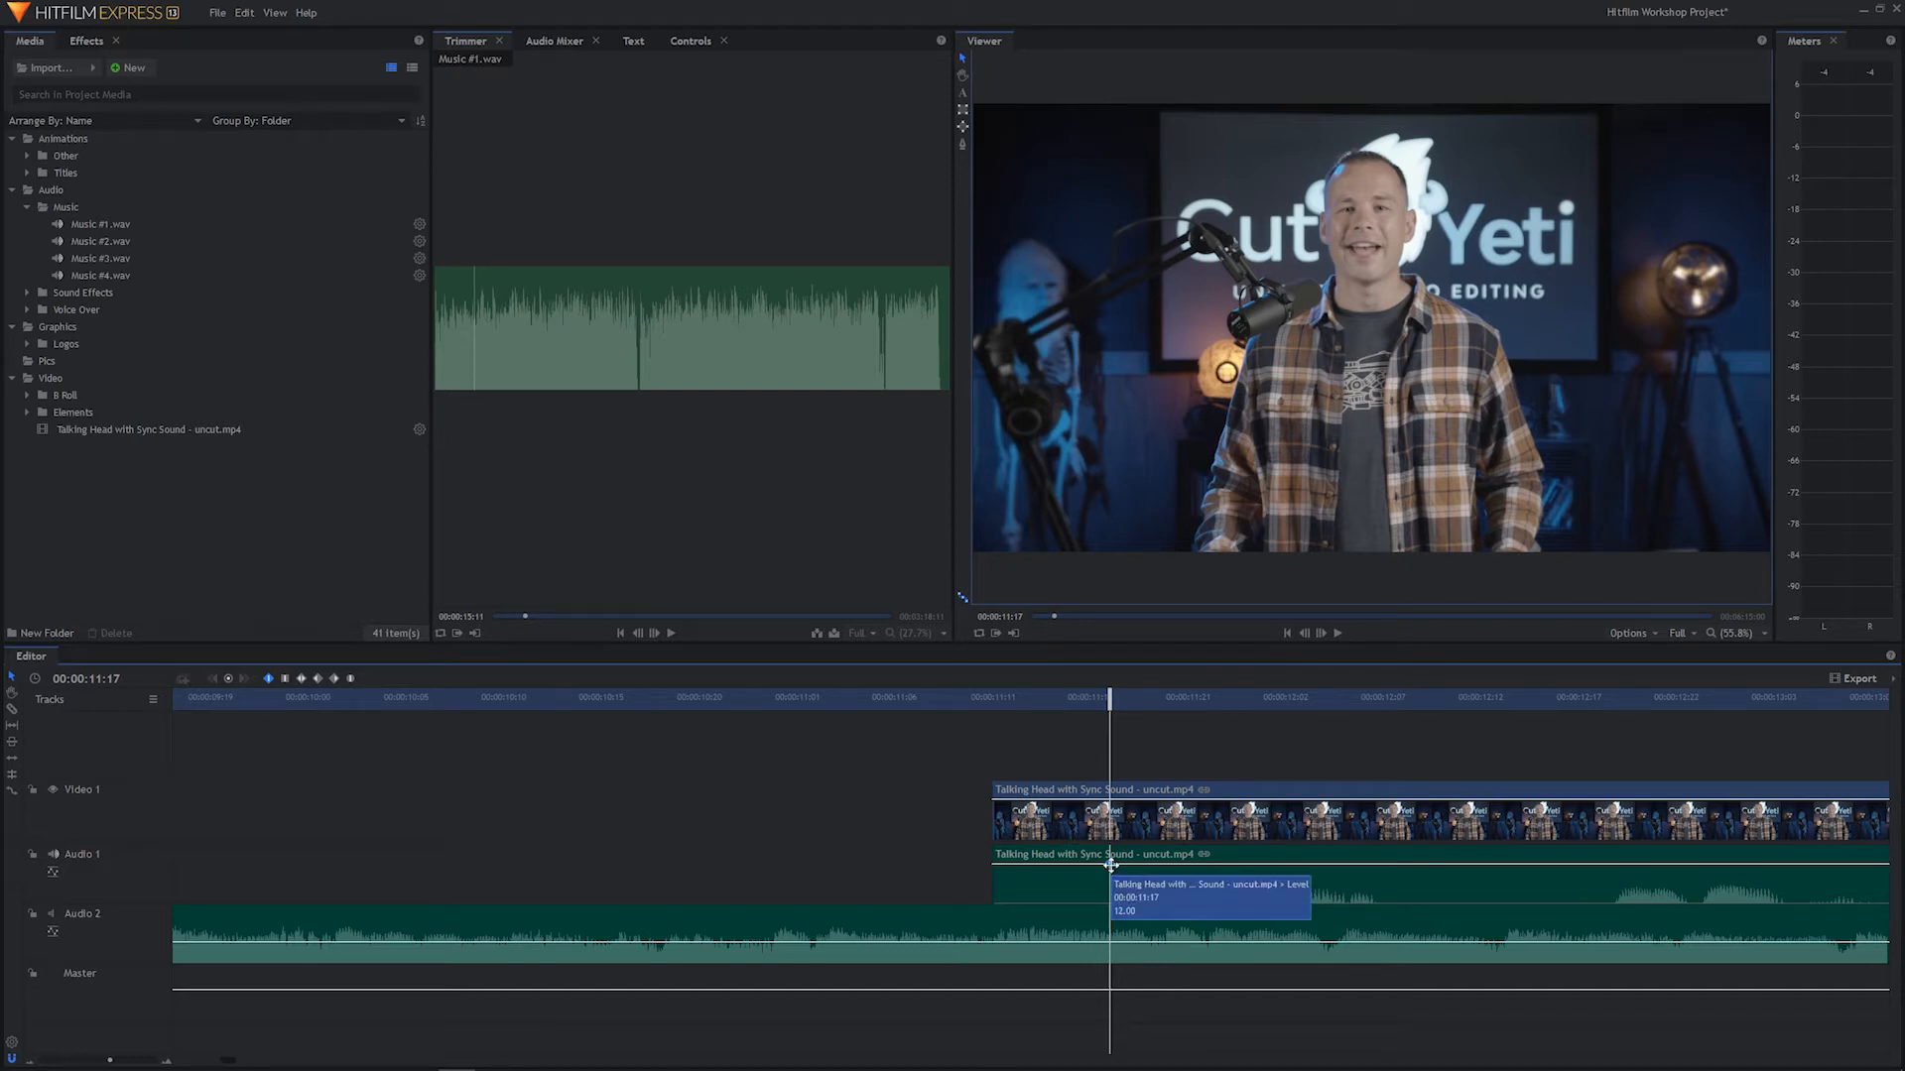
mouse_move(1110, 865)
left_mouse_down()
mouse_move(1110, 891)
mouse_move(1110, 864)
left_mouse_up()
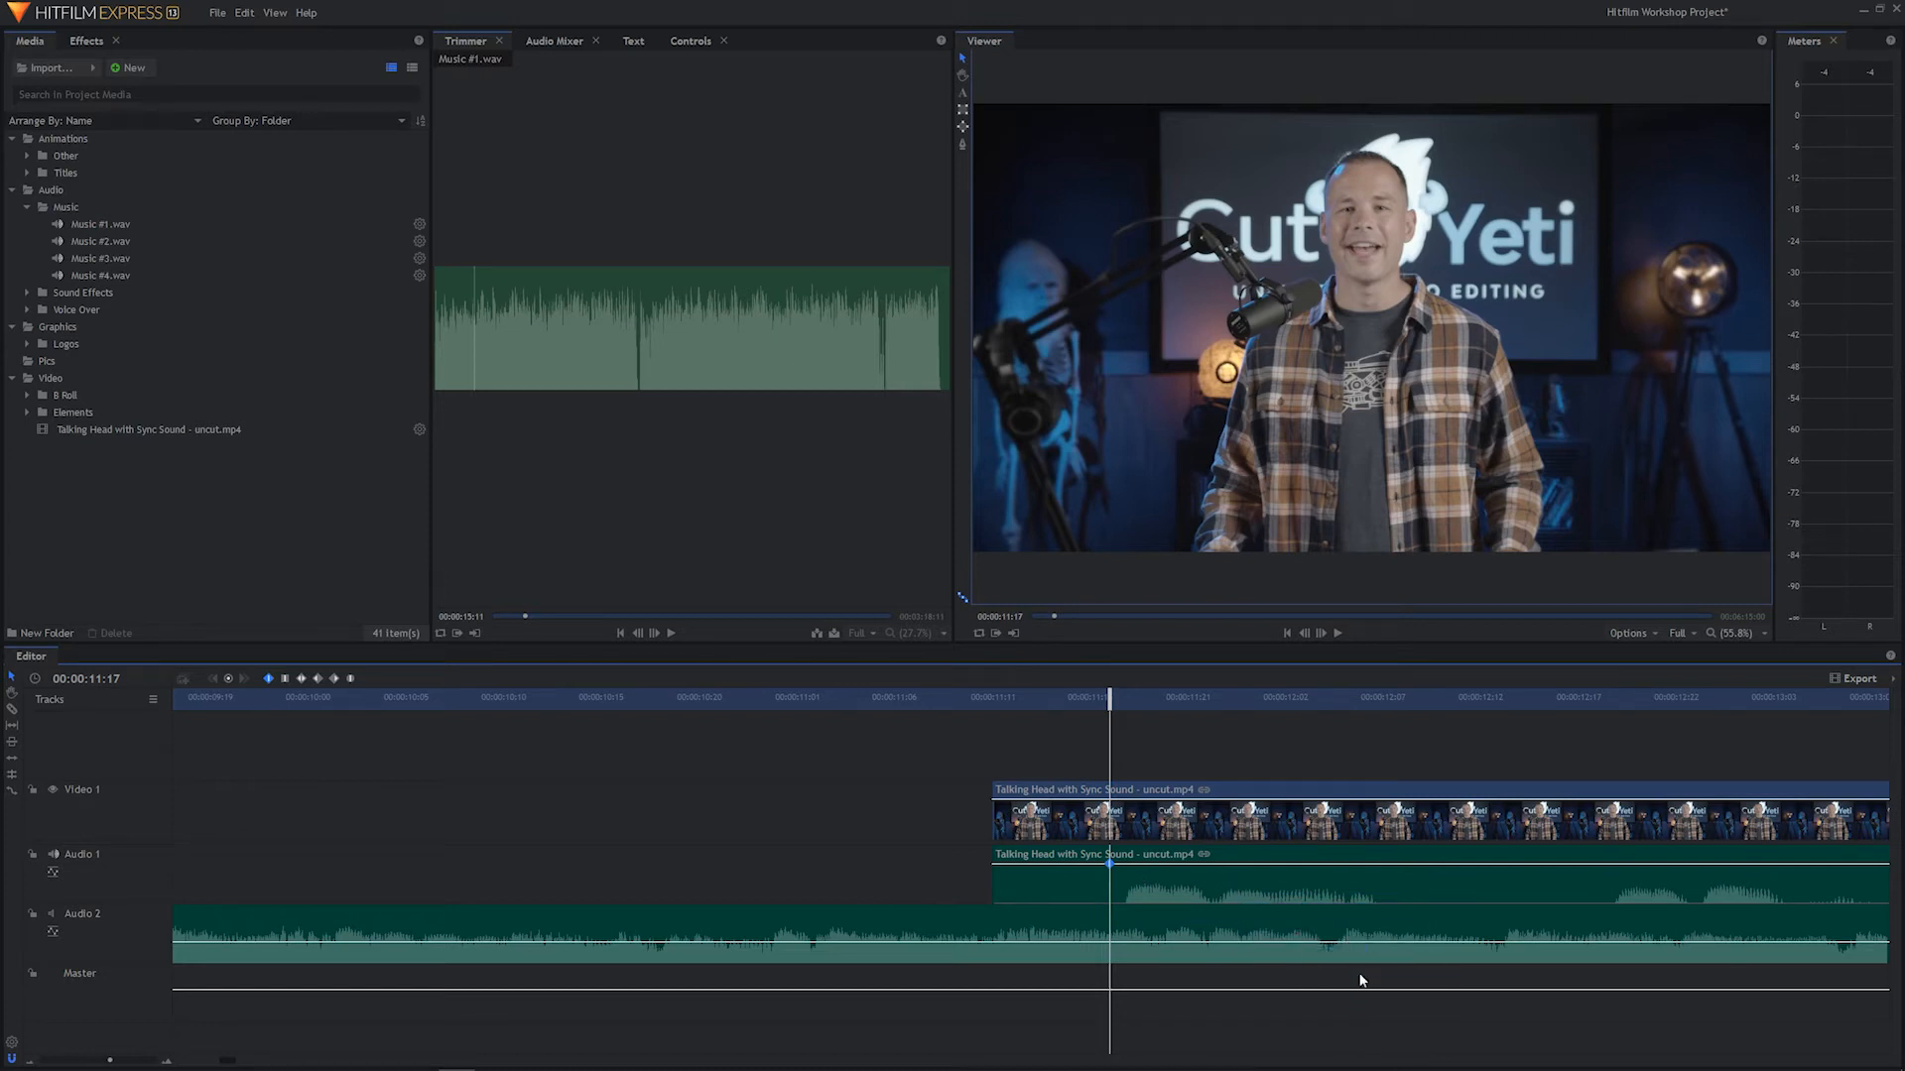
mouse_move(1157, 866)
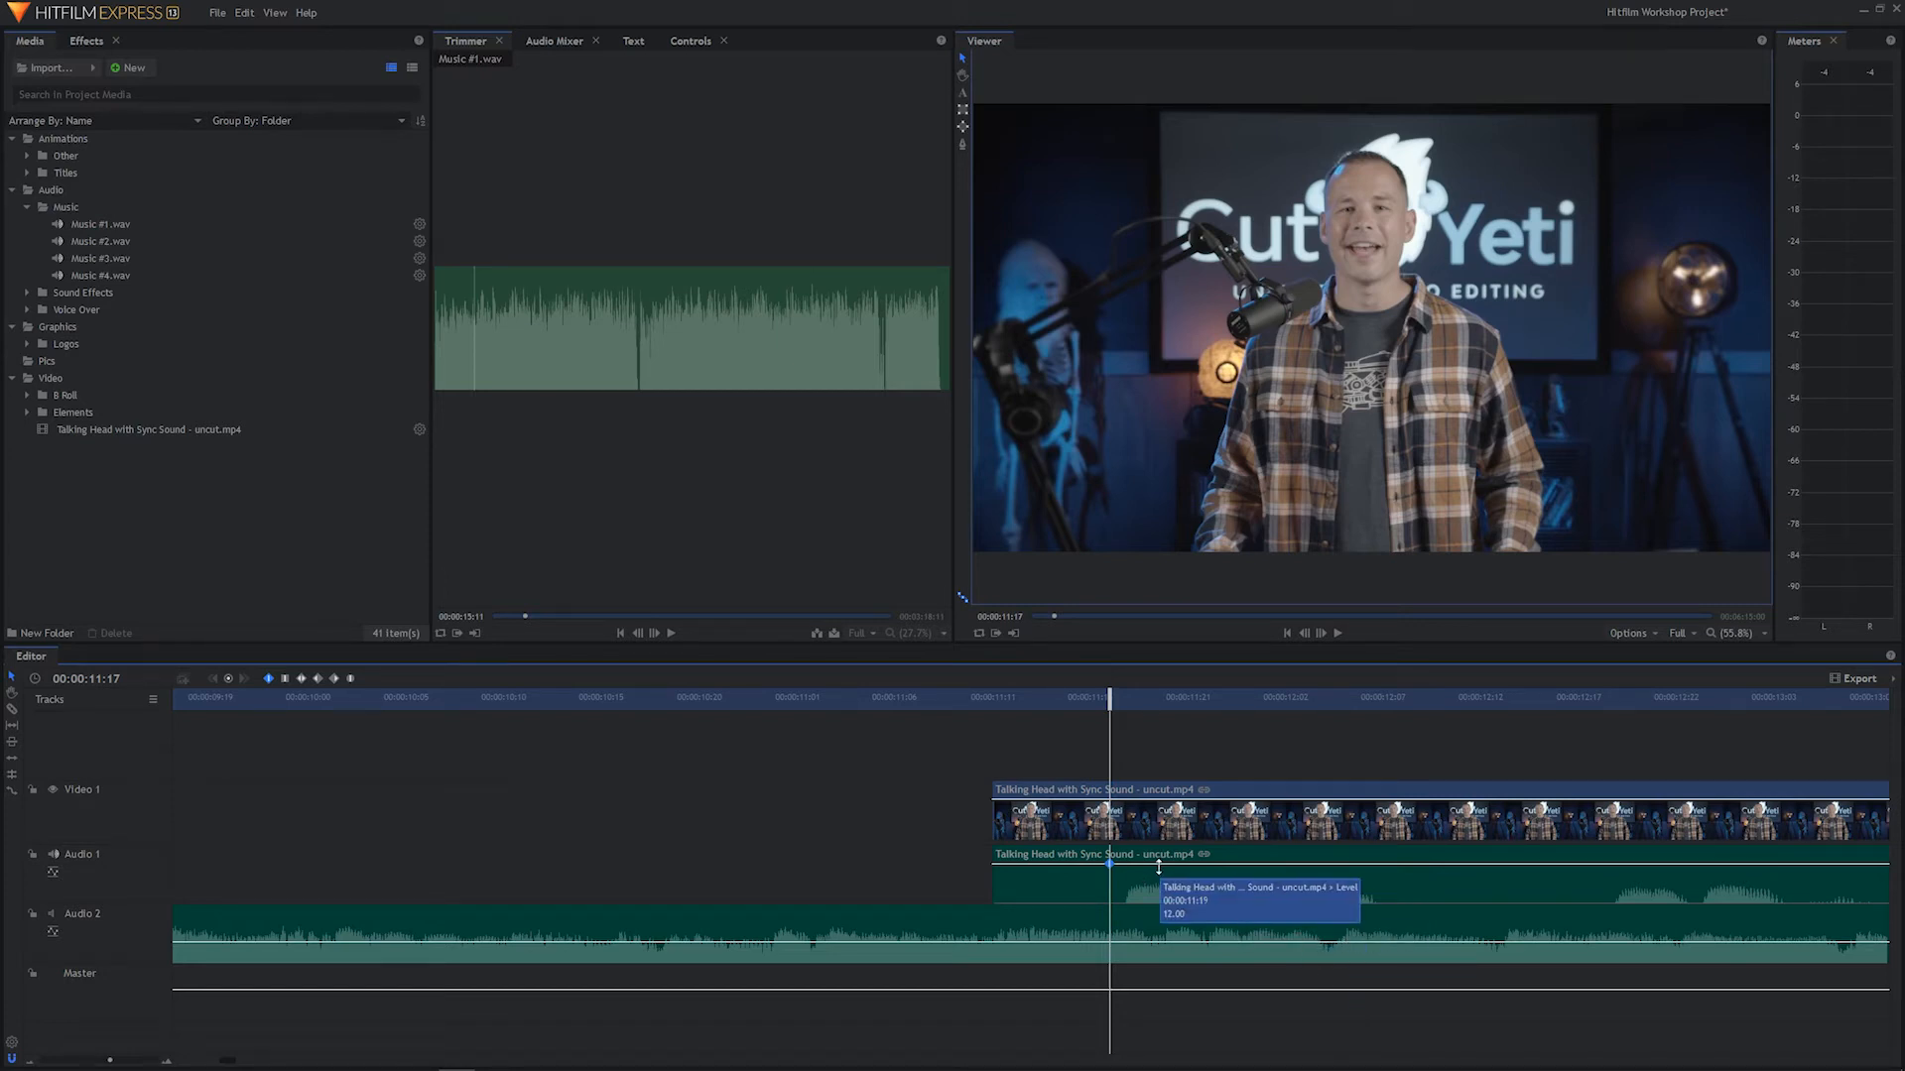
mouse_move(1147, 866)
left_mouse_down()
mouse_move(1147, 887)
mouse_move(1151, 858)
left_mouse_up()
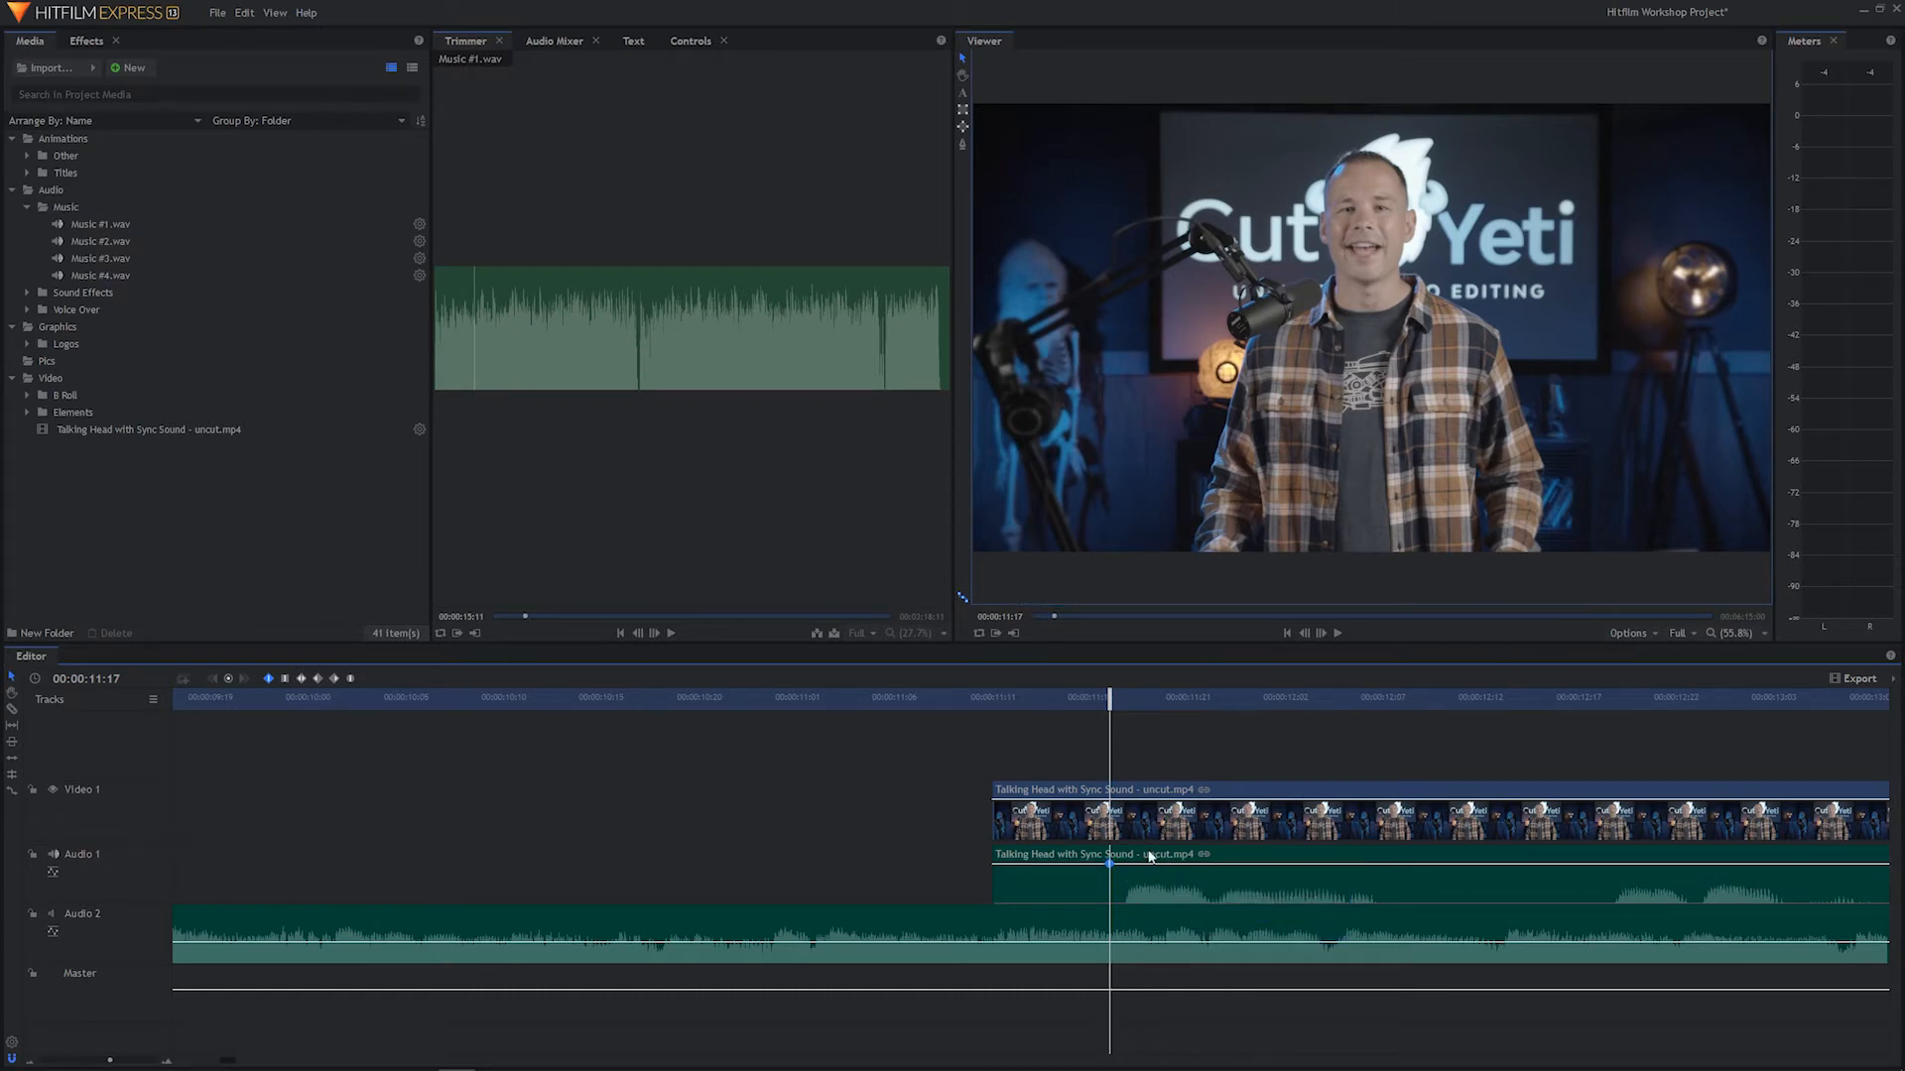
Add a second level keyframe to the talking head audio at 00:00:11:18, where the speech begins
mouse_move(1034, 864)
left_click_drag(1109, 699, 1051, 714)
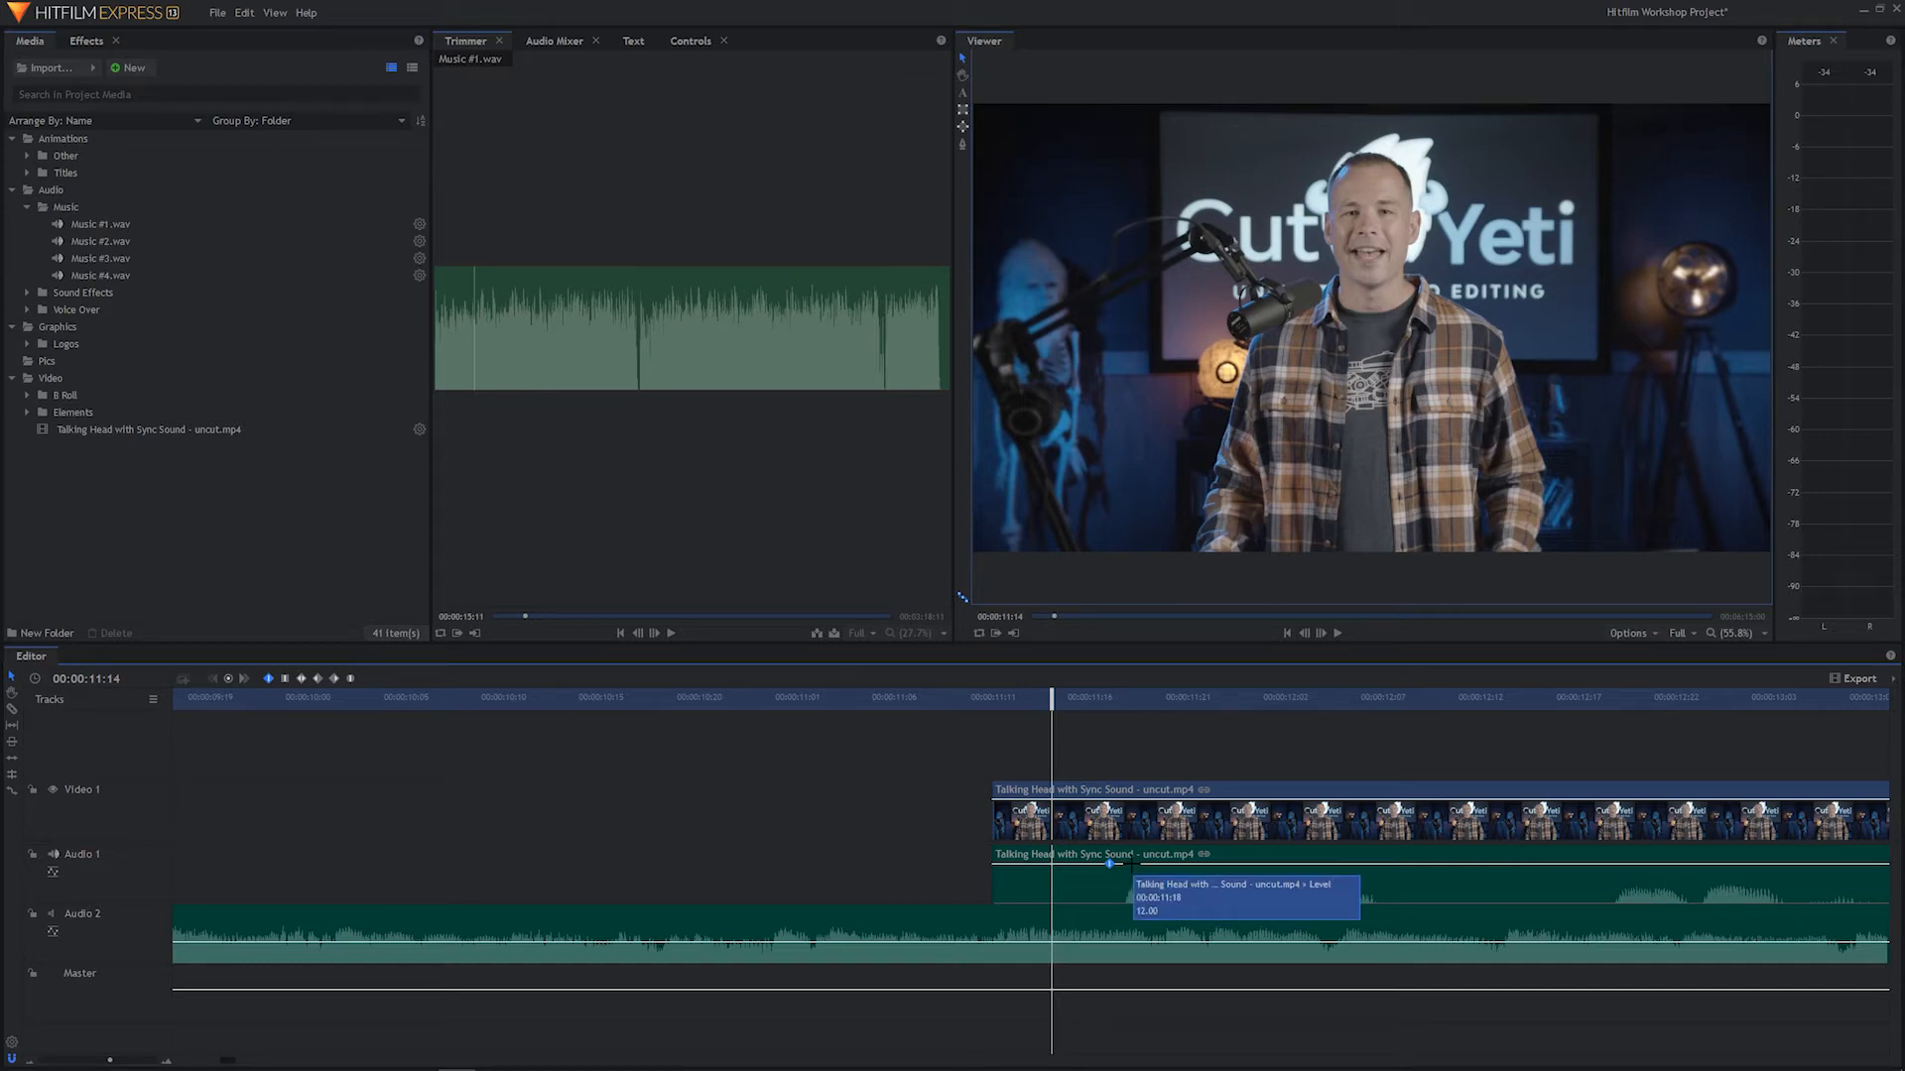
left_click(1131, 863)
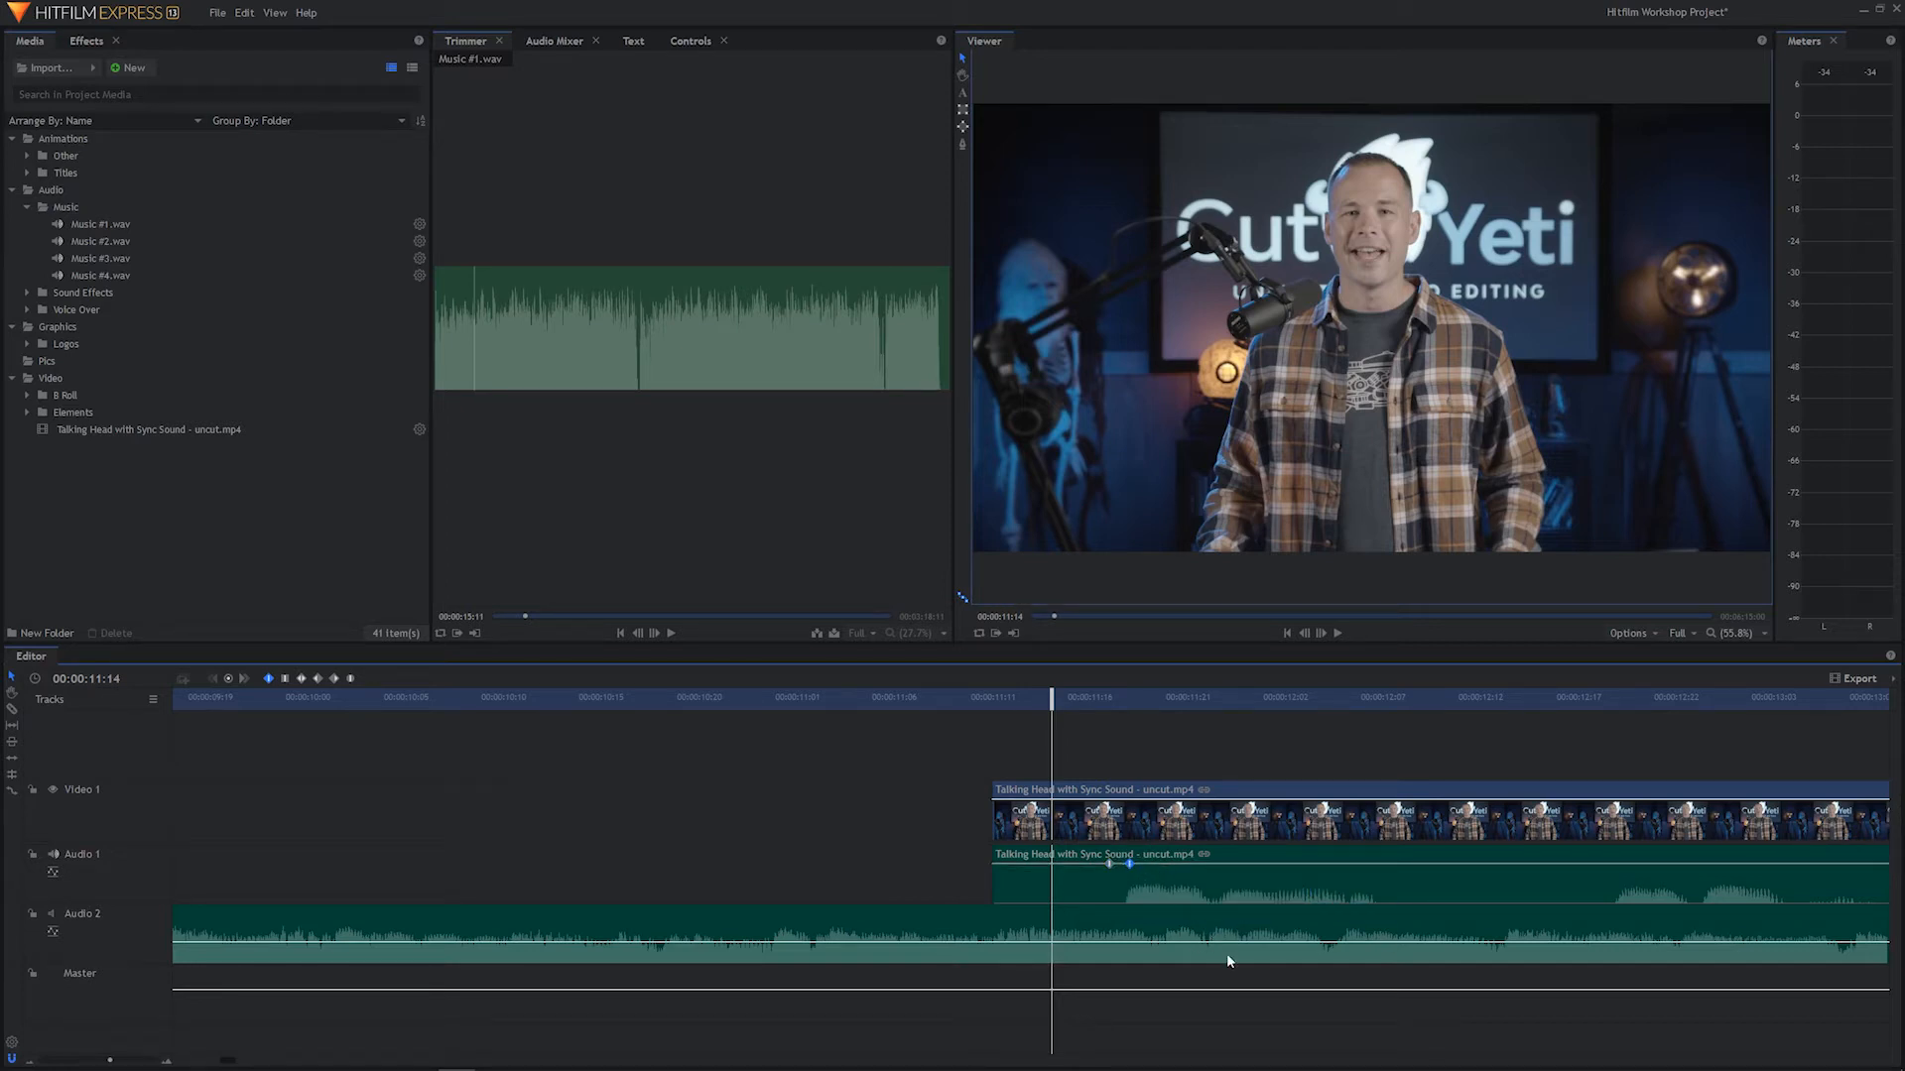
Lower the 00:00:11:17 level keyframe to silence the audio before the speech, and play from the clip's start
mouse_move(1109, 866)
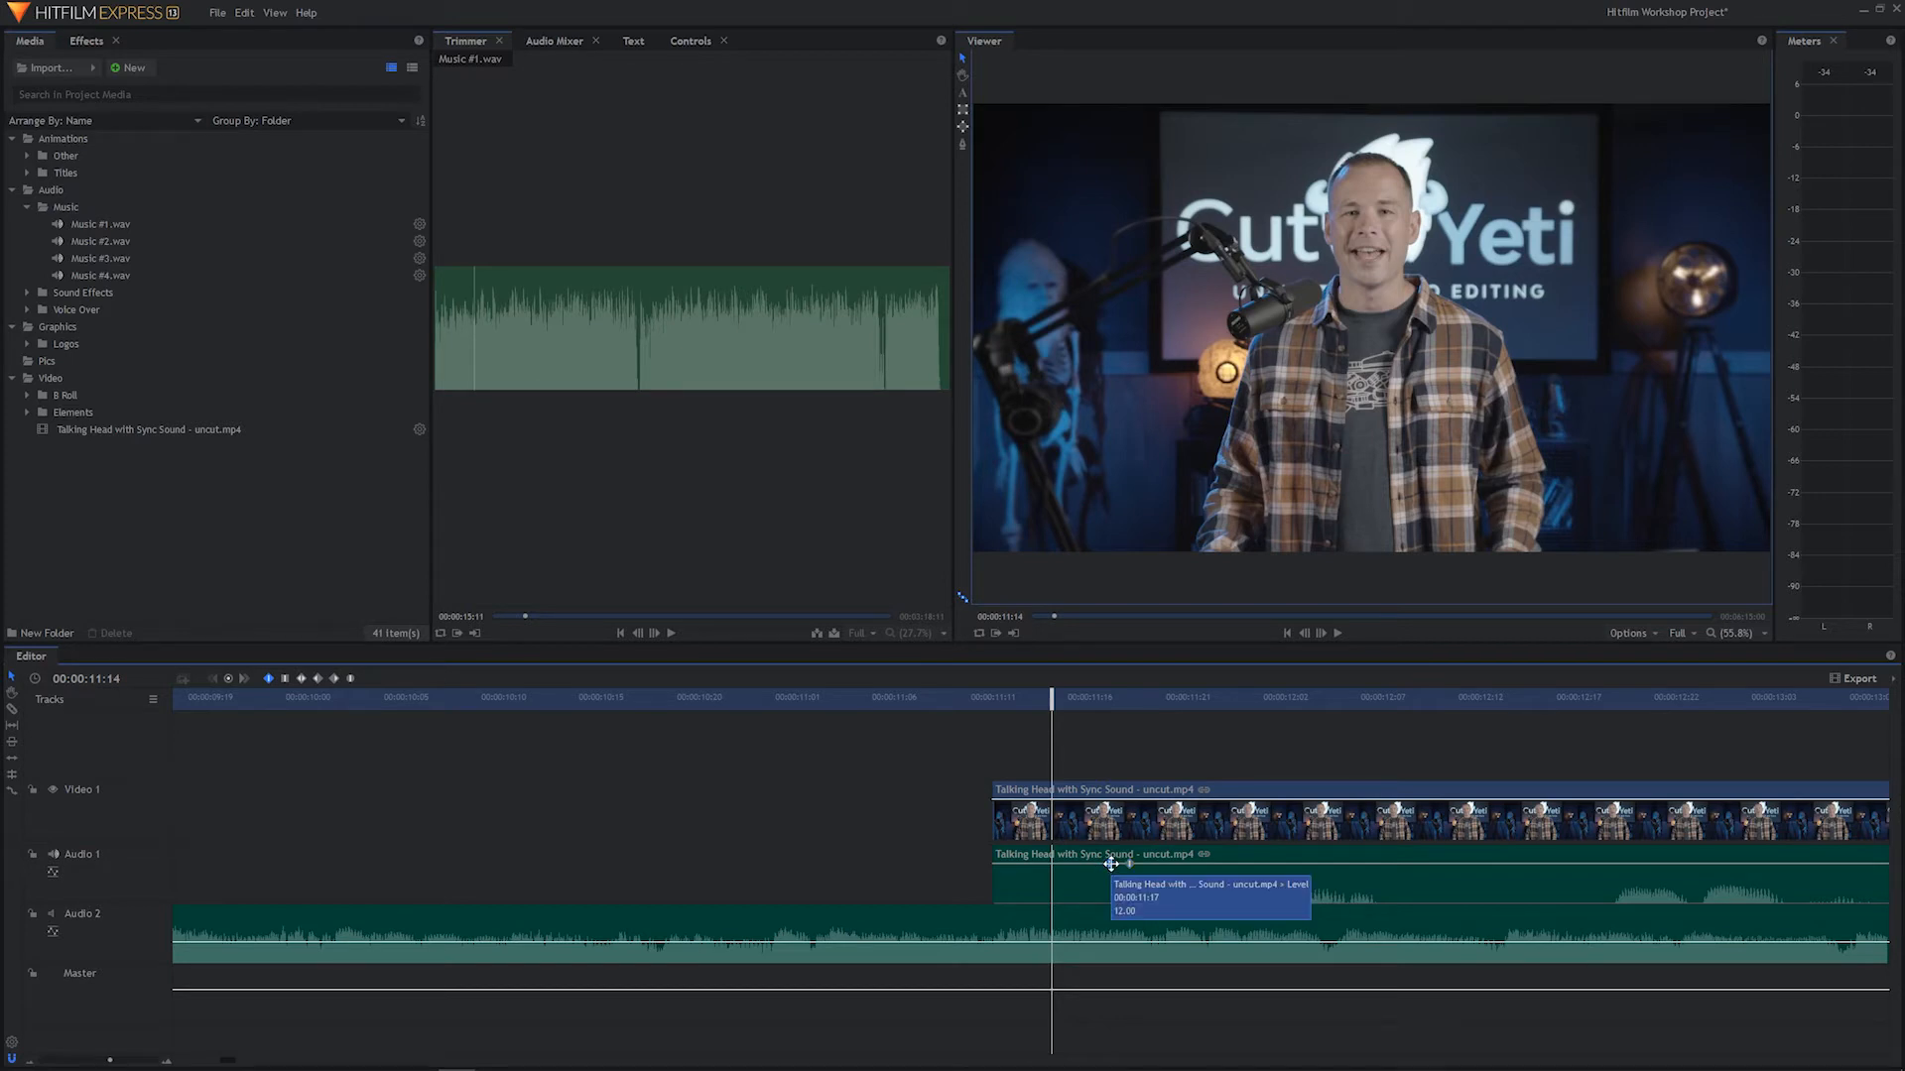
left_click_drag(1109, 864, 1109, 914)
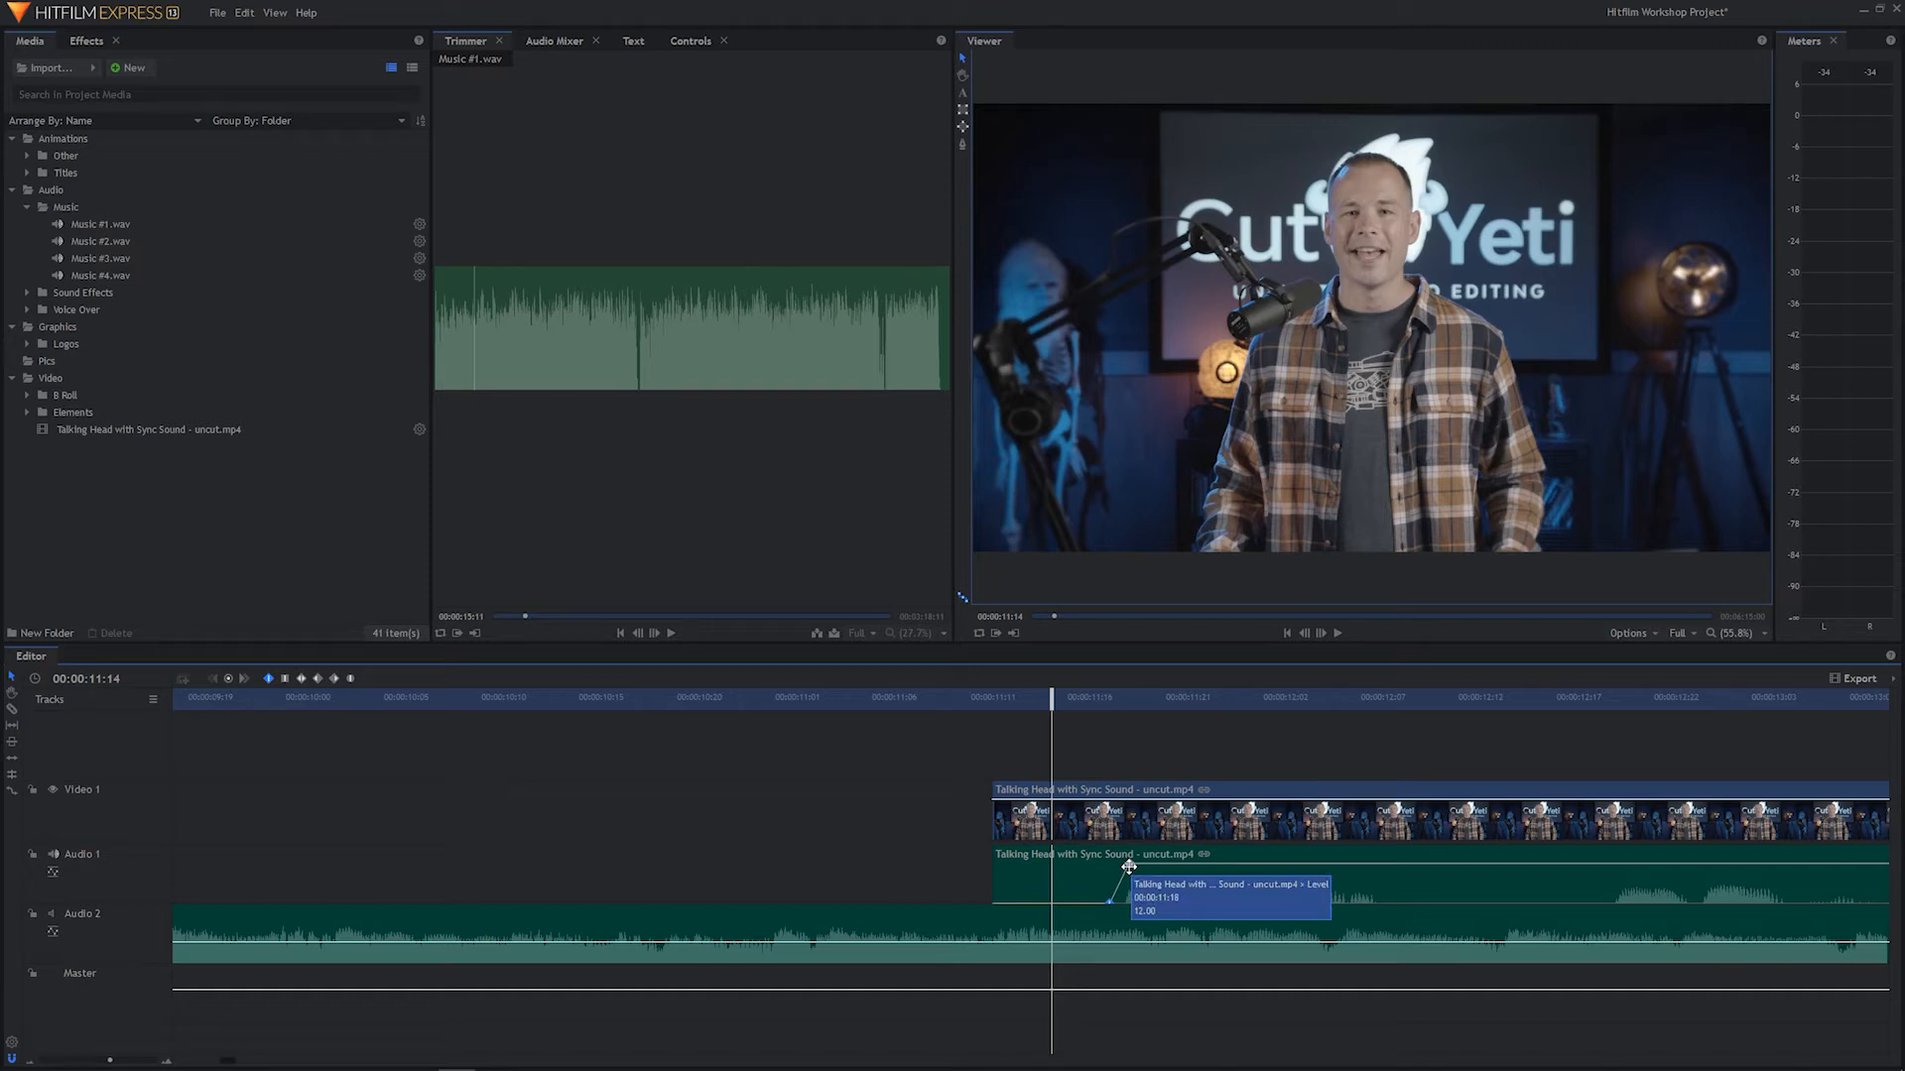
left_click_drag(1051, 697, 999, 726)
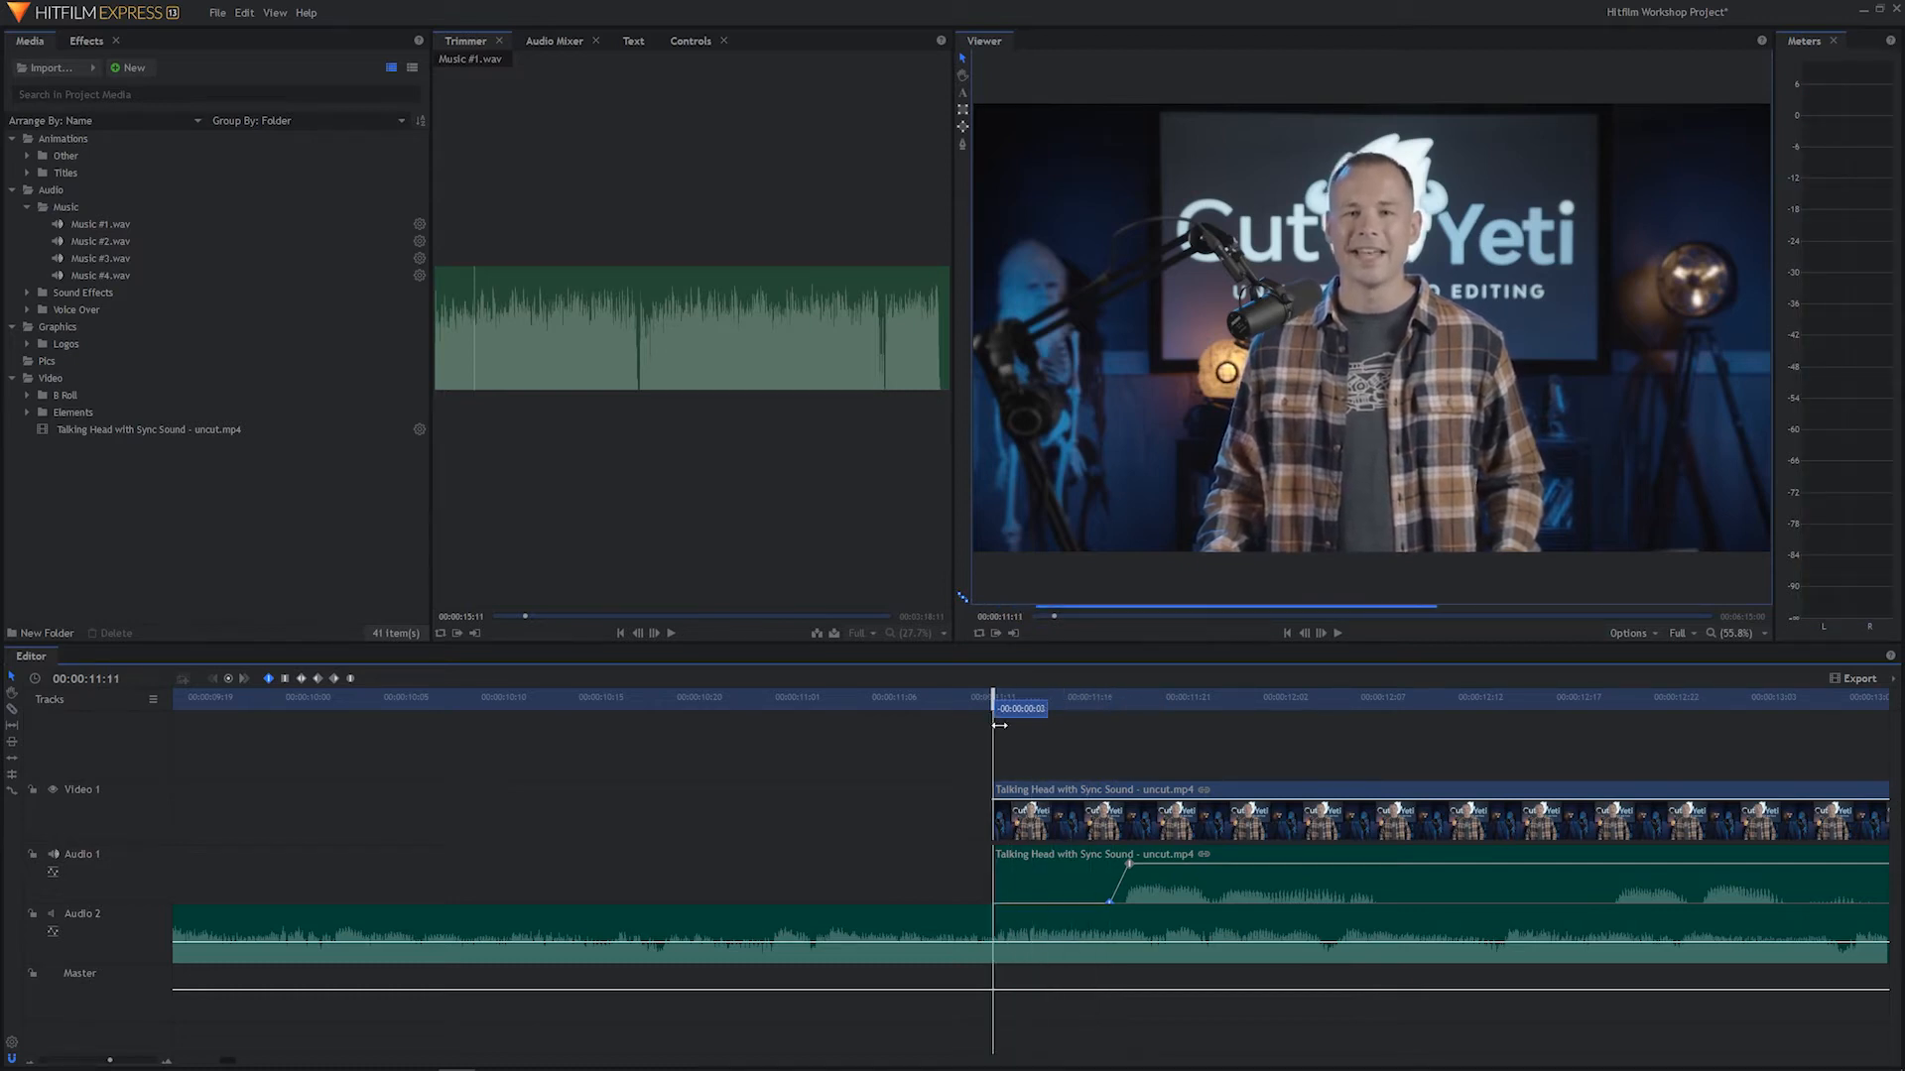
key("space")
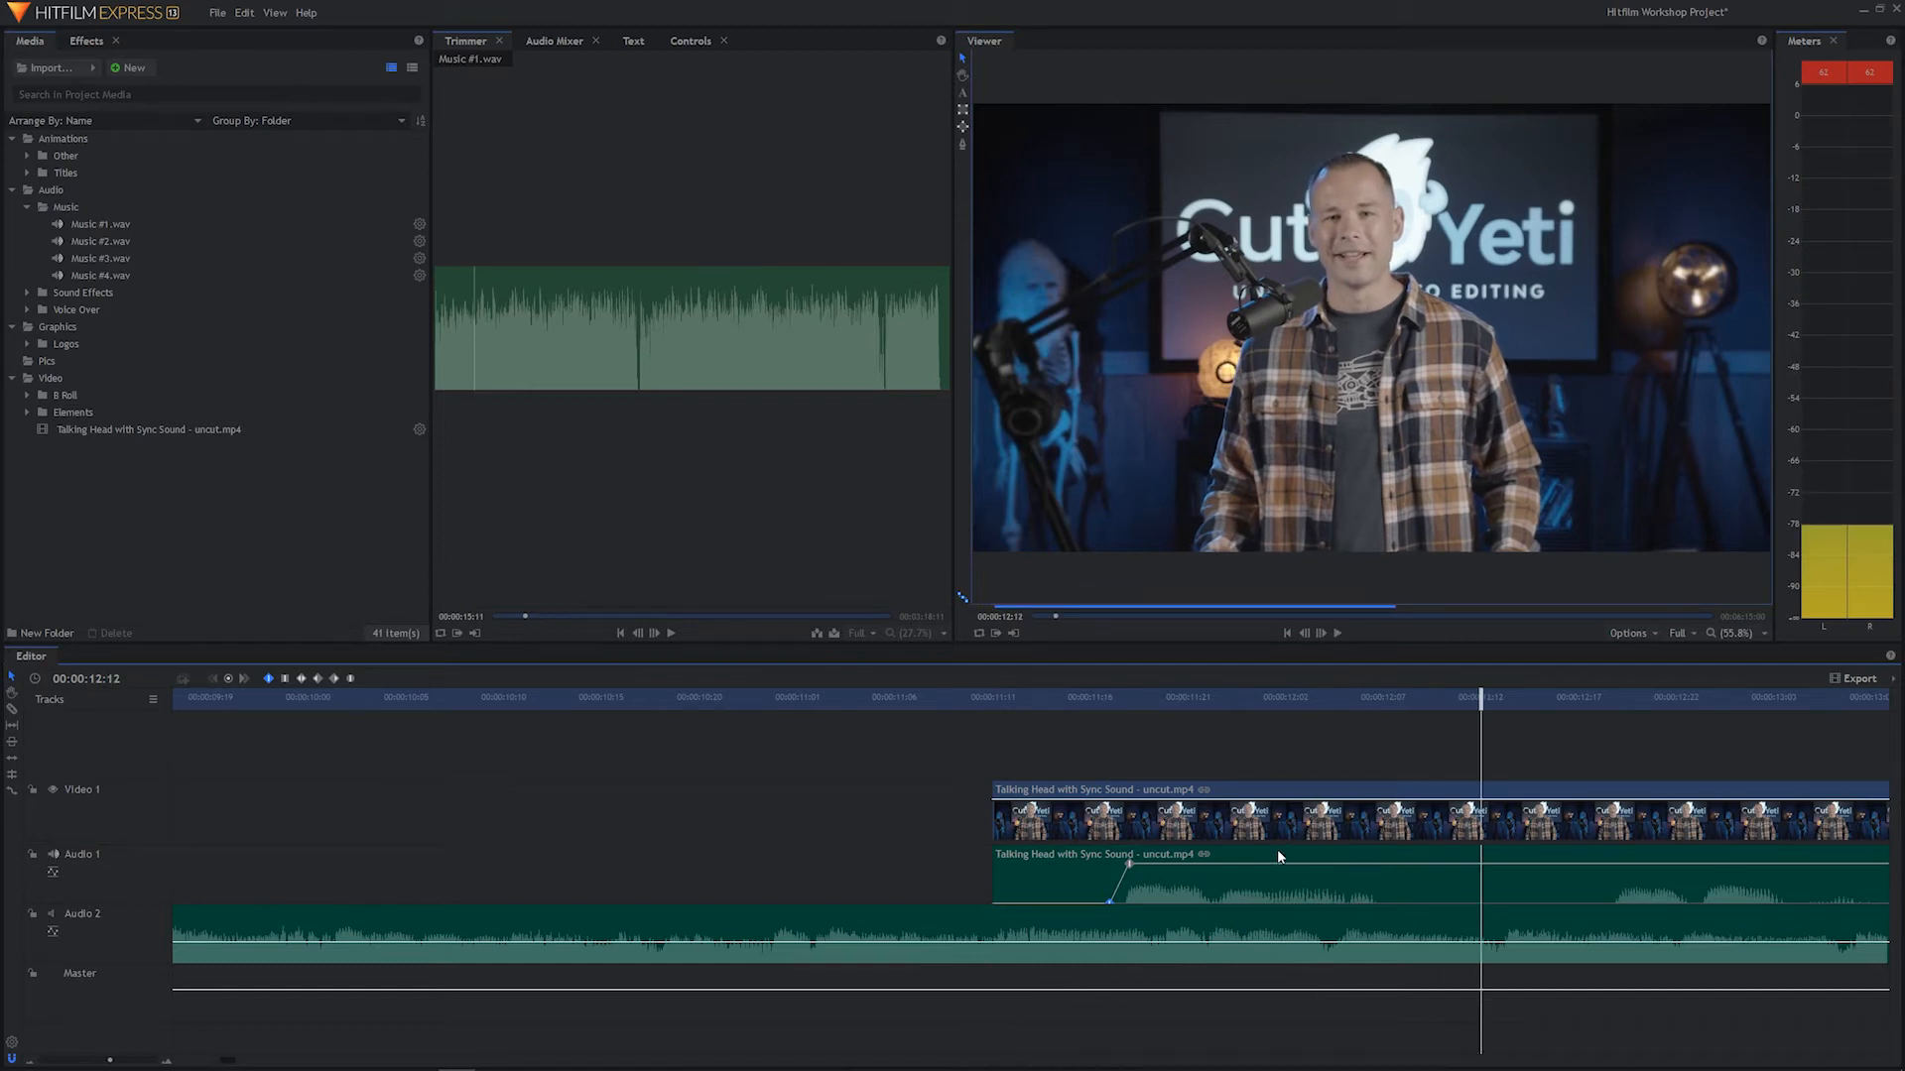
left_click(992, 707)
key("space")
key("space")
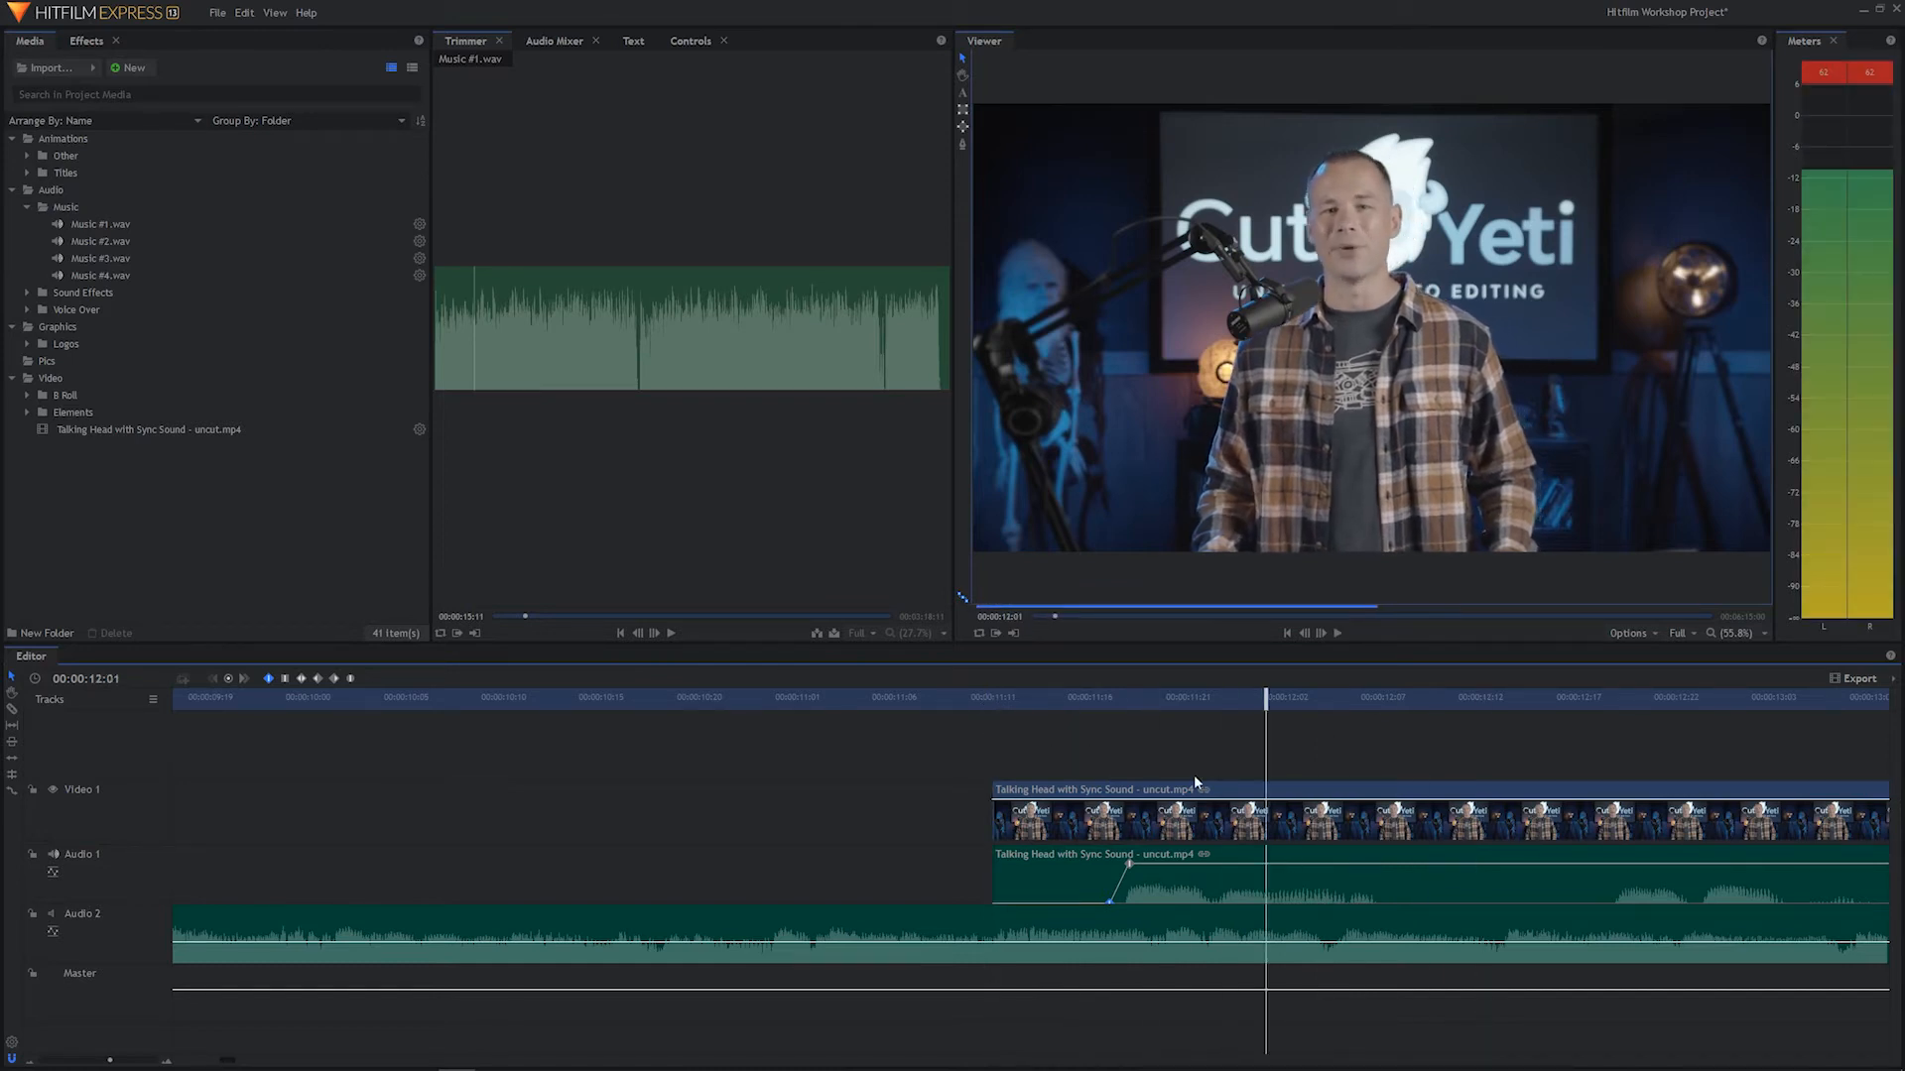
Move the lowered first keyframe back to 00:00:11:14 for a longer fade-in, and replay the dialogue's start
left_click_drag(1073, 700, 1130, 700)
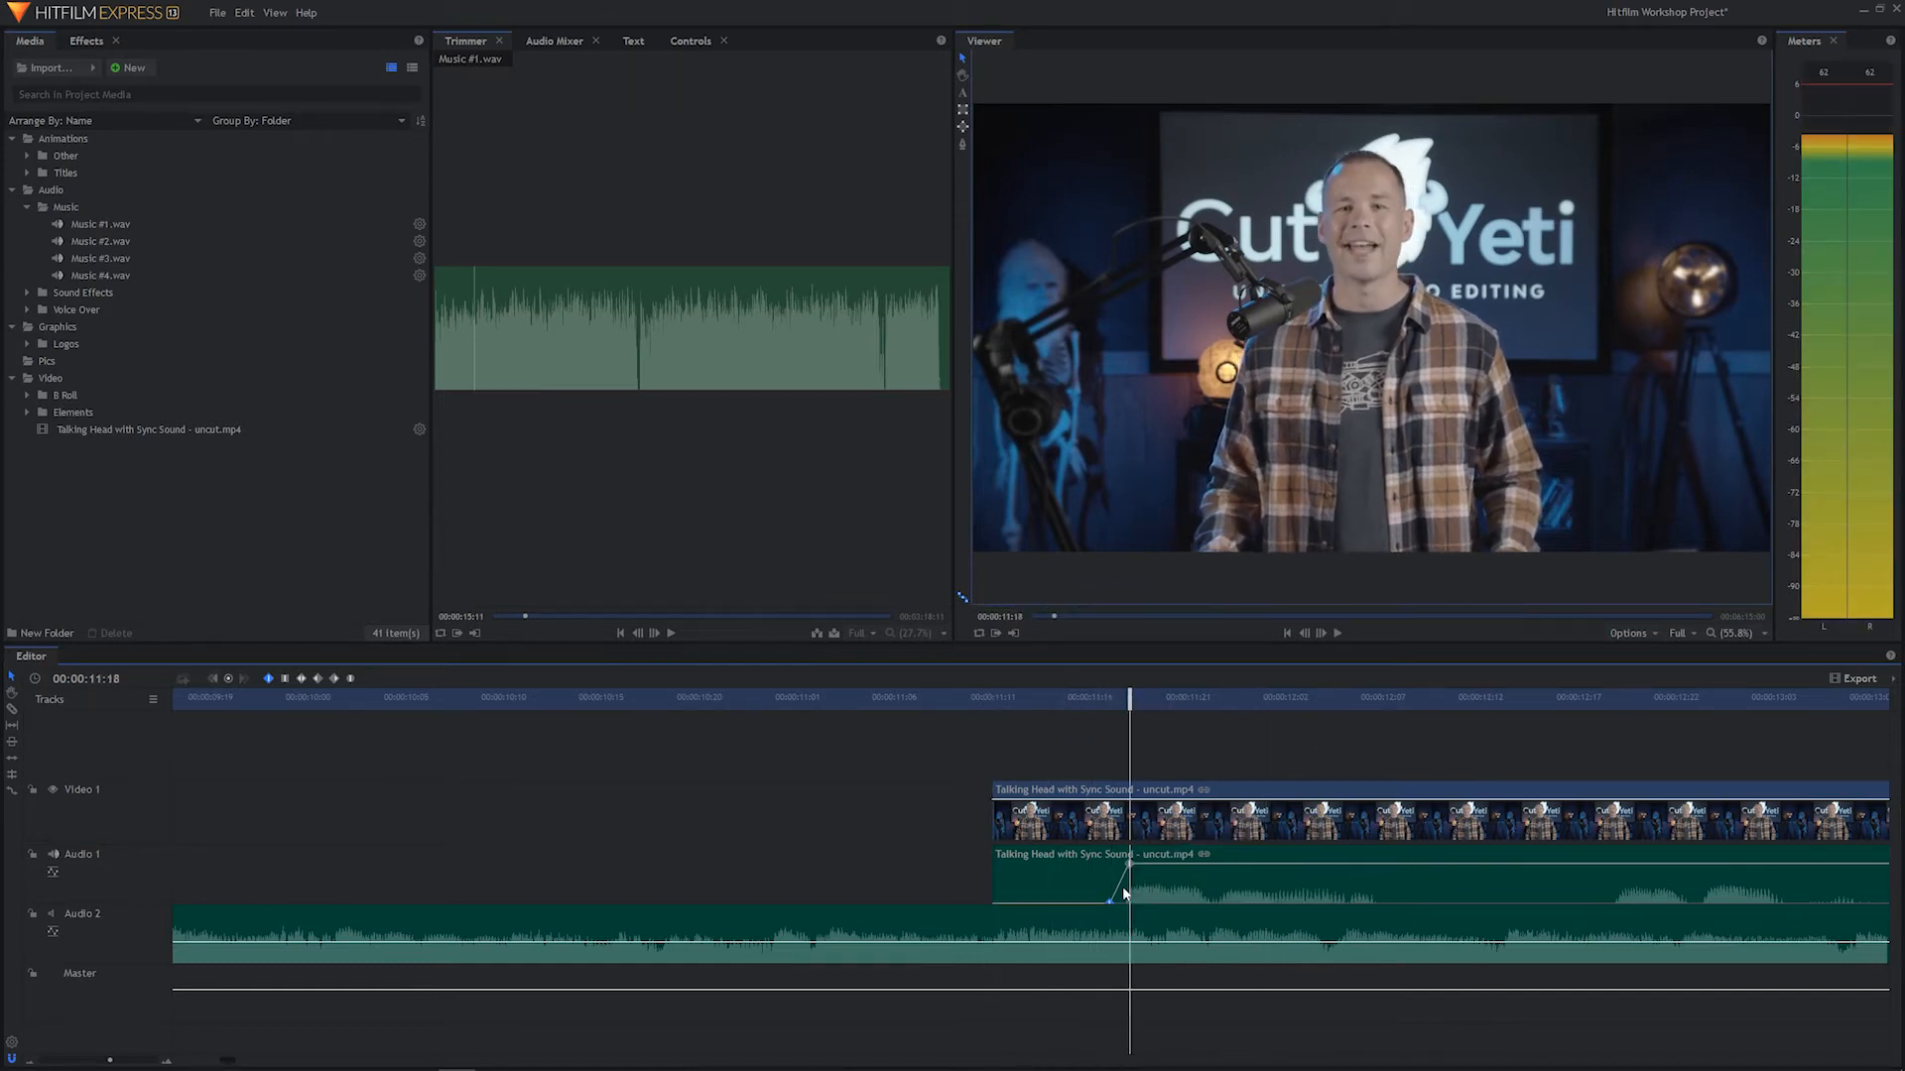
left_click_drag(1109, 901, 1052, 900)
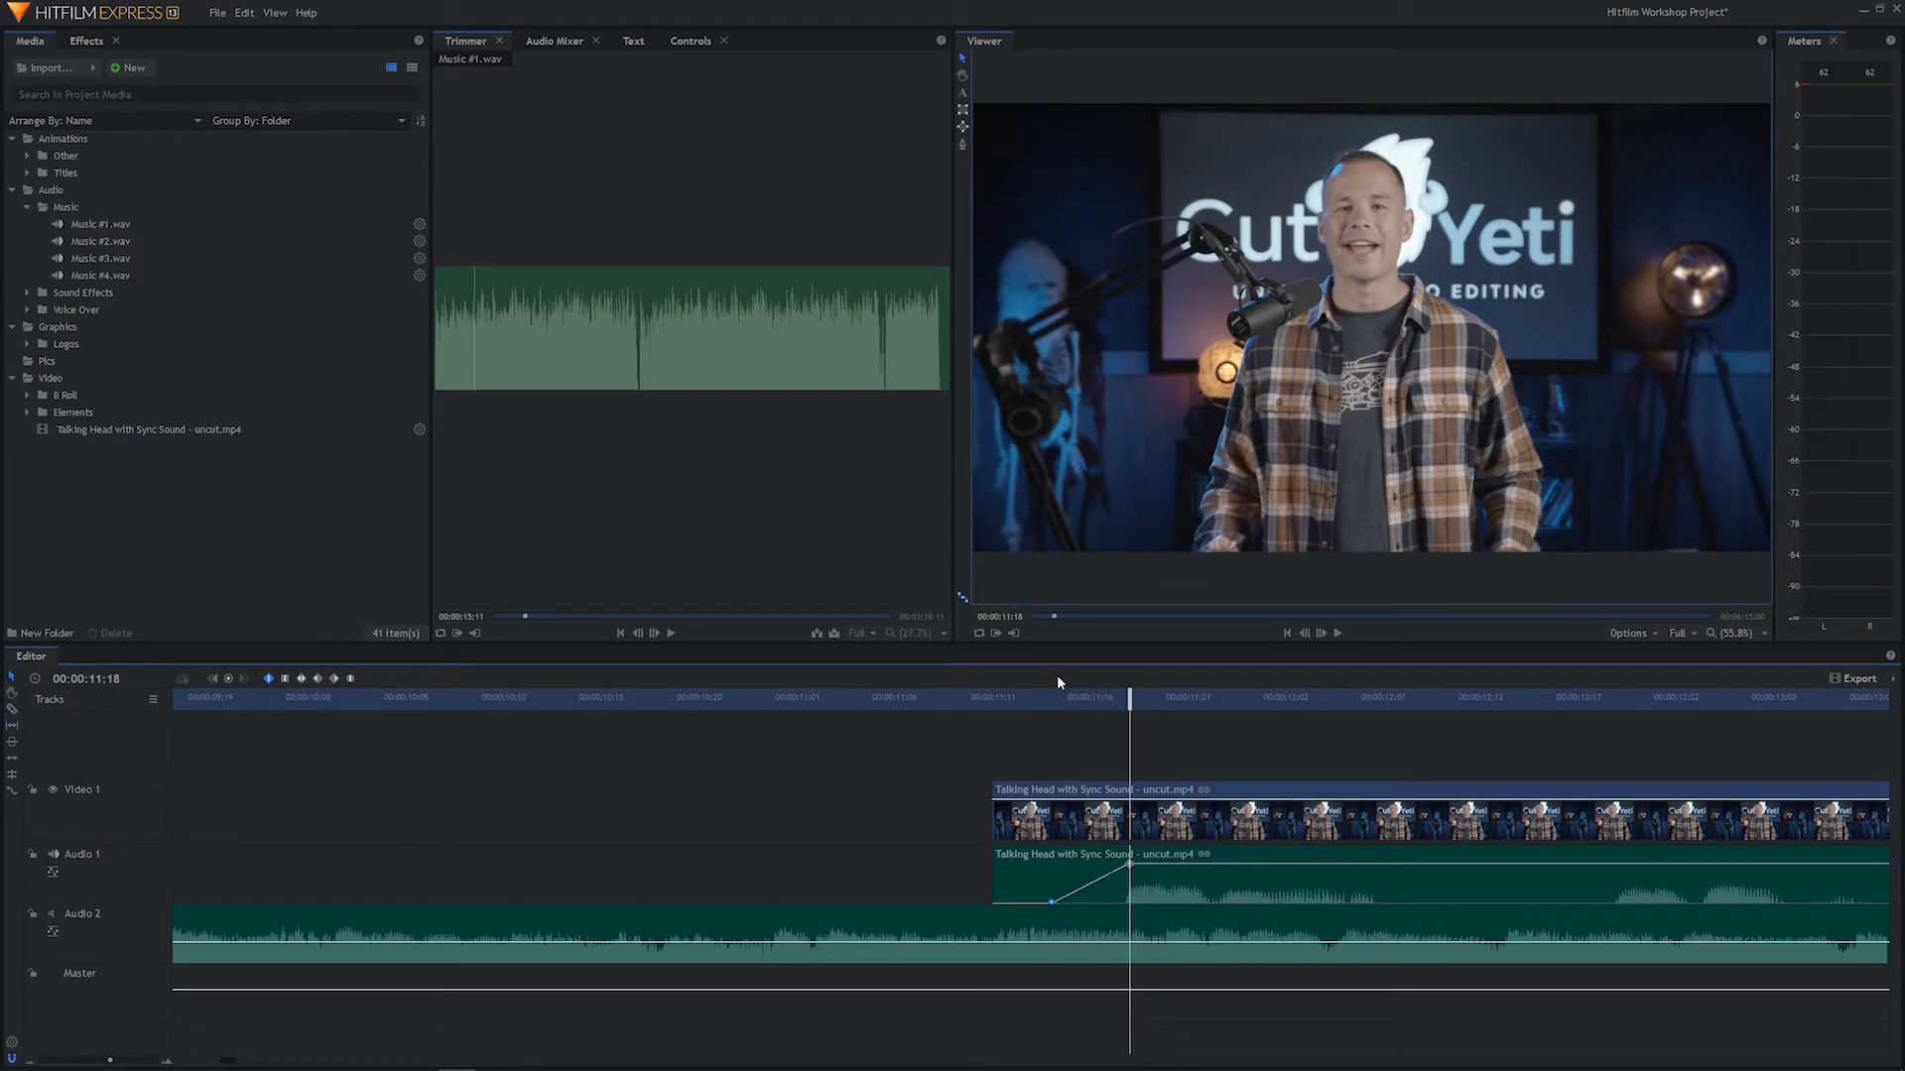
mouse_move(1042, 699)
left_mouse_down()
mouse_move(1128, 700)
mouse_move(1029, 702)
left_mouse_up()
key("space")
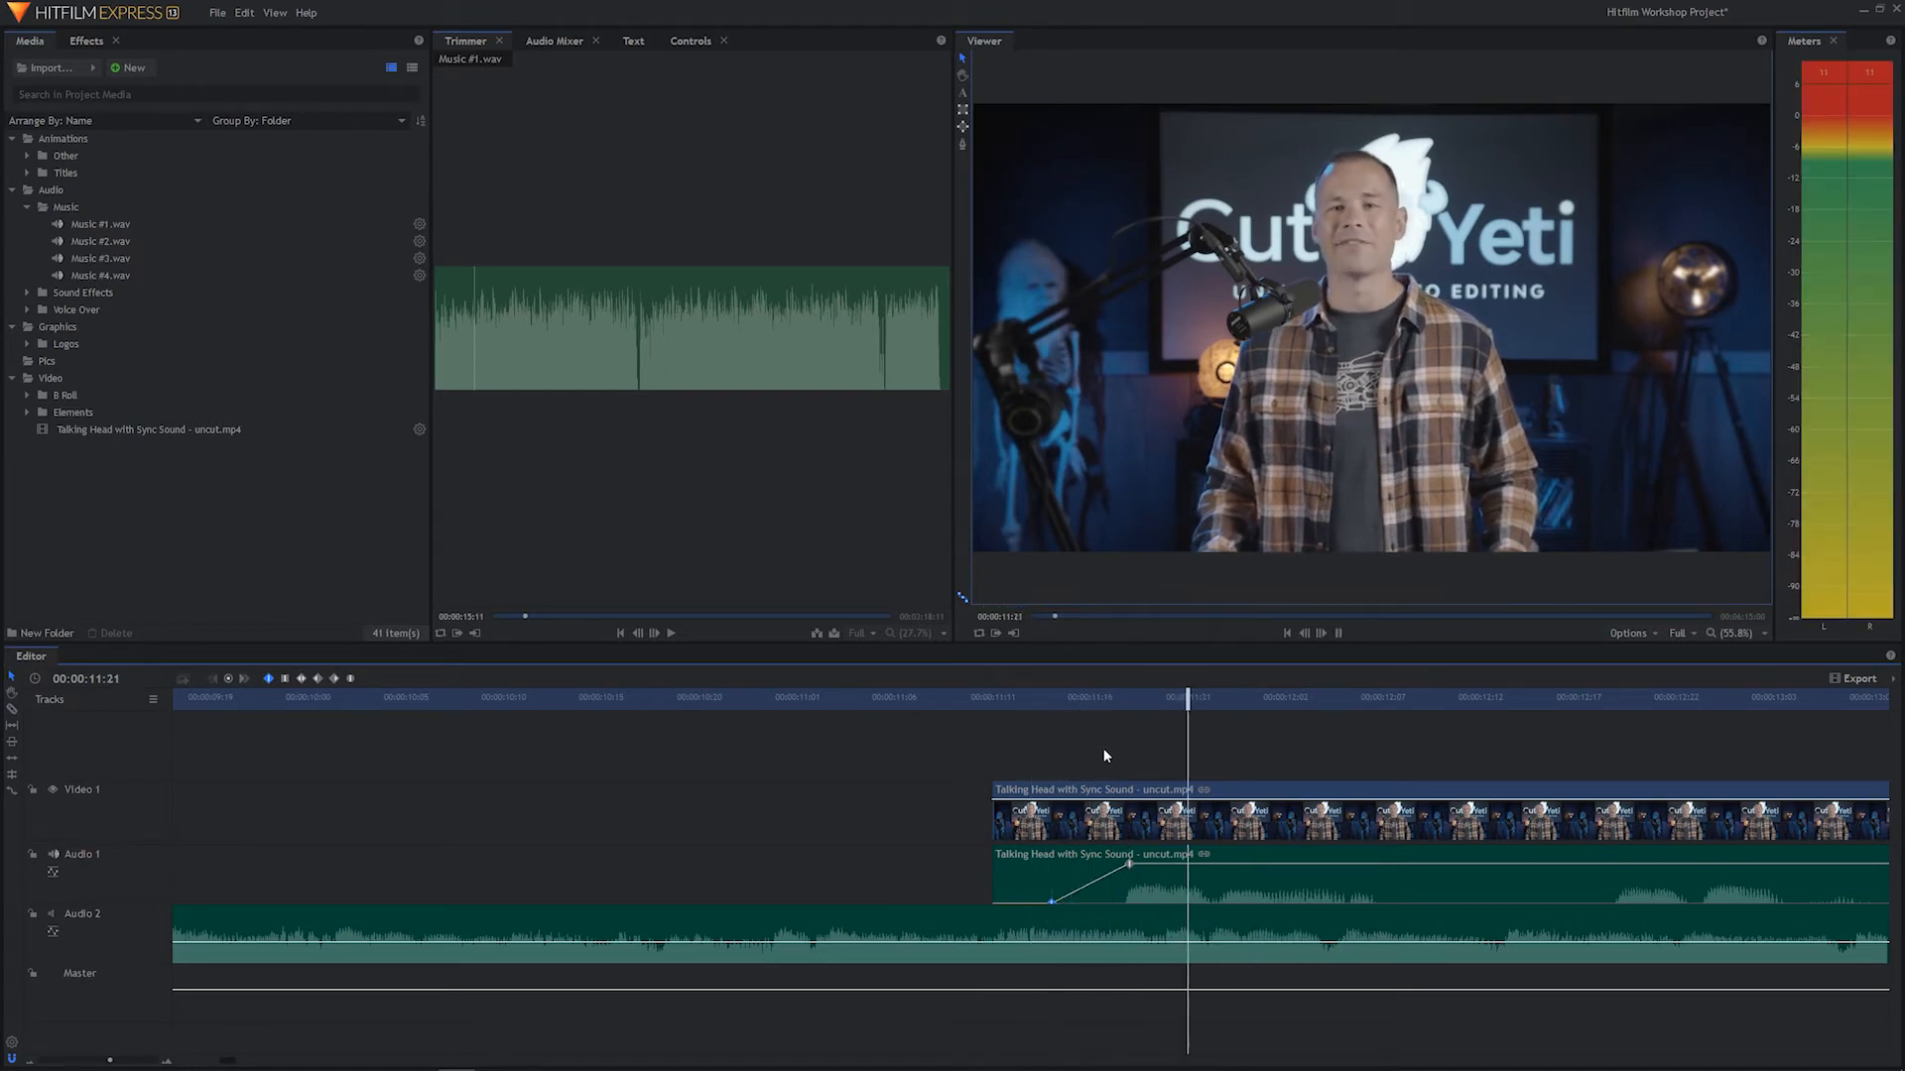
key("space")
left_click(795, 699)
key("space")
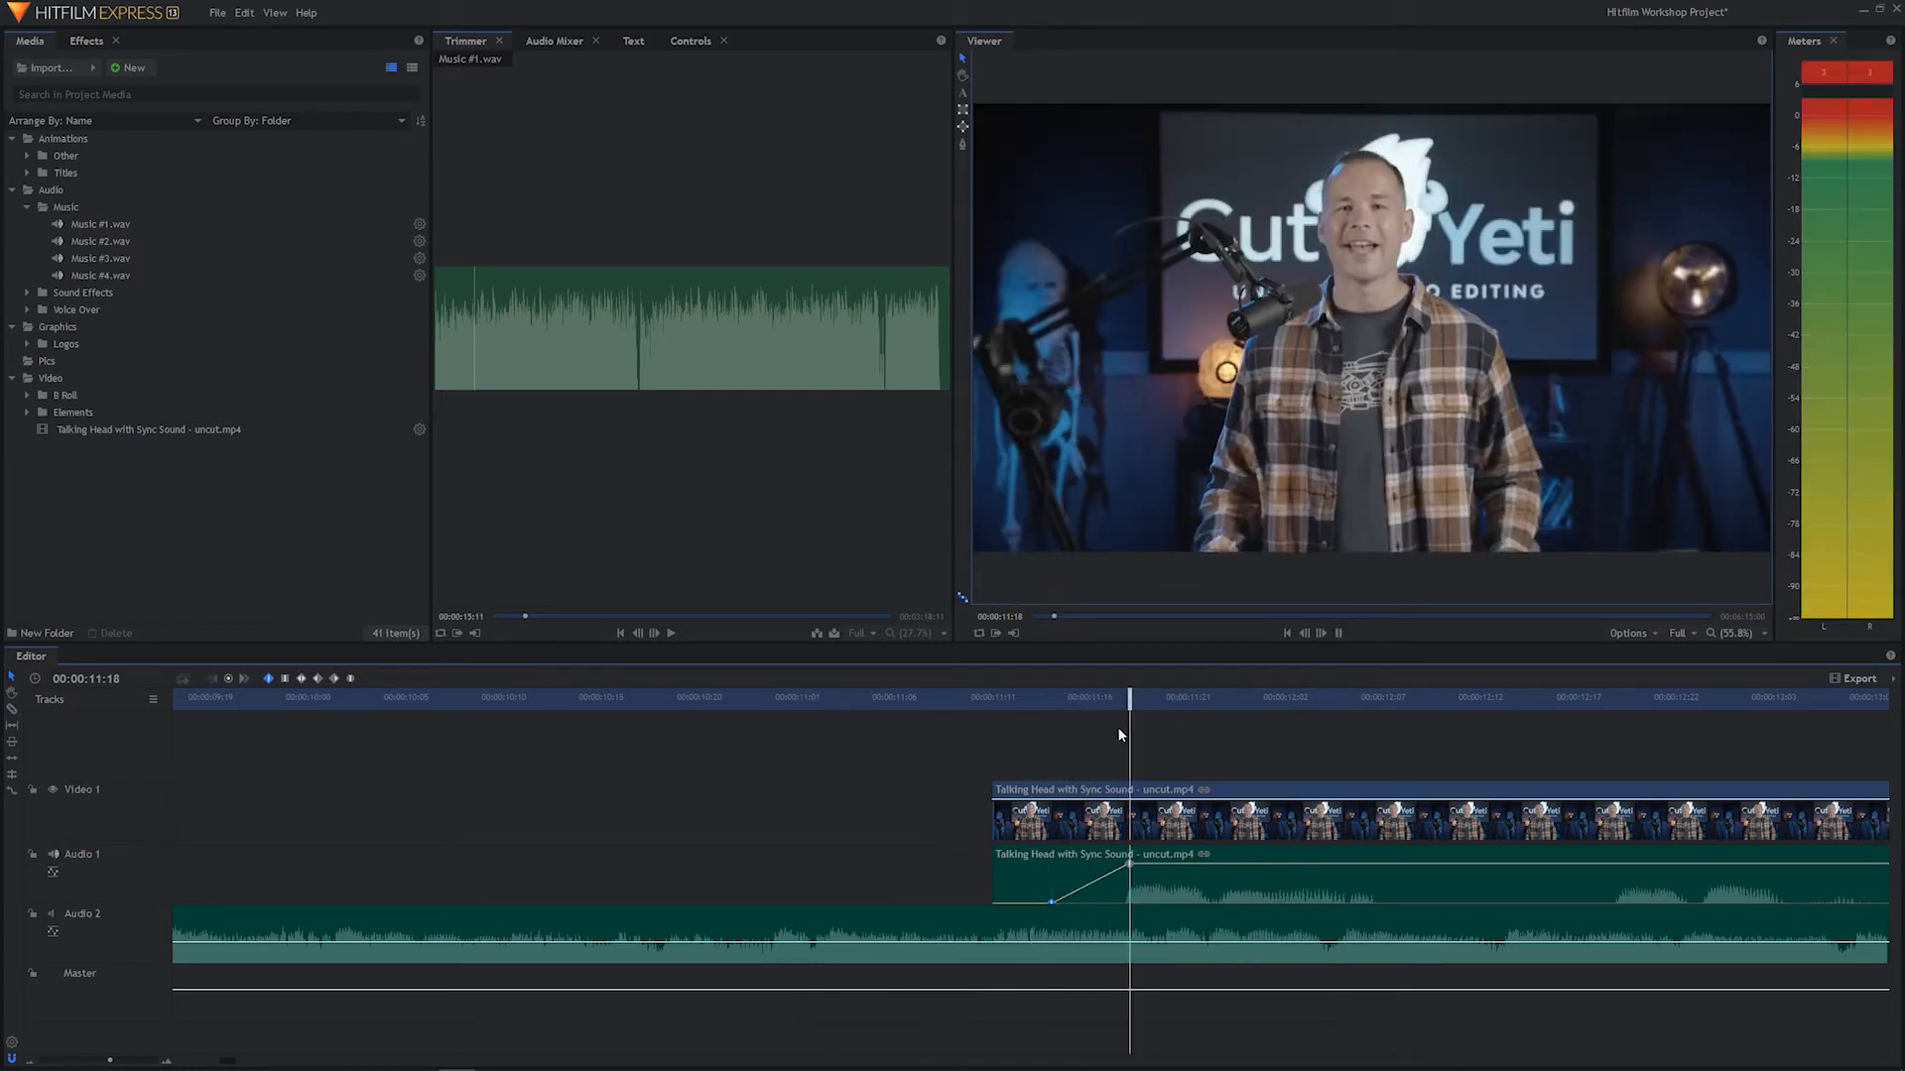
key("space")
Move the second level keyframe to about 00:00:11:20 so the fade-in extends into the first word, and play it
mouse_move(1131, 867)
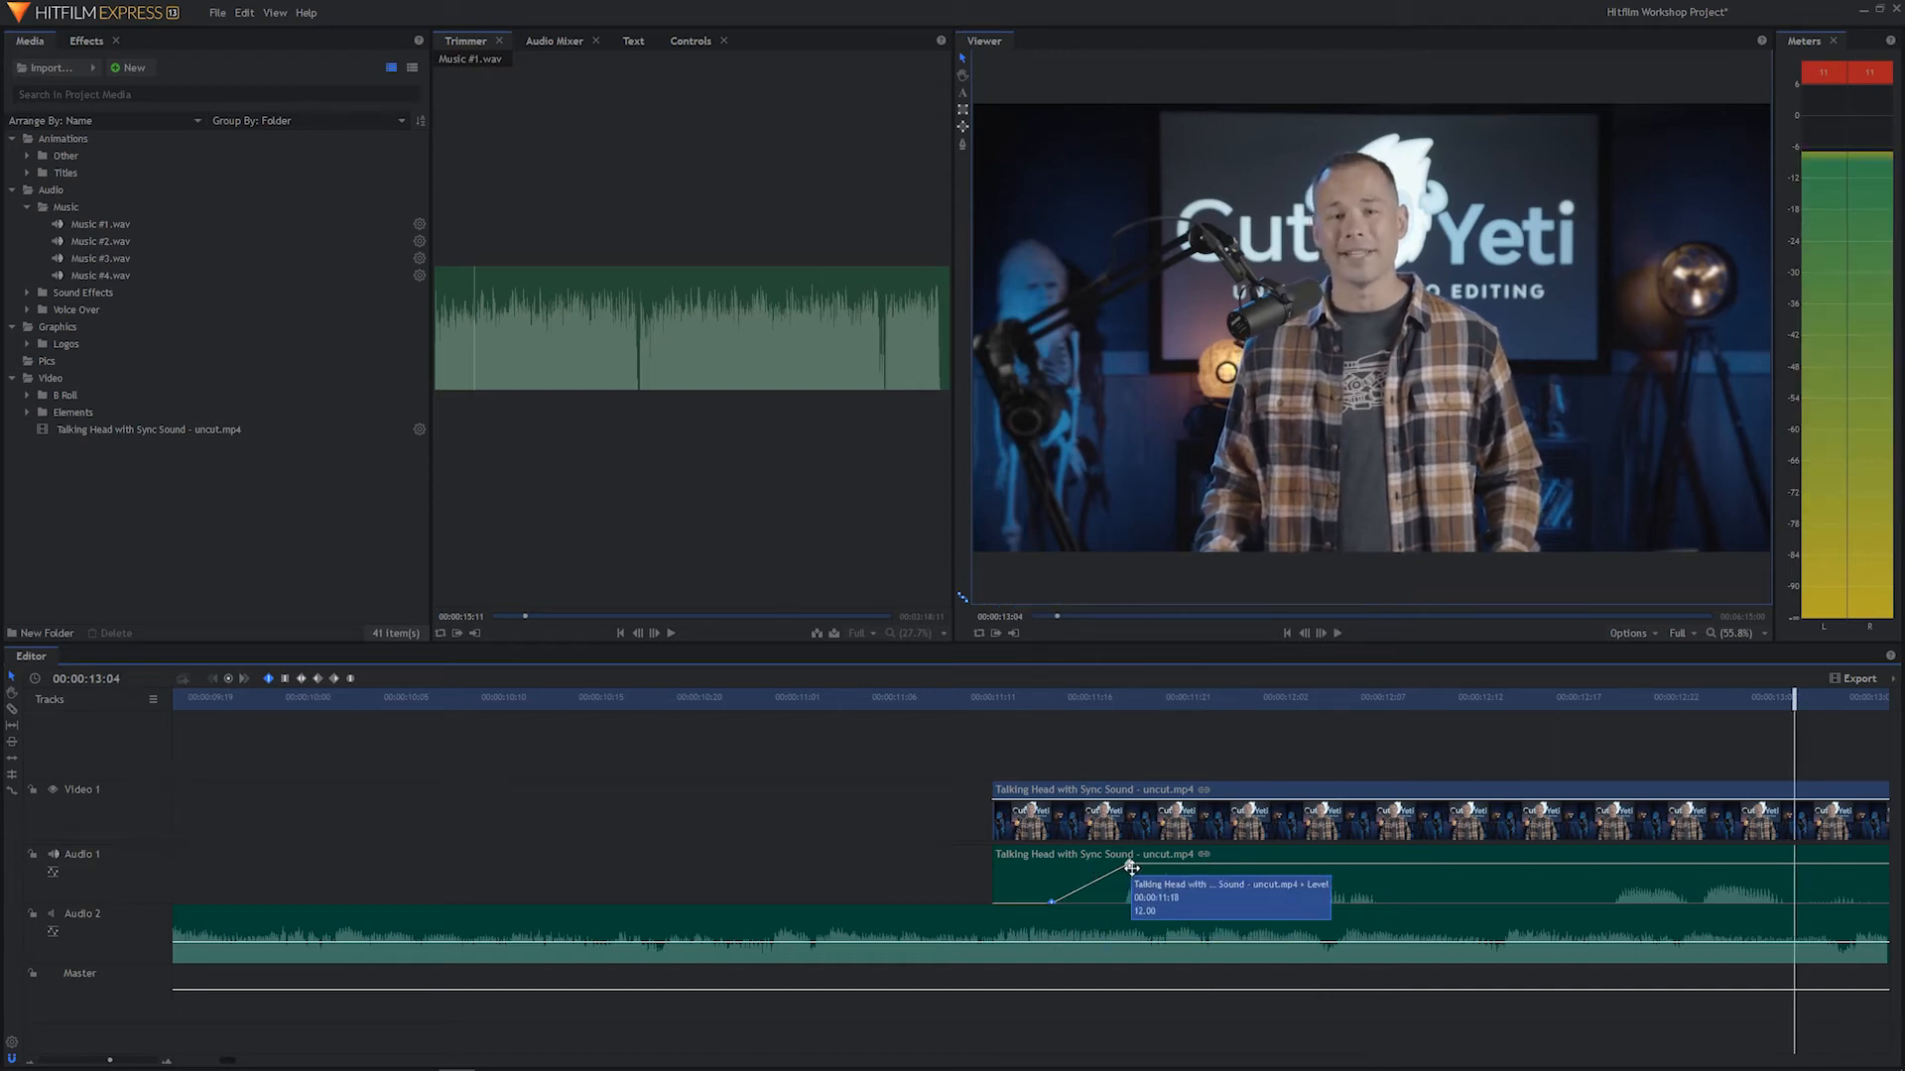
left_click_drag(1131, 867, 1163, 858)
left_click(893, 700)
key("space")
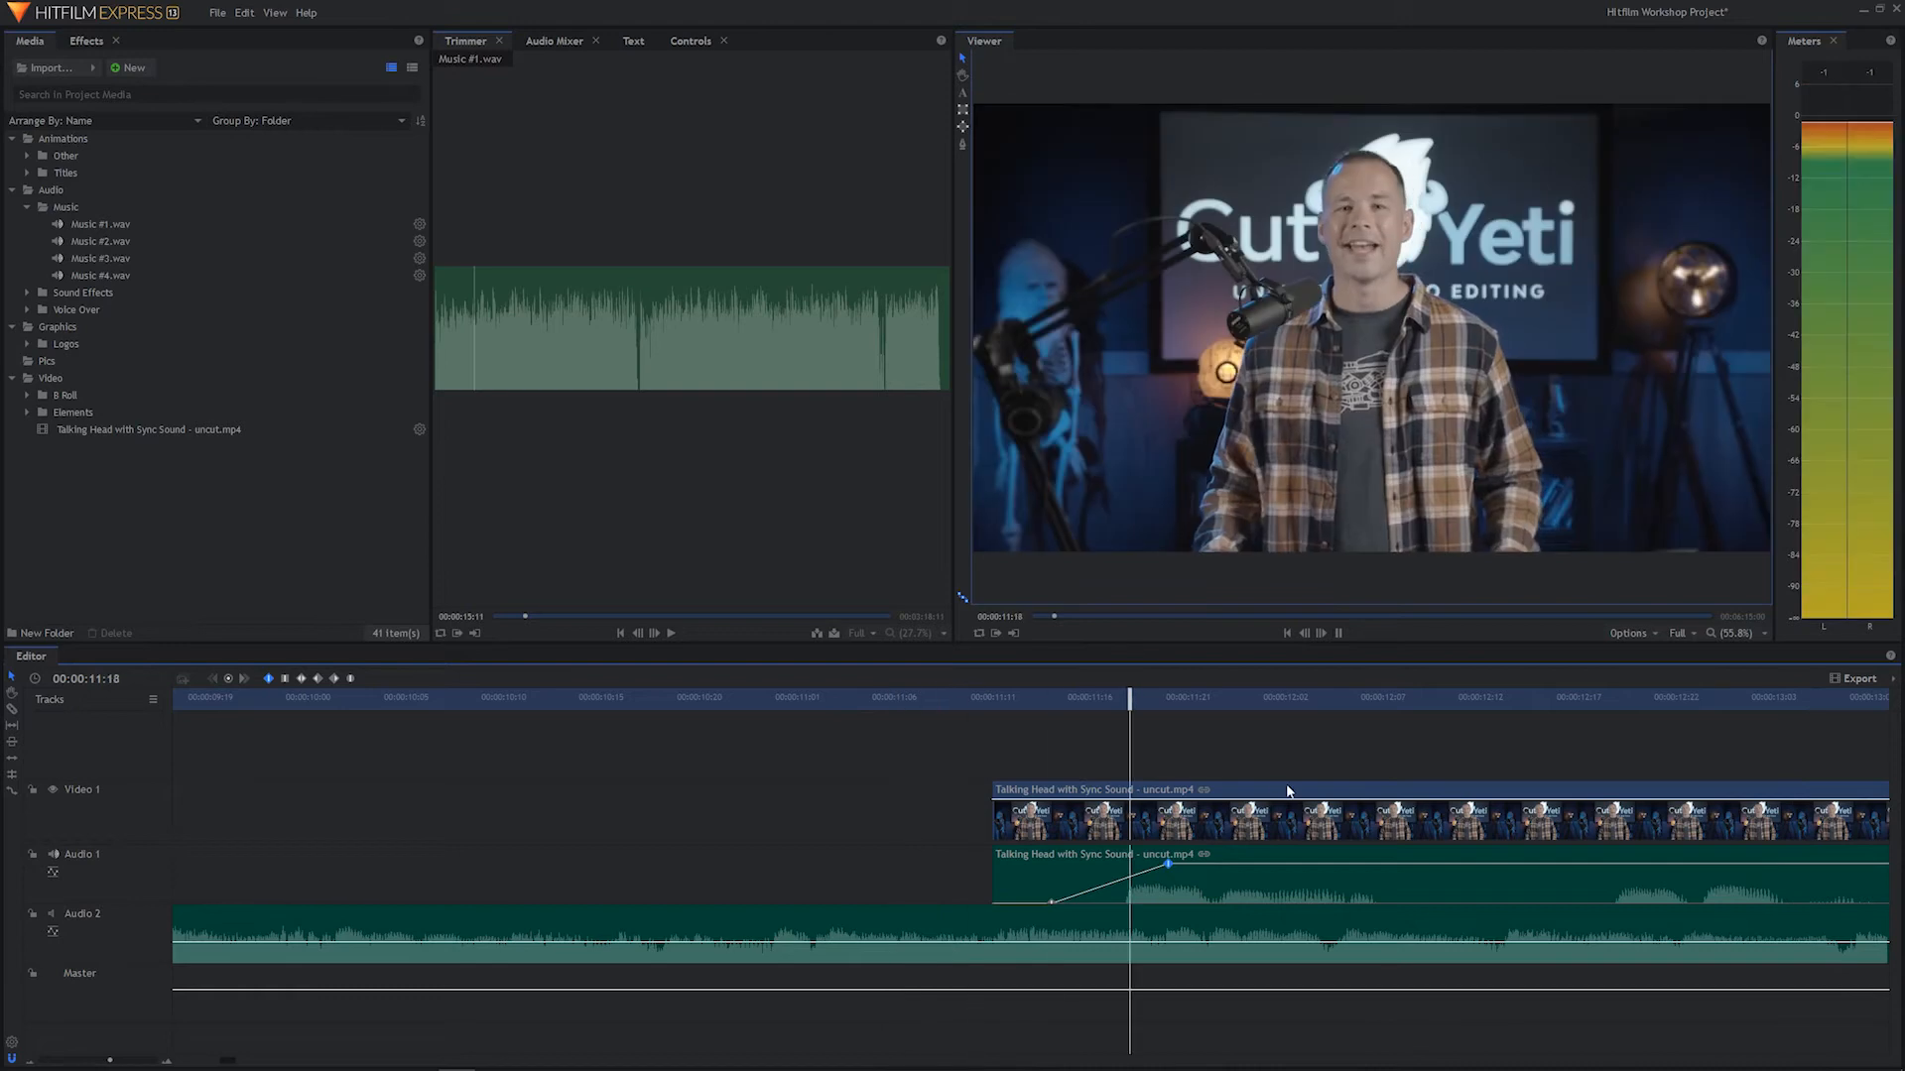
Replay the start of the dialogue several times to judge how the extended fade-in affects the first word
key("space")
left_click(969, 699)
key("space")
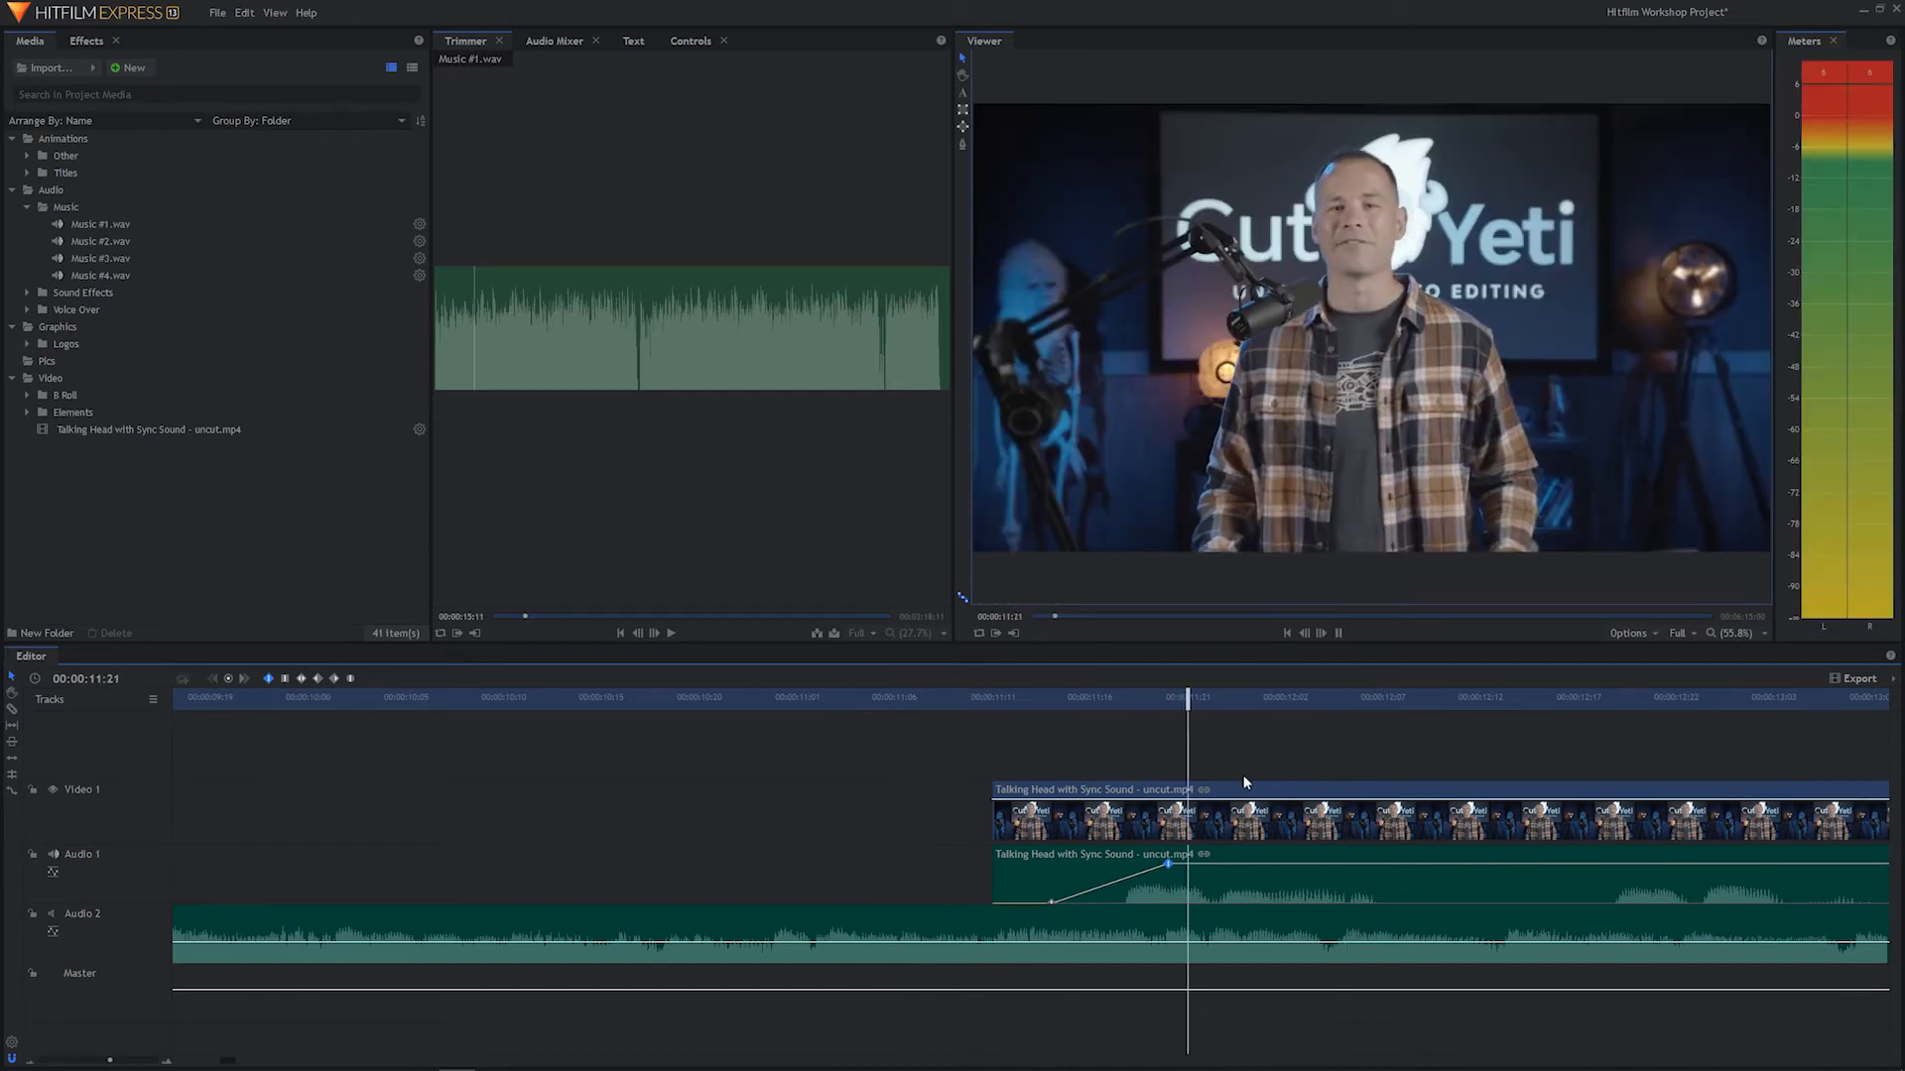
key("space")
mouse_move(847, 693)
left_mouse_down()
mouse_move(722, 695)
mouse_move(1092, 684)
mouse_move(1103, 664)
mouse_move(1185, 695)
mouse_move(837, 700)
left_mouse_up()
key("space")
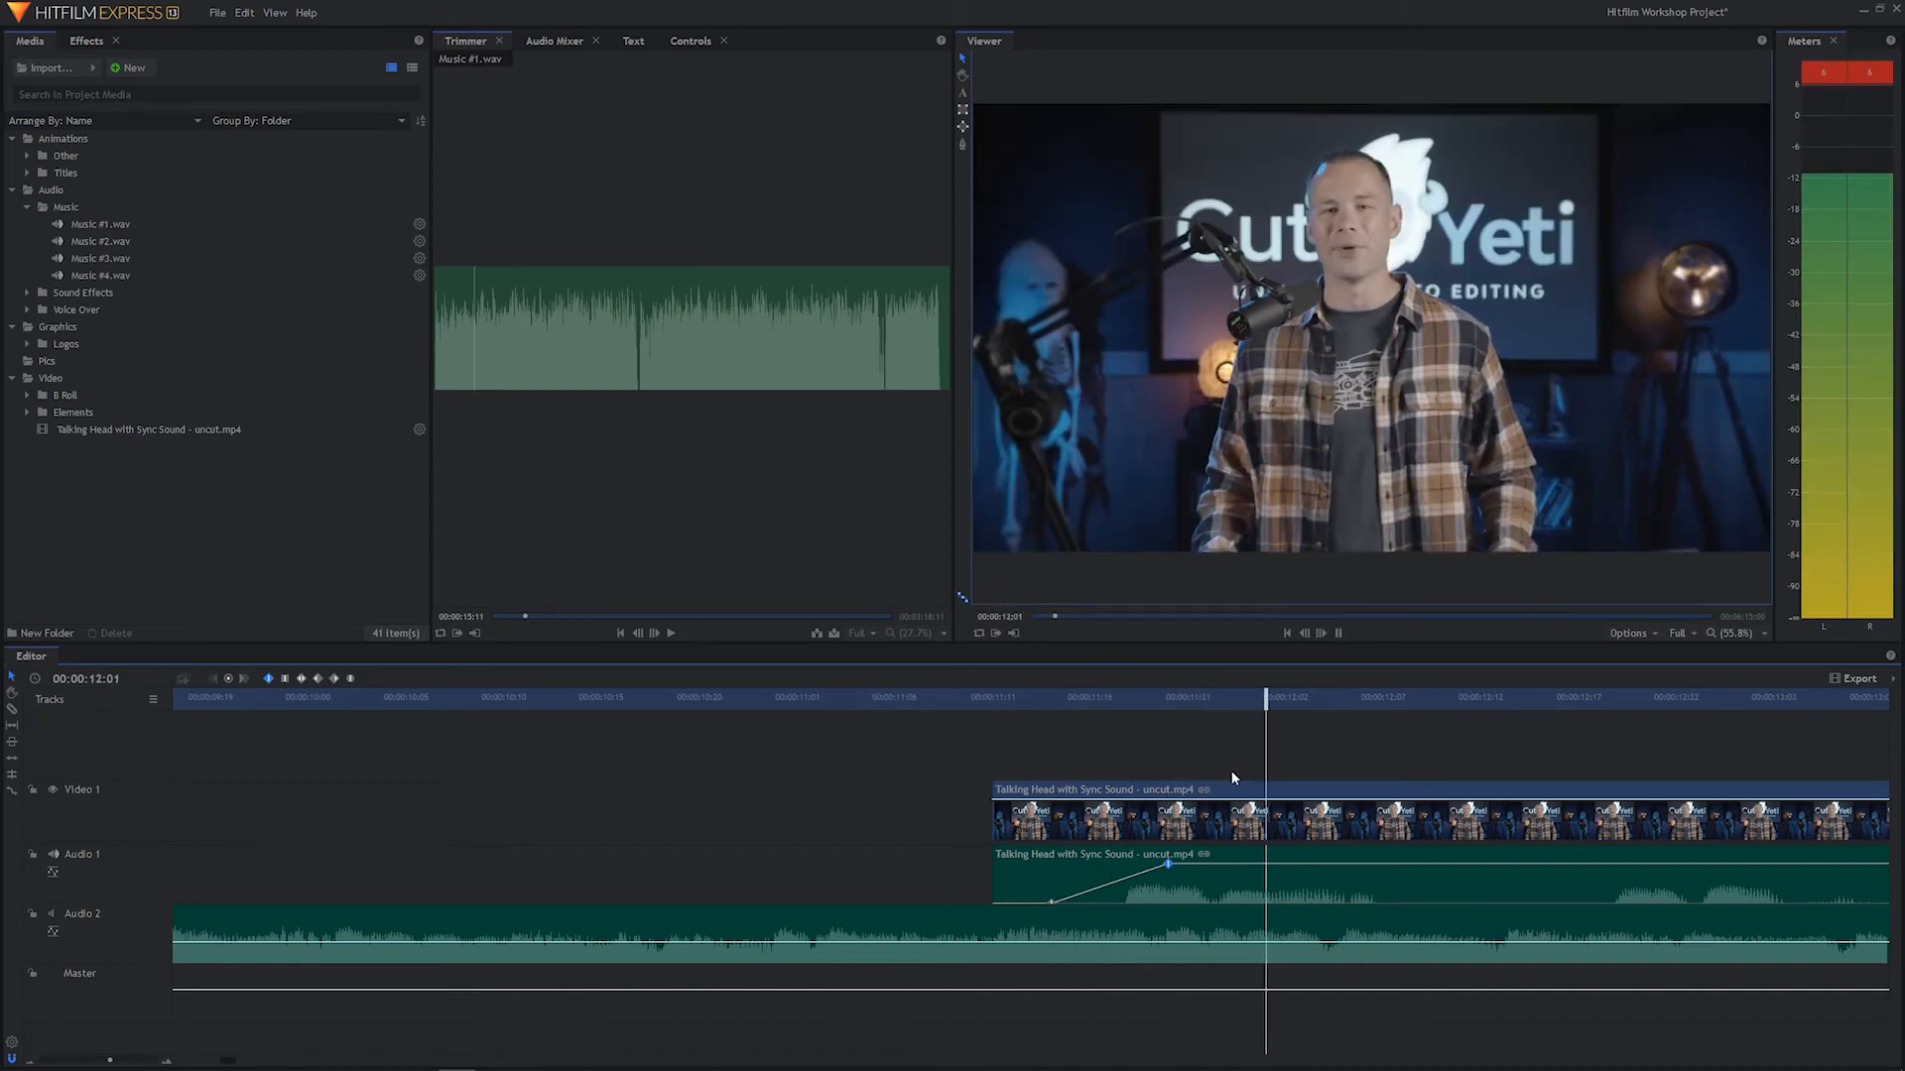
key("space")
left_click_drag(1176, 700, 563, 701)
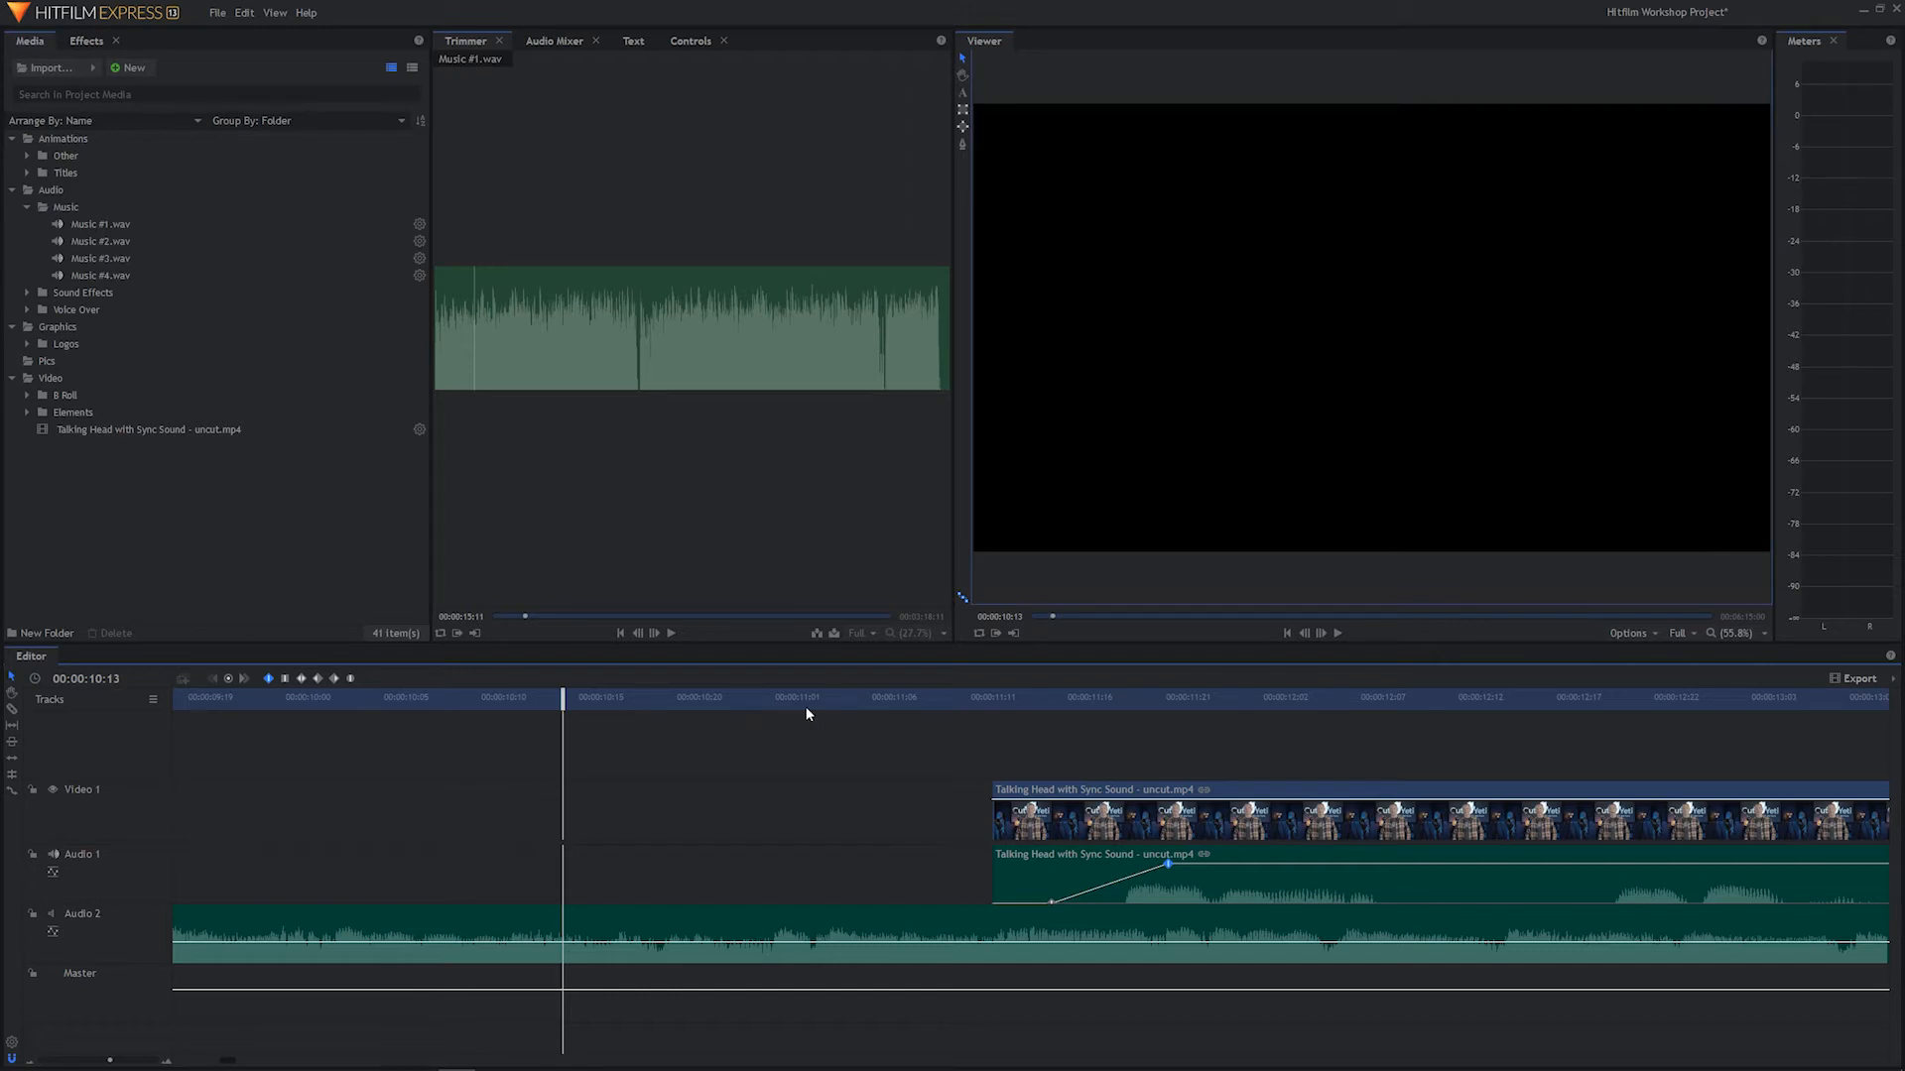
left_click_drag(1026, 698, 1083, 696)
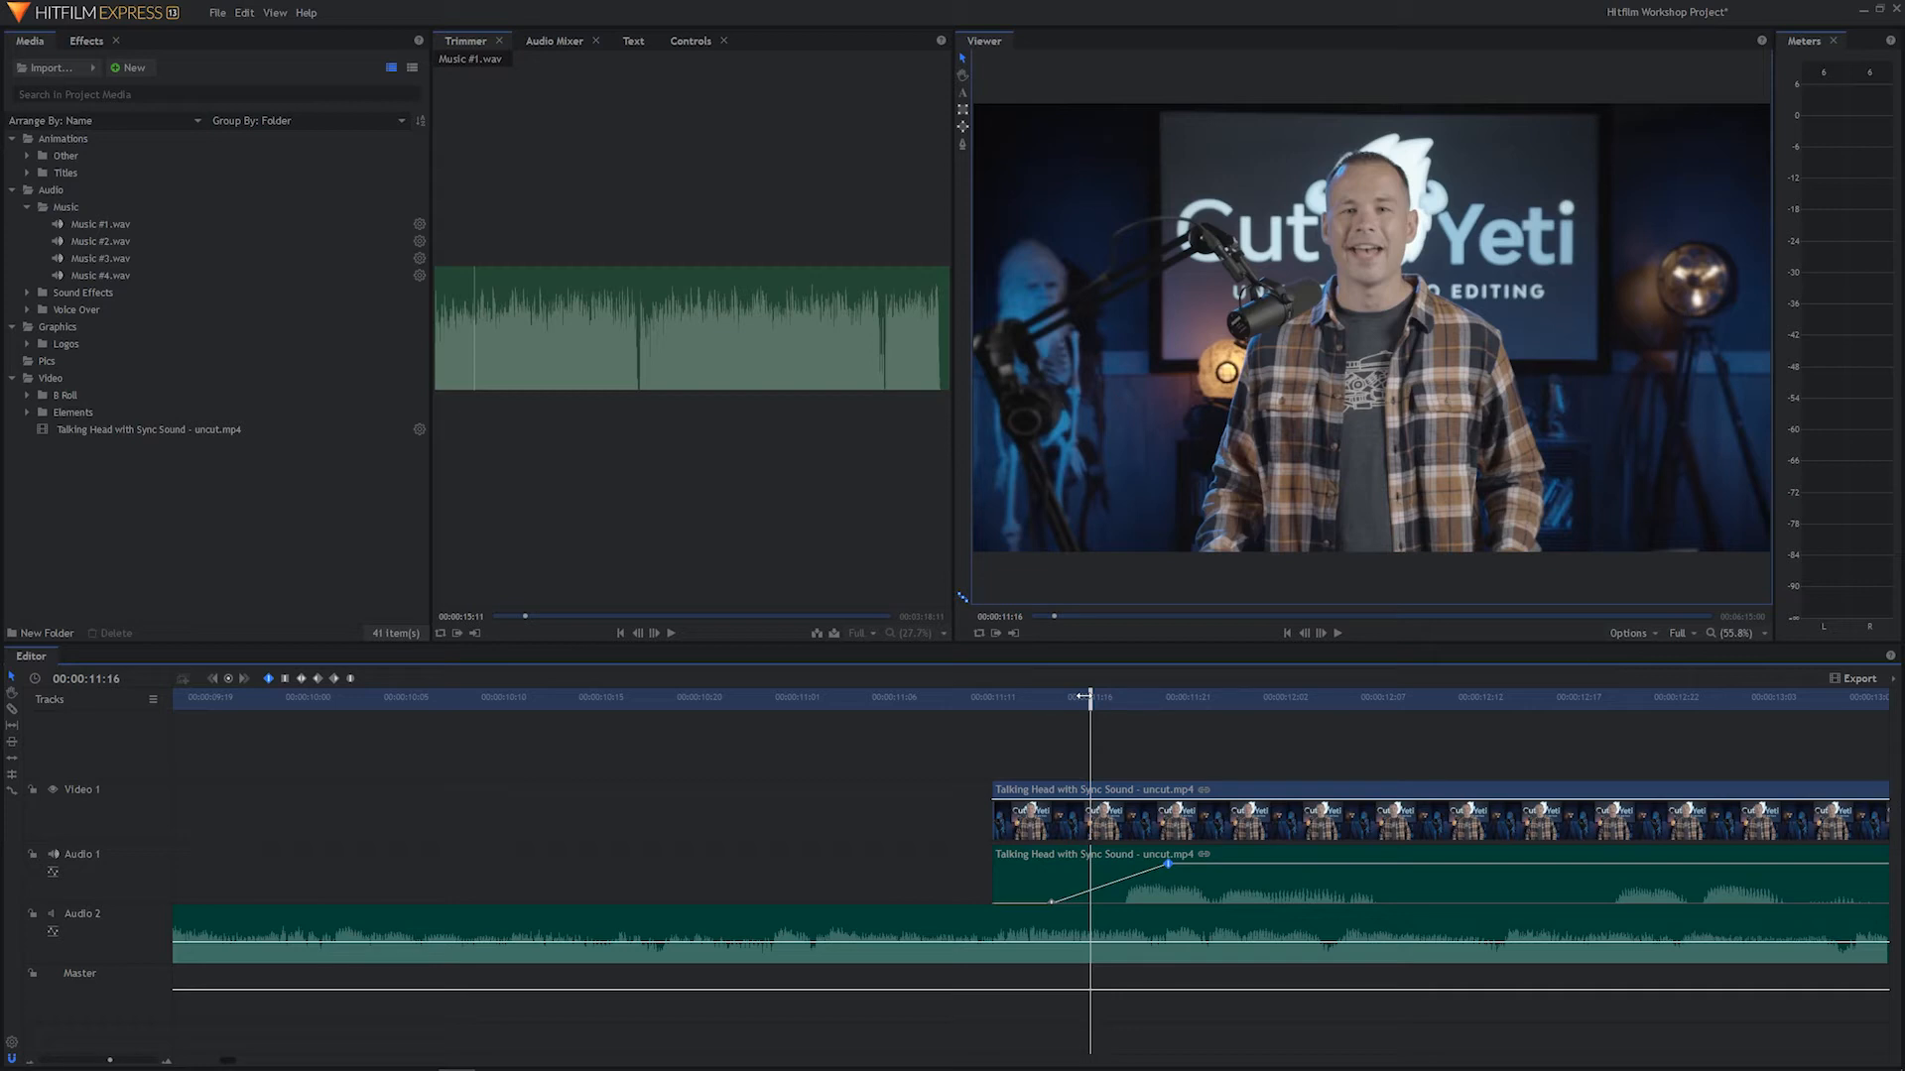
Undo the last three level keyframe adjustments on the talking head audio
key("ctrl+z")
key("ctrl+z")
key("ctrl+z")
Play the start of the talking head clip several times to hear the first word without any fade-in
left_click(1012, 696)
key("space")
key("space")
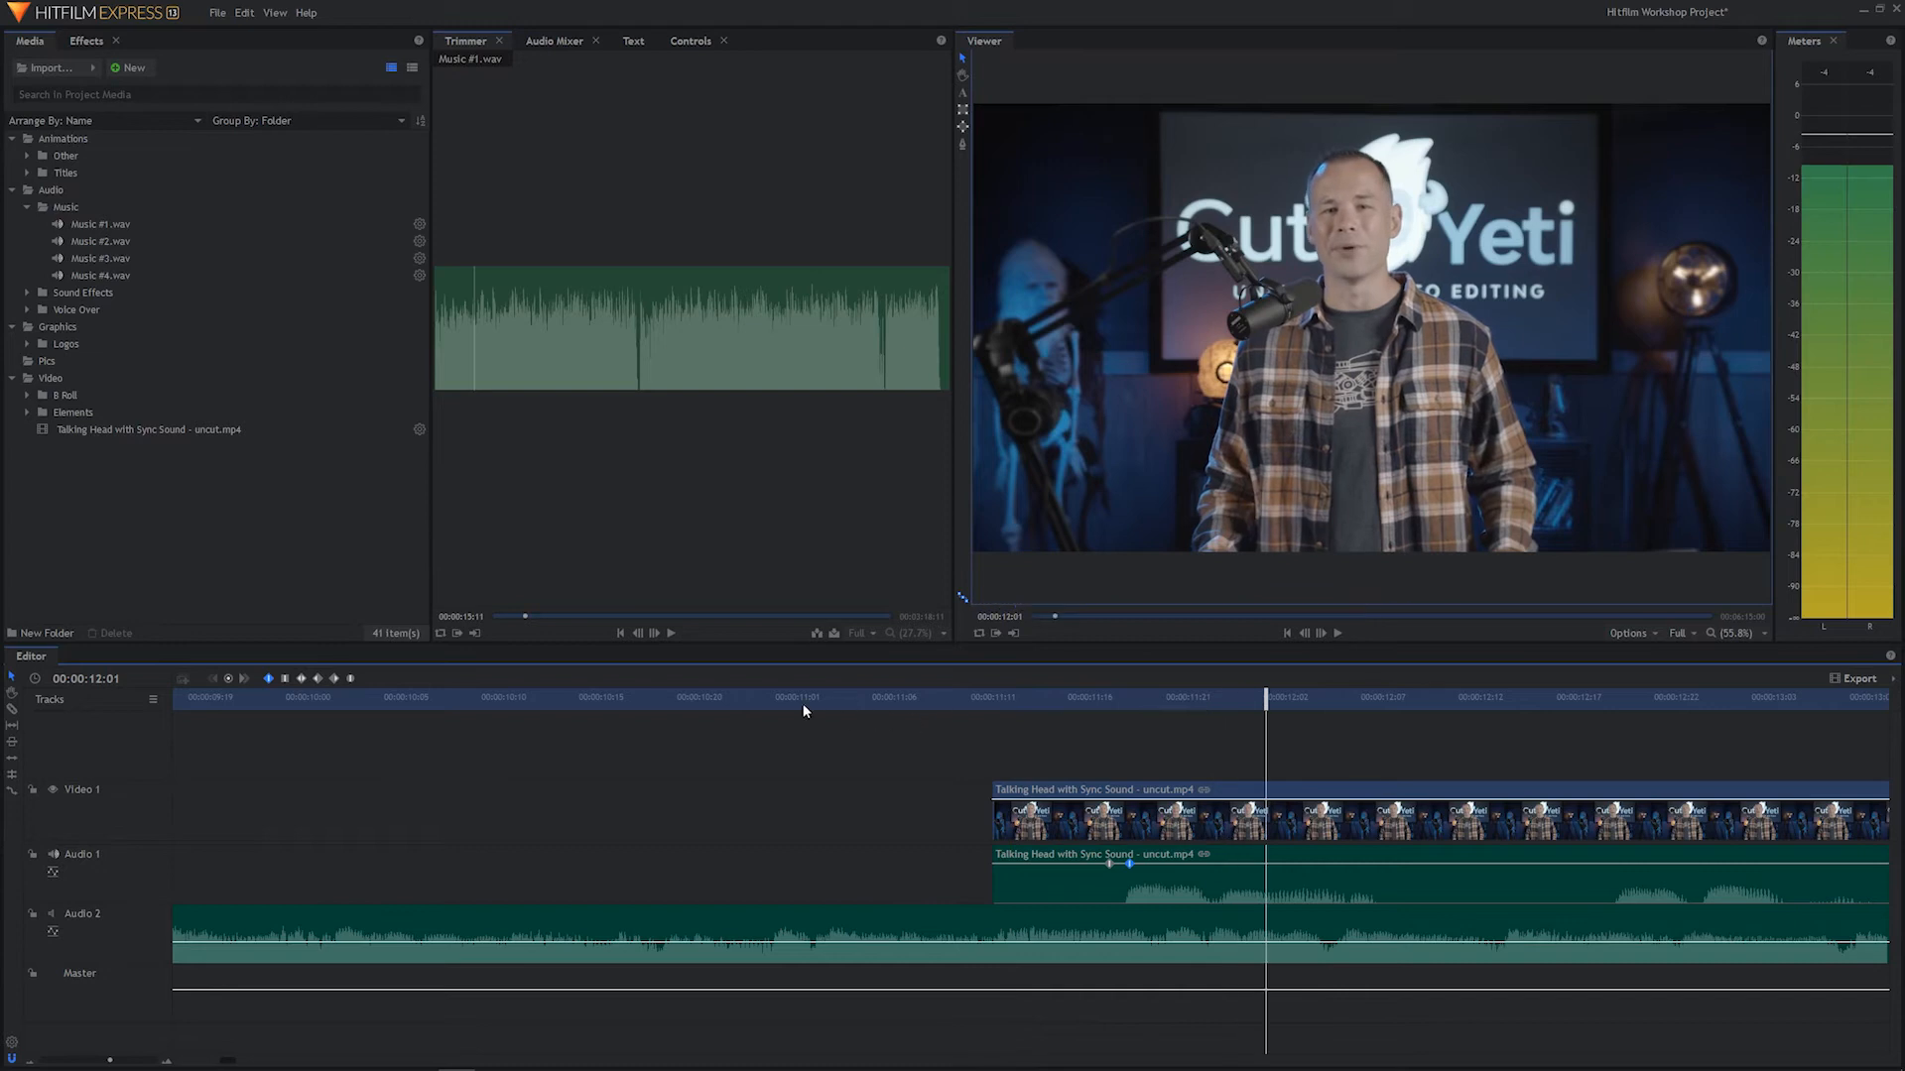
left_click(803, 702)
key("space")
key("space")
left_click(775, 700)
key("space")
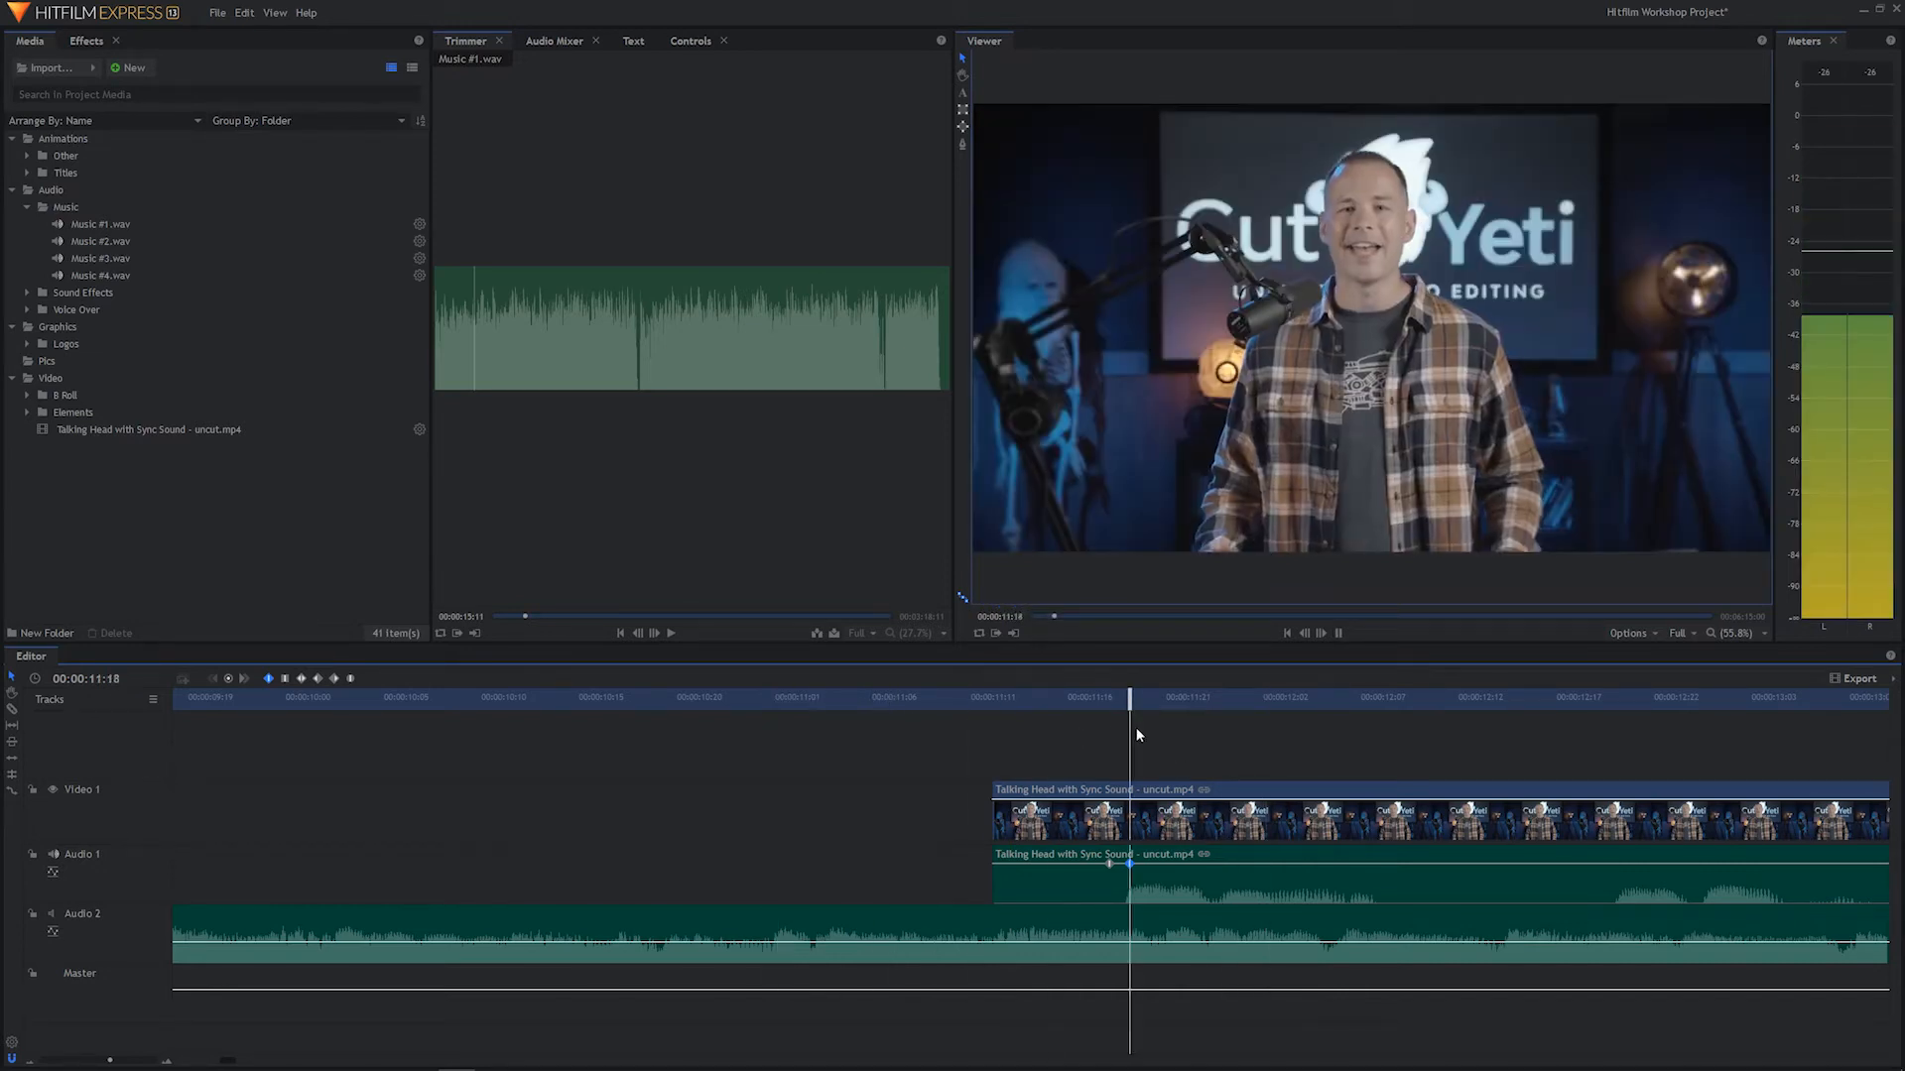
key("space")
mouse_move(1111, 864)
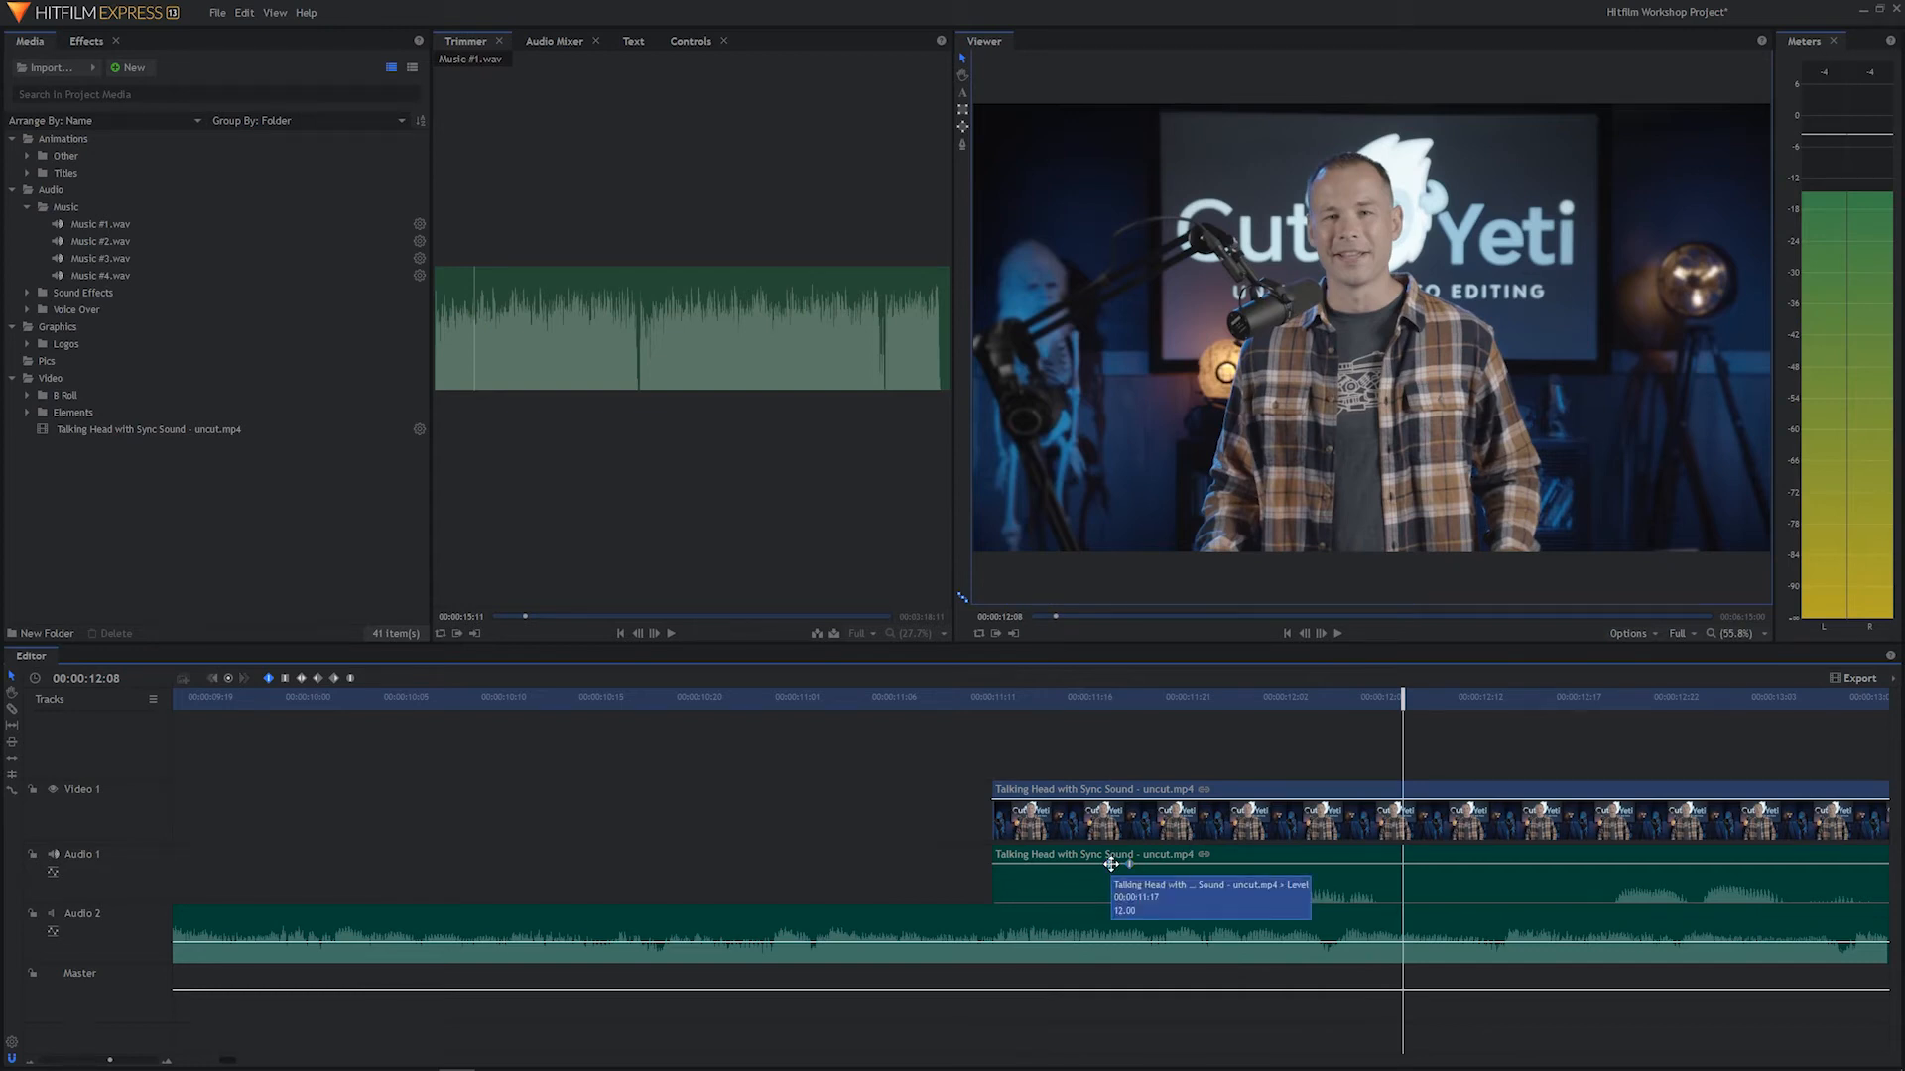
Try lowering the talking head audio's level keyframe at 00:00:11:17 to -60 and play the start of the speech
left_click_drag(1111, 864, 1111, 902)
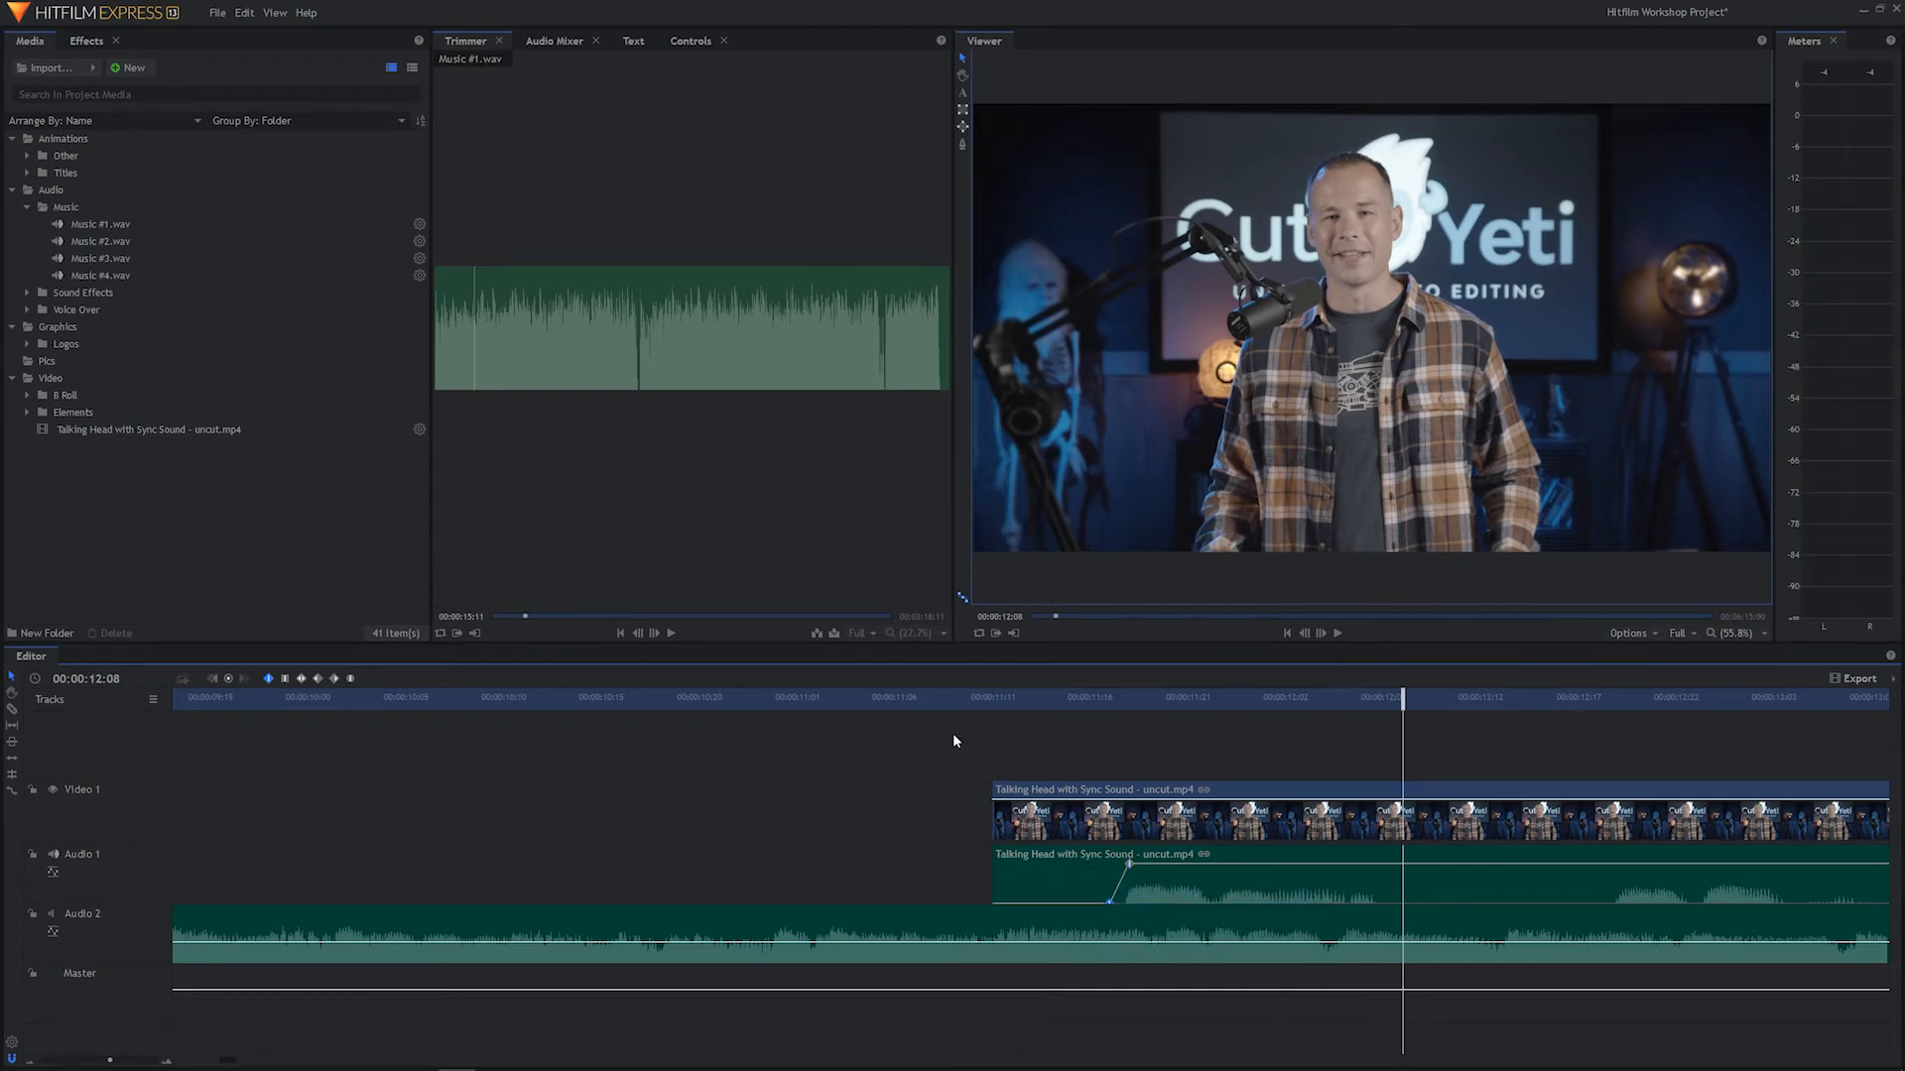
left_click(950, 700)
key("space")
key("space")
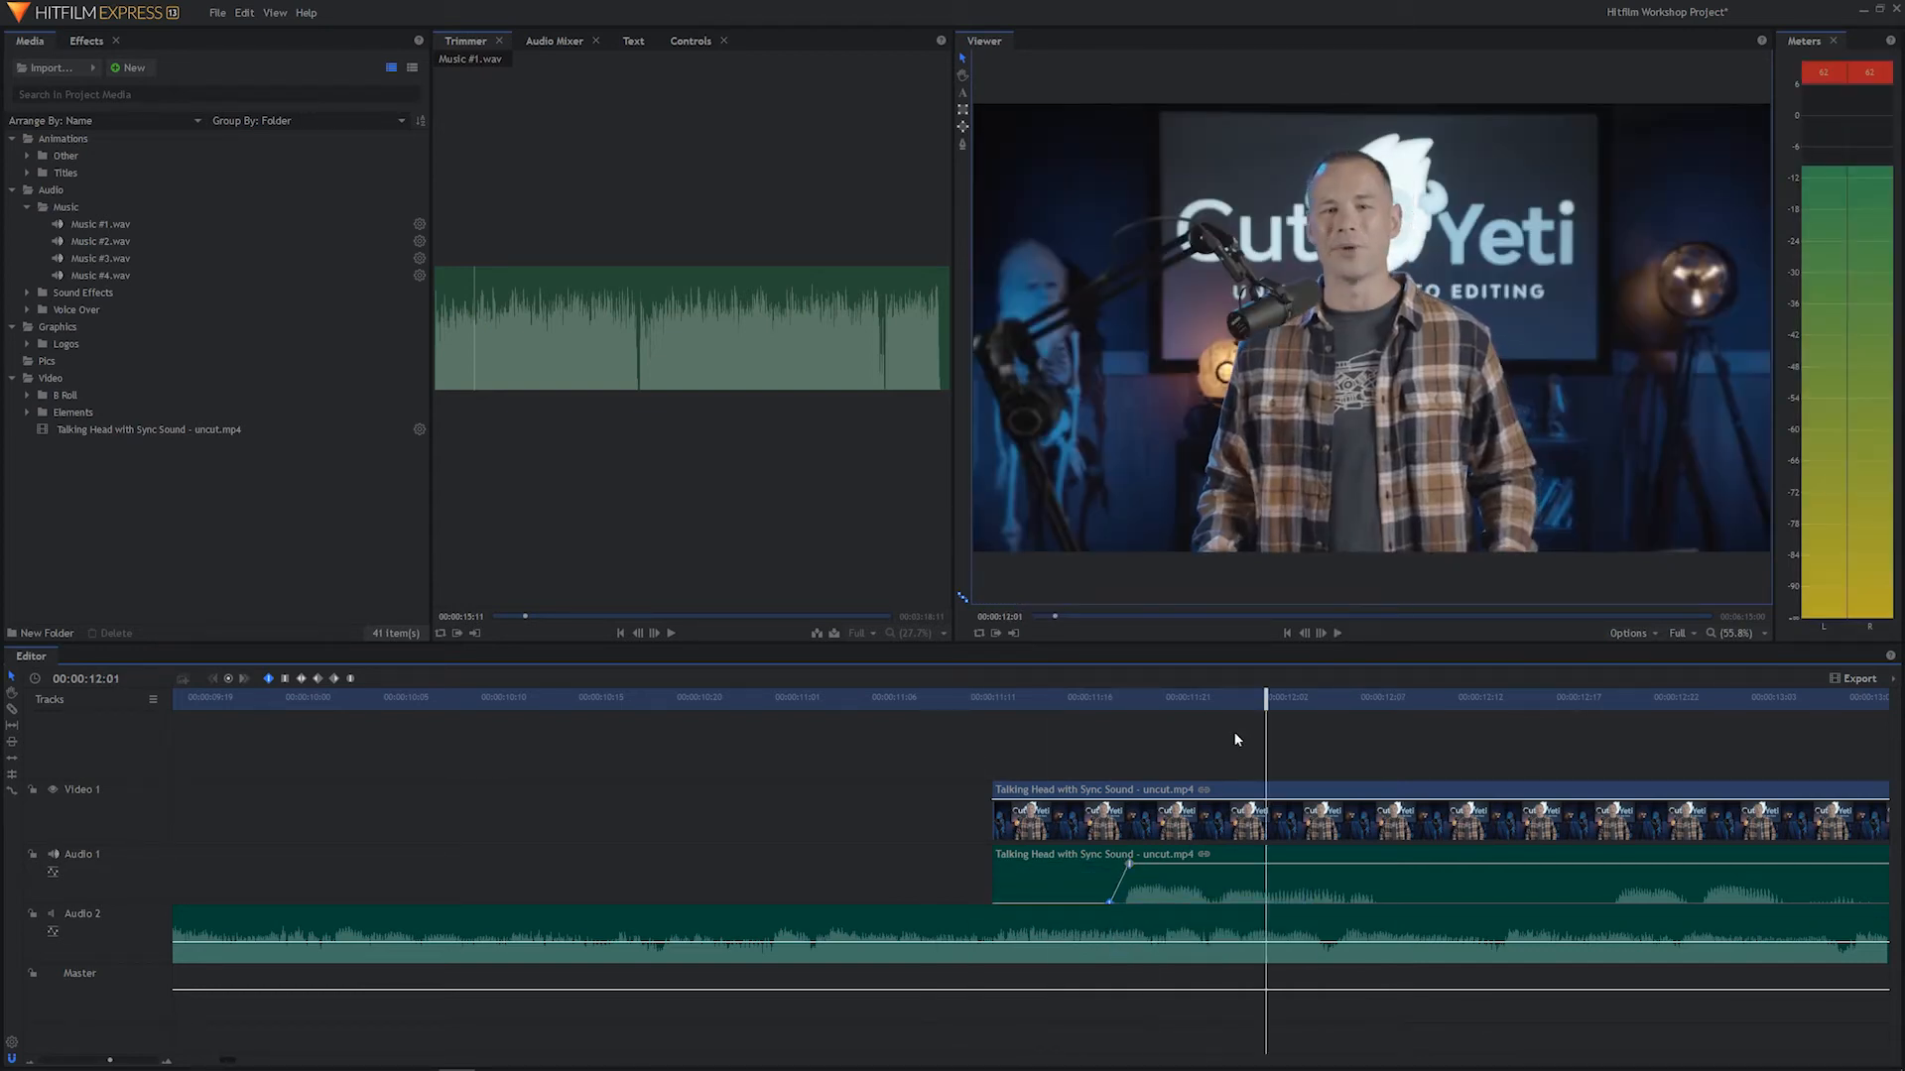
Try setting the level keyframe at 00:00:11:17 to -28 and play the start of the speech
mouse_move(1109, 902)
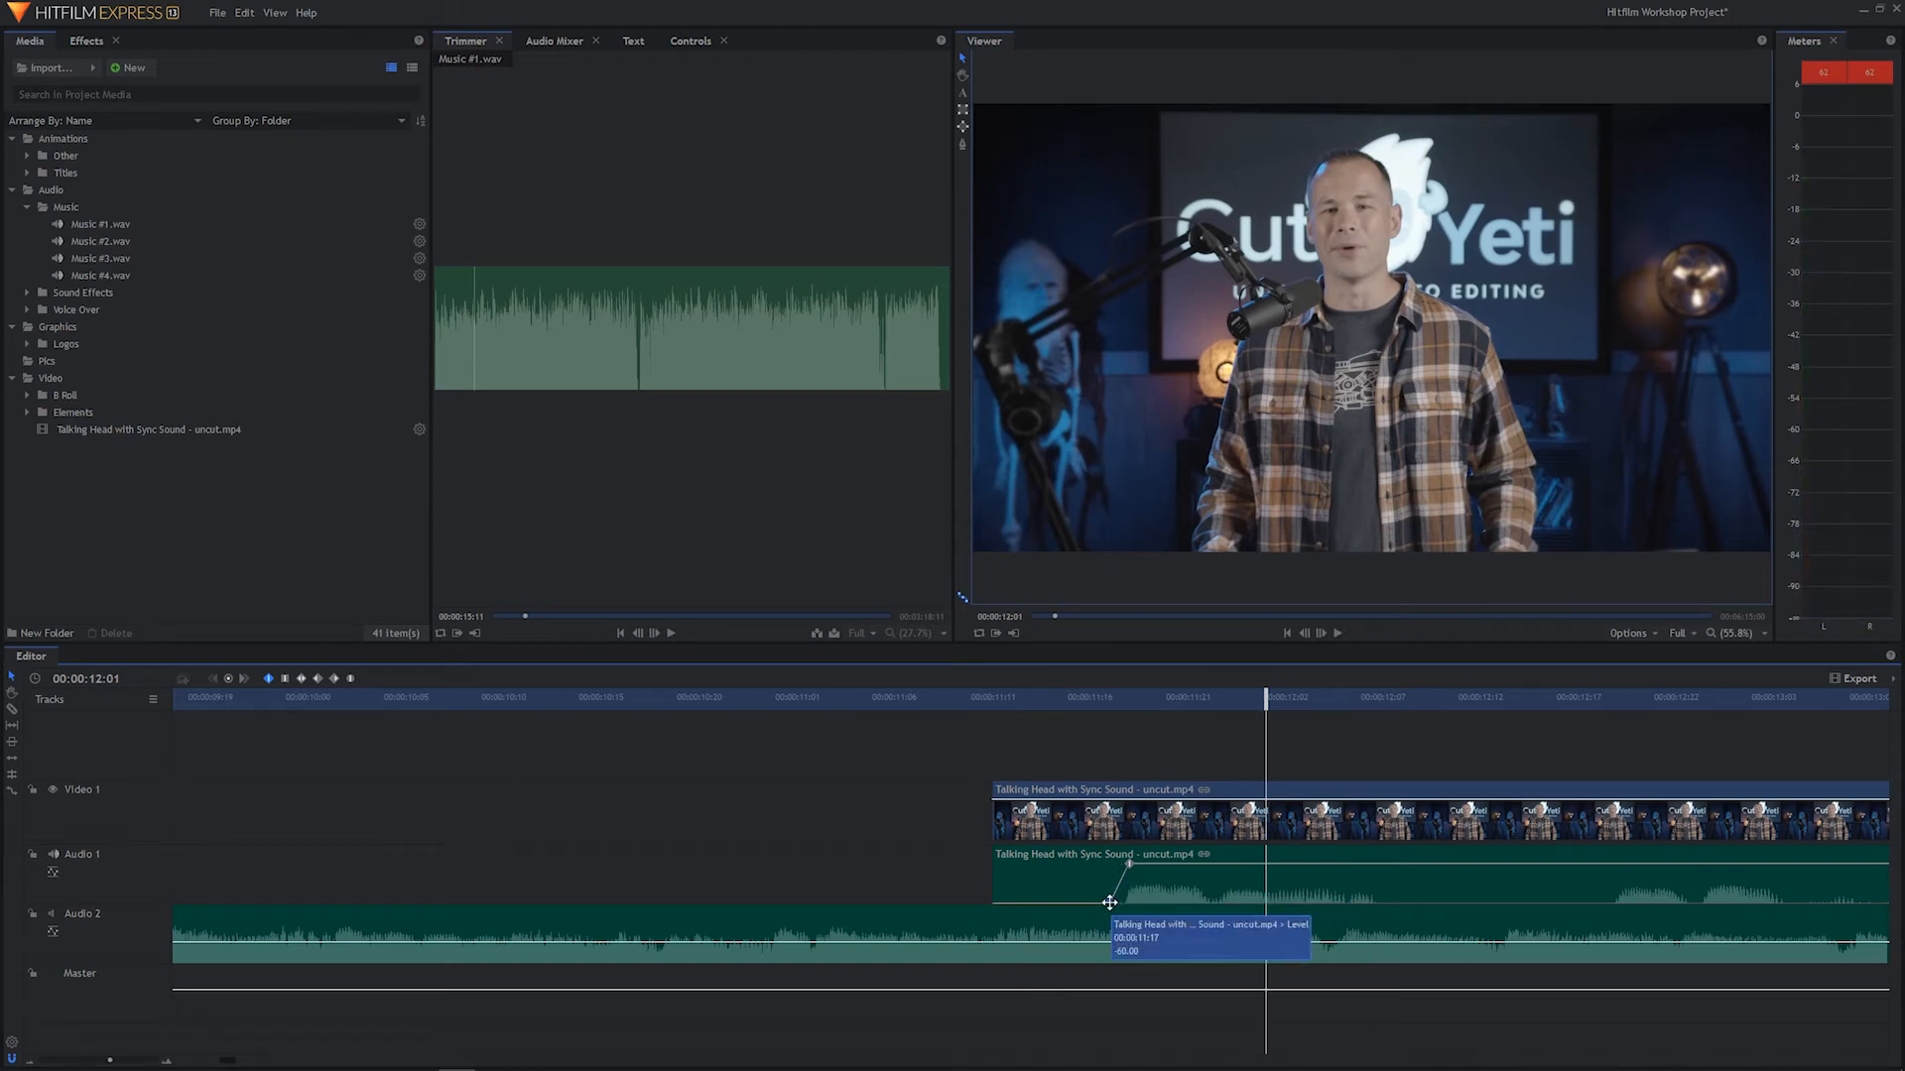
left_click_drag(1109, 902, 1109, 884)
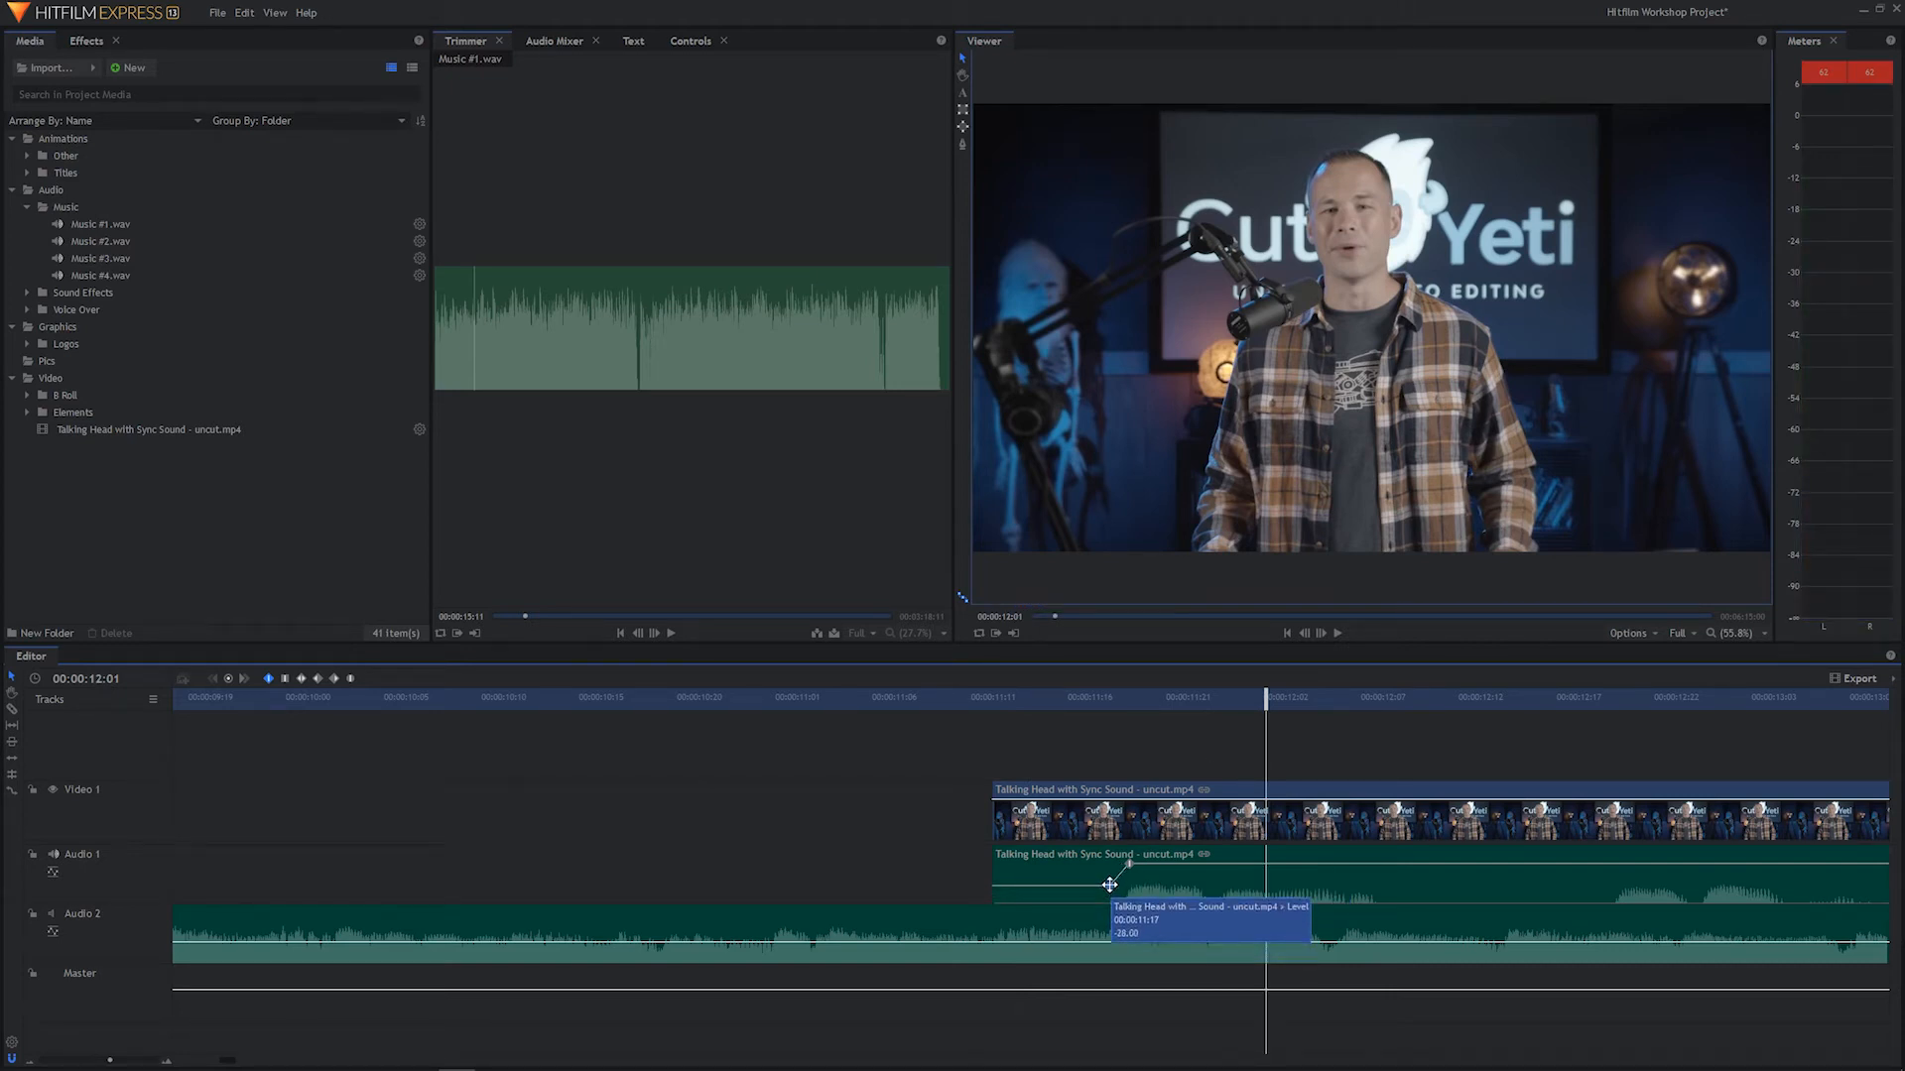
left_click(871, 700)
key("space")
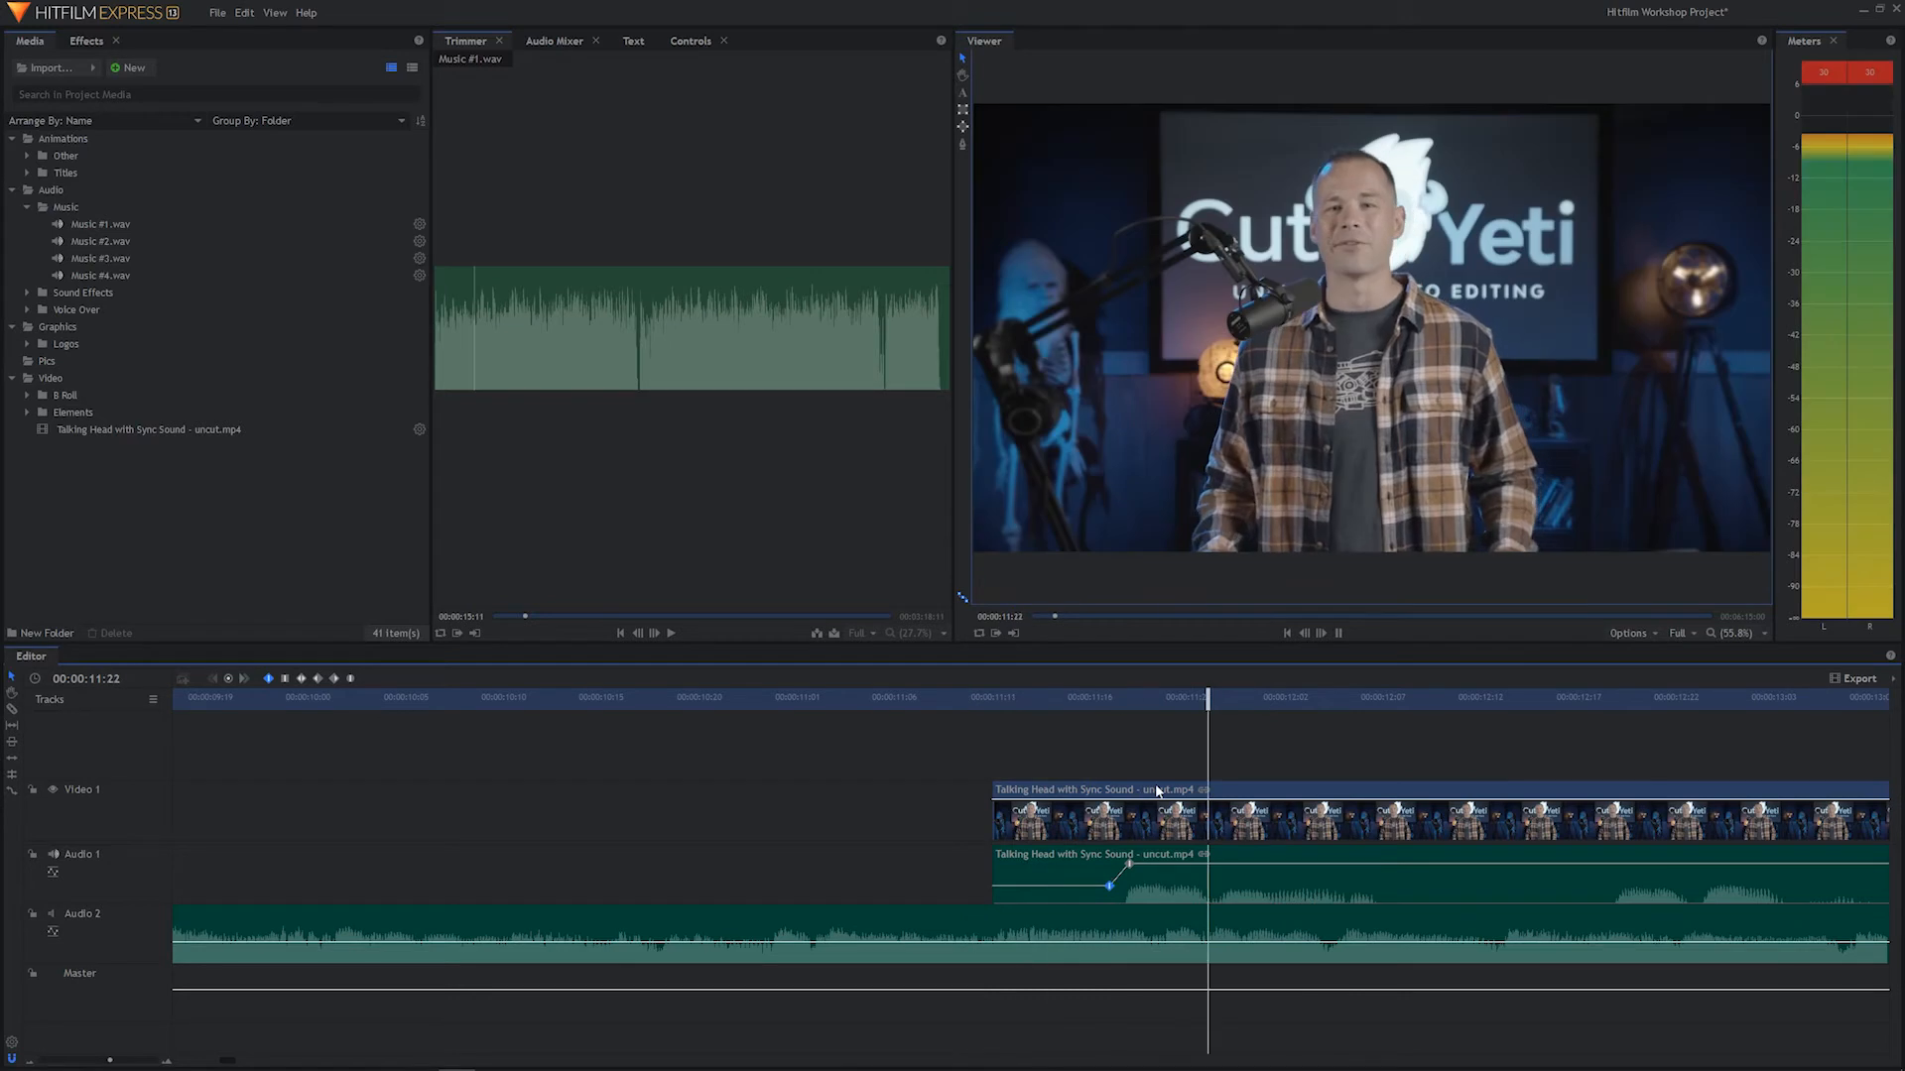
key("space")
Try raising the keyframe at 00:00:11:17 to just below the next keyframe's level, and undo the last three level adjustments
mouse_move(1109, 887)
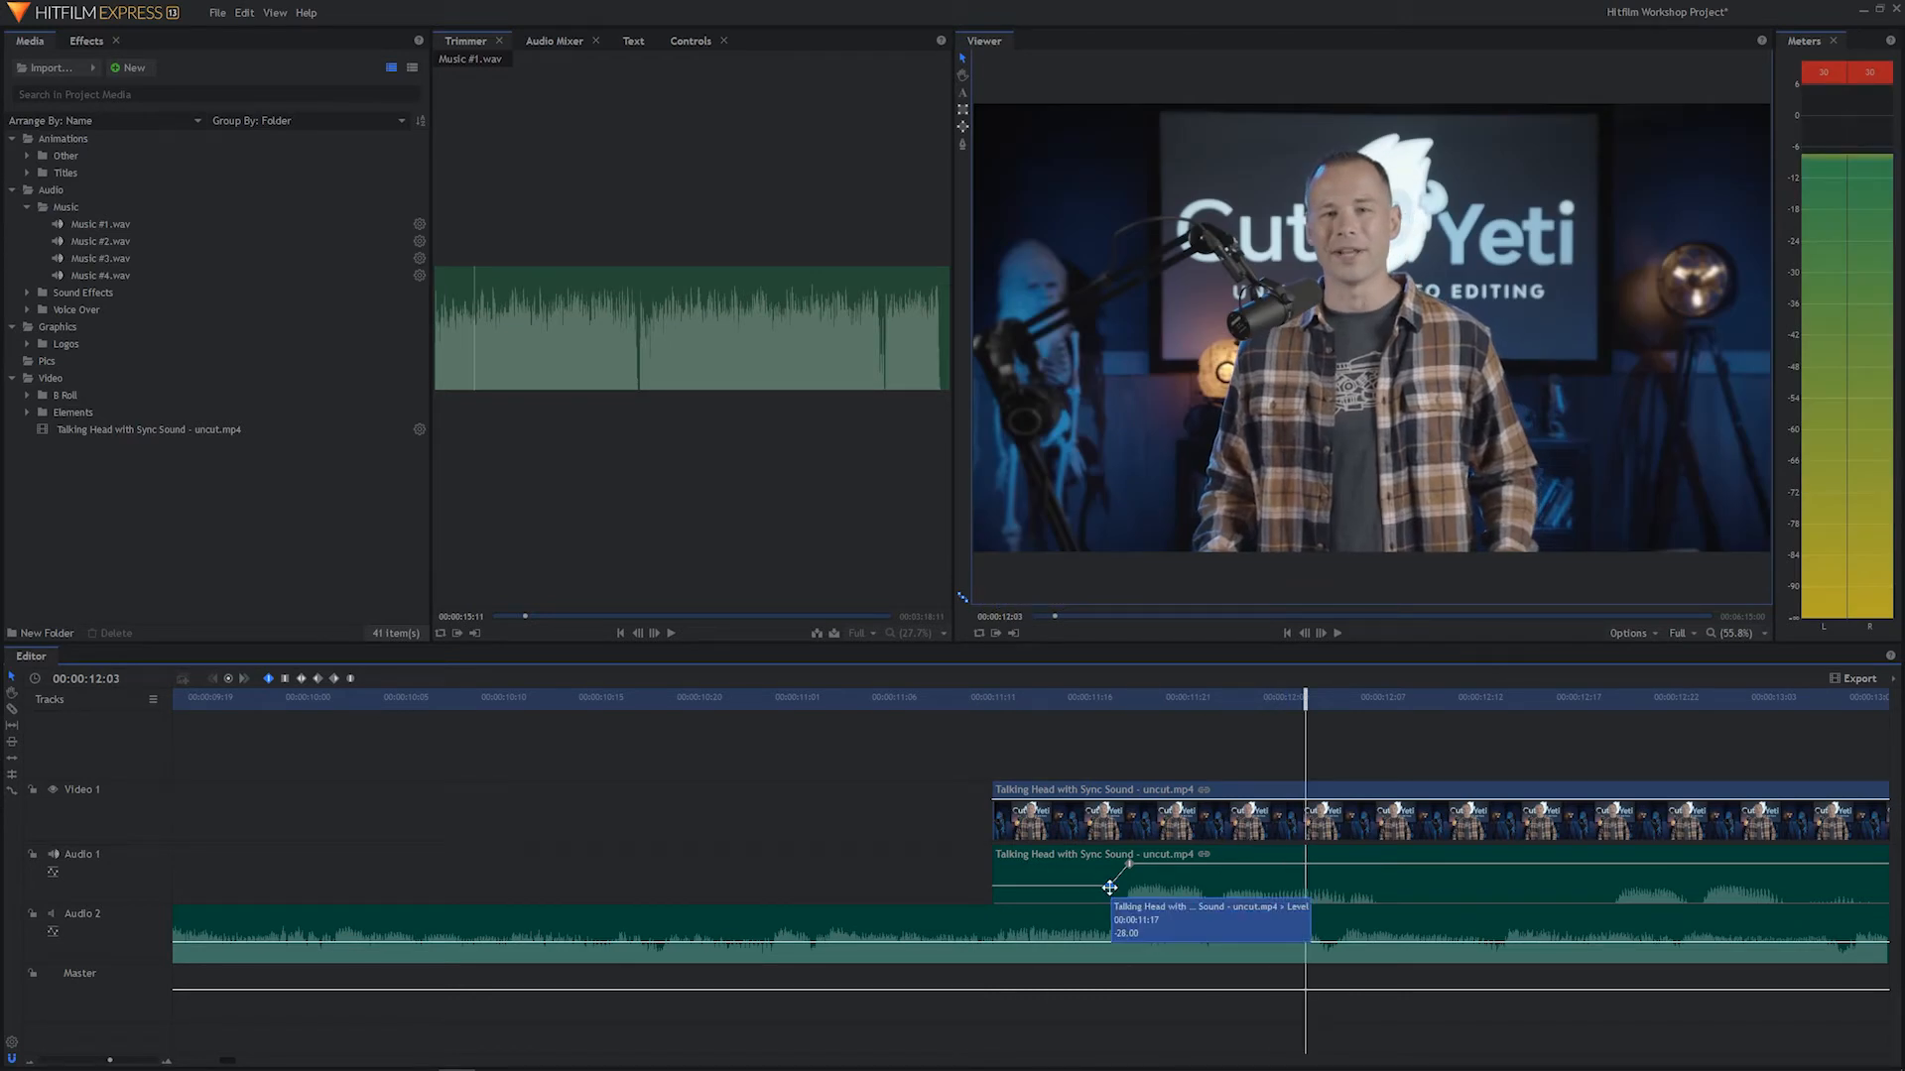
left_click_drag(1109, 887, 1109, 870)
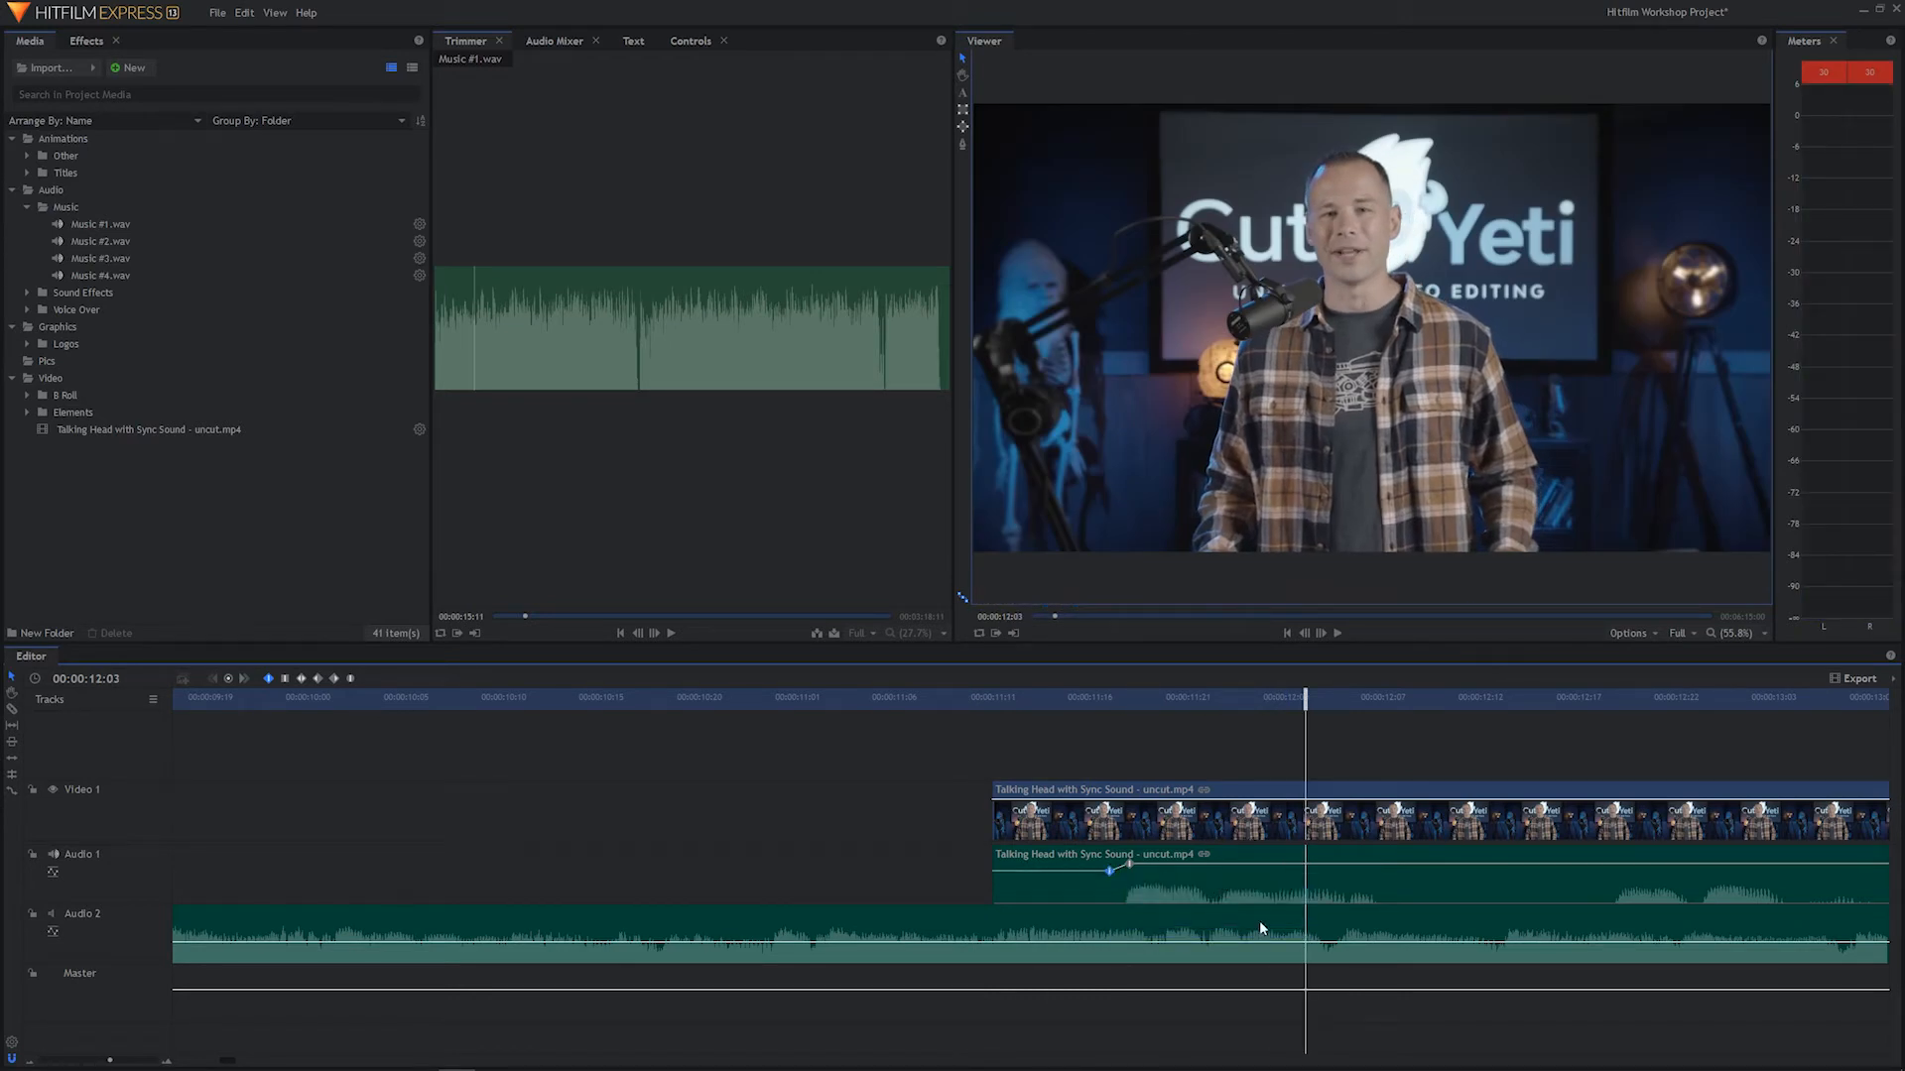
key("ctrl+z")
key("ctrl+z")
key("ctrl+z")
left_click(803, 692)
key("space")
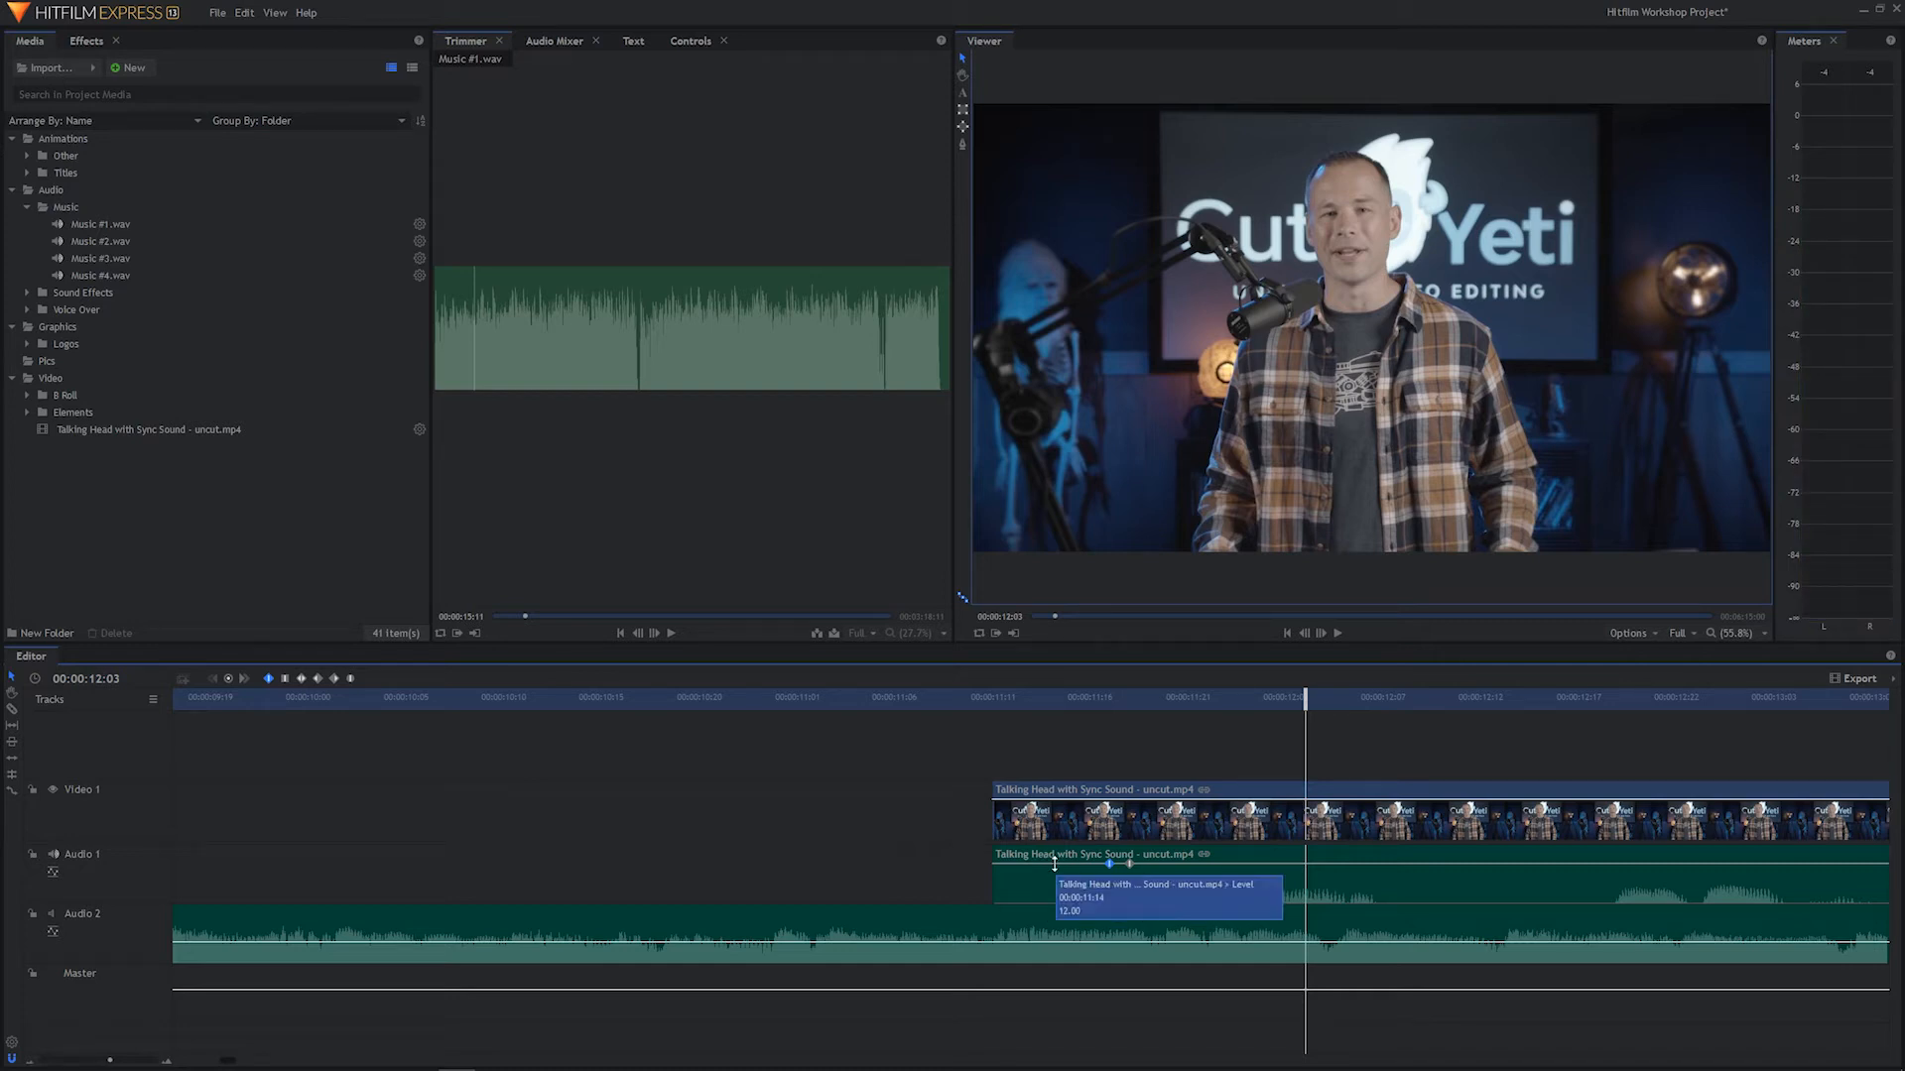
Add a level keyframe at 00:00:11:14 on the talking head audio, lower it to -60, and play the fade-in
left_click(1054, 863)
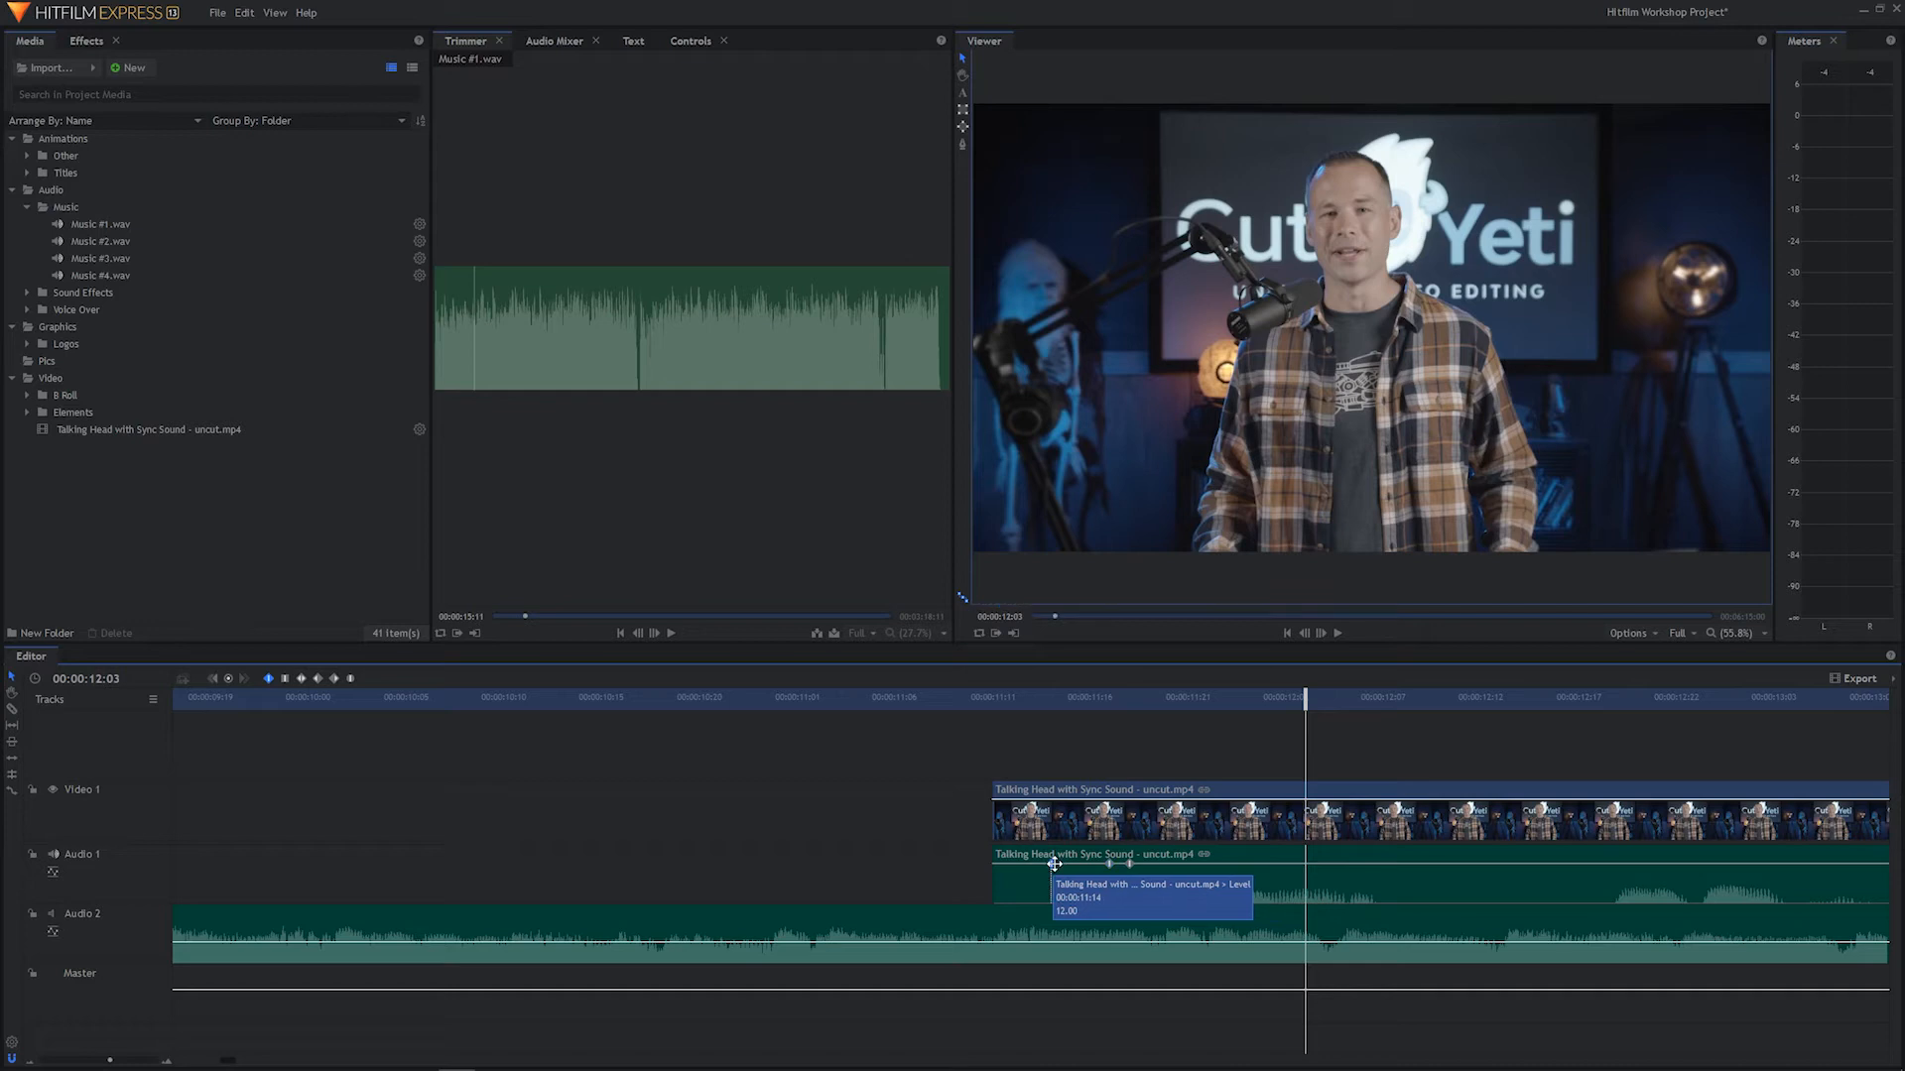
left_click_drag(1053, 863, 1052, 902)
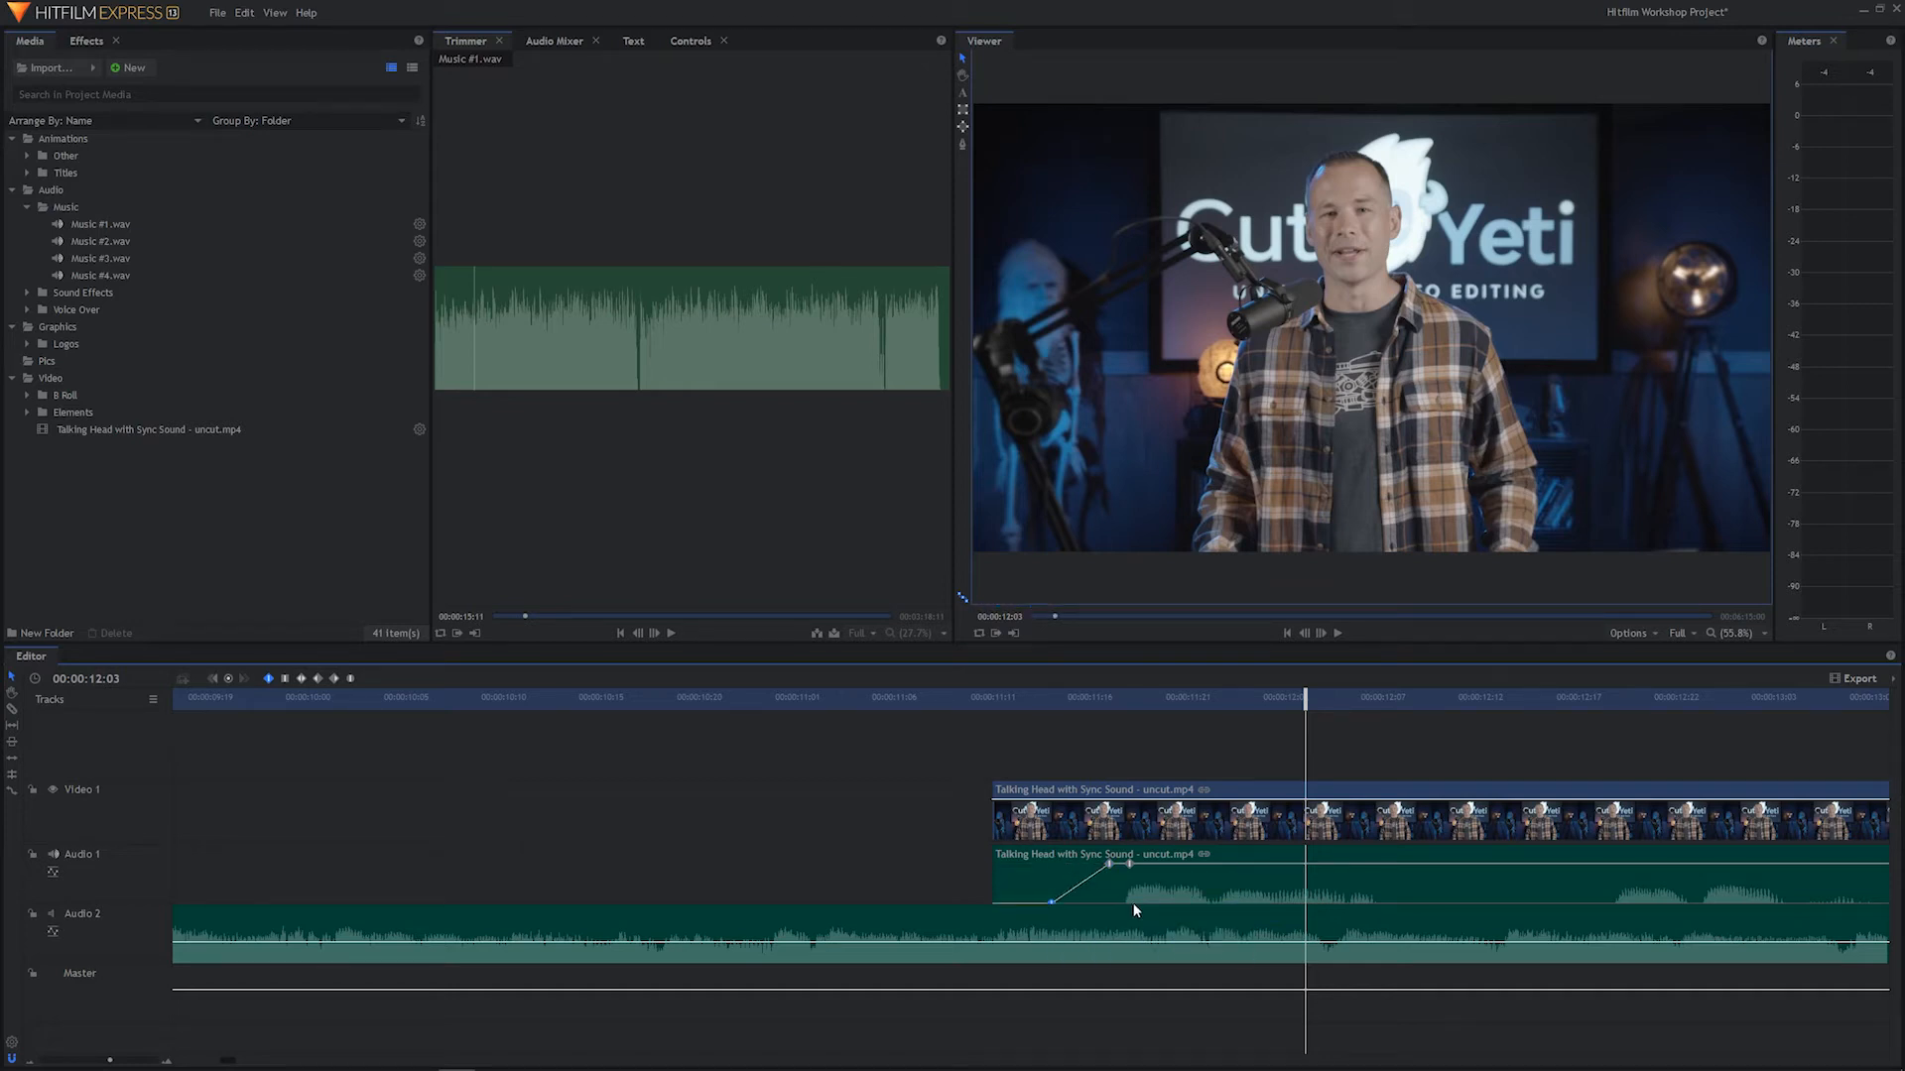
left_click(640, 699)
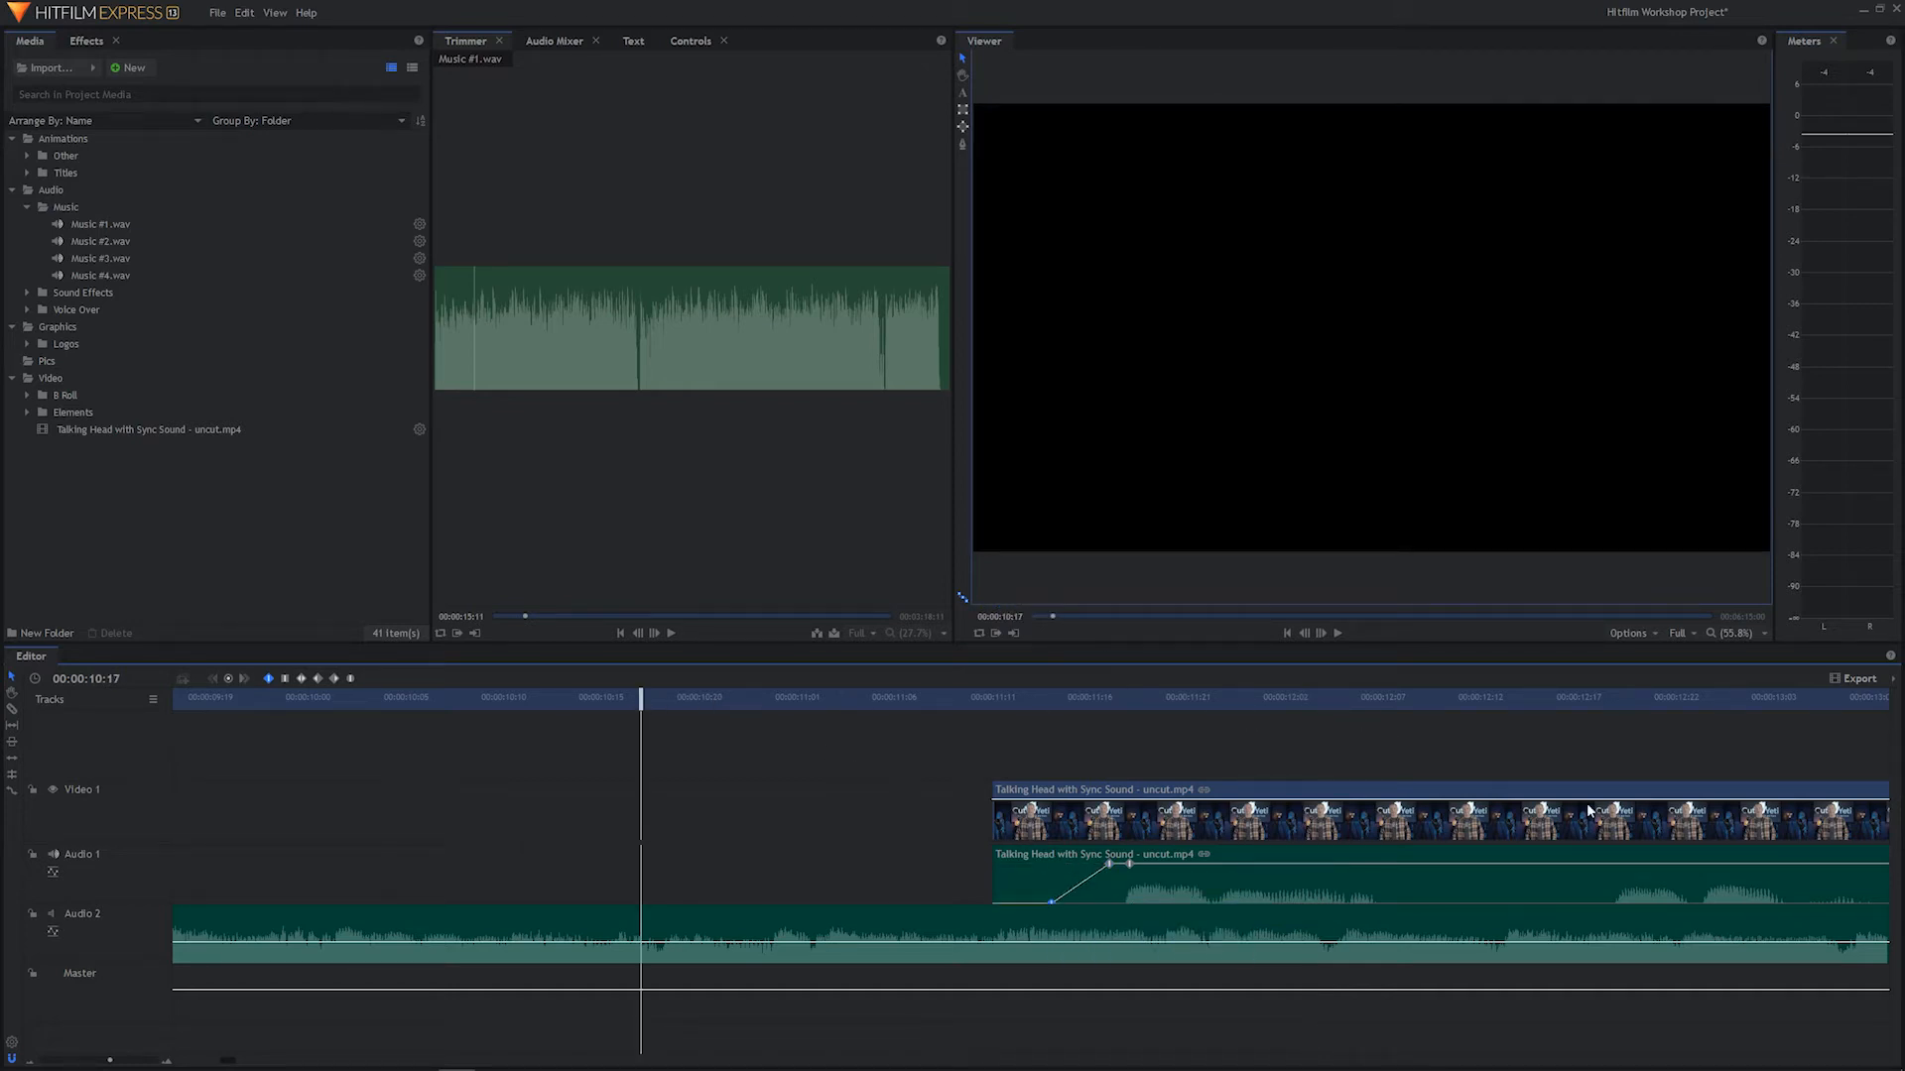
key("space")
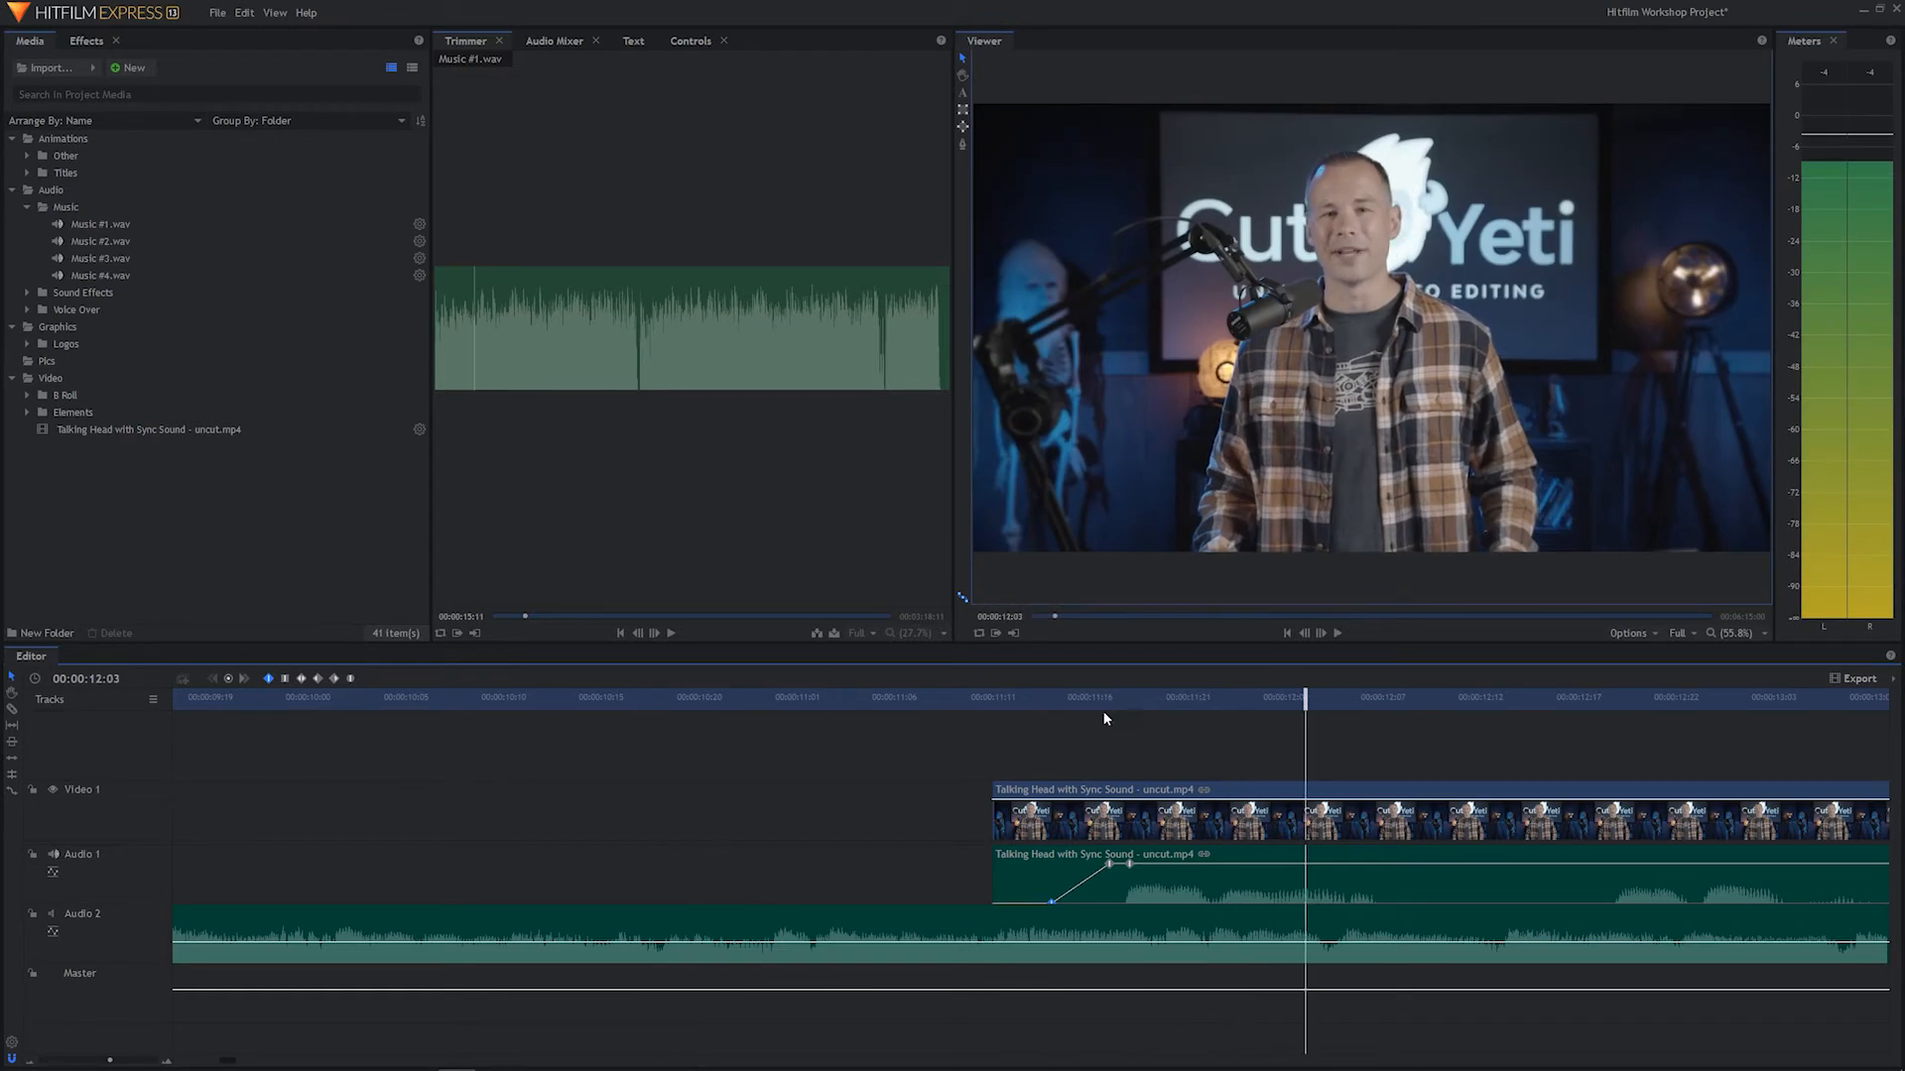
Move the level keyframe at 00:00:11:17 one frame earlier and slightly lower to bend the fade-in, and play it
left_click_drag(1108, 863, 1090, 874)
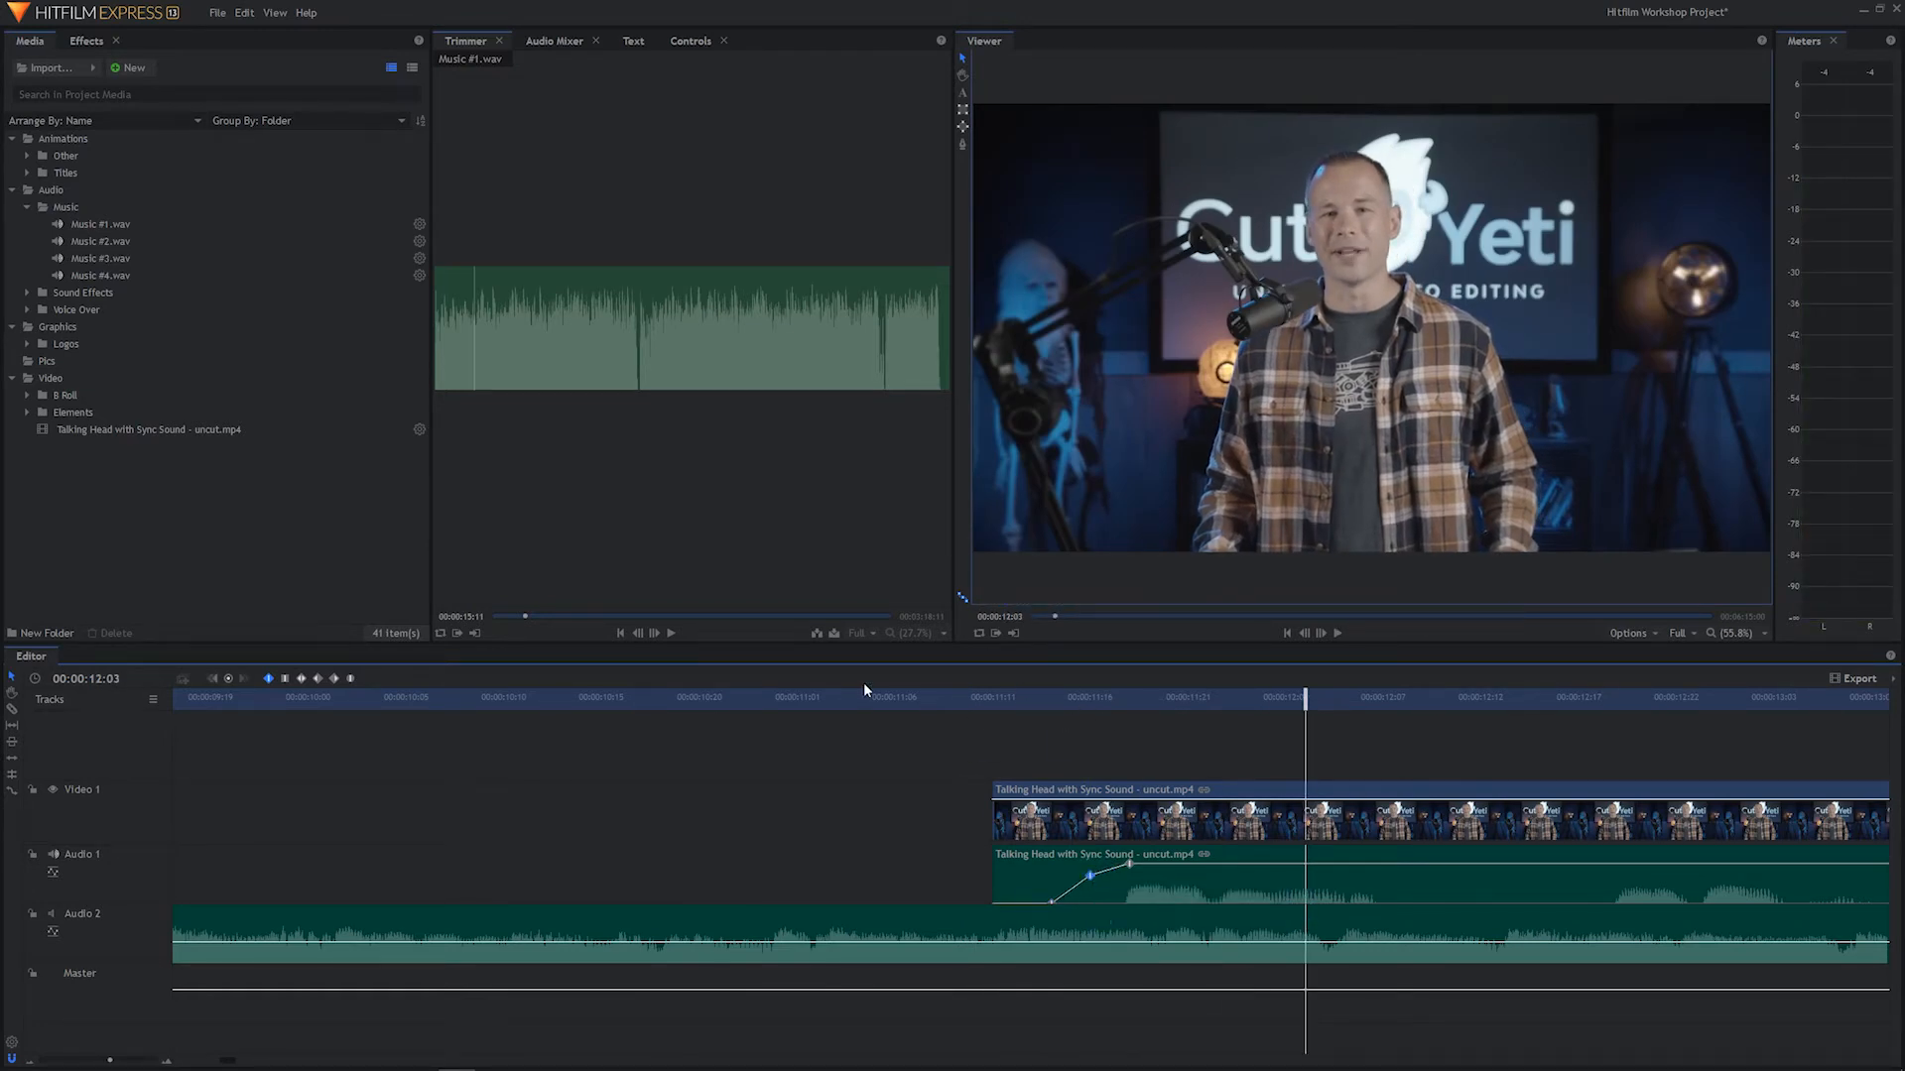
left_click(835, 697)
key("space")
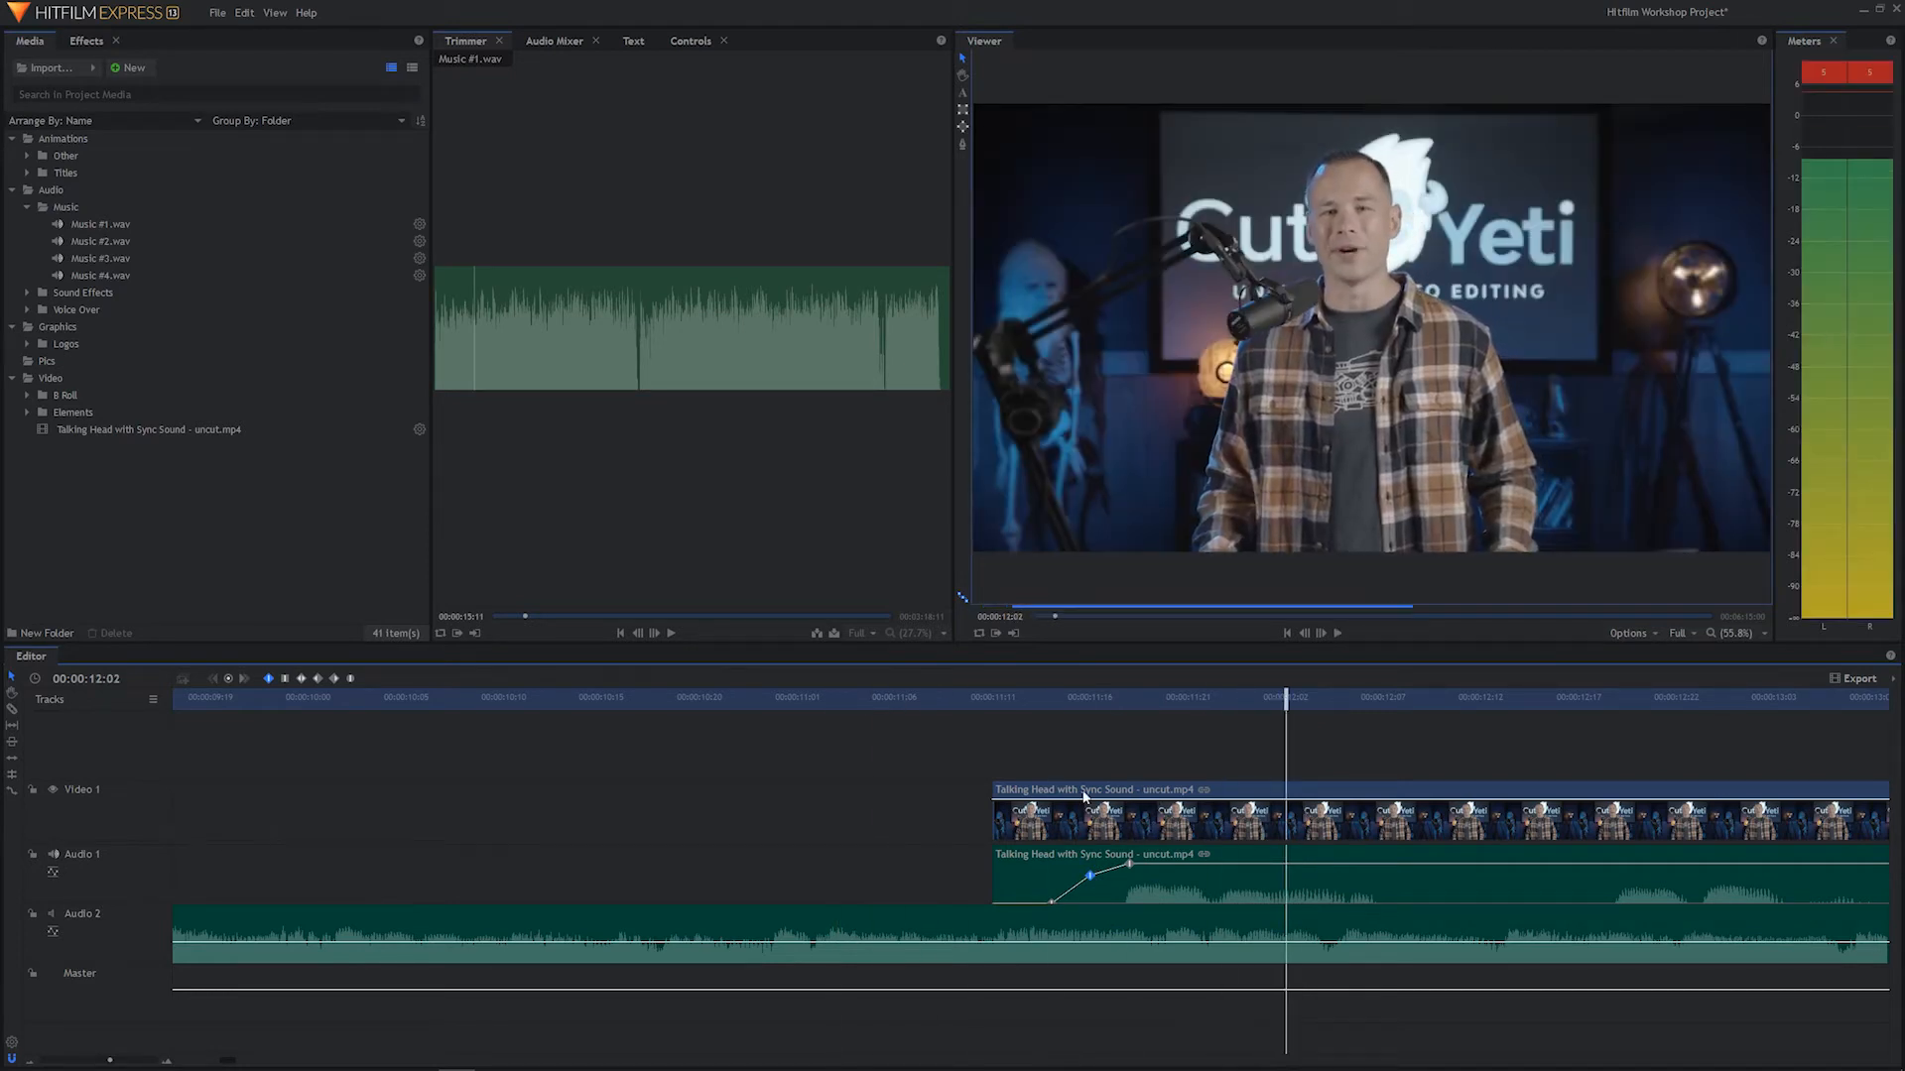
left_click(1110, 698)
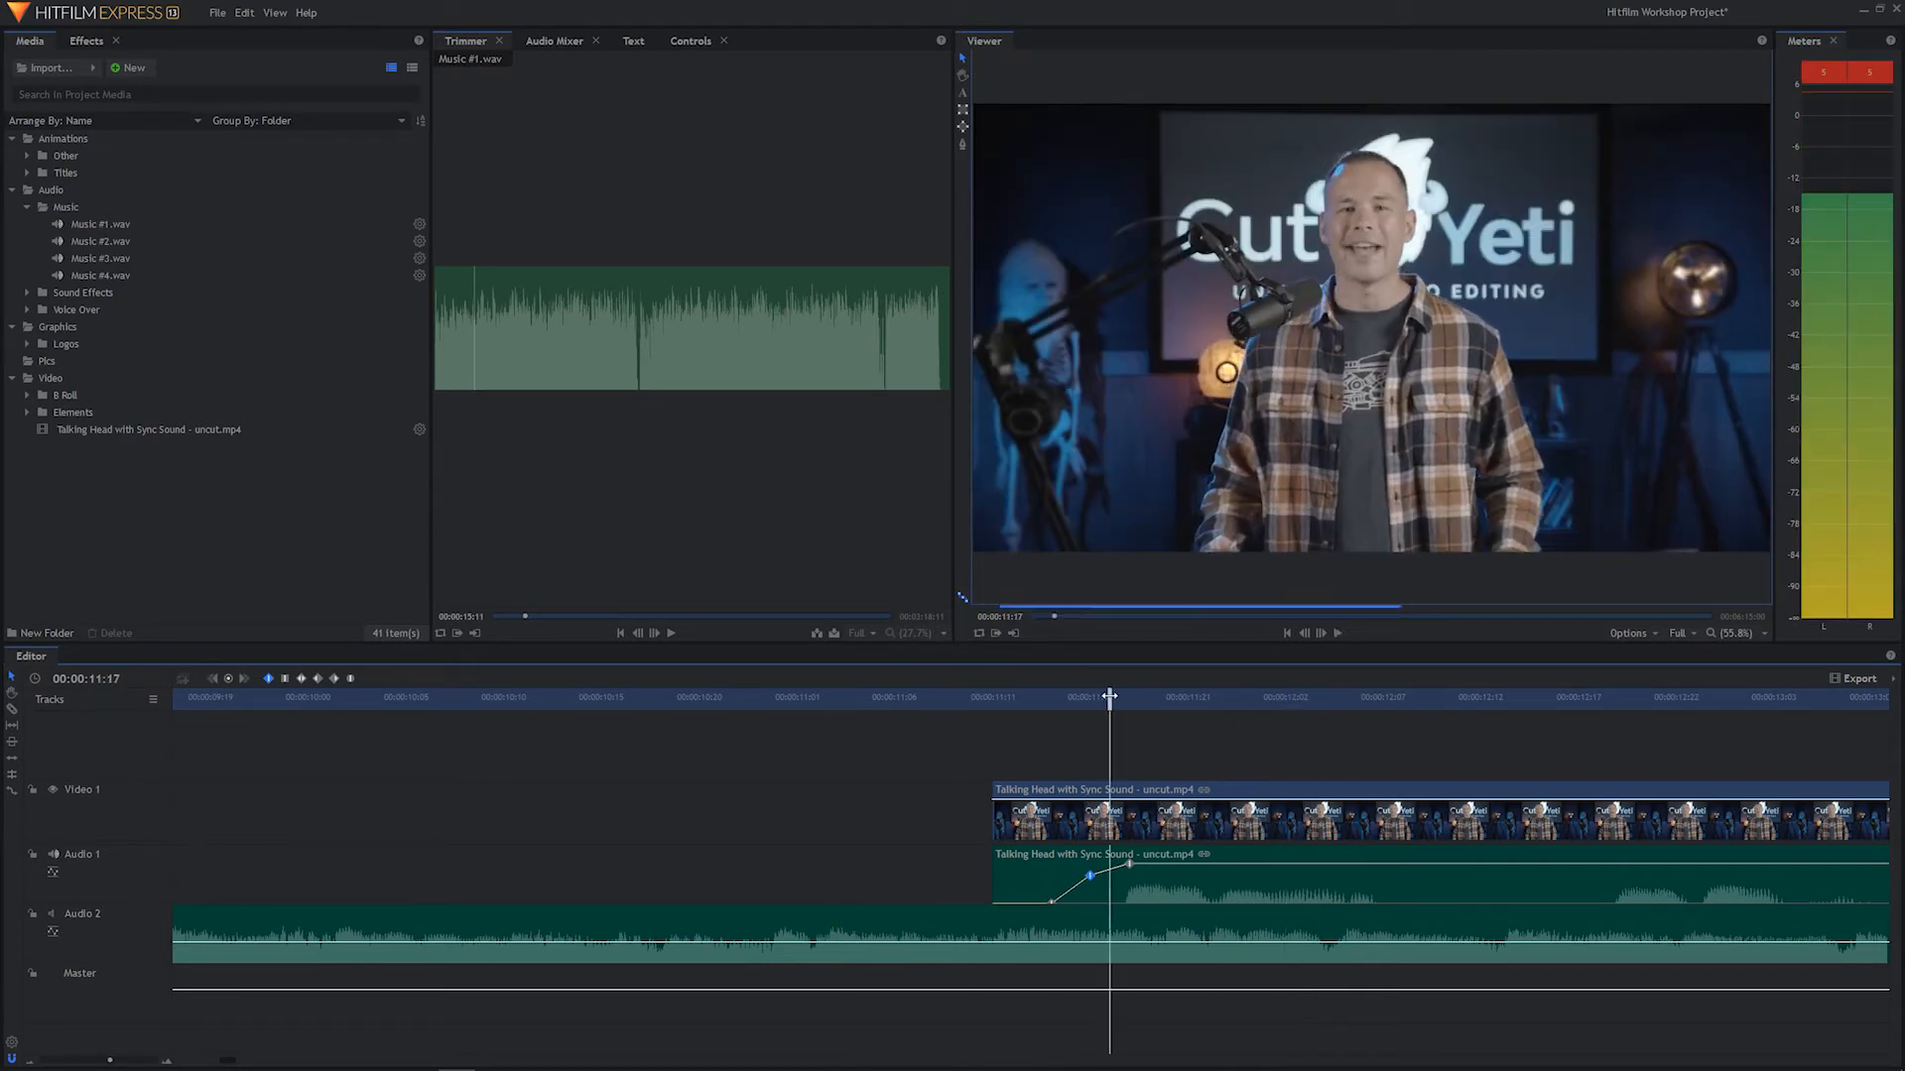
Add a level keyframe at 00:00:11:22, lower the one at 00:00:11:18 slightly, and play the first word
left_click(1207, 863)
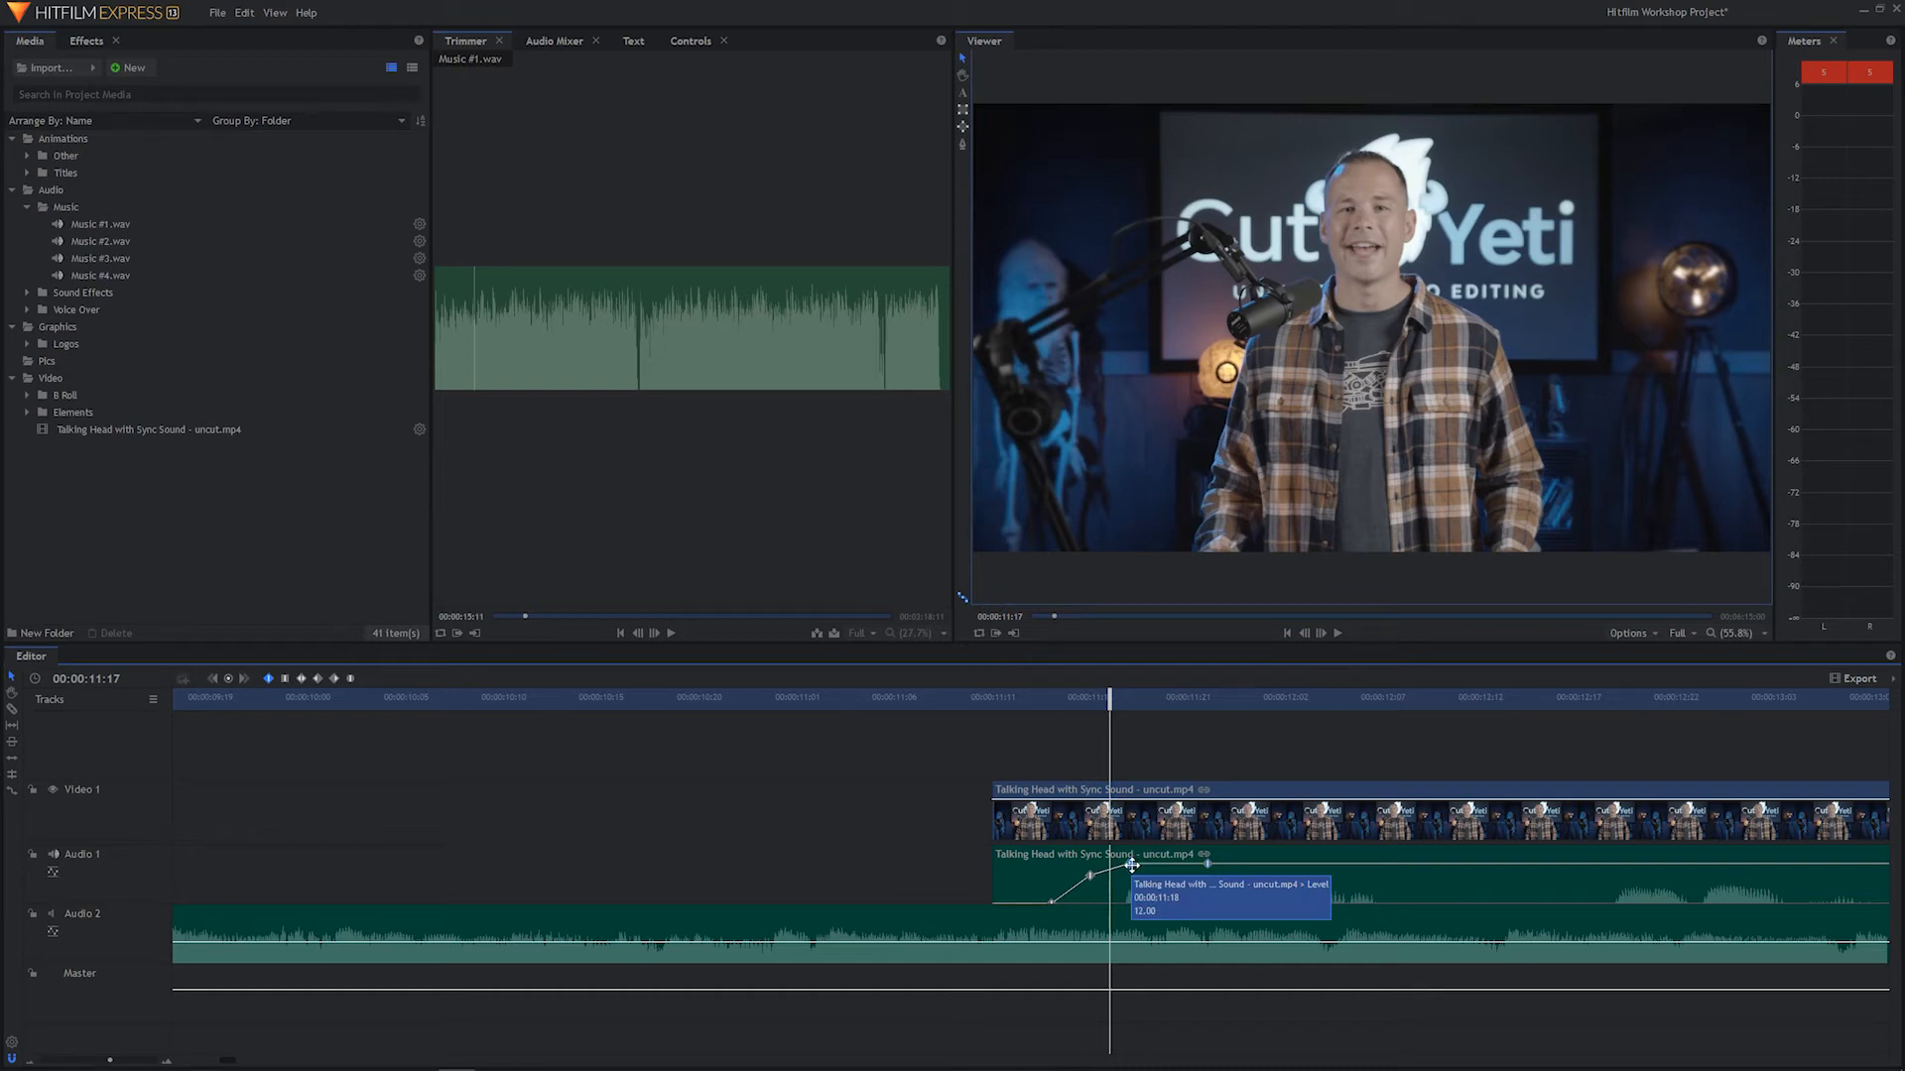
left_click_drag(1131, 865, 1131, 872)
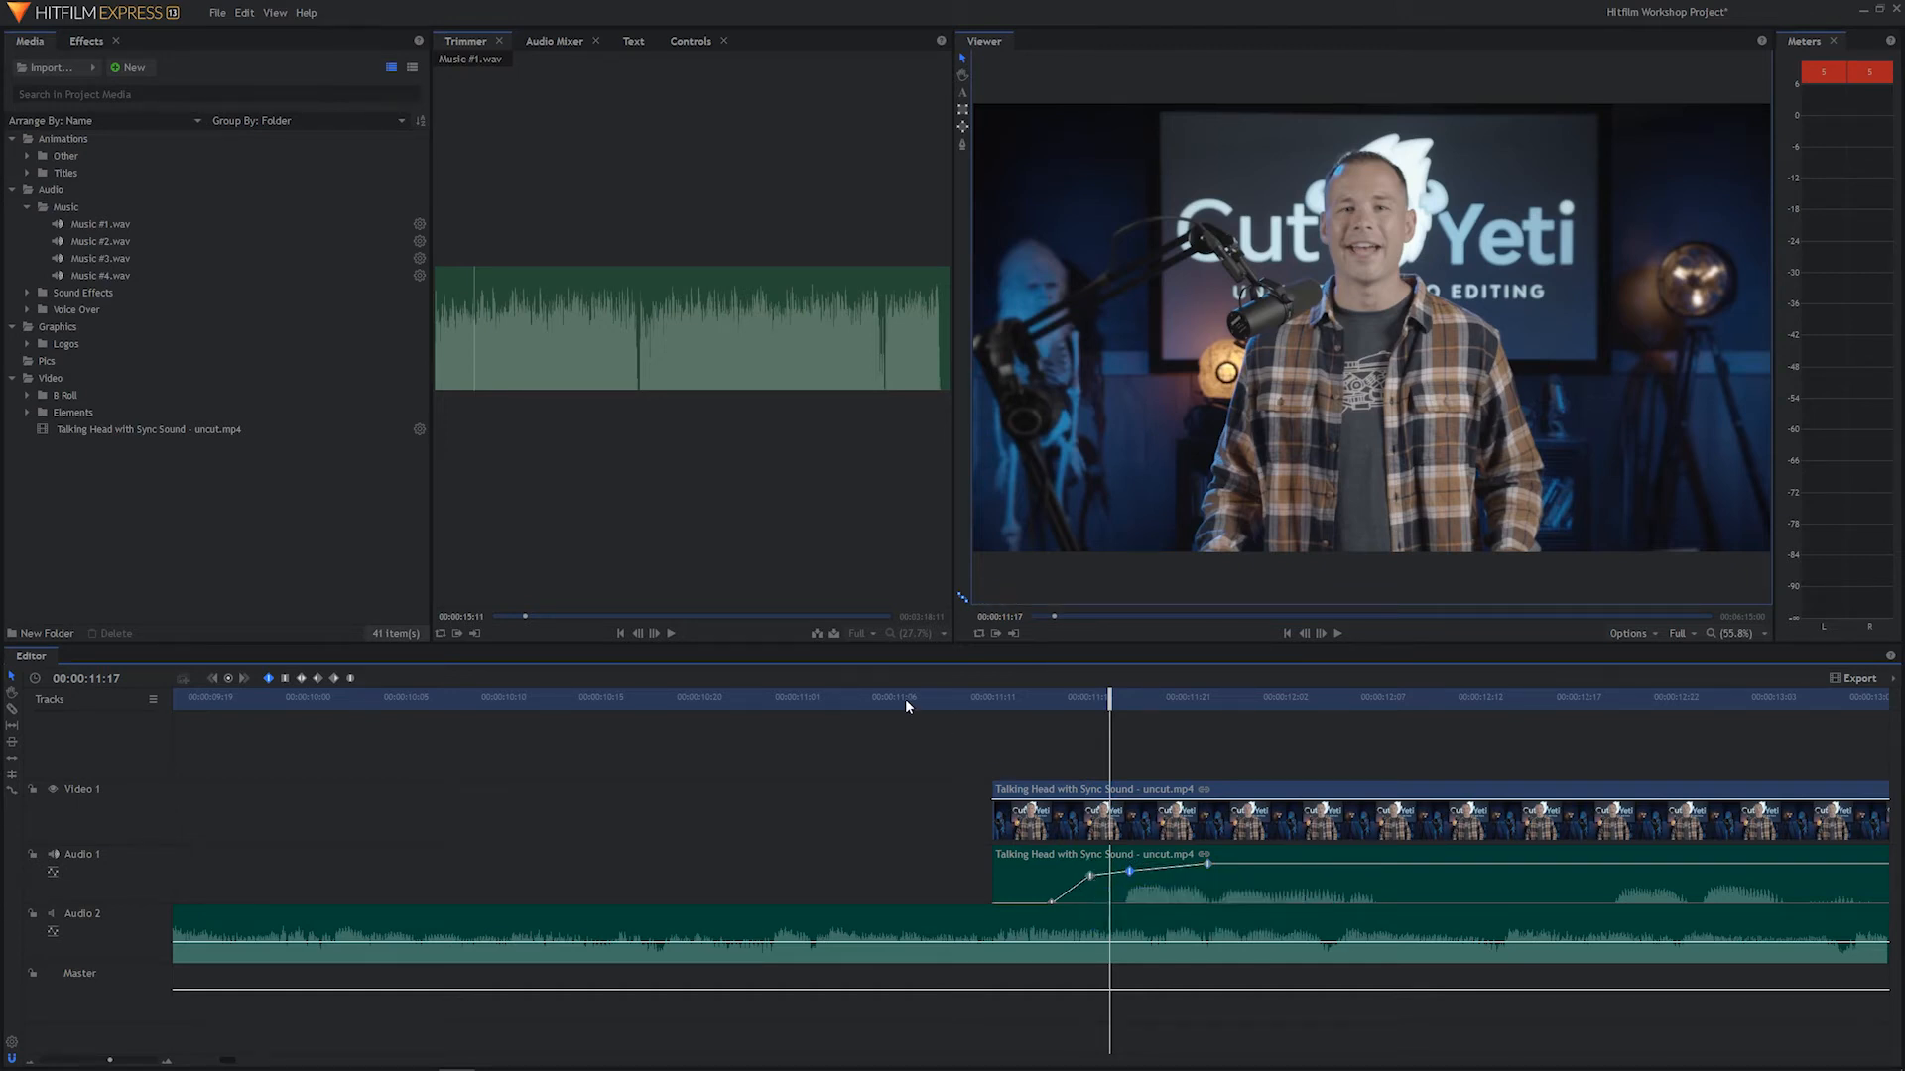
left_click(835, 698)
key("space")
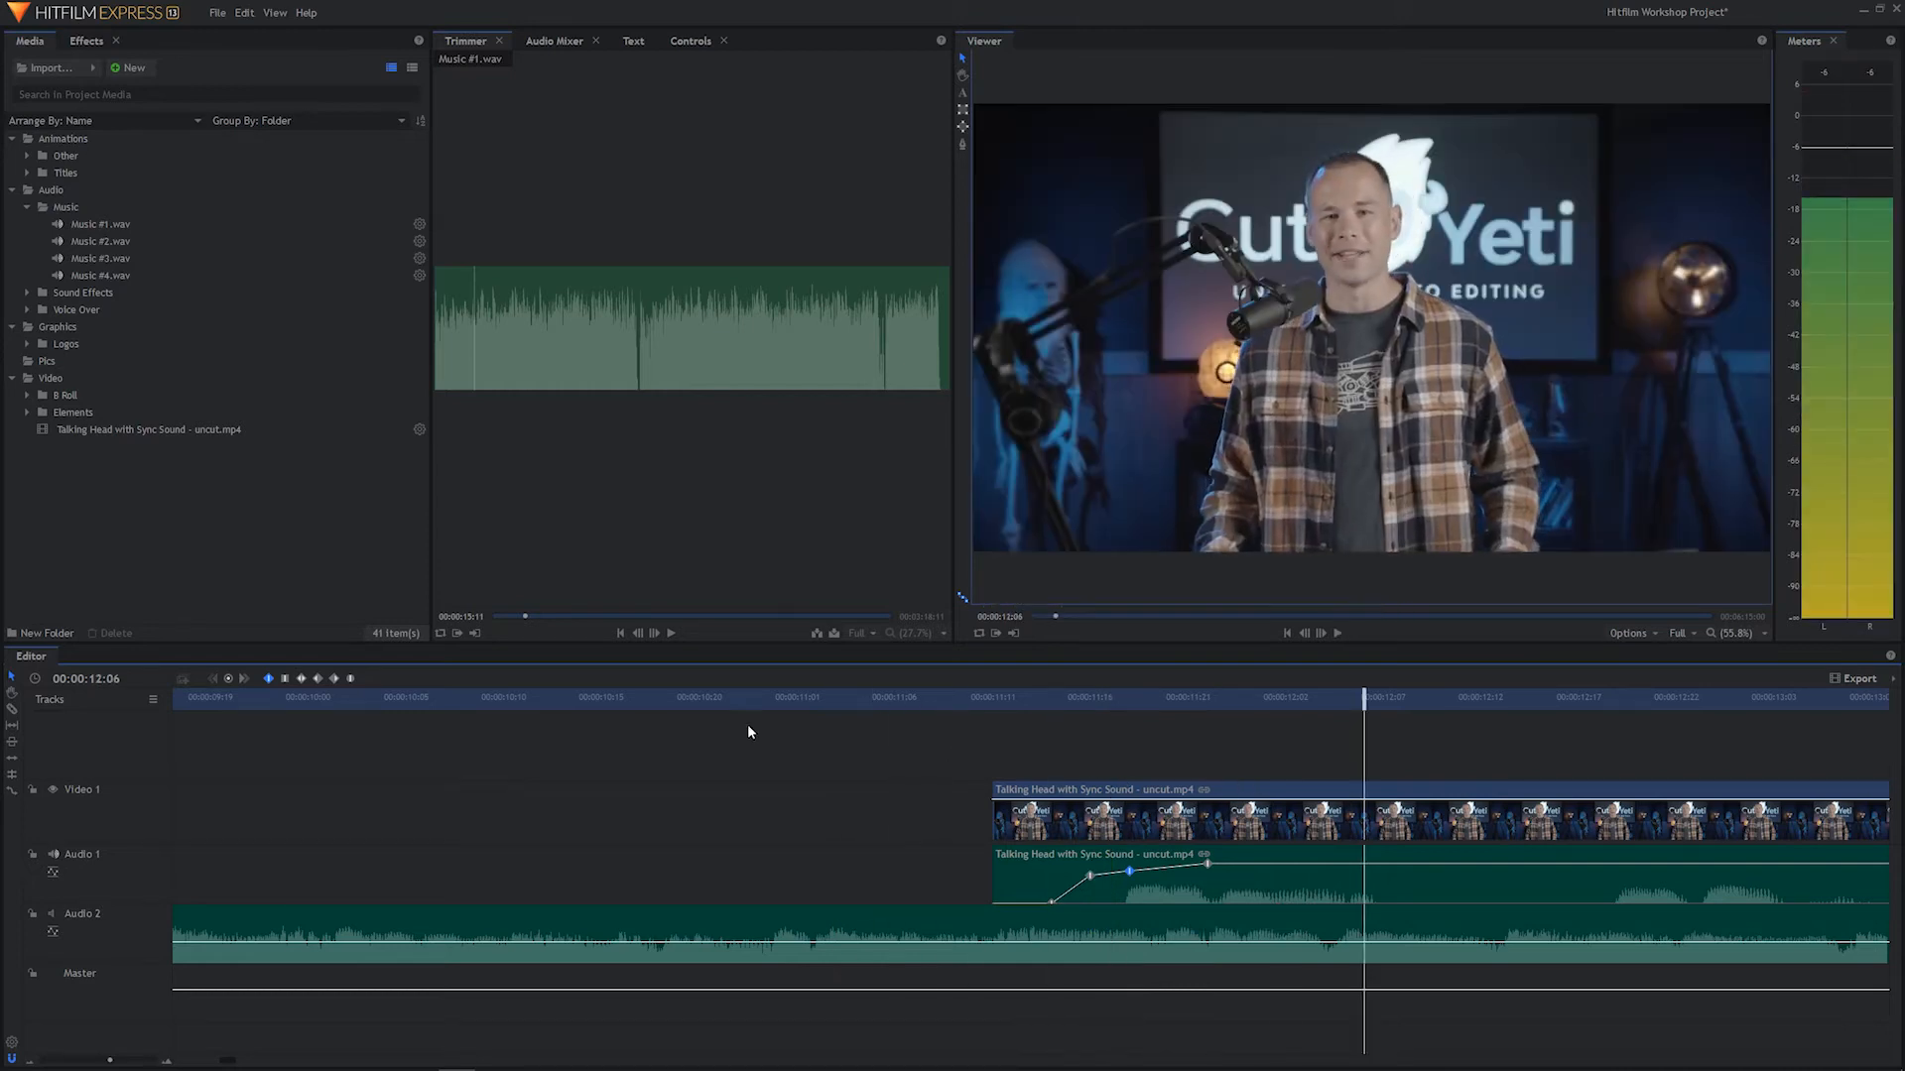
left_click(659, 699)
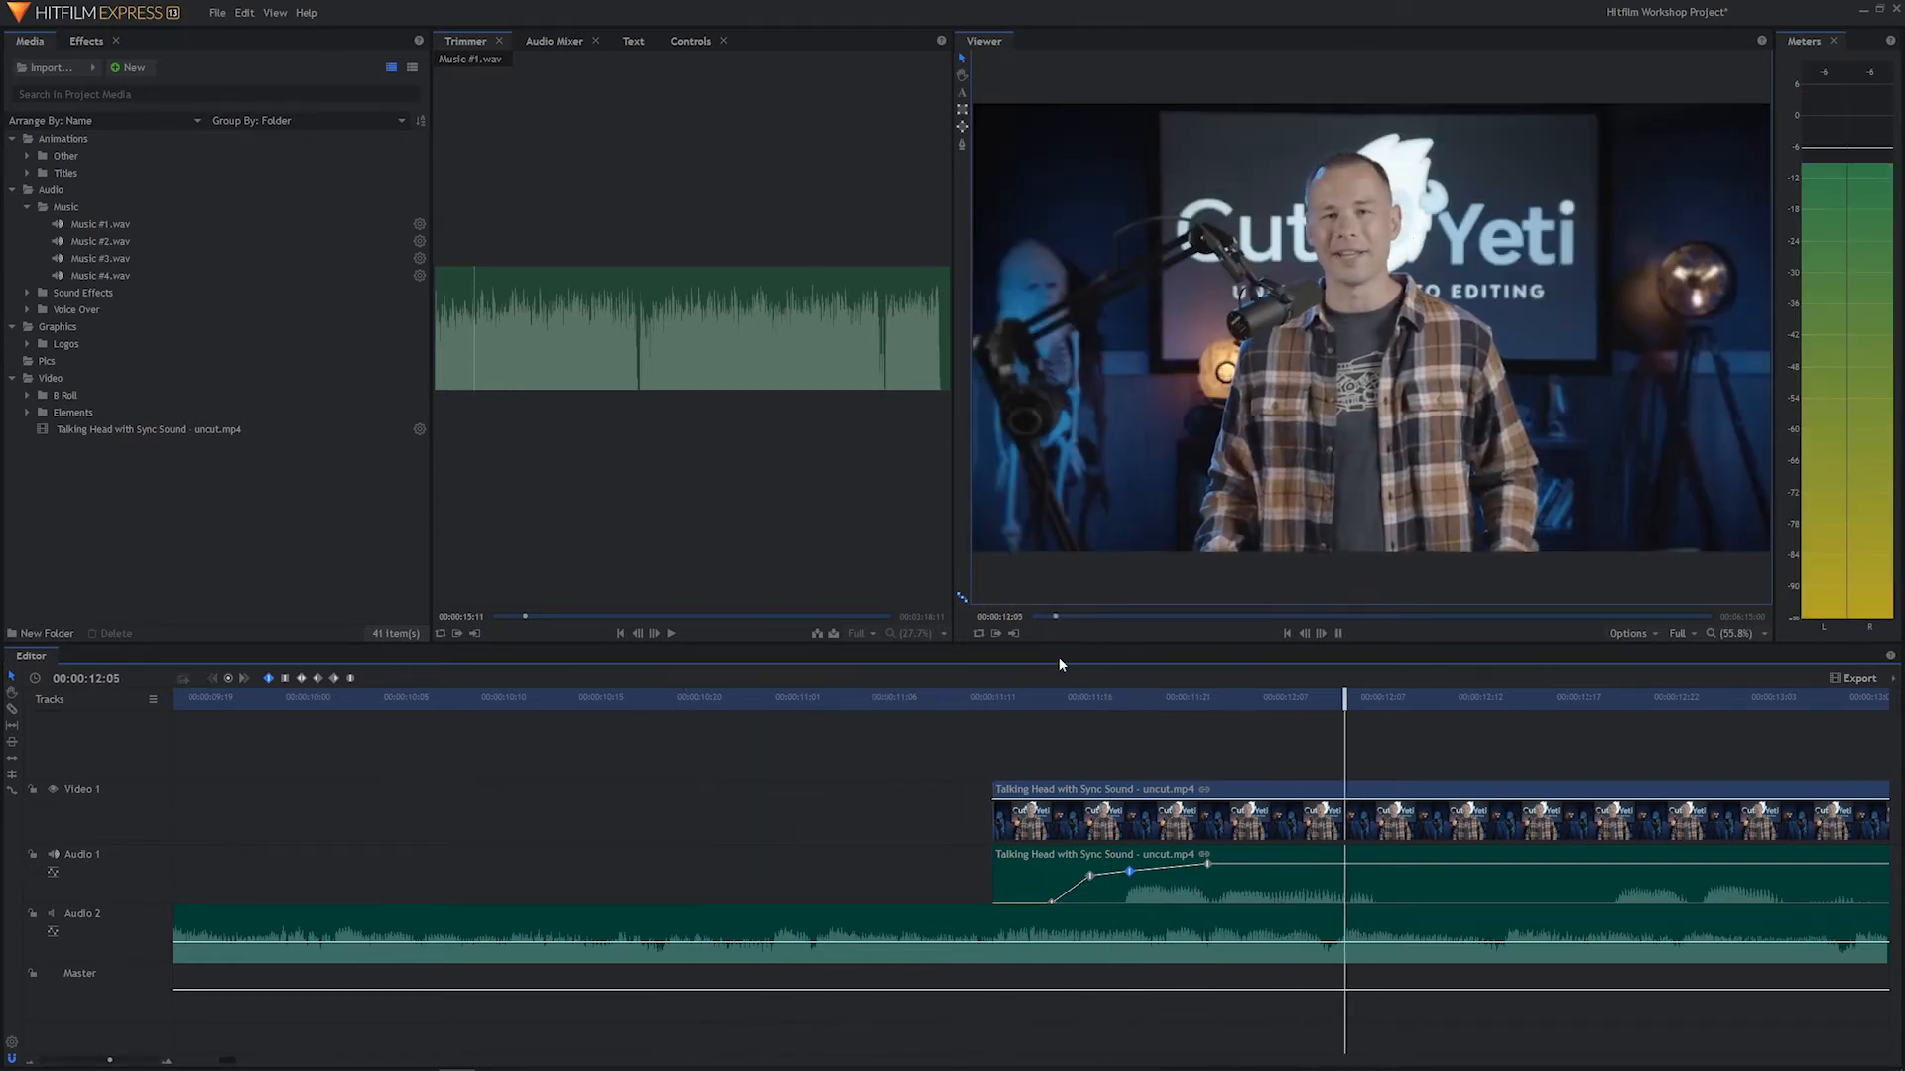
key("space")
Move the last level keyframe to 00:00:12:04 at 12.00 and play the longer ramp
left_click(1207, 863)
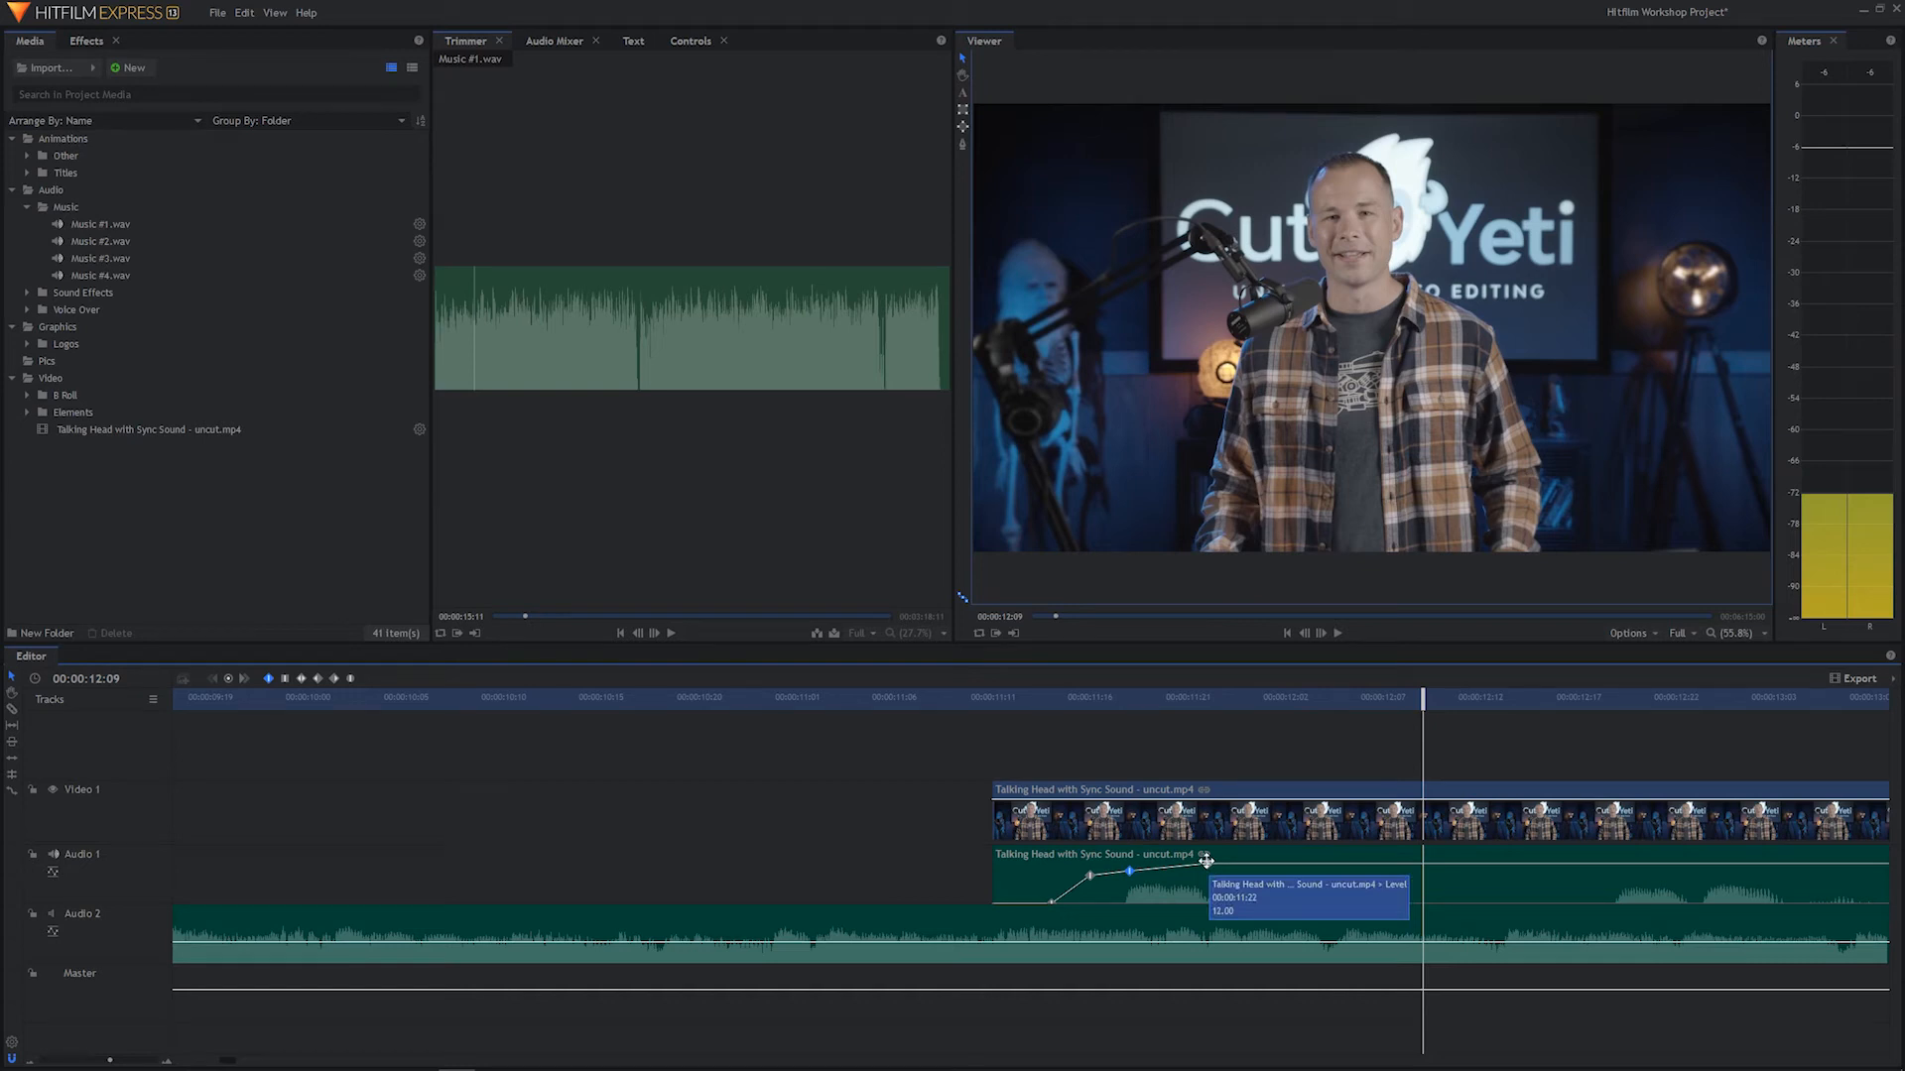
left_click_drag(1209, 859, 1317, 846)
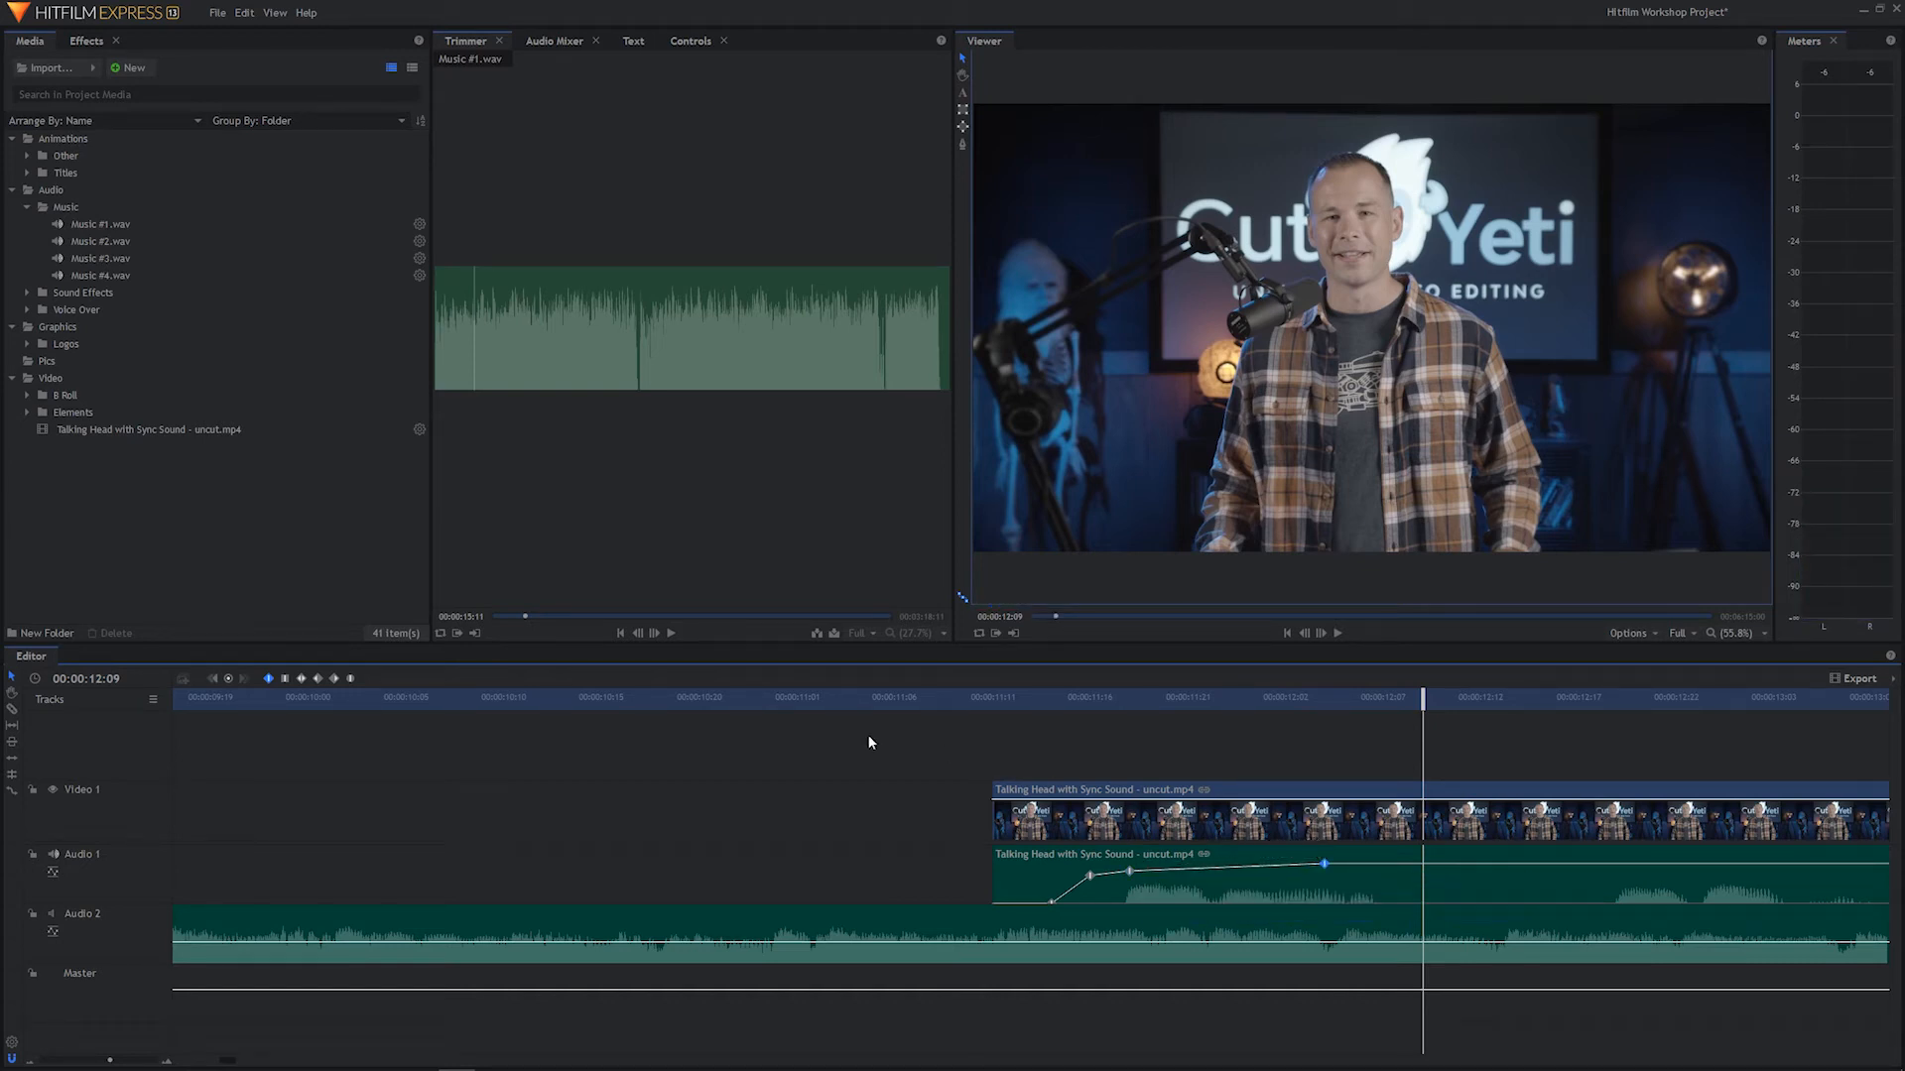
left_click(676, 699)
key("space")
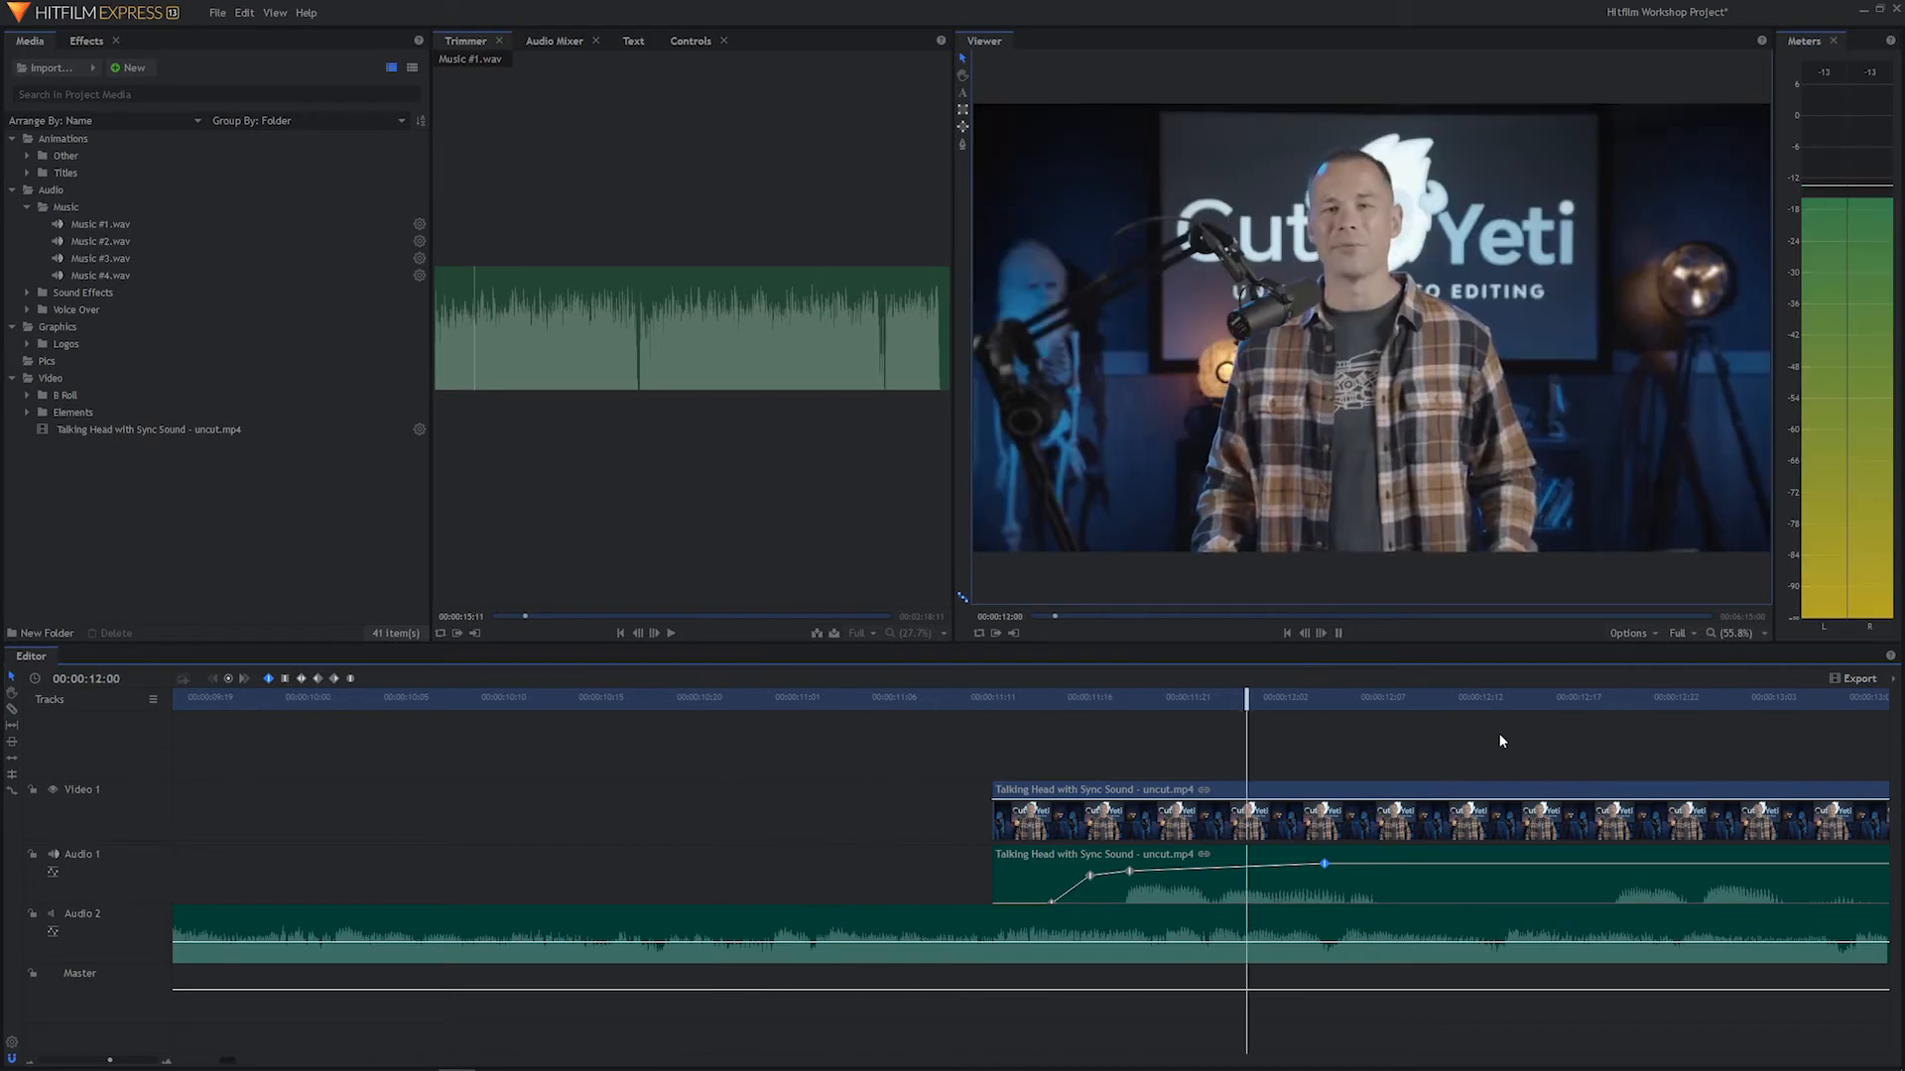
key("space")
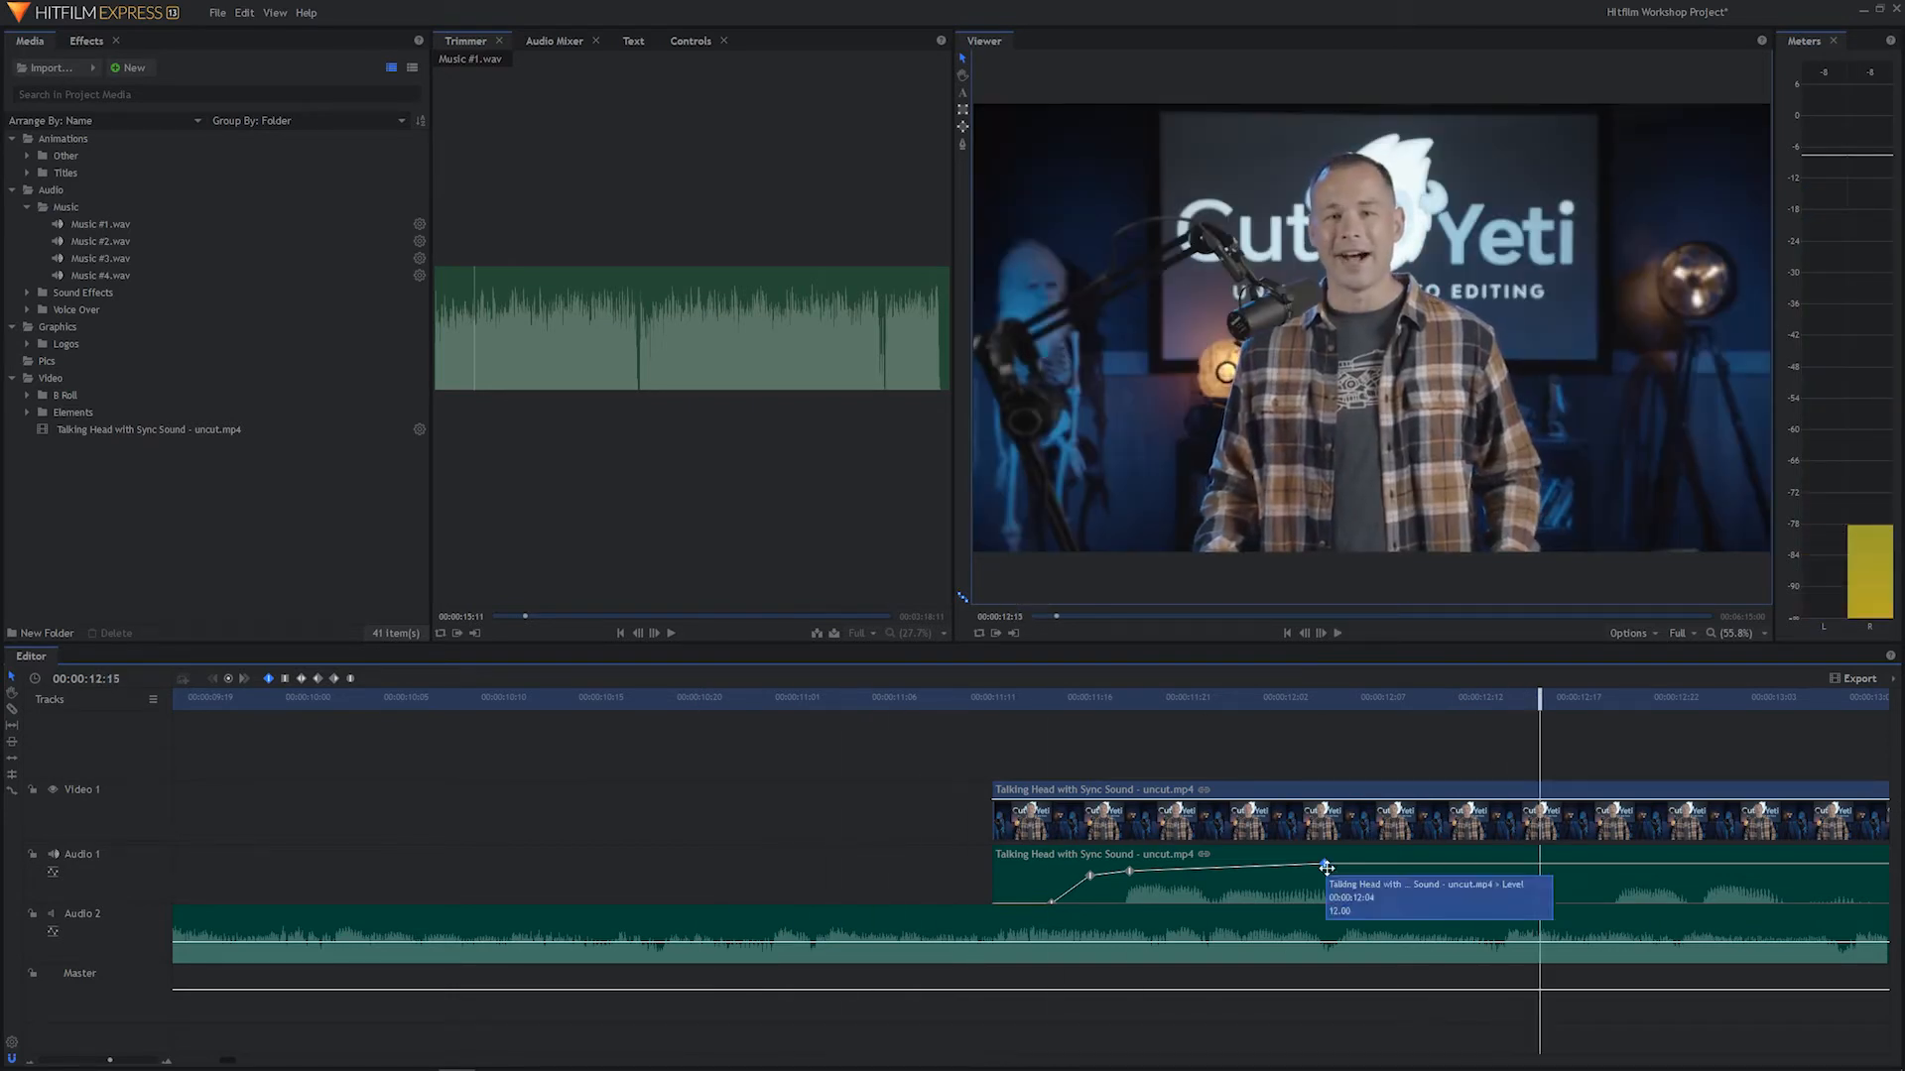
Move the last level keyframe to 00:00:12:07 at 12.00 and play the fade-in
left_click_drag(1326, 864, 1383, 864)
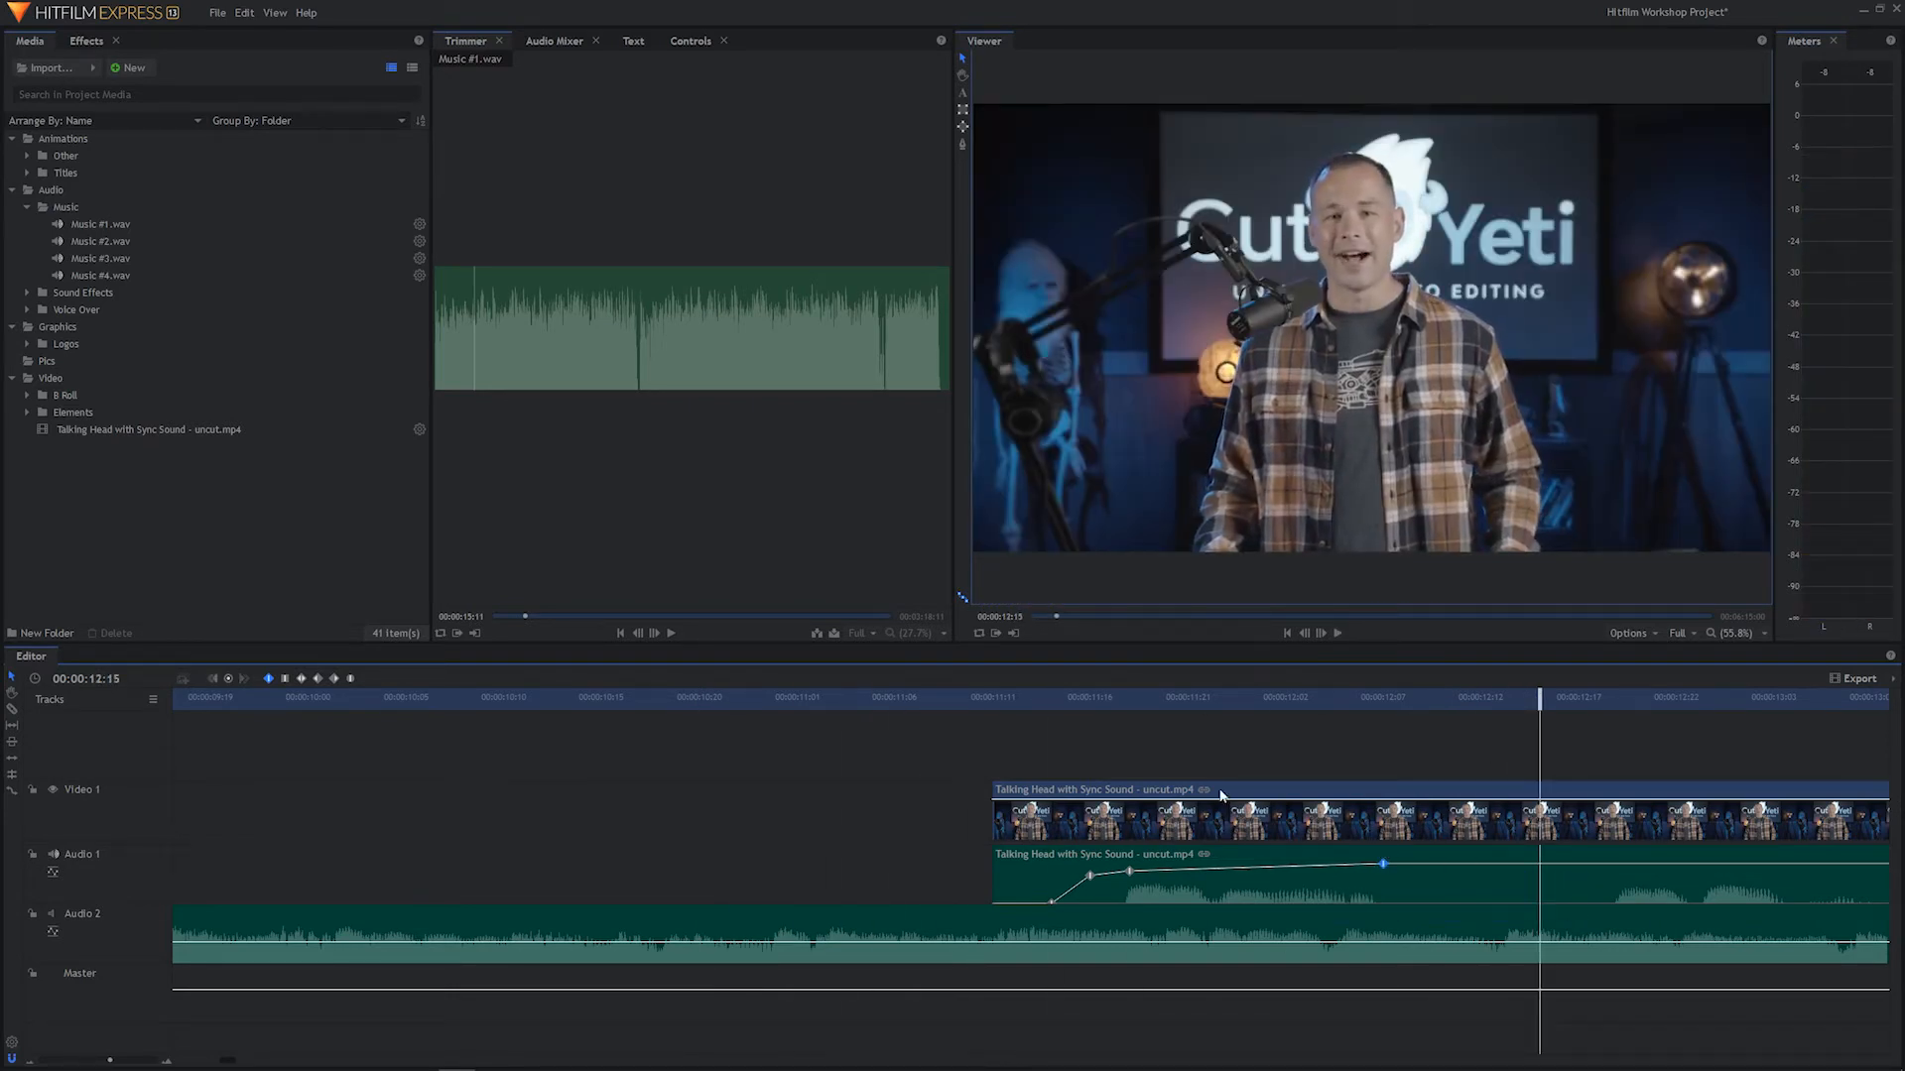
left_click(697, 699)
key("space")
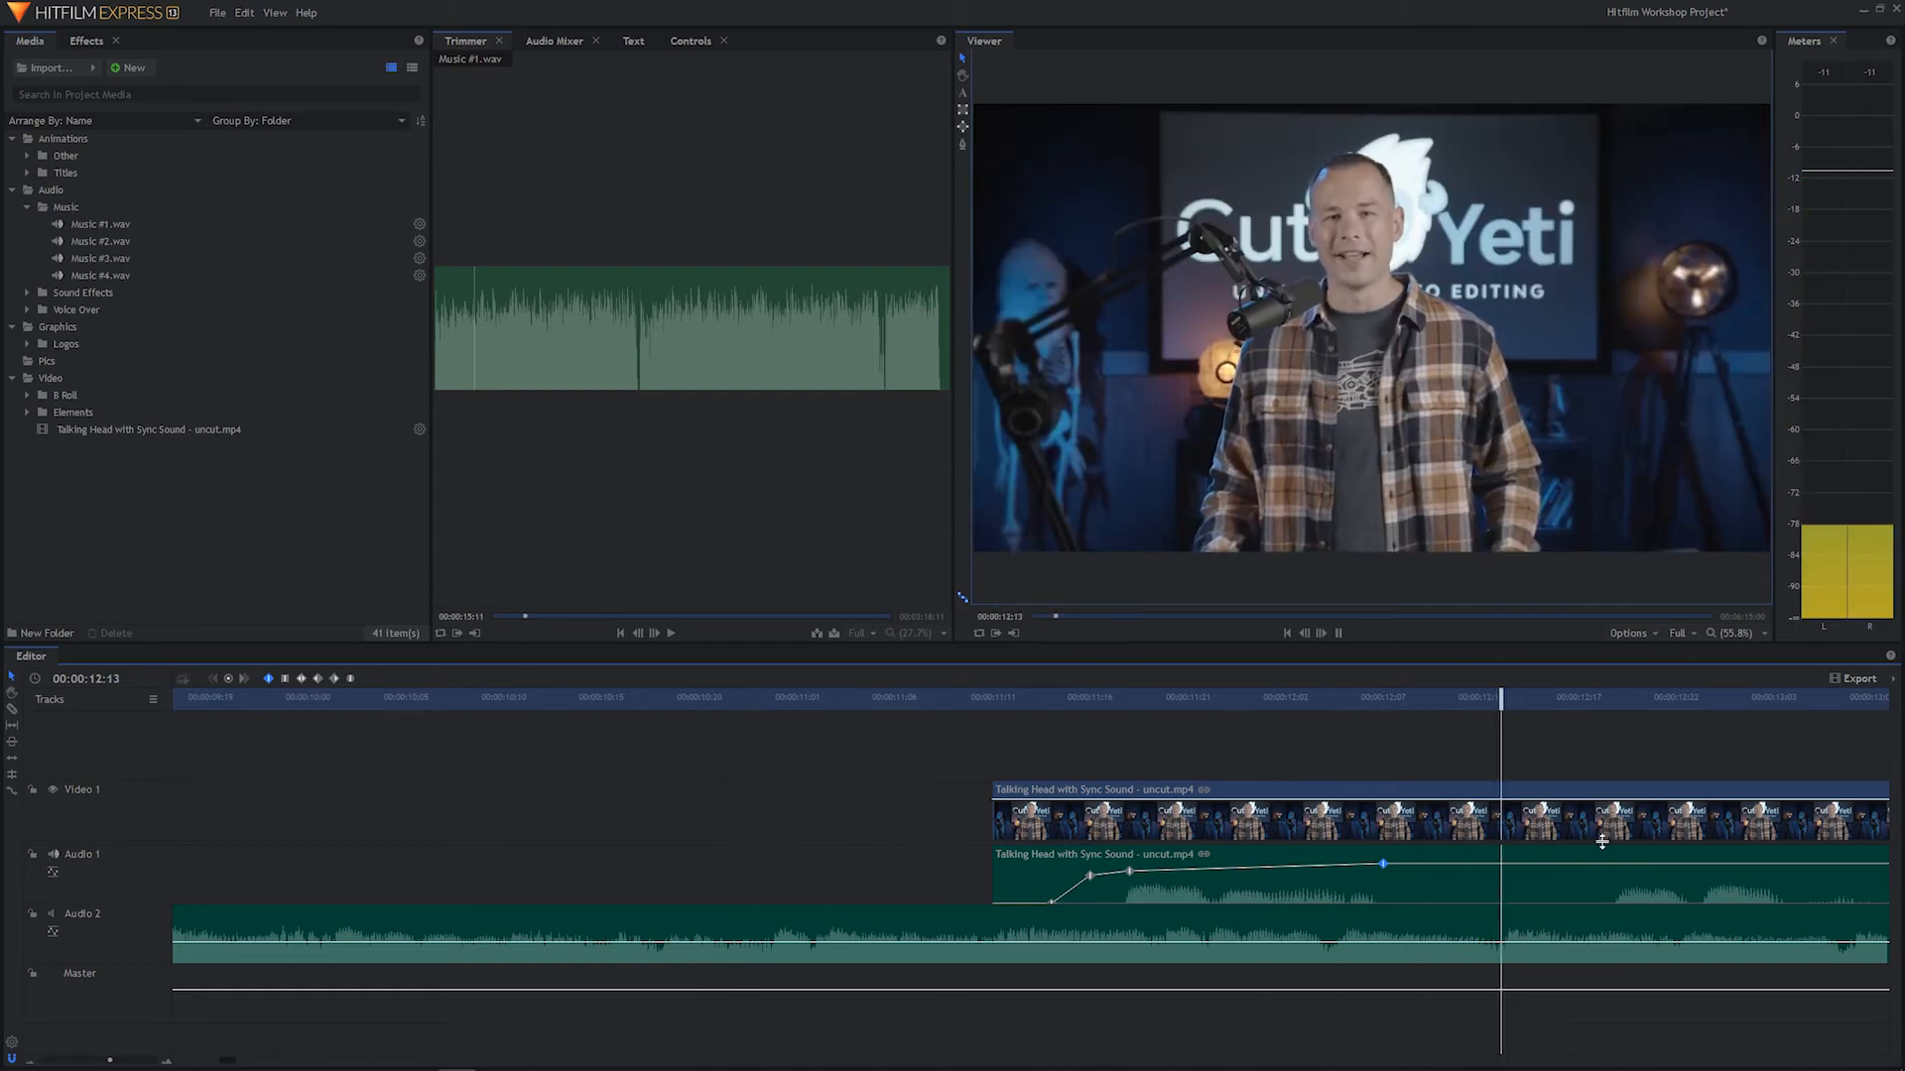
key("space")
Replay the dialogue from several points around the last level keyframe to check the end of the ramp
left_click(1172, 700)
key("space")
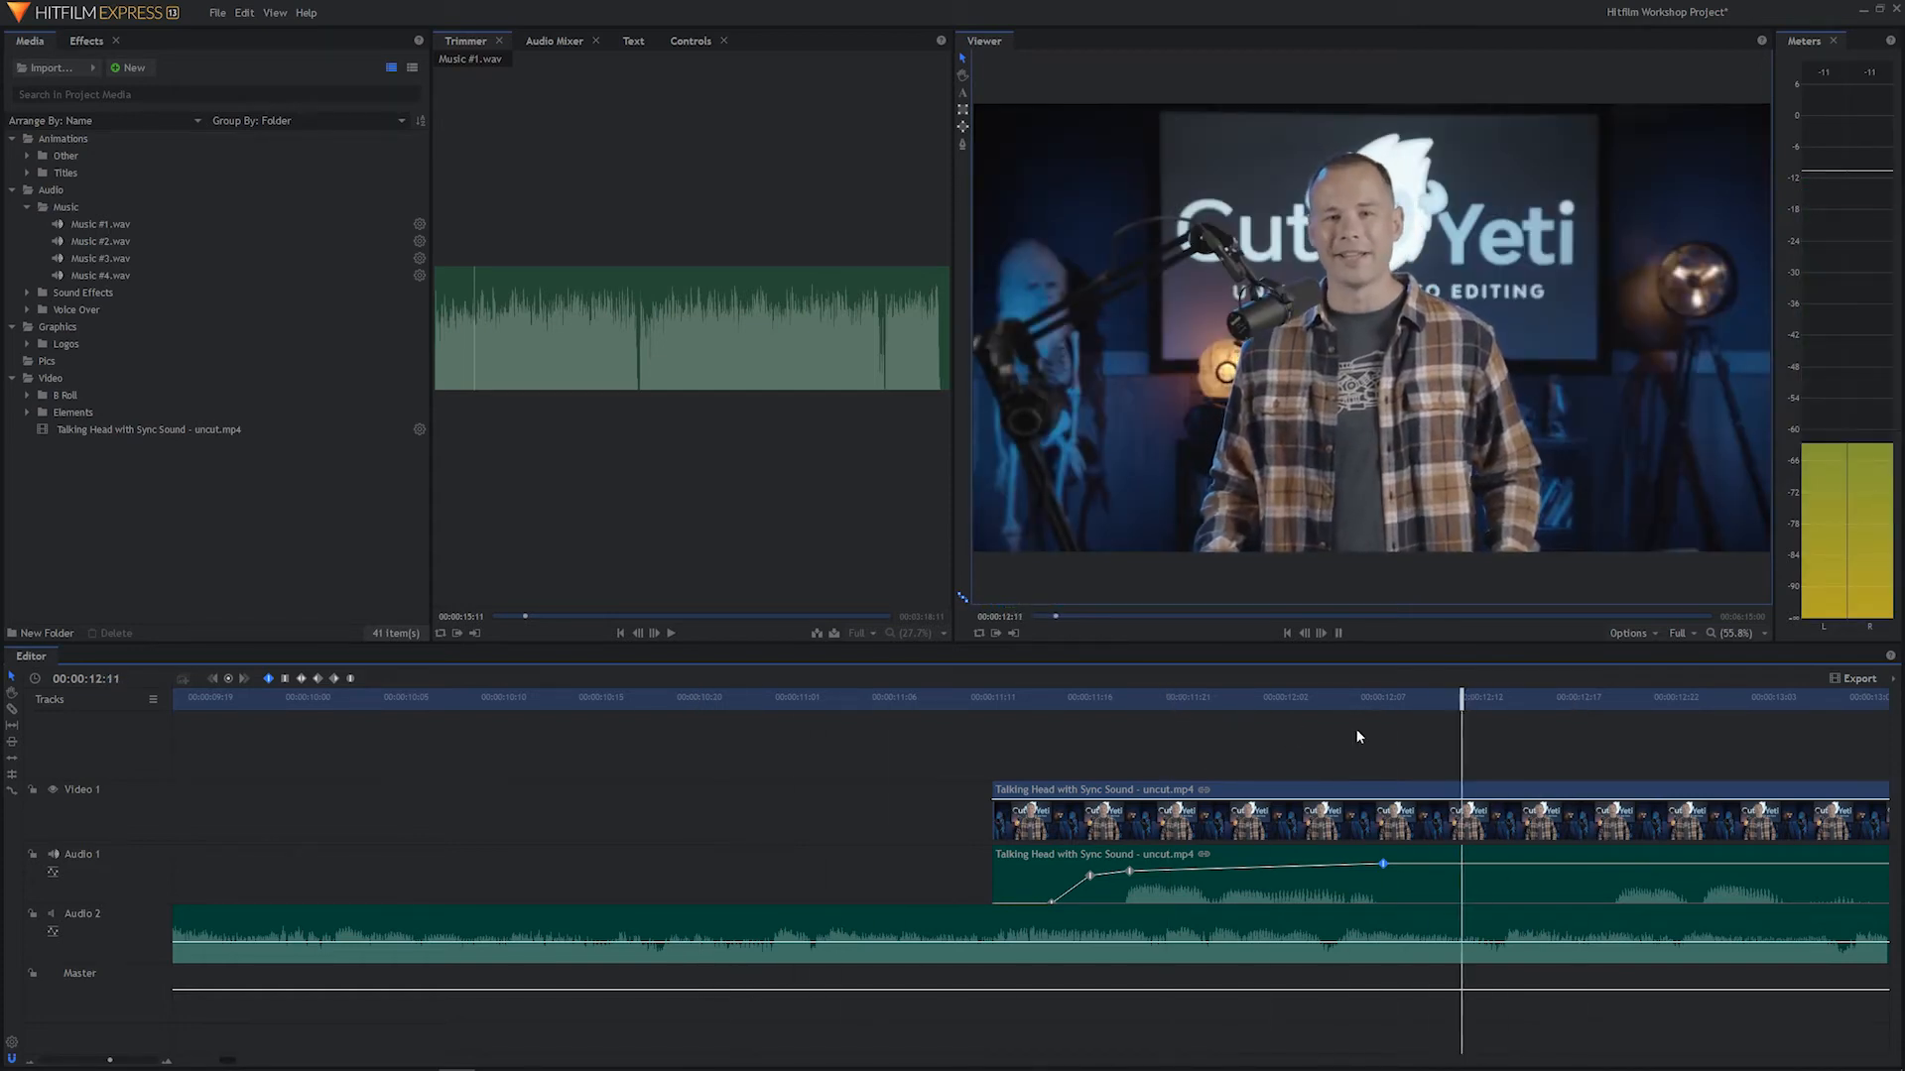
left_click(1347, 699)
key("space")
left_click_drag(1352, 698, 1273, 704)
key("space")
key("space")
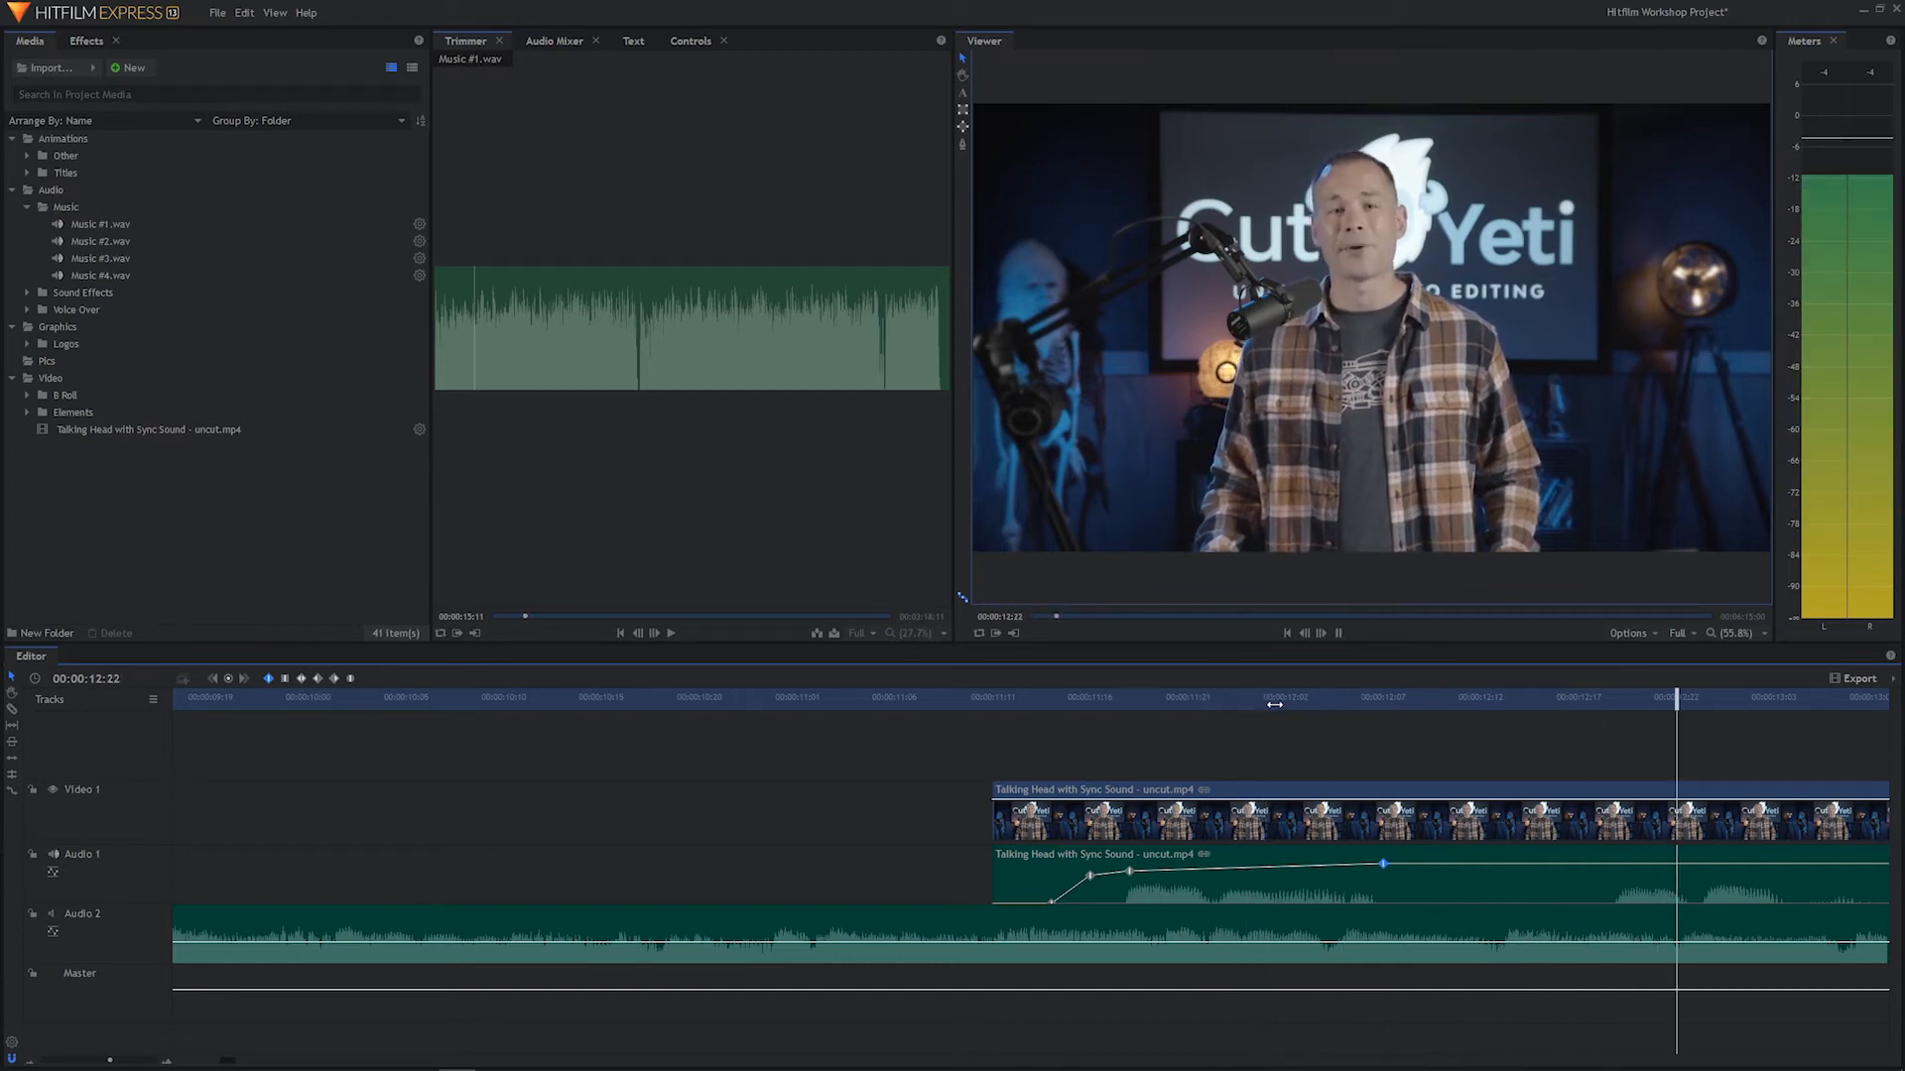
Try raising the level keyframe at 00:00:11:18 back to the full level, play the first word, and undo the change
left_click_drag(1133, 873, 1133, 865)
left_click(739, 701)
key("space")
key("space")
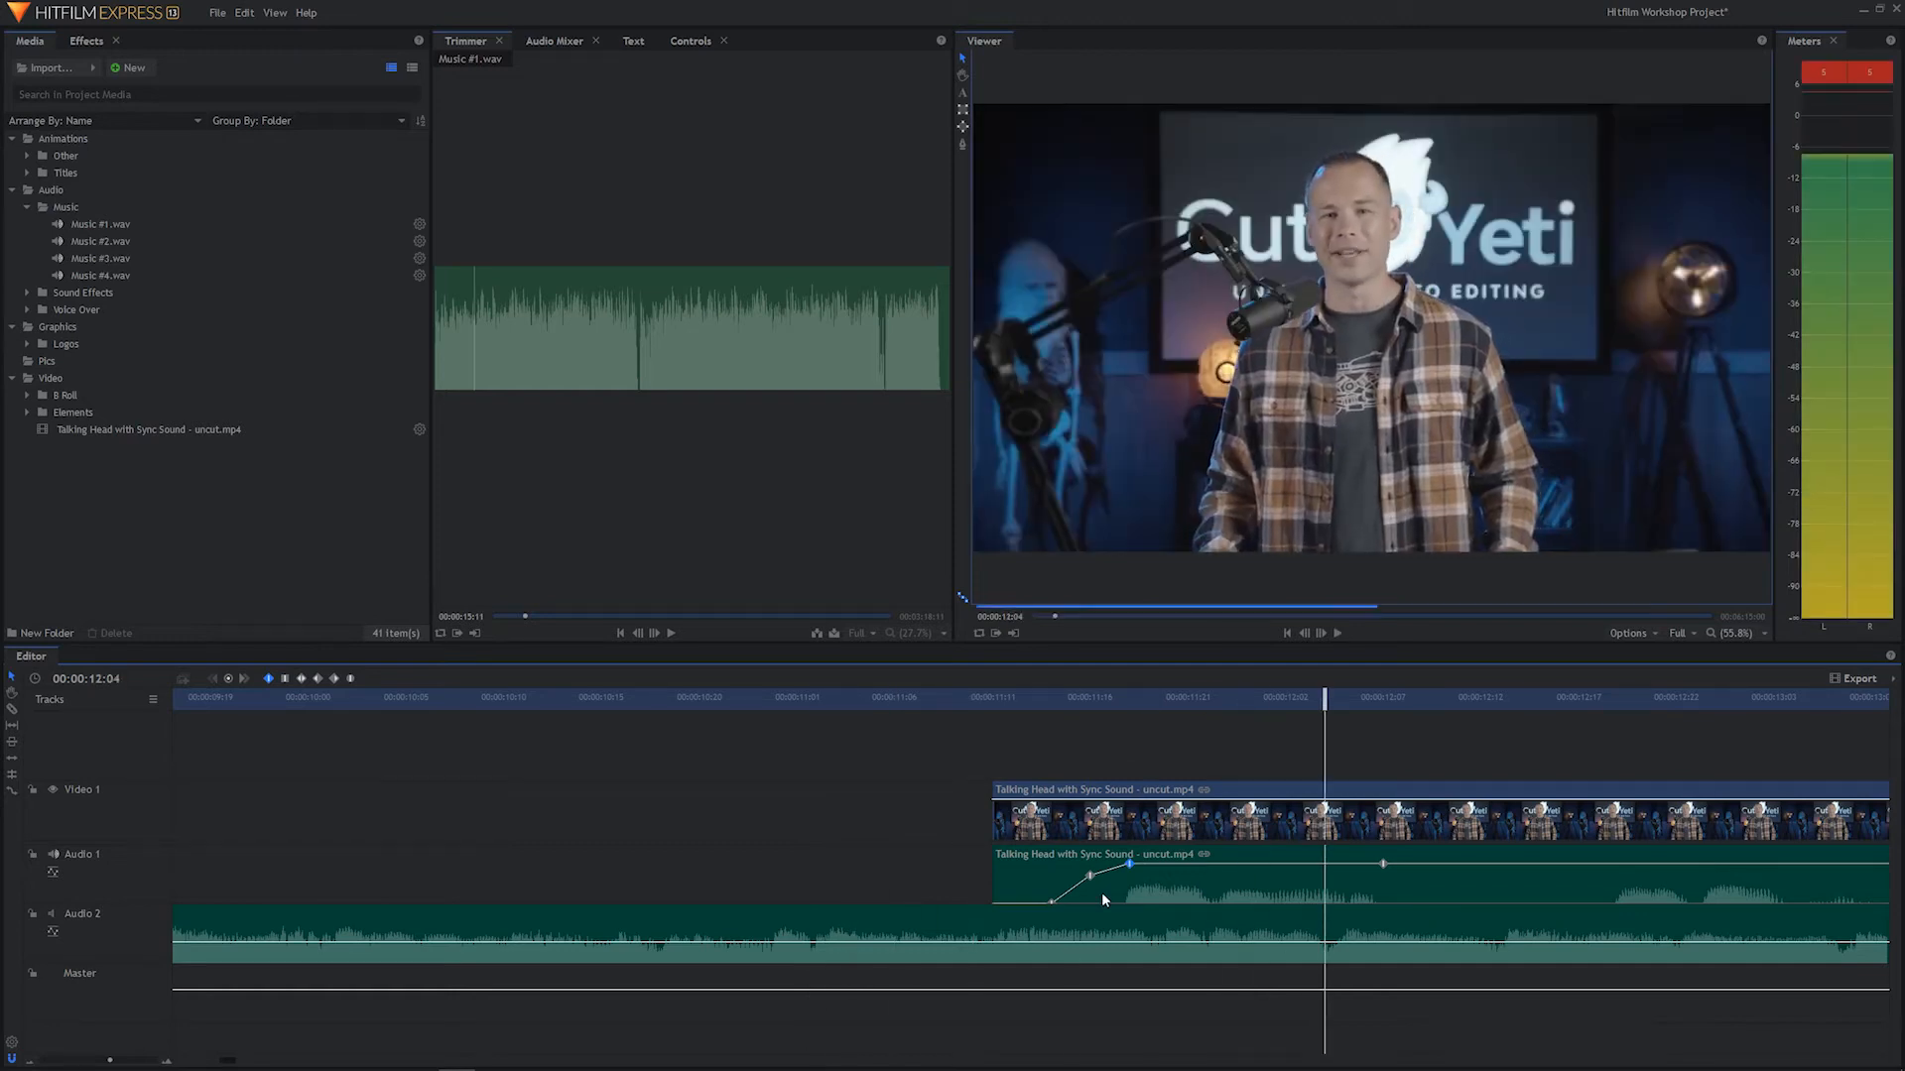
key("ctrl+z")
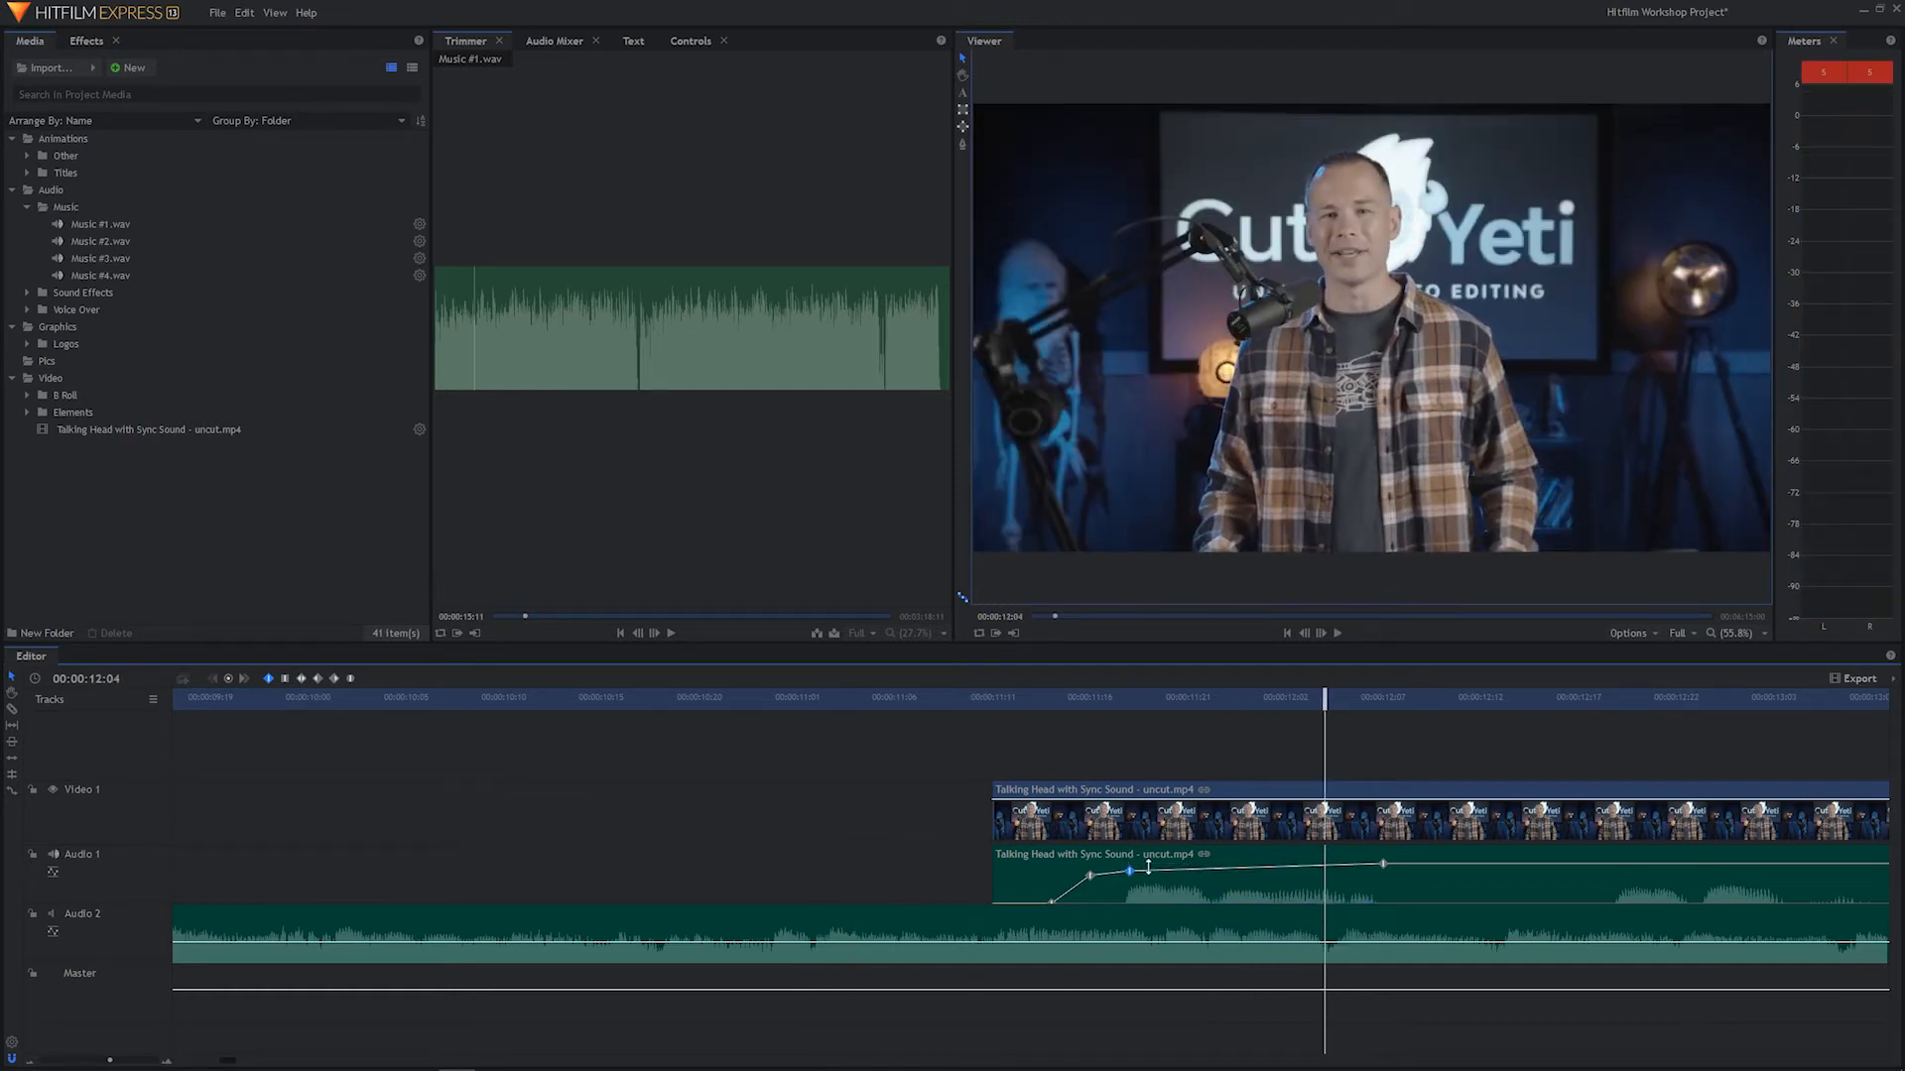
Replay the gradual fade-in from before the clip, from its start, and from the middle of the first phrase
left_click(734, 703)
key("space")
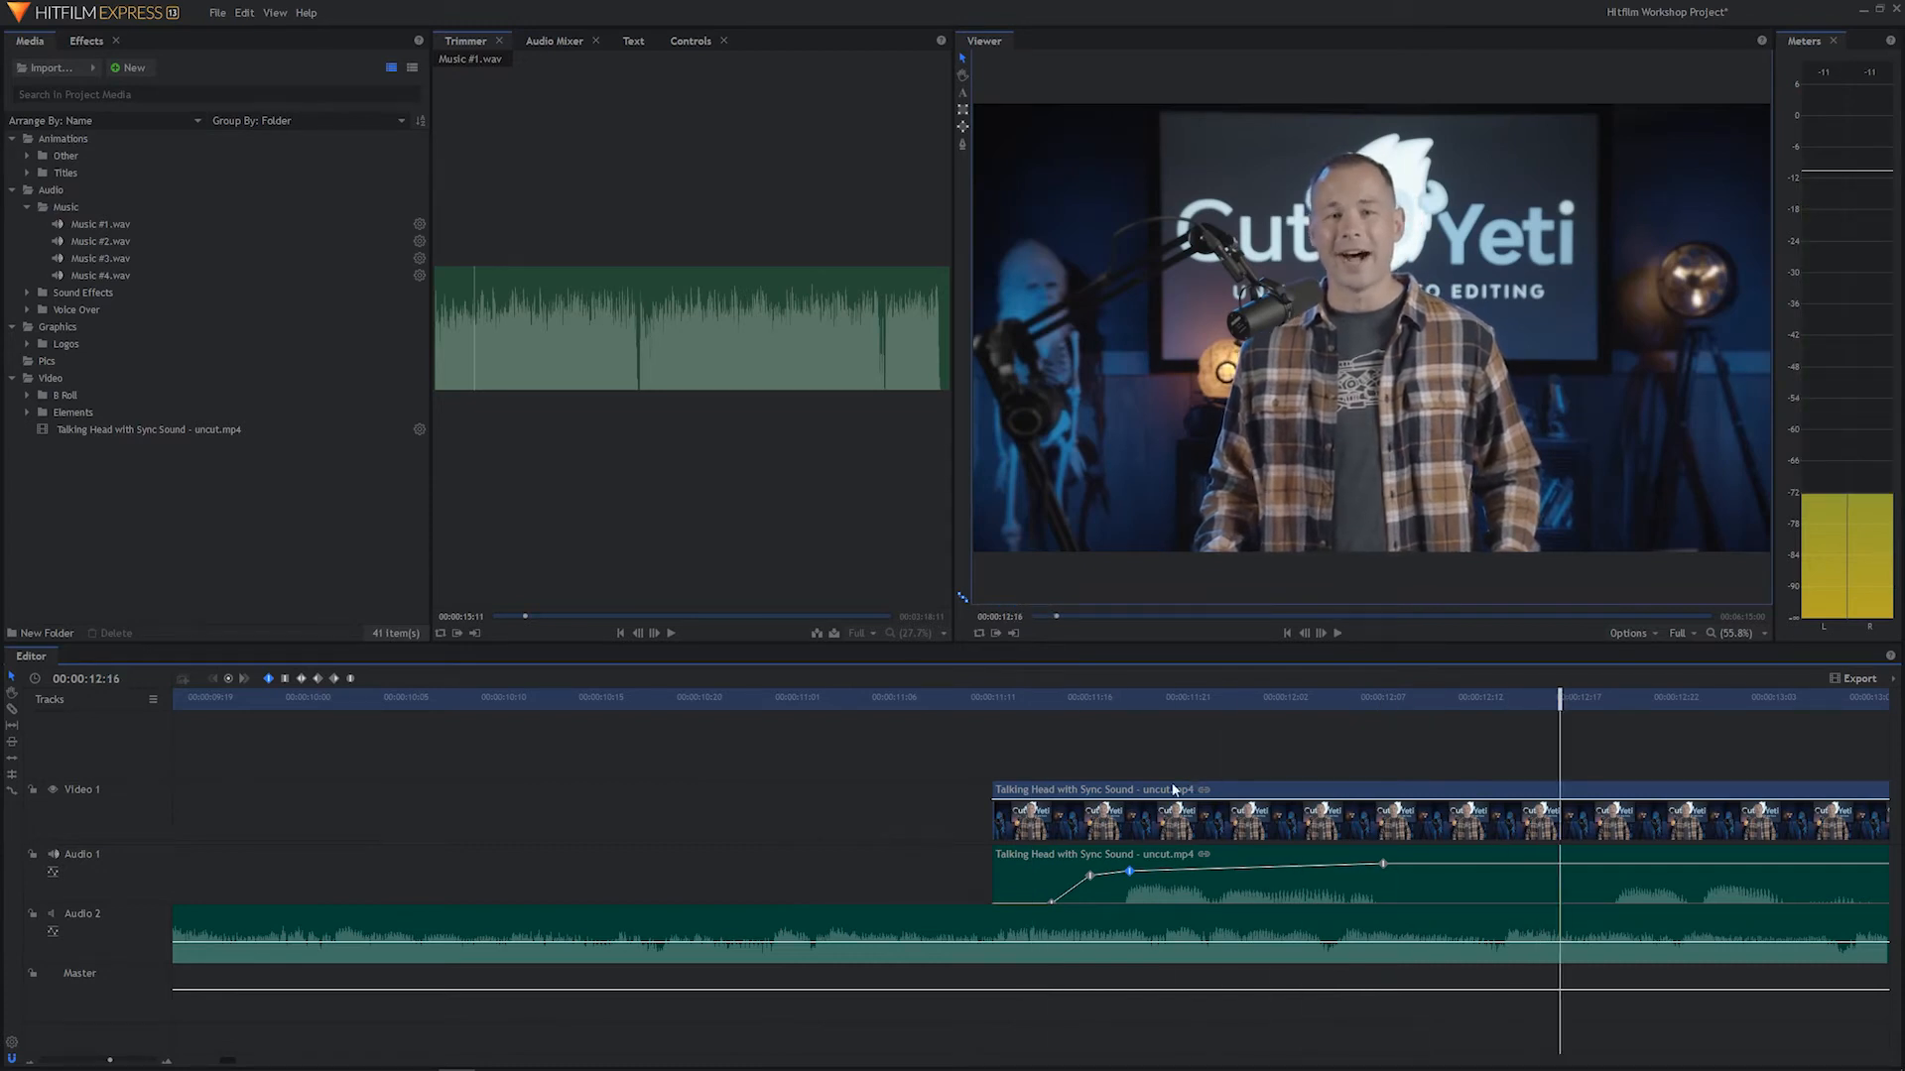
left_click(1021, 695)
key("space")
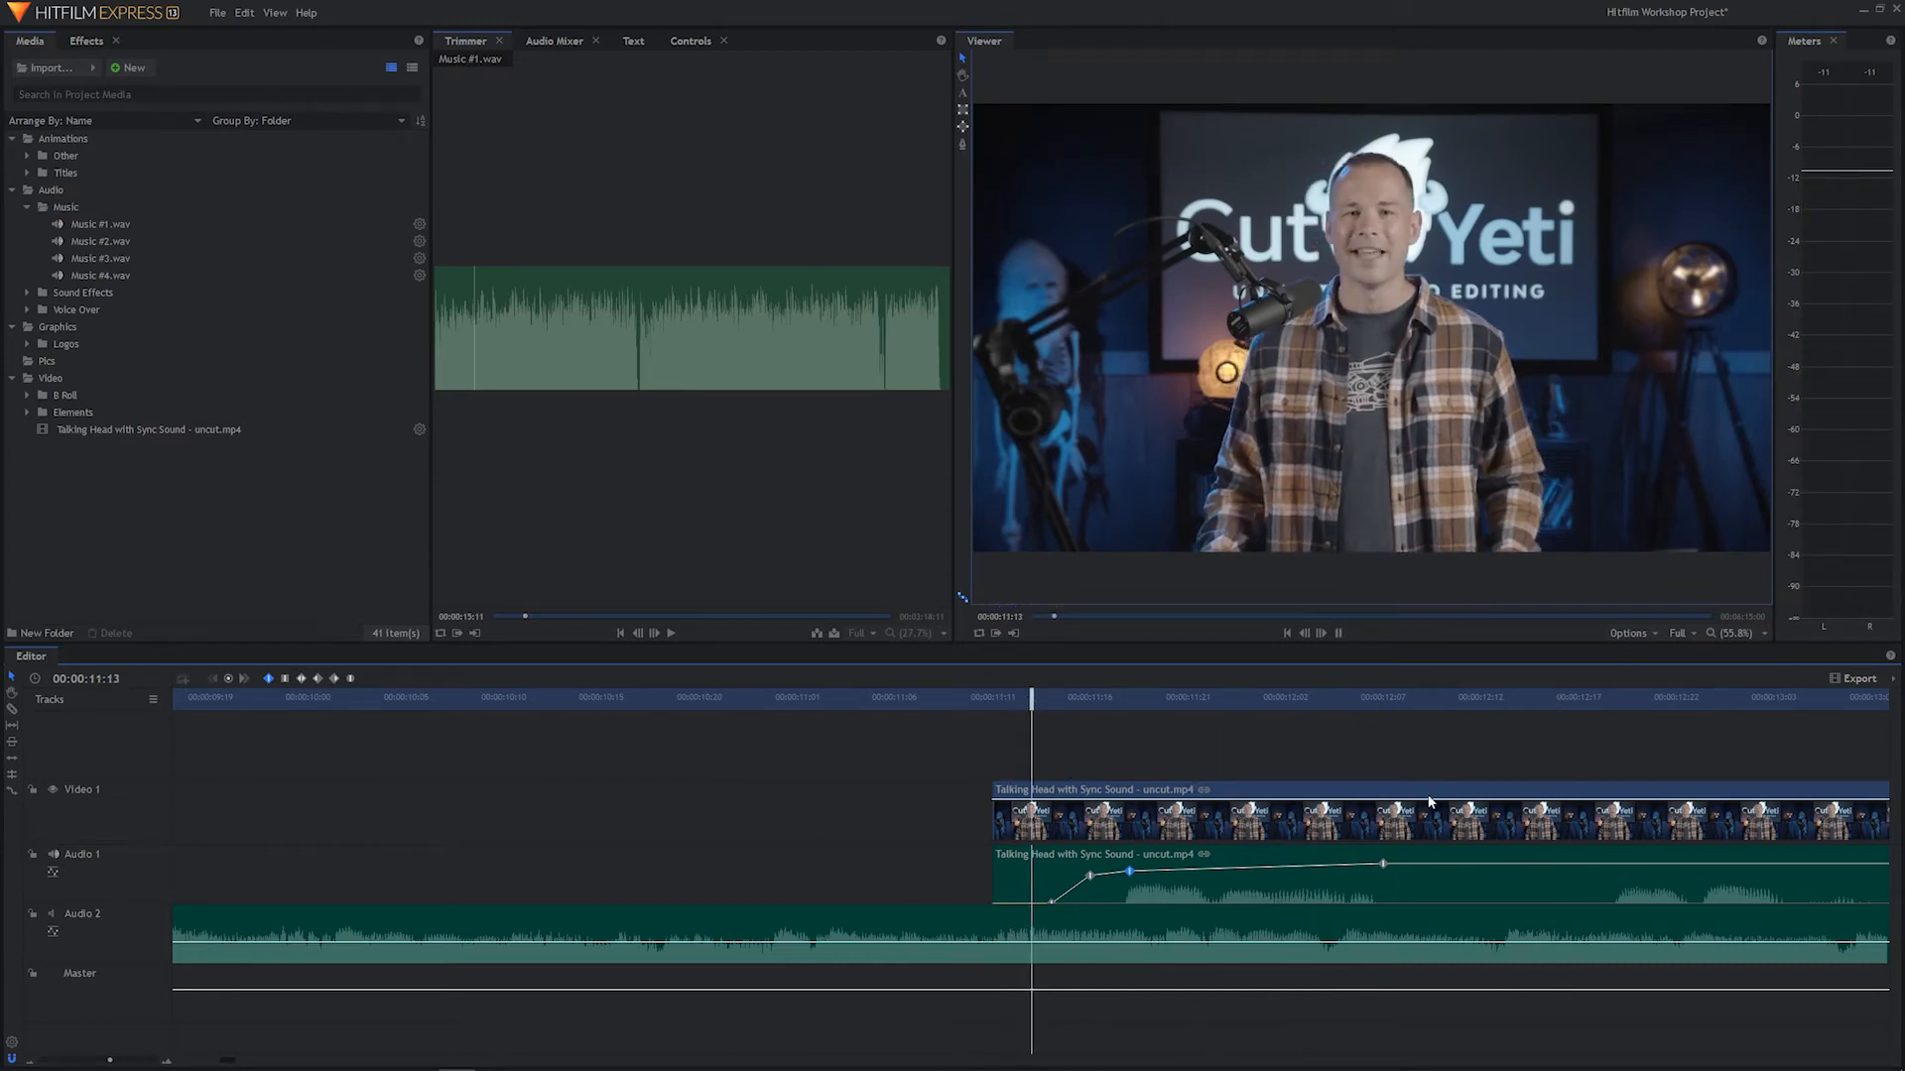
left_click(1221, 706)
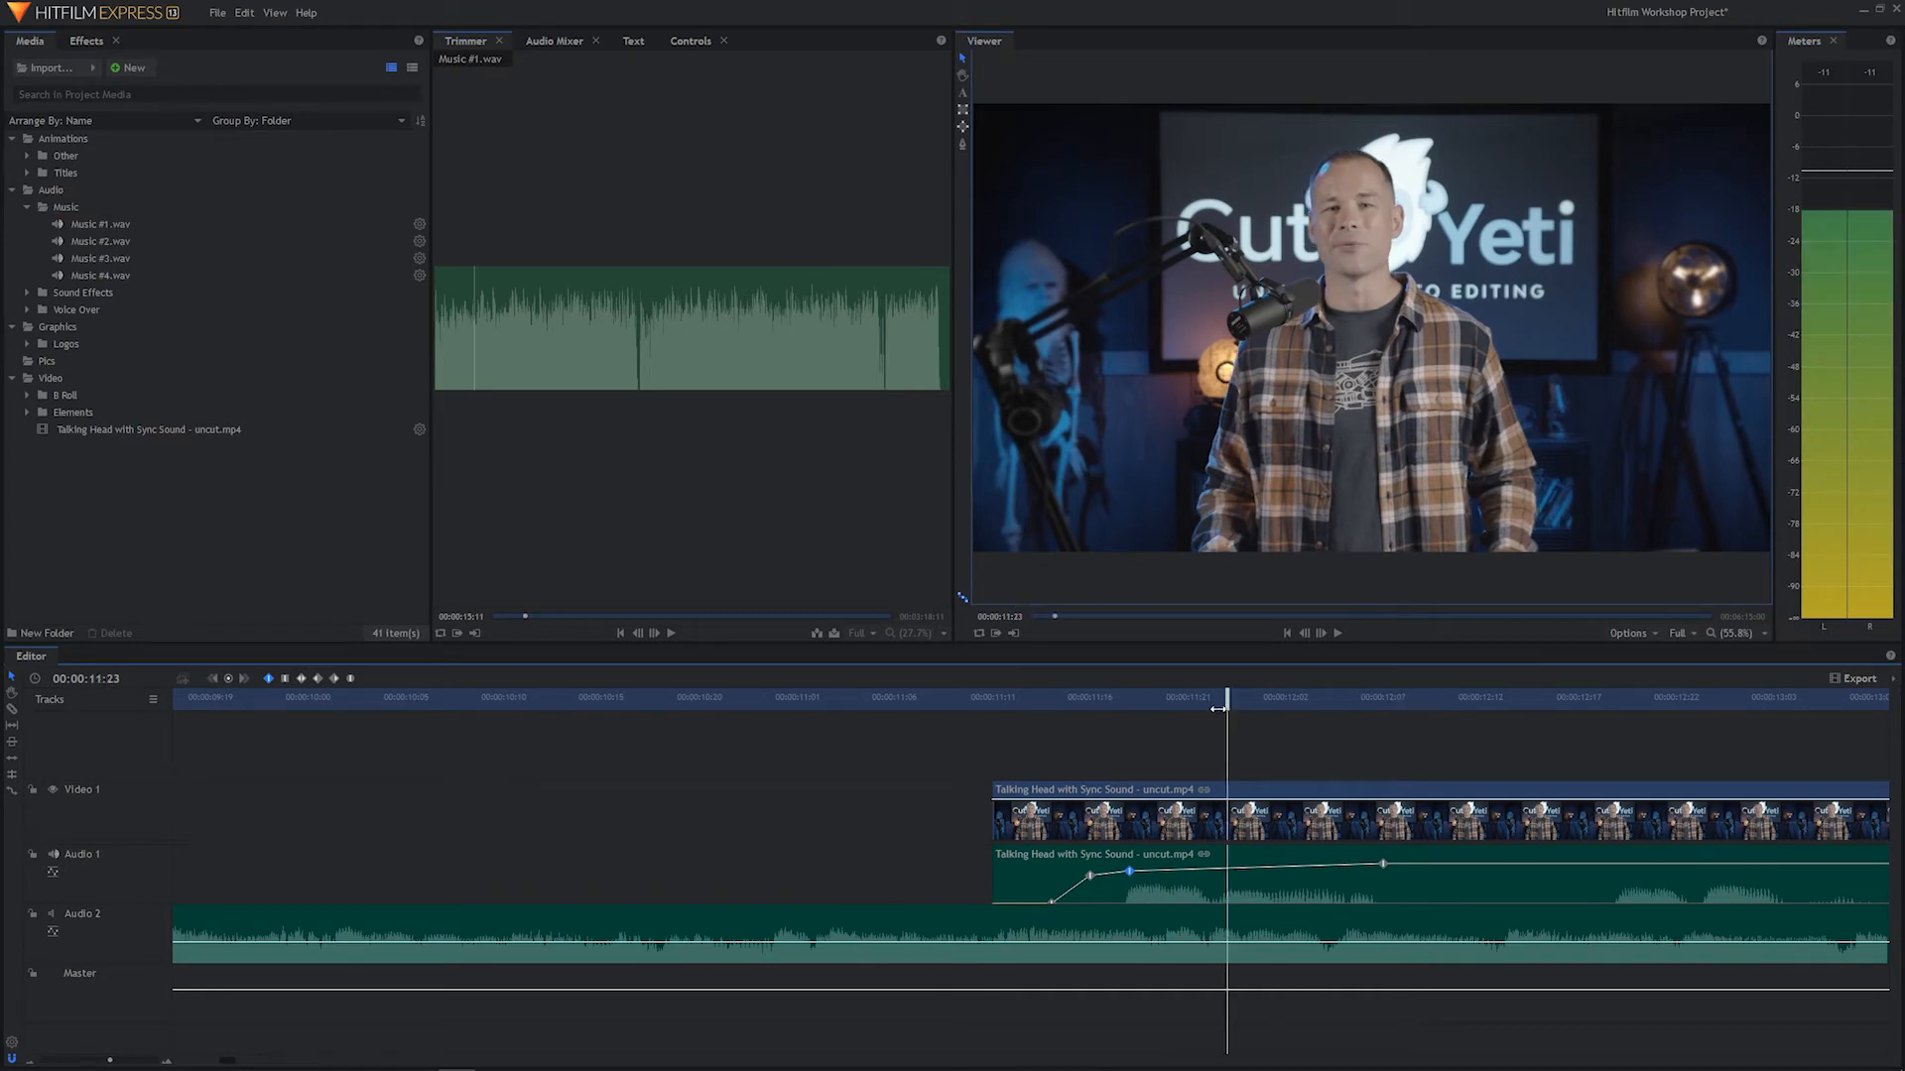
key("space")
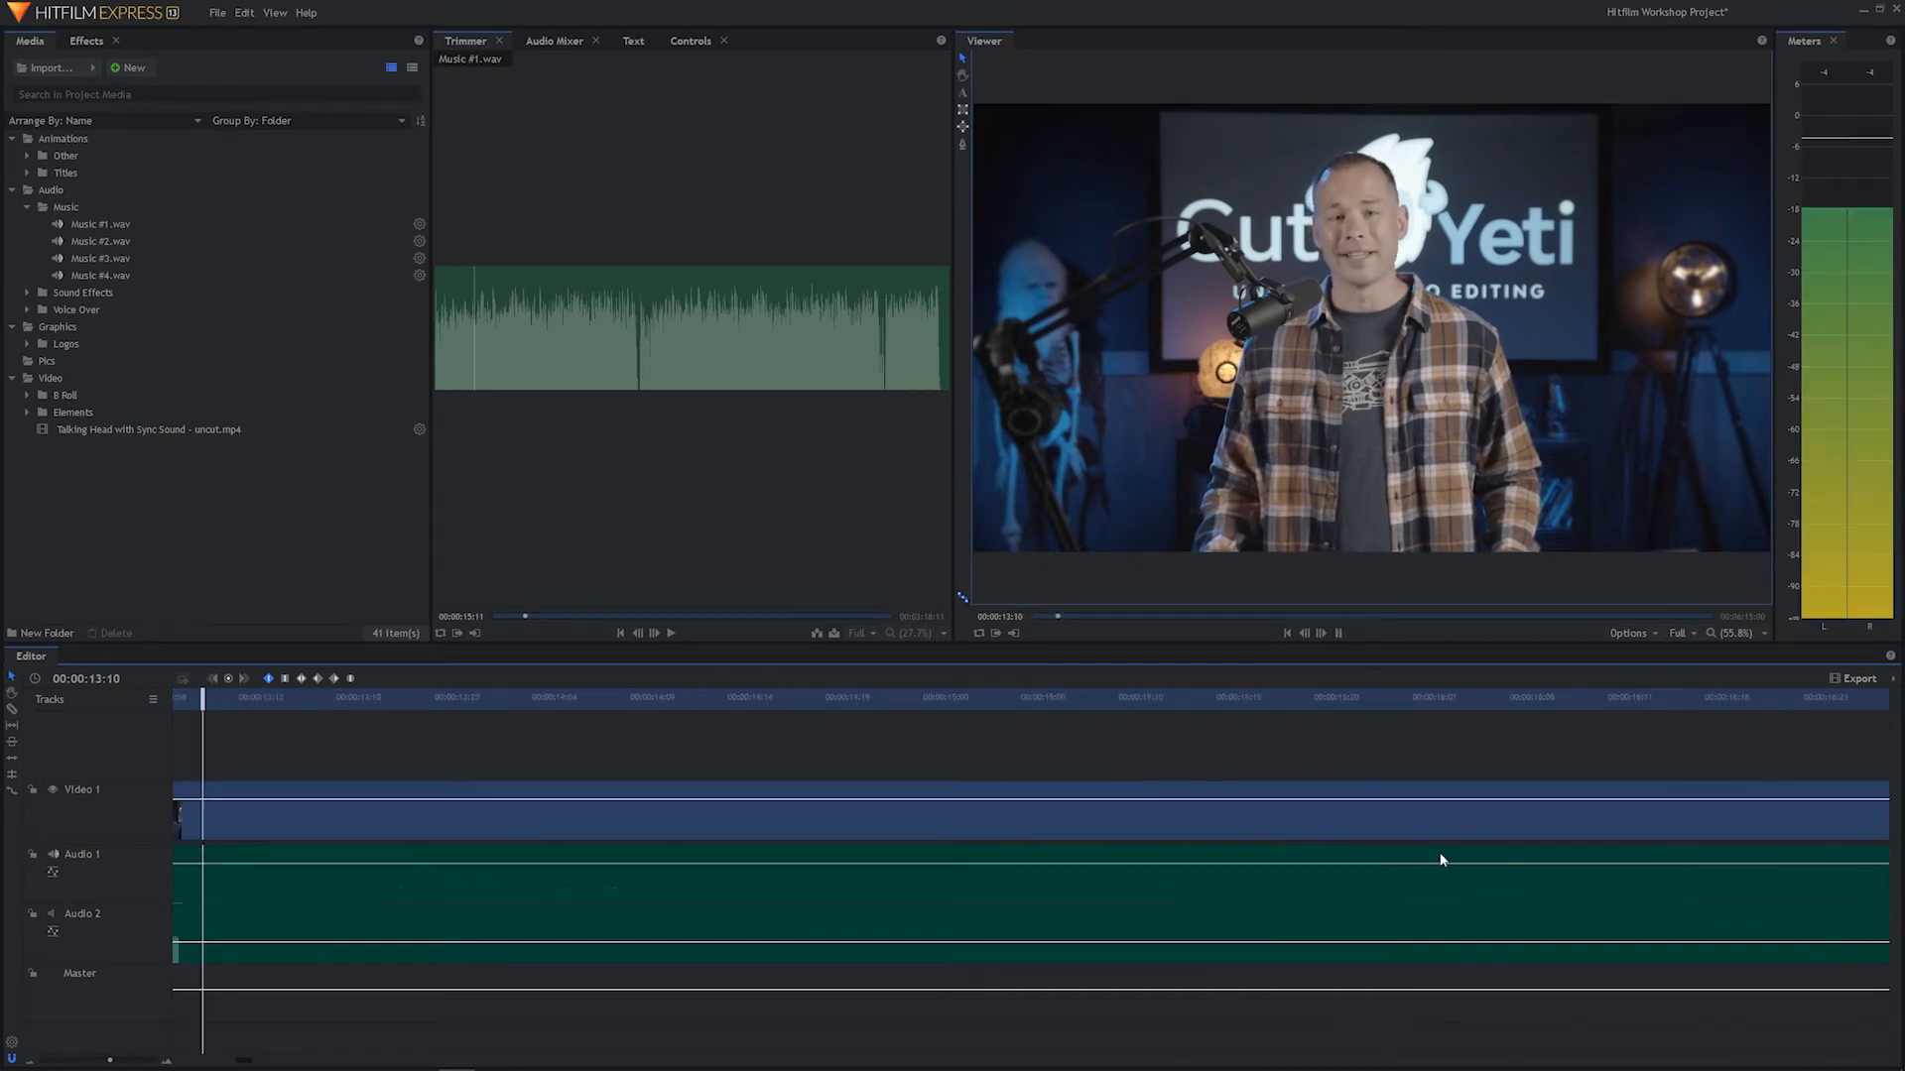
key("space")
Move the last level keyframe on the talking head audio to 00:00:12:09
left_click_drag(357, 704, 764, 734)
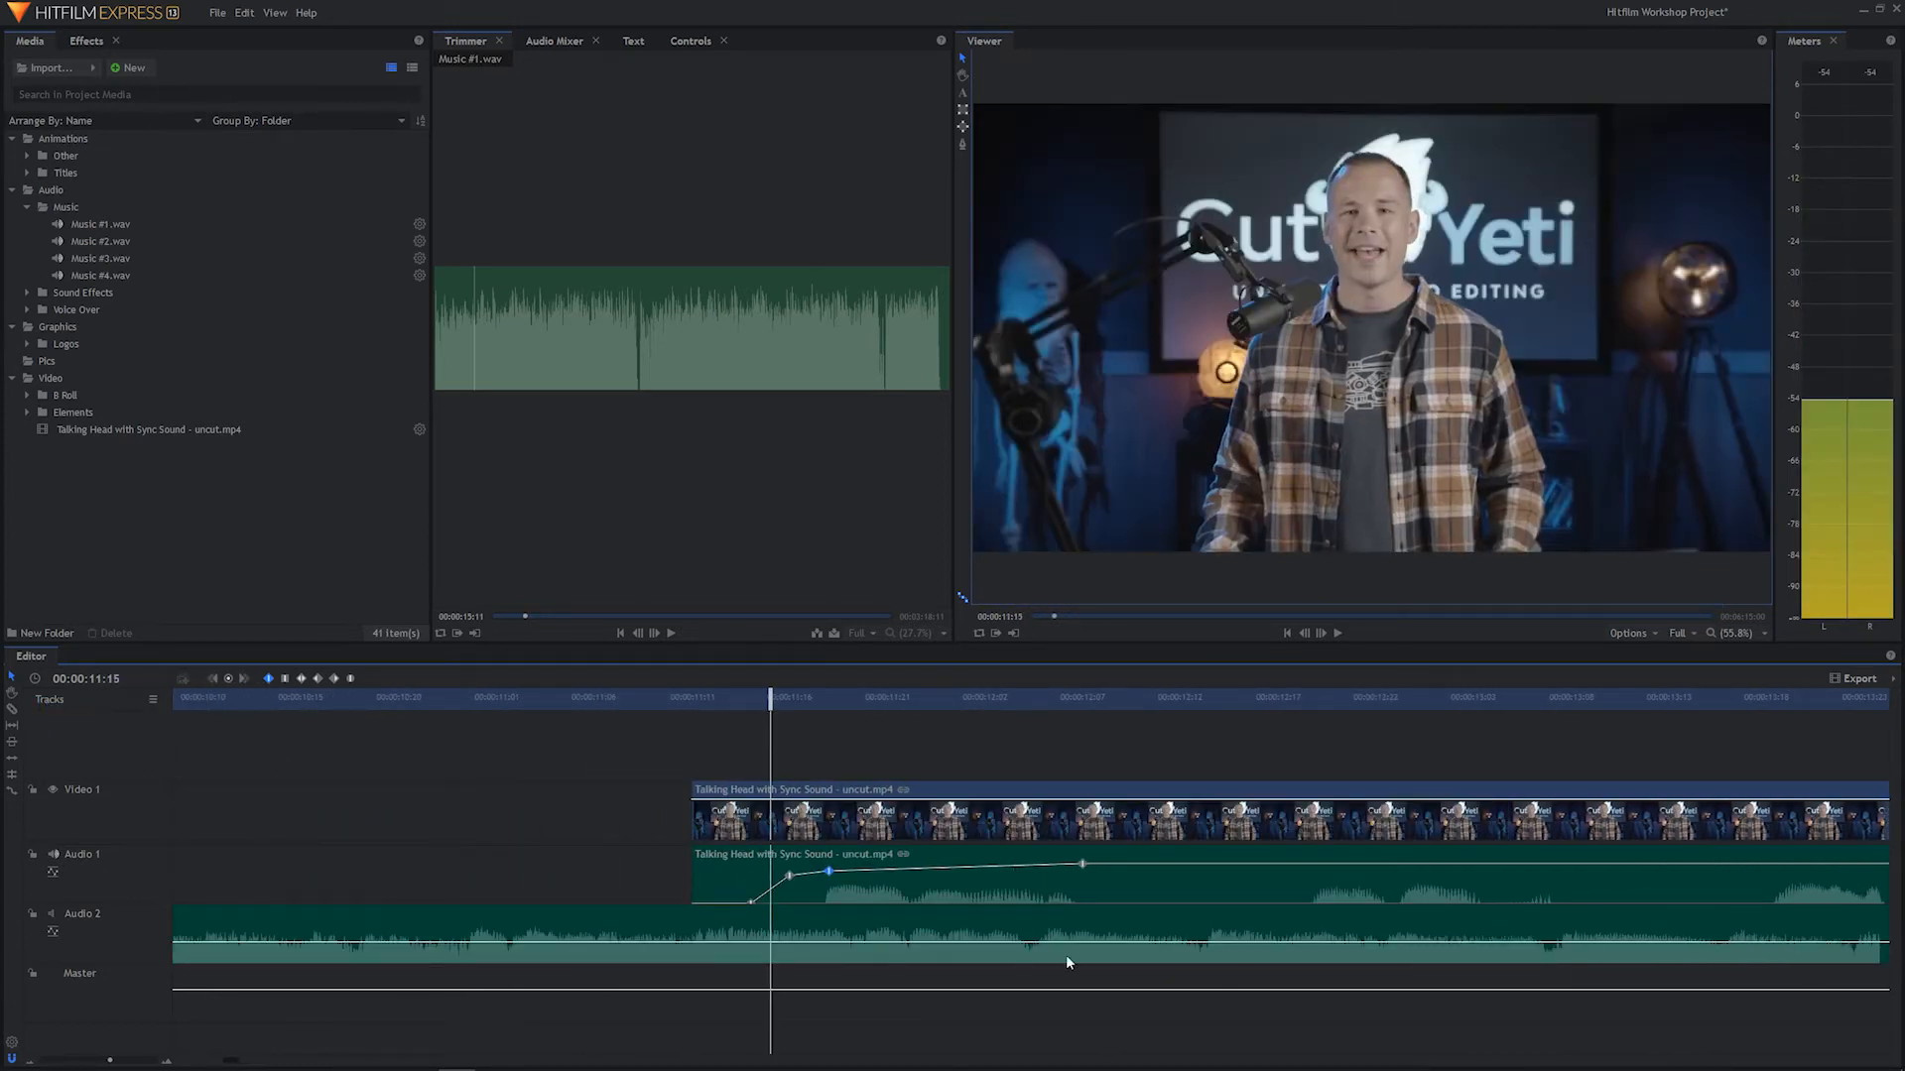
left_click(1084, 867)
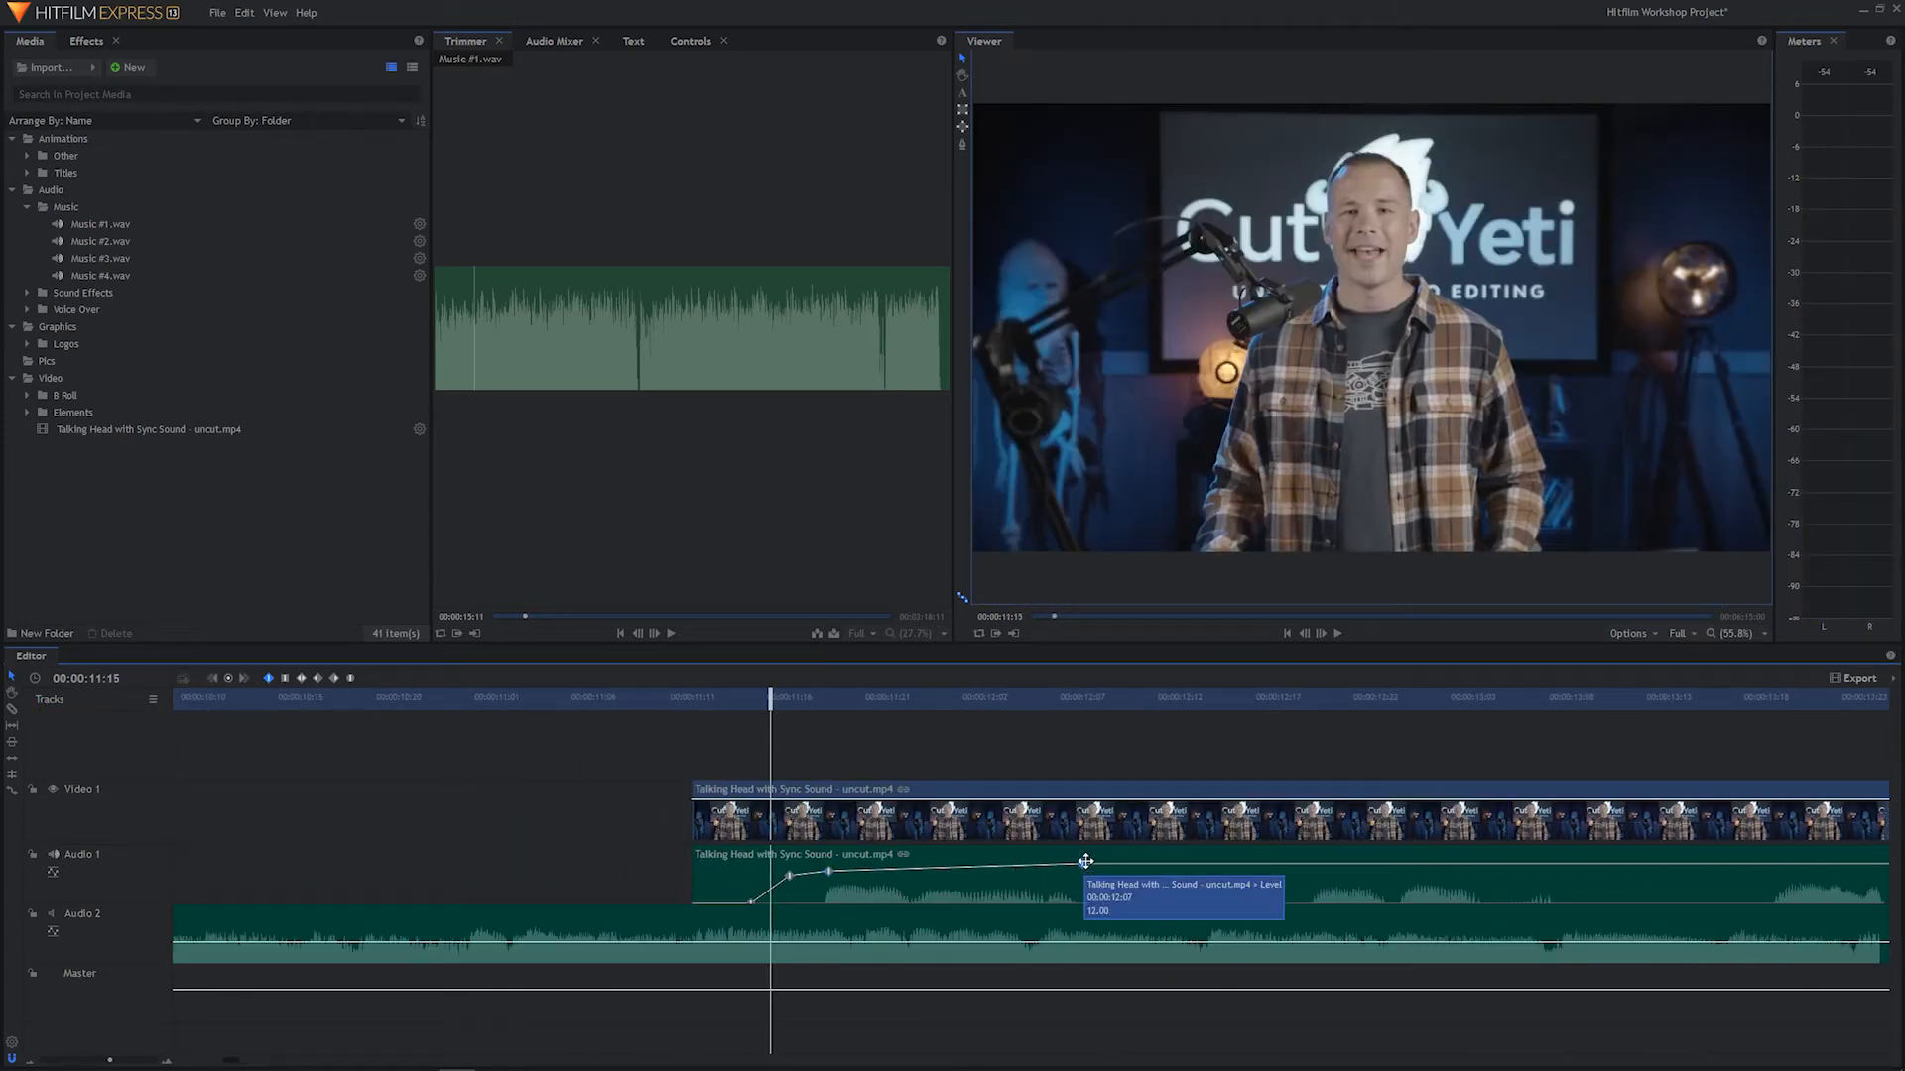
mouse_move(1085, 862)
left_mouse_down()
mouse_move(1013, 863)
mouse_move(1122, 858)
left_mouse_up()
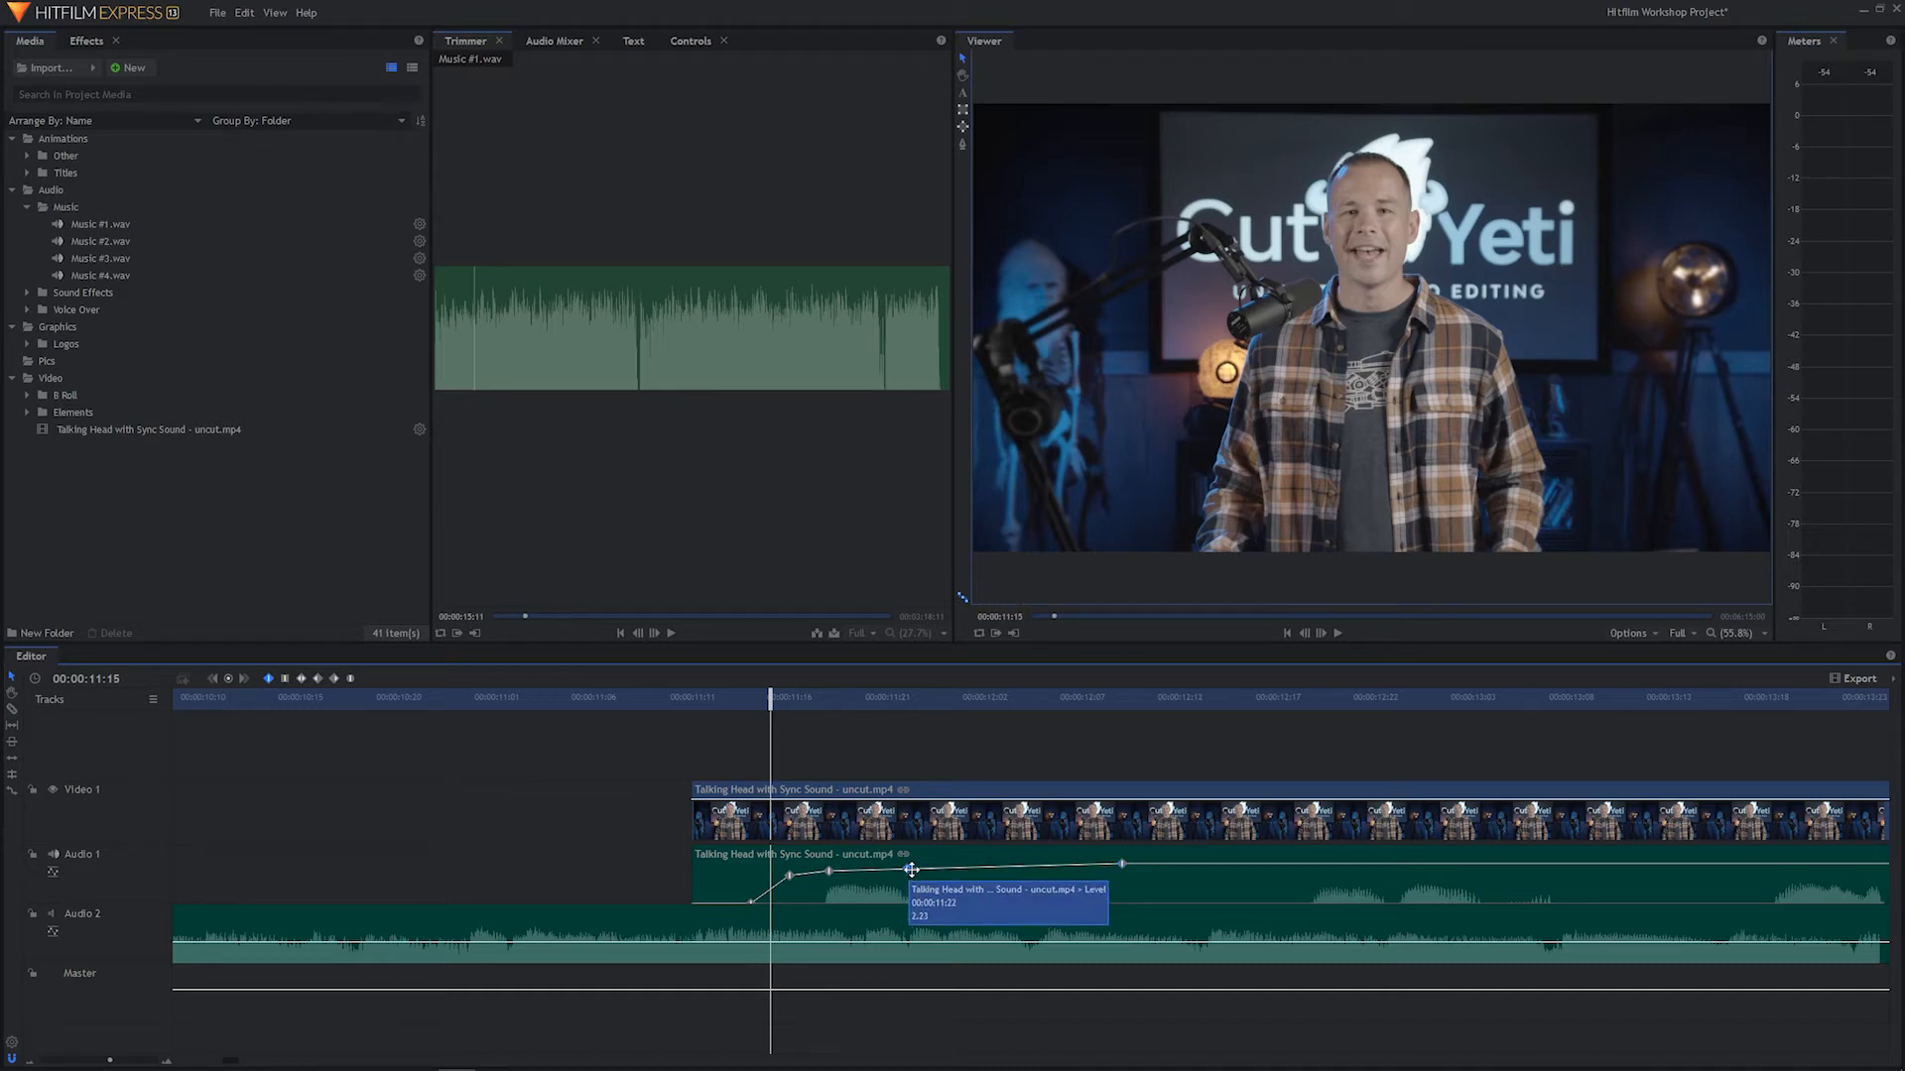
Add a level keyframe at 00:00:11:22, raise it to 12.00, and play the fade-in from before the clip
left_click(907, 865)
left_click(496, 700)
key("space")
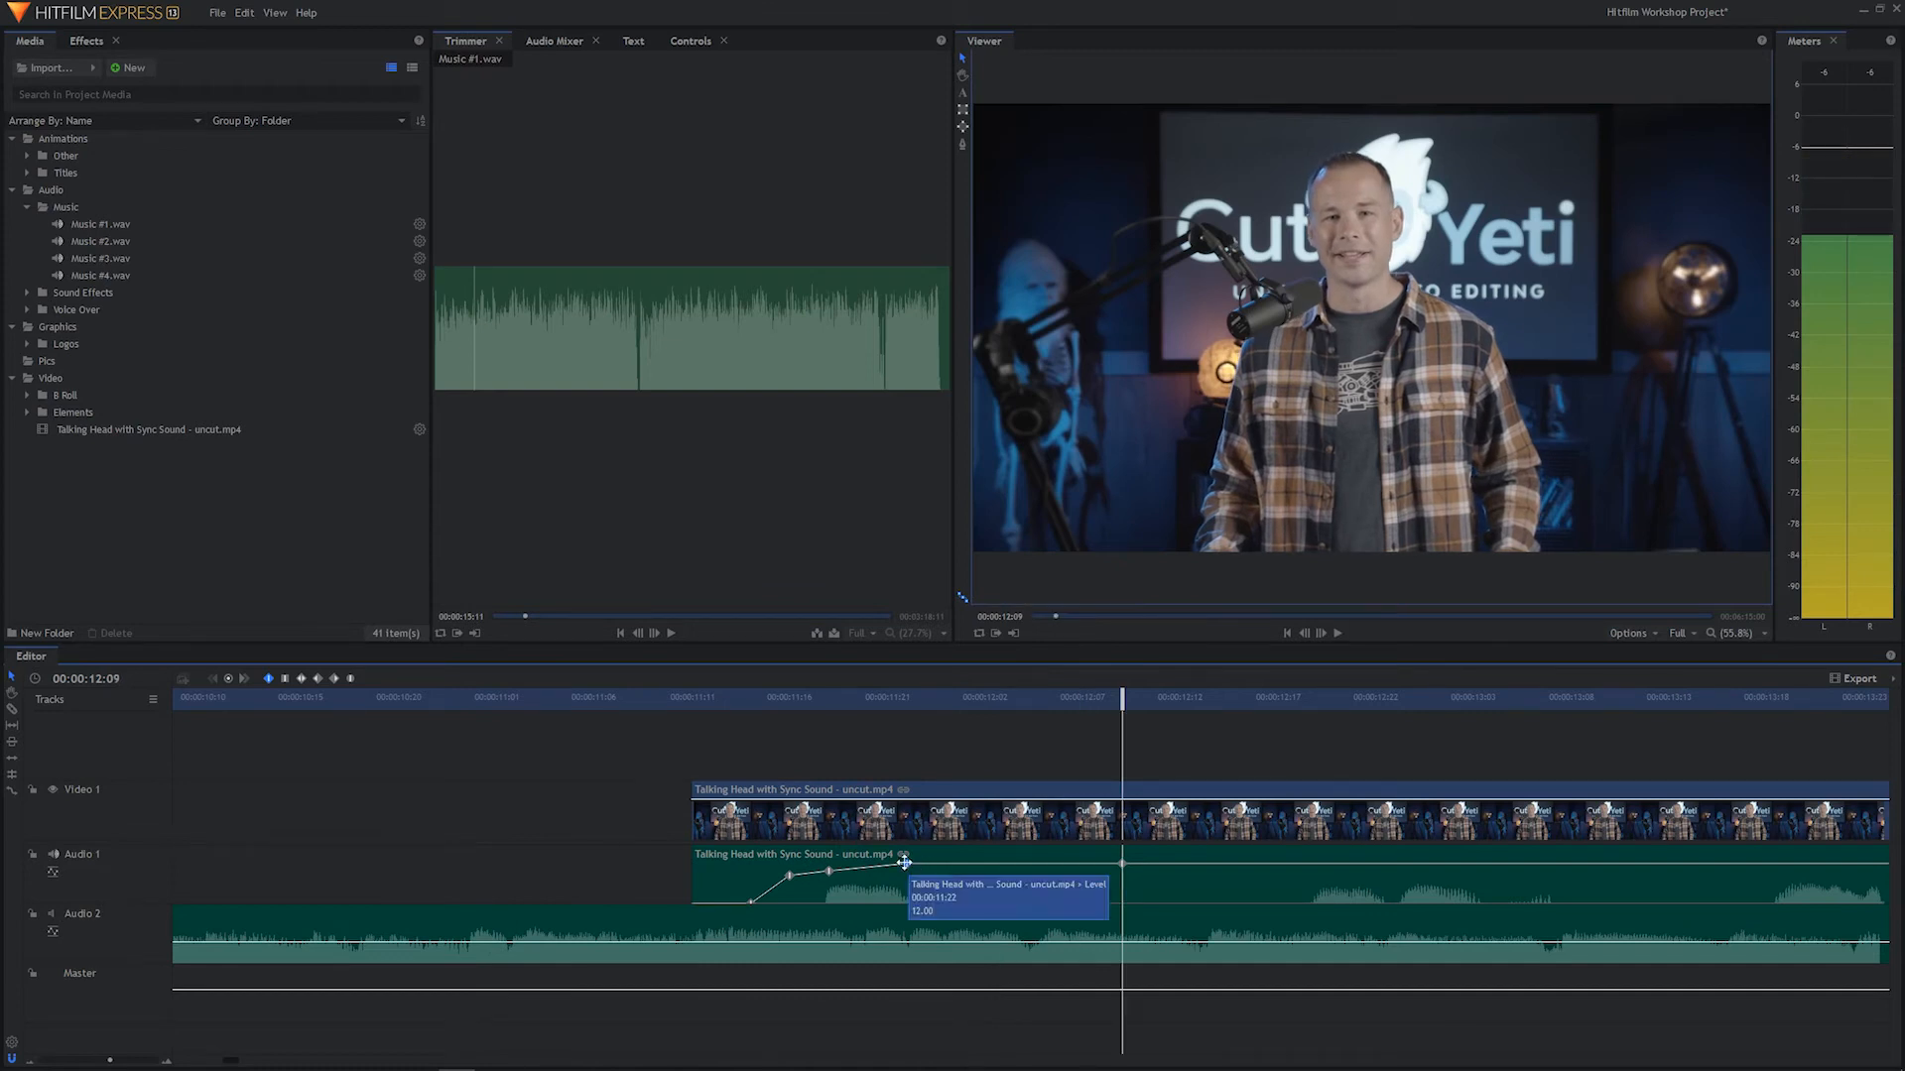
left_click(497, 700)
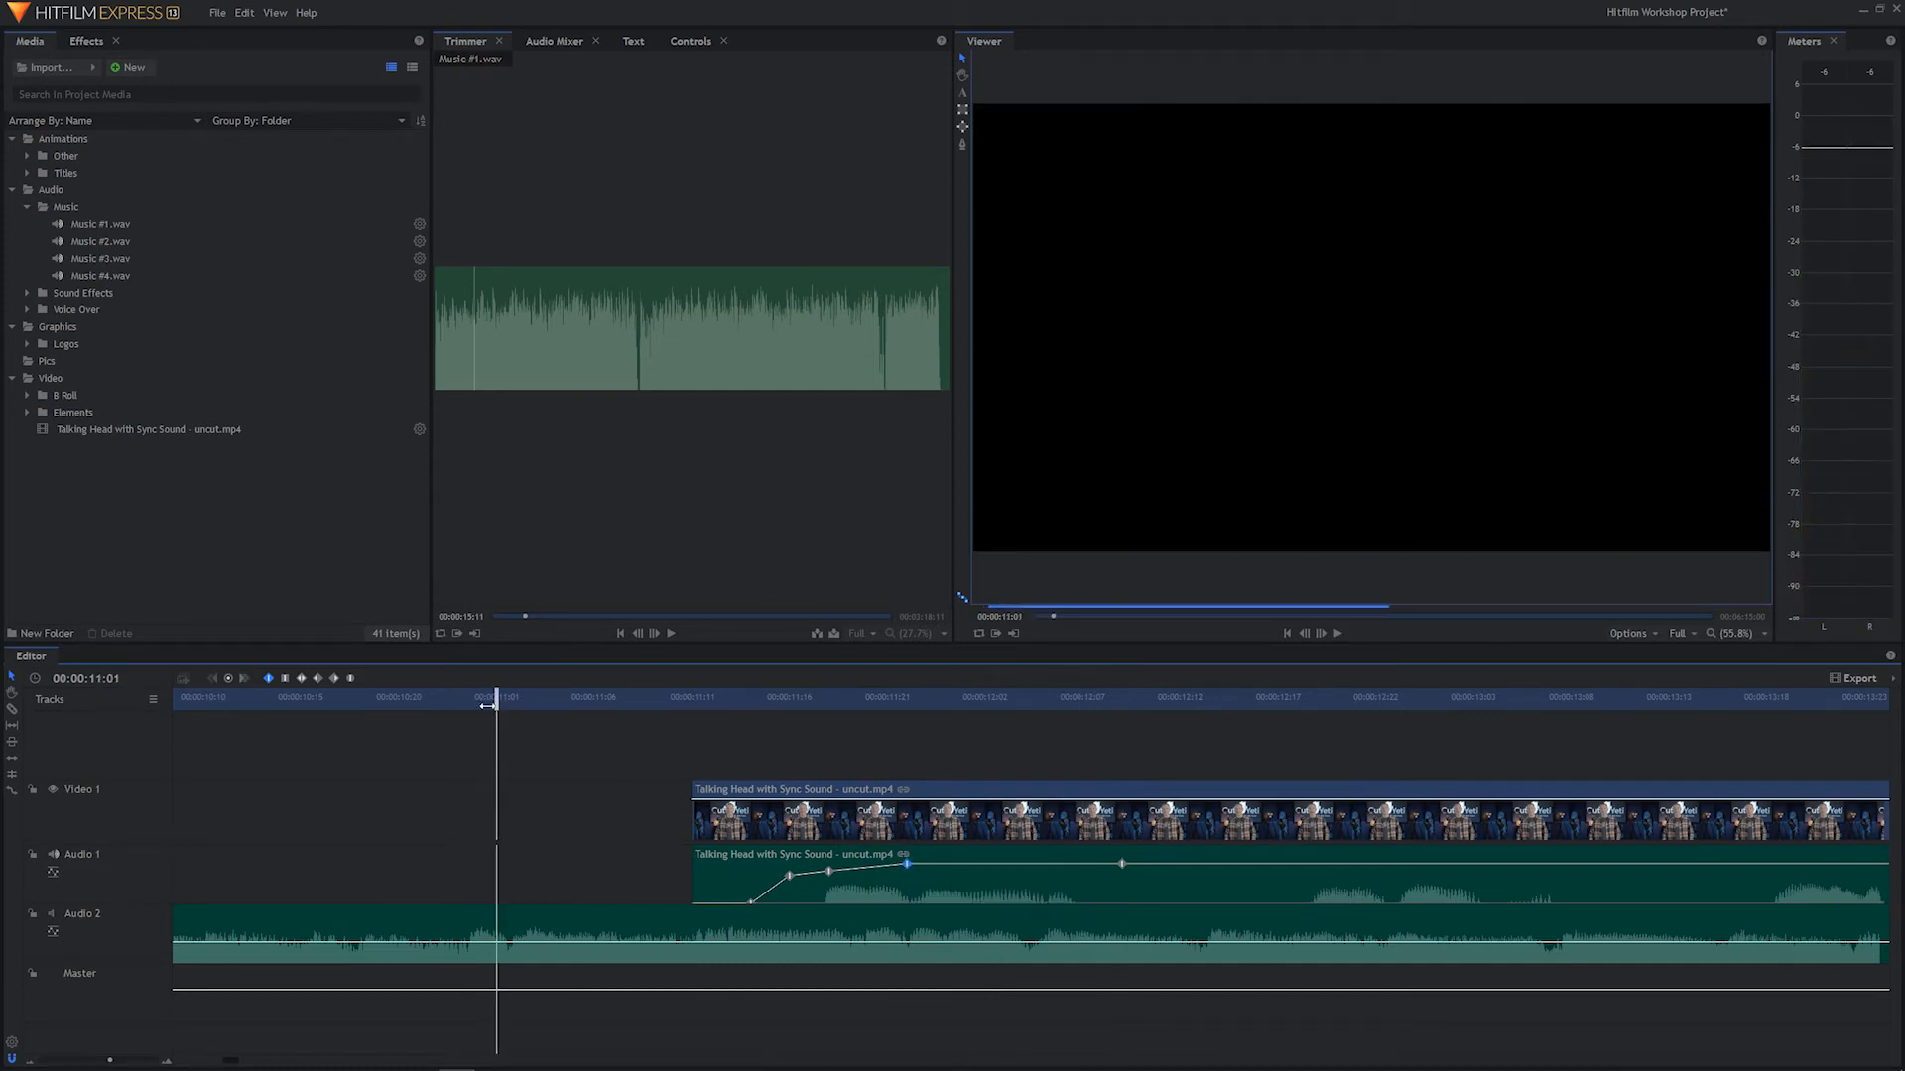
key("space")
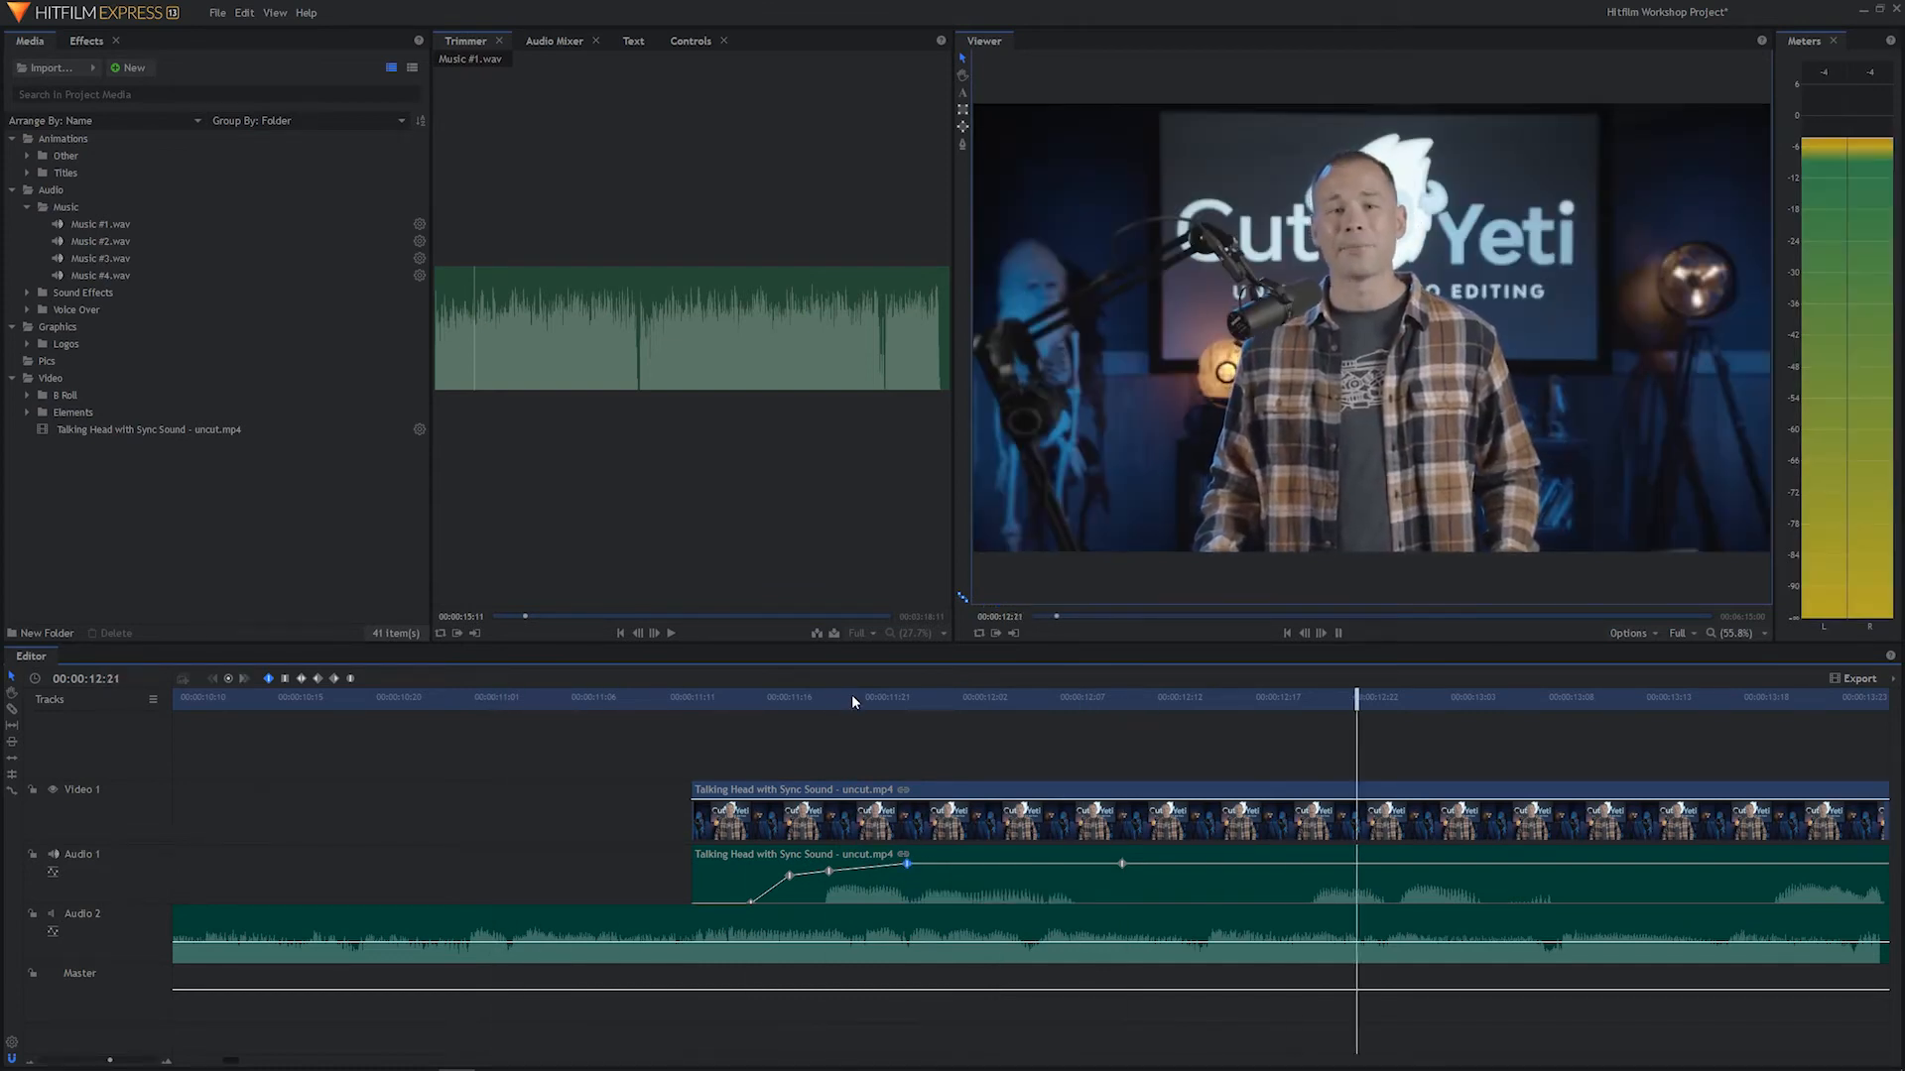
Replay the reshaped fade-in from well before the clip through the second phrase
key("space")
left_click(264, 700)
key("space")
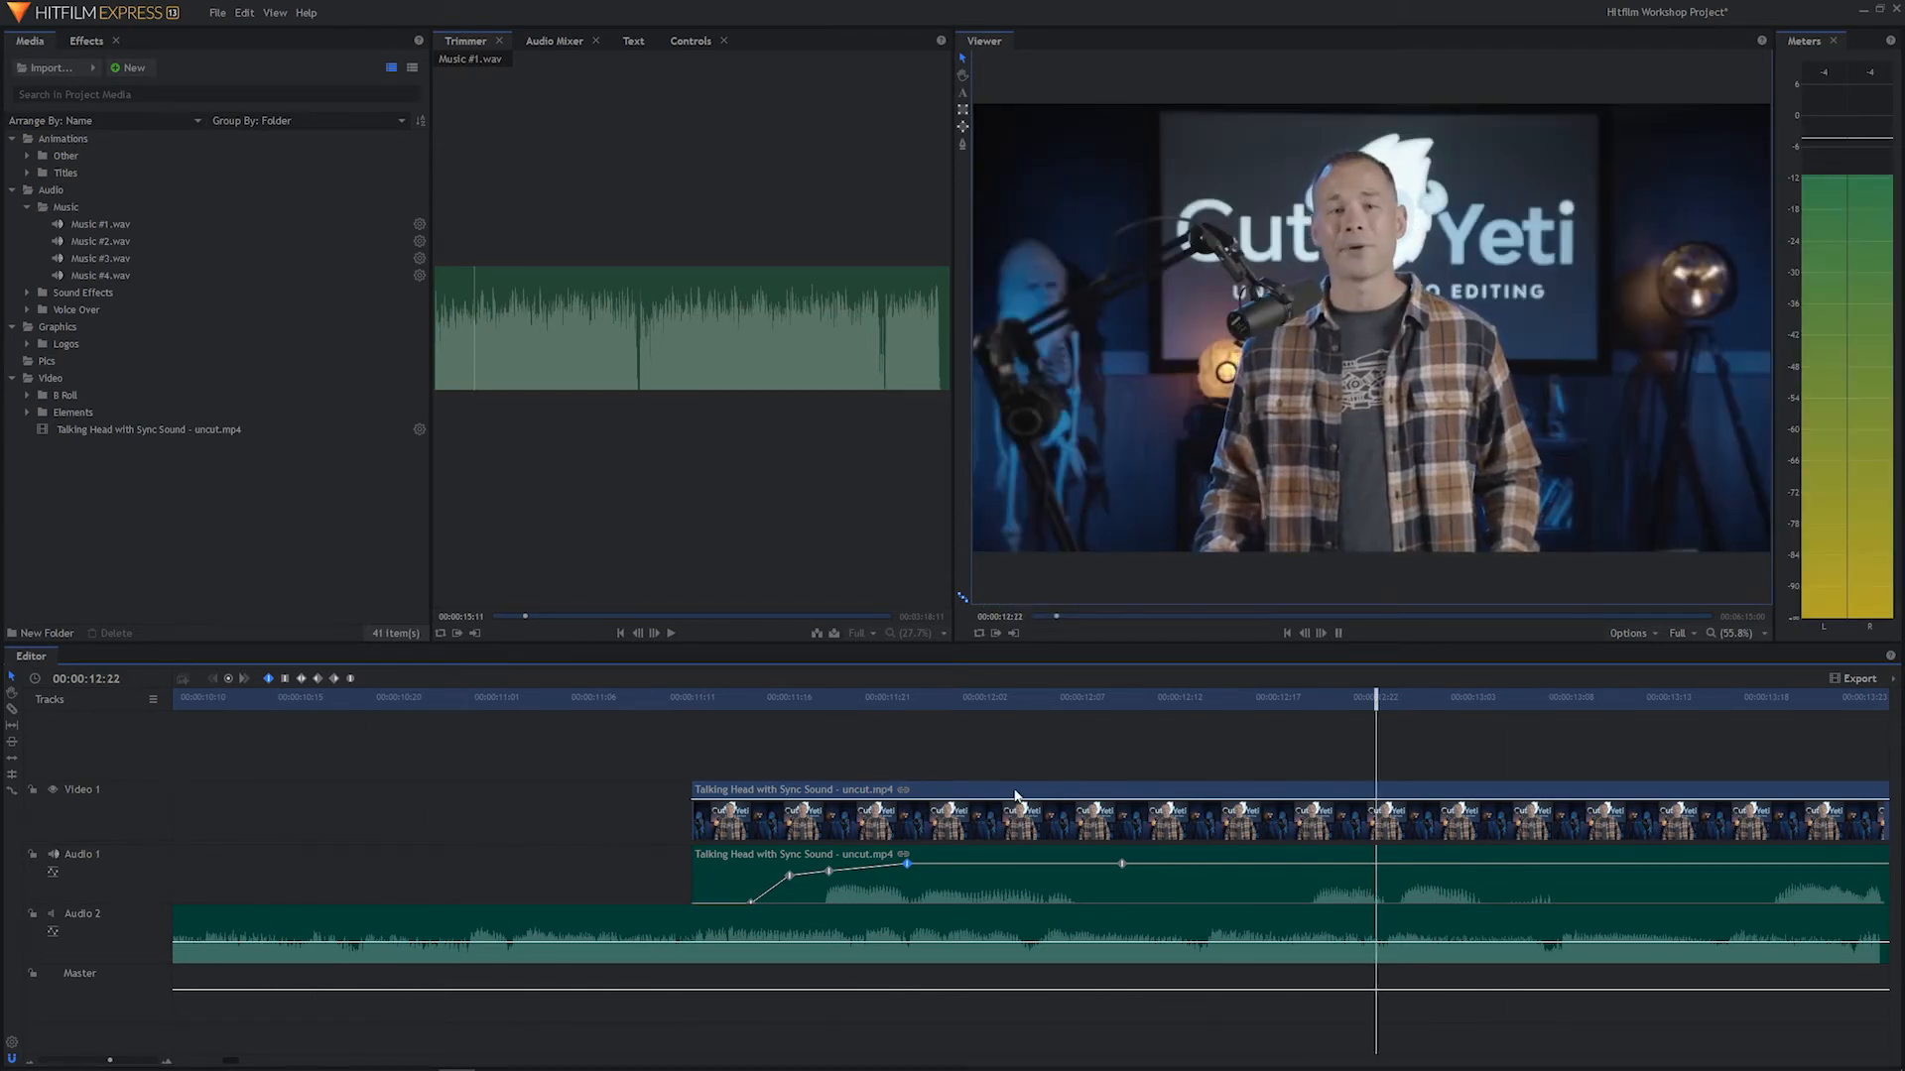
key("space")
scroll(1228, 901, "right", 1)
scroll(760, 866, "left", 1)
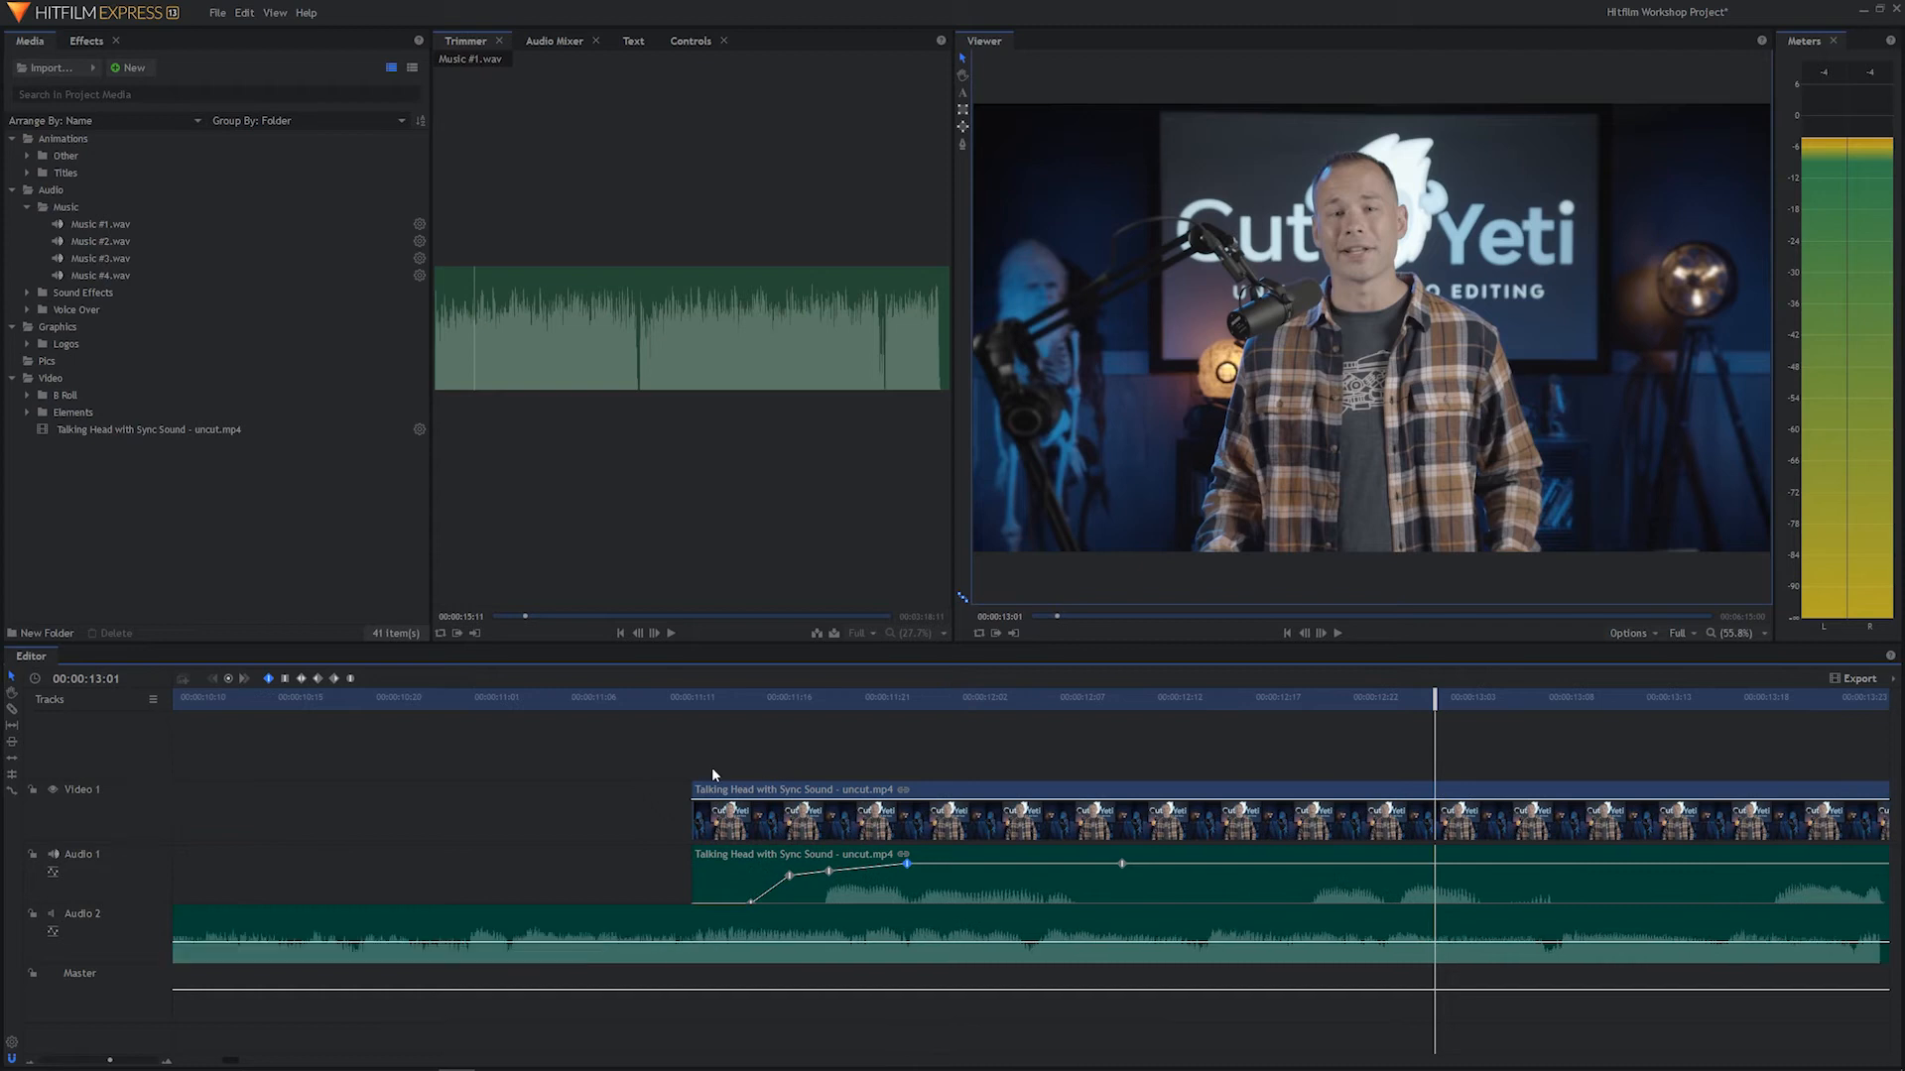
Undo all the level keyframe edits on the talking head audio to compare with the original opening
left_click_drag(561, 712, 477, 707)
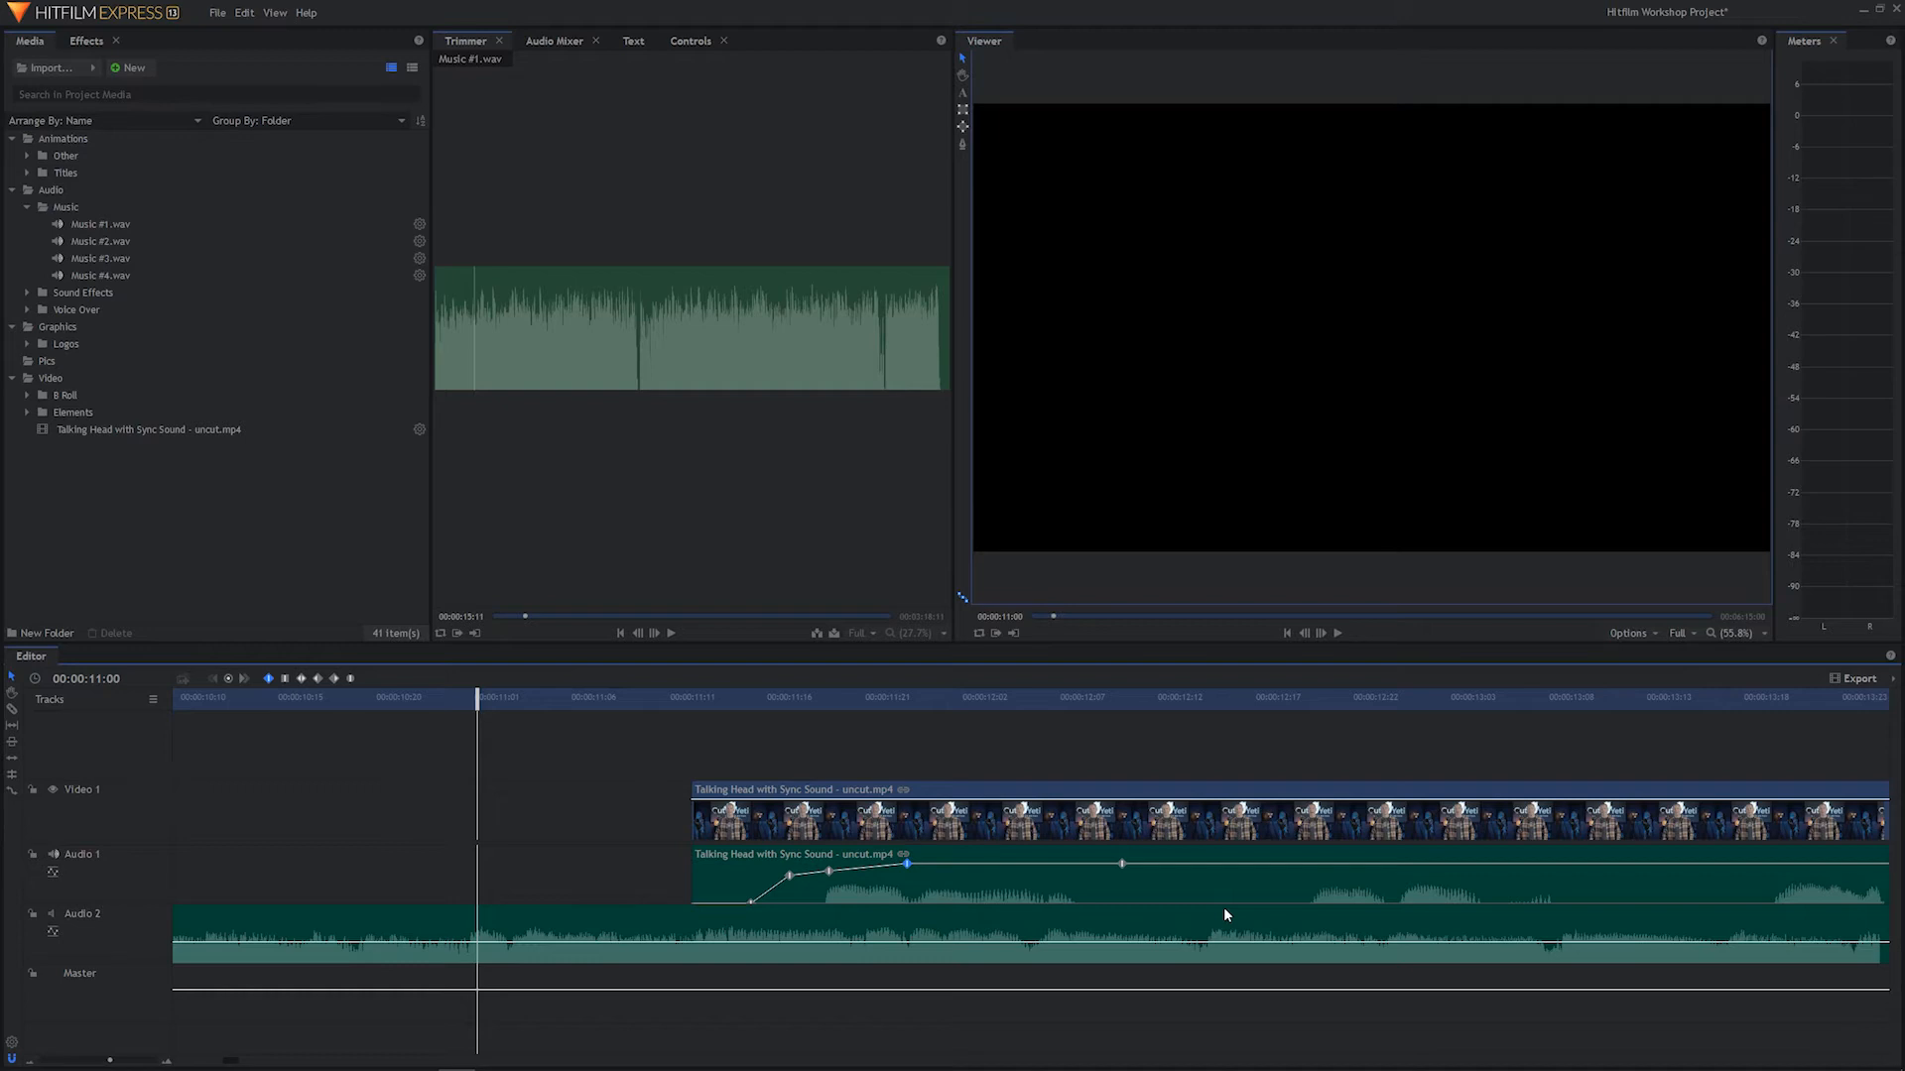
key("ctrl+z")
key("ctrl+z")
key("ctrl+z")
key("ctrl+z")
key("ctrl+z")
key("ctrl+z")
key("ctrl+z")
key("ctrl+z")
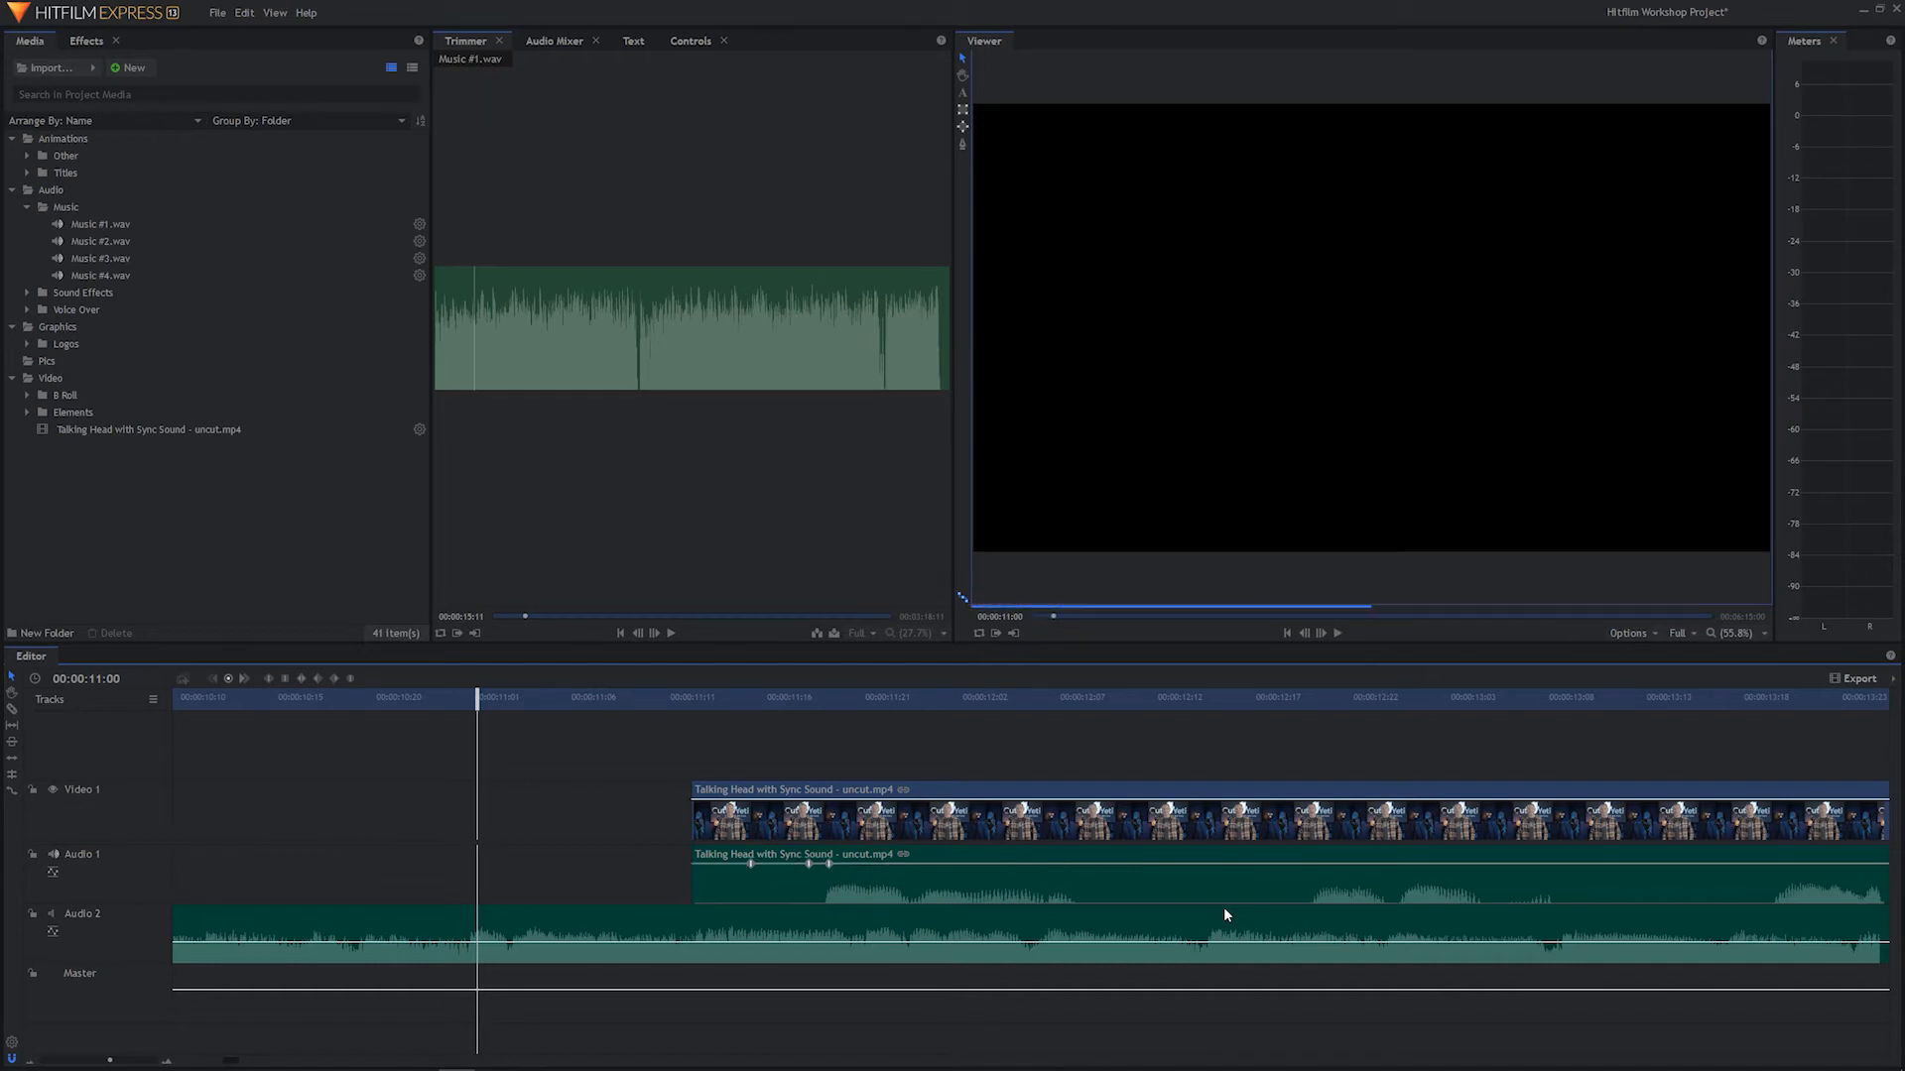
key("ctrl+z")
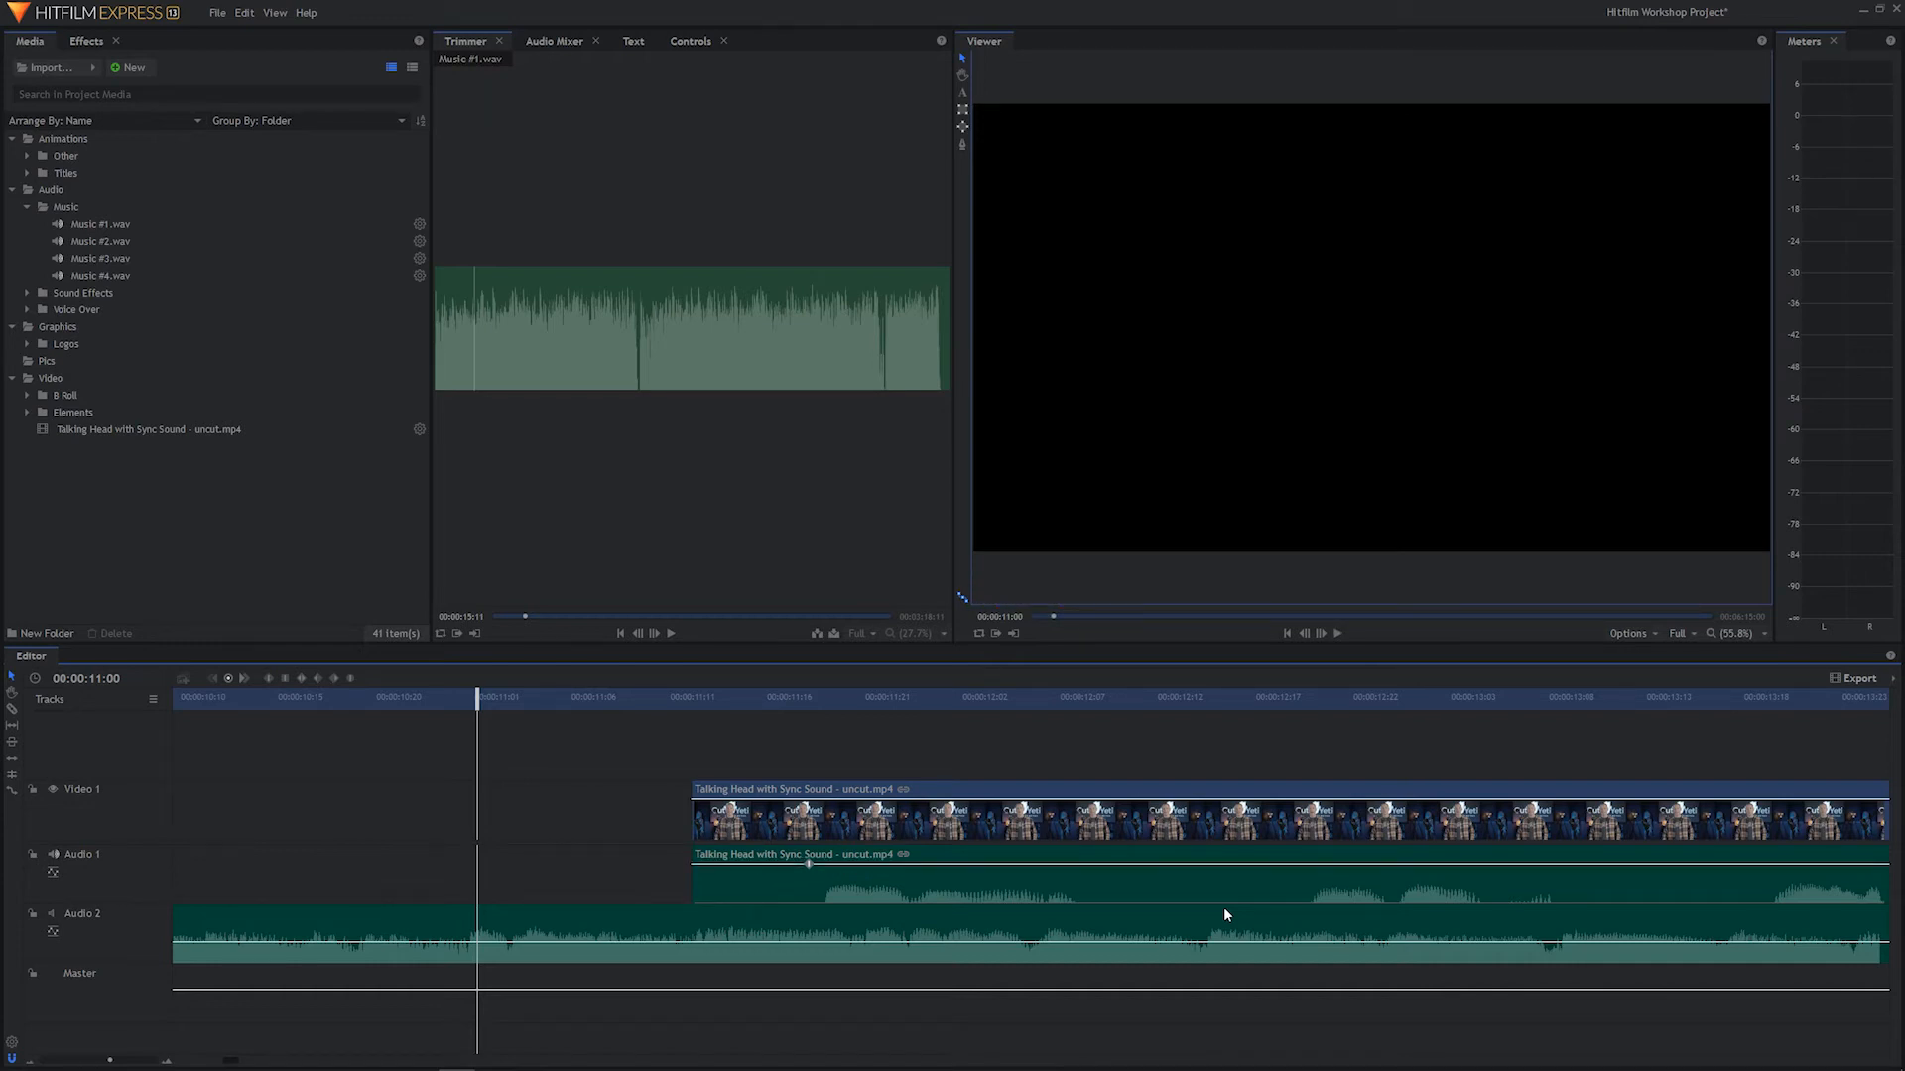
key("ctrl+z")
Play the opening without keyframes from before the clip and from two points within the first phrase
key("space")
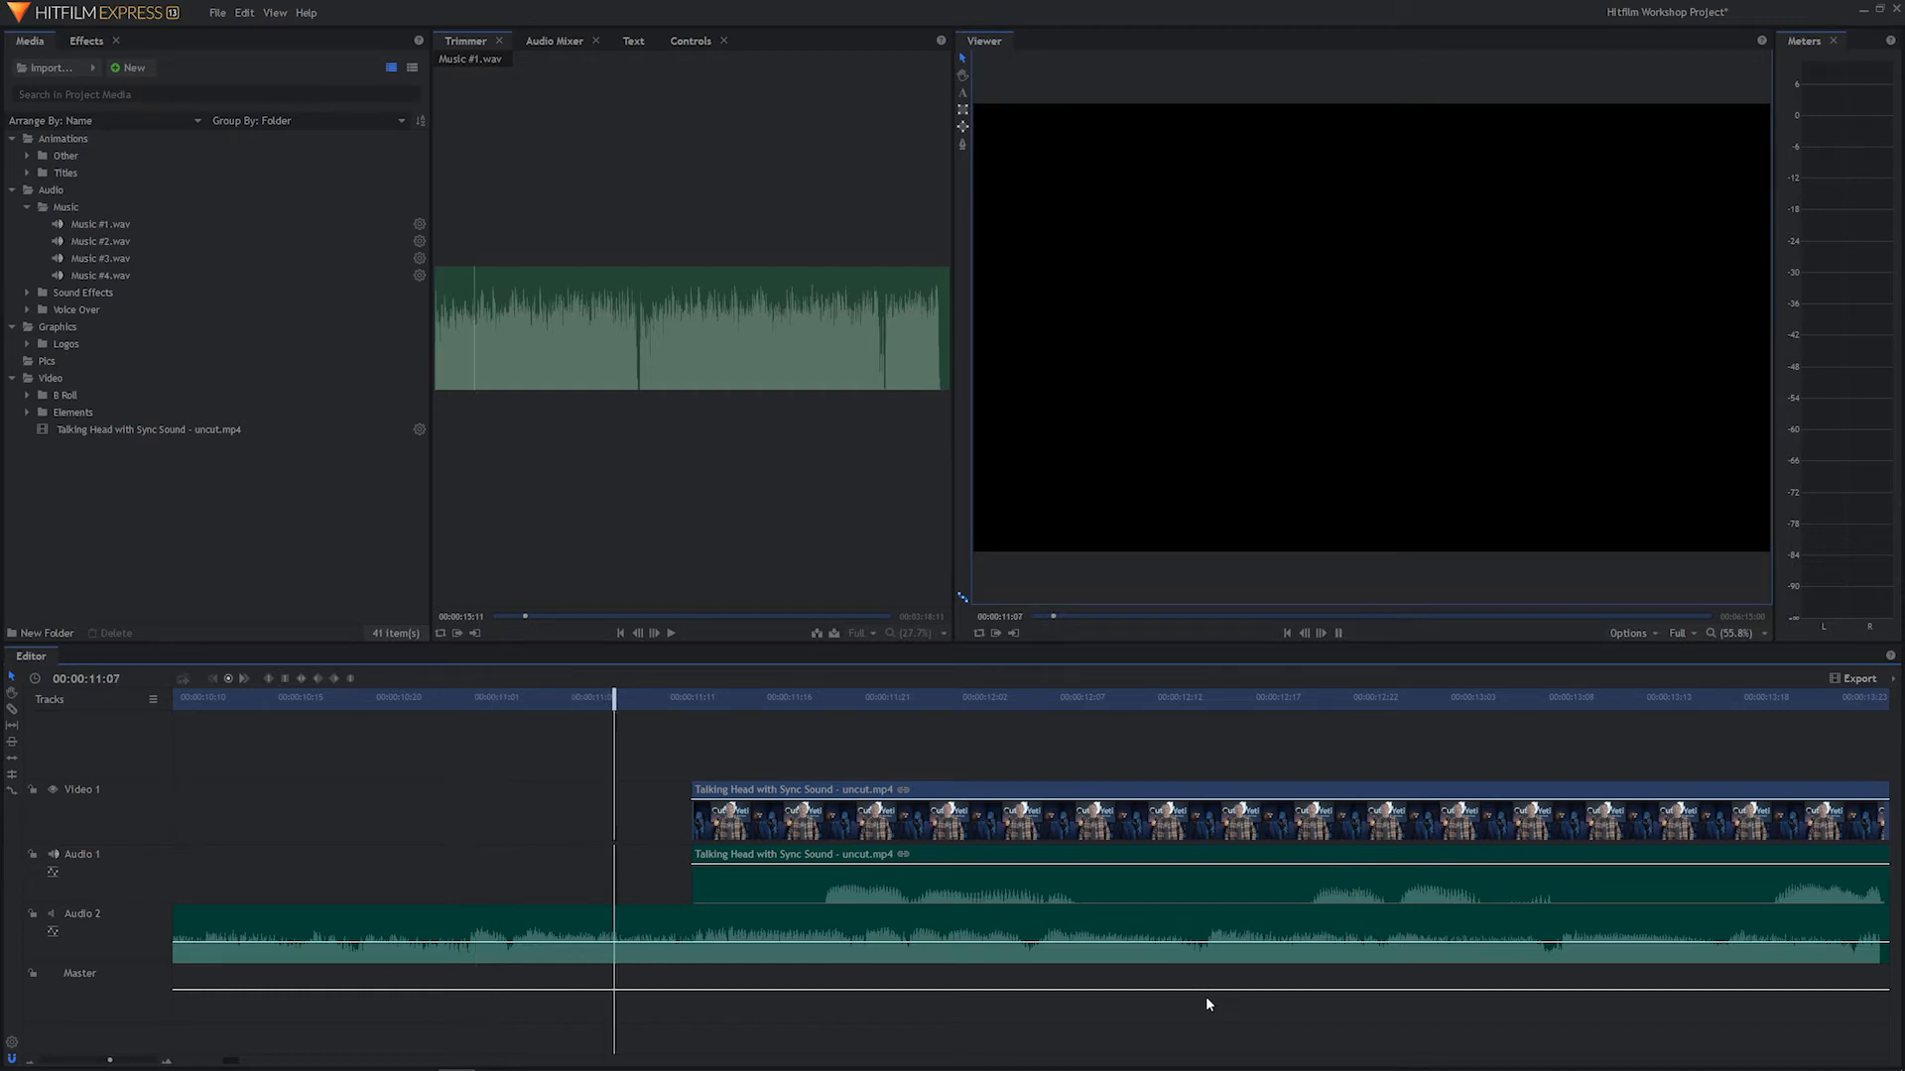
left_click(905, 698)
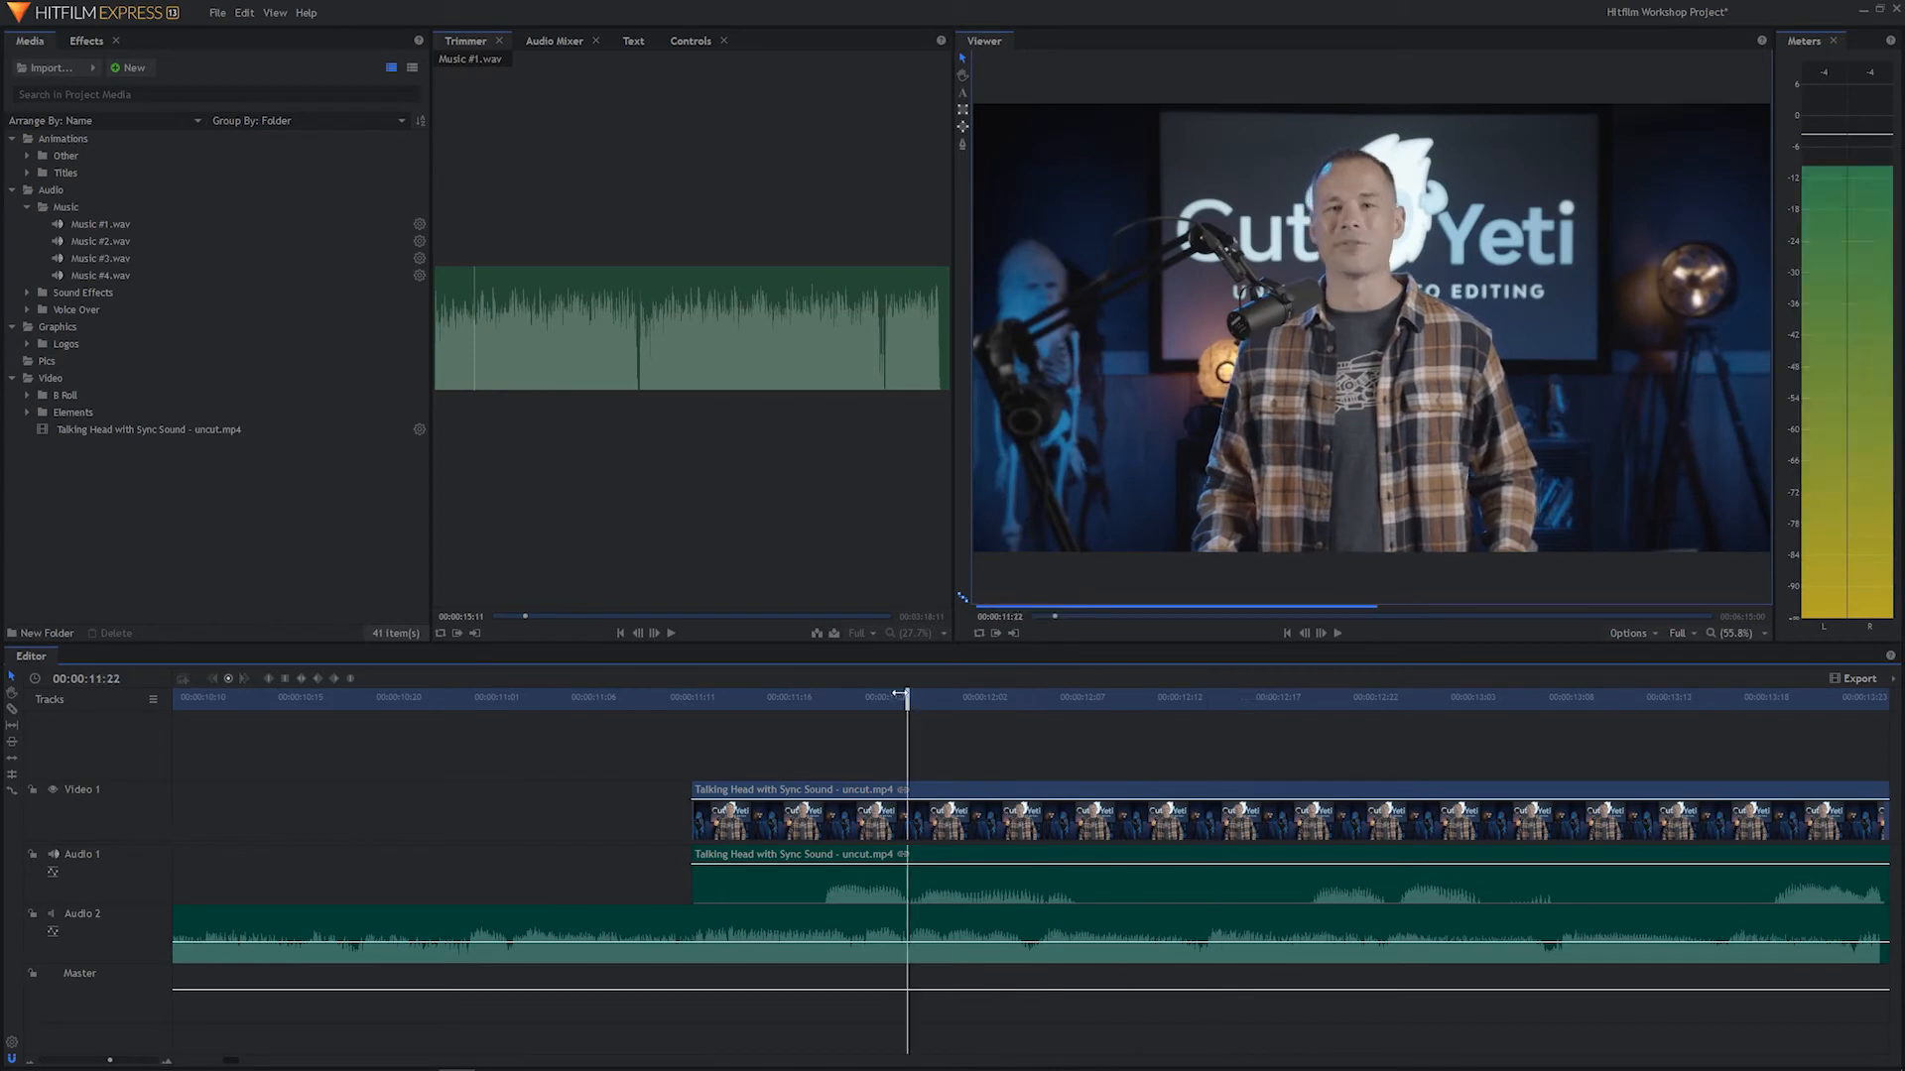
key("space")
key("space")
left_click(1019, 701)
key("space")
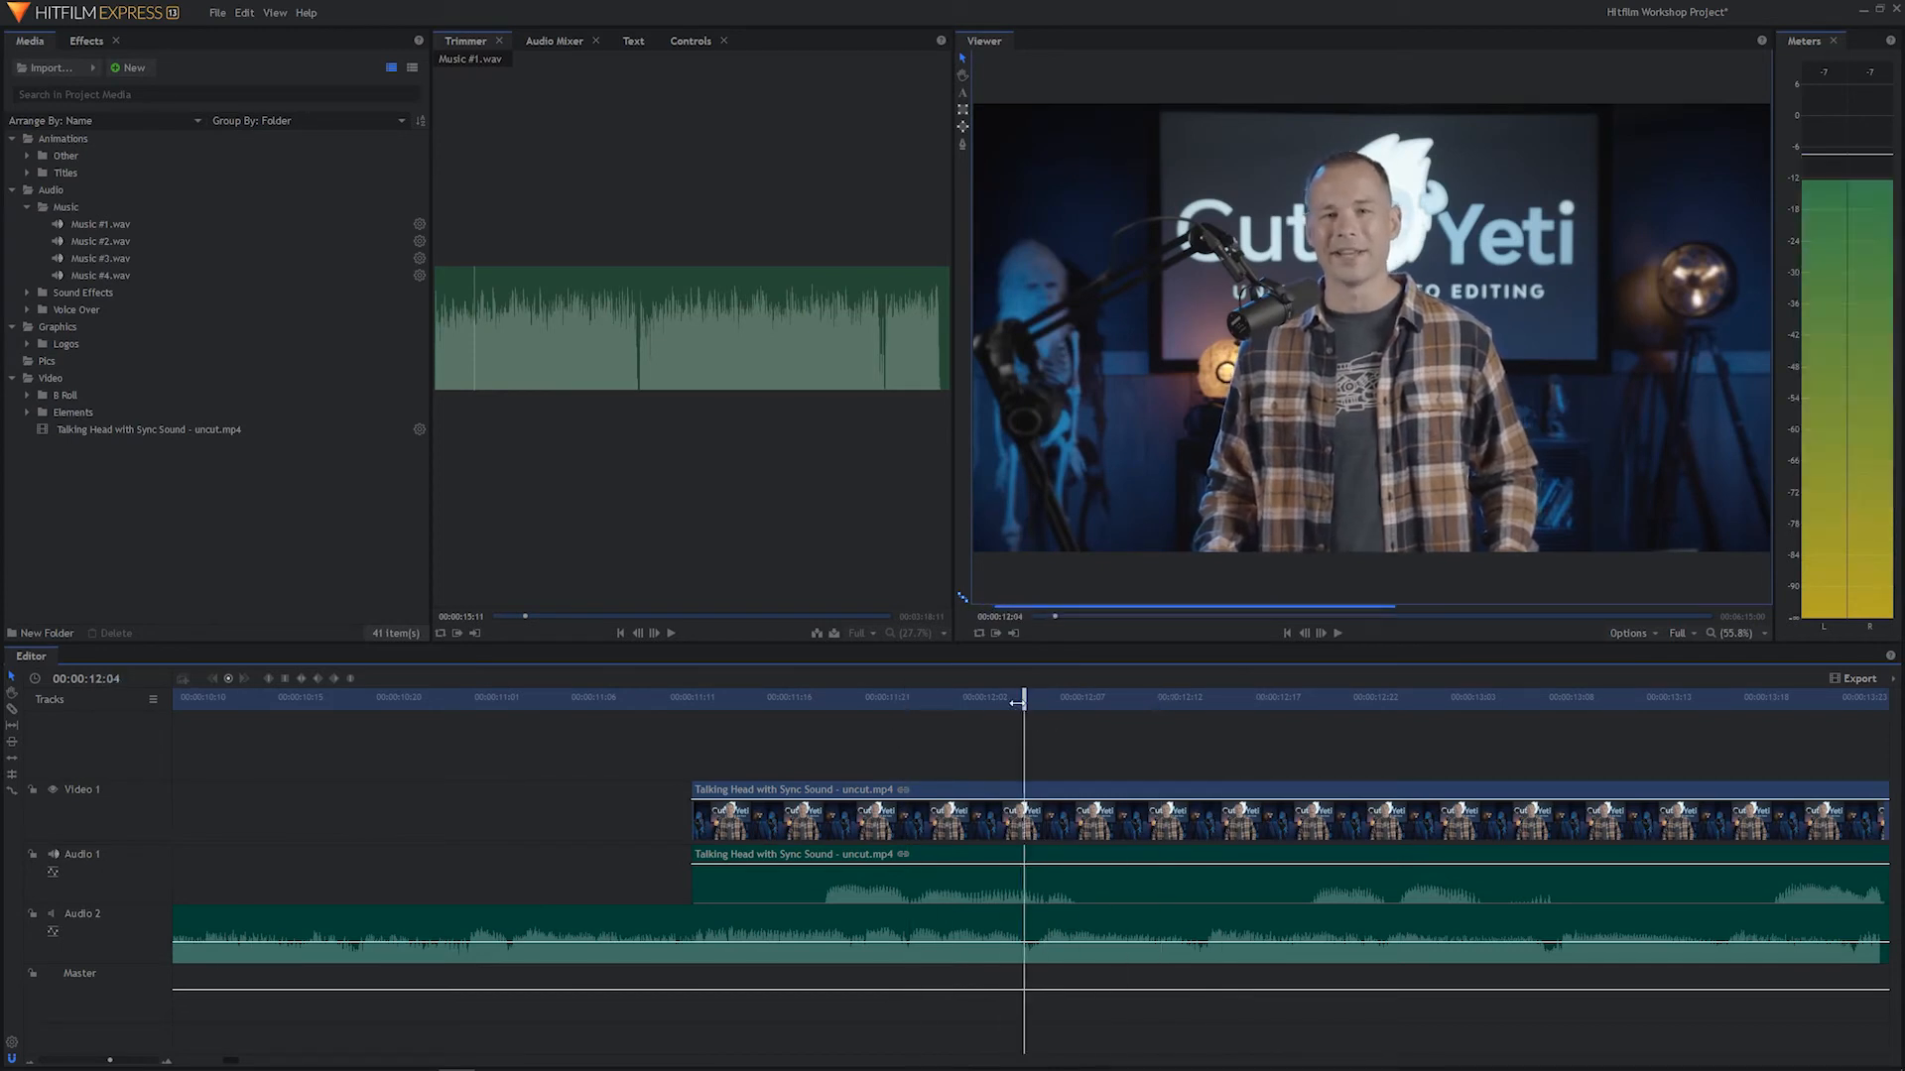
left_click_drag(1017, 702, 262, 736)
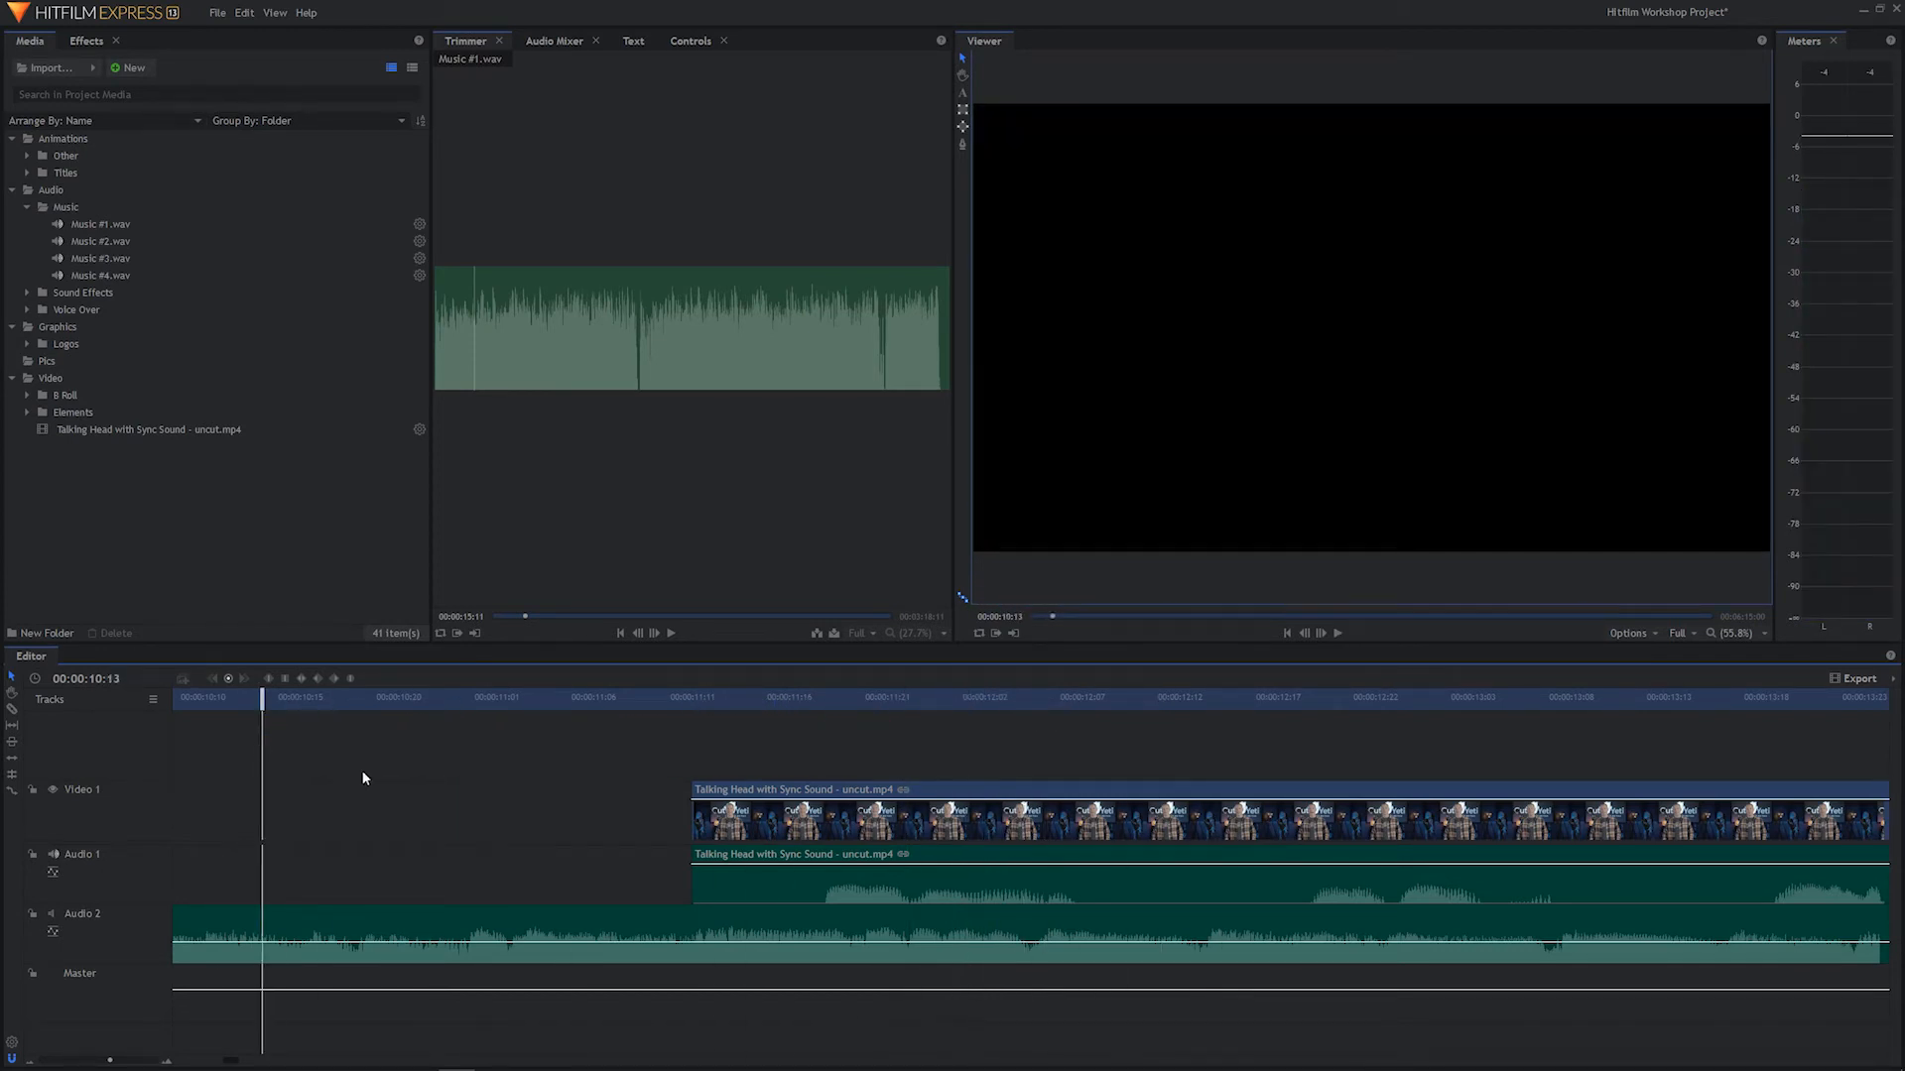
Replay the unfaded opening from 00:00:10:13 and from around the clip's start to check how abruptly the voice enters
key("space")
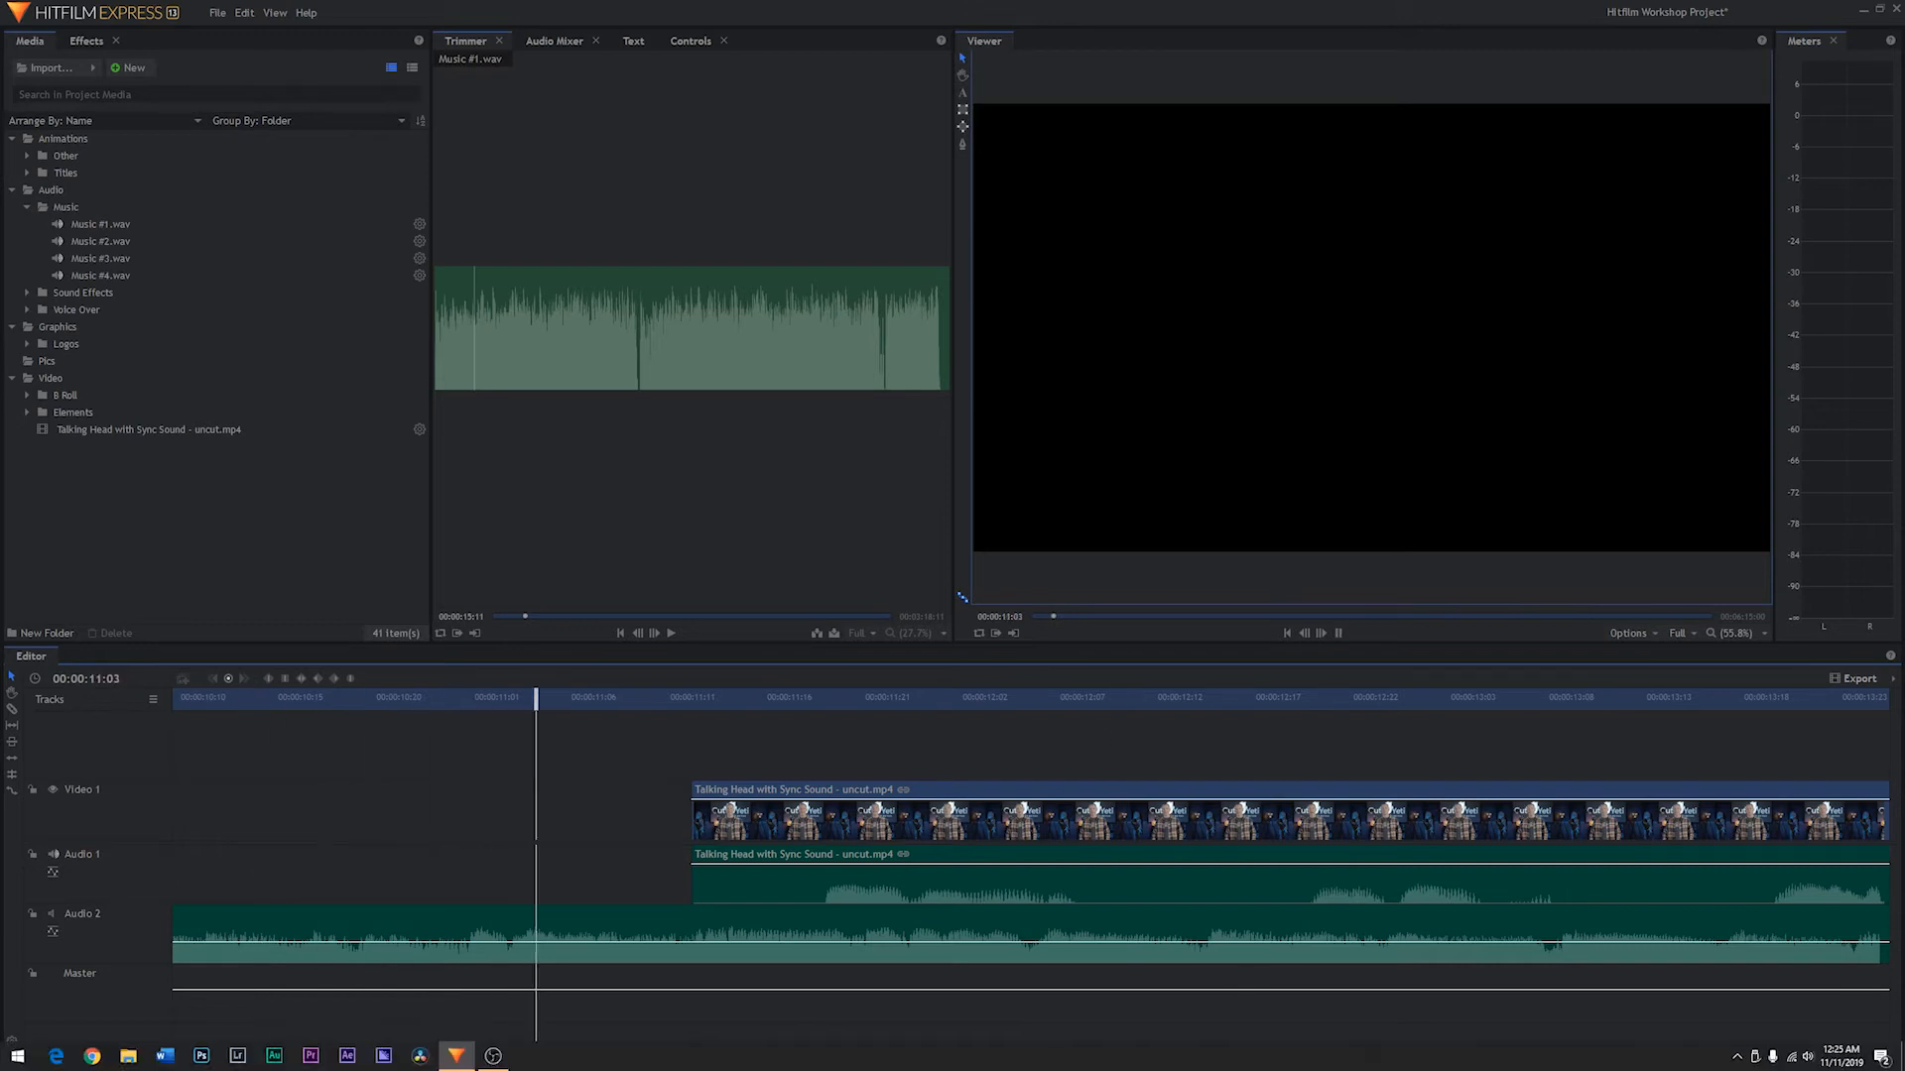
key("space")
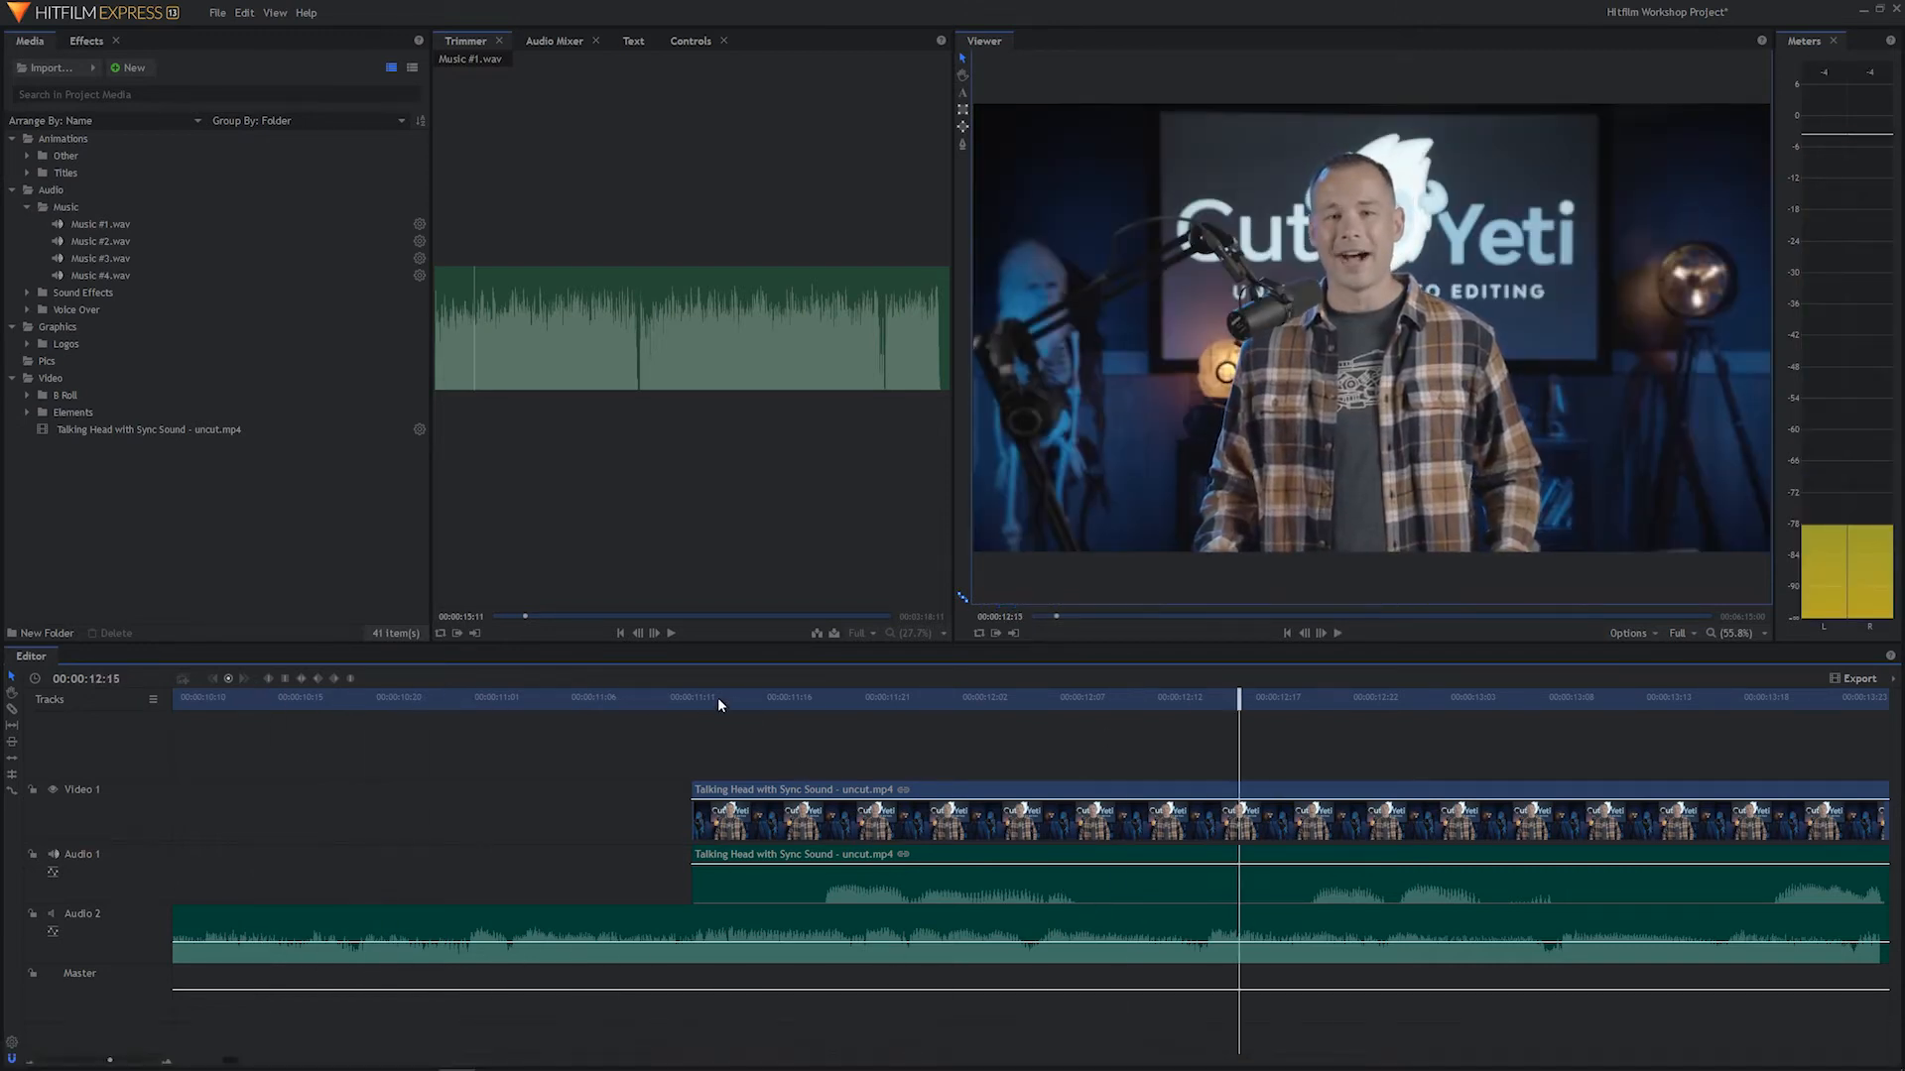
left_click(720, 701)
key("space")
key("space")
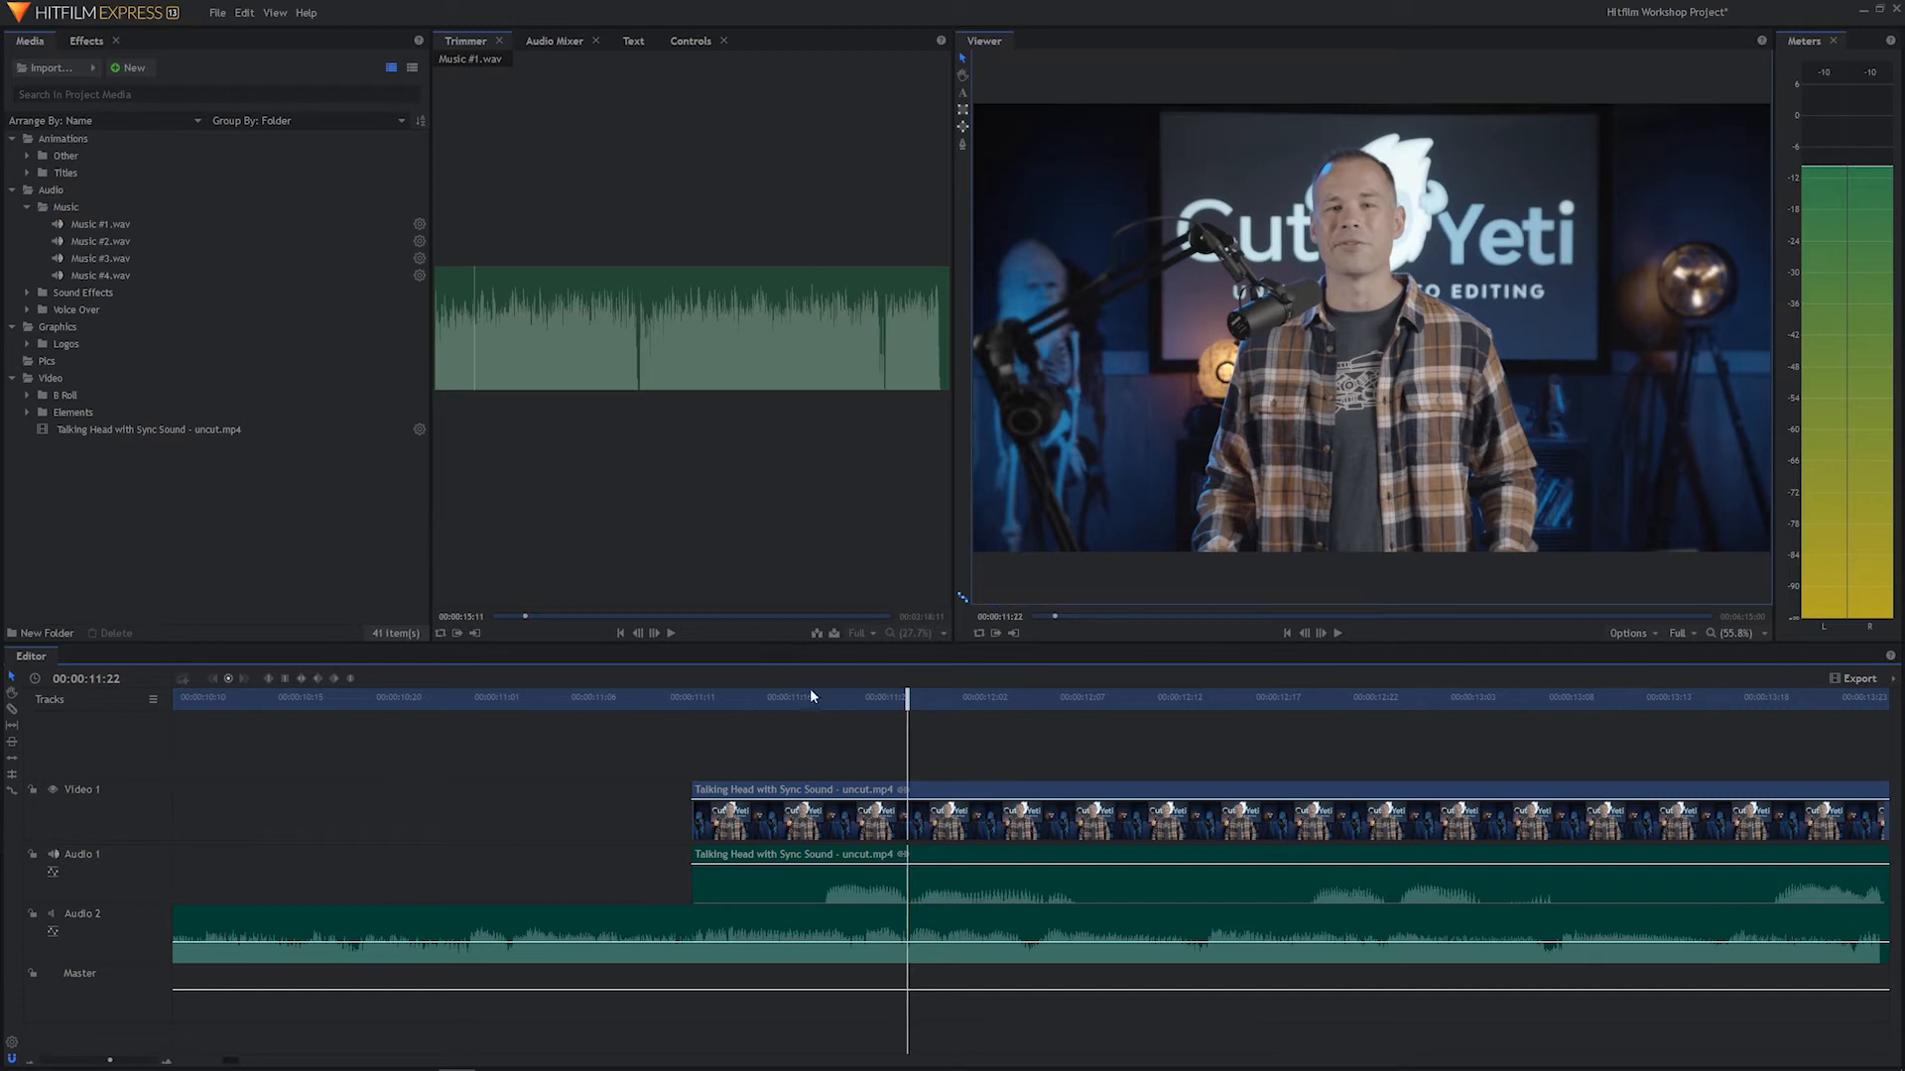
left_click_drag(797, 697, 672, 703)
key("space")
key("space")
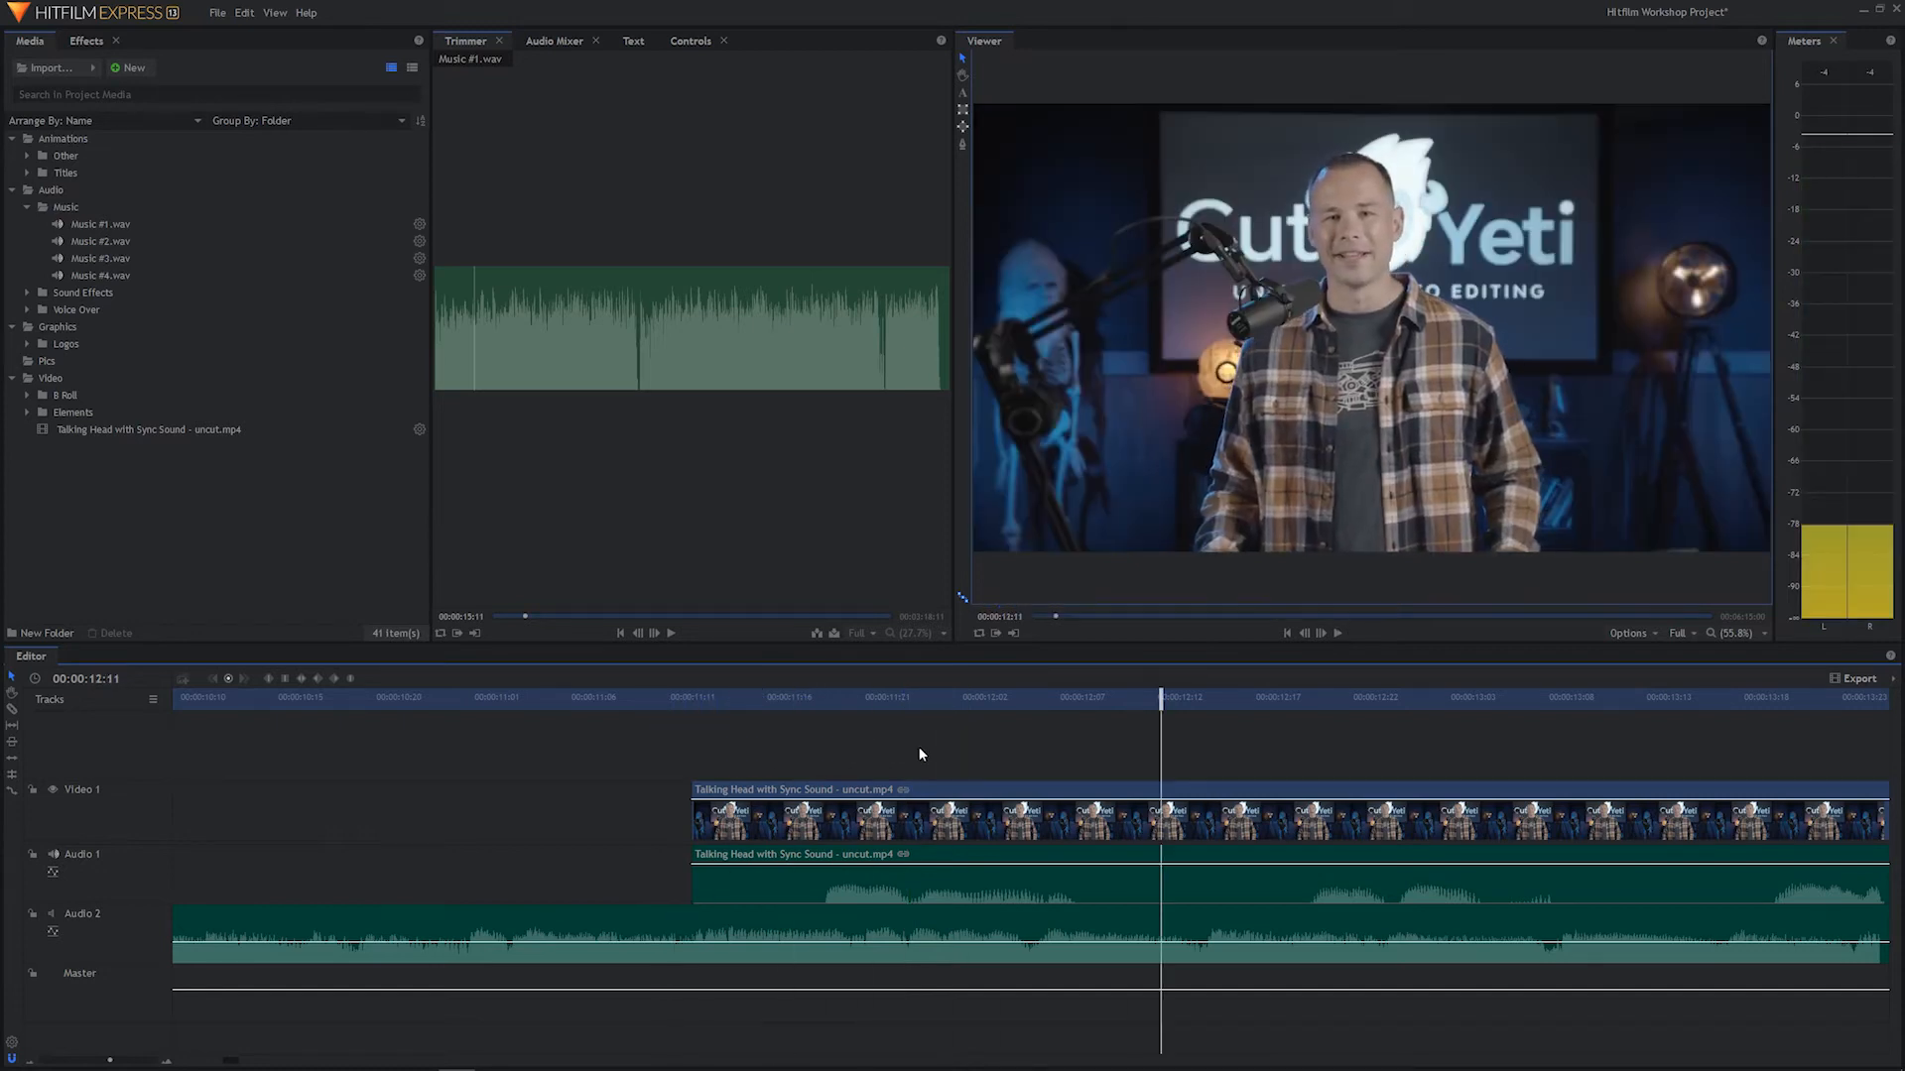
Redo the level keyframe edits up to the one at 00:00:11:22 and replay the restored fade-in
left_click(814, 702)
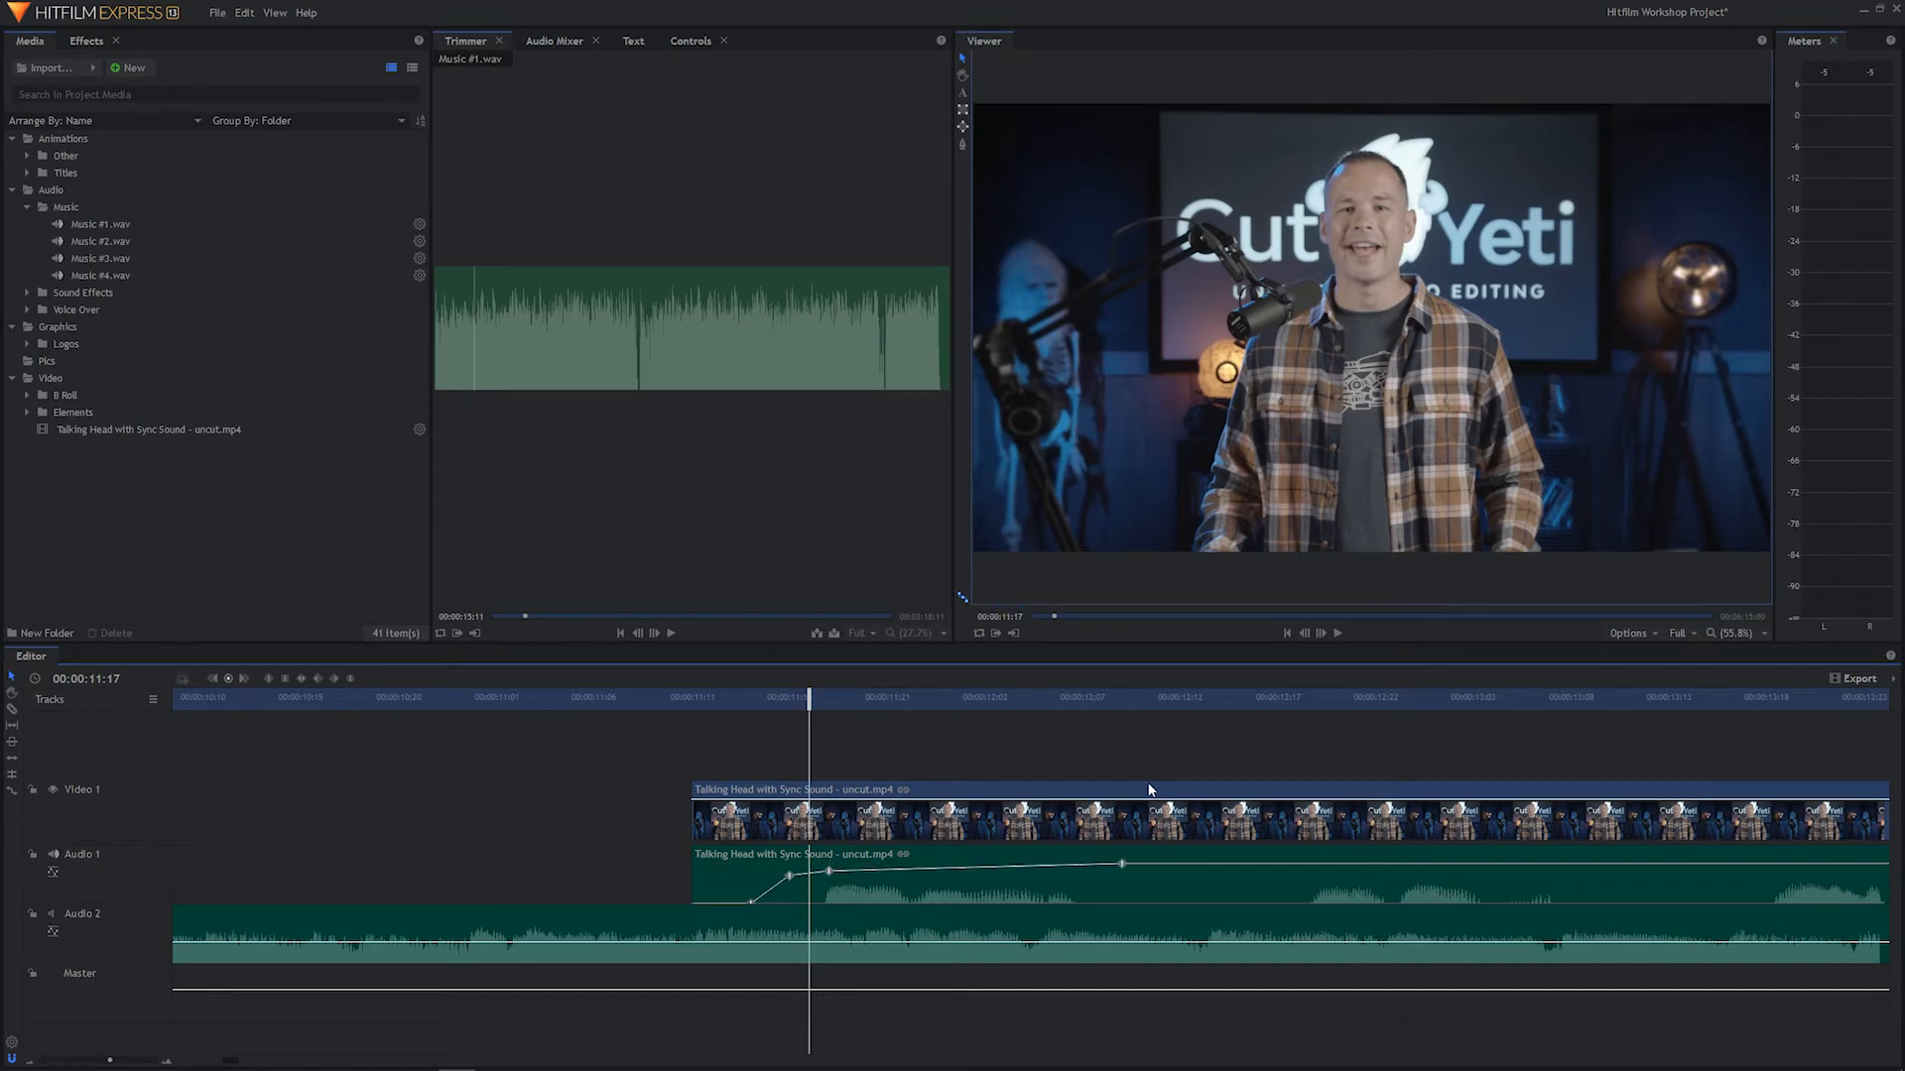
key("ctrl+z")
left_click(414, 698)
key("space")
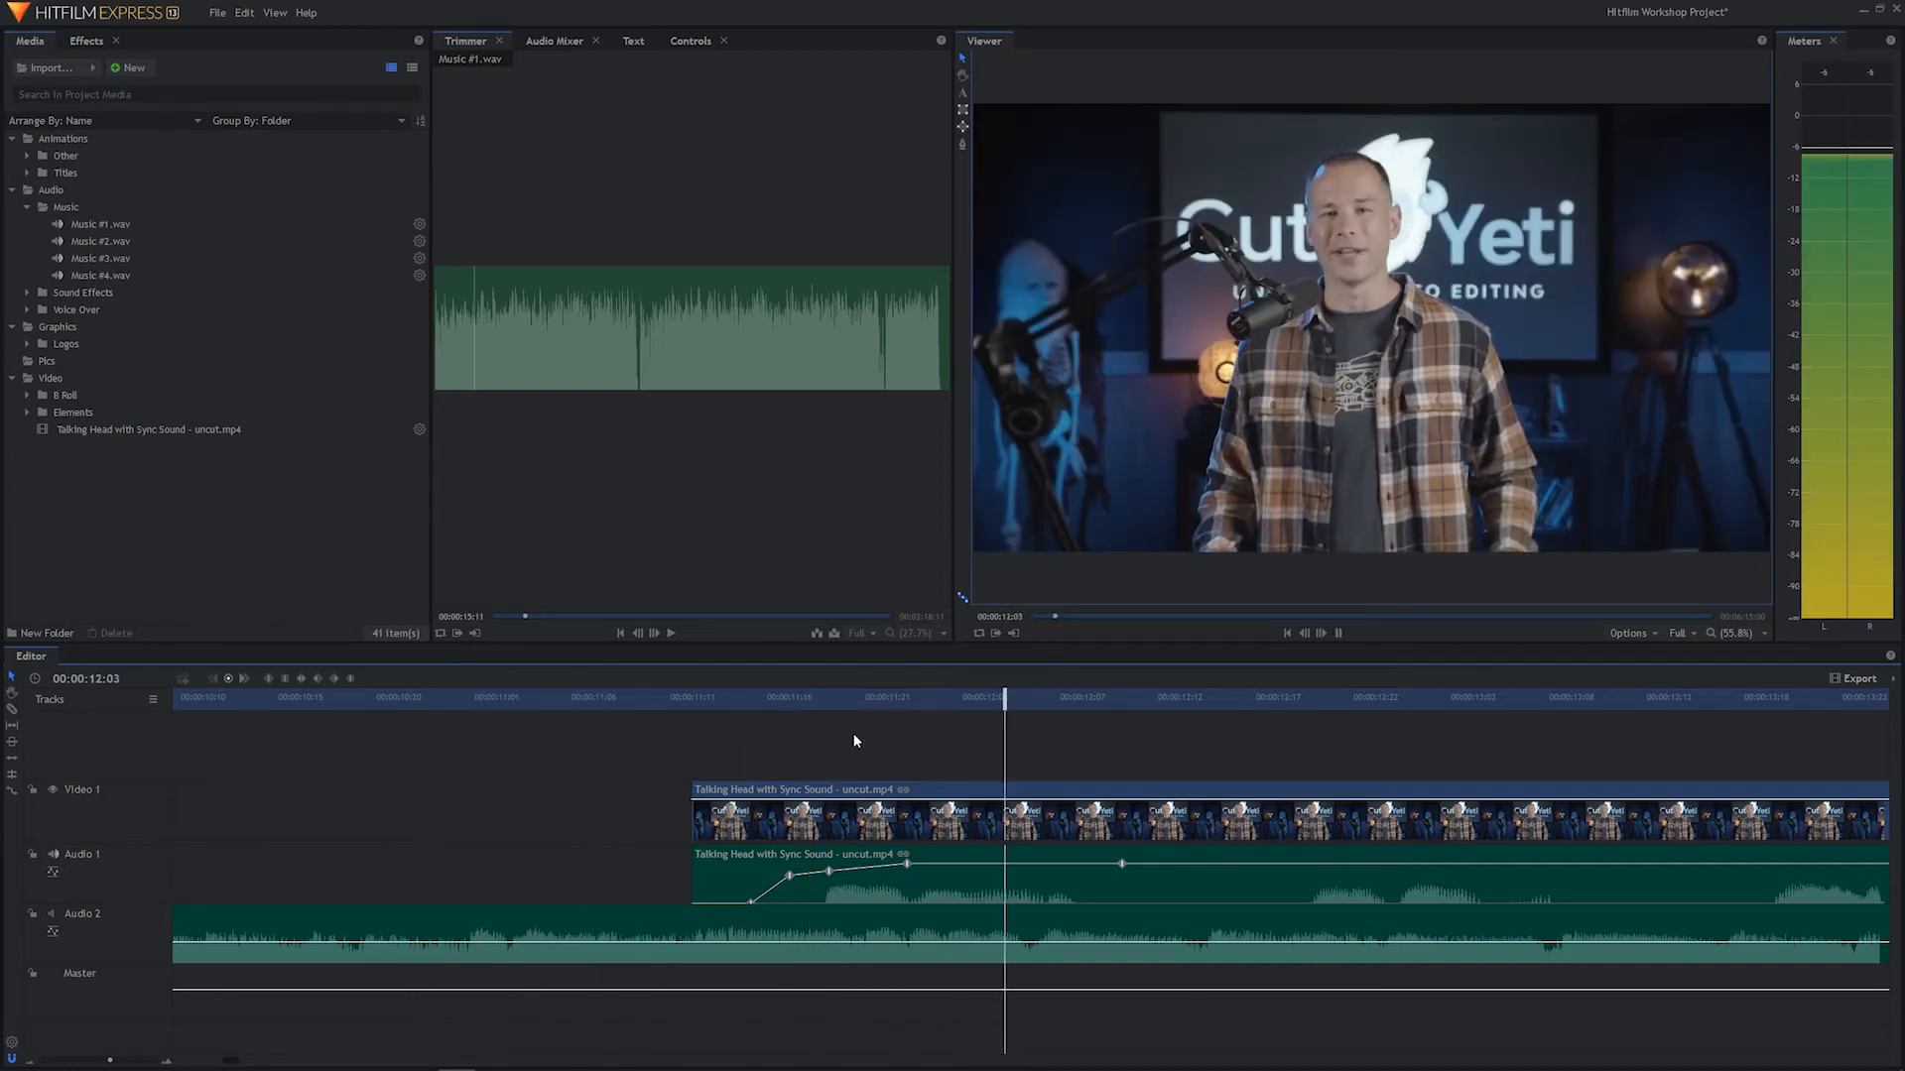
left_click(710, 698)
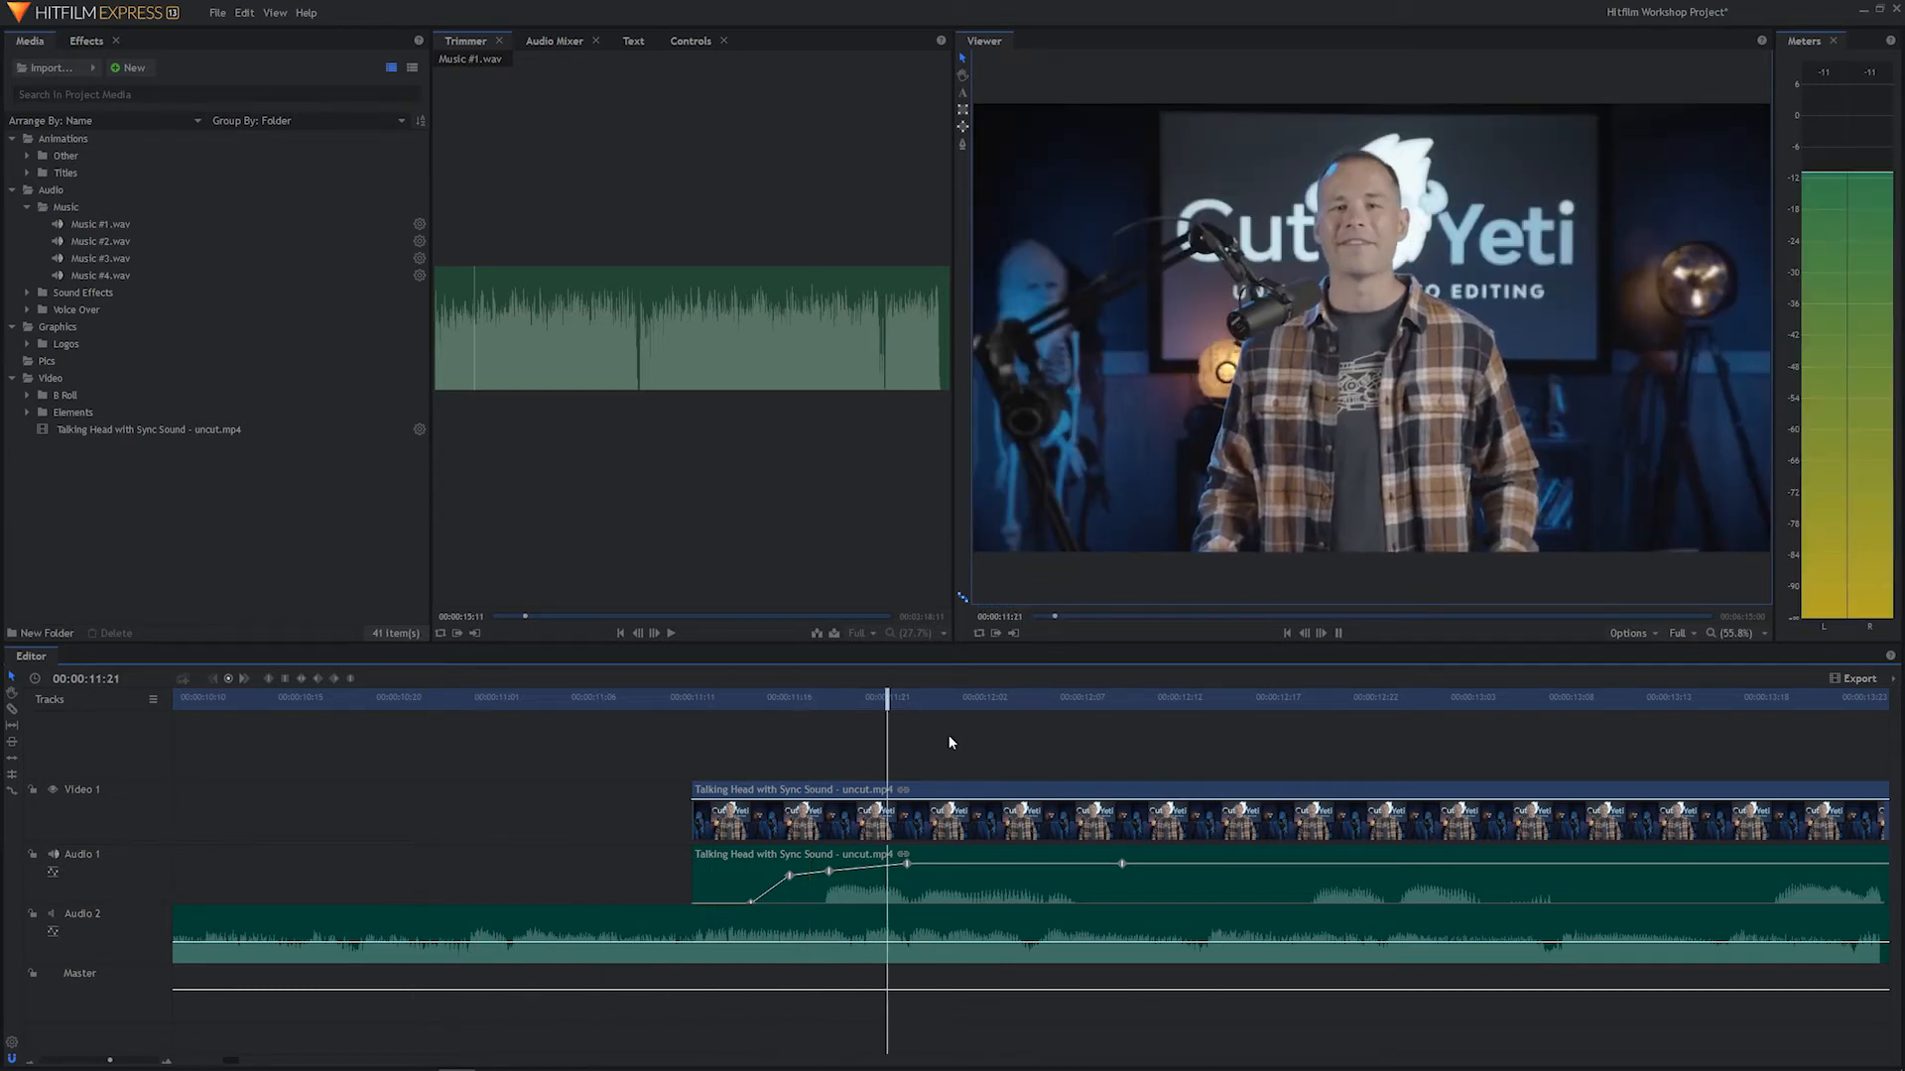
key("space")
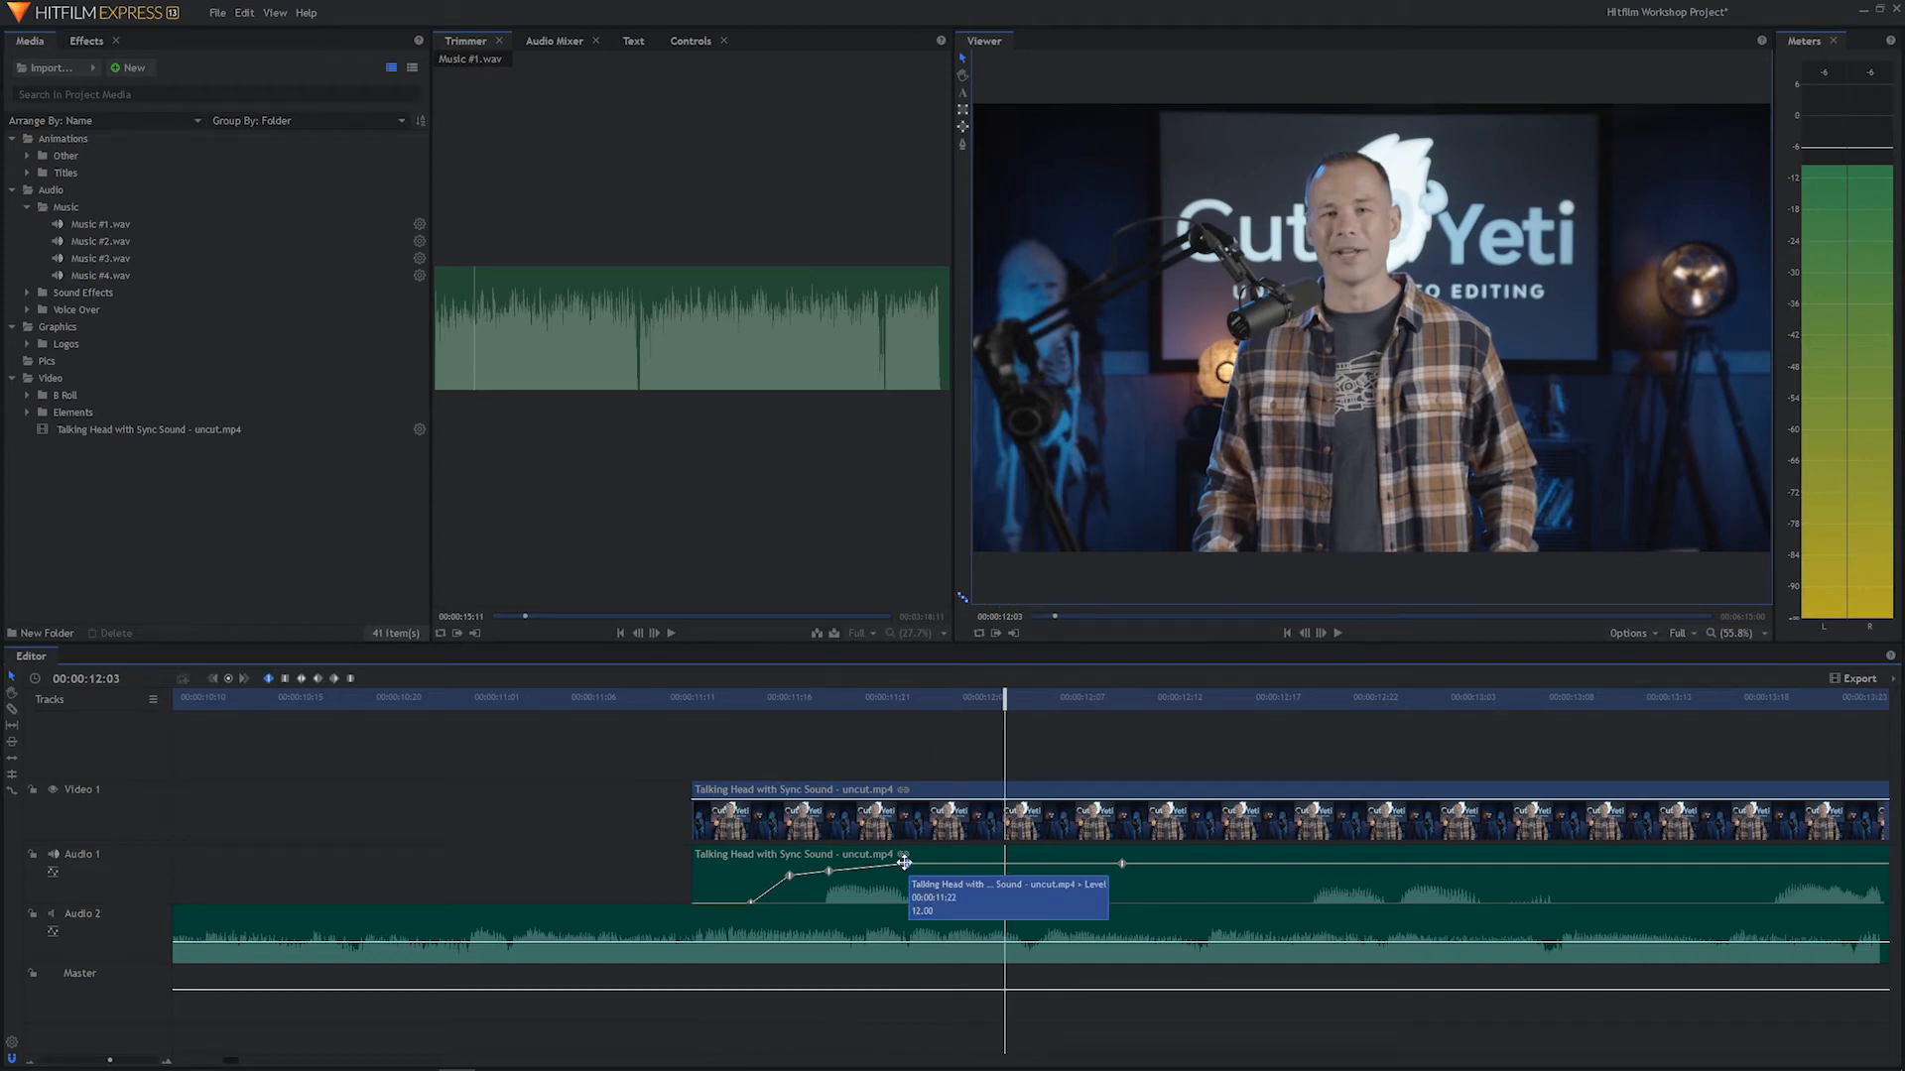
Try moving the level keyframe at 00:00:11:22 to 00:00:12:03 and play the first phrase
left_click_drag(904, 862, 1005, 863)
left_click(633, 698)
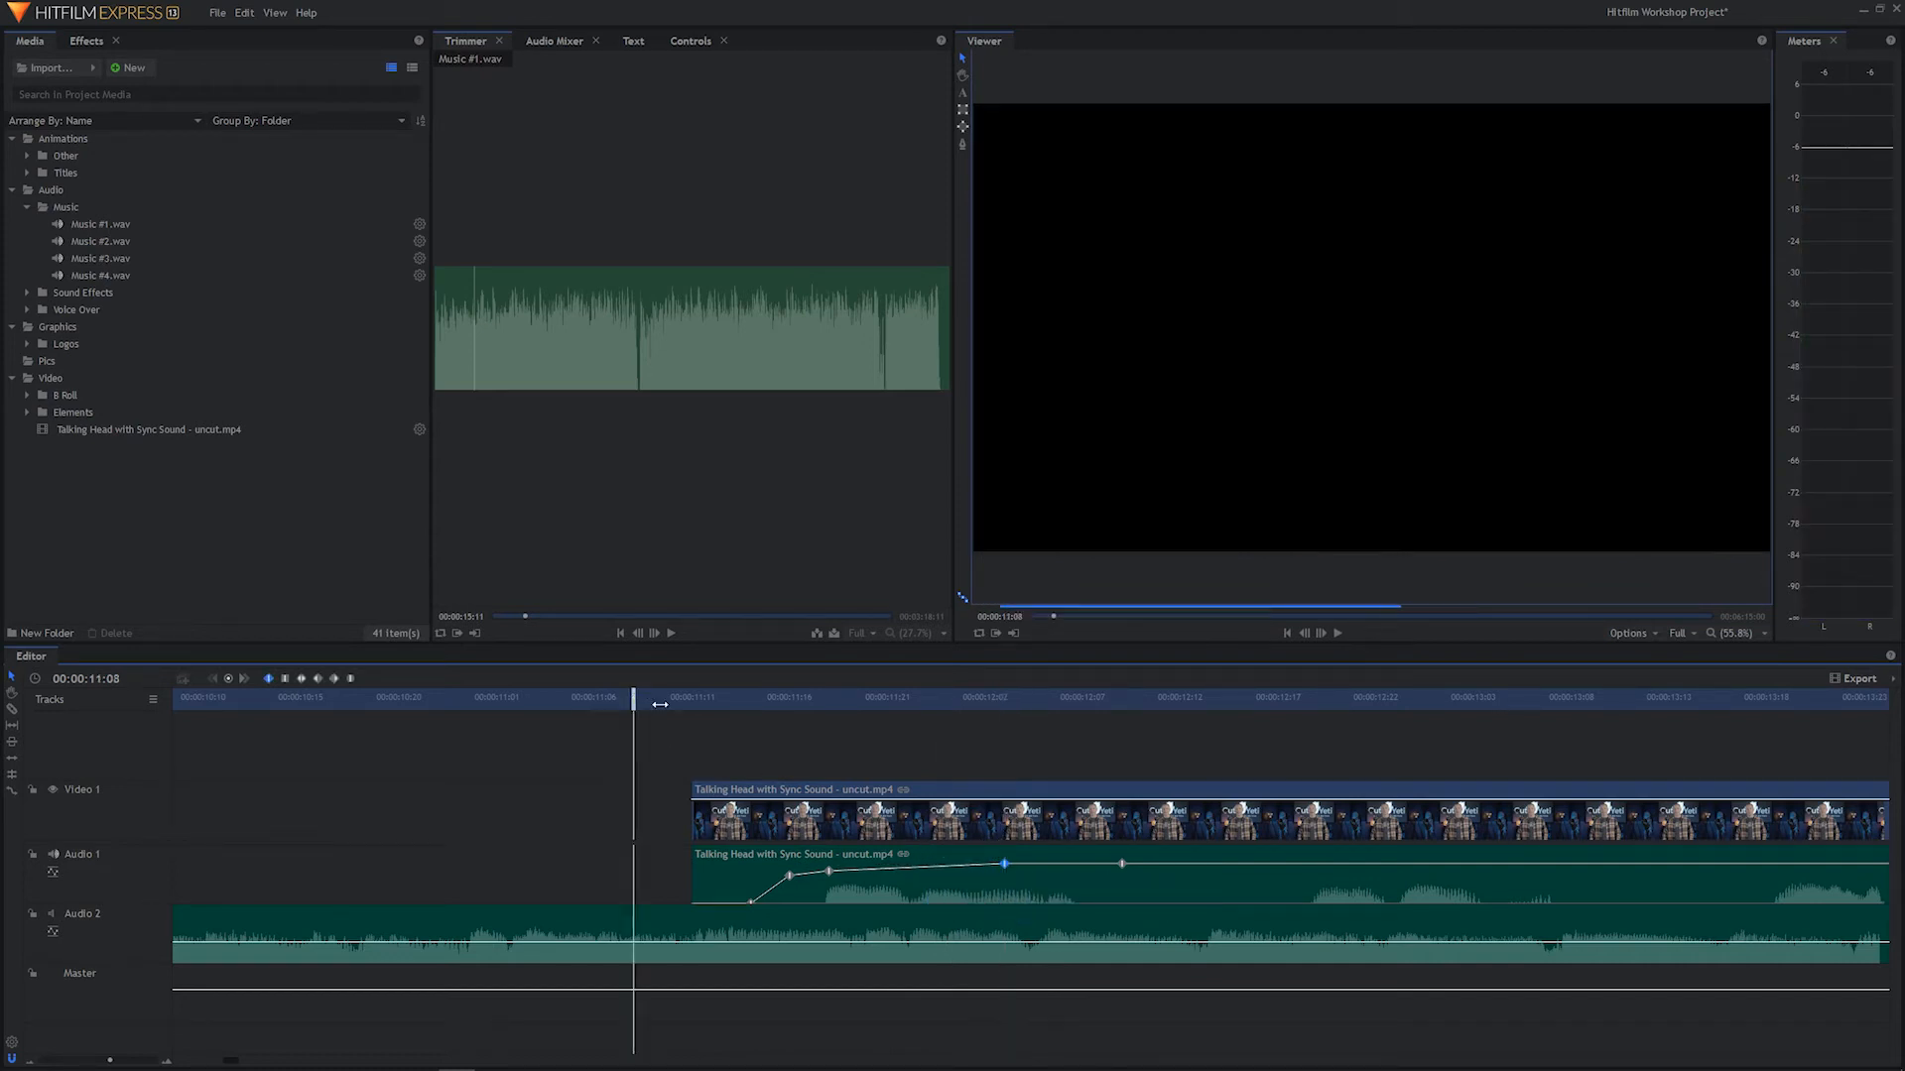
key("space")
key("space")
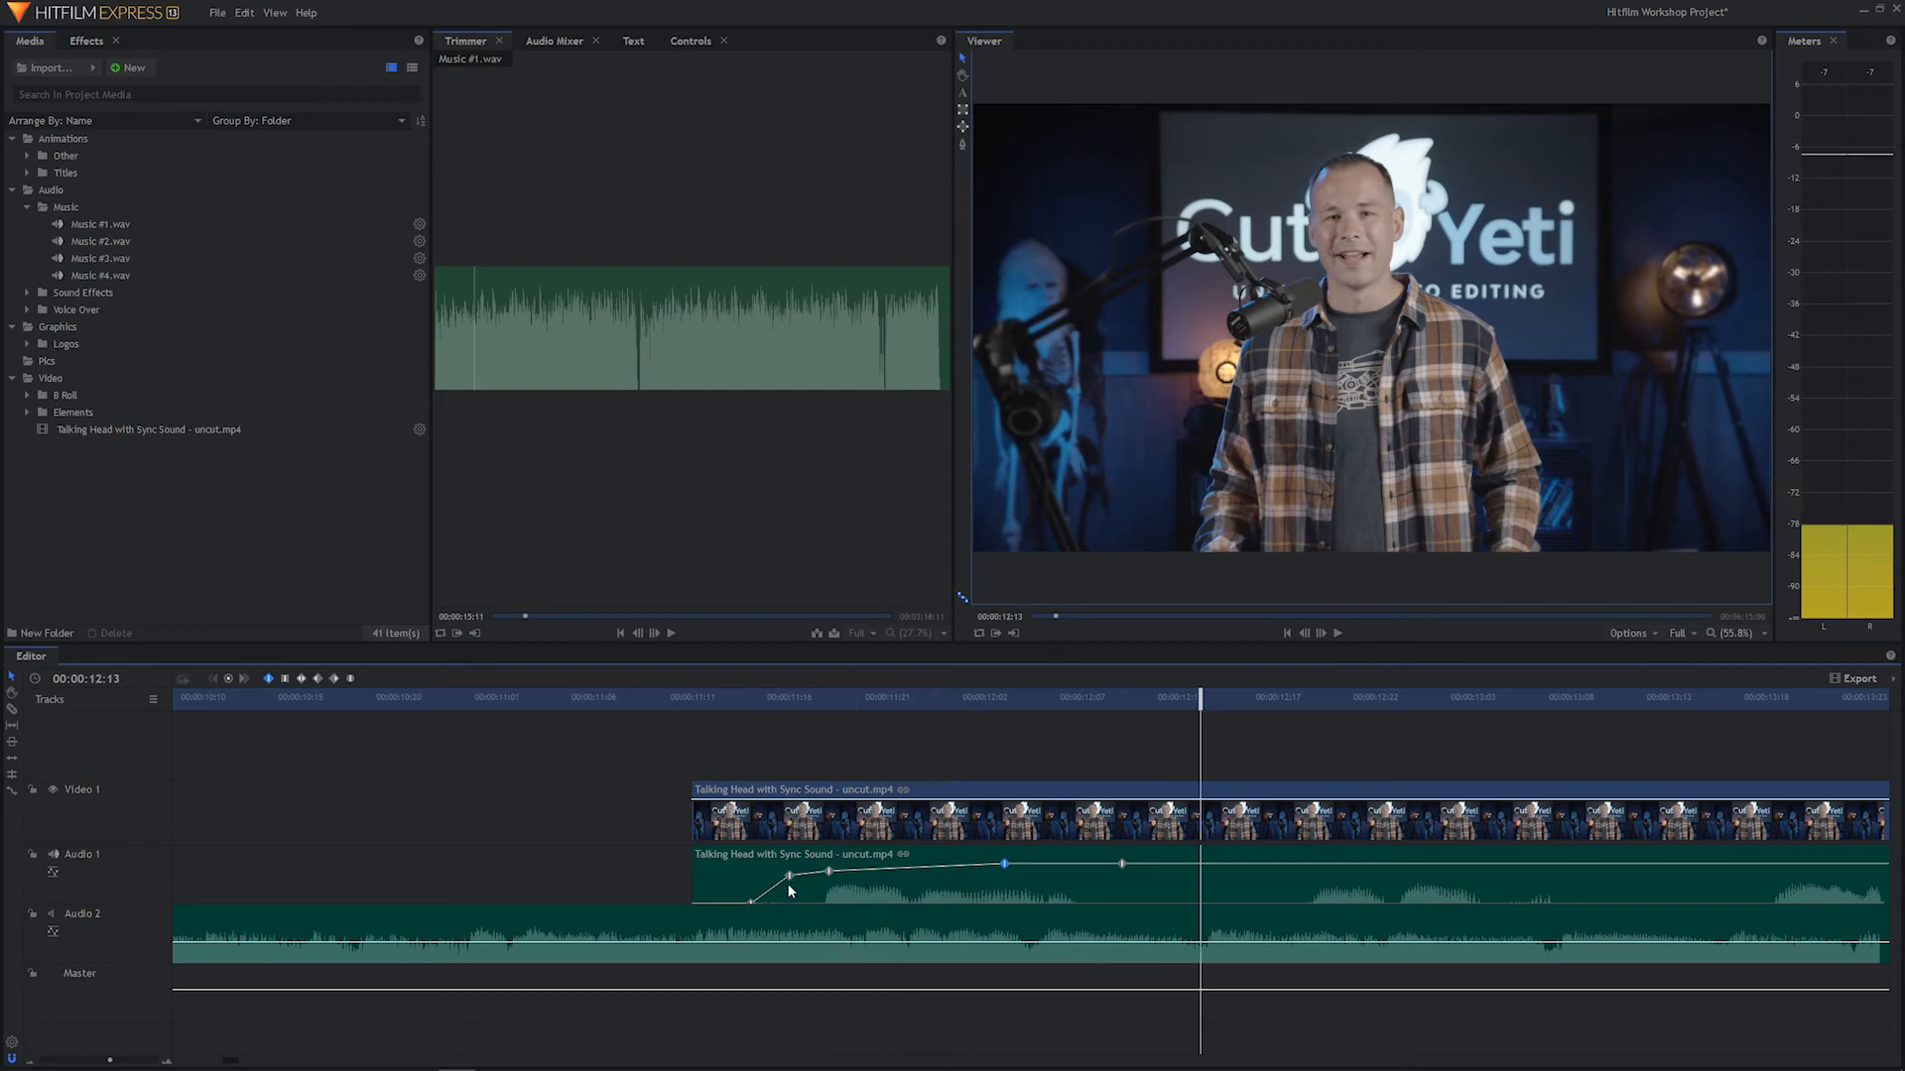
Try removing the level keyframe at 00:00:11:16, play the simplified ramp, and undo the removal
left_click(786, 876)
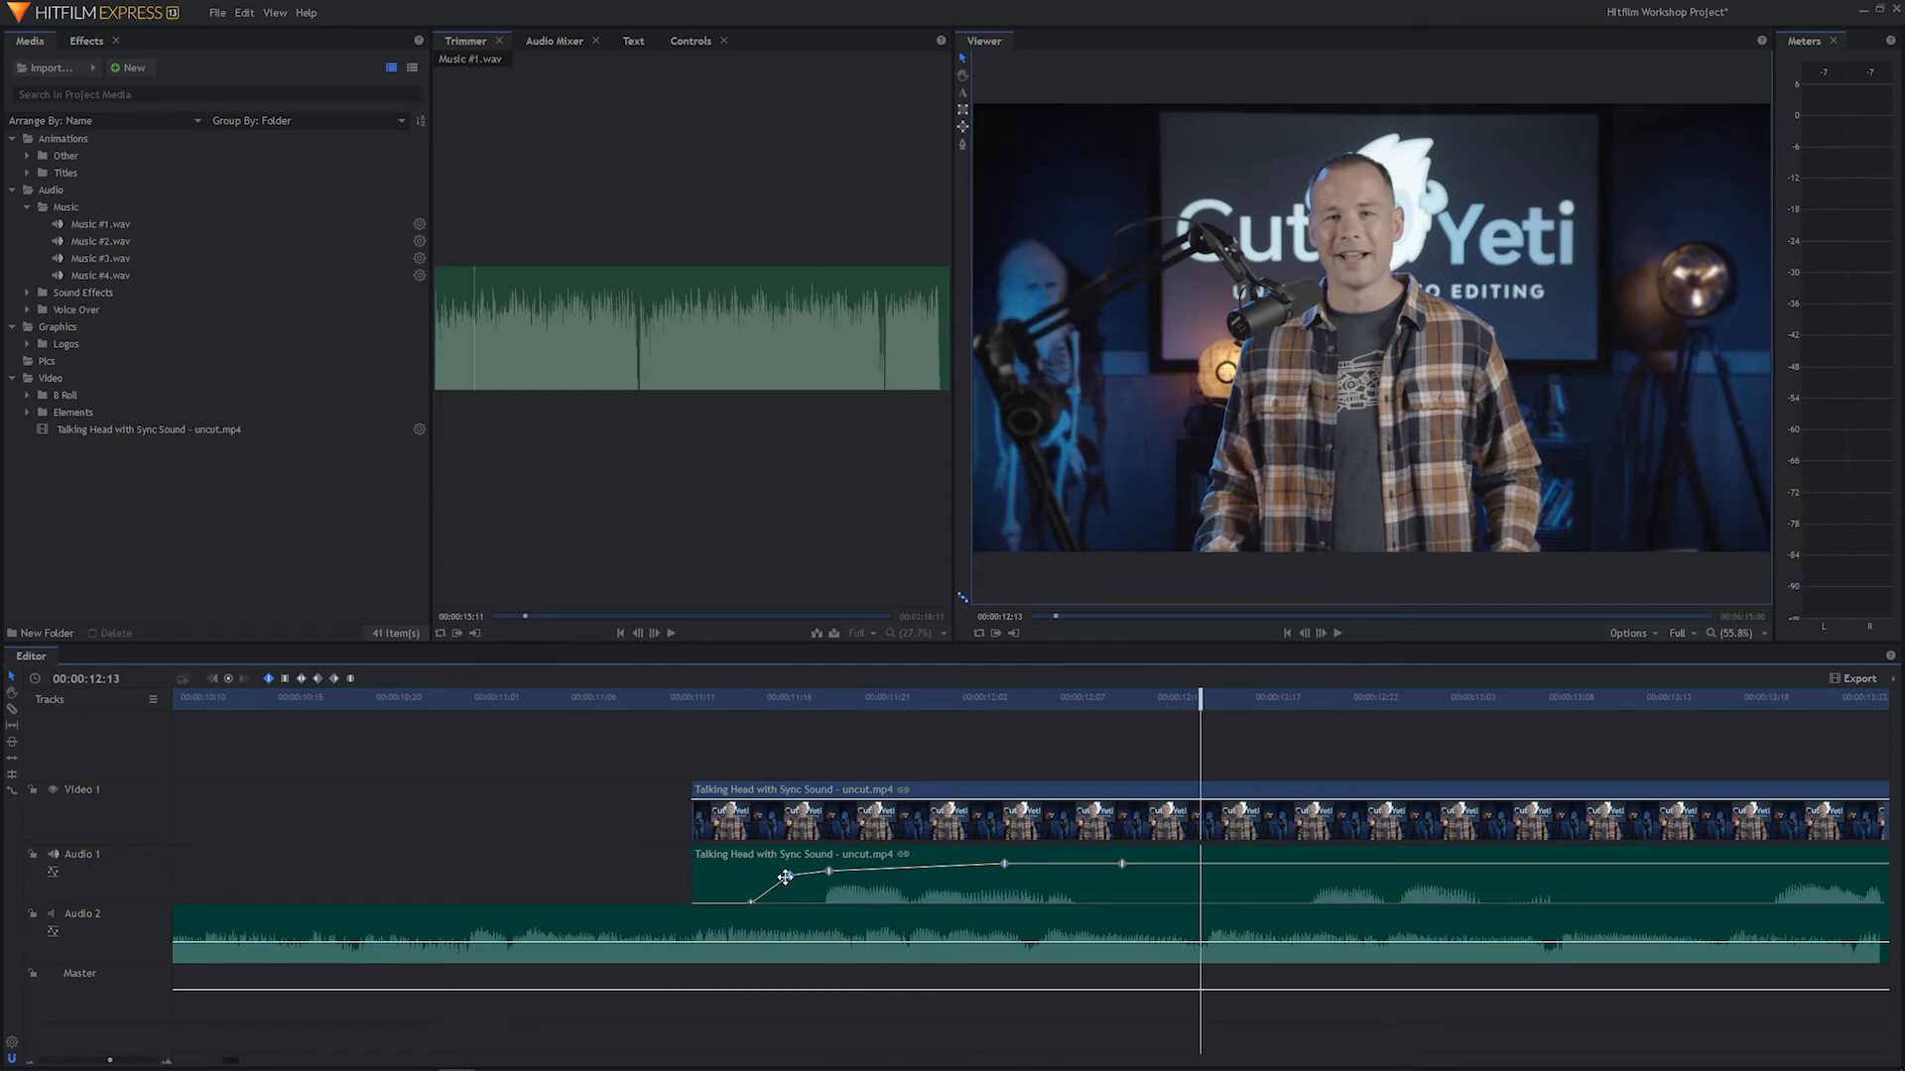
right_click(786, 877)
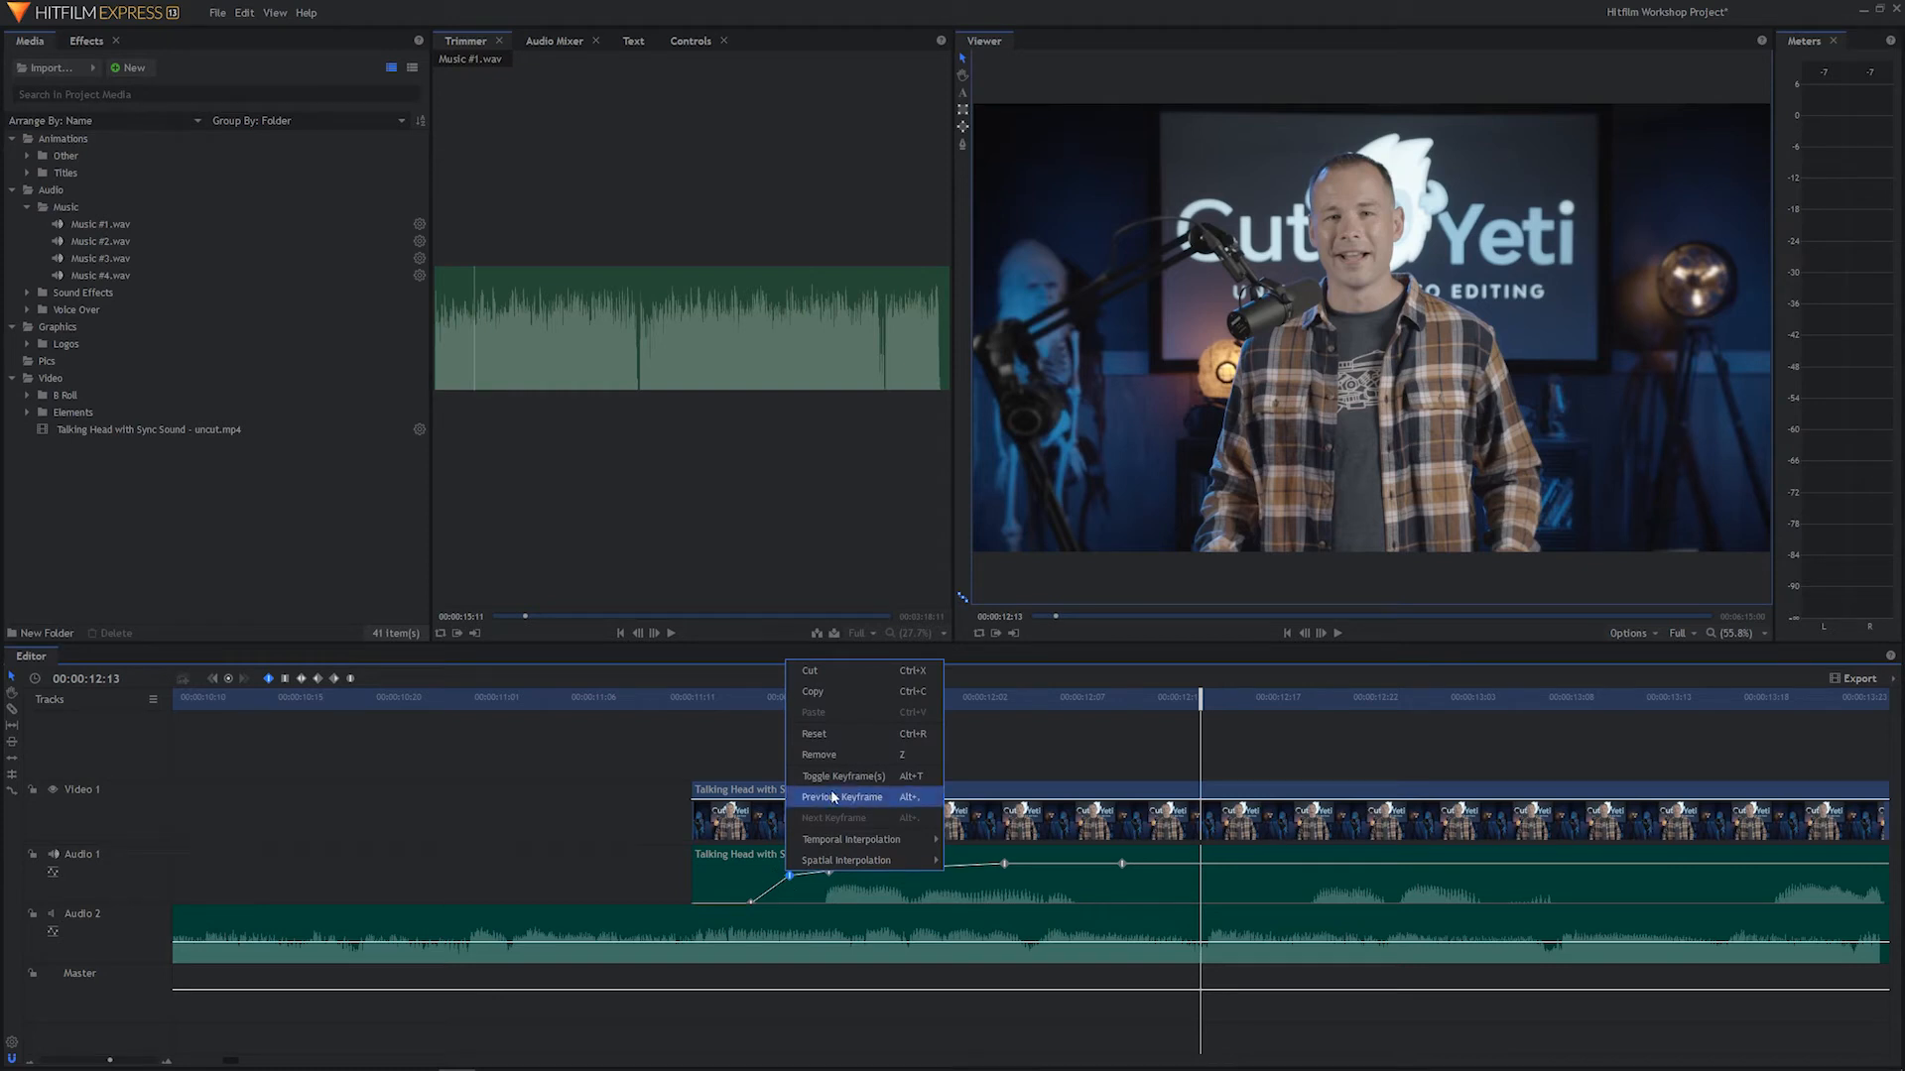
left_click(854, 756)
left_click(540, 697)
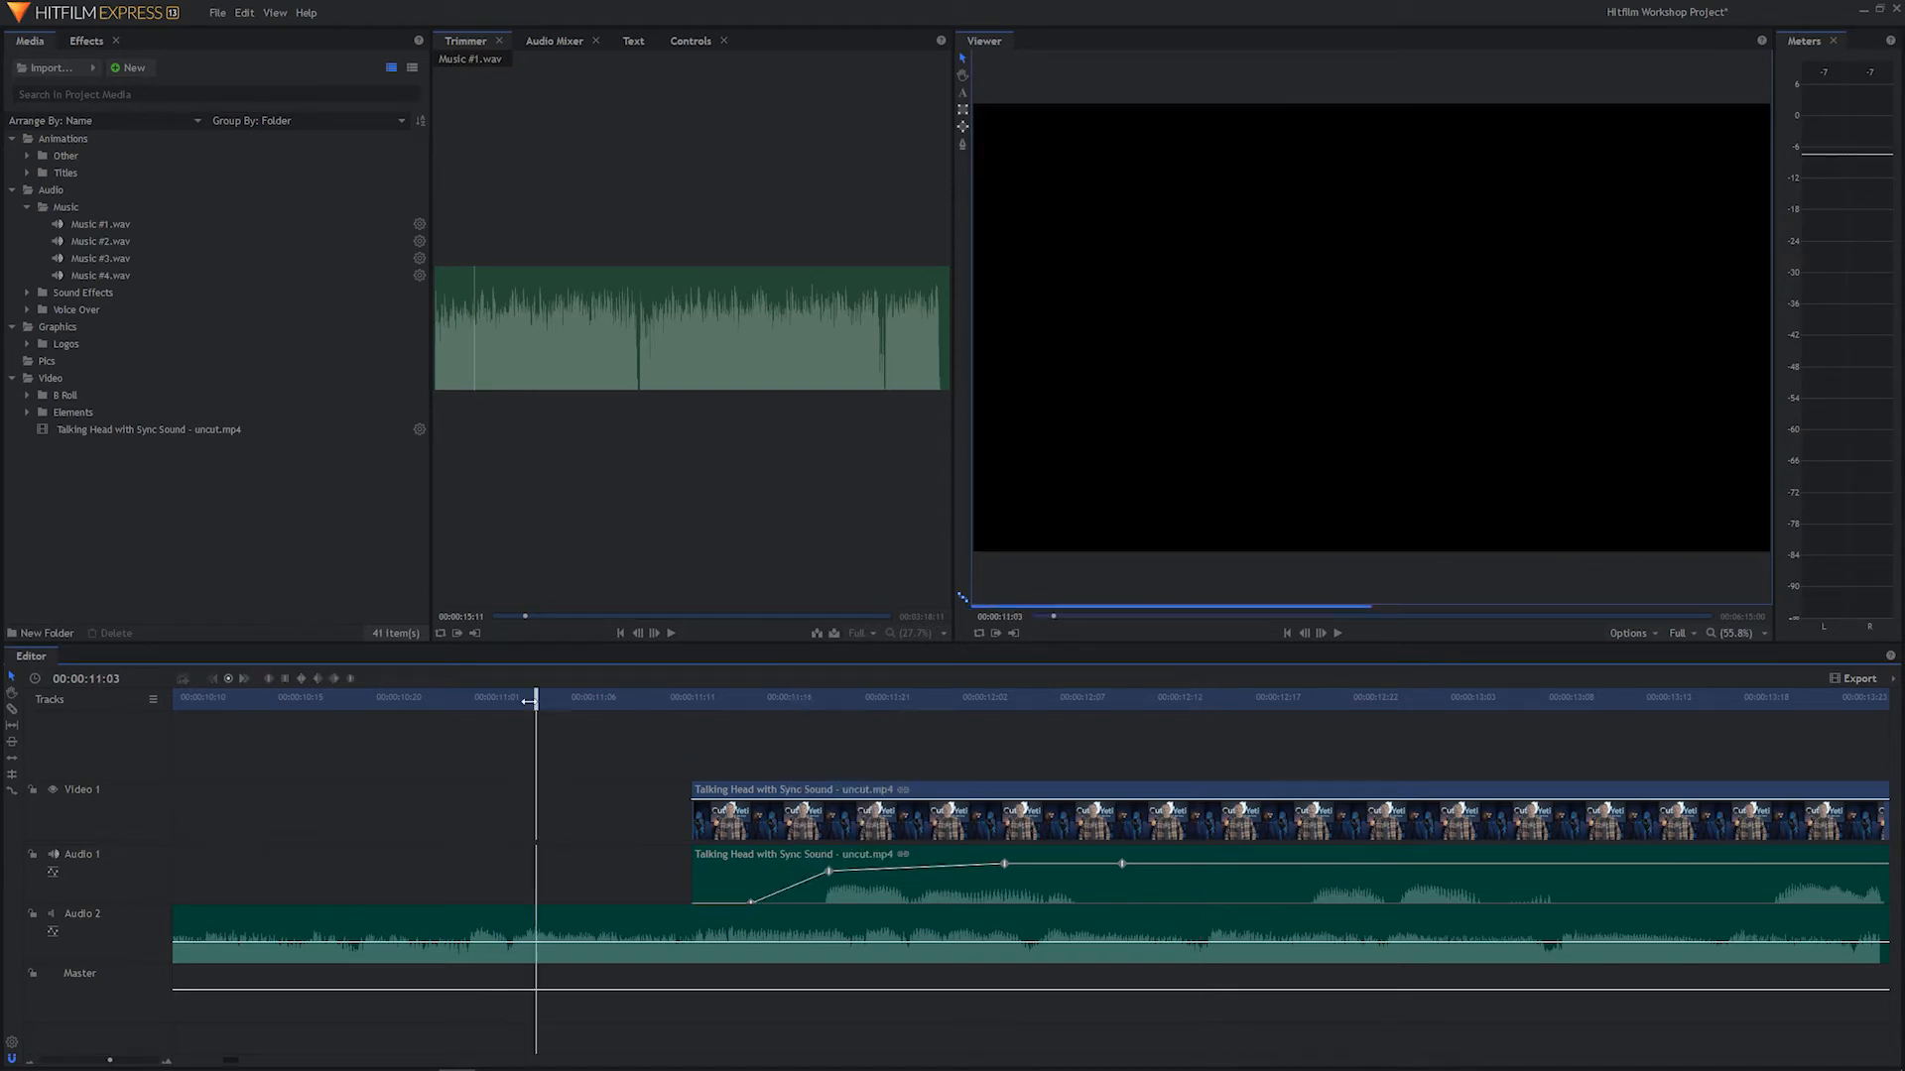
key("space")
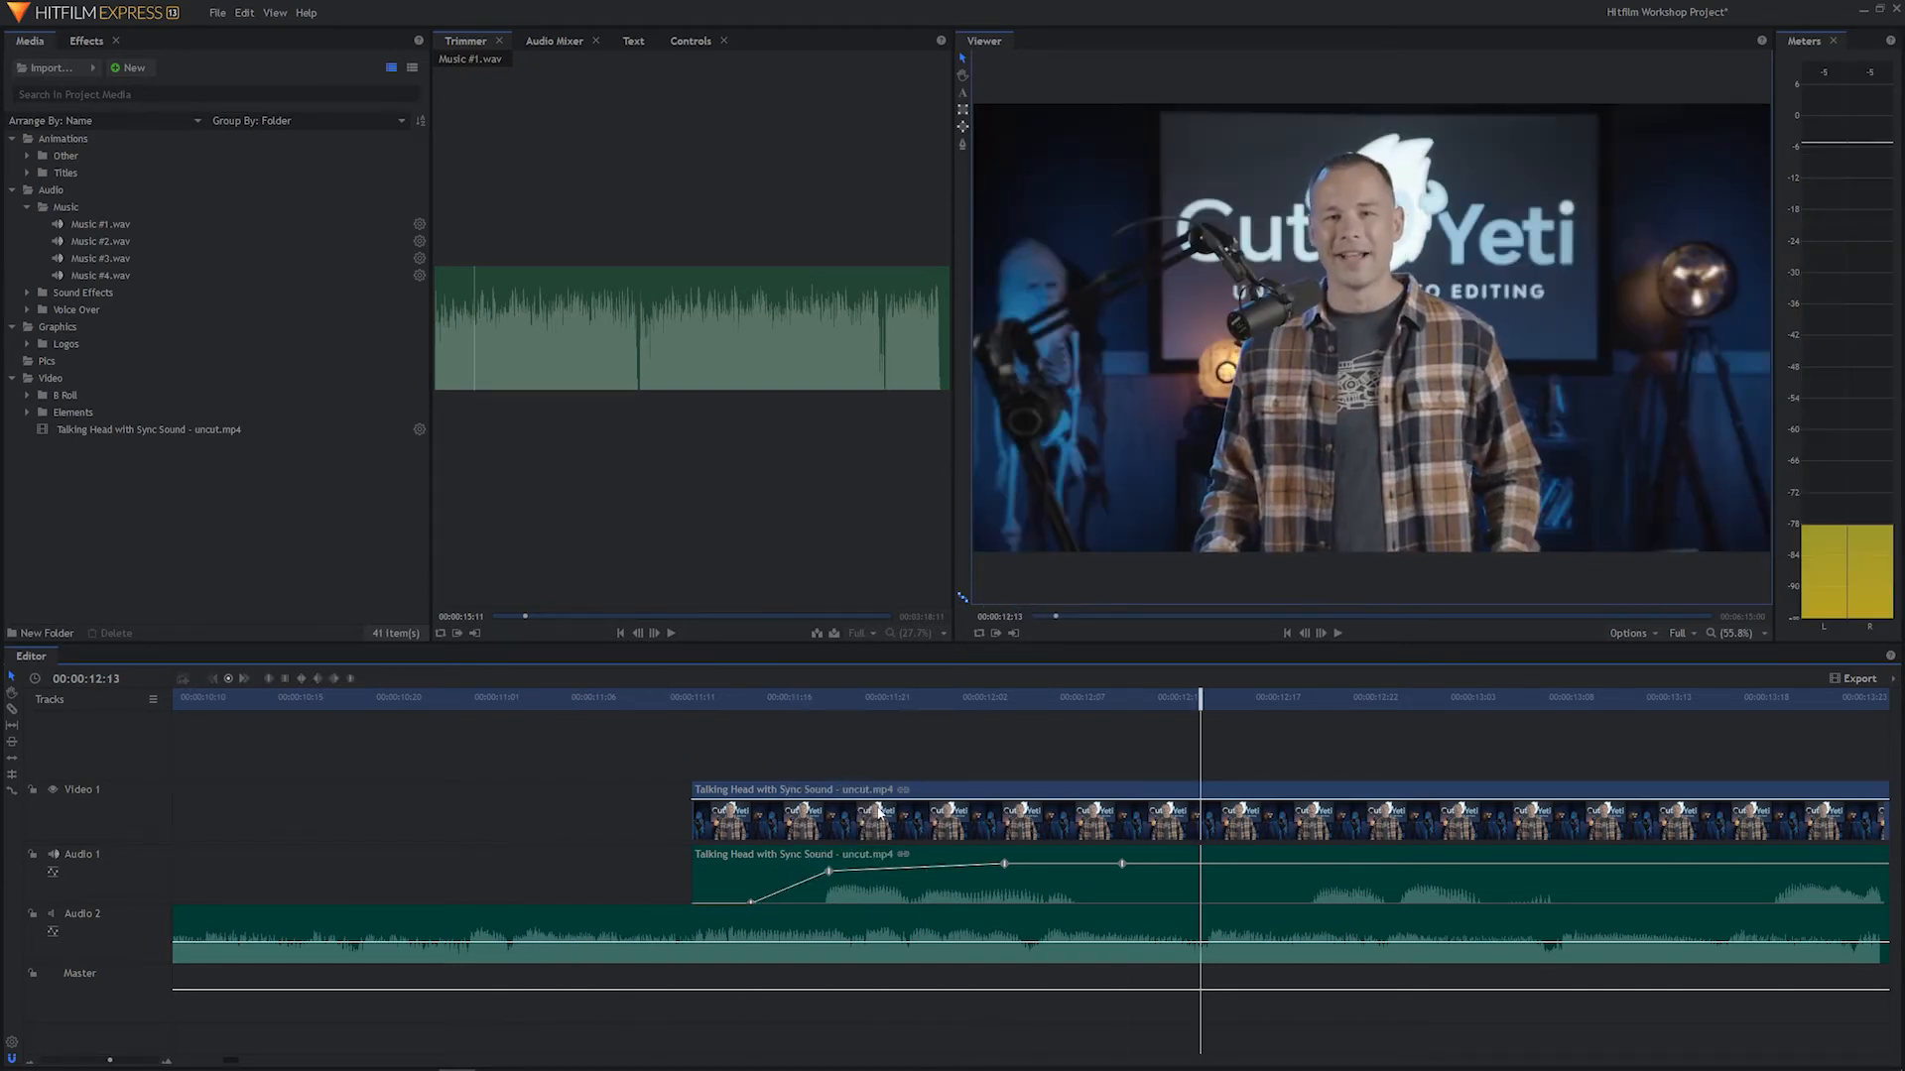
key("ctrl+z")
Replay the fade-in from 00:00:11:03 with the removed keyframe restored
left_click(535, 697)
key("space")
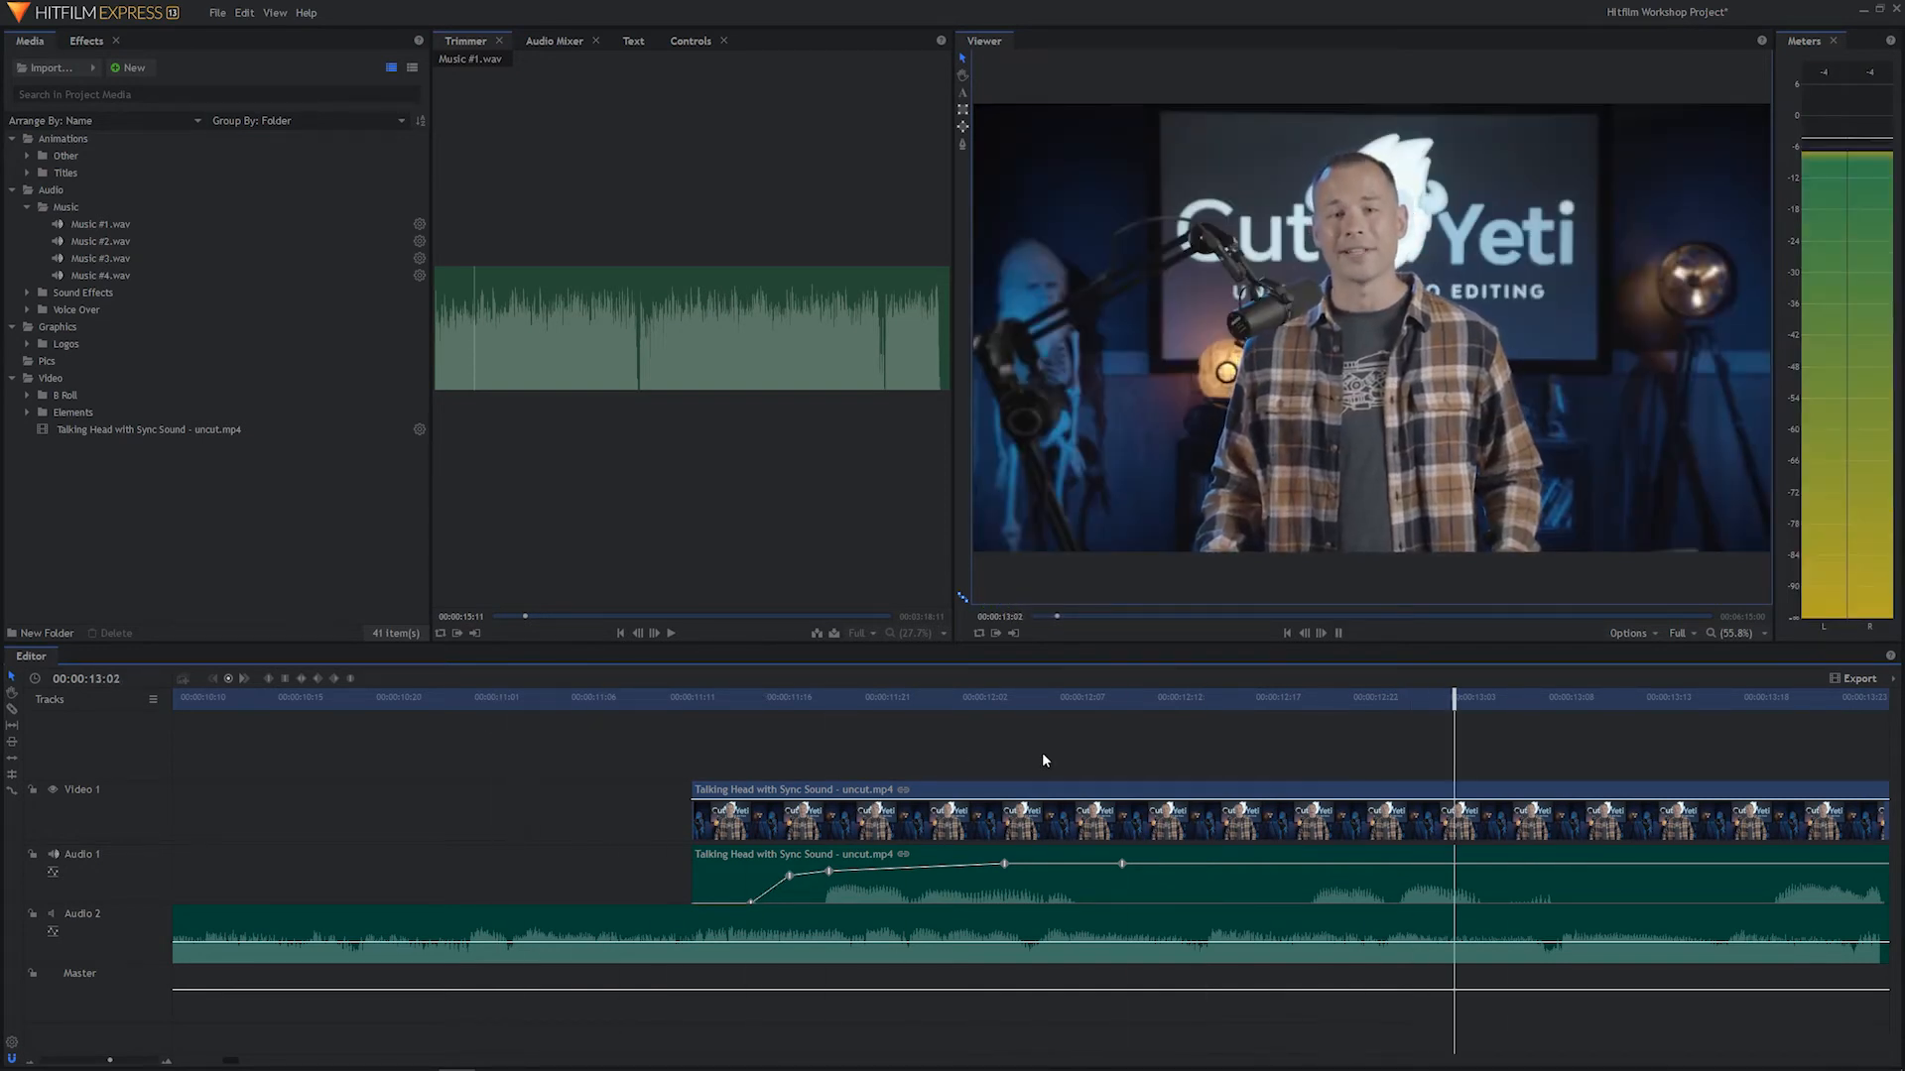
key("space")
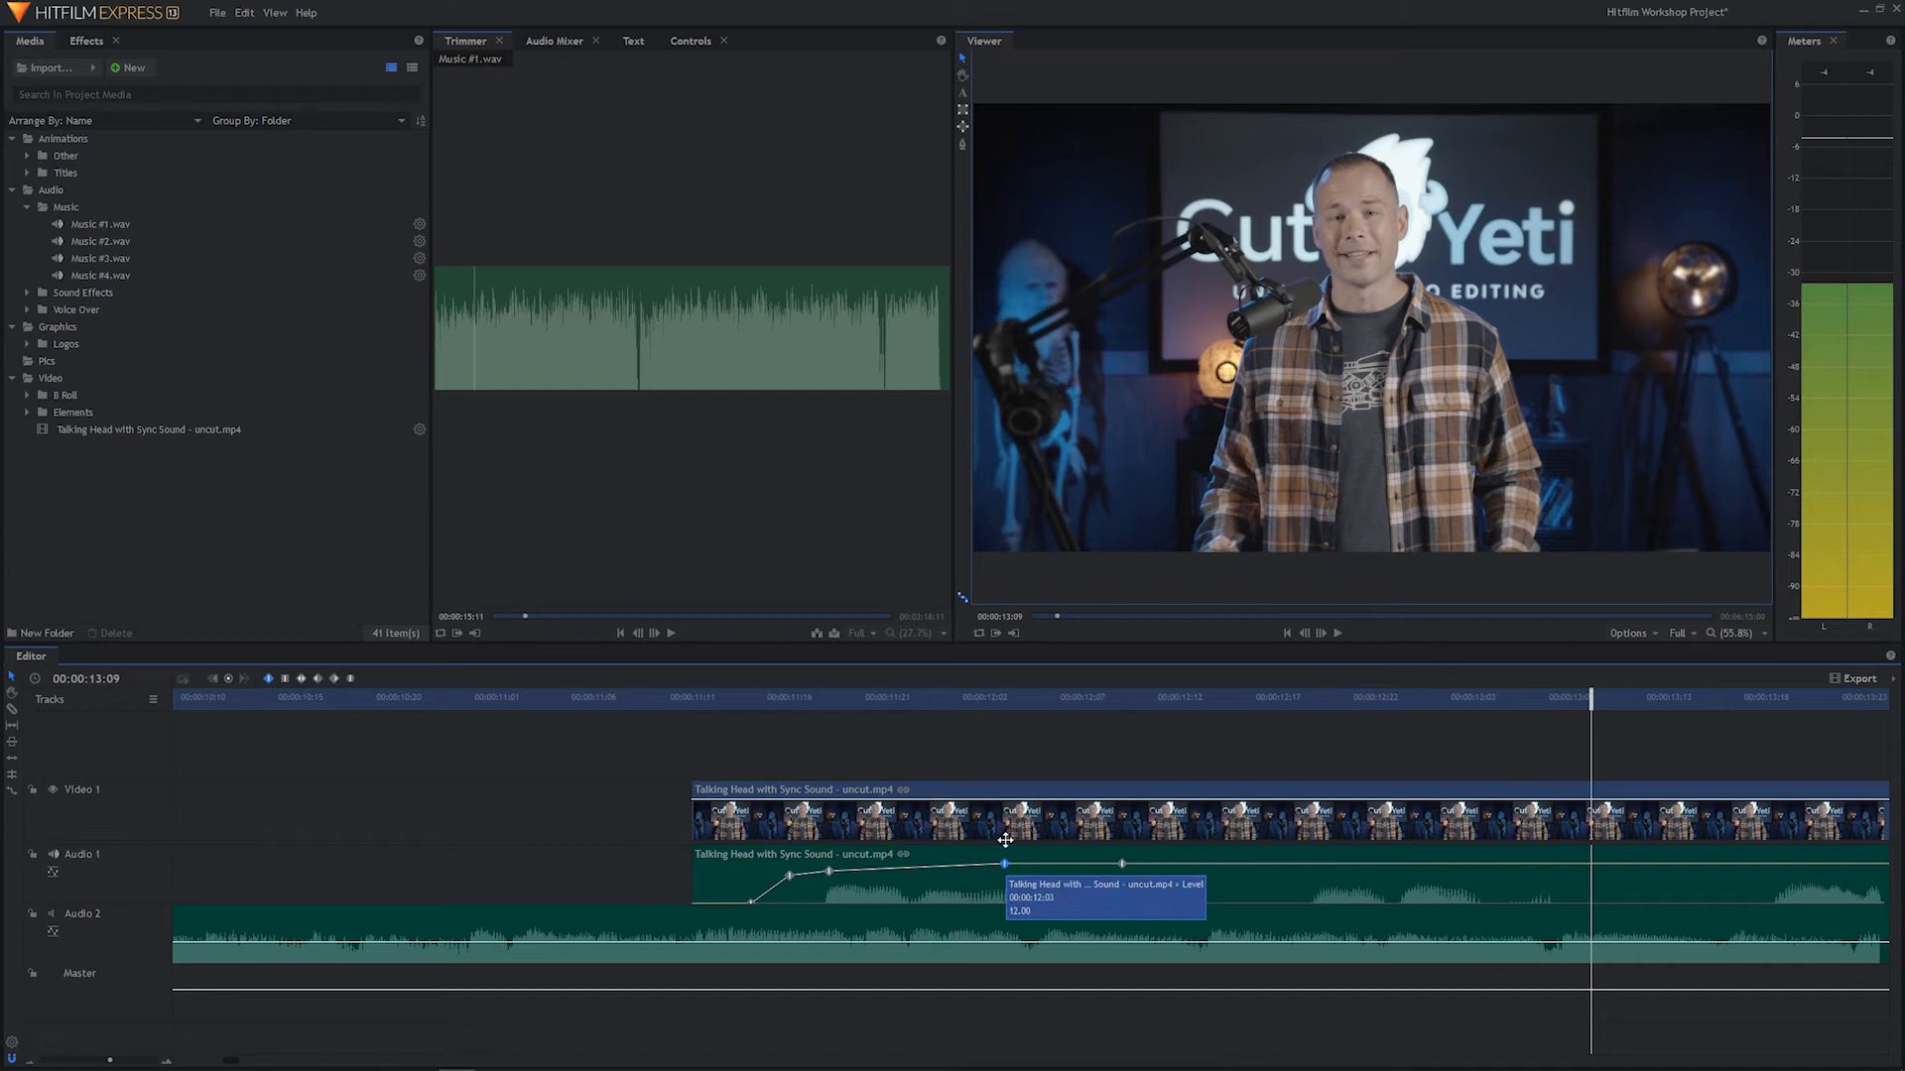
Move the level keyframe at 00:00:12:03 back to 00:00:11:22 and play the opening from before the clip
left_click_drag(1005, 840, 907, 841)
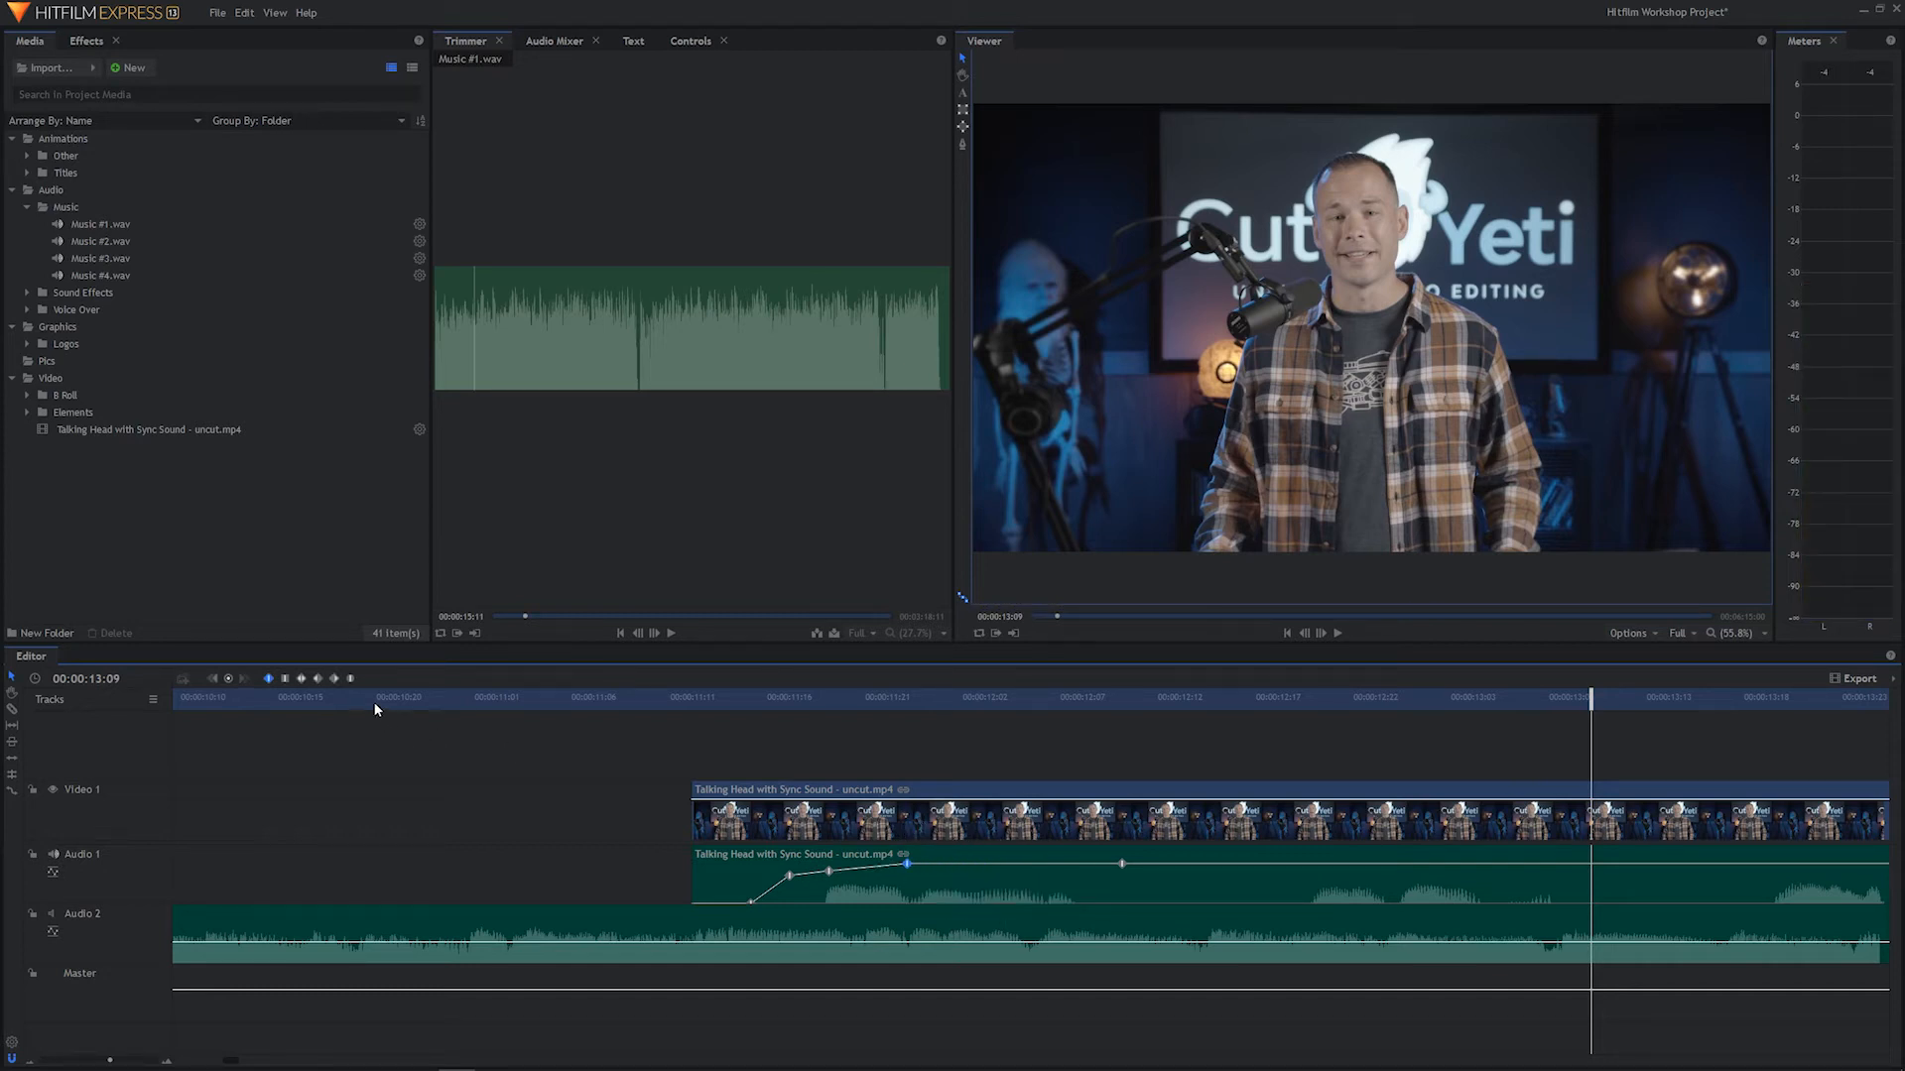
left_click(375, 702)
key("space")
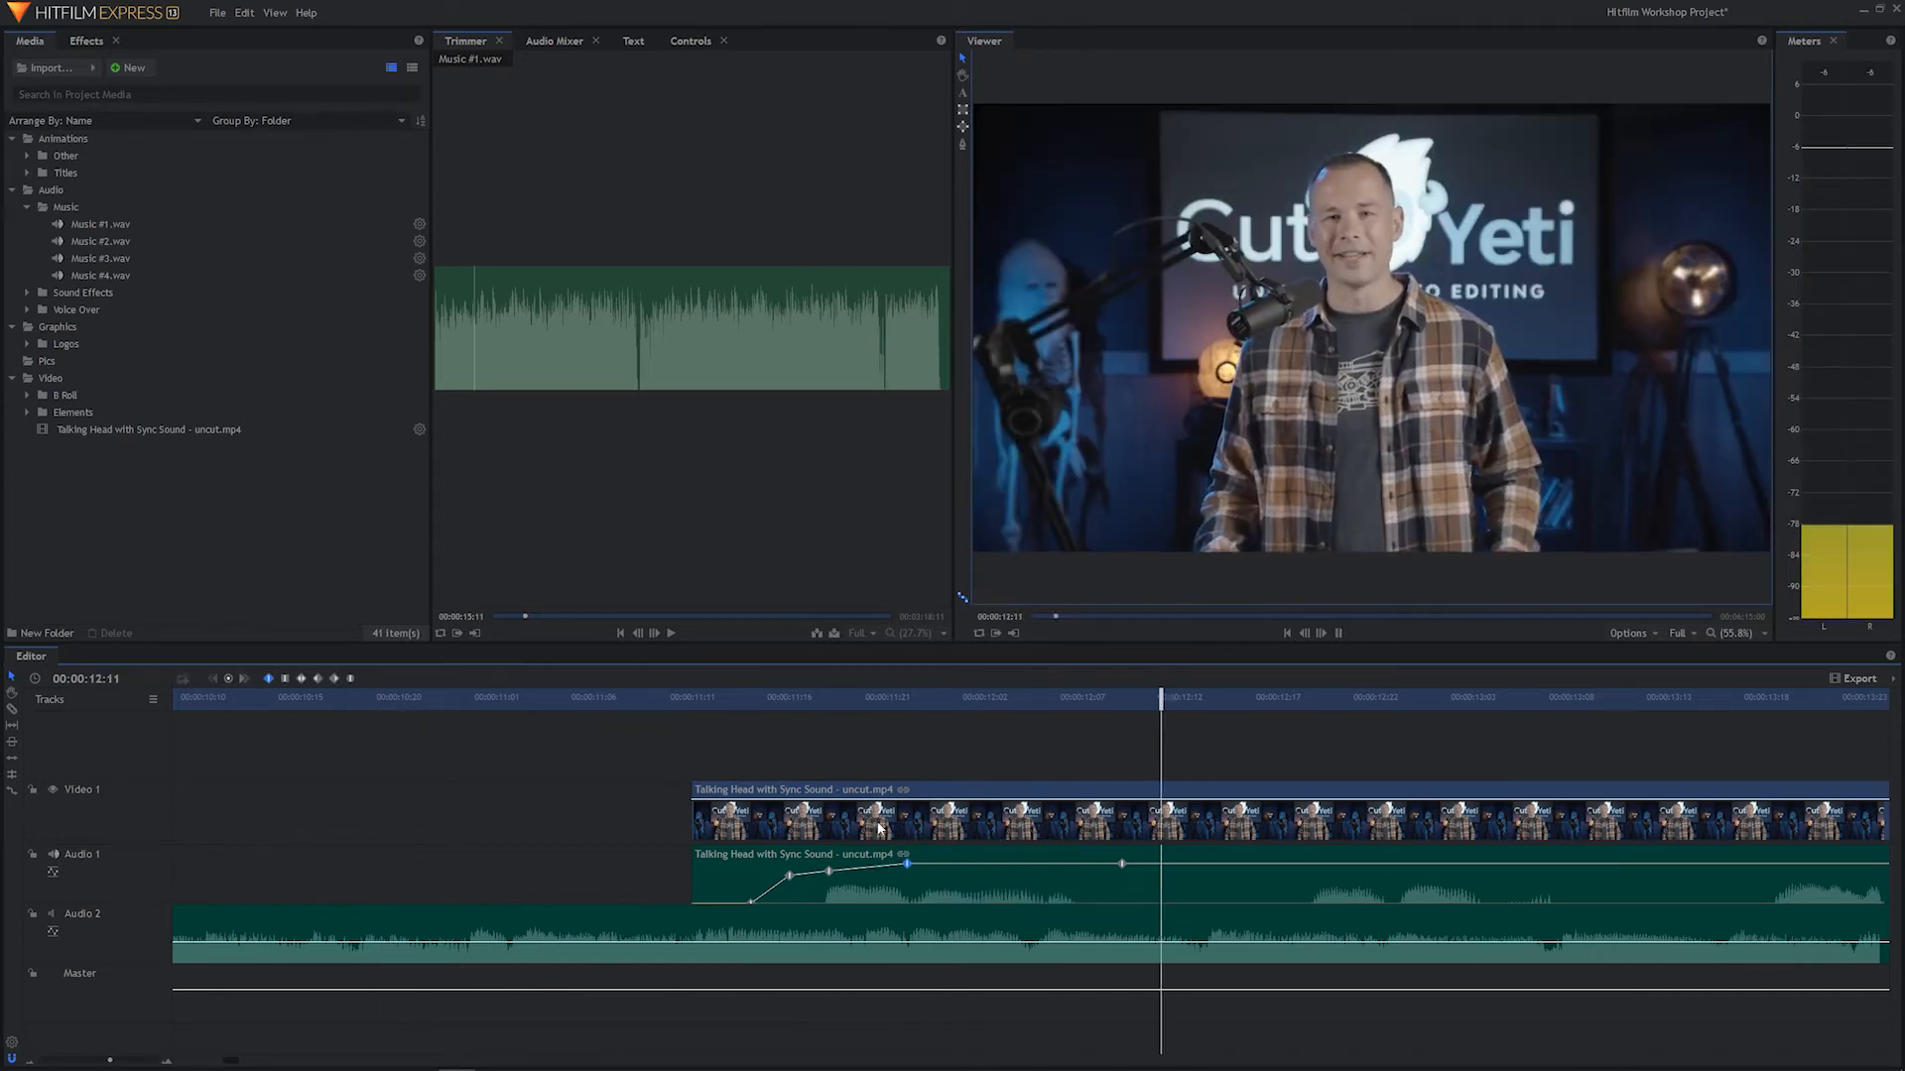
key("space")
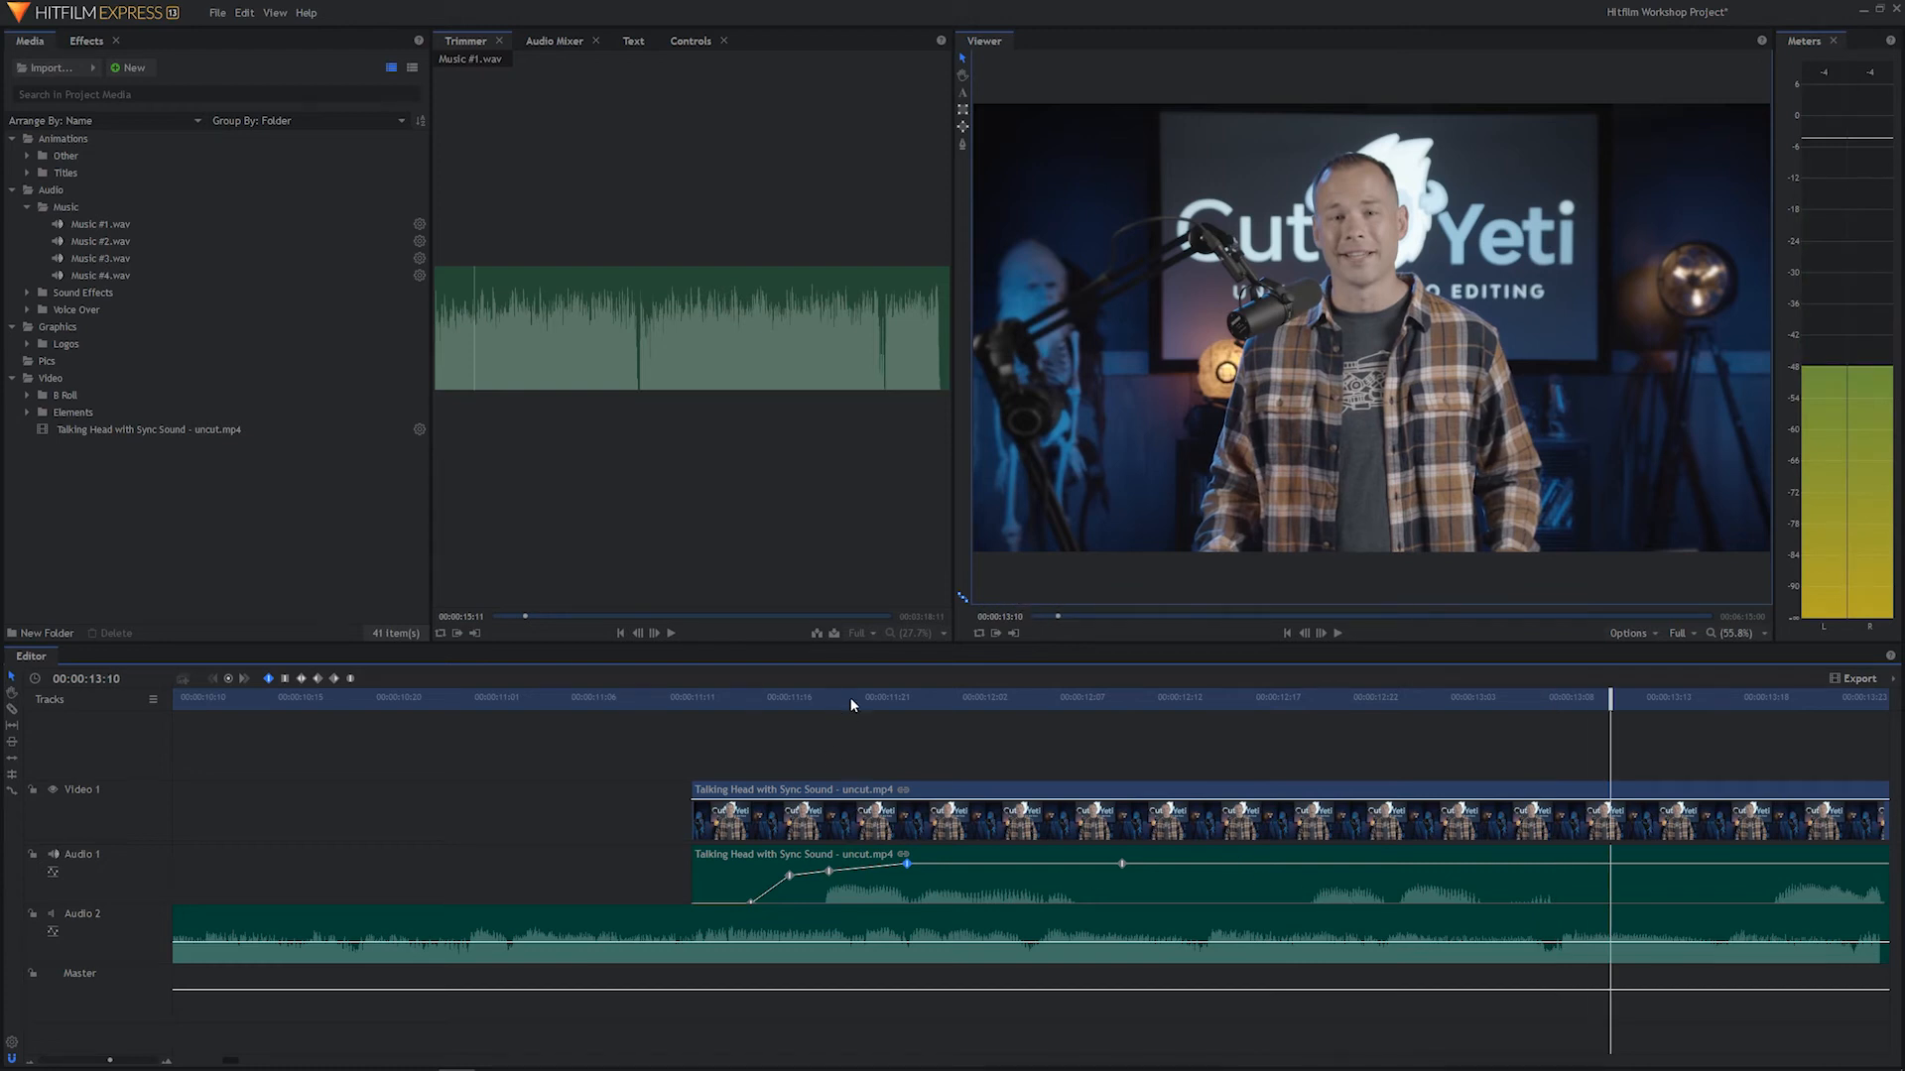
left_click_drag(851, 702, 539, 697)
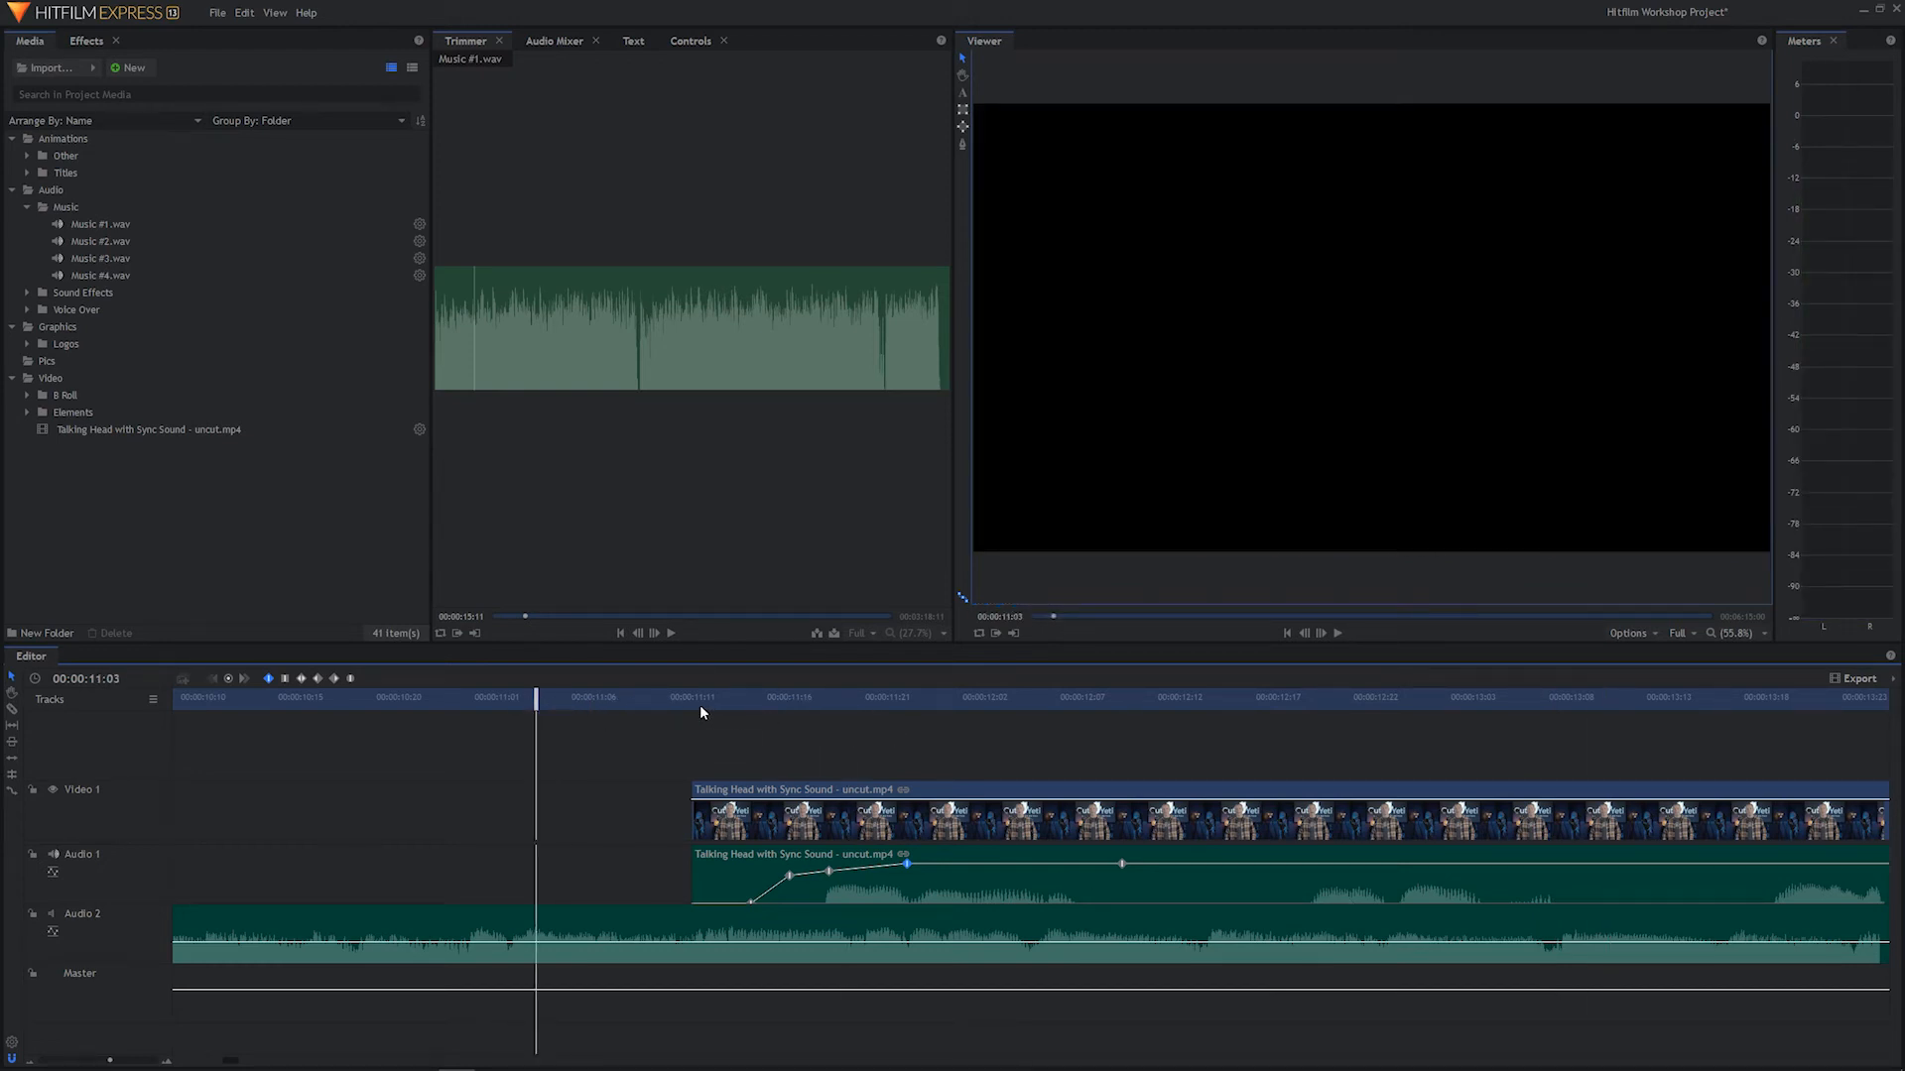
Return to the talking head clip's start at 00:00:11:11 and undo all its audio level keyframes back to a flat line
left_click_drag(700, 706, 683, 700)
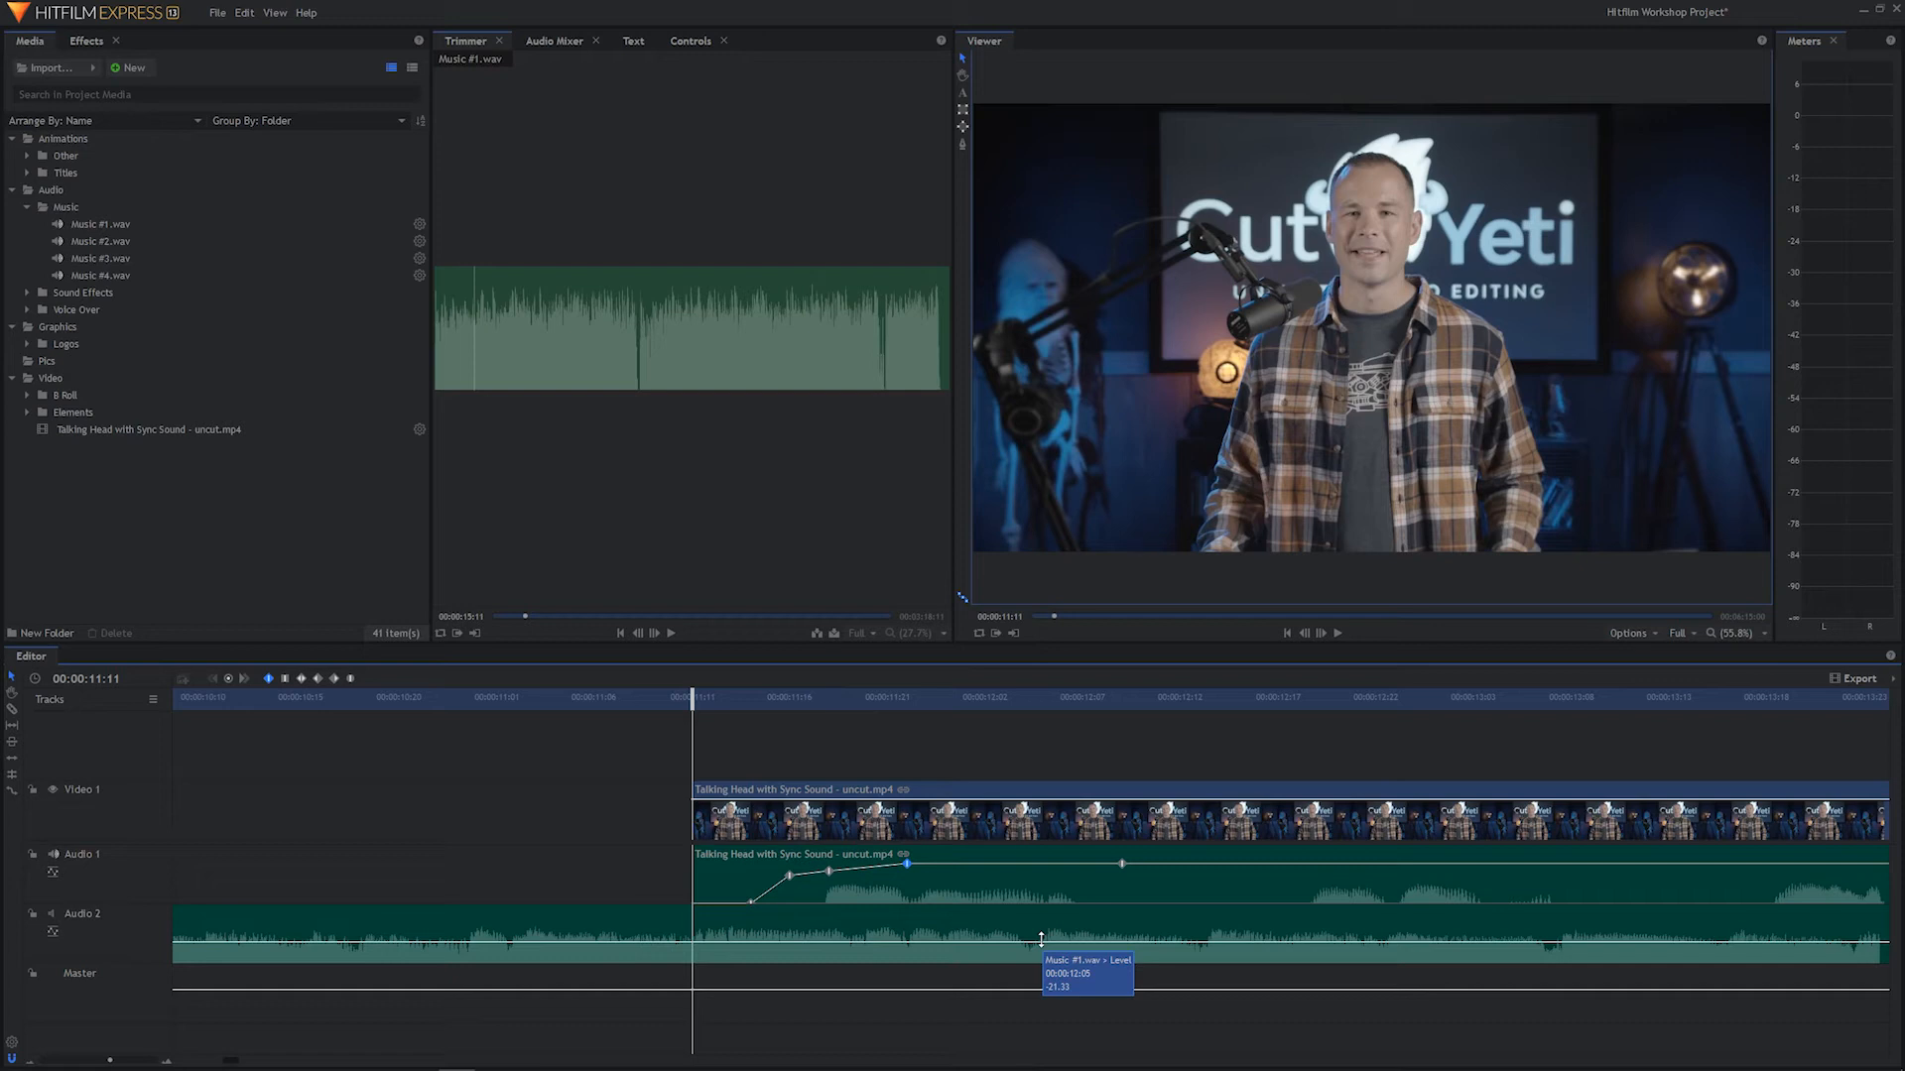
key("ctrl+z")
key("ctrl+z")
key("ctrl+z")
key("ctrl+z")
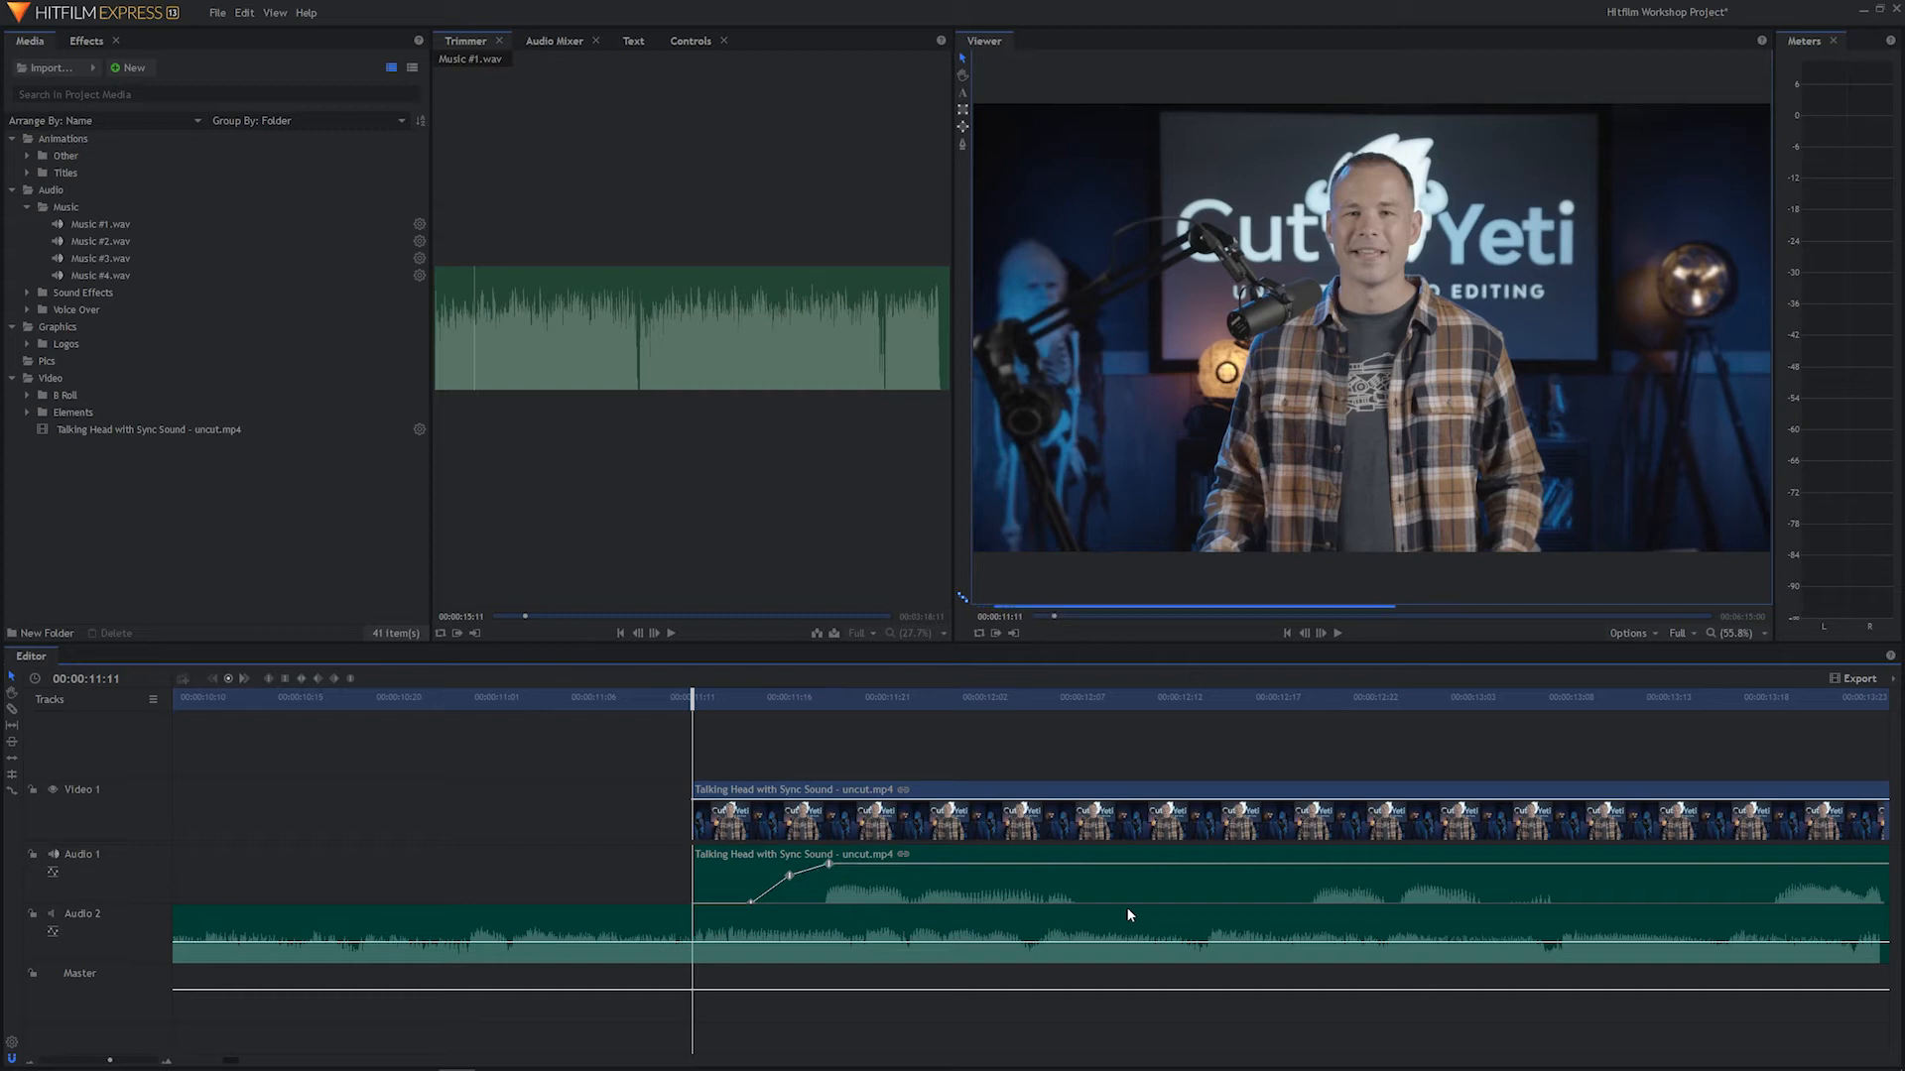
key("ctrl+z")
key("ctrl+z")
key("ctrl+z")
key("ctrl+z")
key("ctrl+z")
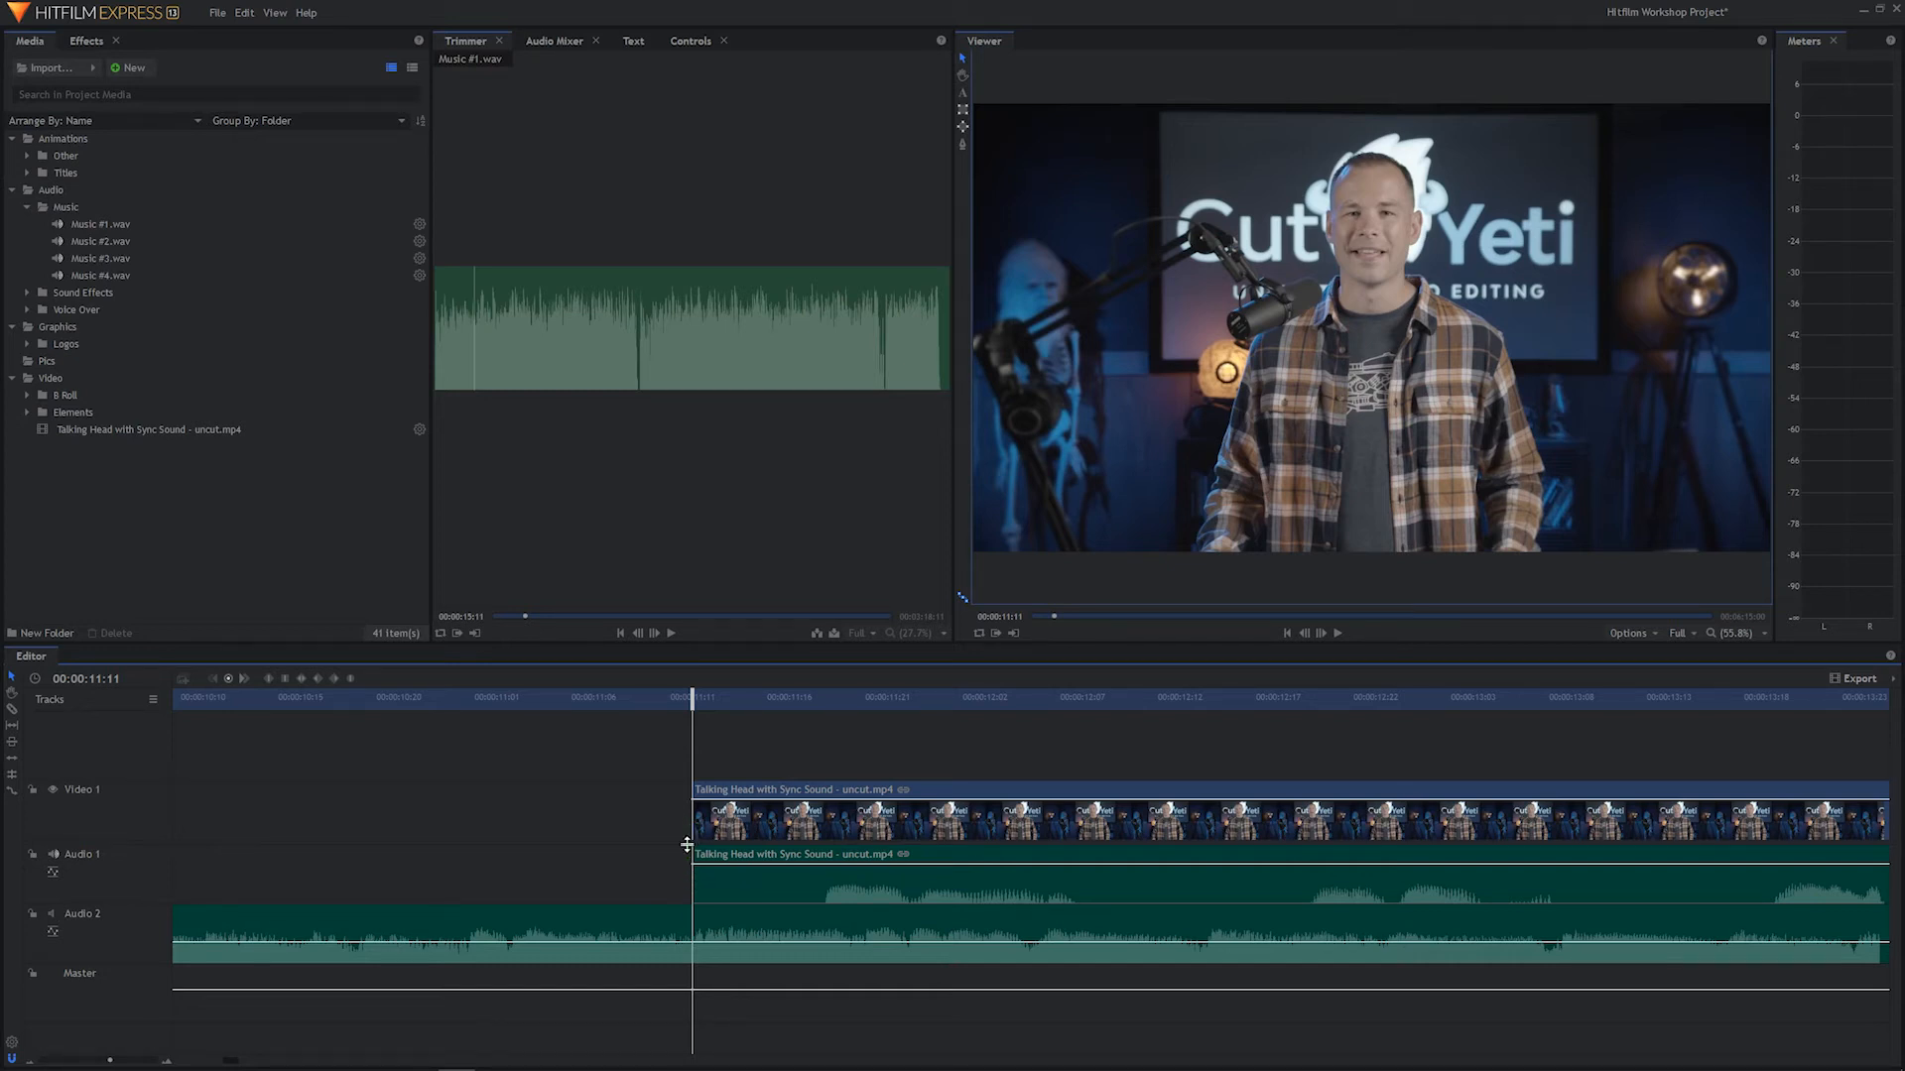
Try trimming only the talking head's audio start to just before the first word, and play the opening from 00:00:10:10
mouse_move(689, 850)
left_mouse_down()
mouse_move(937, 861)
mouse_move(515, 868)
mouse_move(692, 863)
left_mouse_up()
left_click(657, 873)
left_click_drag(689, 877, 802, 878)
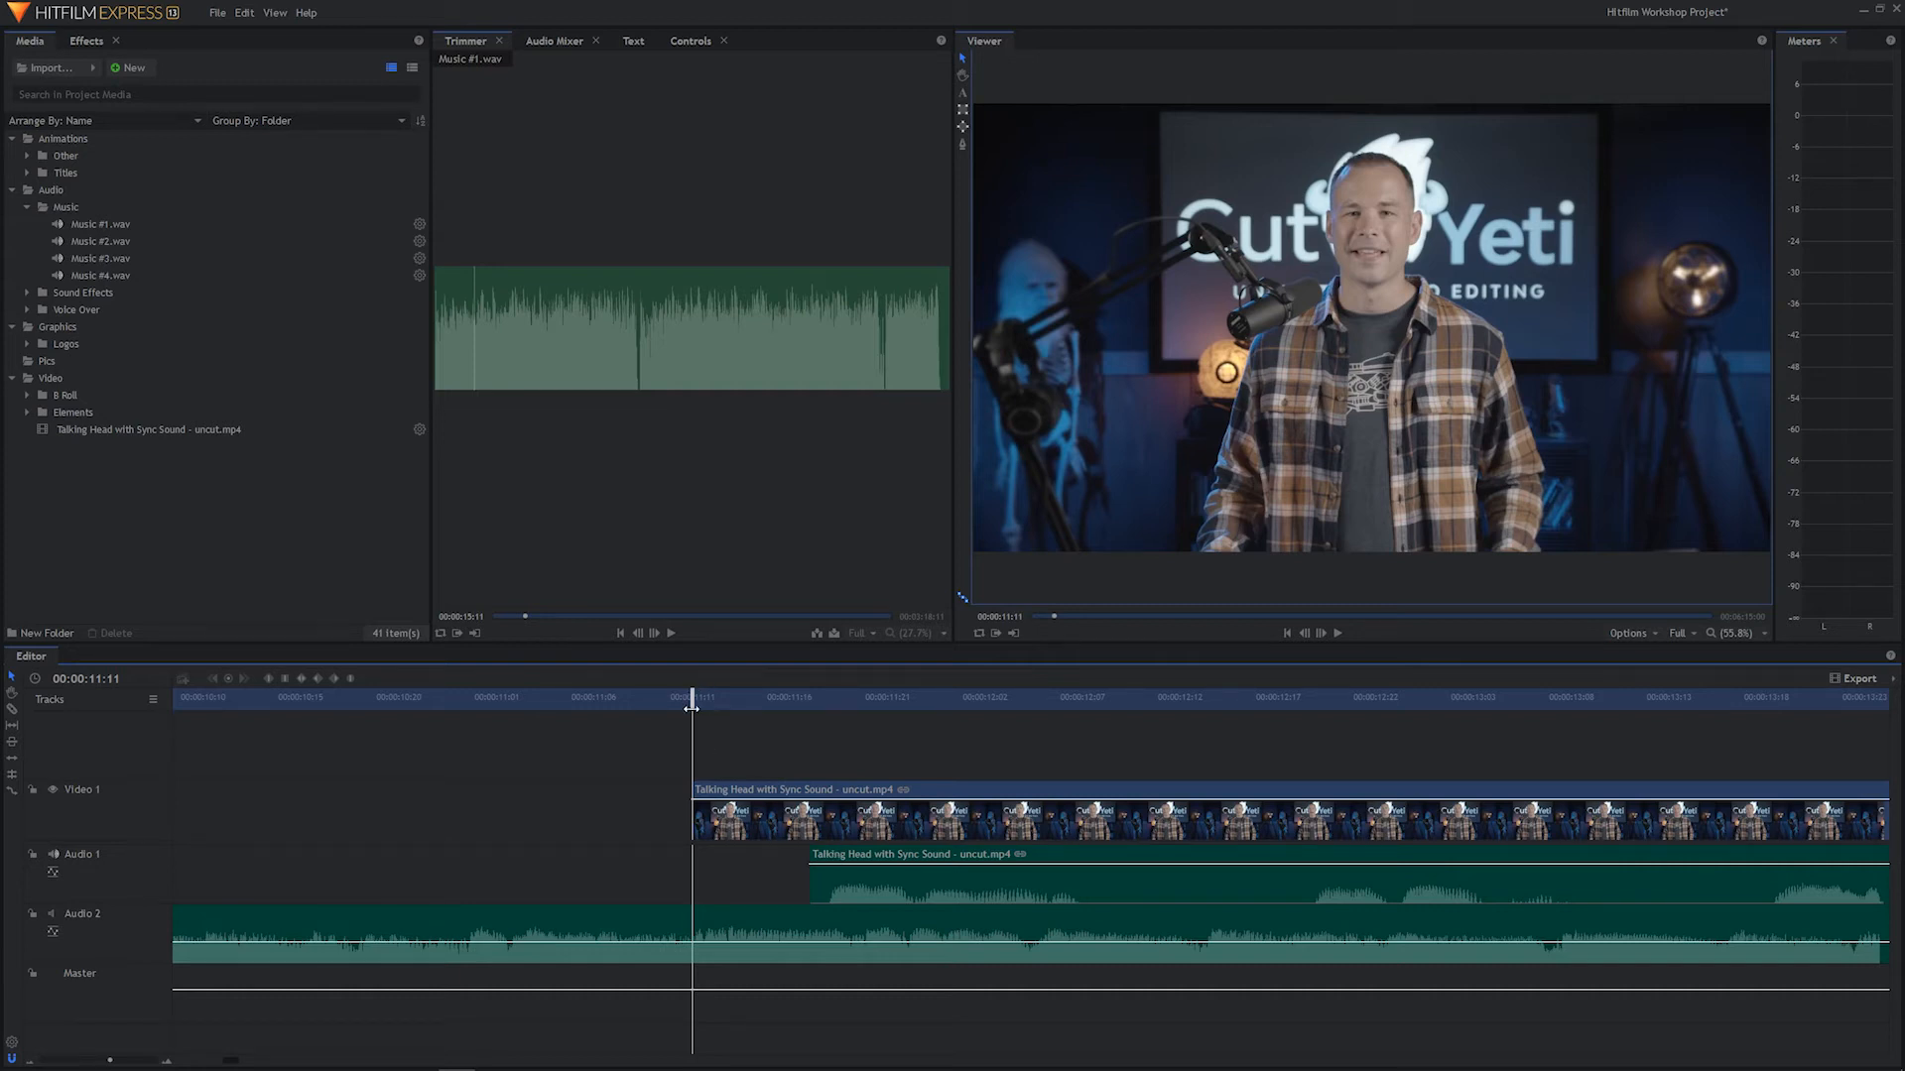
left_click_drag(692, 707, 203, 704)
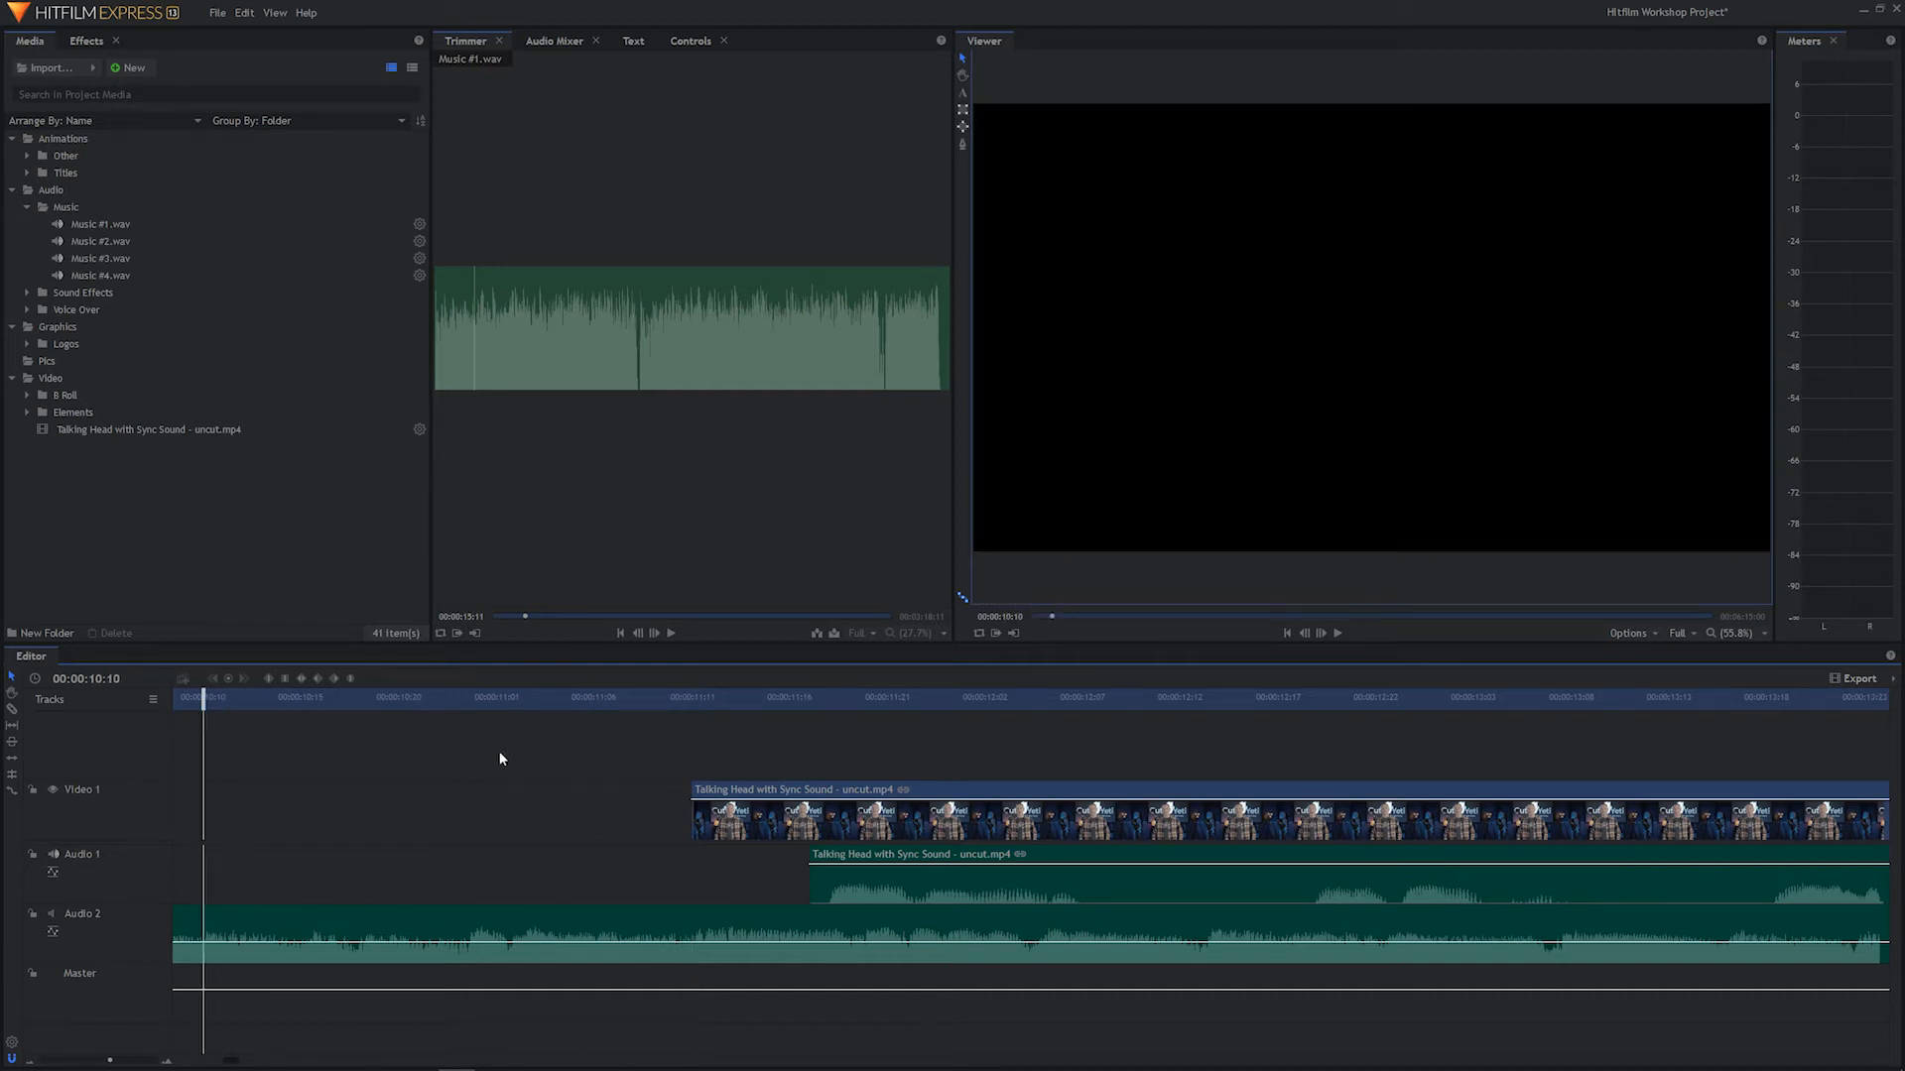
key("space")
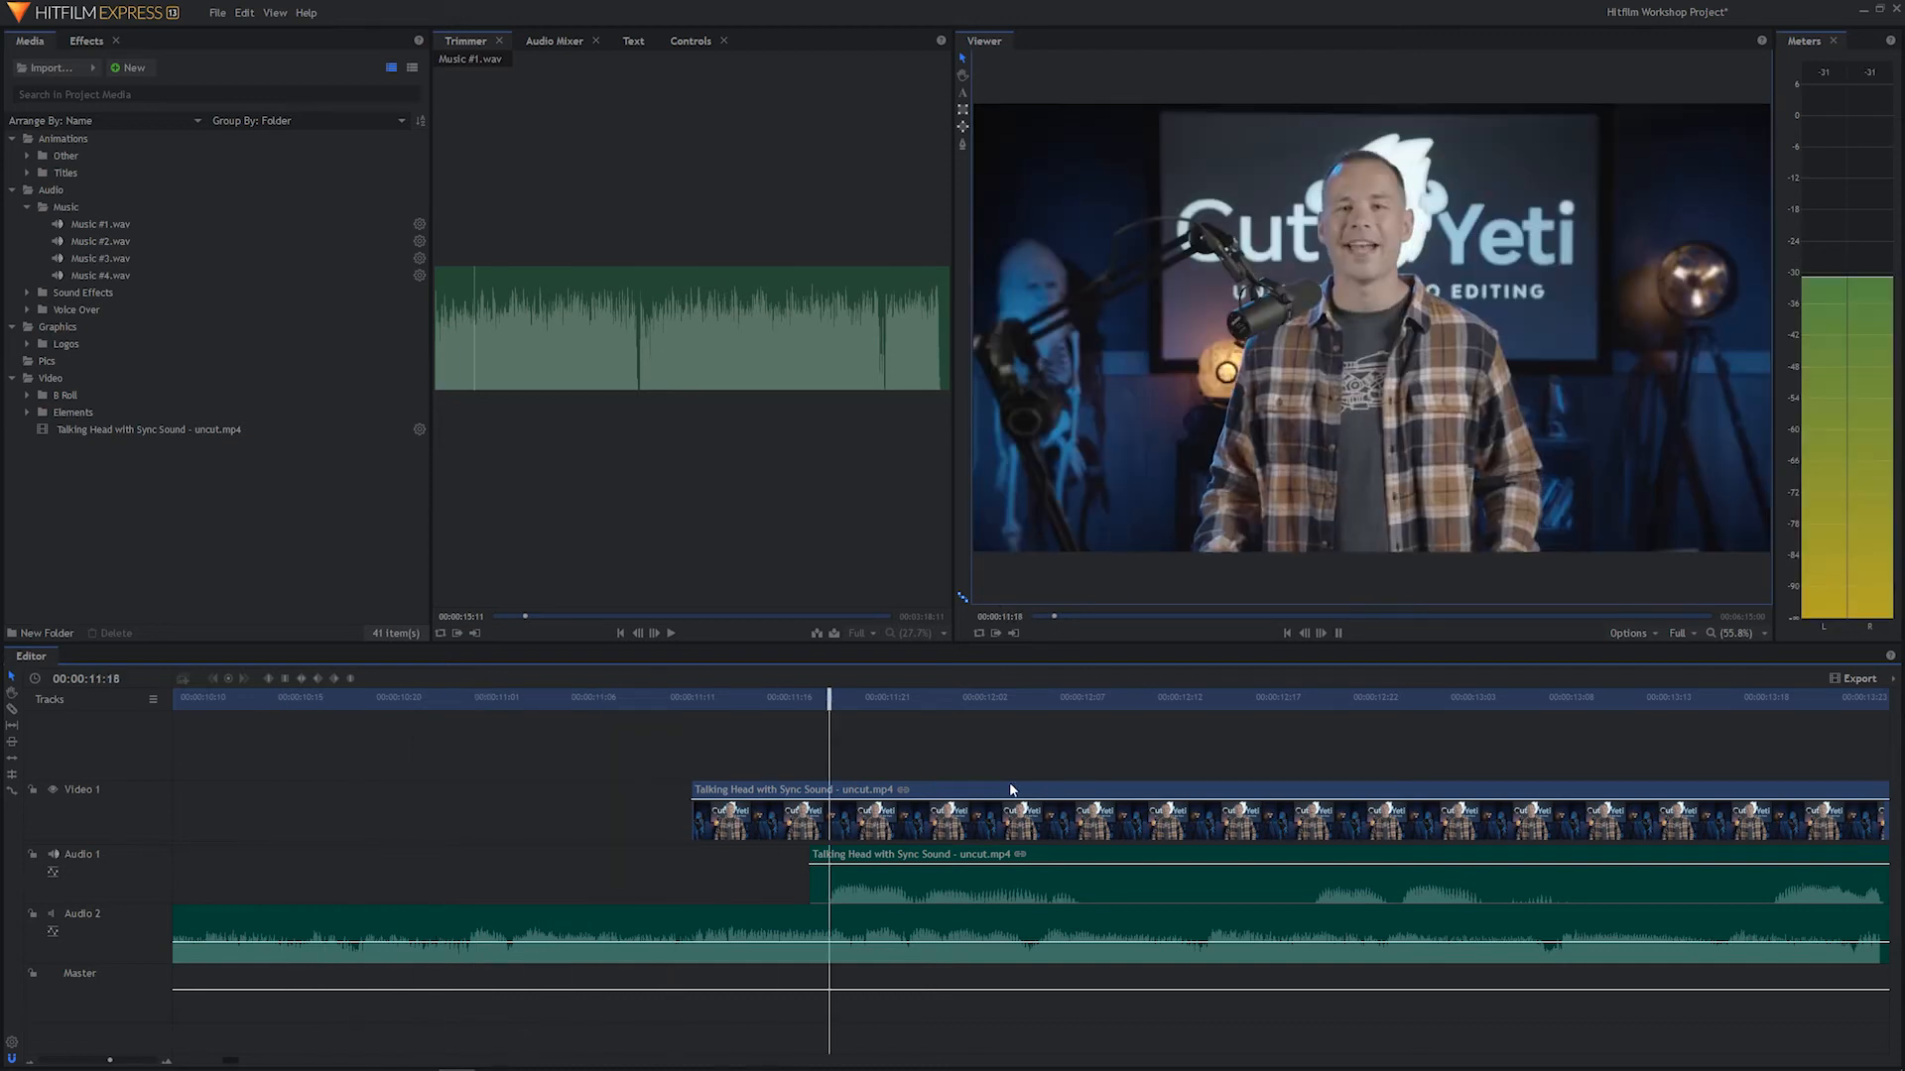
key("space")
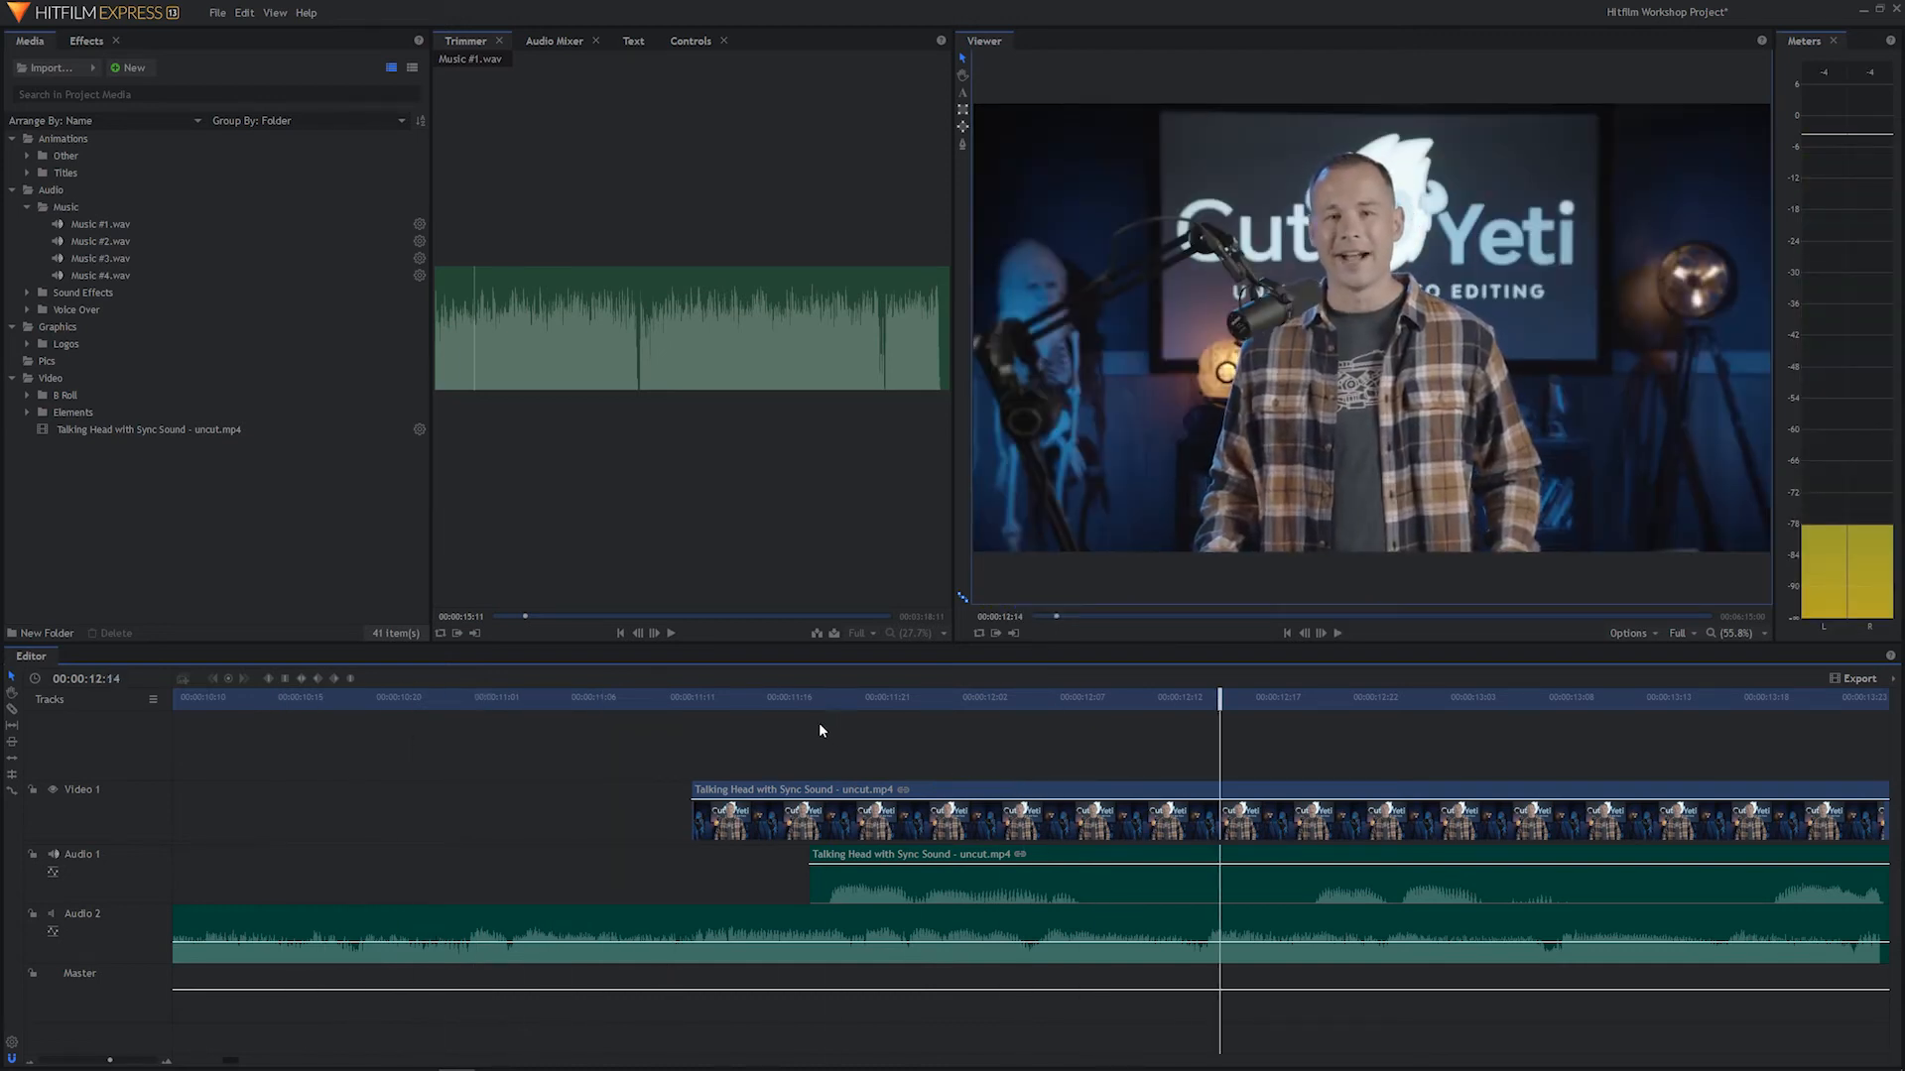
left_click_drag(943, 704, 697, 717)
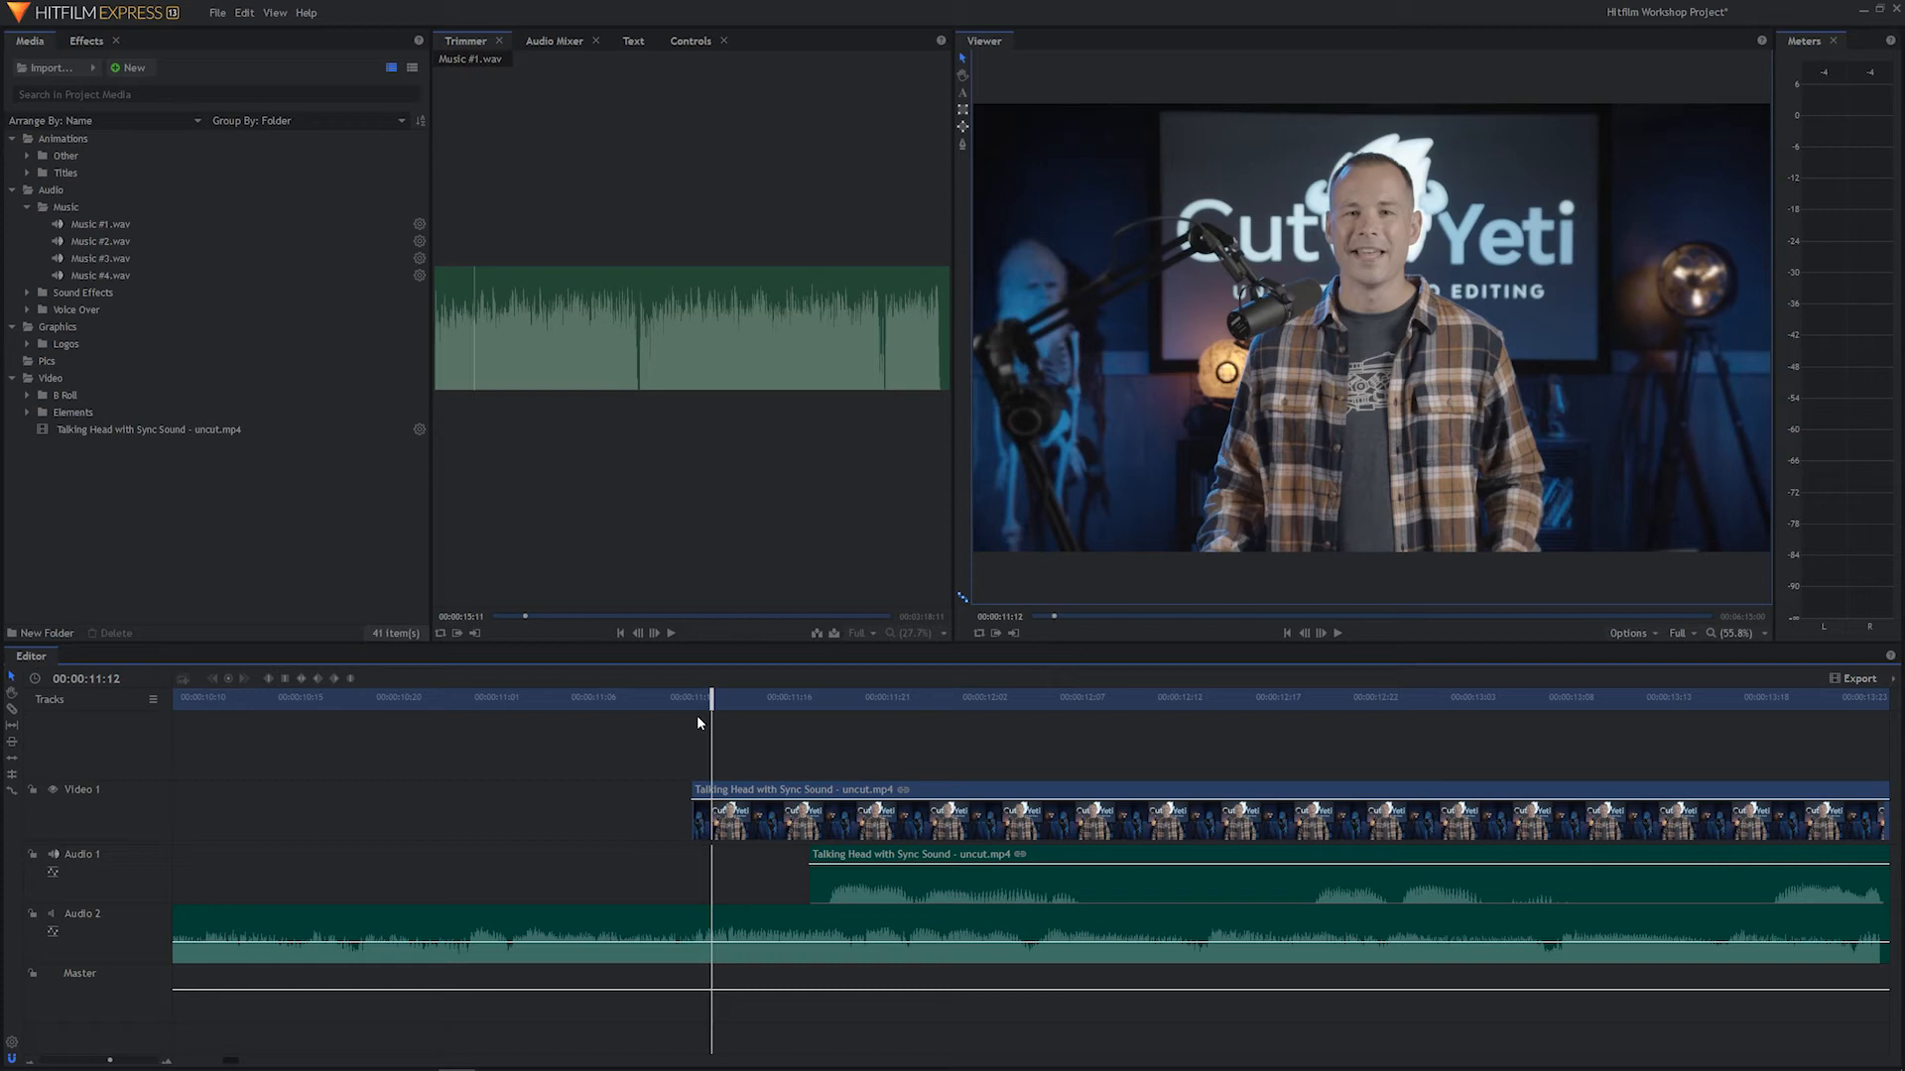
Undo the audio-only trim, try trimming the linked video and audio starts together to the first word, and undo that trim
key("ctrl+z")
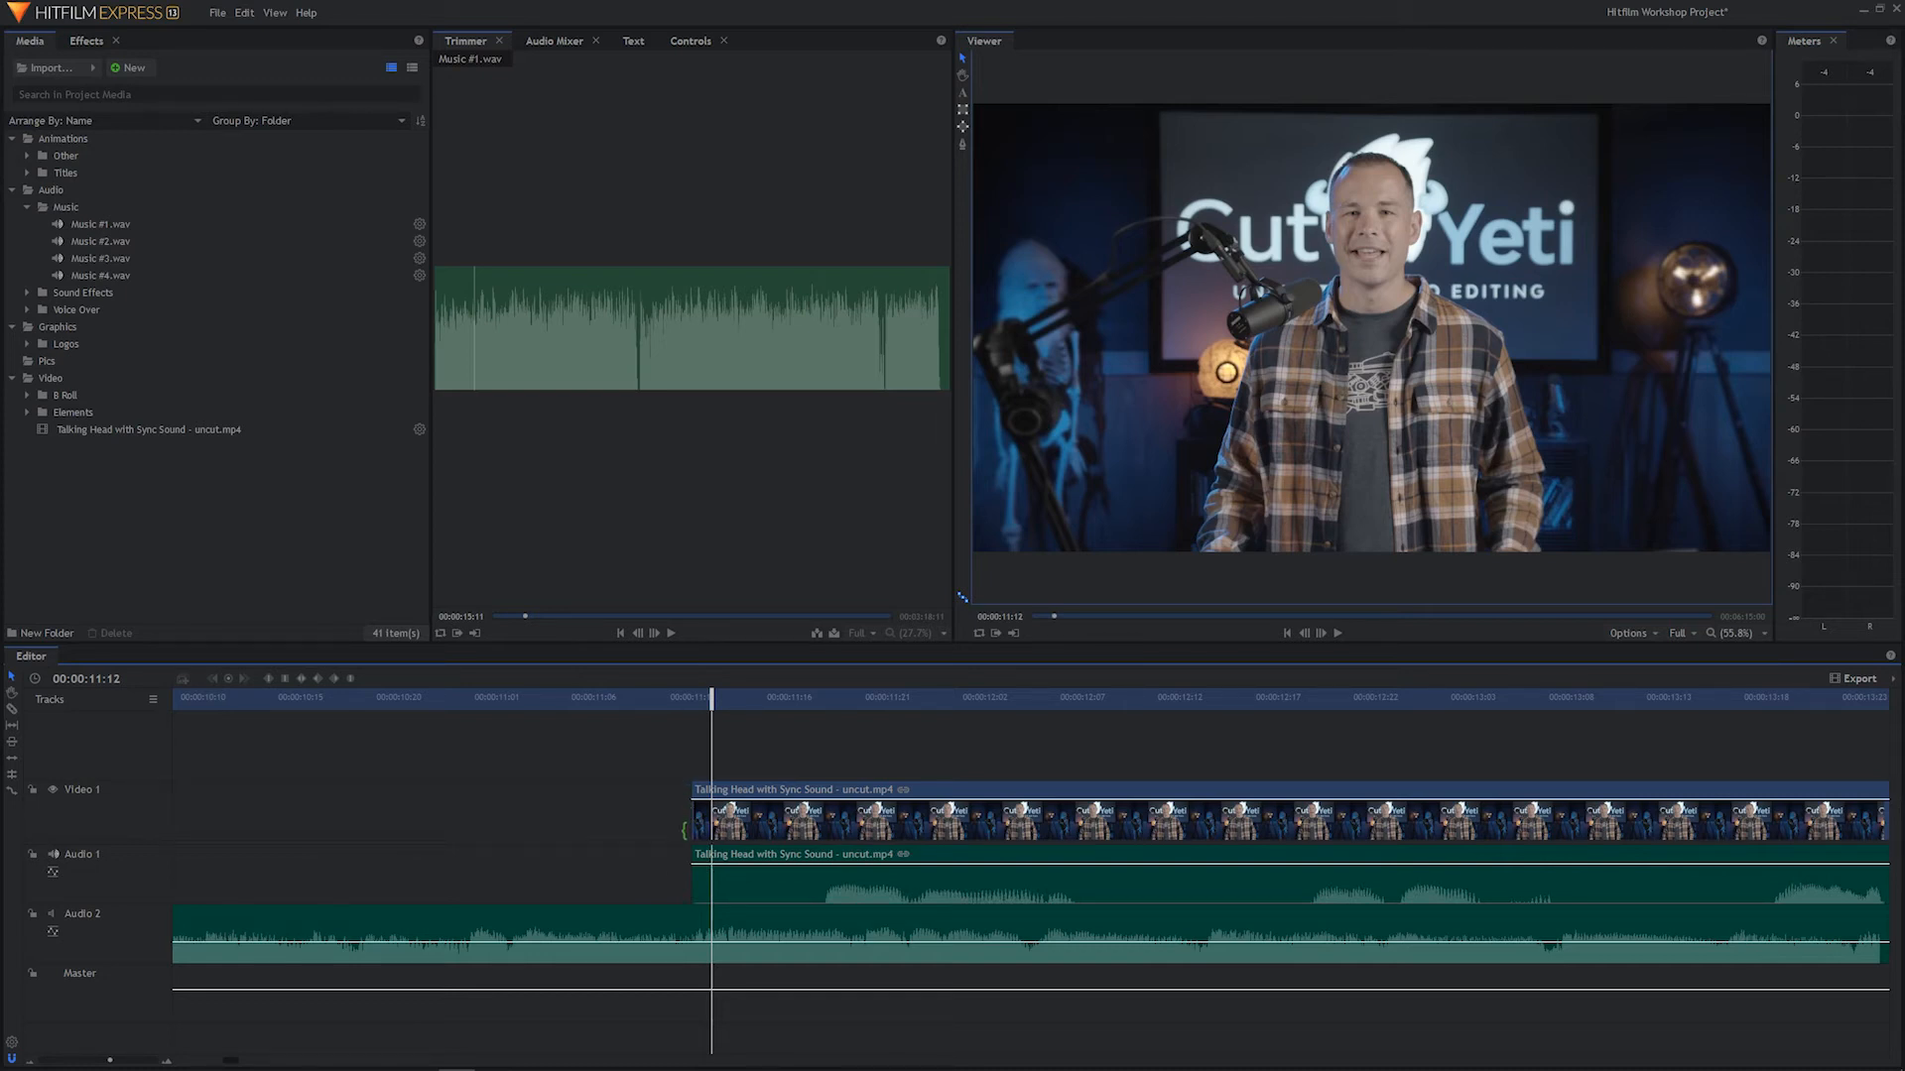
left_click_drag(683, 829, 809, 828)
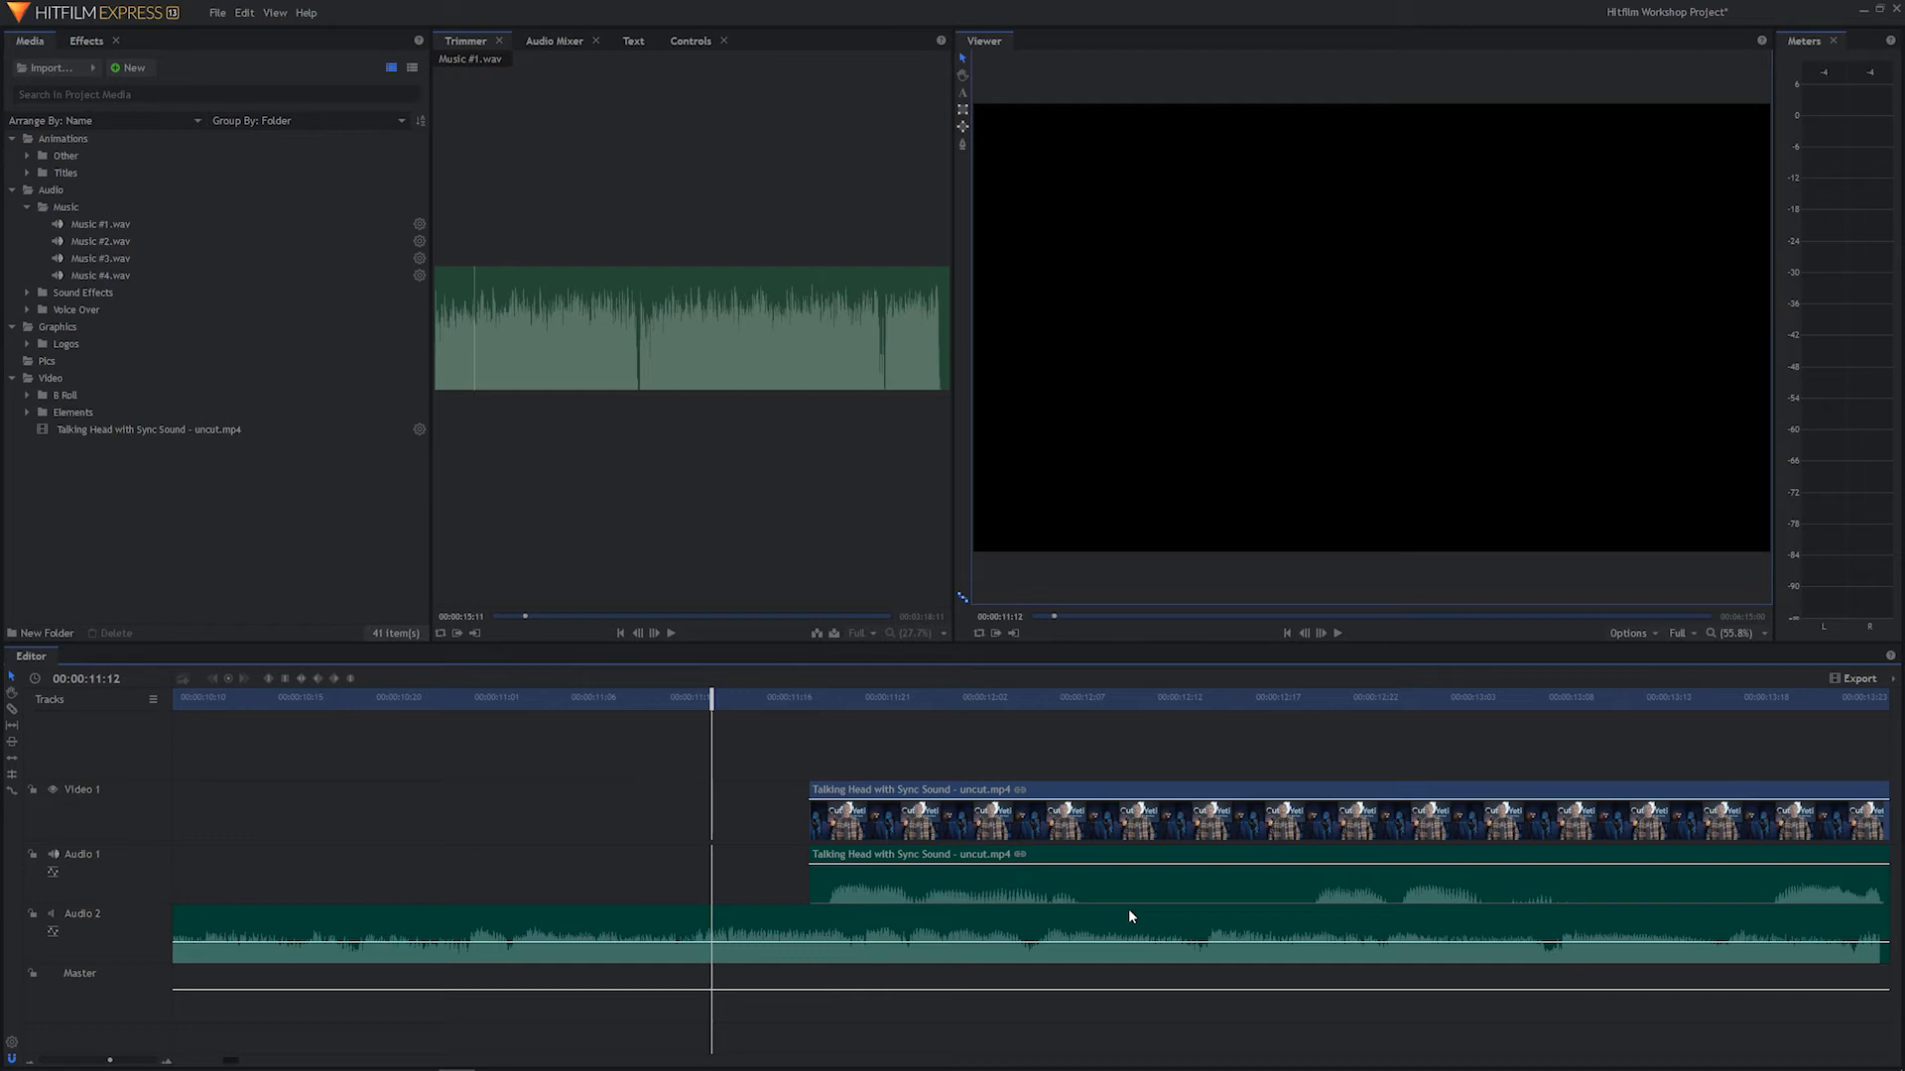
key("ctrl+z")
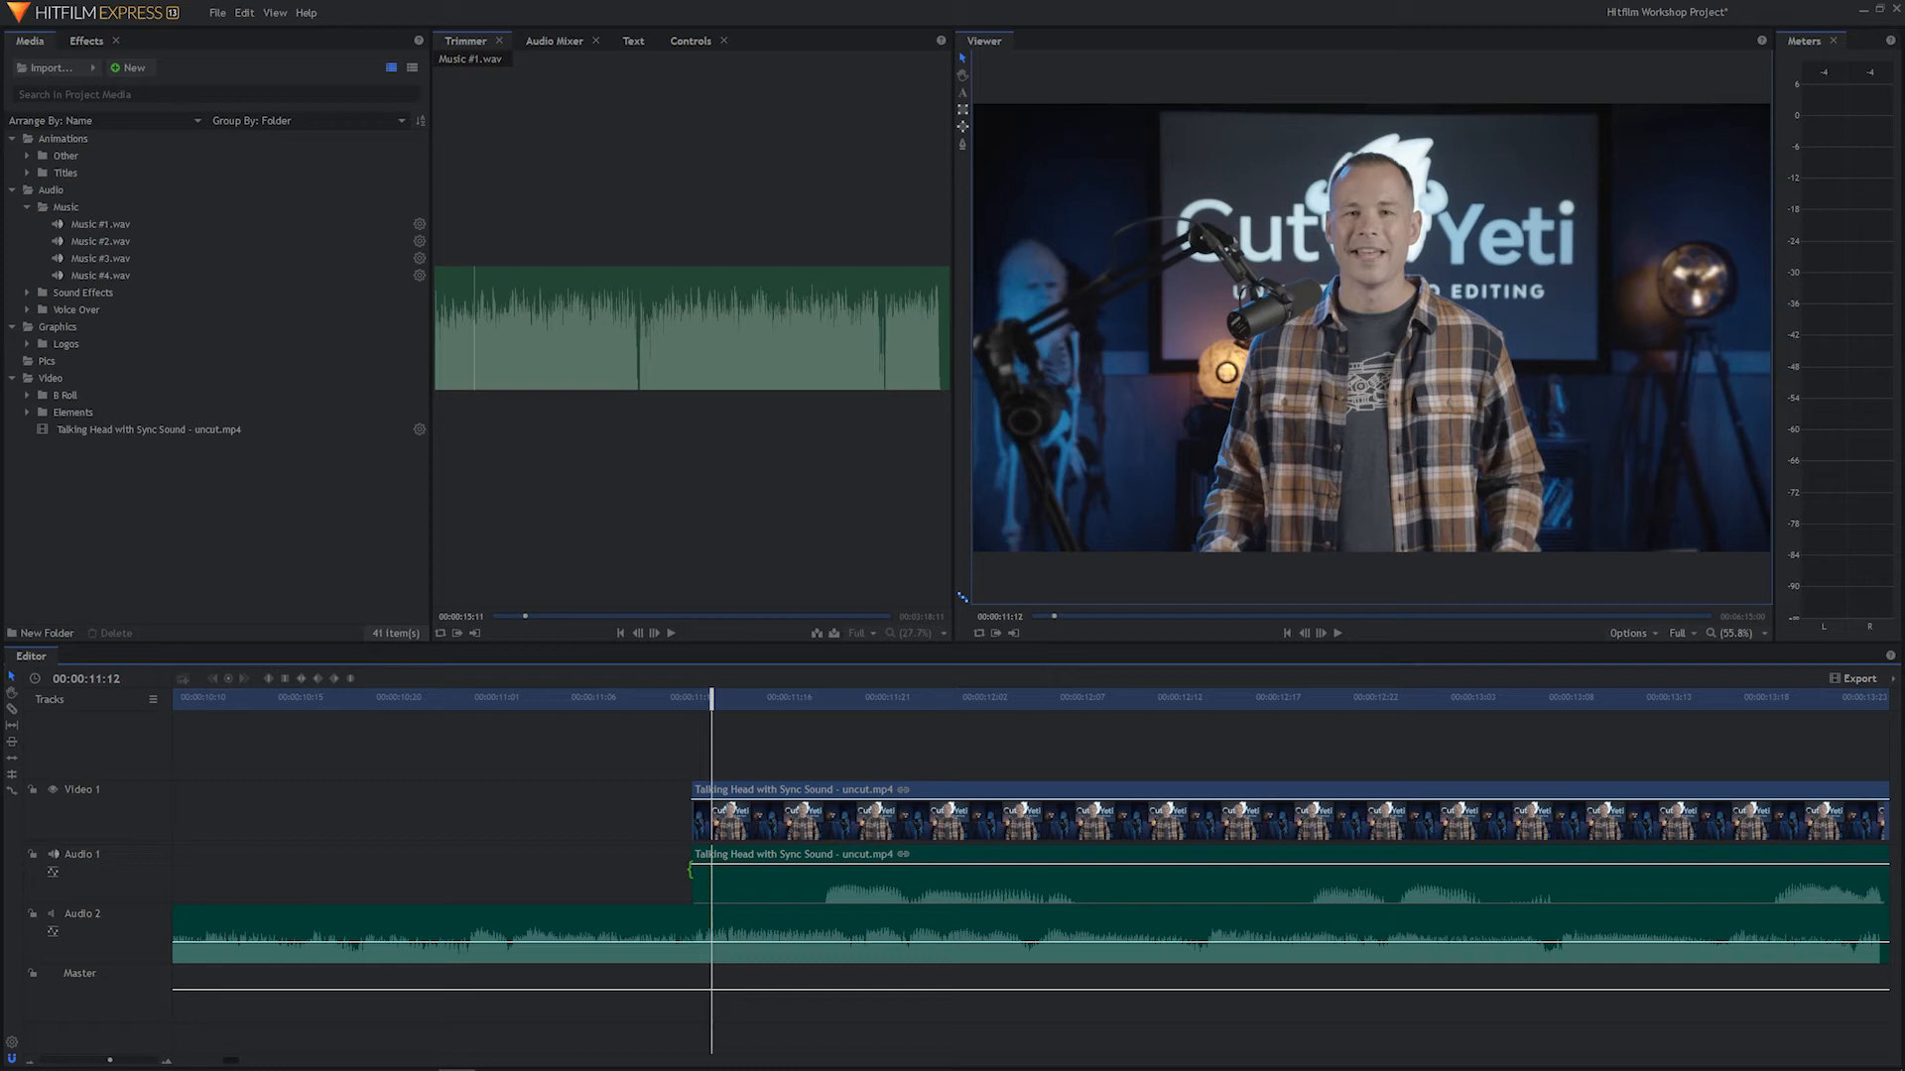
Trim only the talking head's audio start to just before the first word, leaving the video start in place, and play the opening
left_click(692, 870)
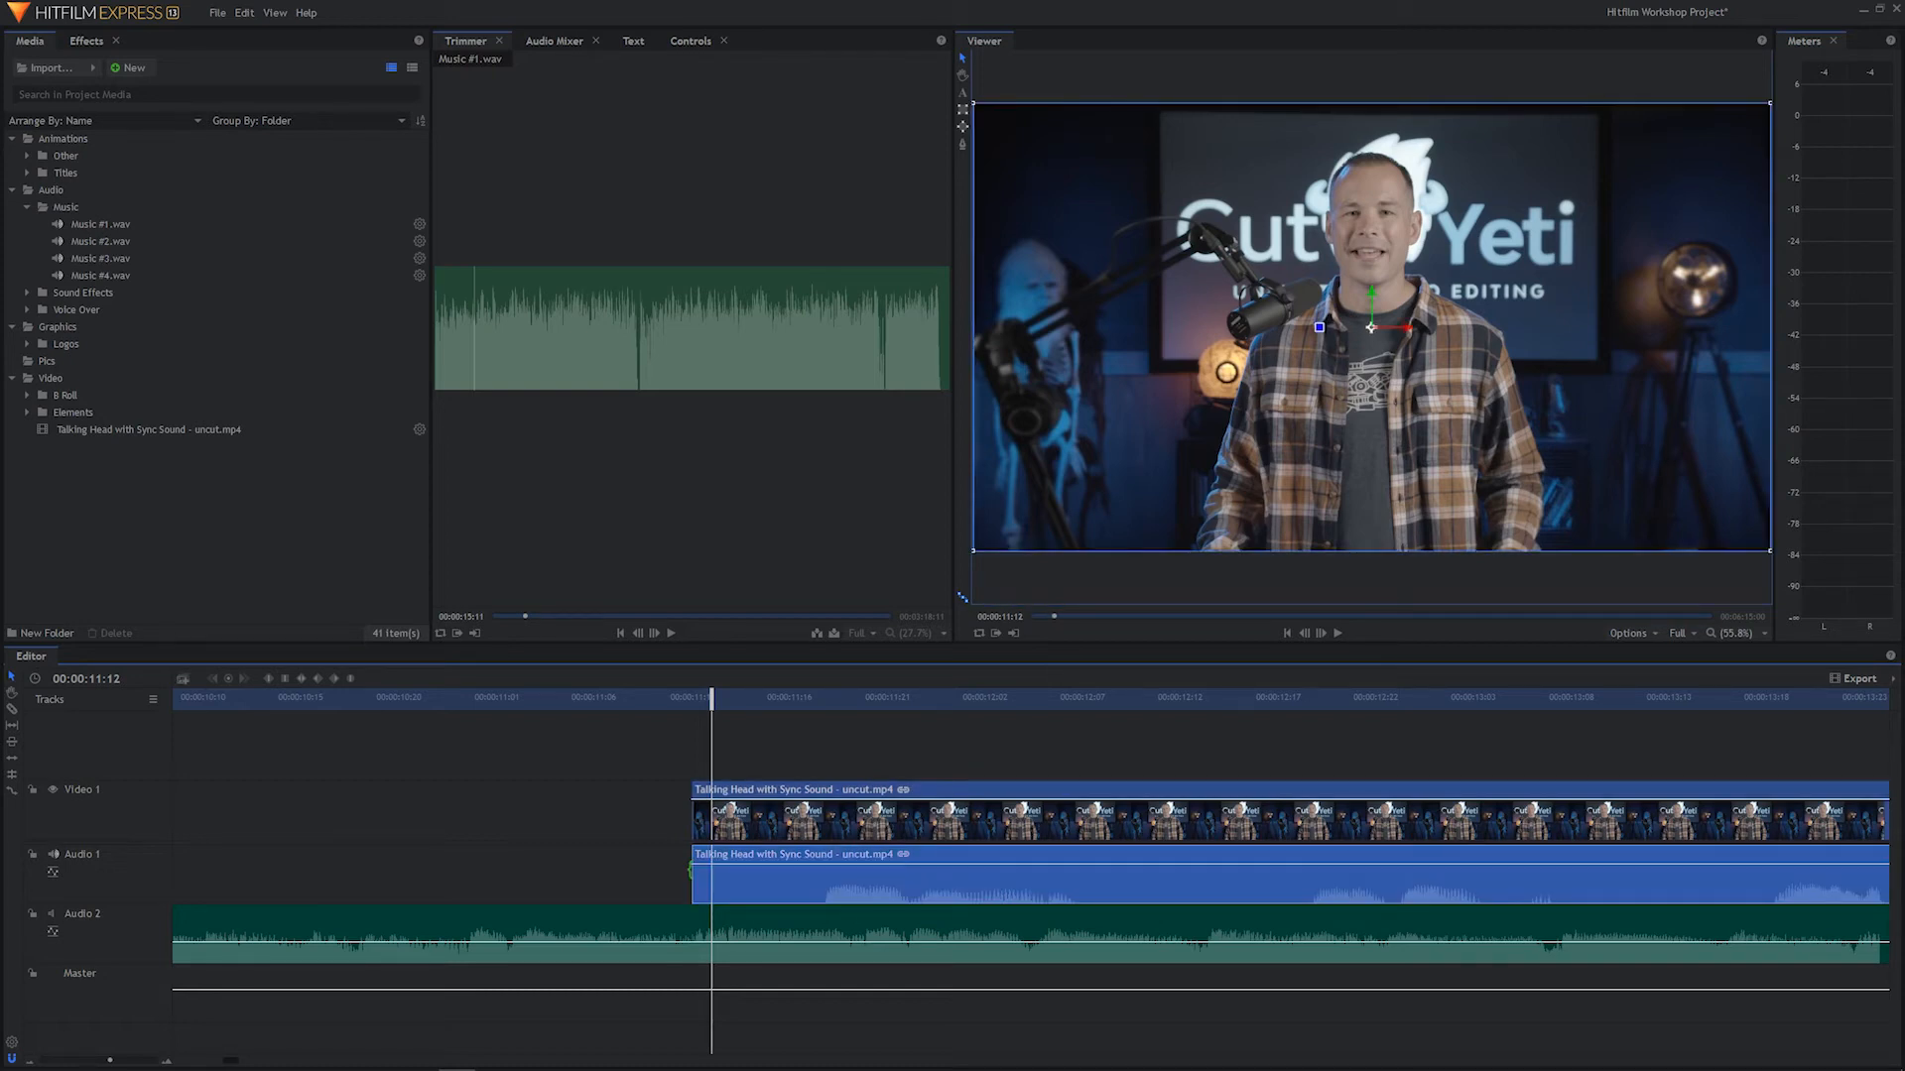
left_click_drag(692, 870, 810, 872)
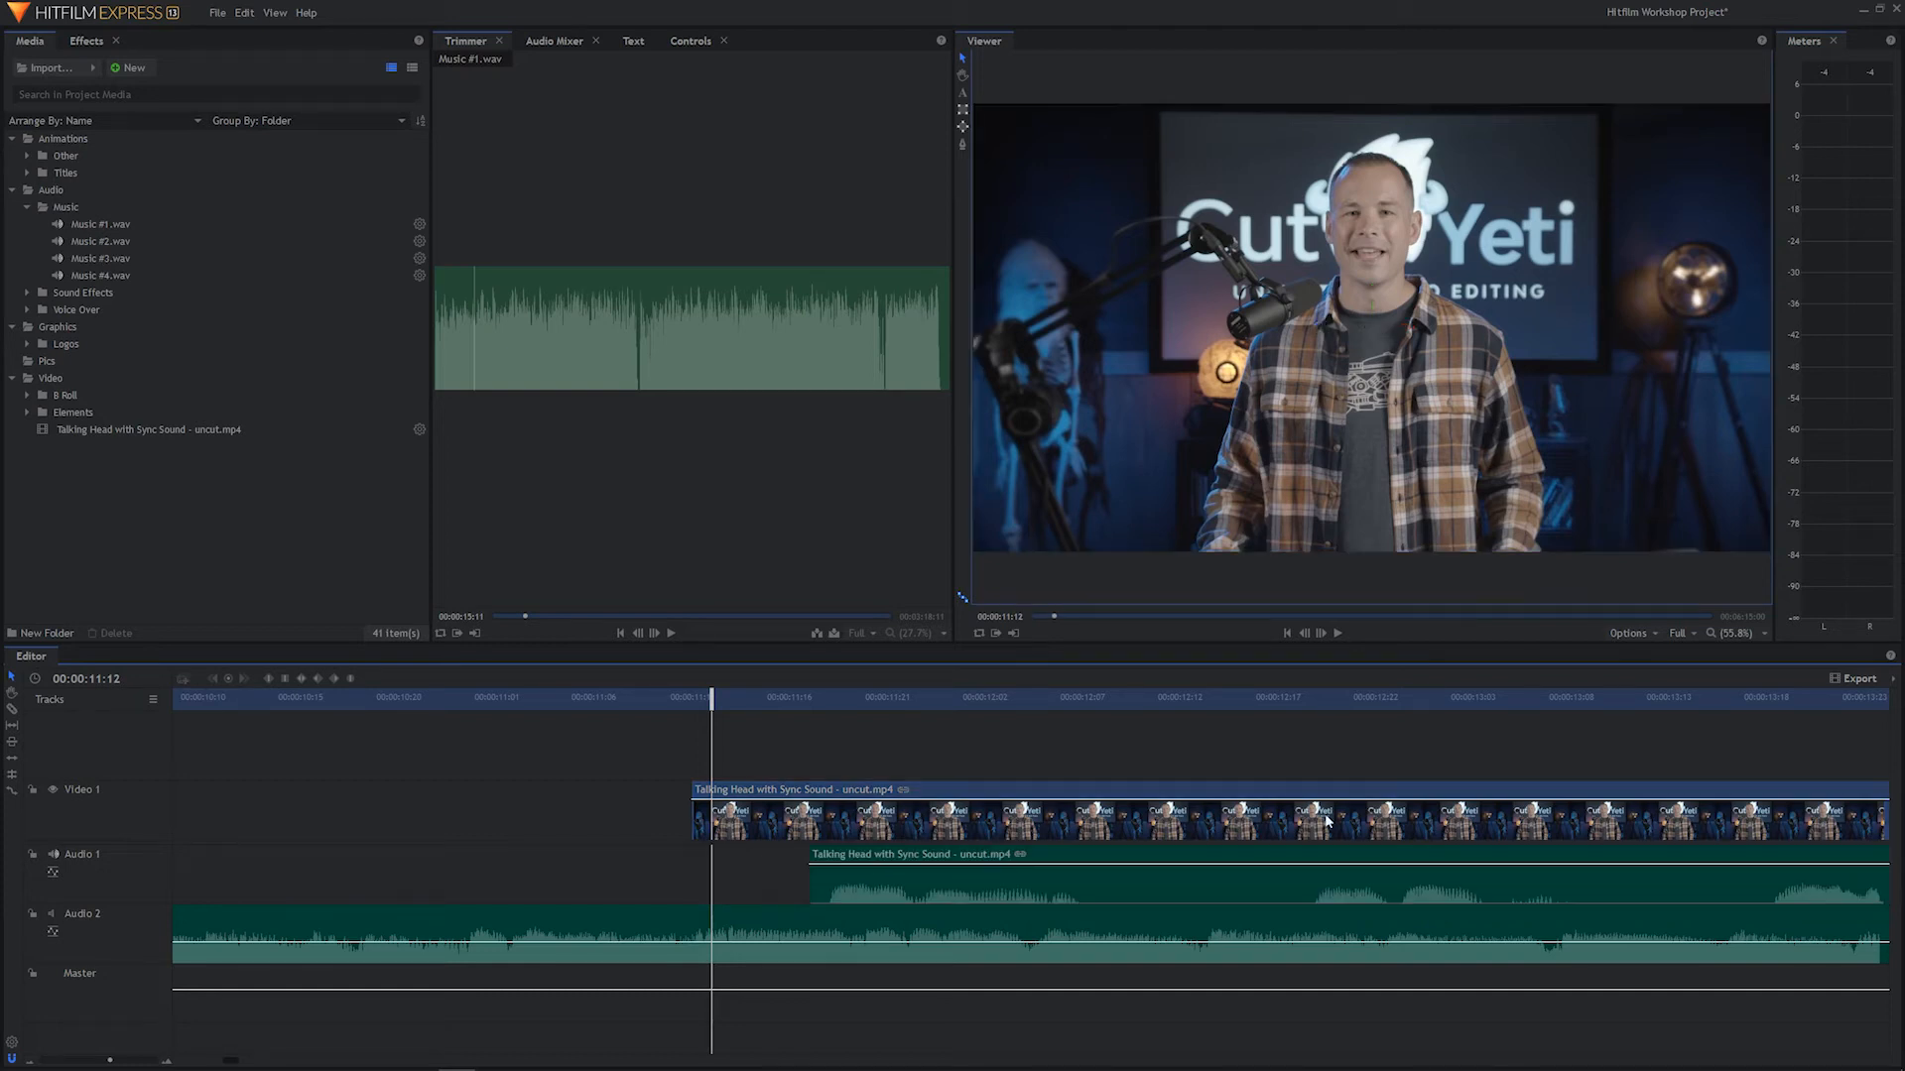
left_click_drag(711, 699, 319, 688)
key("space")
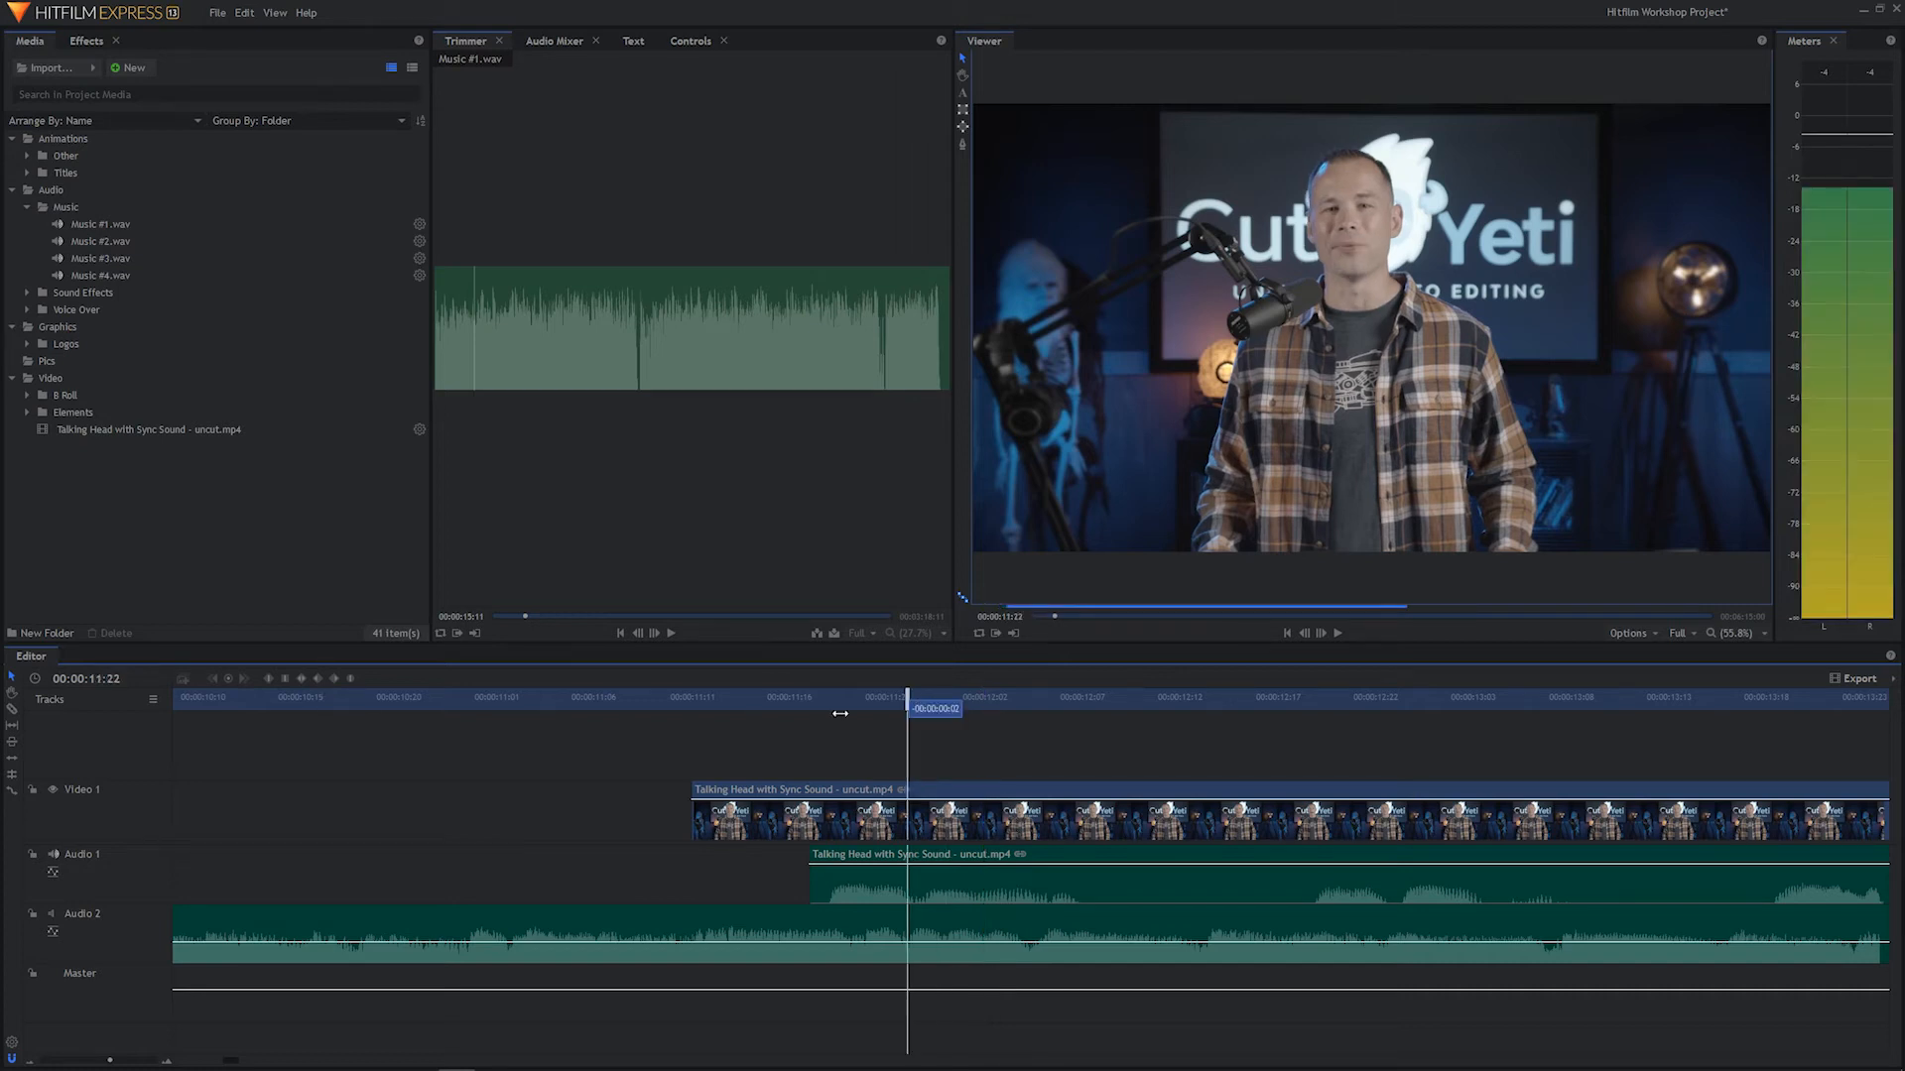
left_click_drag(938, 700, 577, 719)
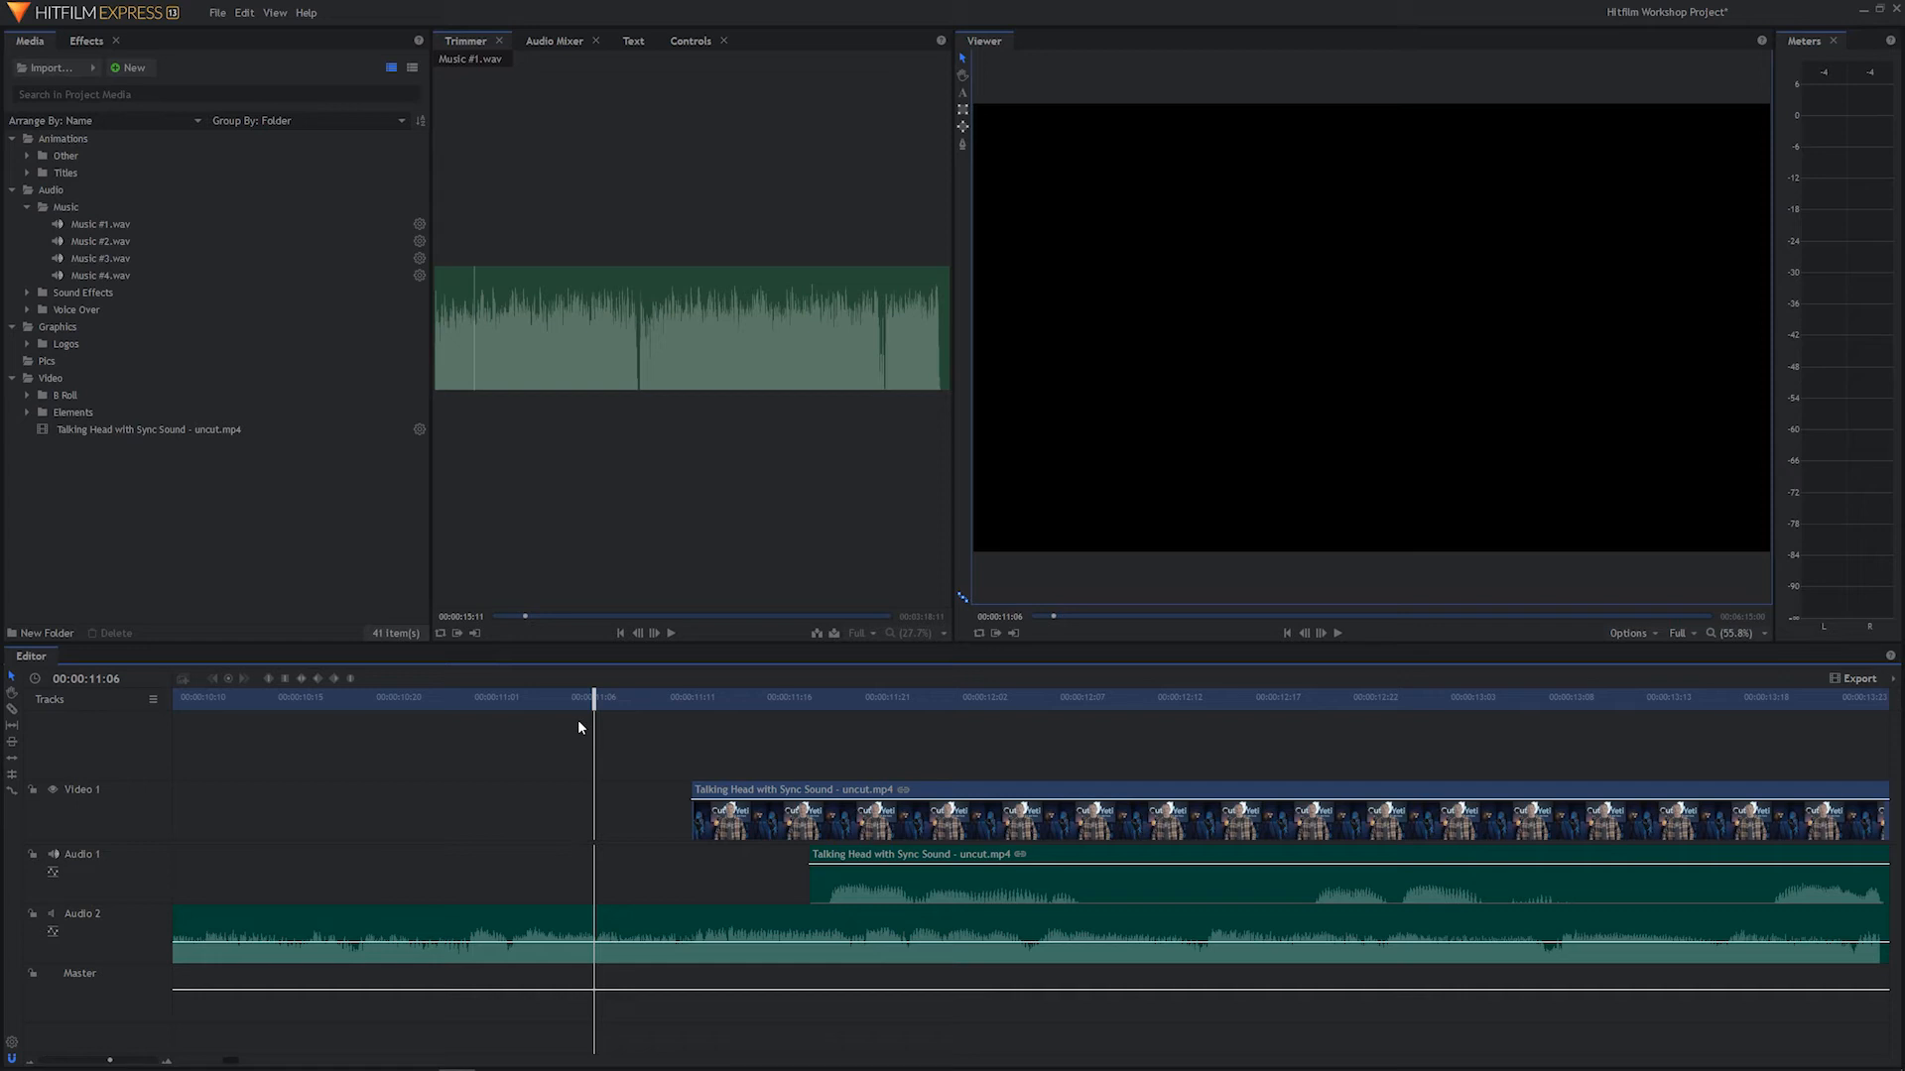
Look over the whole talking head and music edit on the timeline and return the playhead to 00:00:00:00
left_click(692, 699)
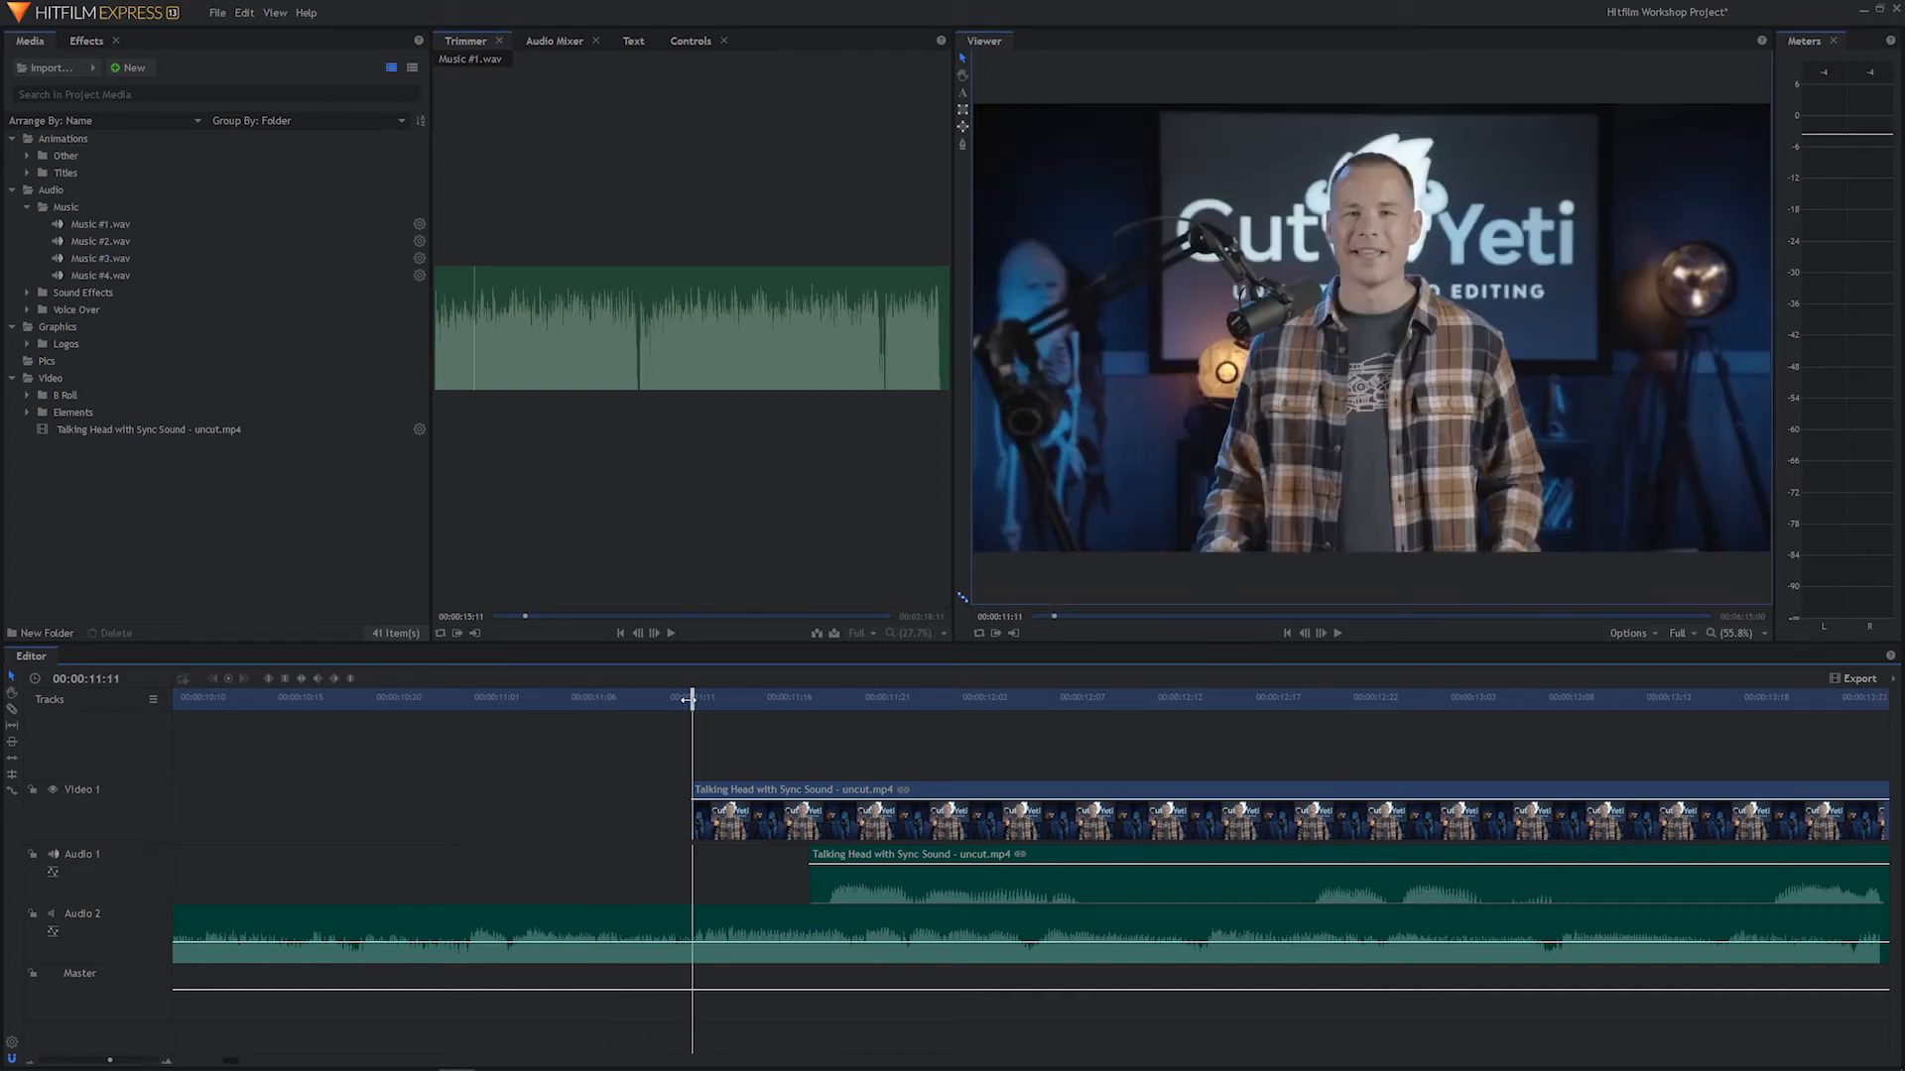
scroll(730, 806, "right", 5)
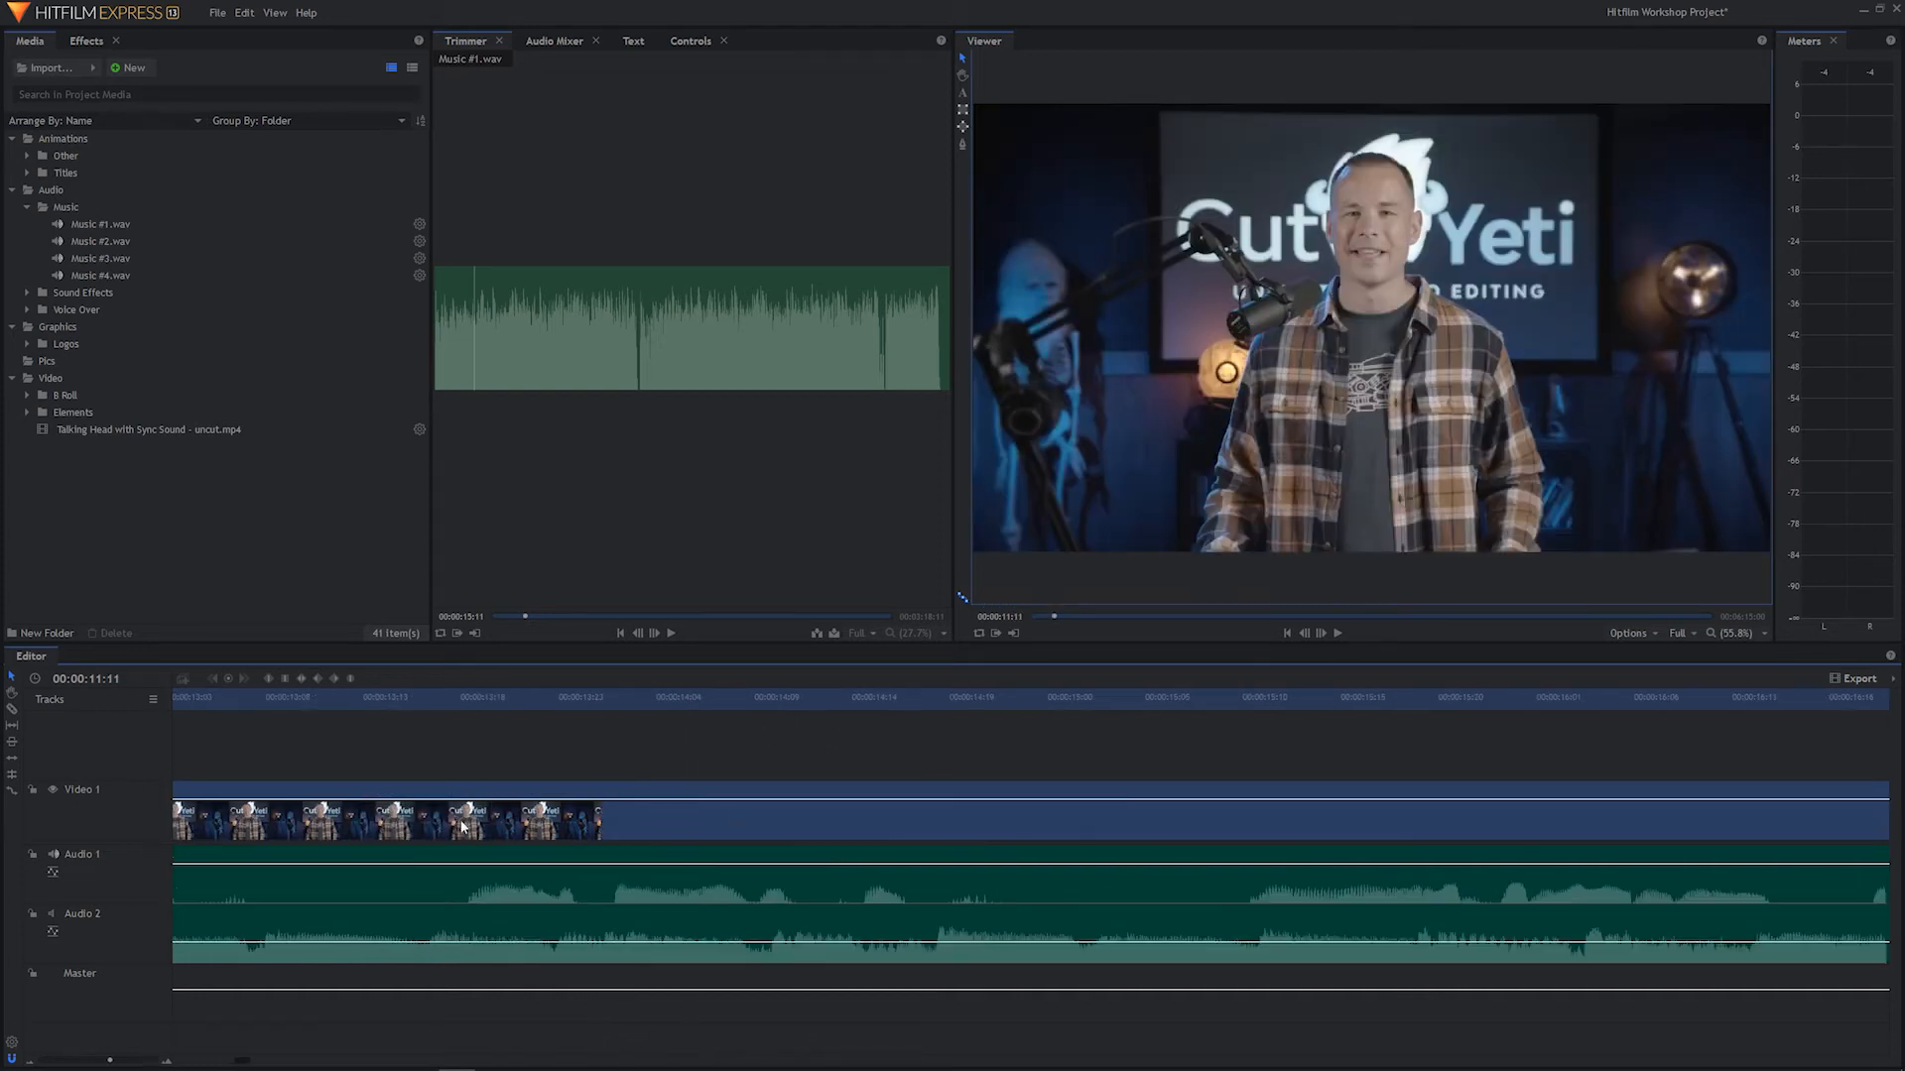
scroll(278, 754, "left", 4)
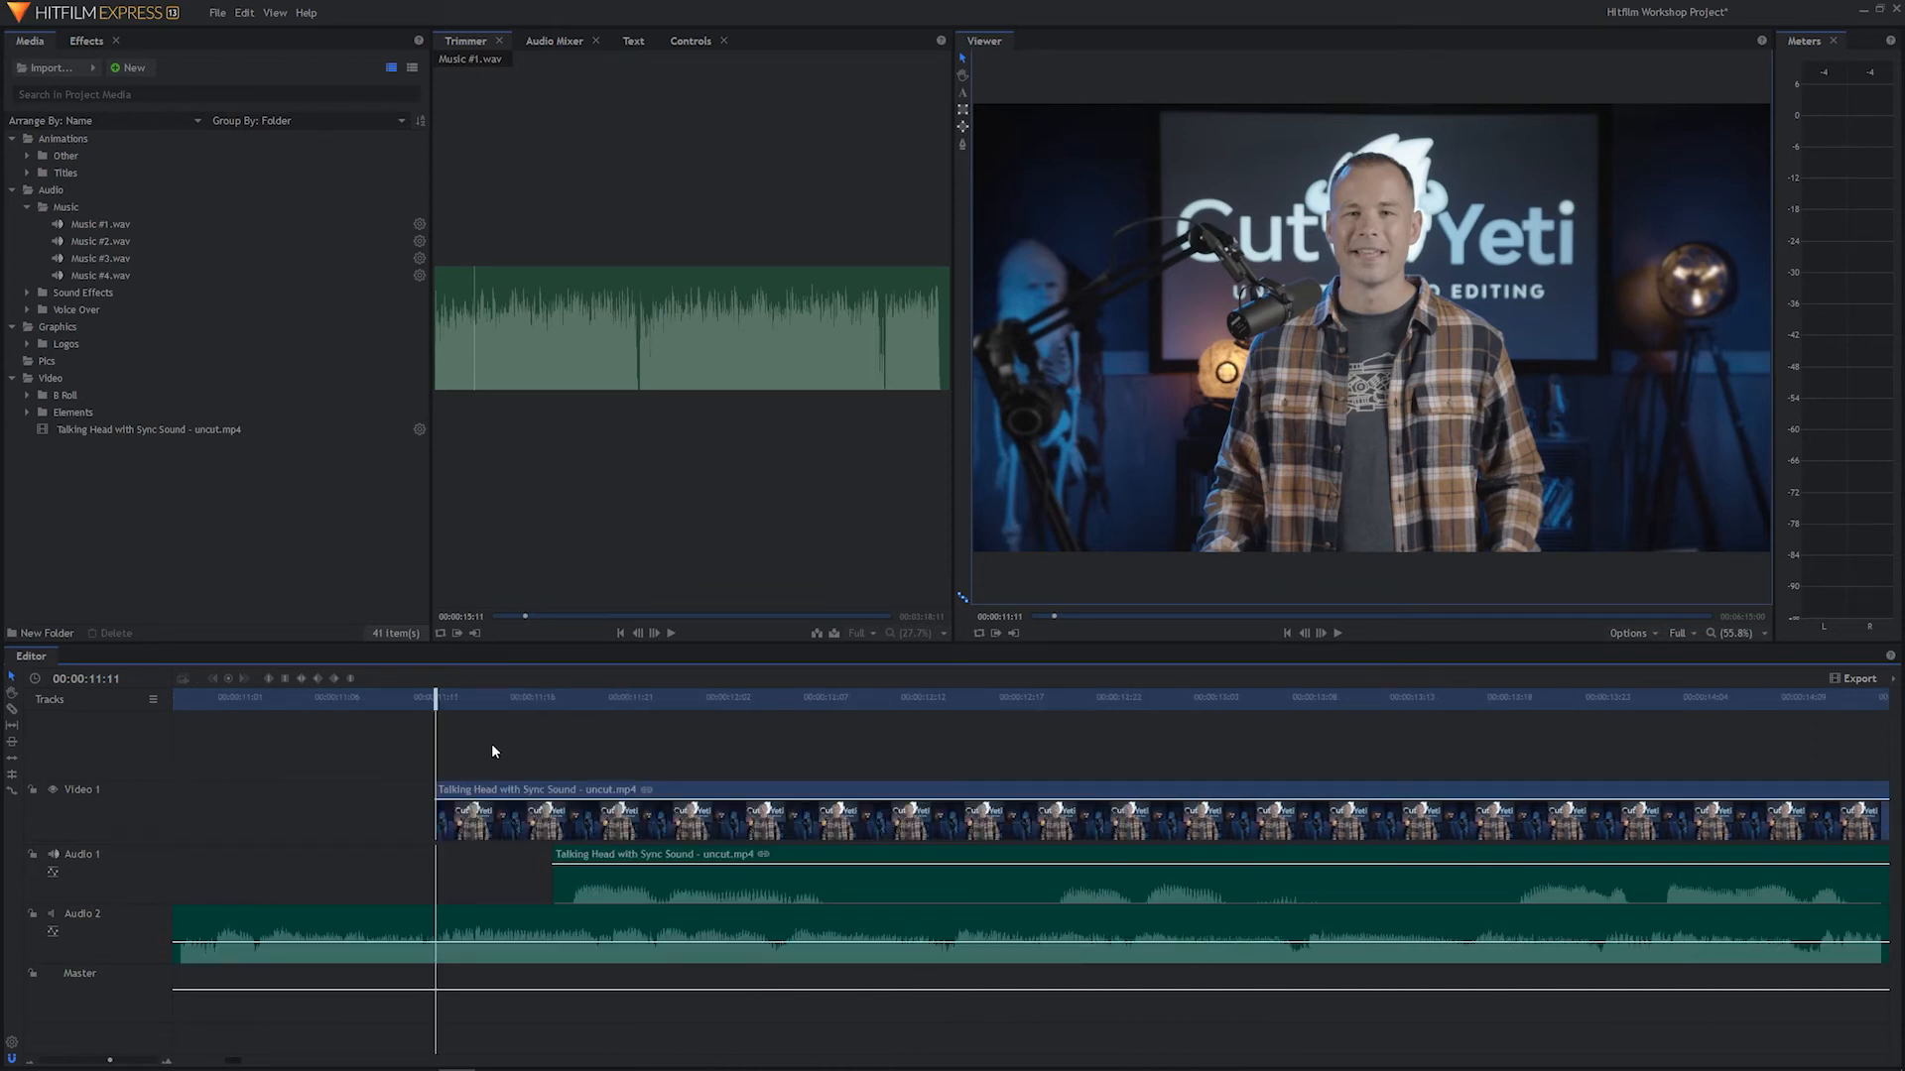
key("minus")
key("minus")
key("minus")
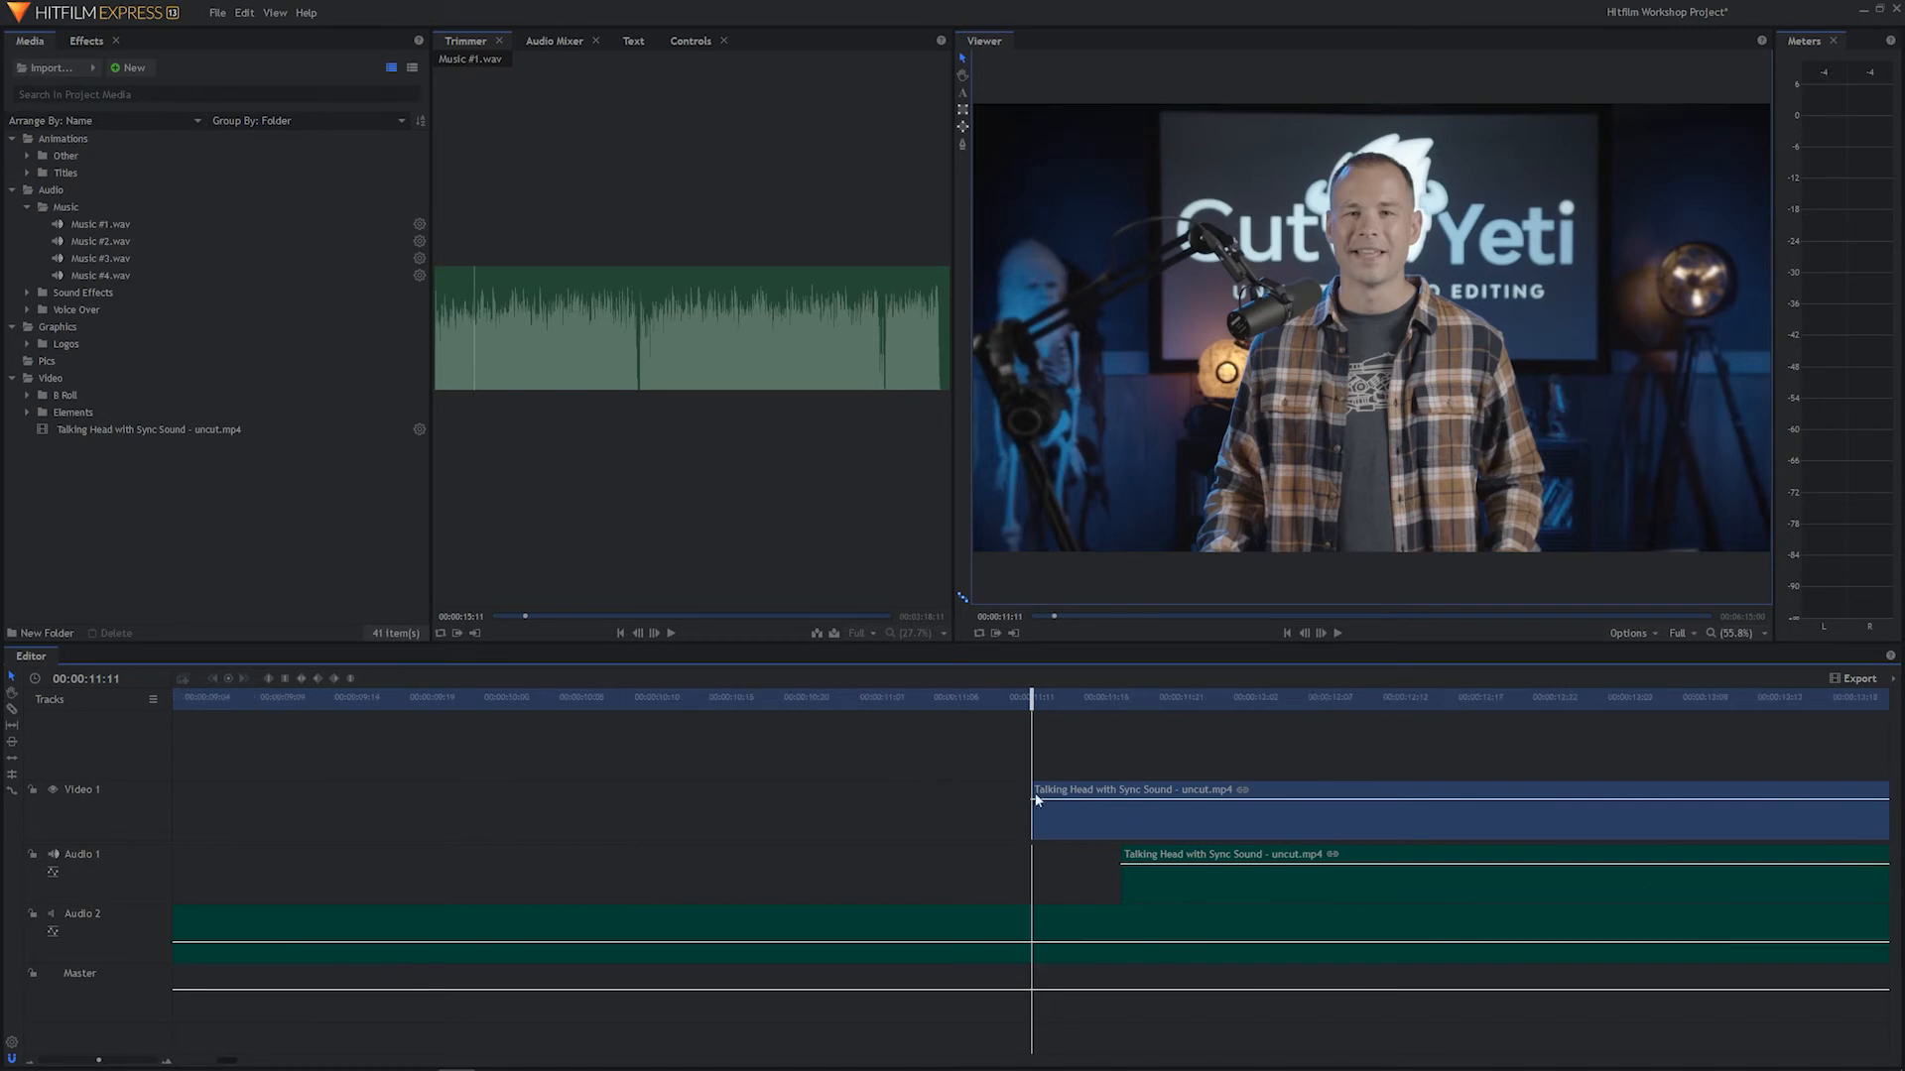
key("minus")
key("minus")
key("minus")
key("minus")
key("minus")
key("minus")
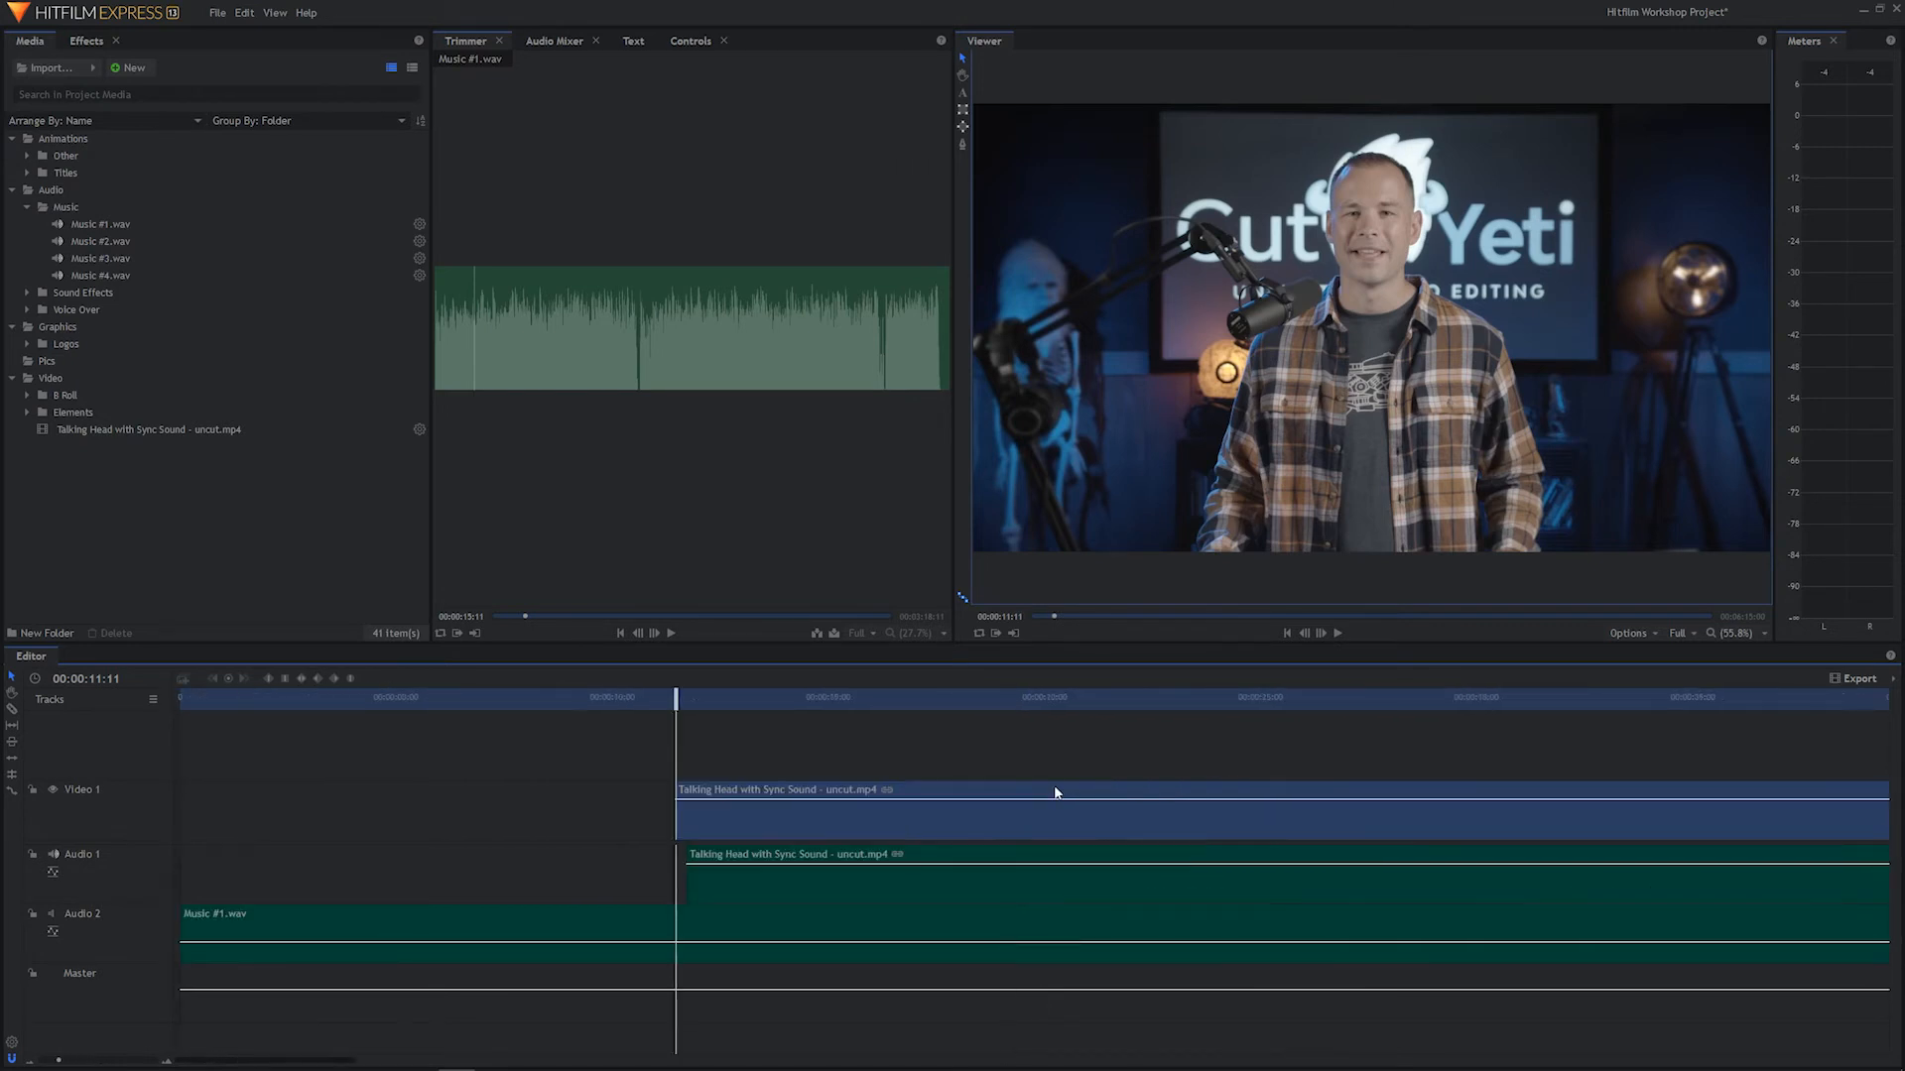
key("Home")
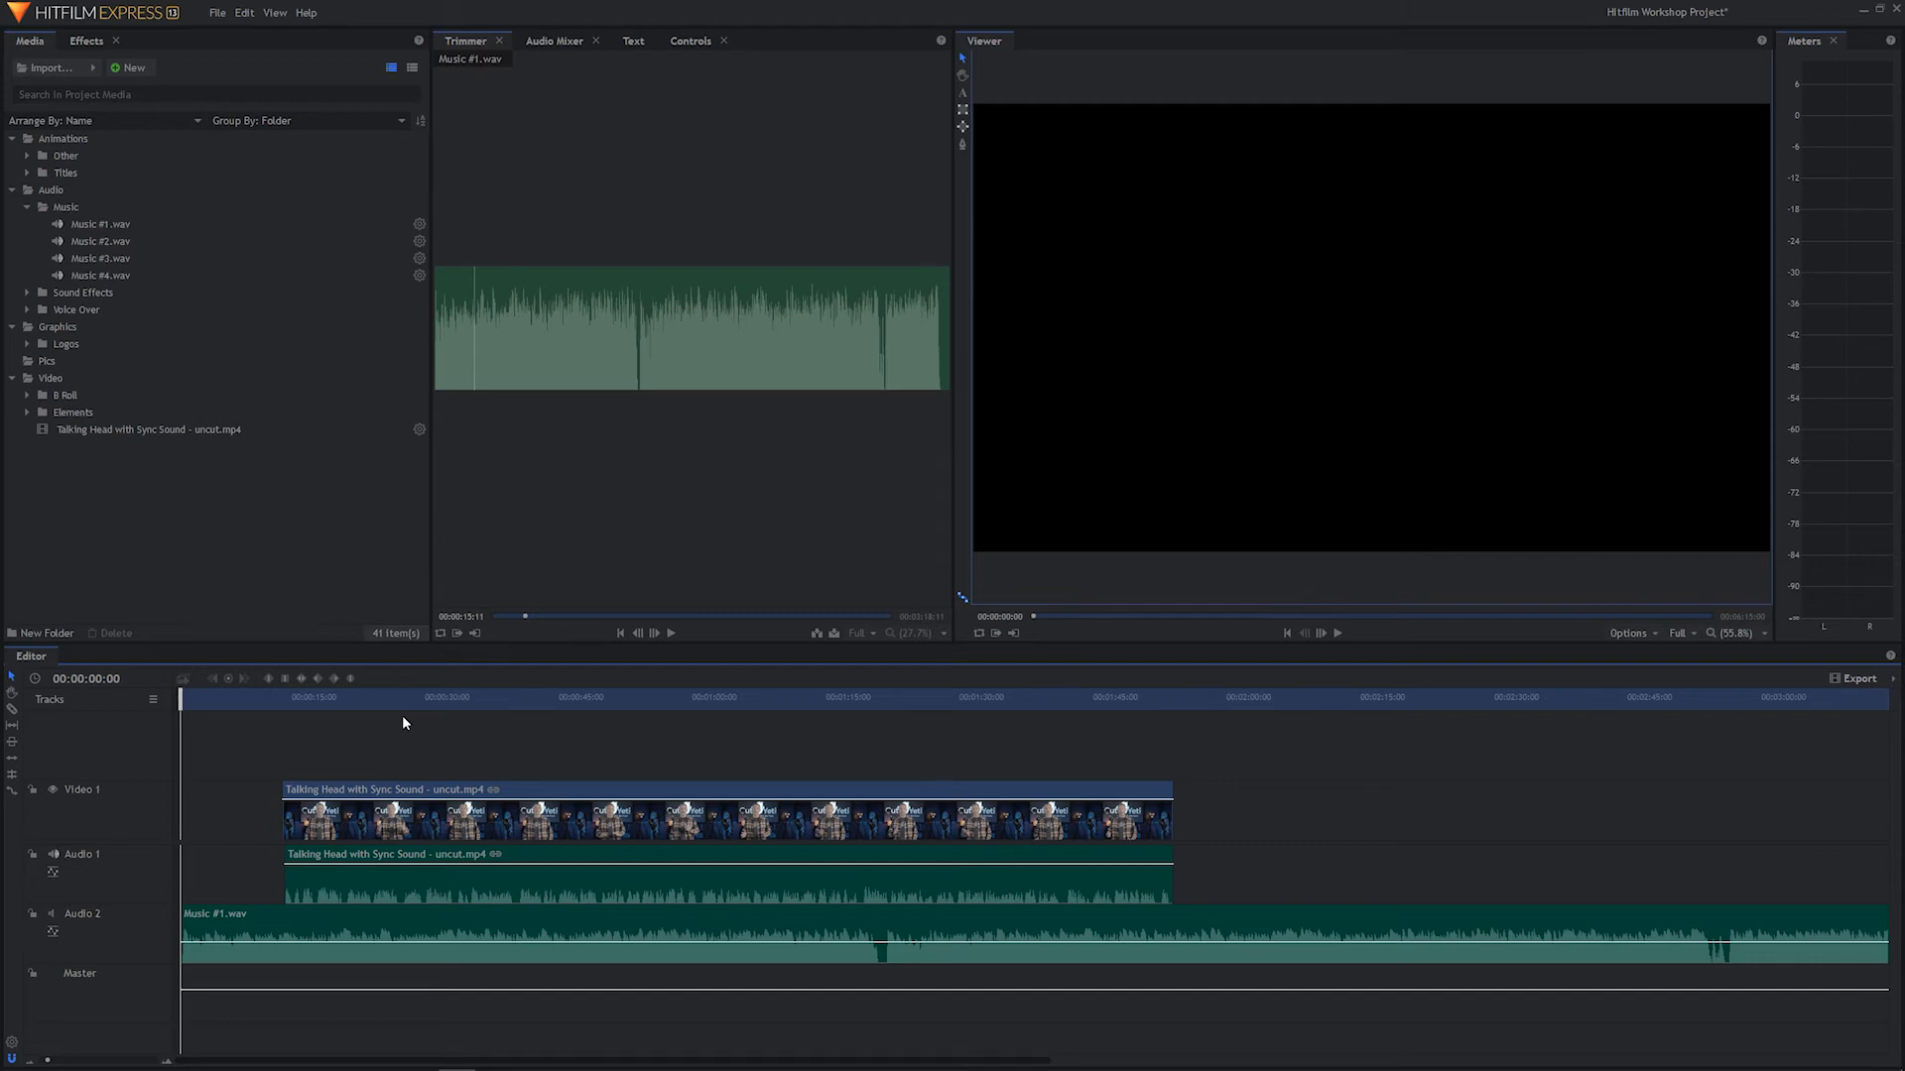
Open logo-4.png from the Logos folder and place it on a new video track above the start of the talking head clip
left_click(27, 343)
left_click(82, 362)
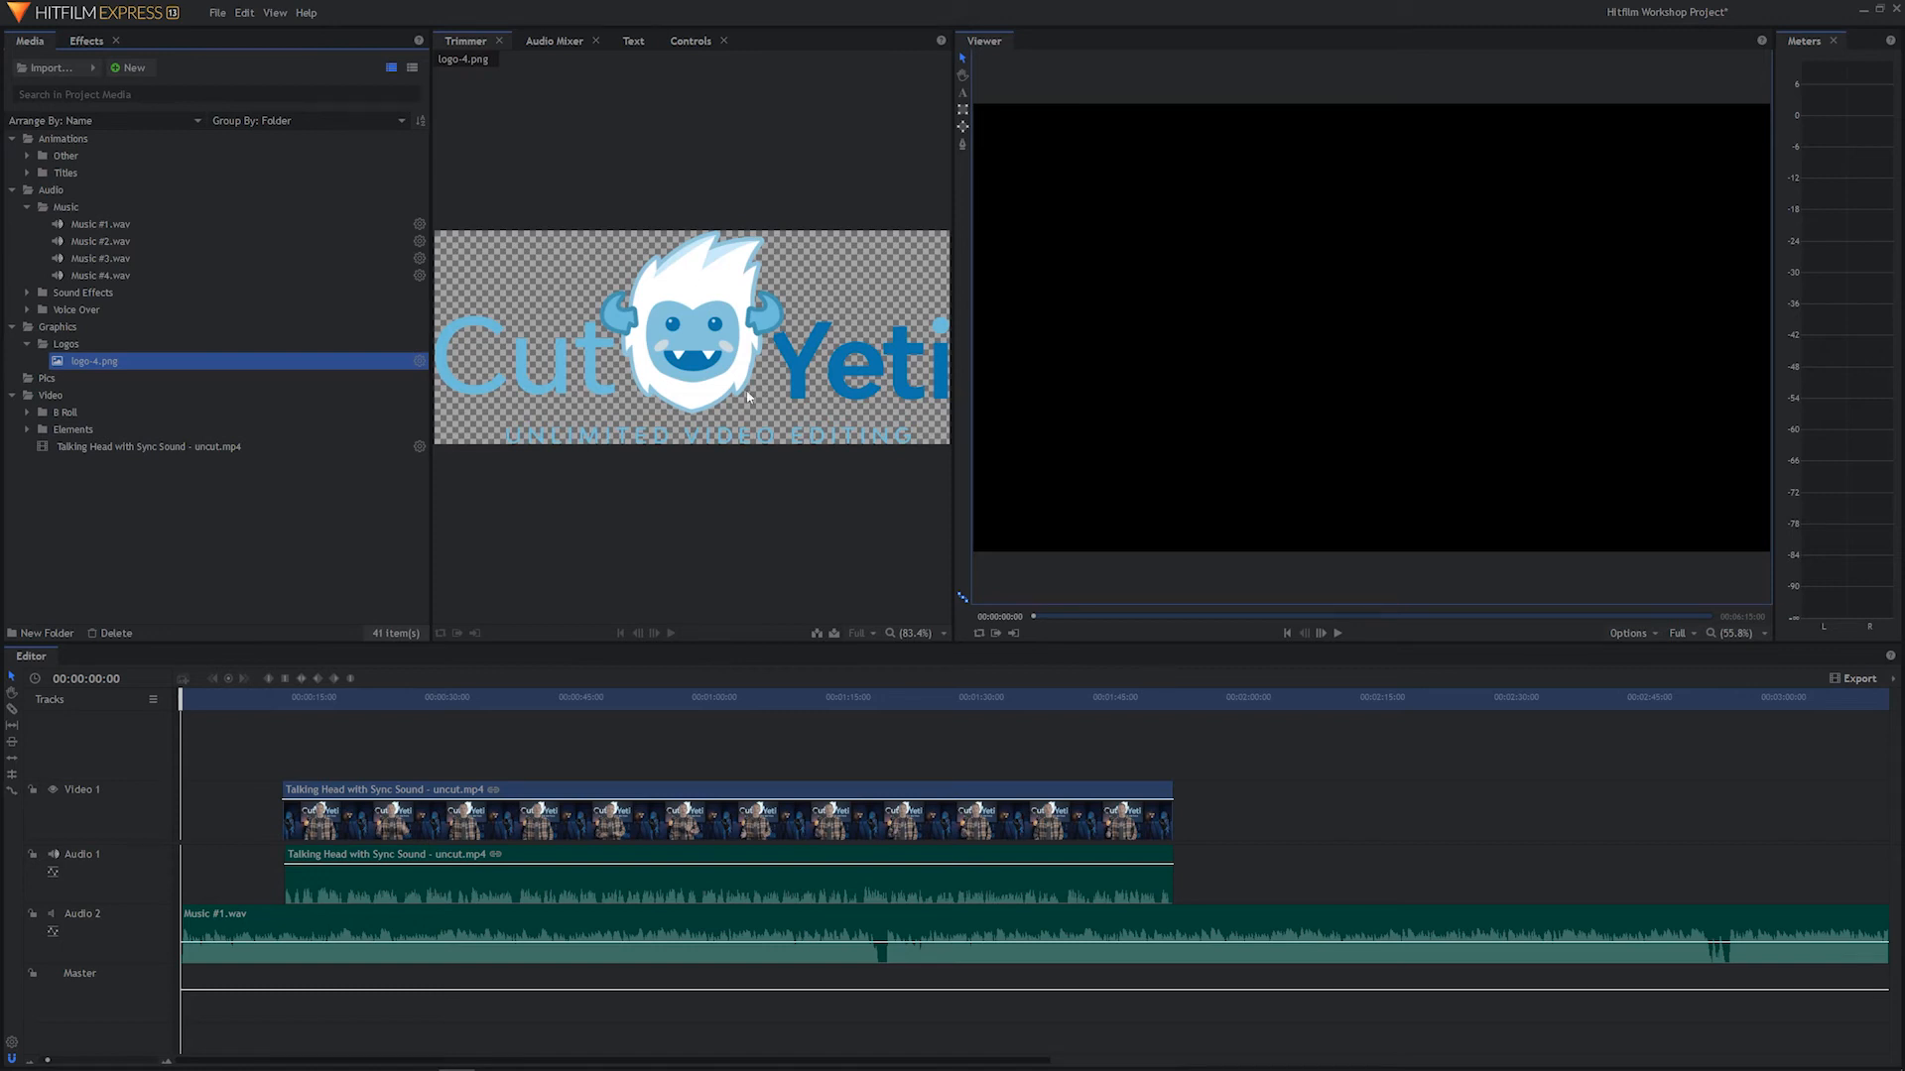
left_click_drag(729, 340, 301, 697)
left_click(264, 699)
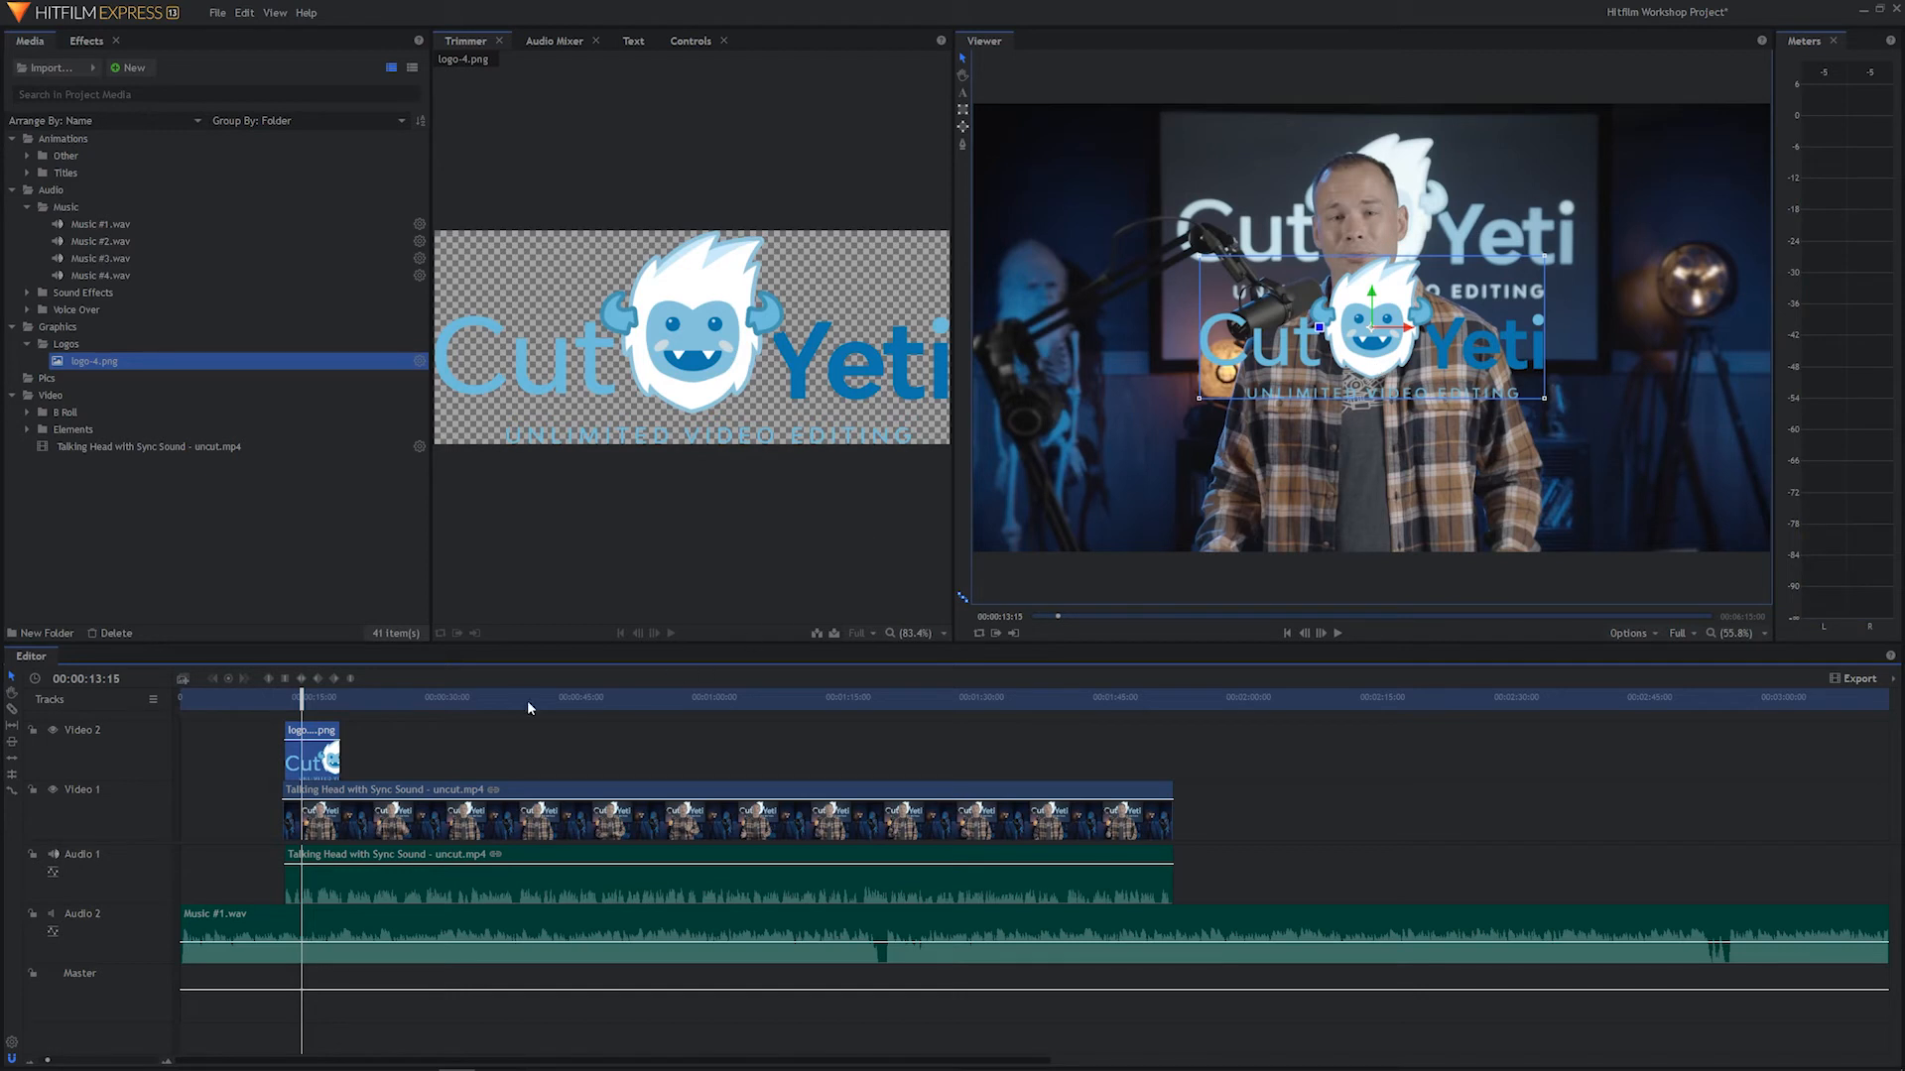
Move the logo clip to the timeline's start and extend it to end exactly where the talking head video begins
left_click_drag(296, 774, 192, 760)
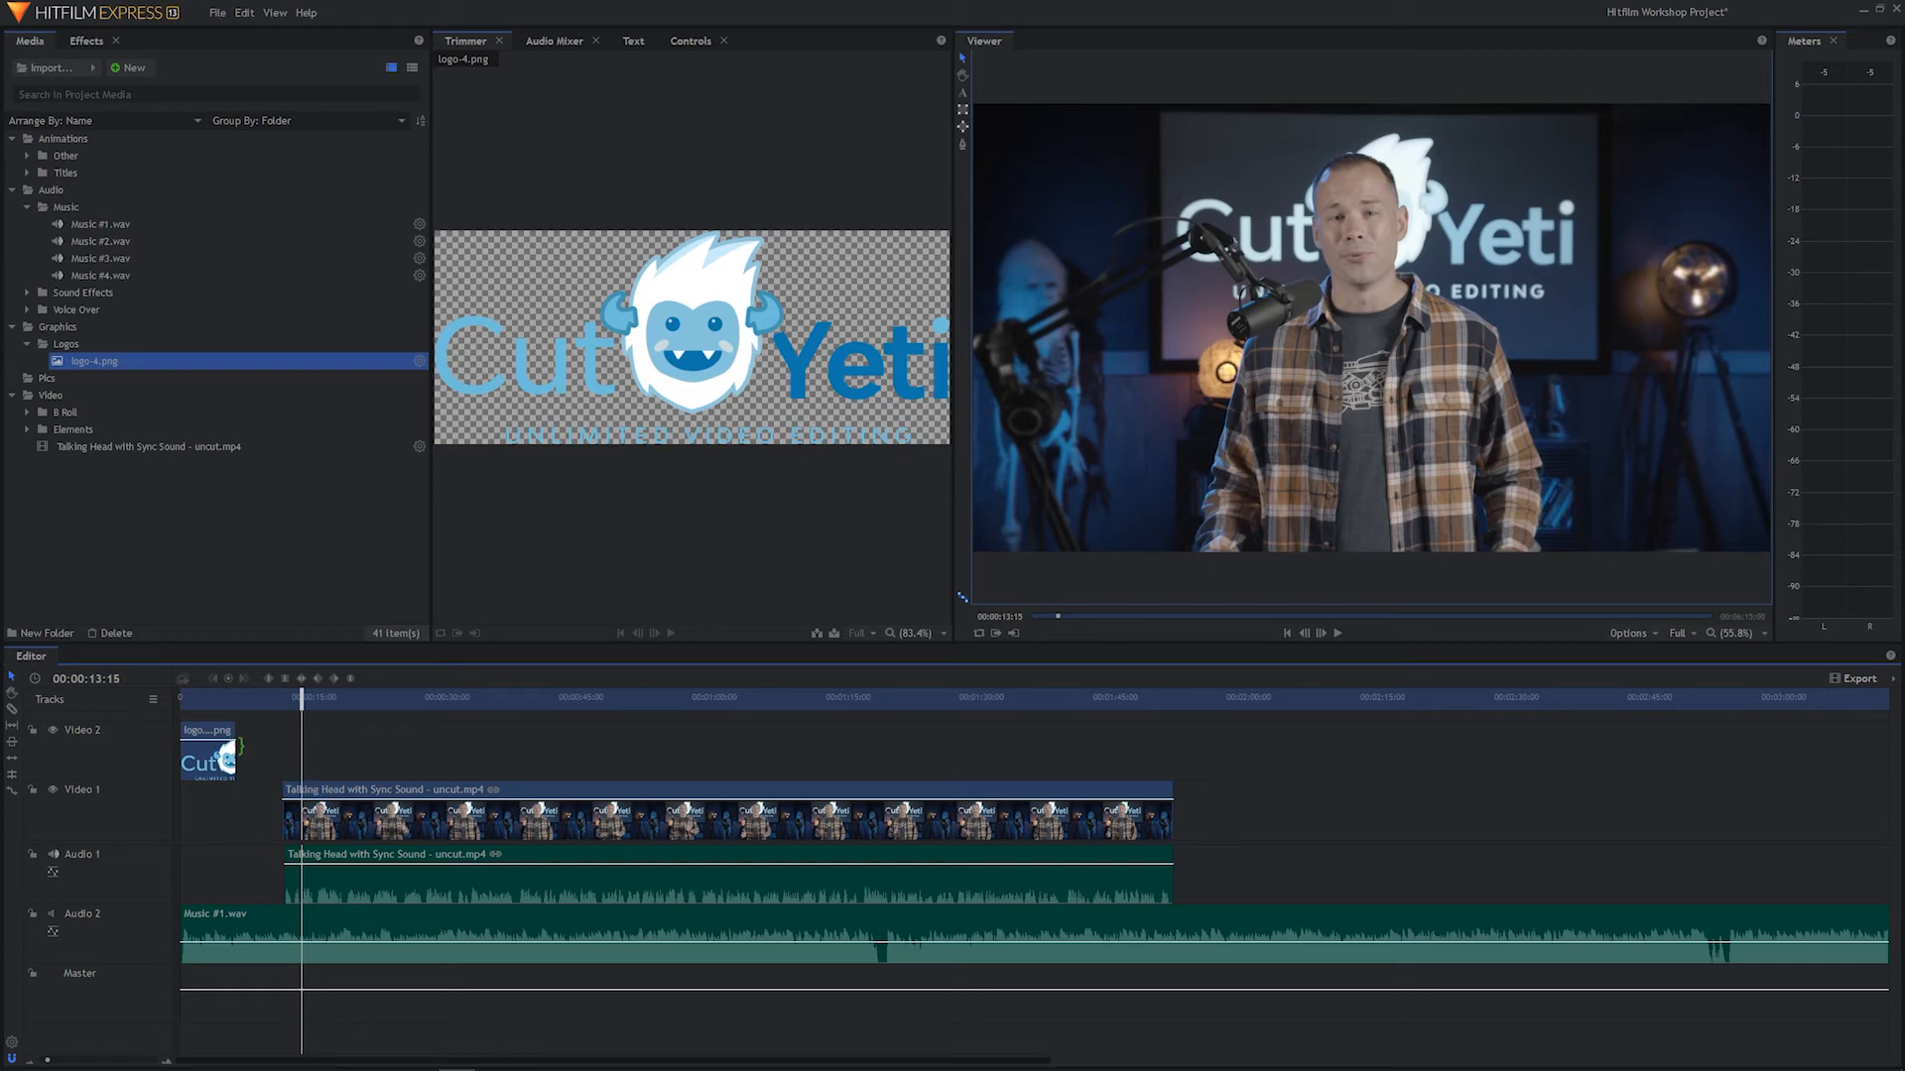
left_click_drag(238, 746, 284, 744)
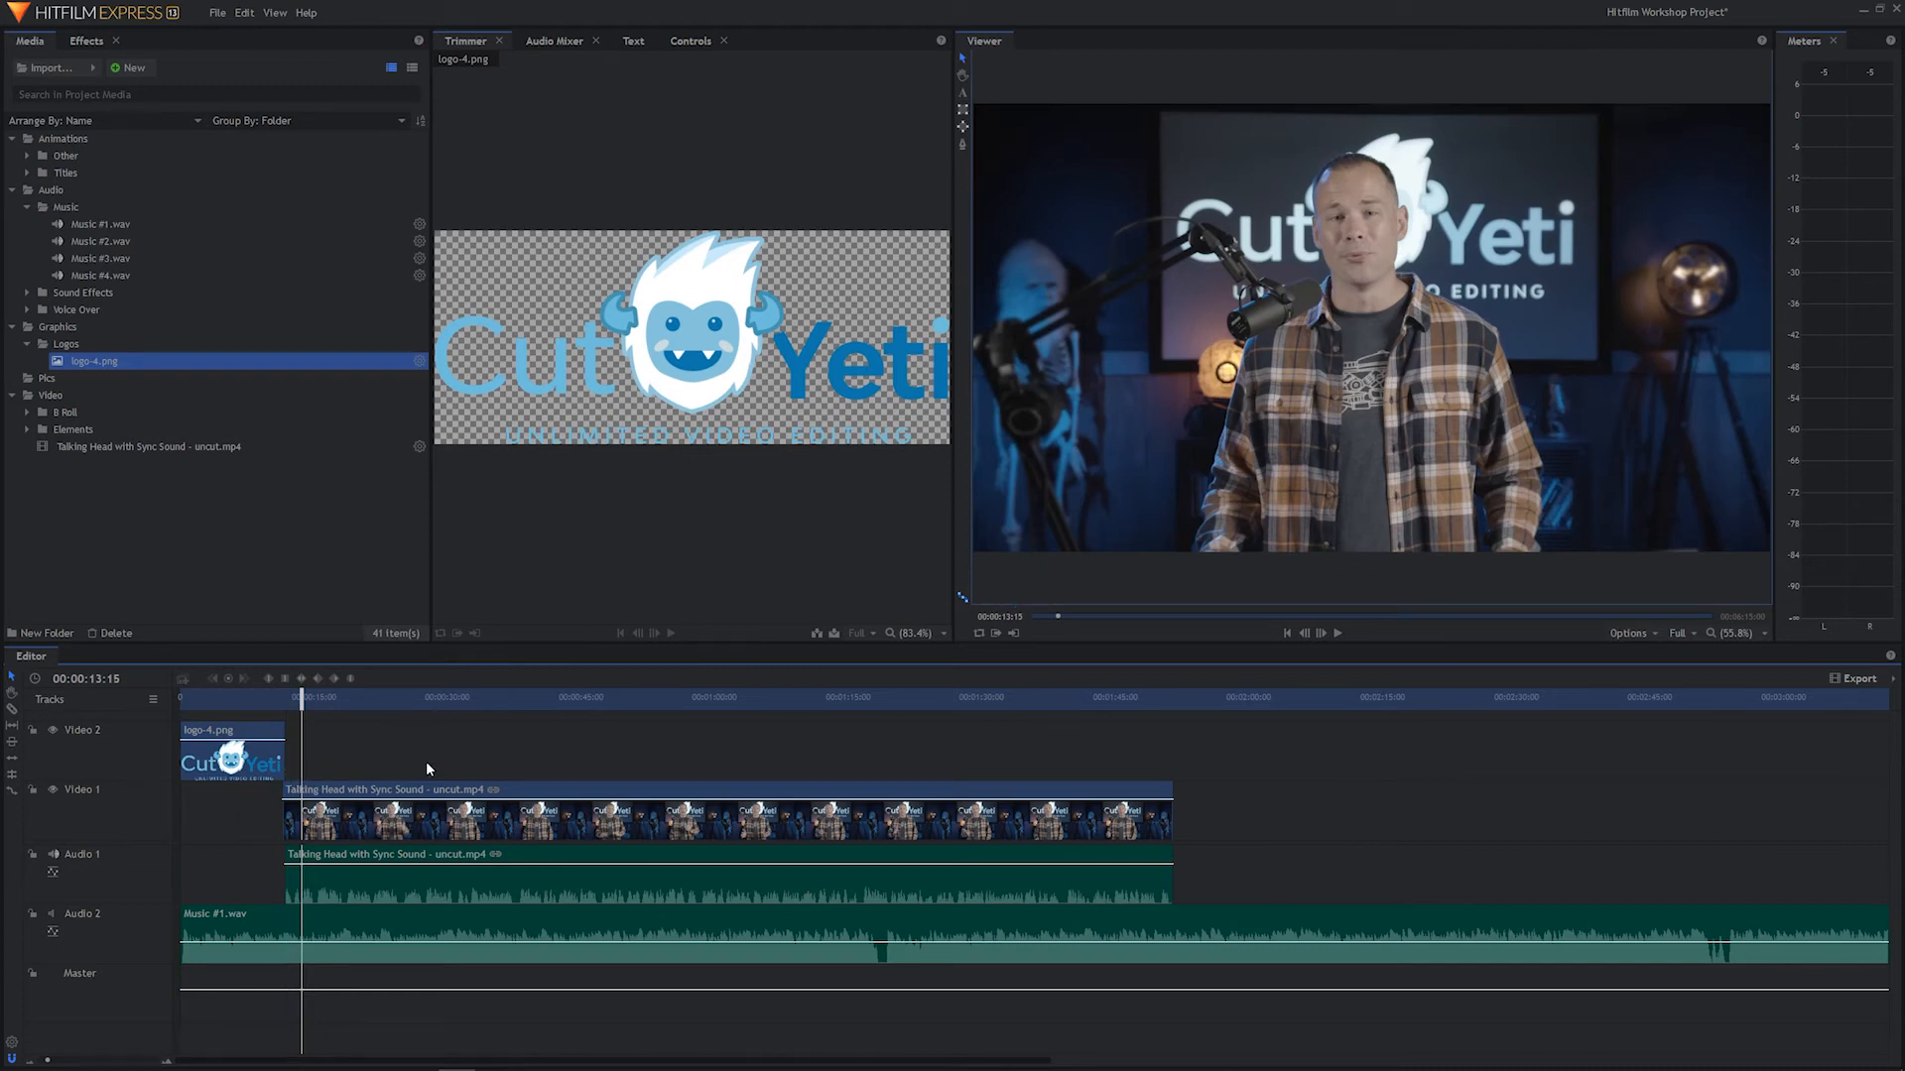
scroll(319, 758, "up", 5)
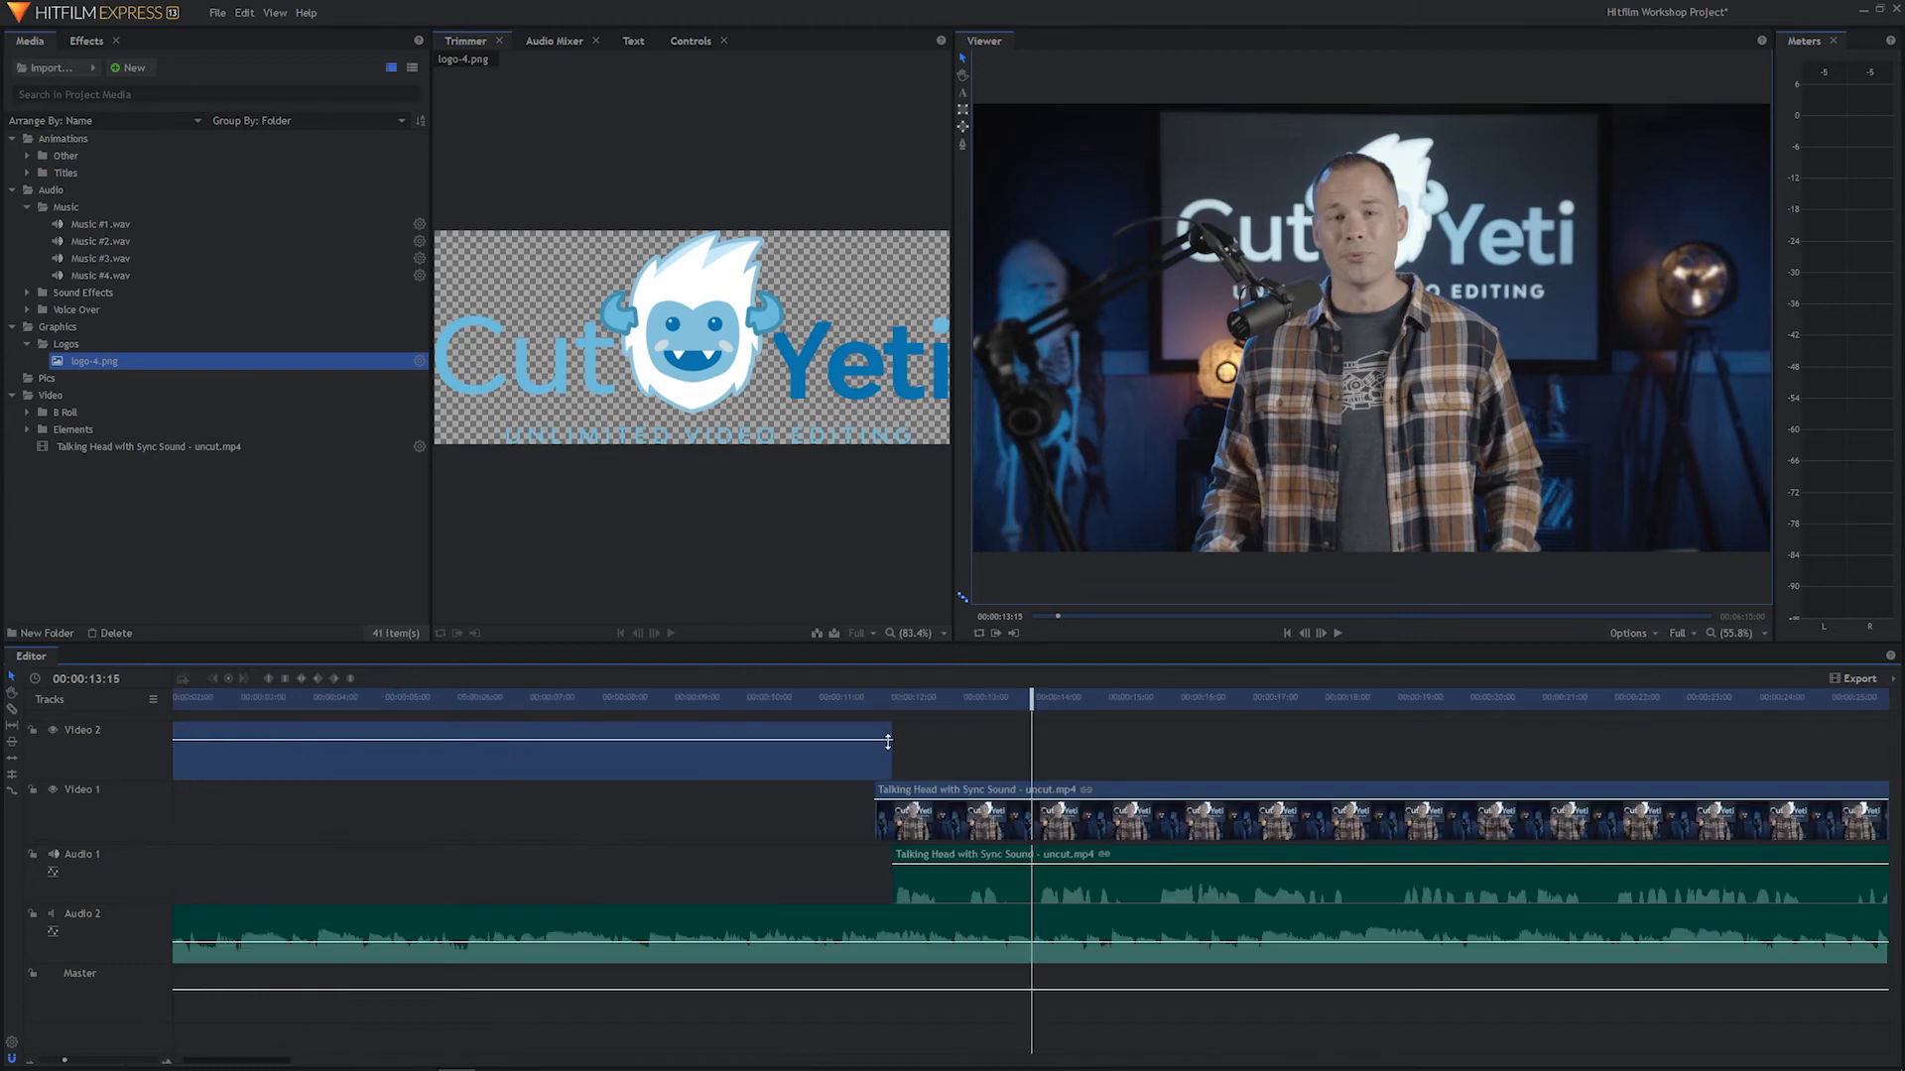
left_click_drag(895, 735, 873, 739)
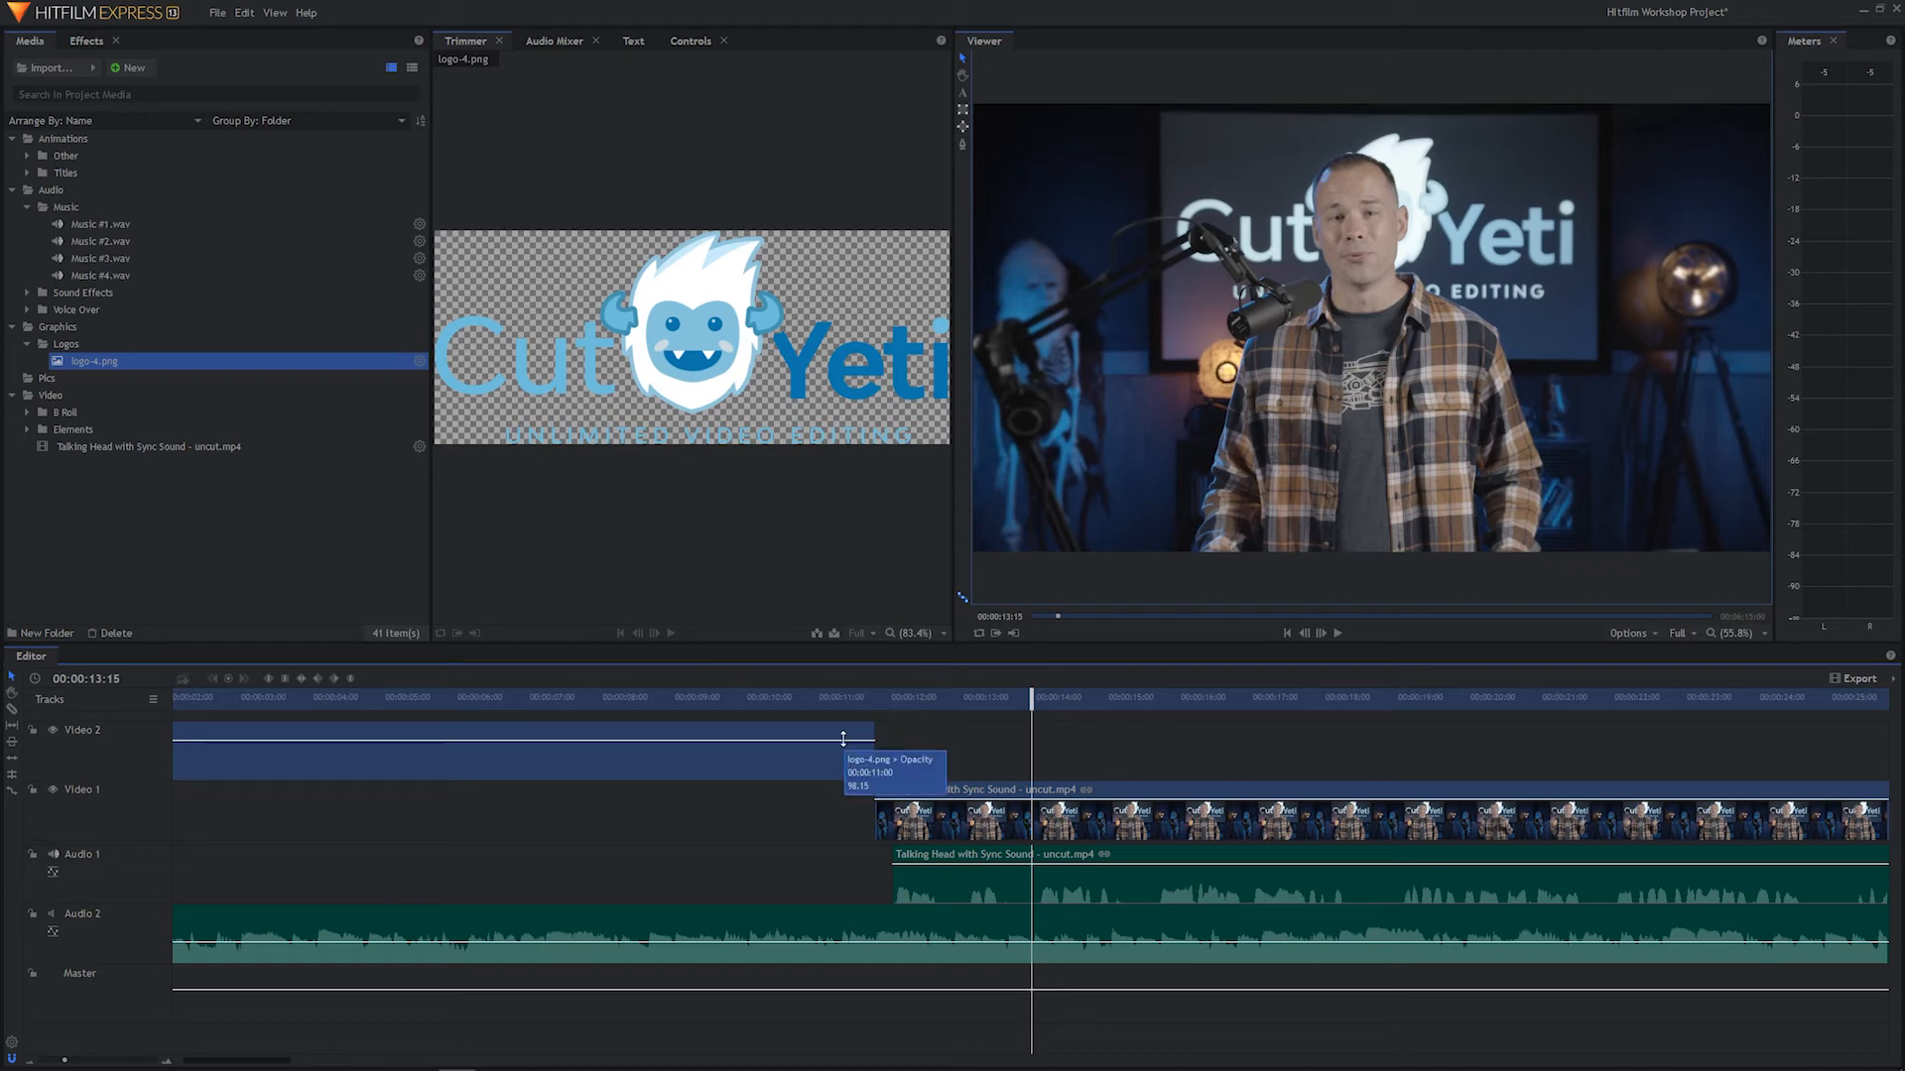
View the logo at 00:00:09:16 and raise the logo clip's opacity to 100
left_click_drag(884, 698, 745, 706)
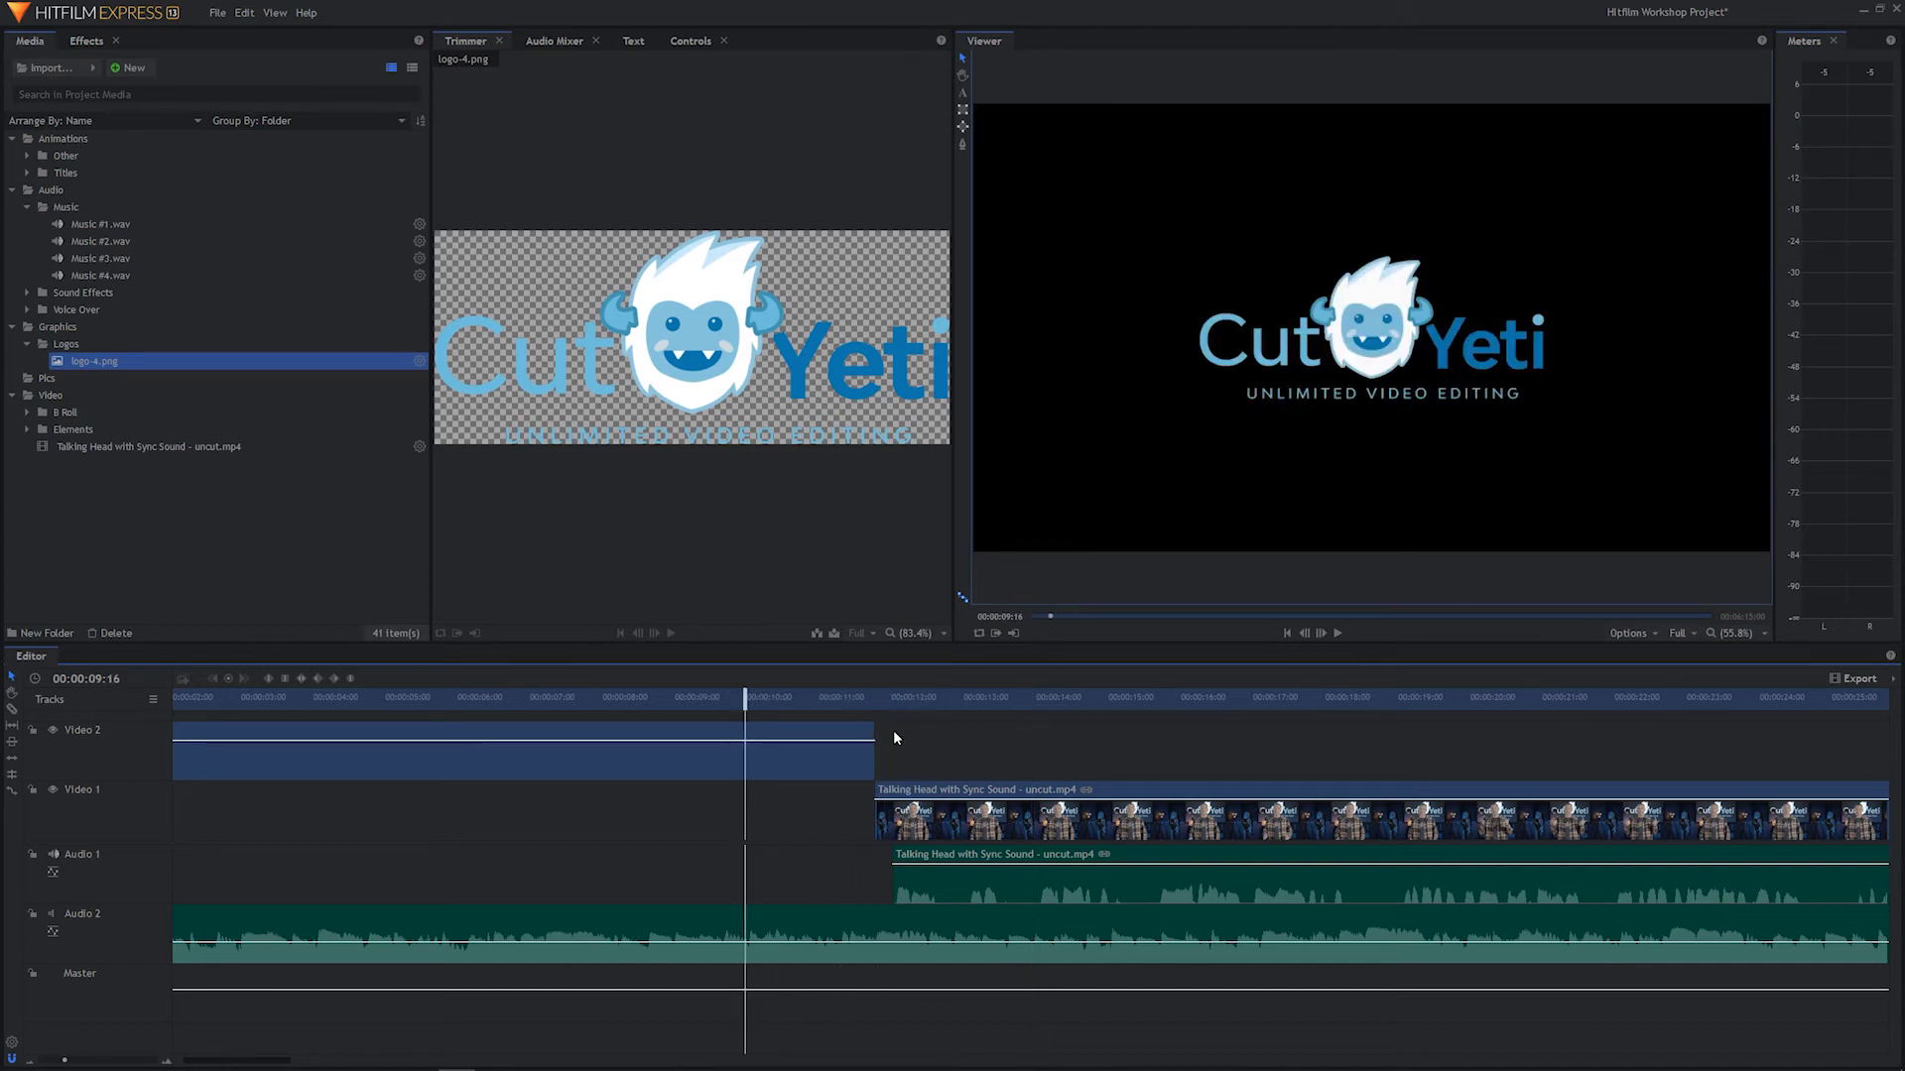
mouse_move(835, 740)
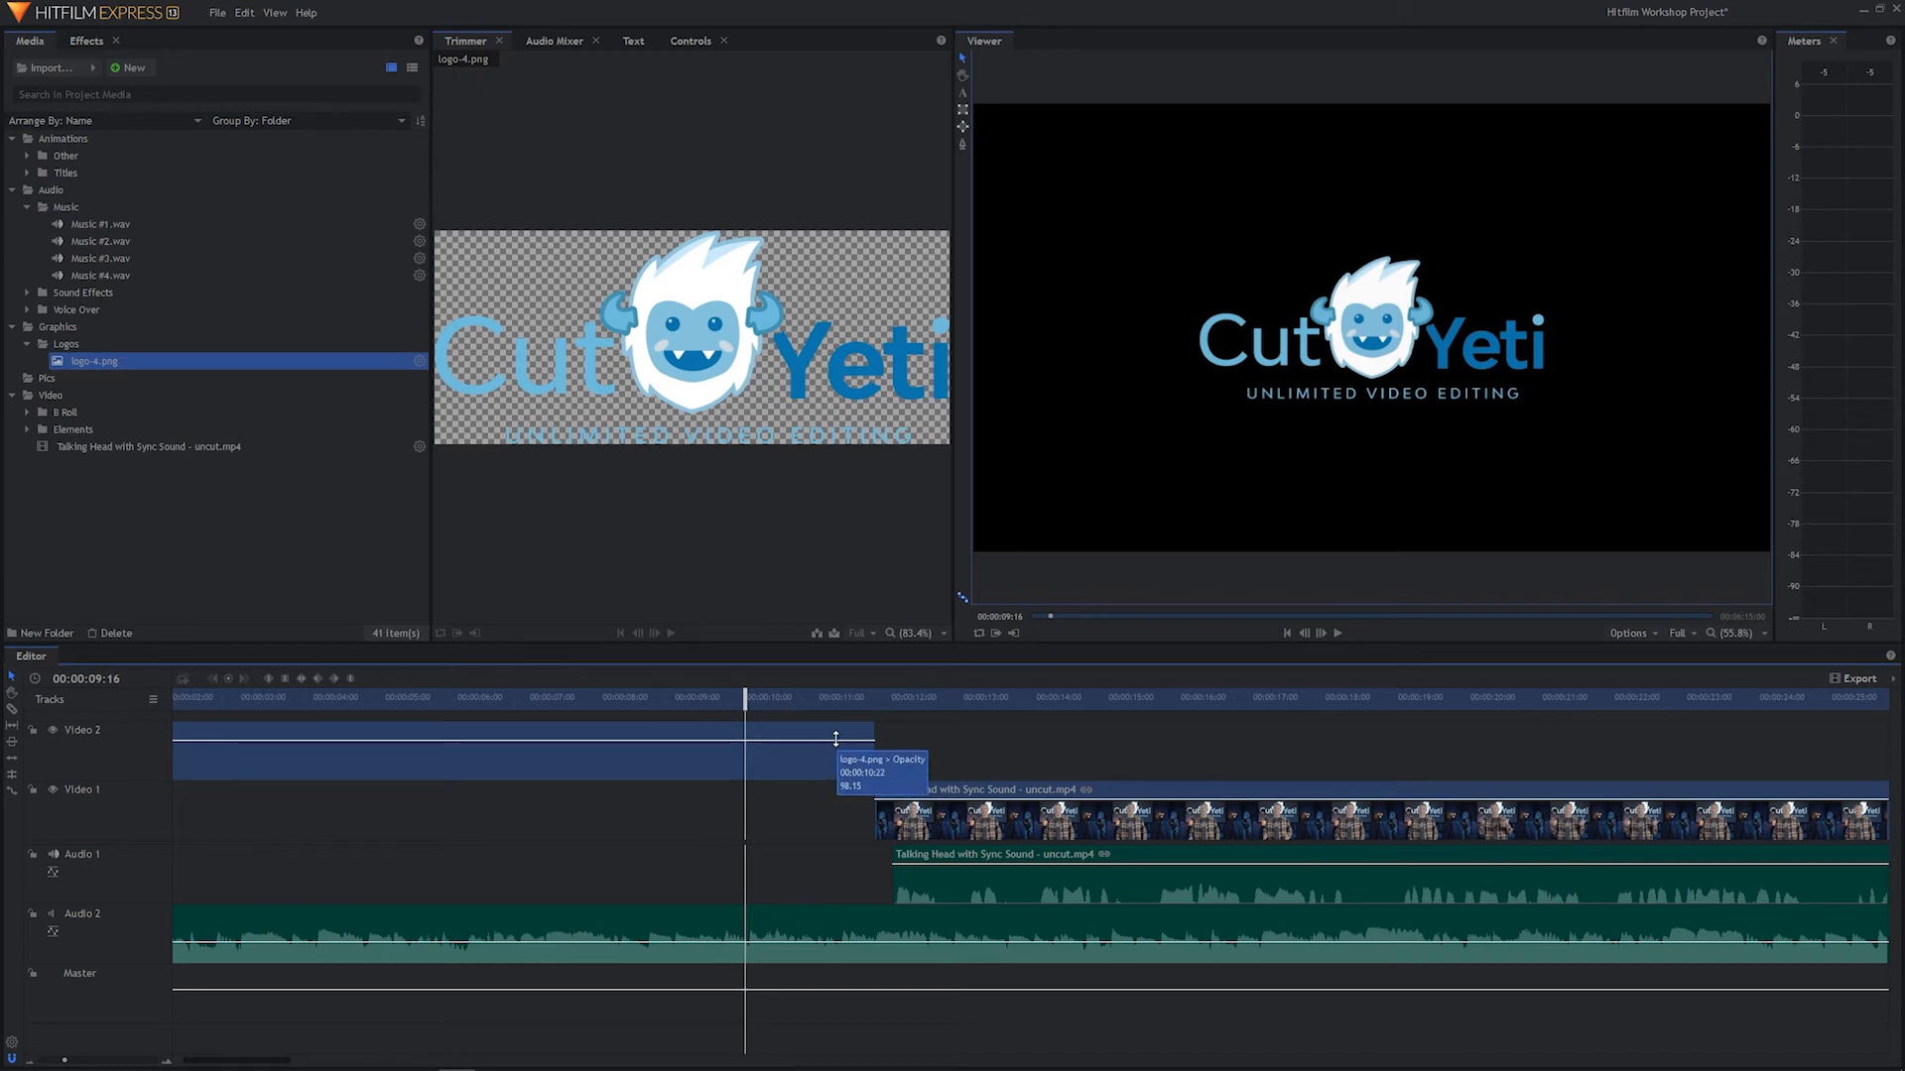
mouse_move(835, 740)
left_mouse_down()
mouse_move(831, 787)
mouse_move(835, 739)
left_mouse_up()
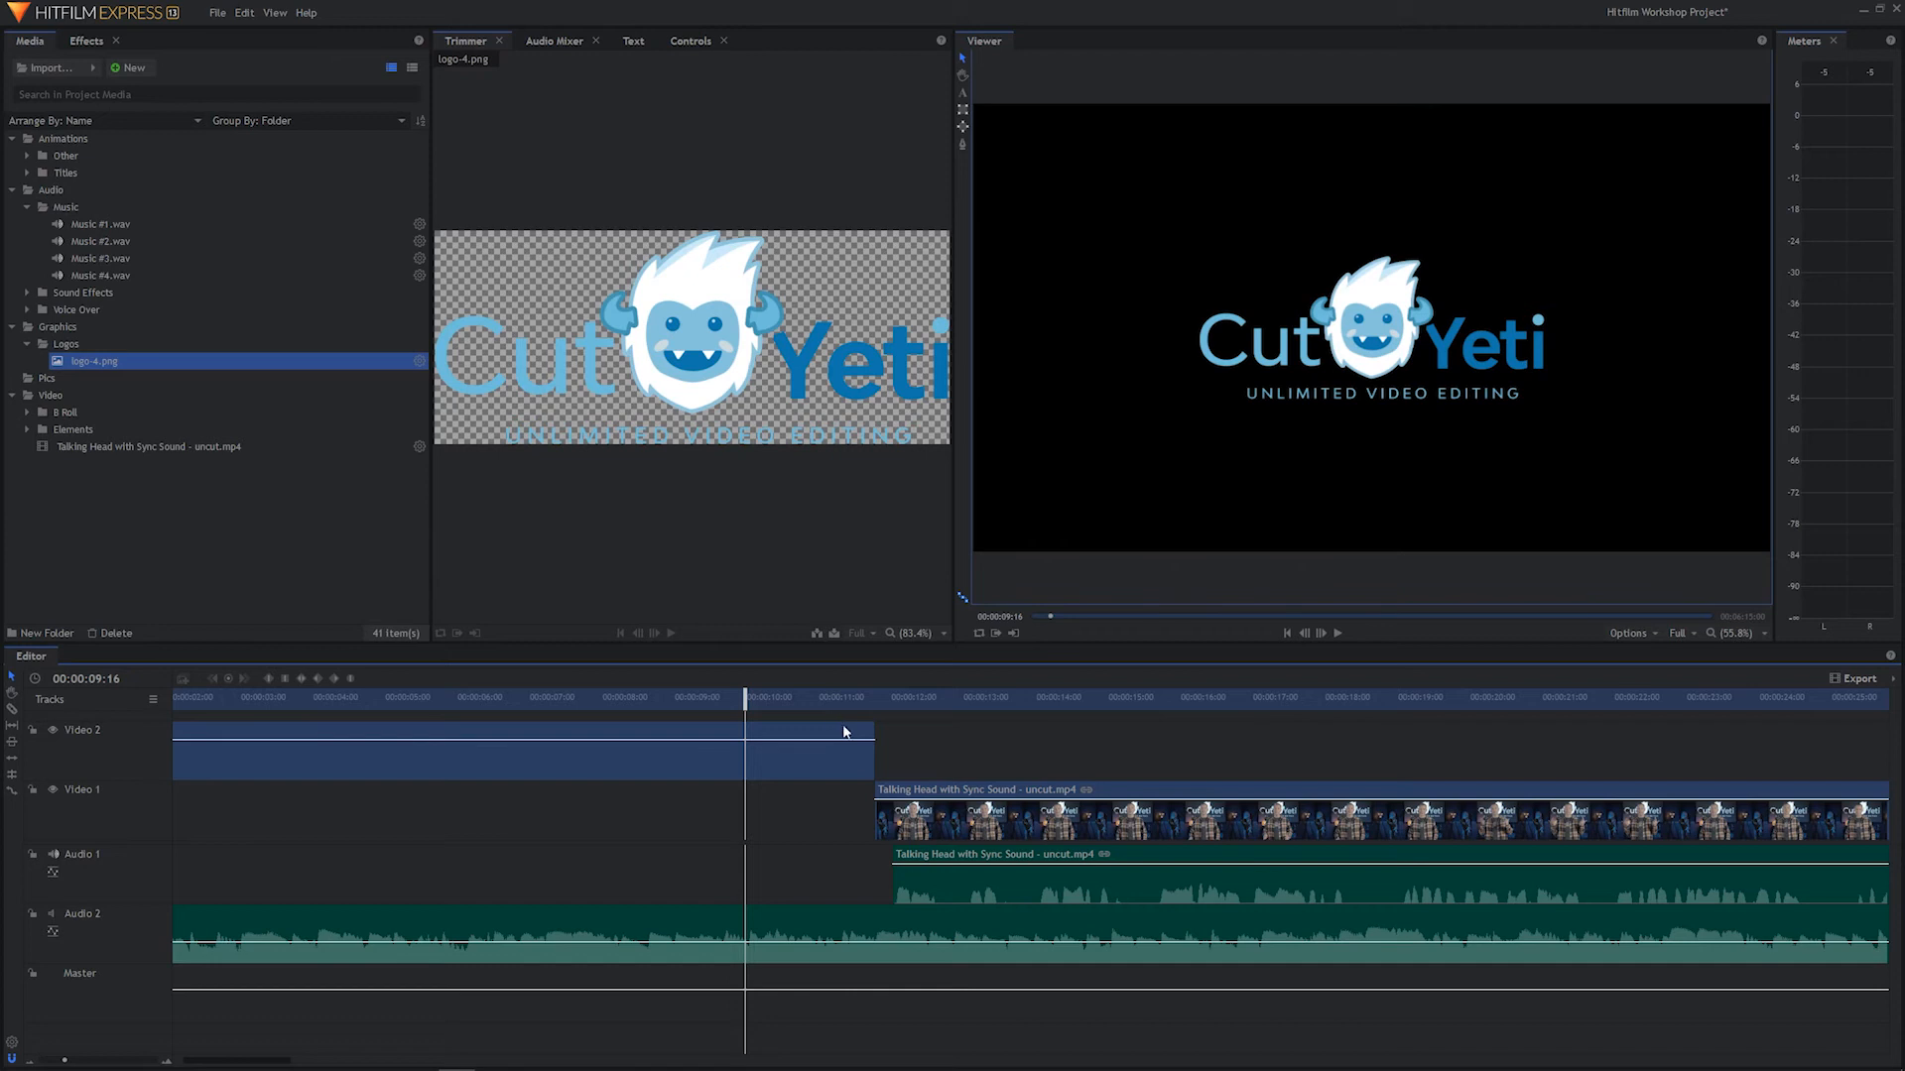
Lower the talking head video's opacity to 0 at 00:00:12:17 and restore it to 100
left_click(962, 698)
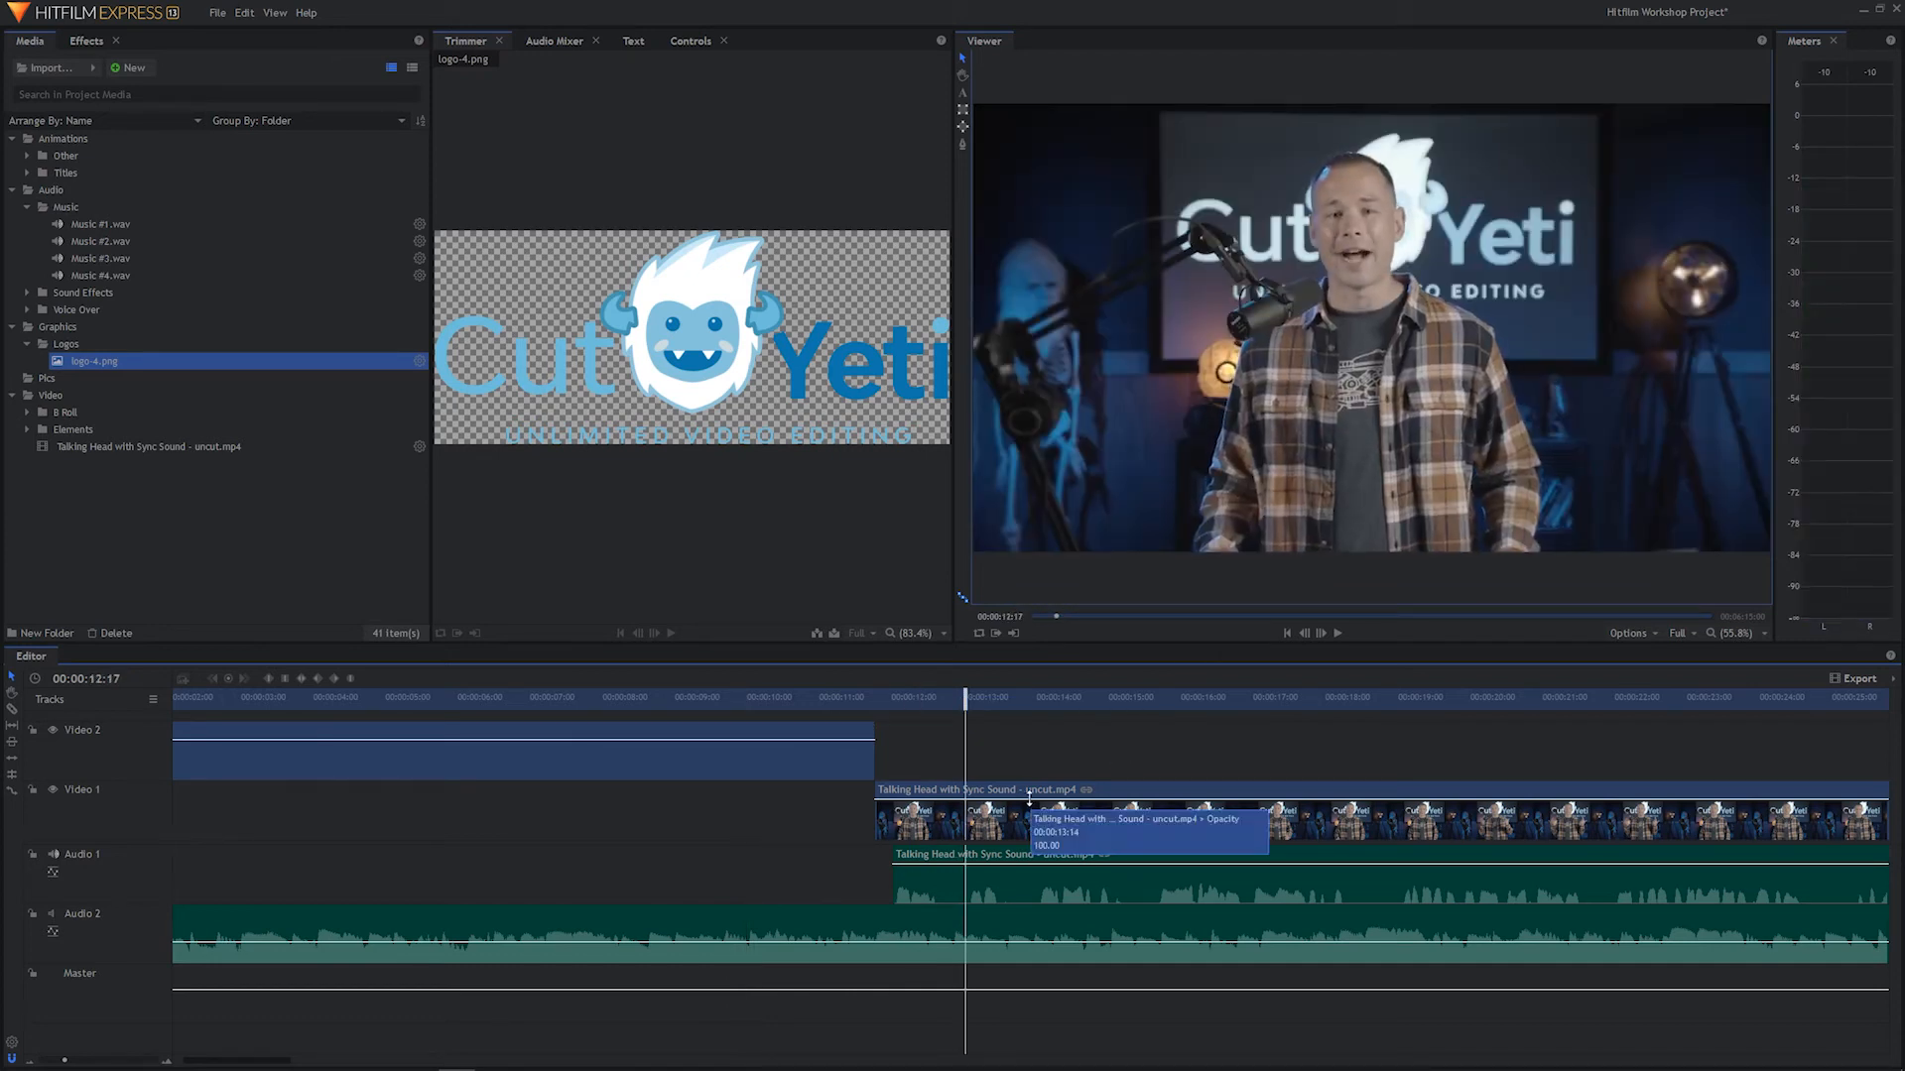
left_click_drag(1028, 799, 1023, 864)
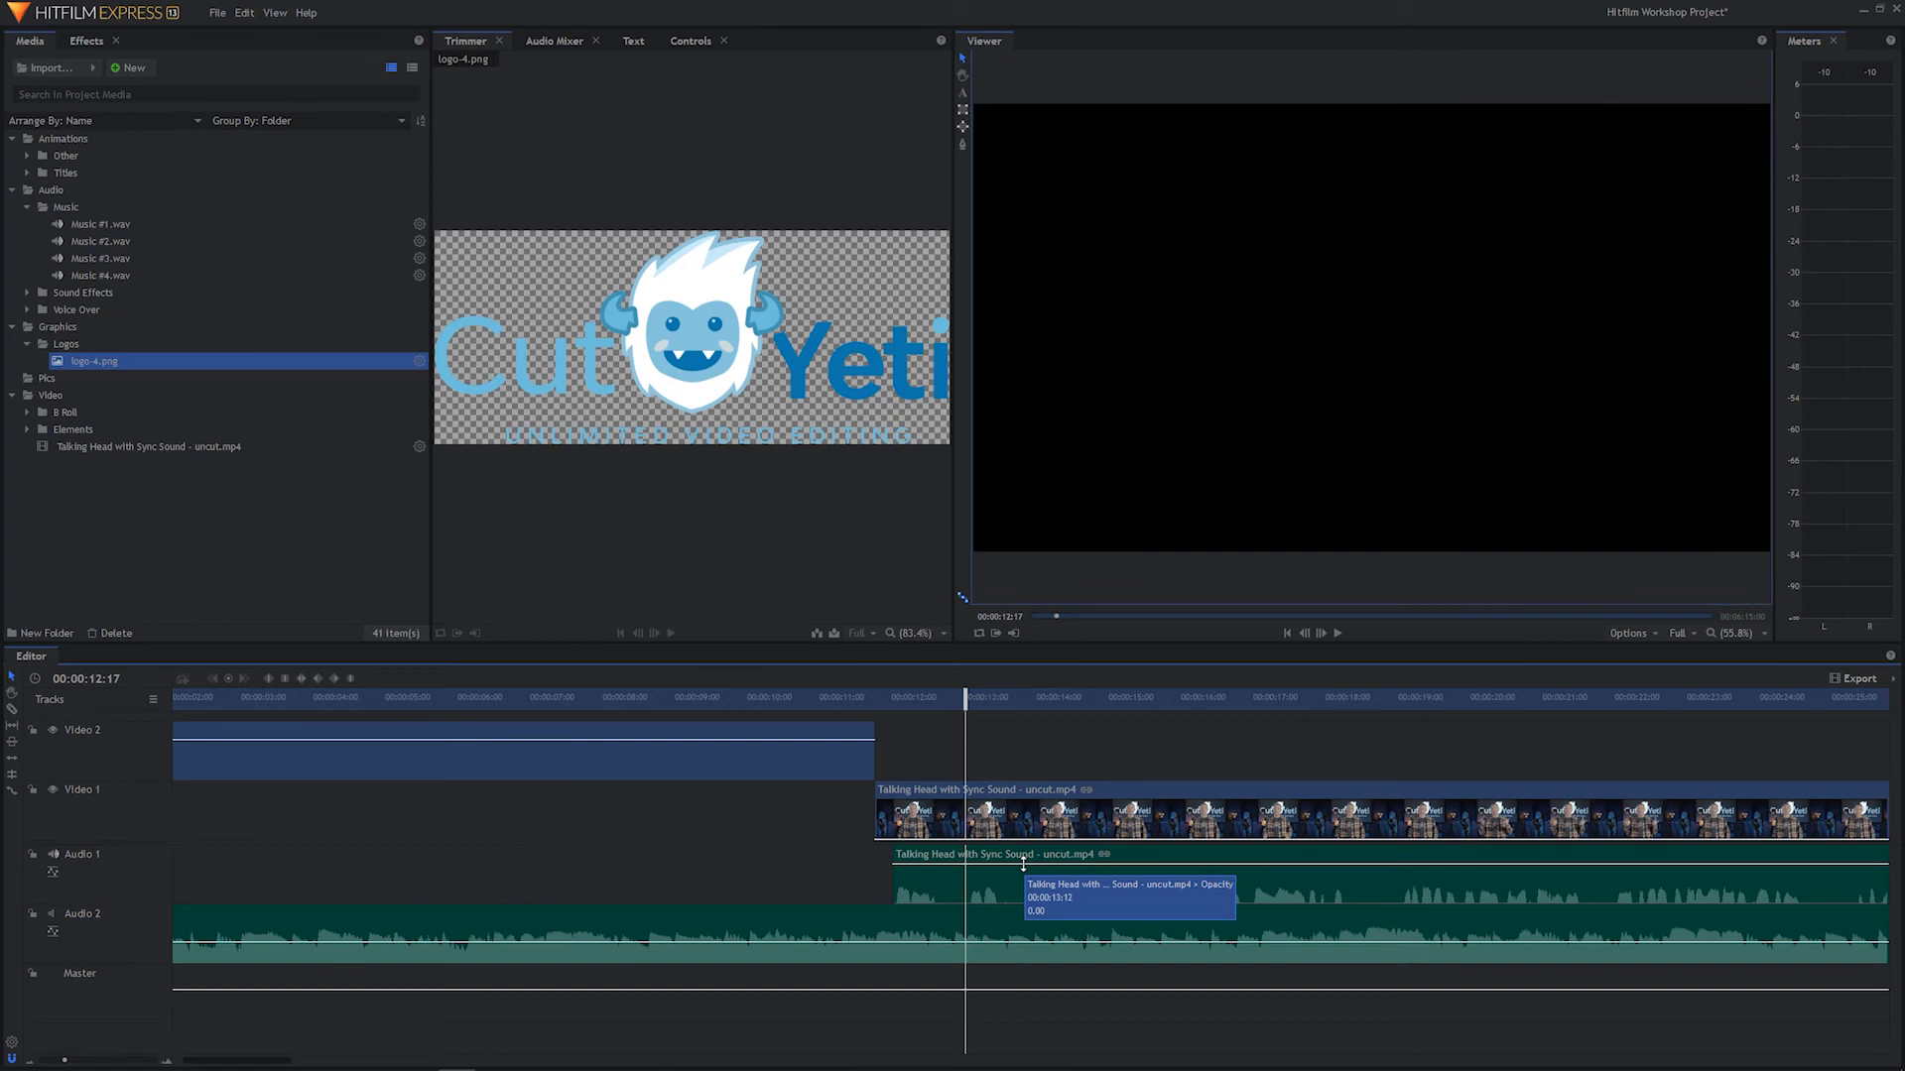
left_click_drag(1023, 864, 1026, 732)
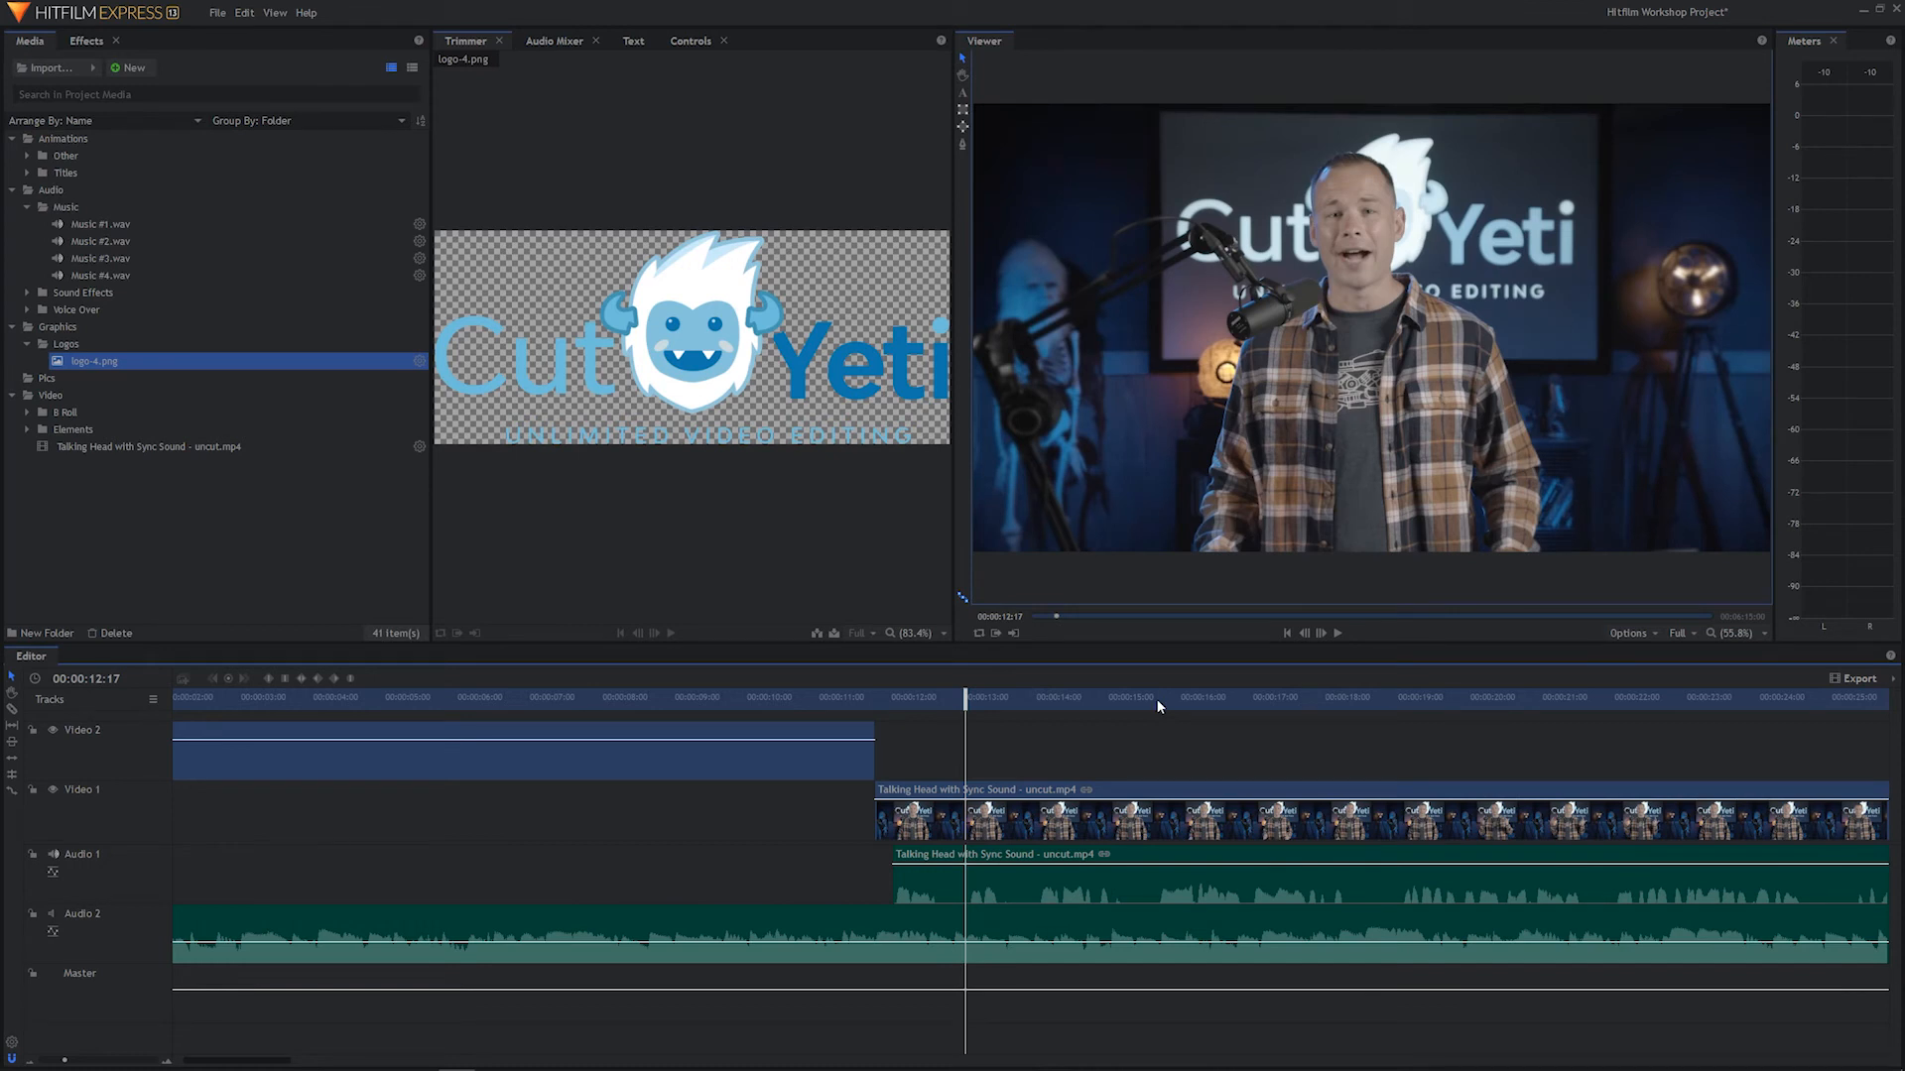
View the logo at 00:00:09:22 and lower the opacity of the whole logo clip so it appears dimmed
left_click_drag(867, 698, 765, 699)
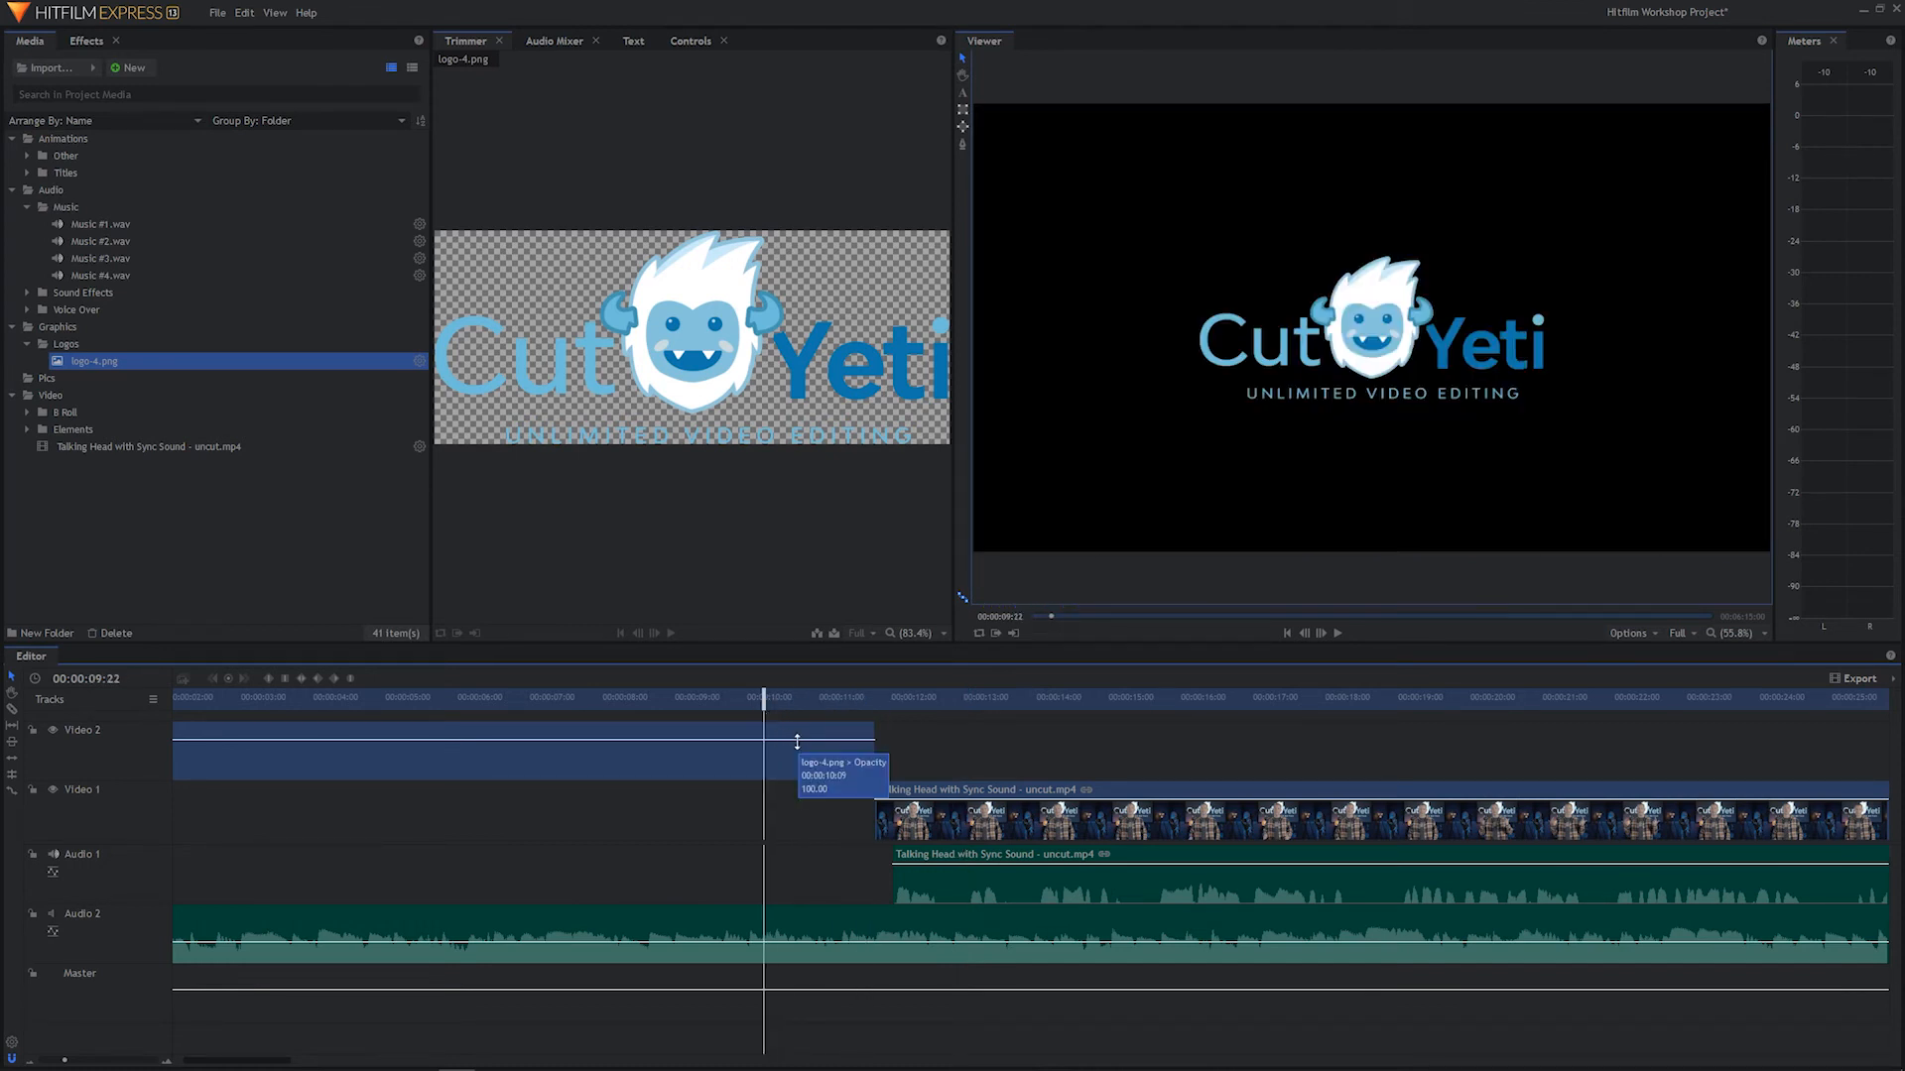
left_click_drag(796, 741, 796, 755)
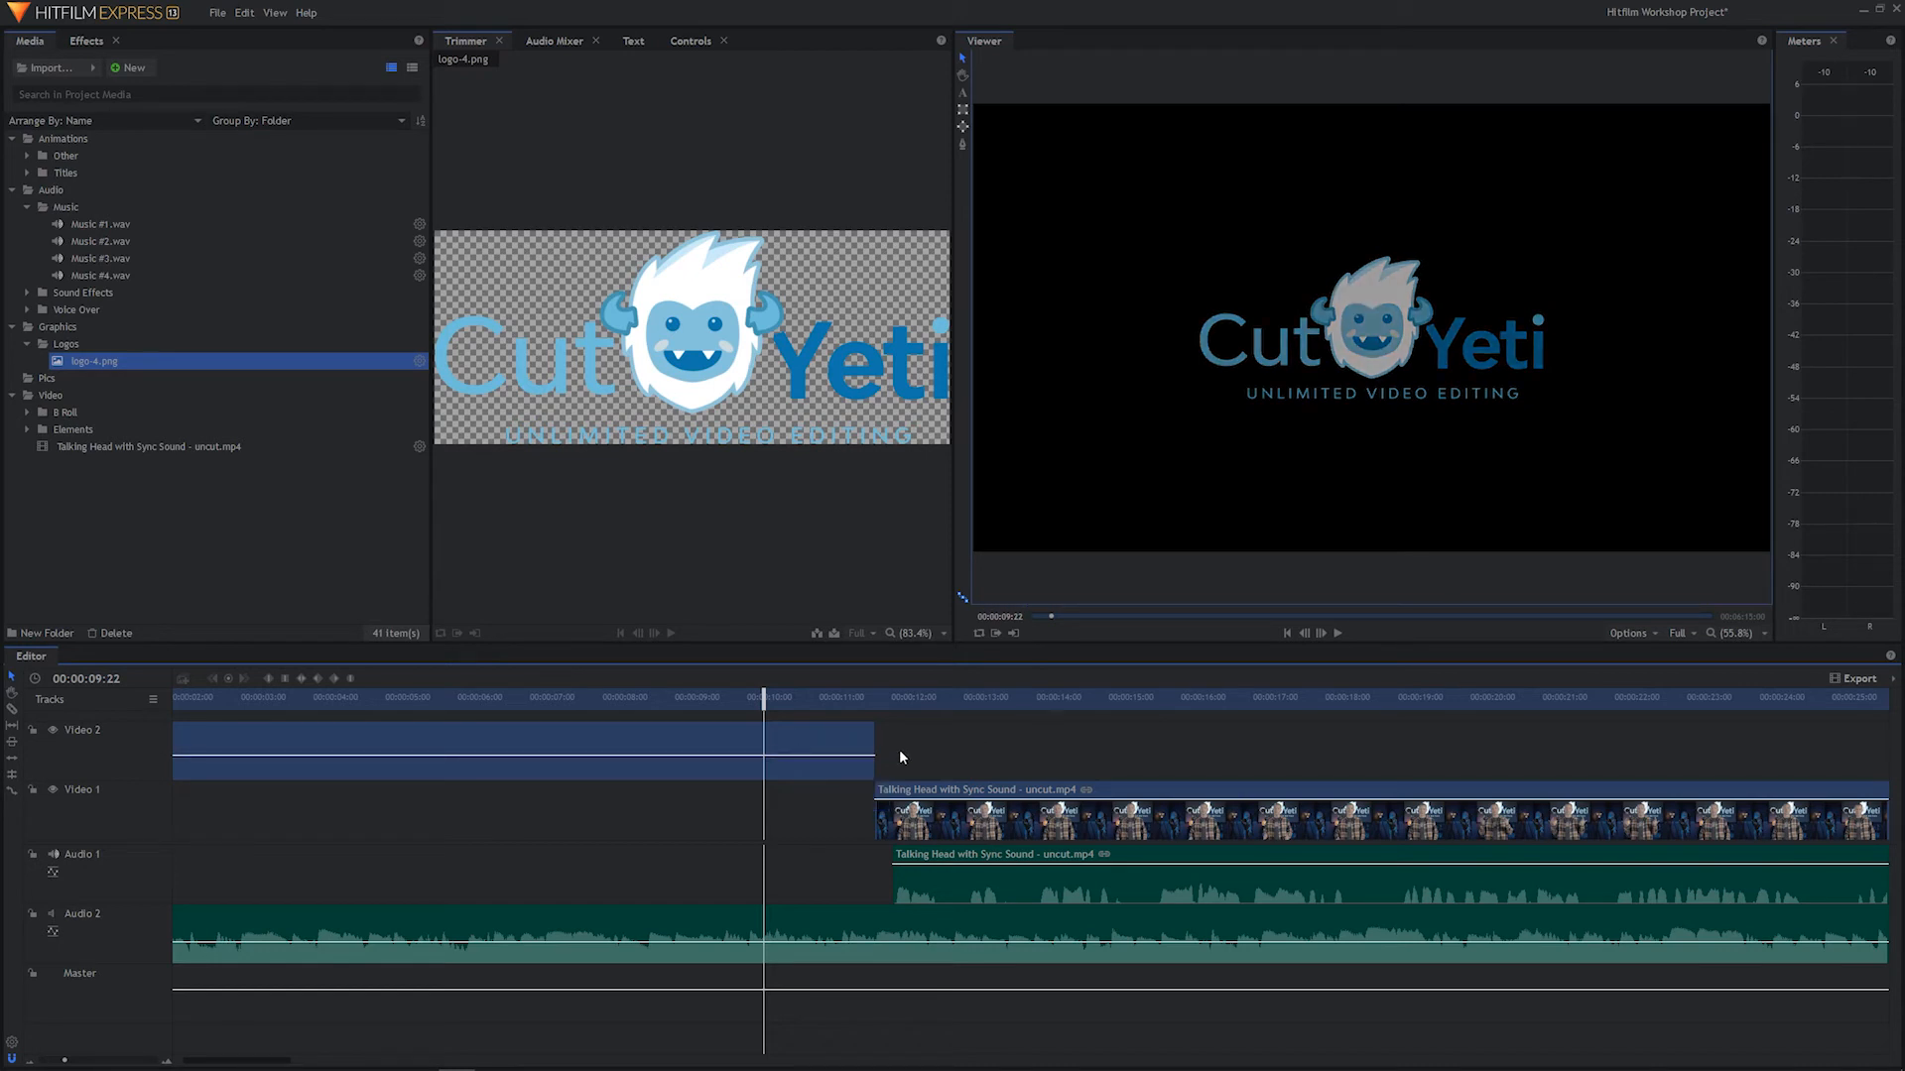
Raise the opacity of the whole logo clip back to full and return the playhead to the timeline's start
left_click(785, 767)
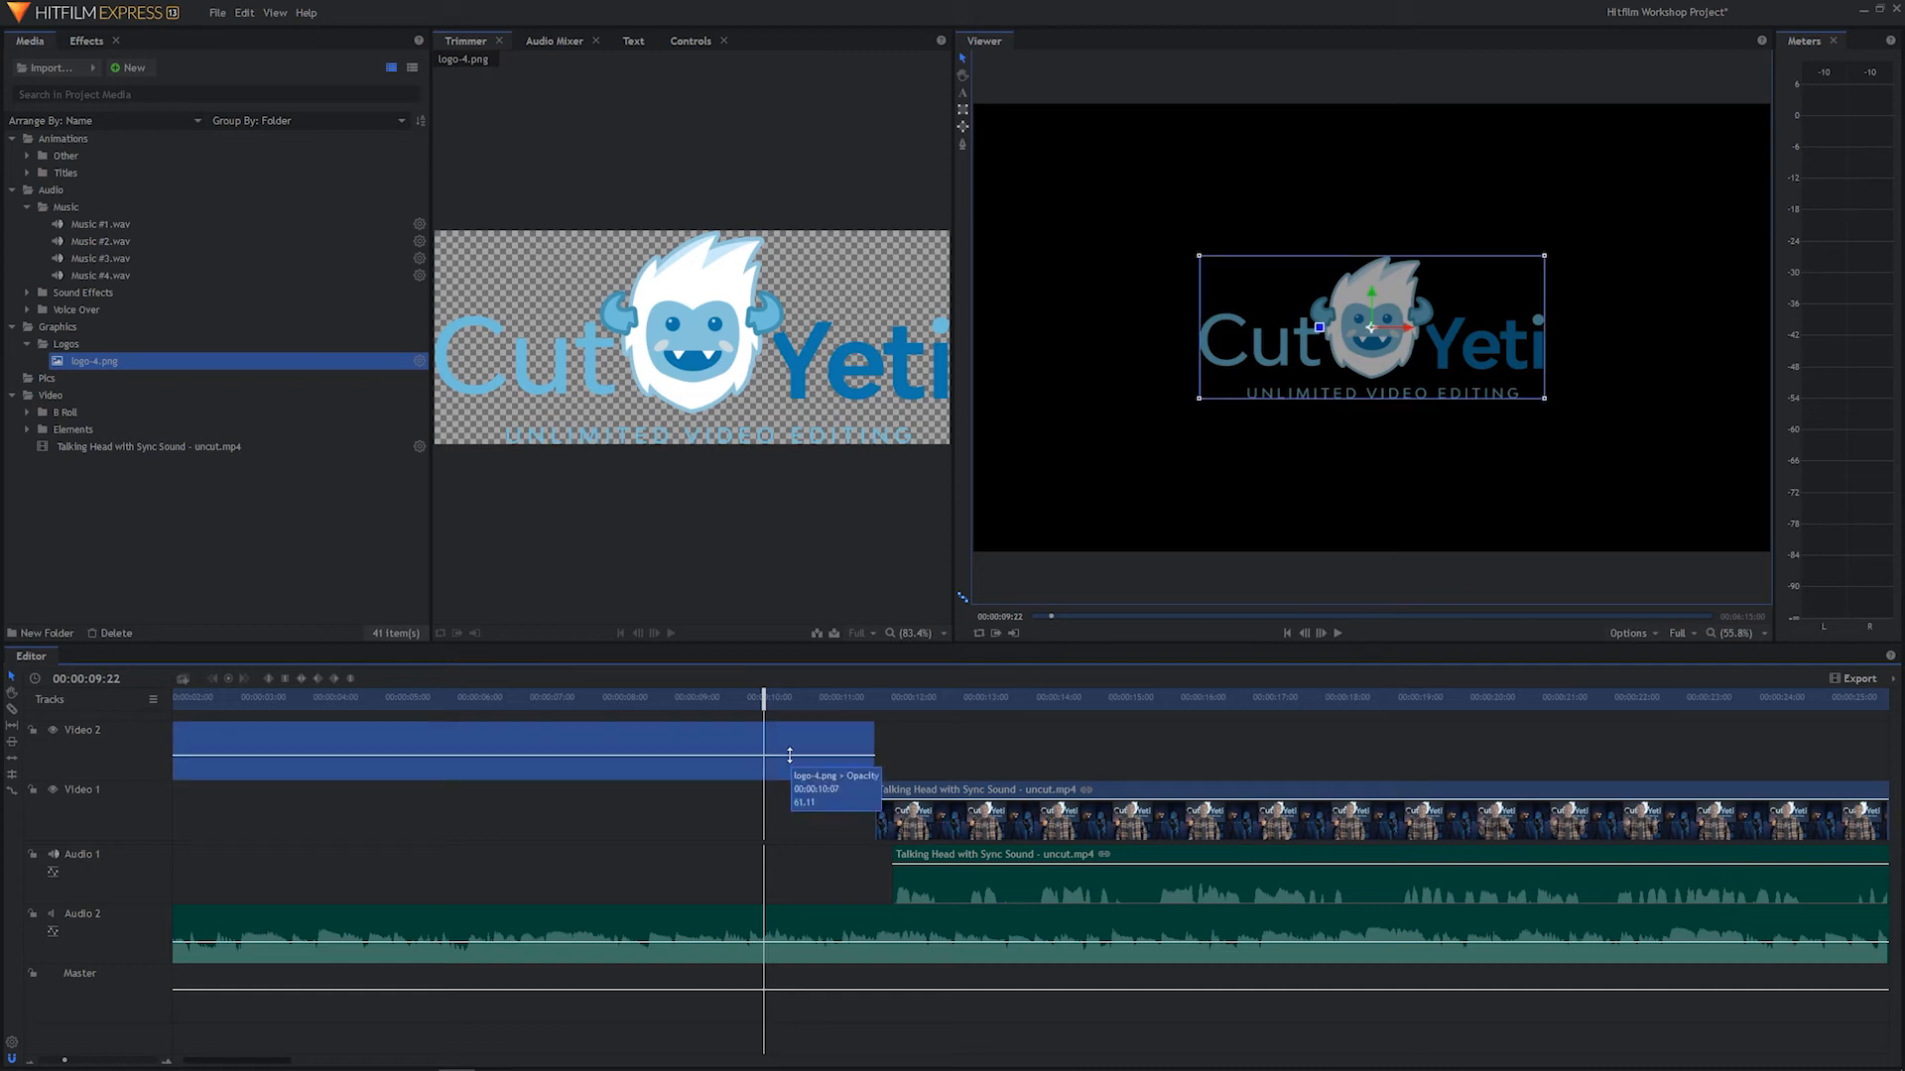
left_click_drag(787, 755, 795, 734)
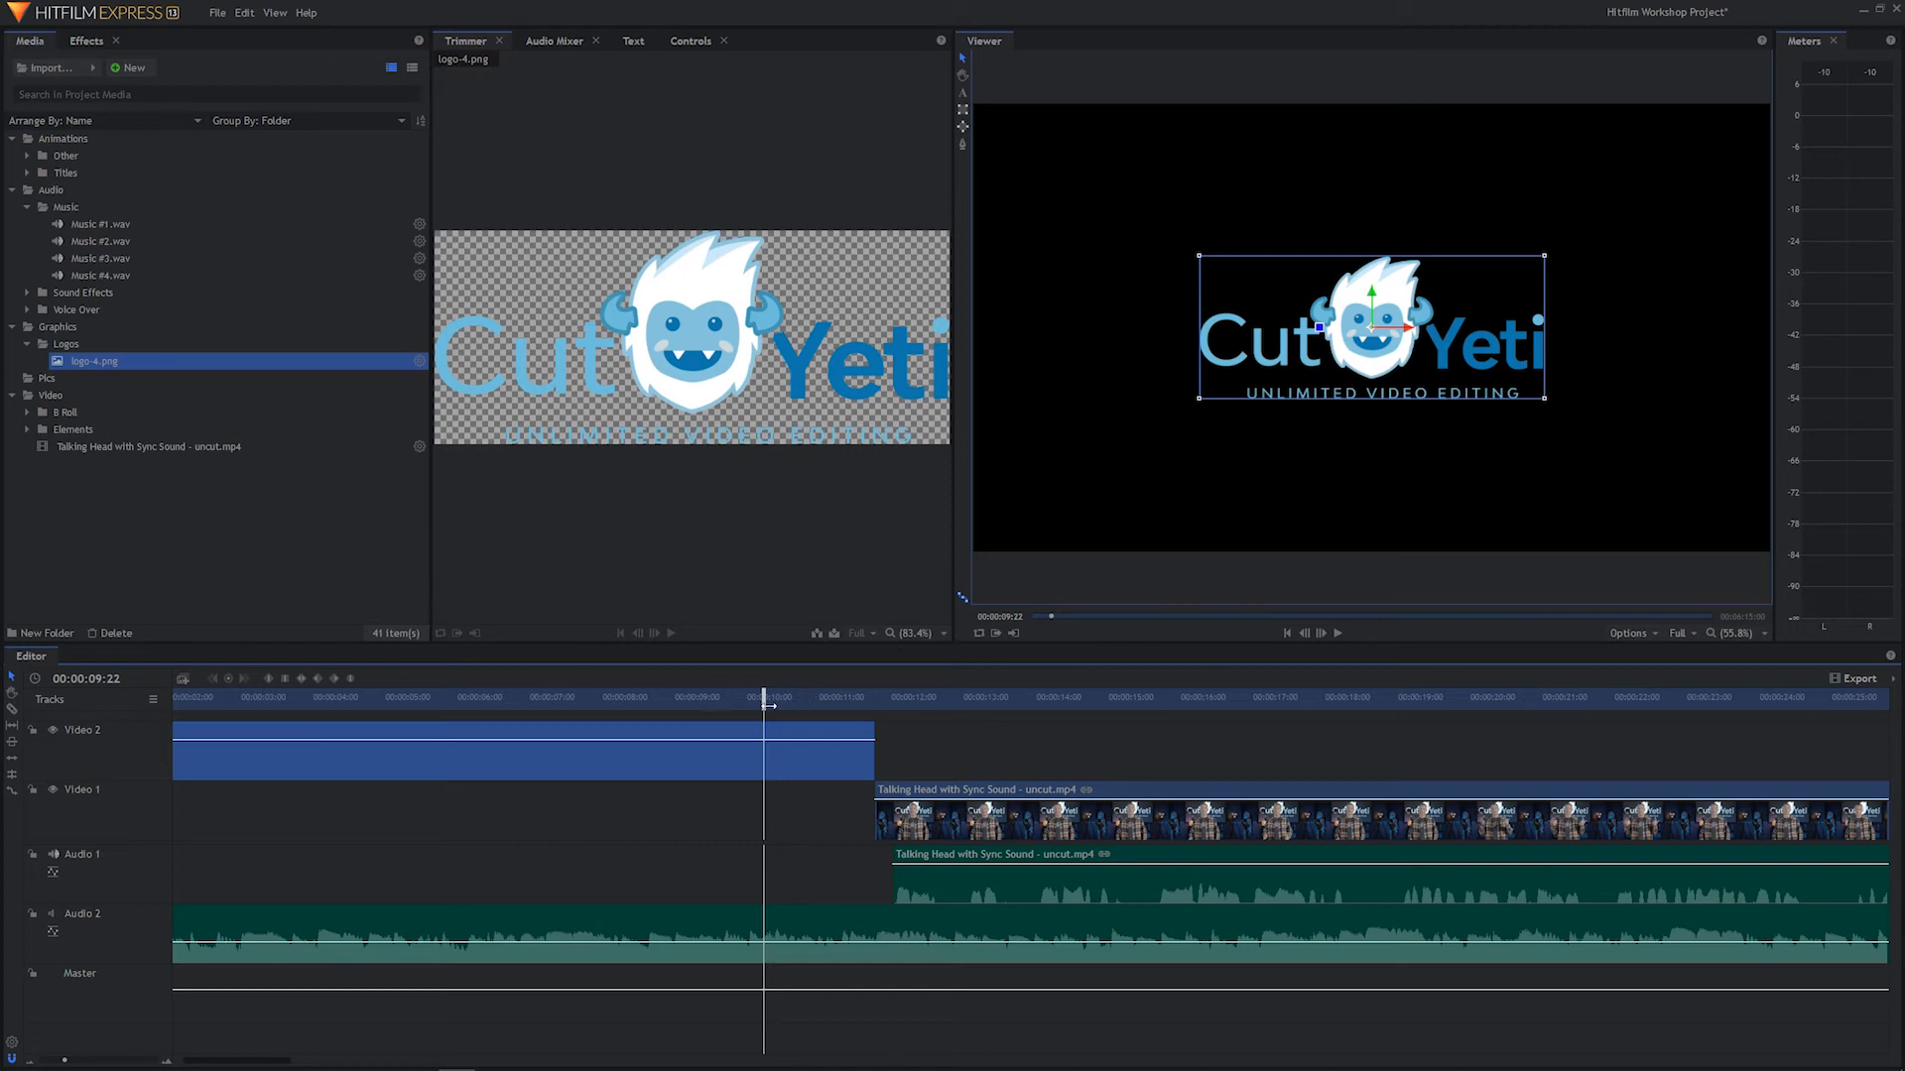
left_click_drag(768, 705, 74, 689)
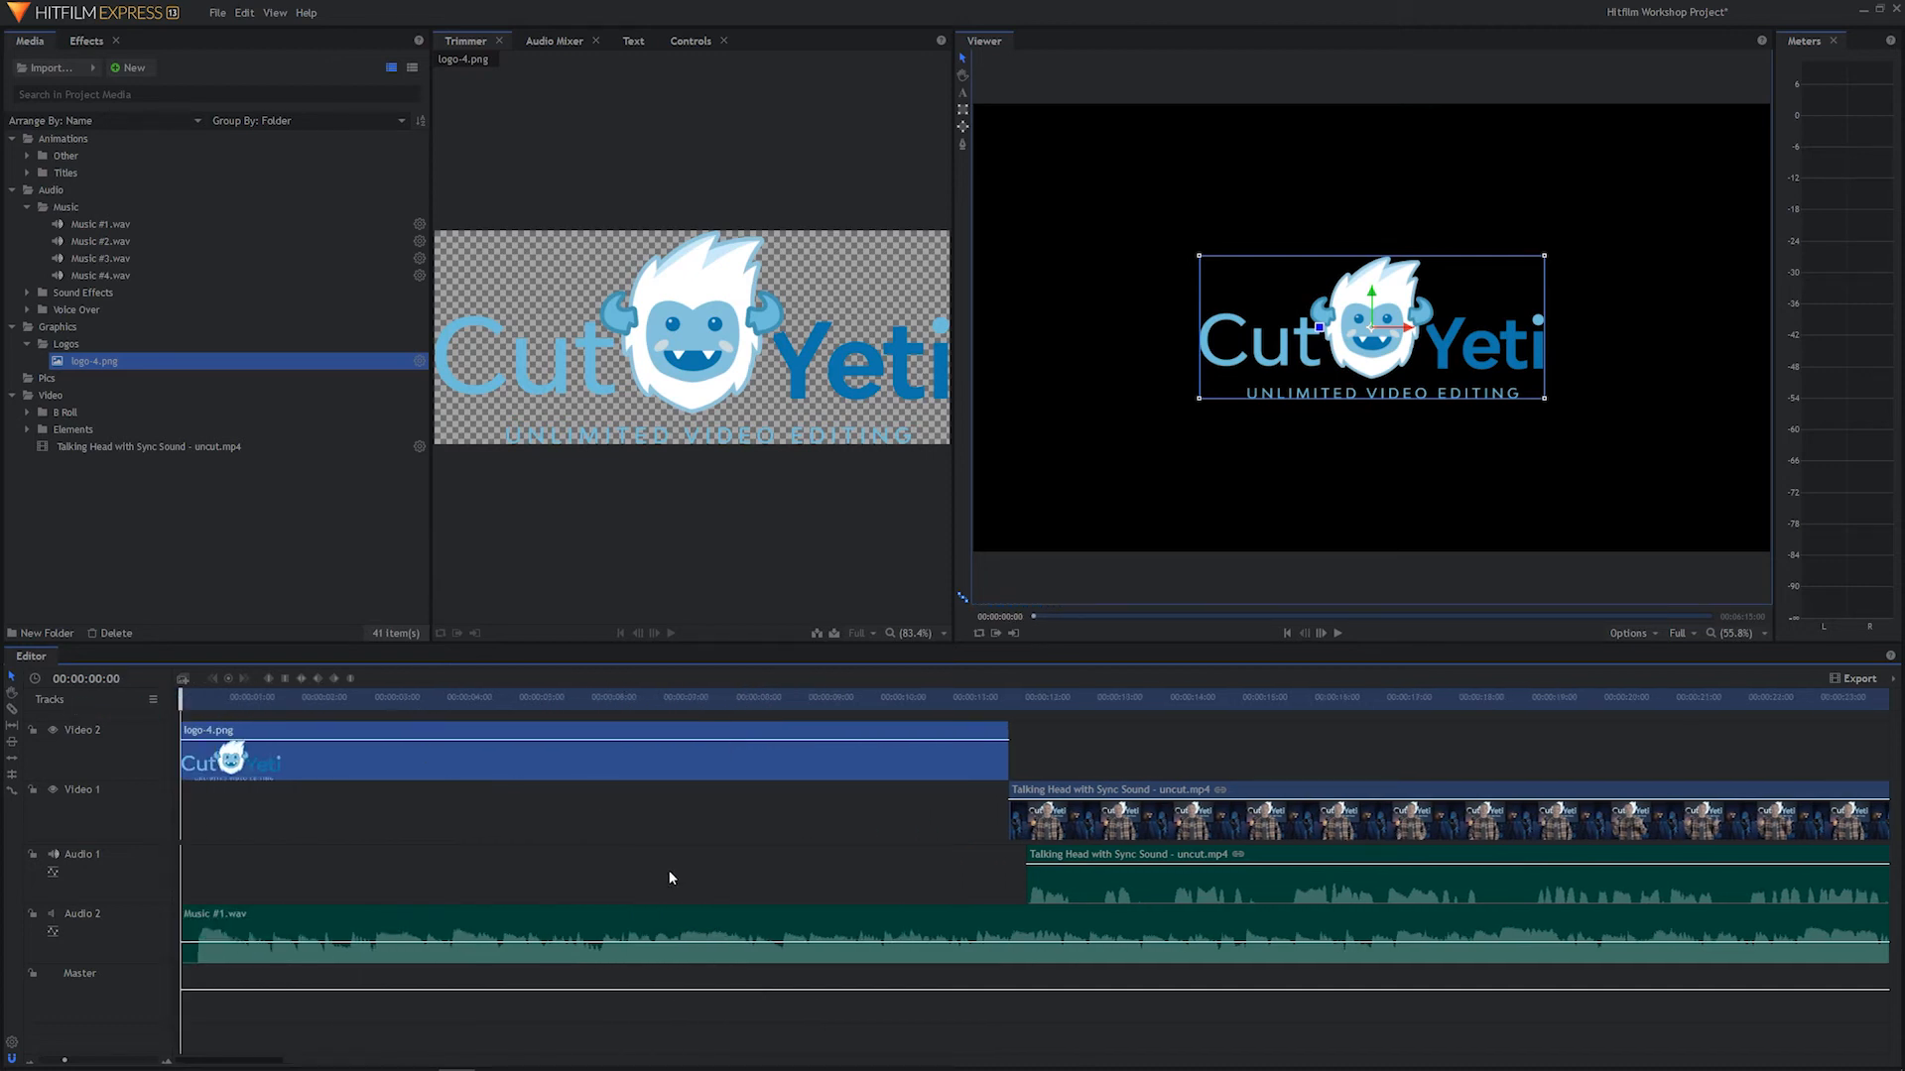
left_click(702, 873)
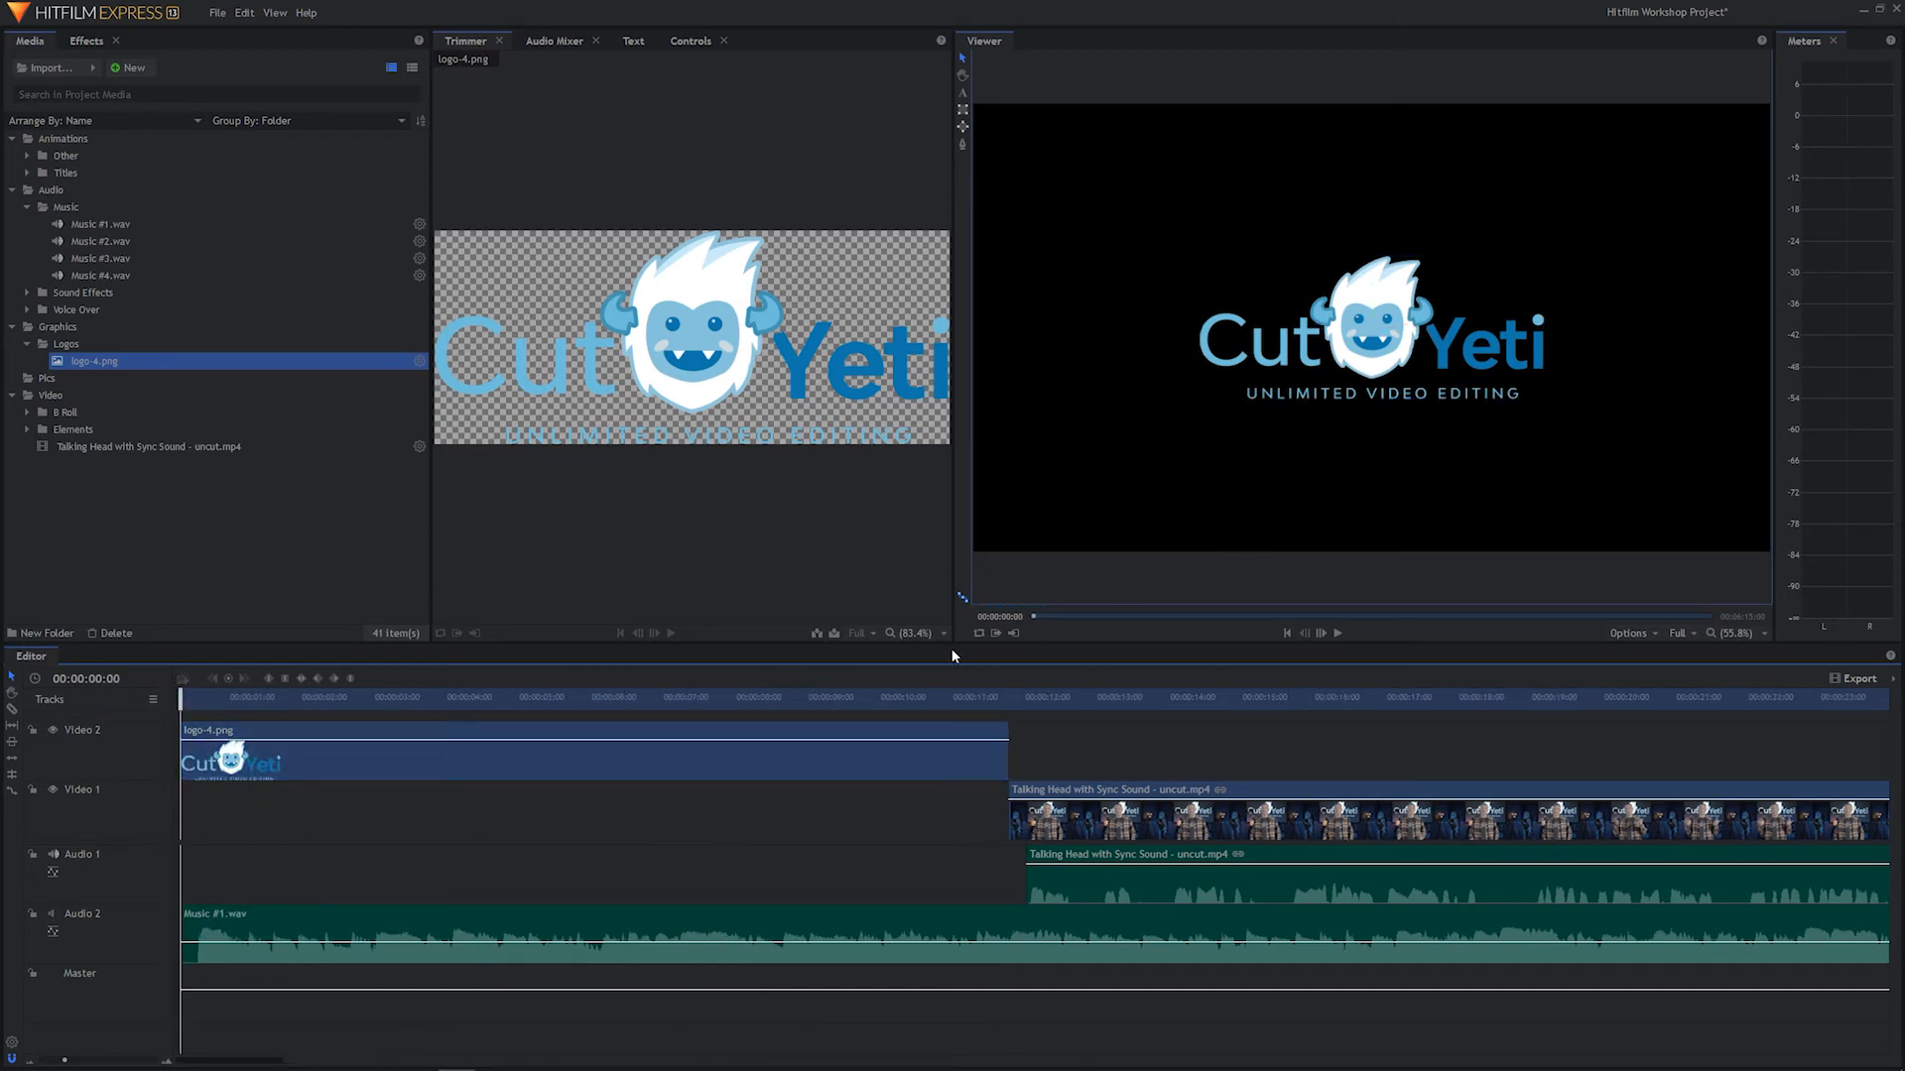
Play the opening from 00:00:00:00 to review how the logo appears against the music
key("space")
key("space")
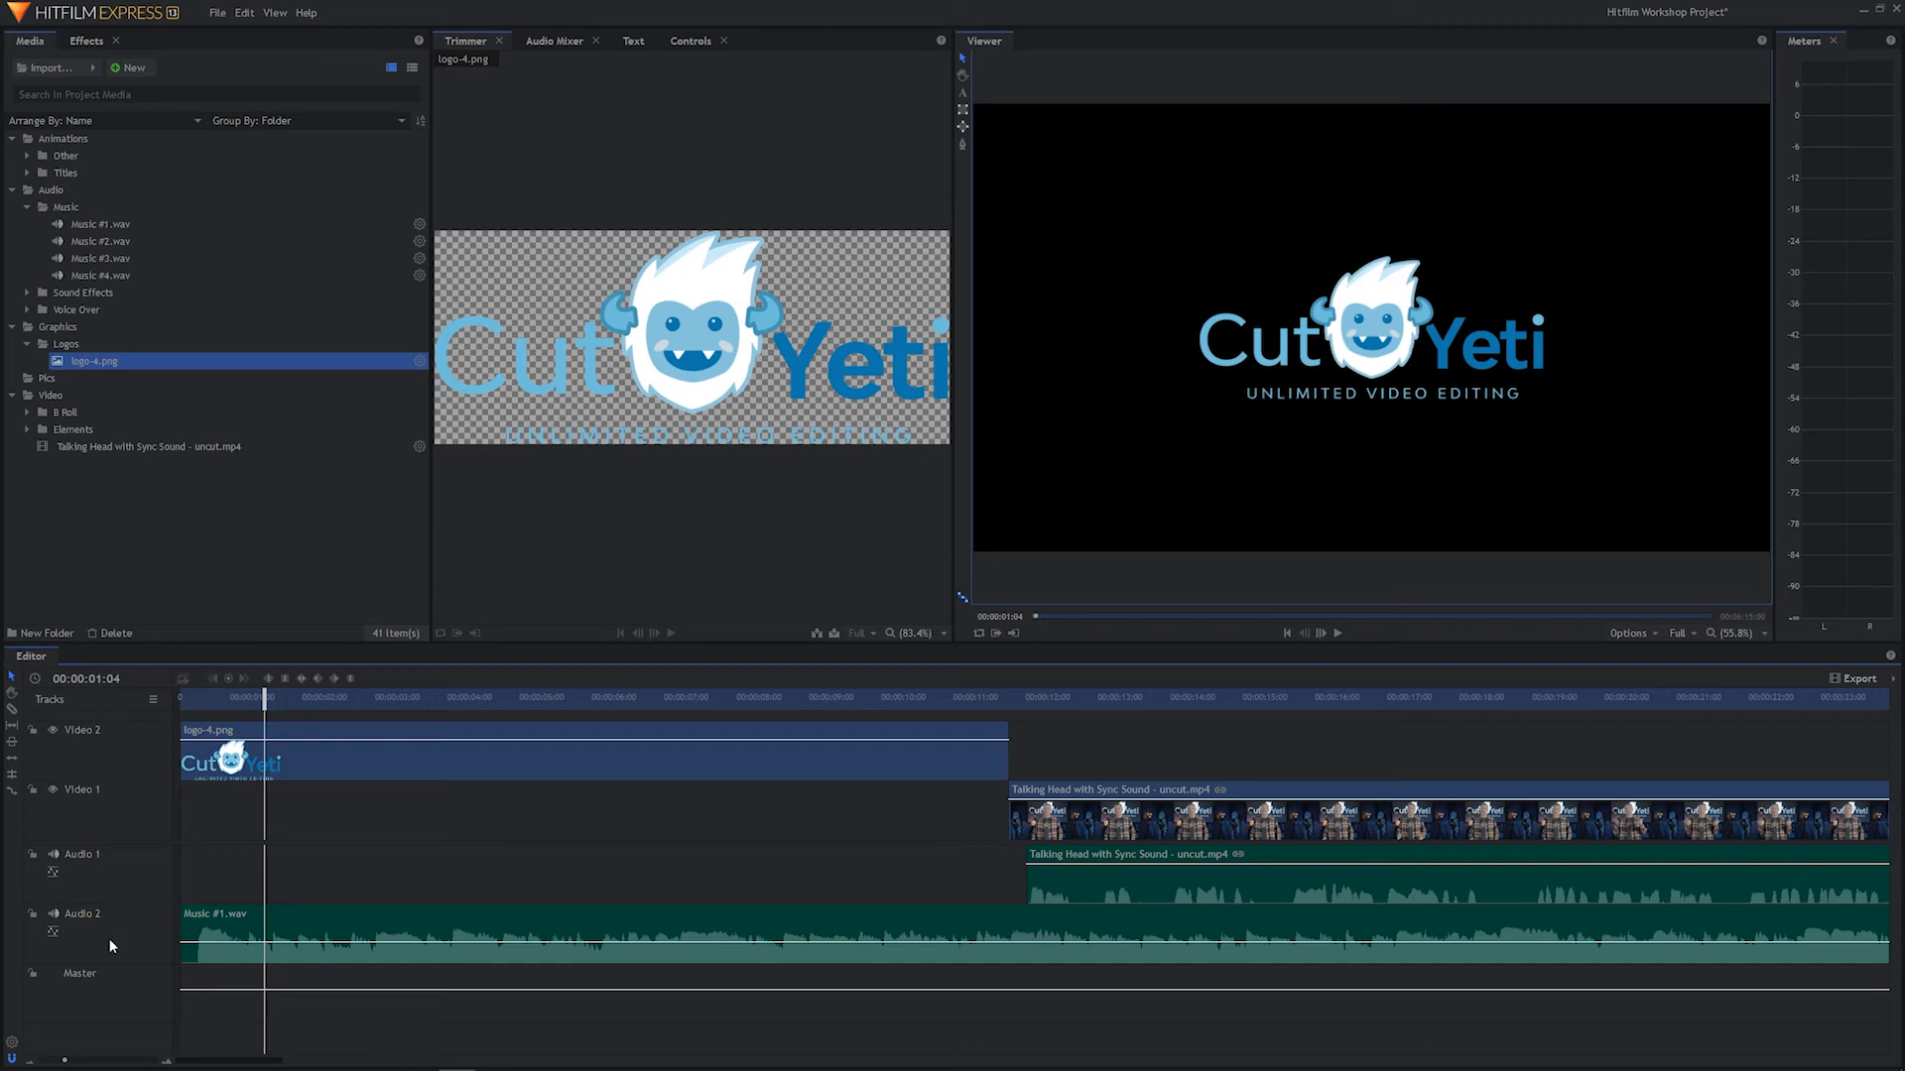
key("Home")
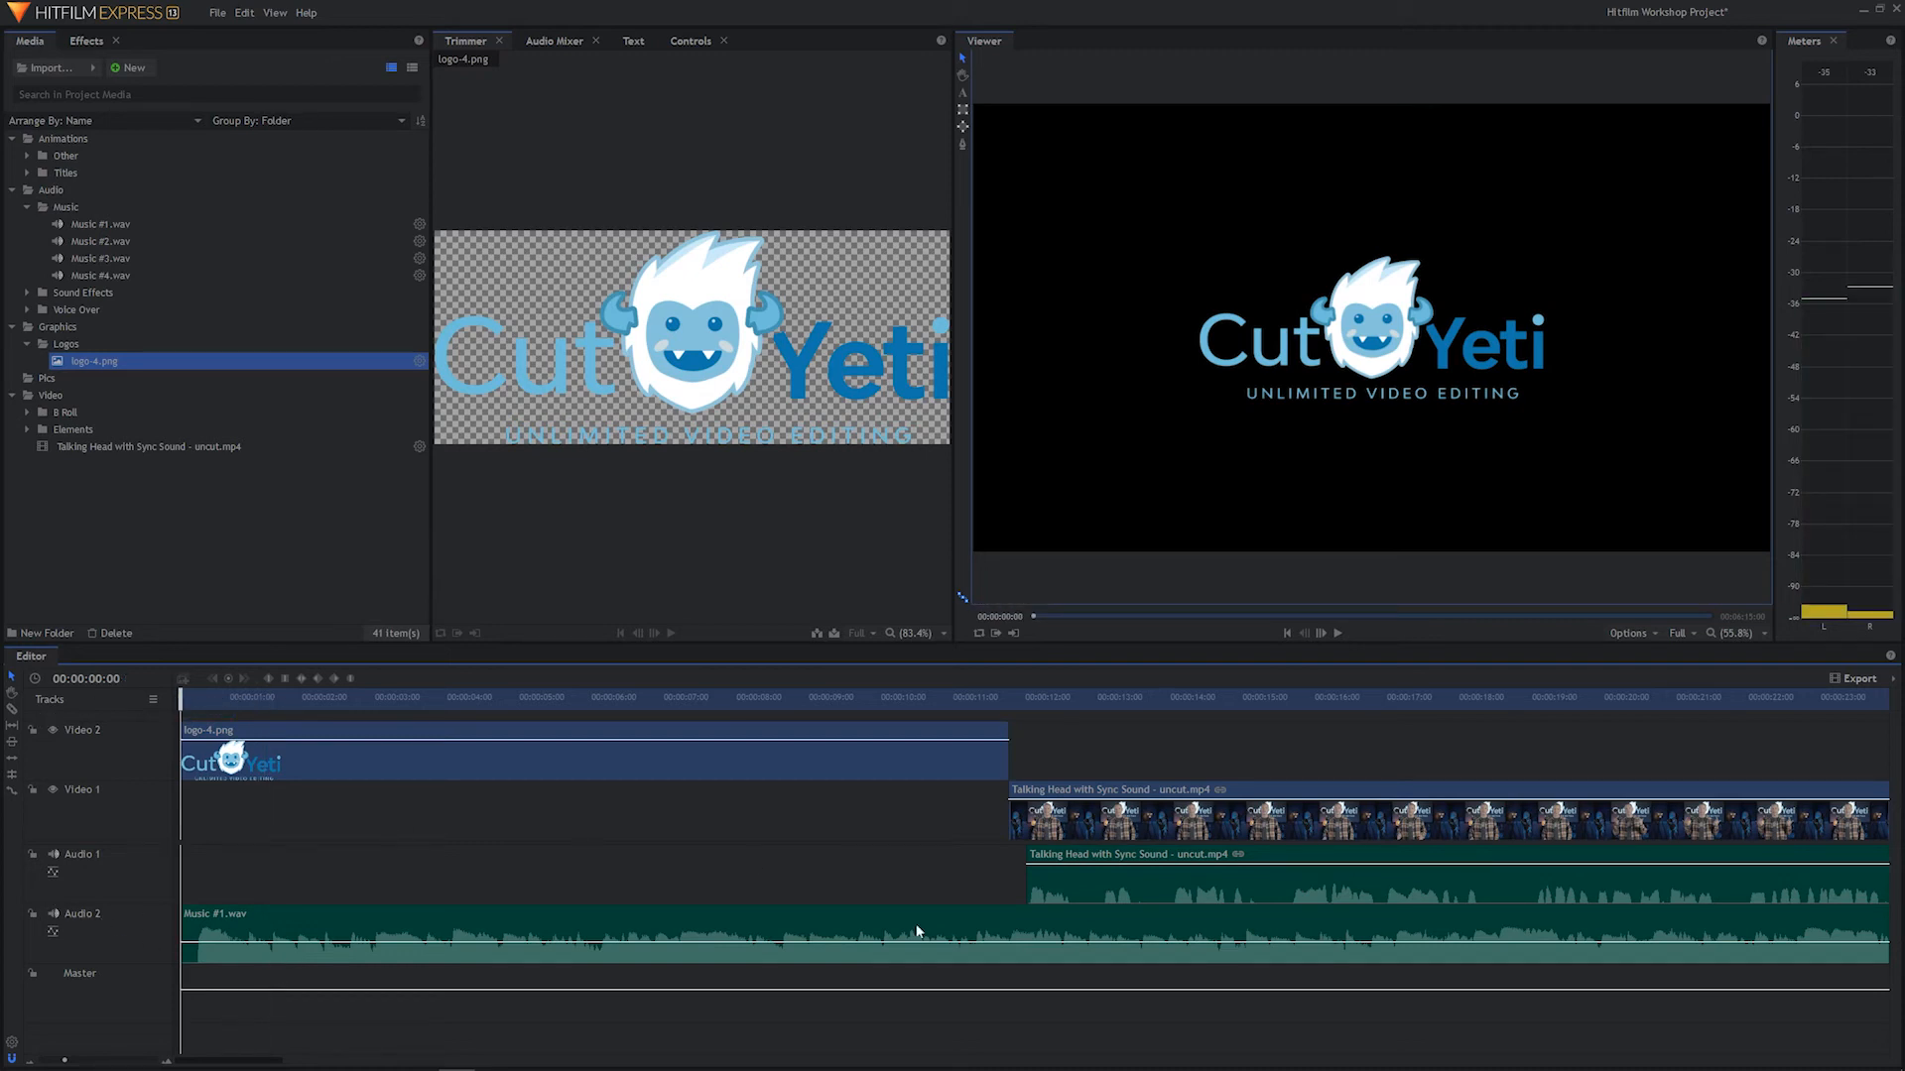
key("space")
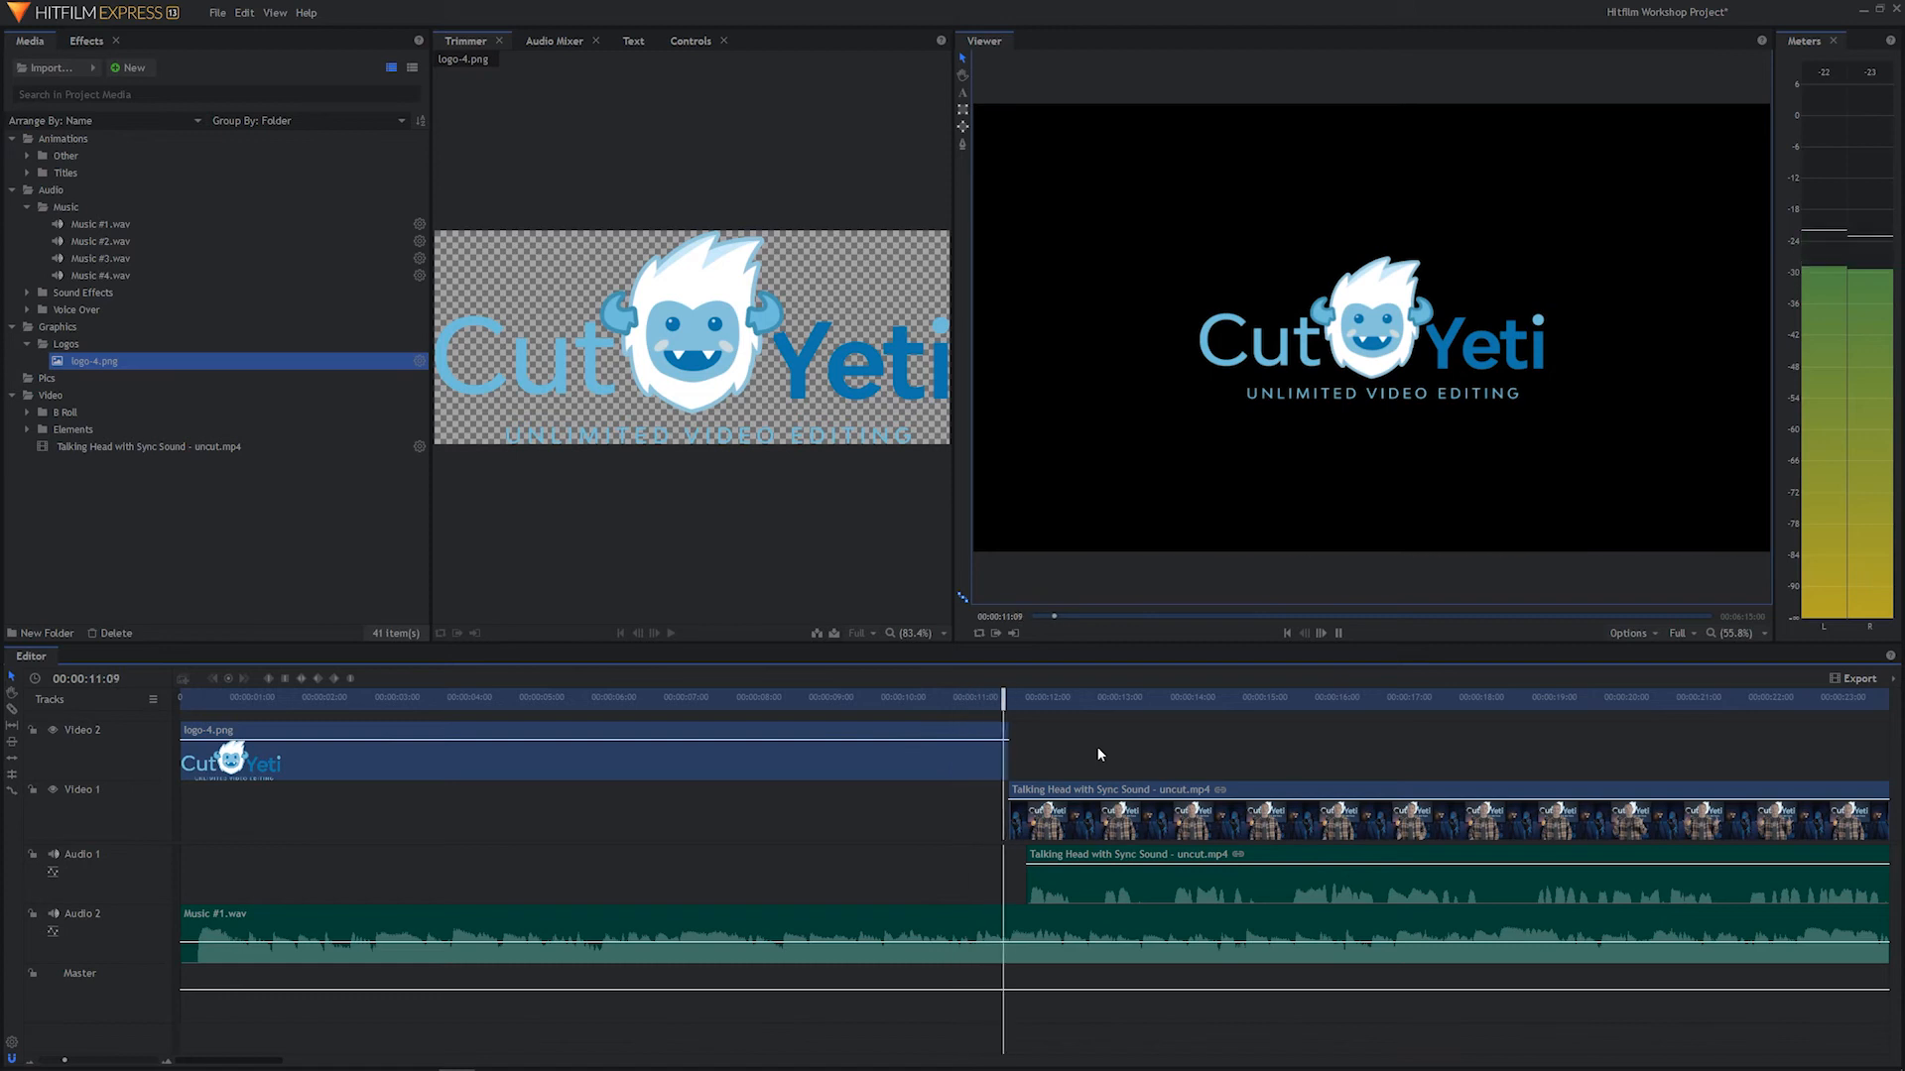
key("space")
left_click_drag(981, 697, 180, 734)
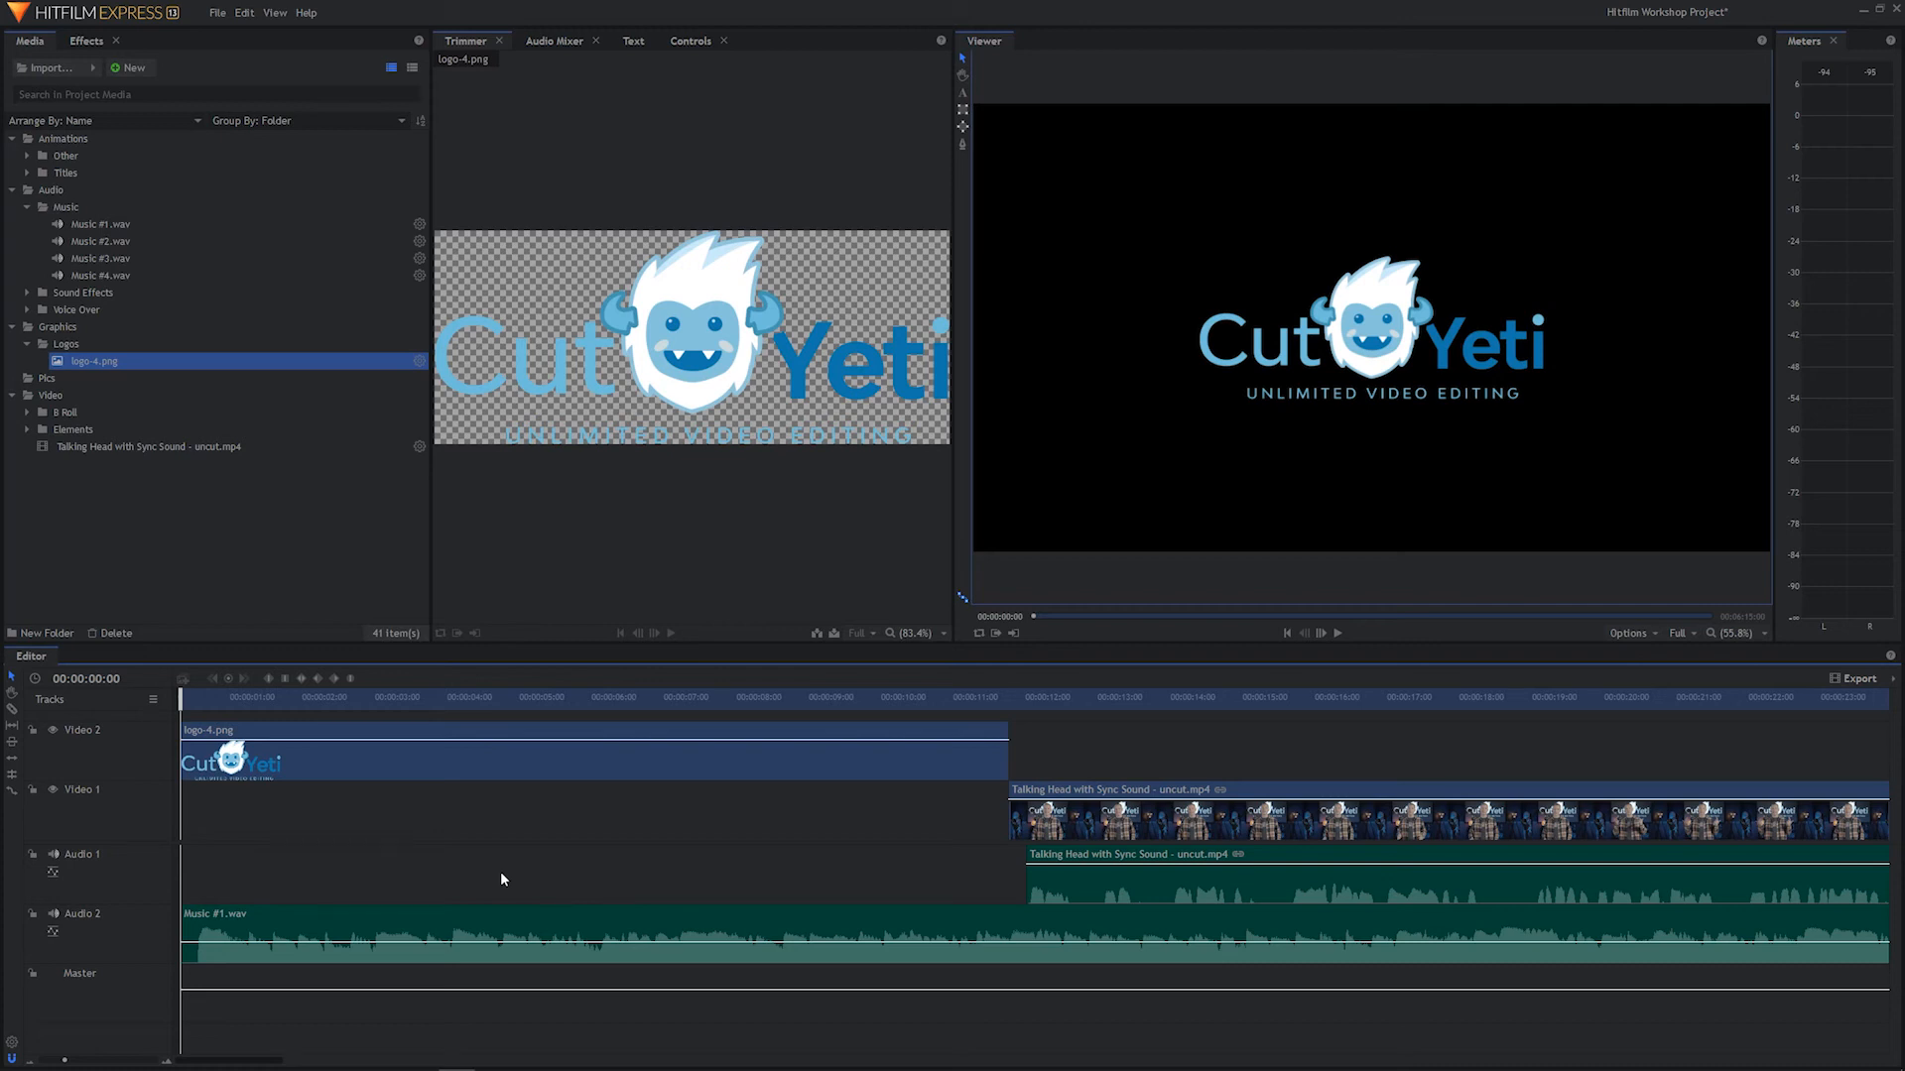
key("space")
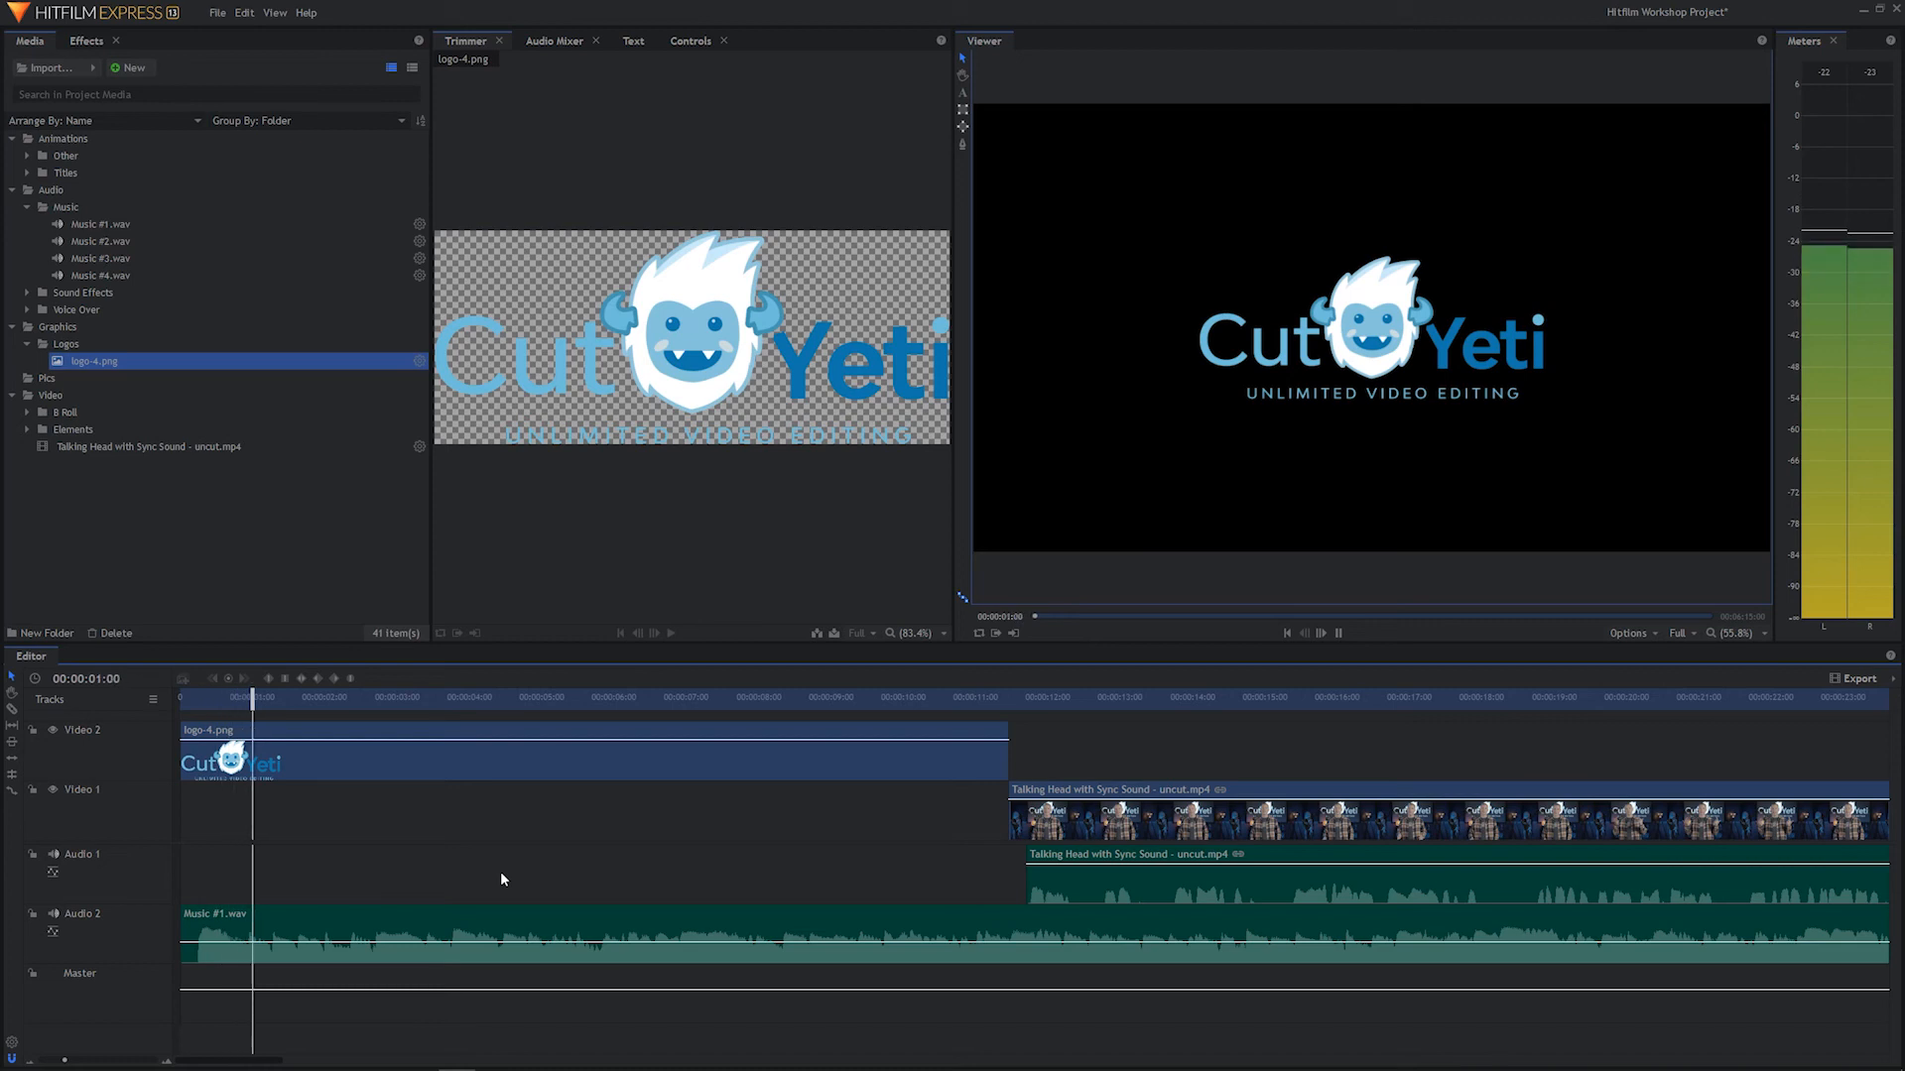
Trim the start of the logo clip to 00:00:00:08, where the music becomes audible
left_click(204, 694)
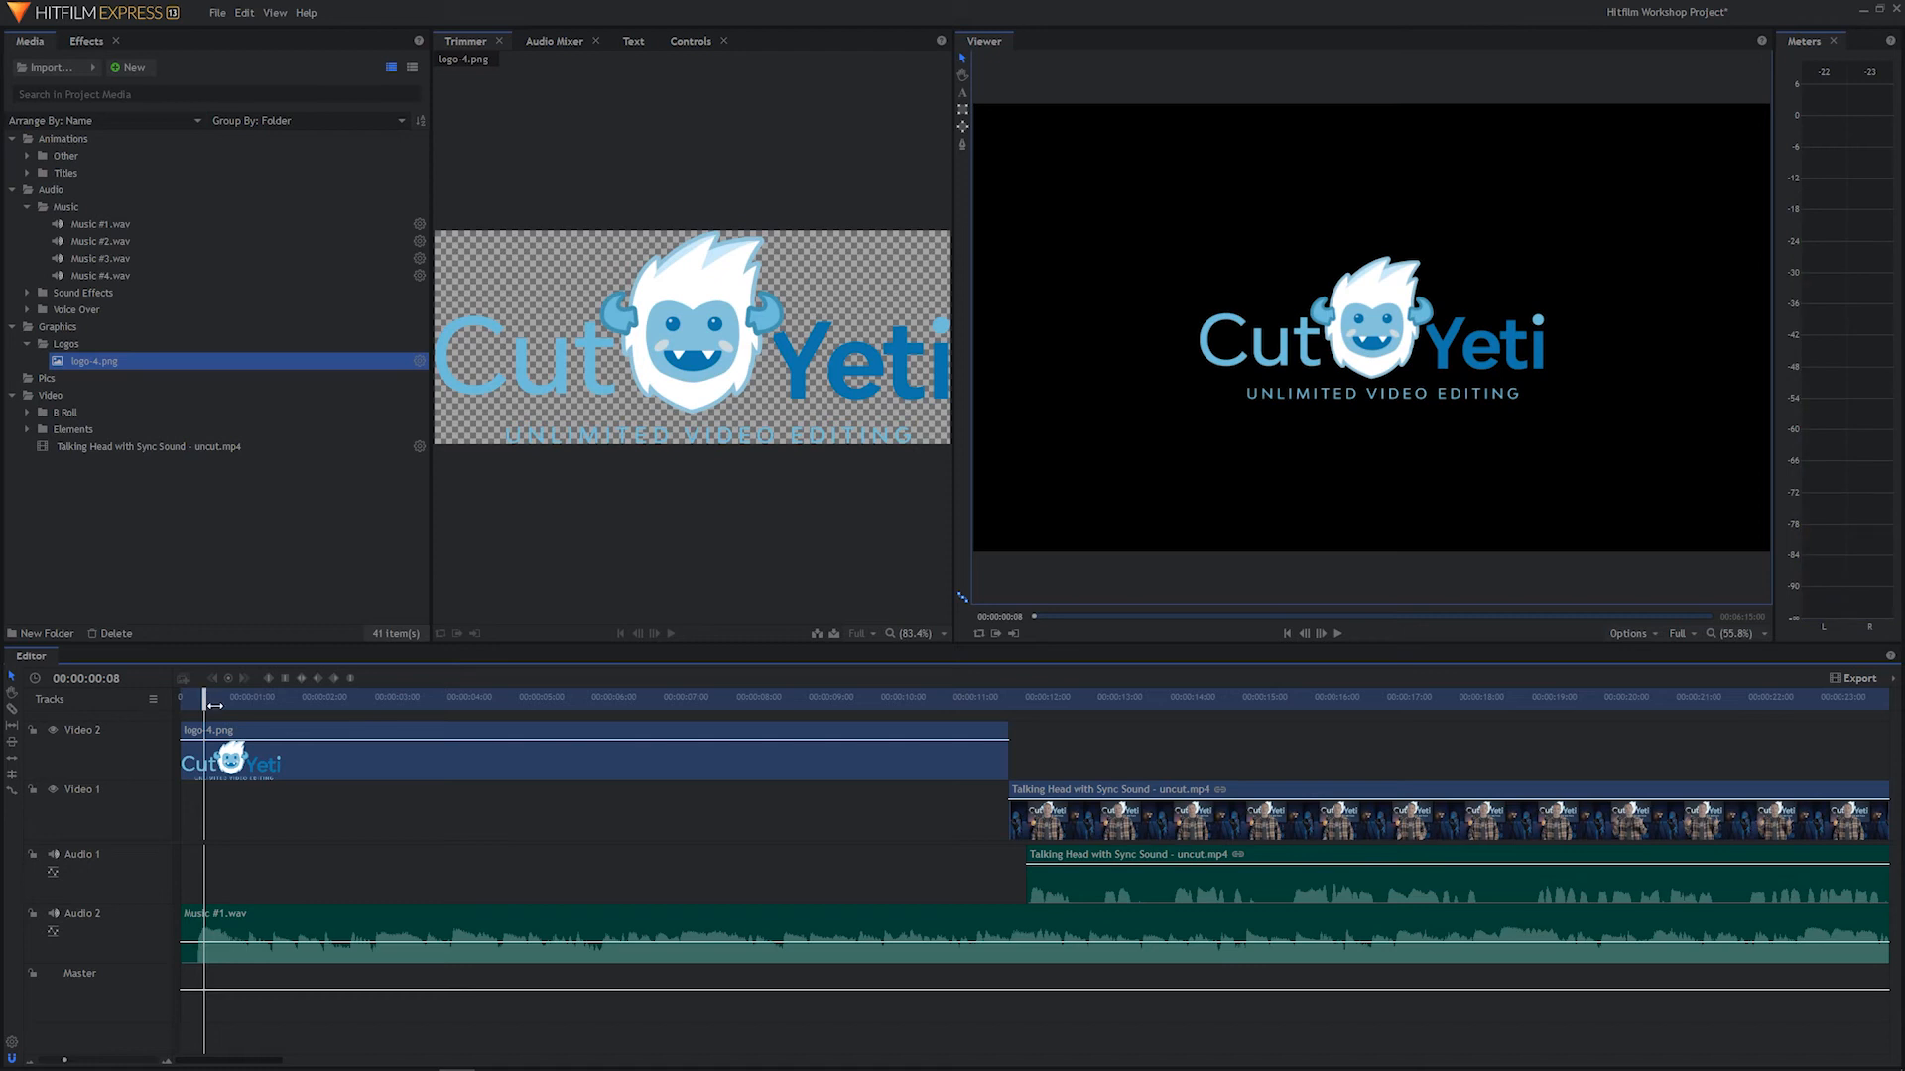
left_click(179, 753)
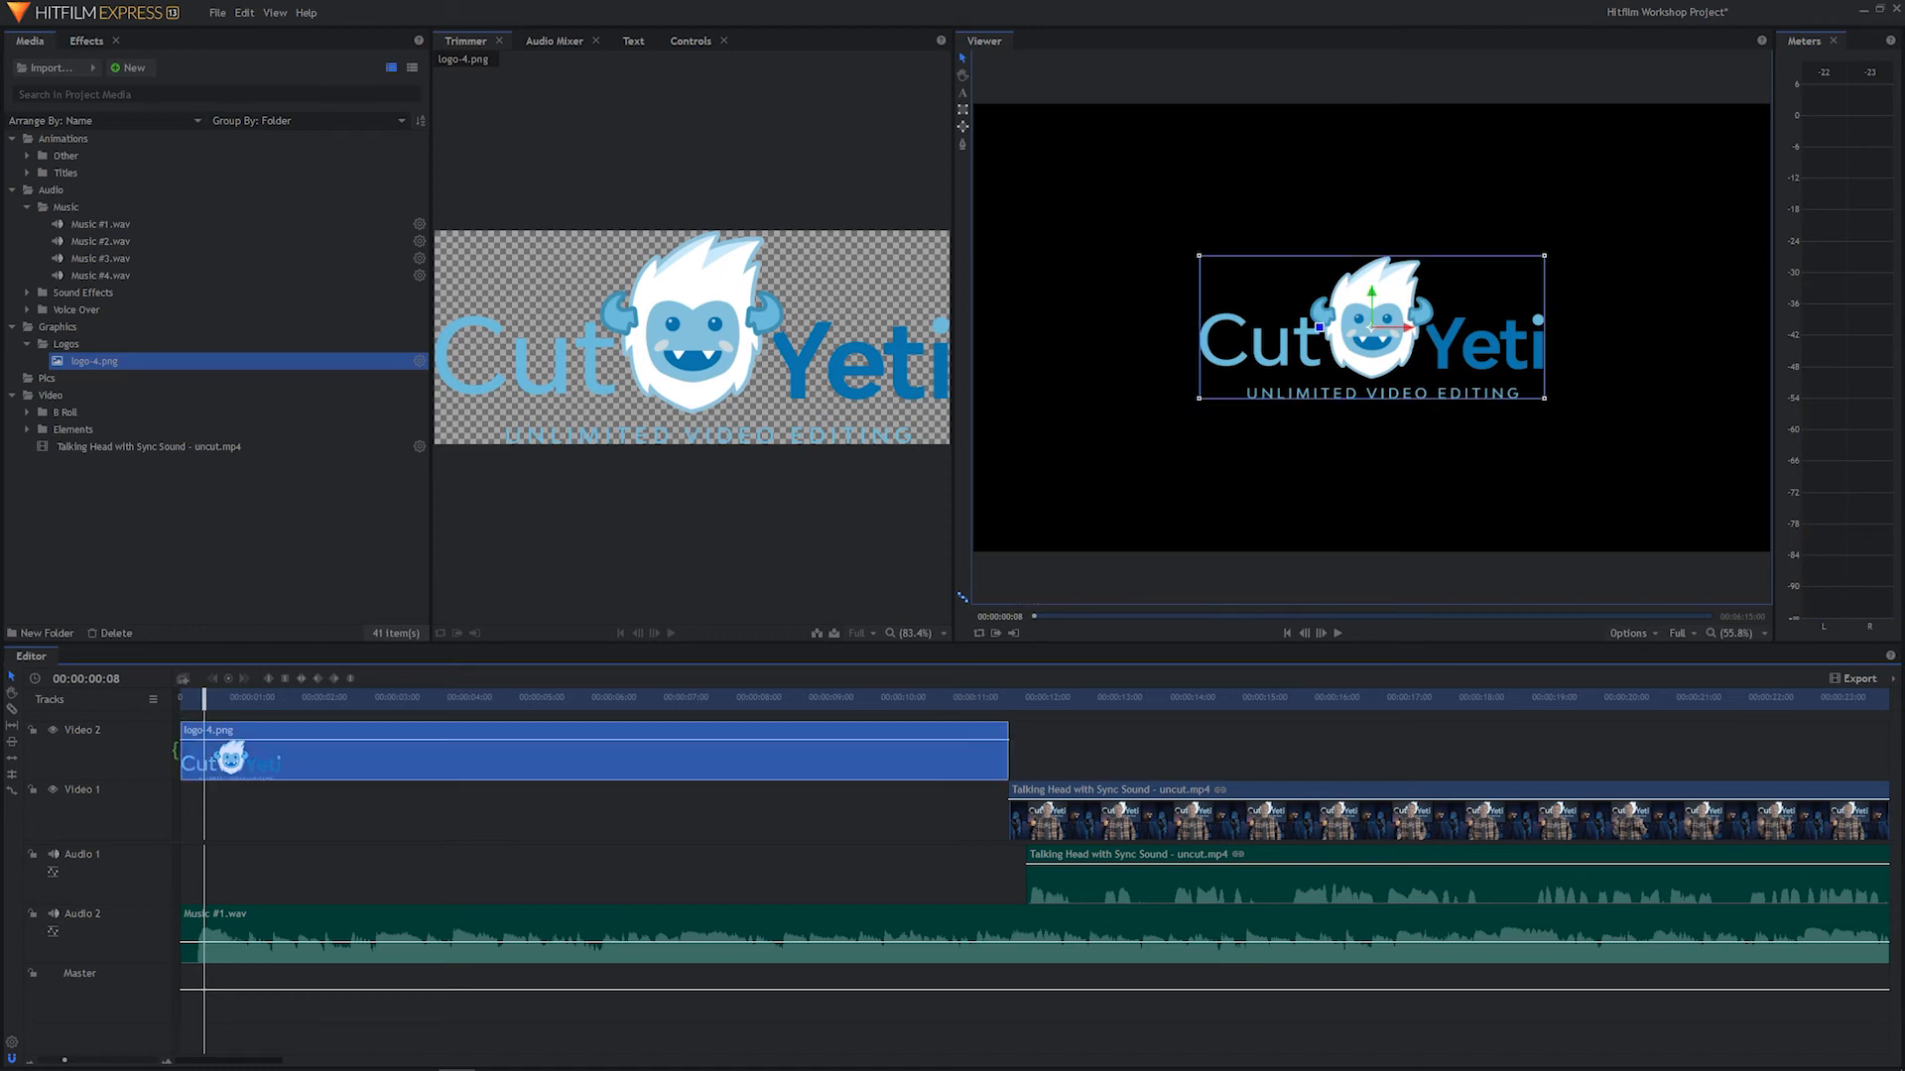
left_click_drag(177, 751, 204, 749)
Replay the opening from the timeline's start to check the logo's trimmed entrance against the music
key("Home")
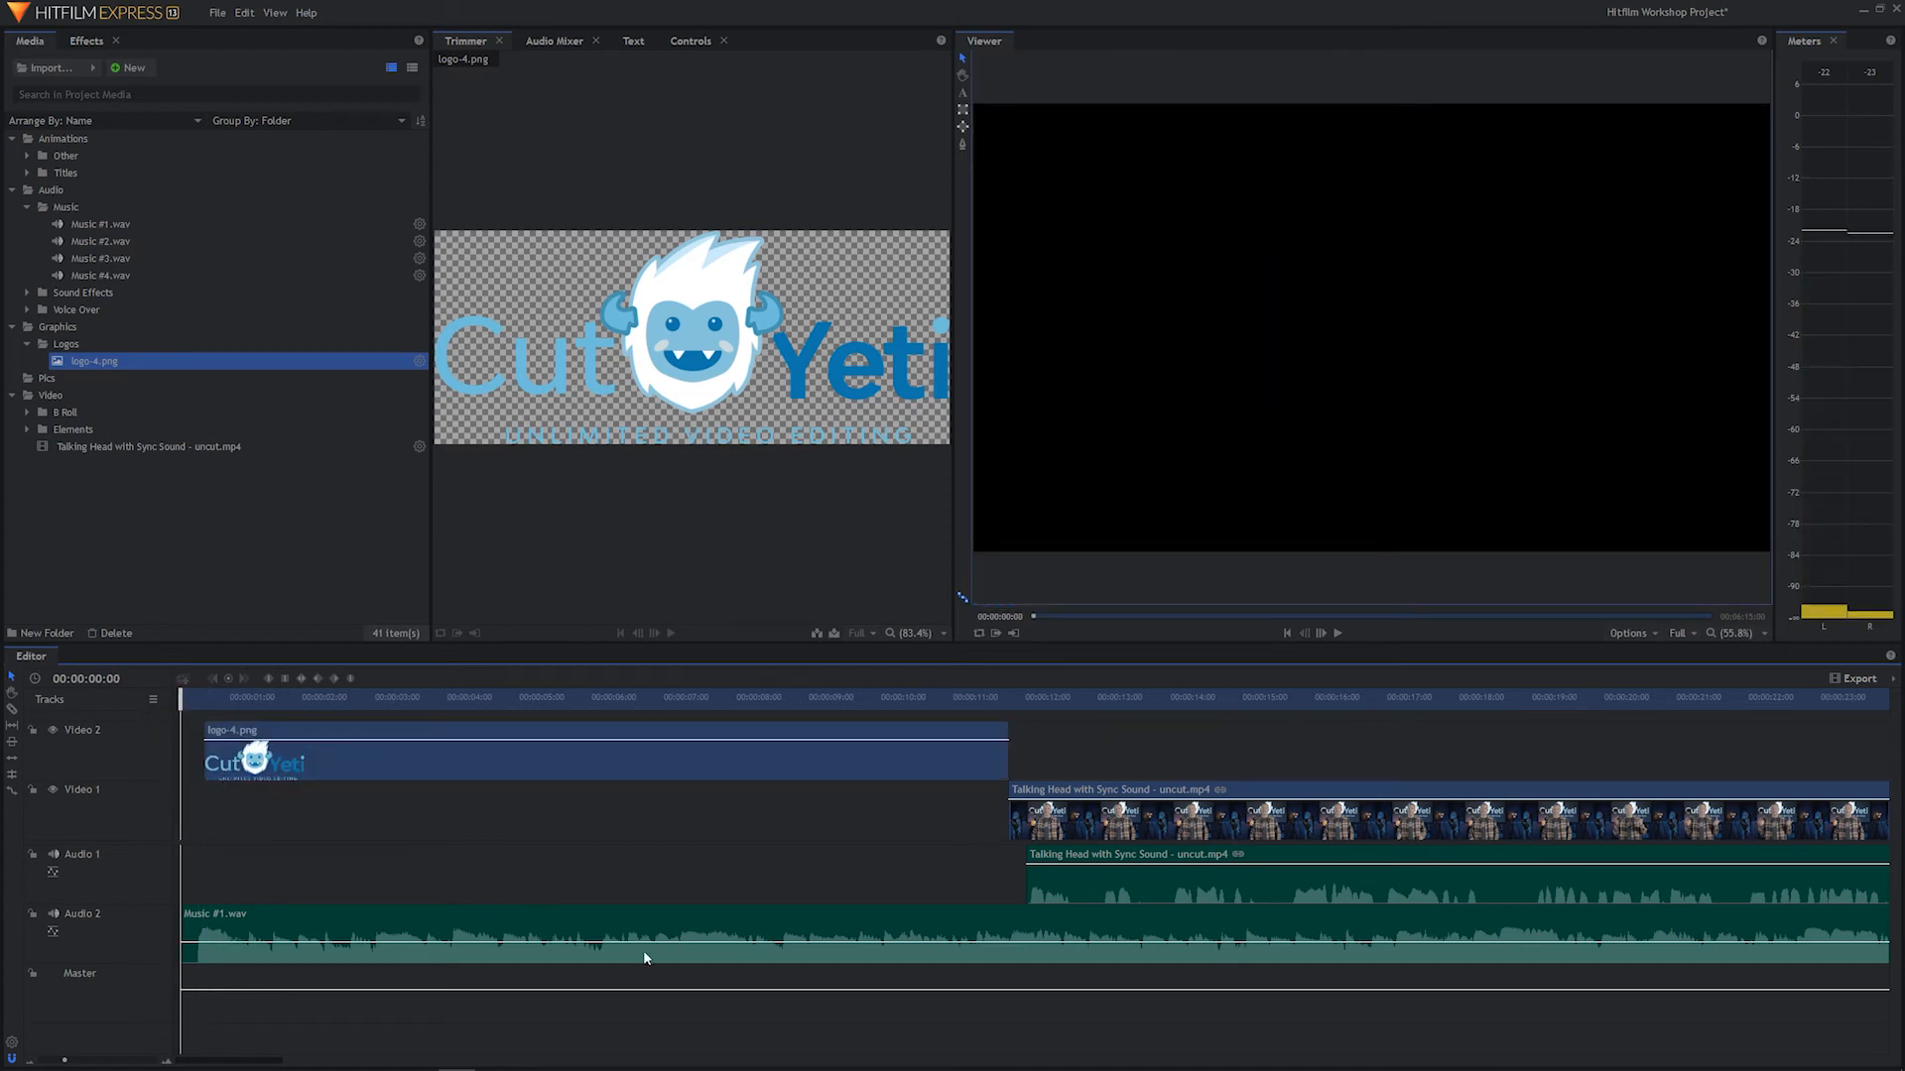
key("space")
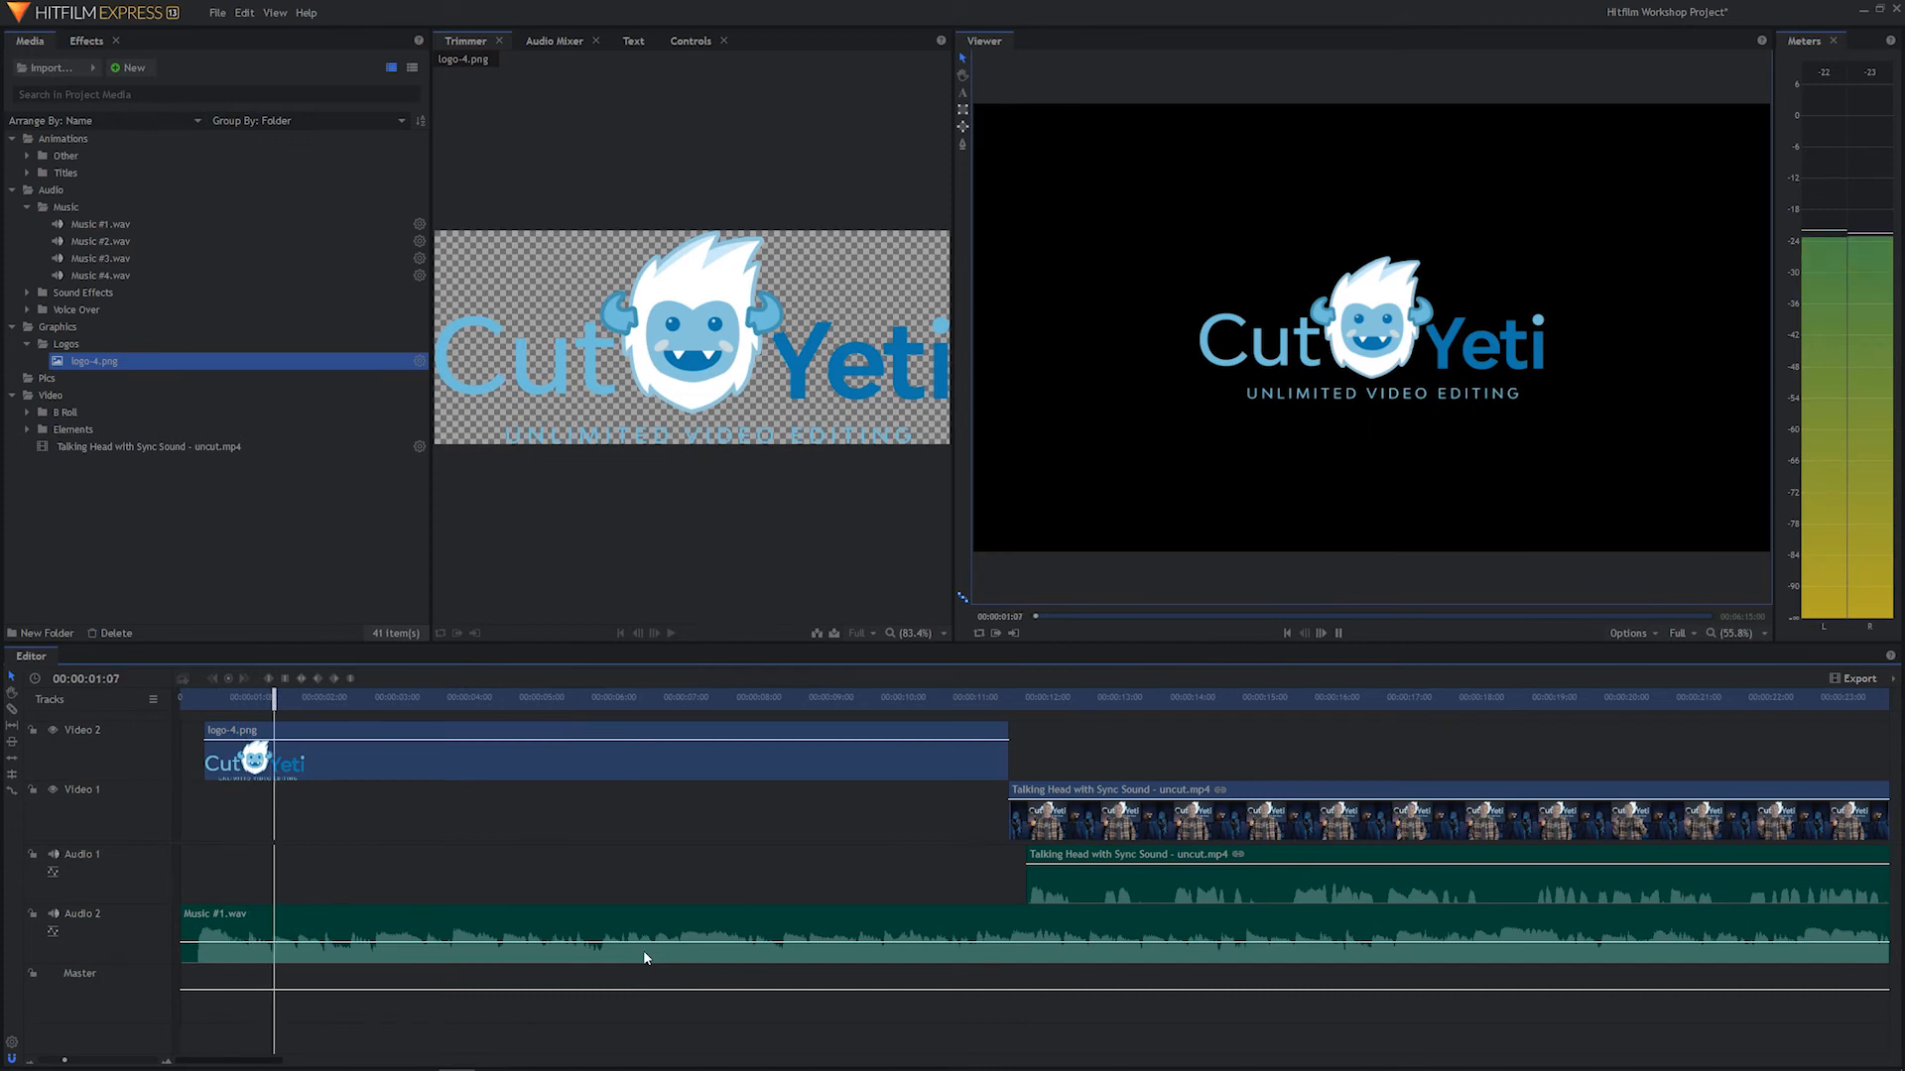
key("space")
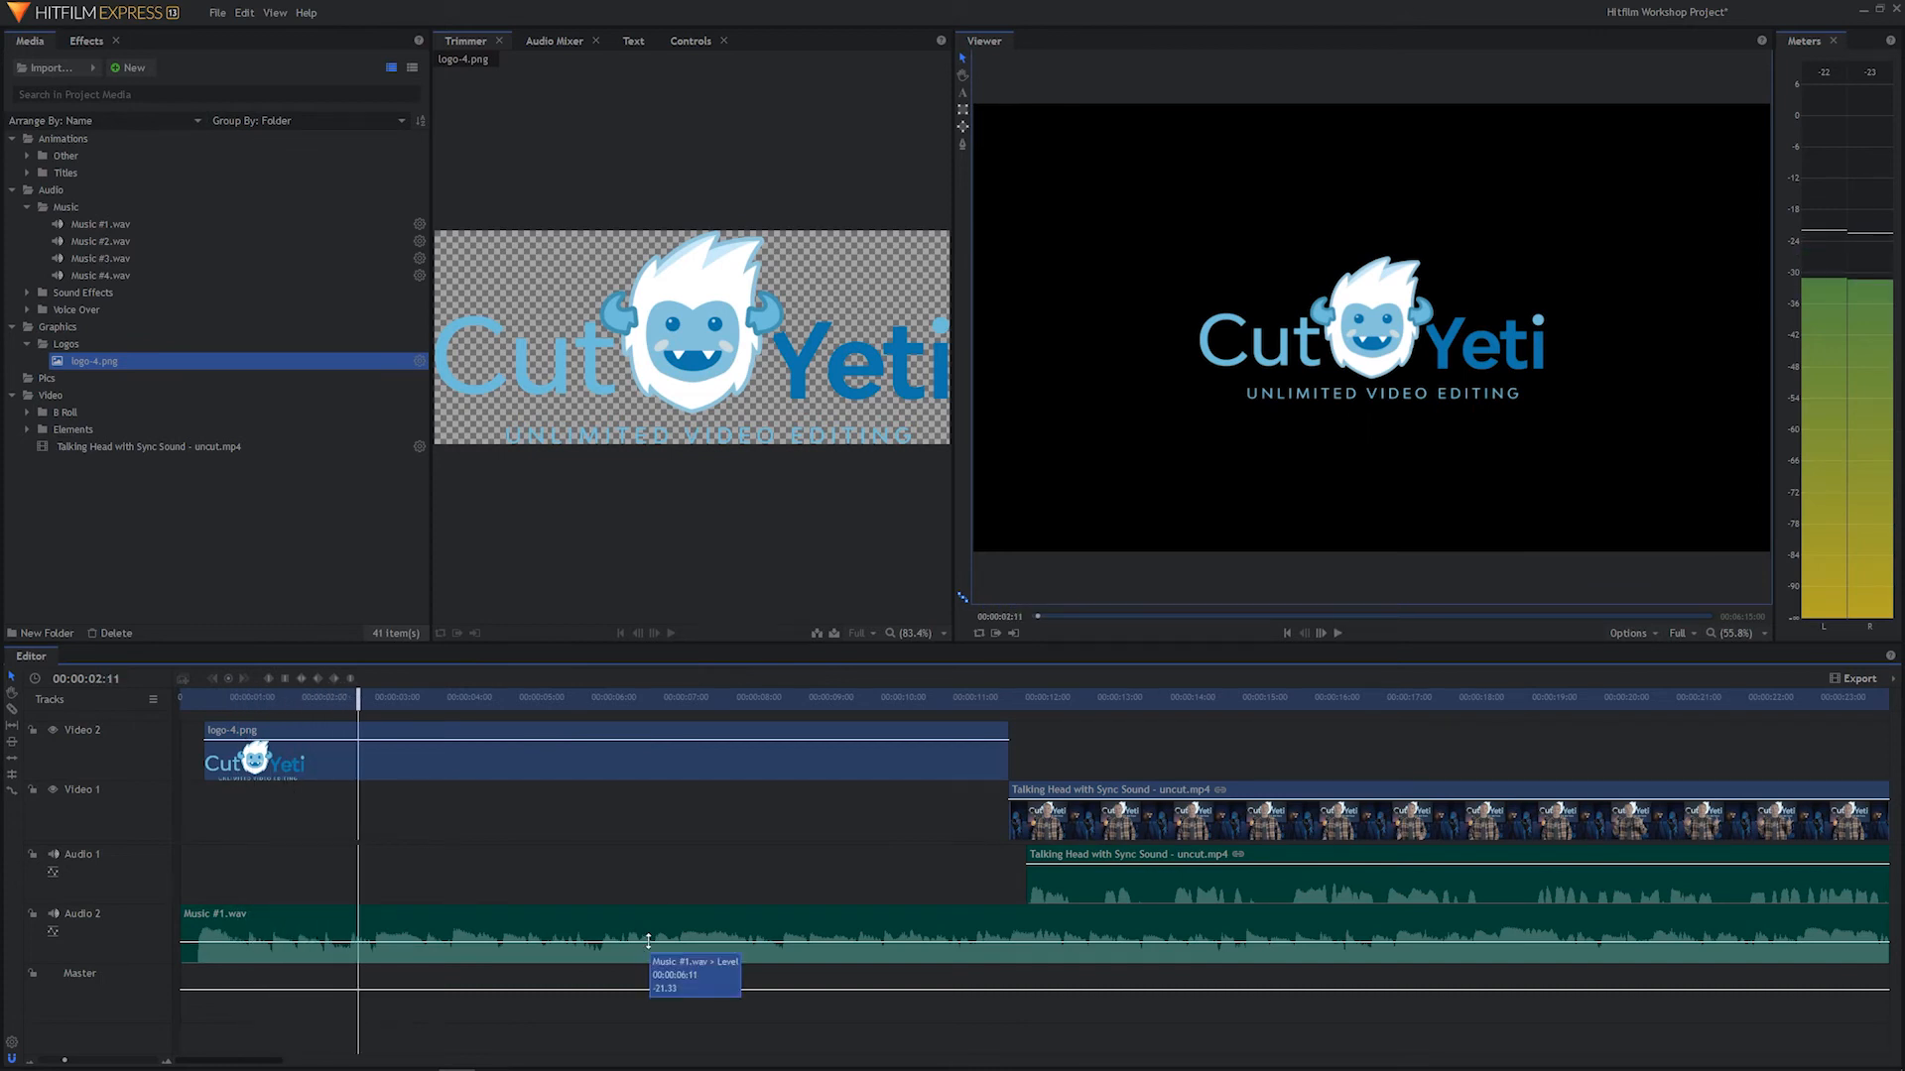
left_click_drag(358, 697, 177, 690)
key("space")
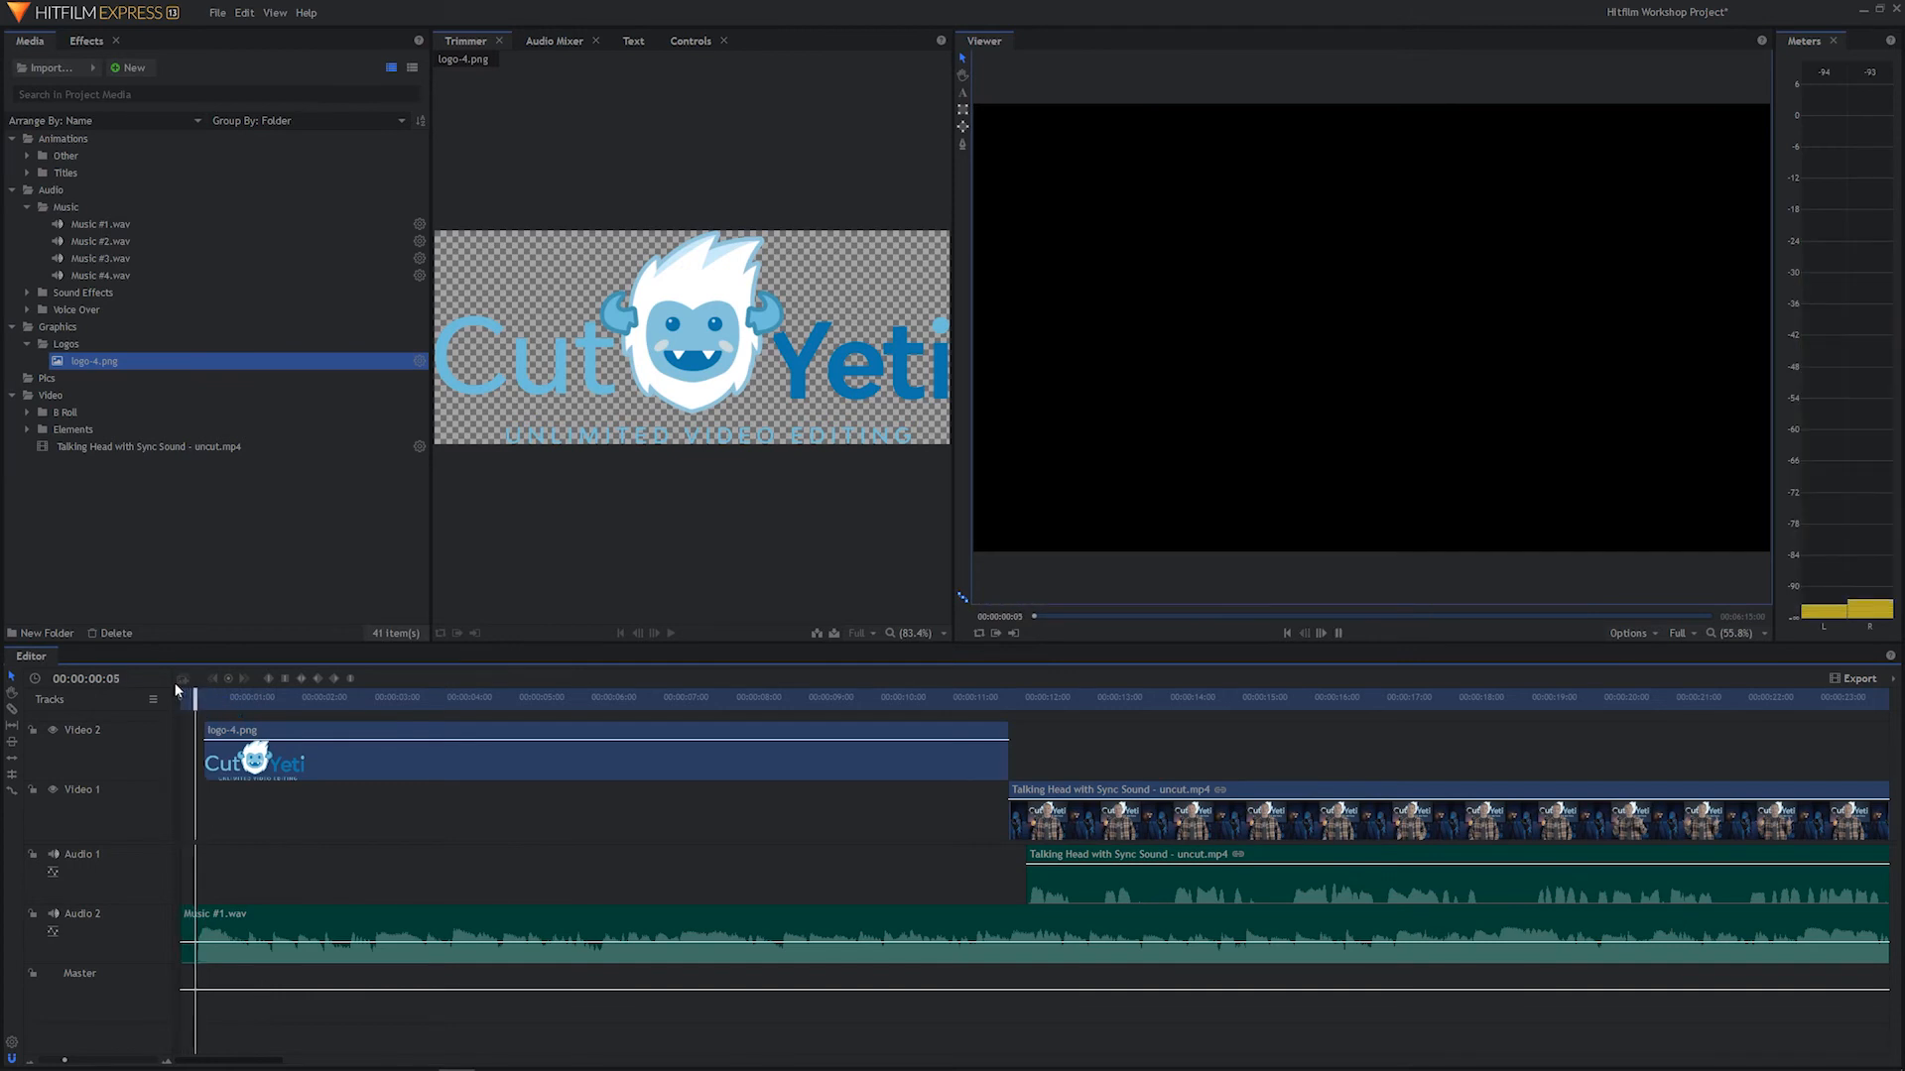
key("space")
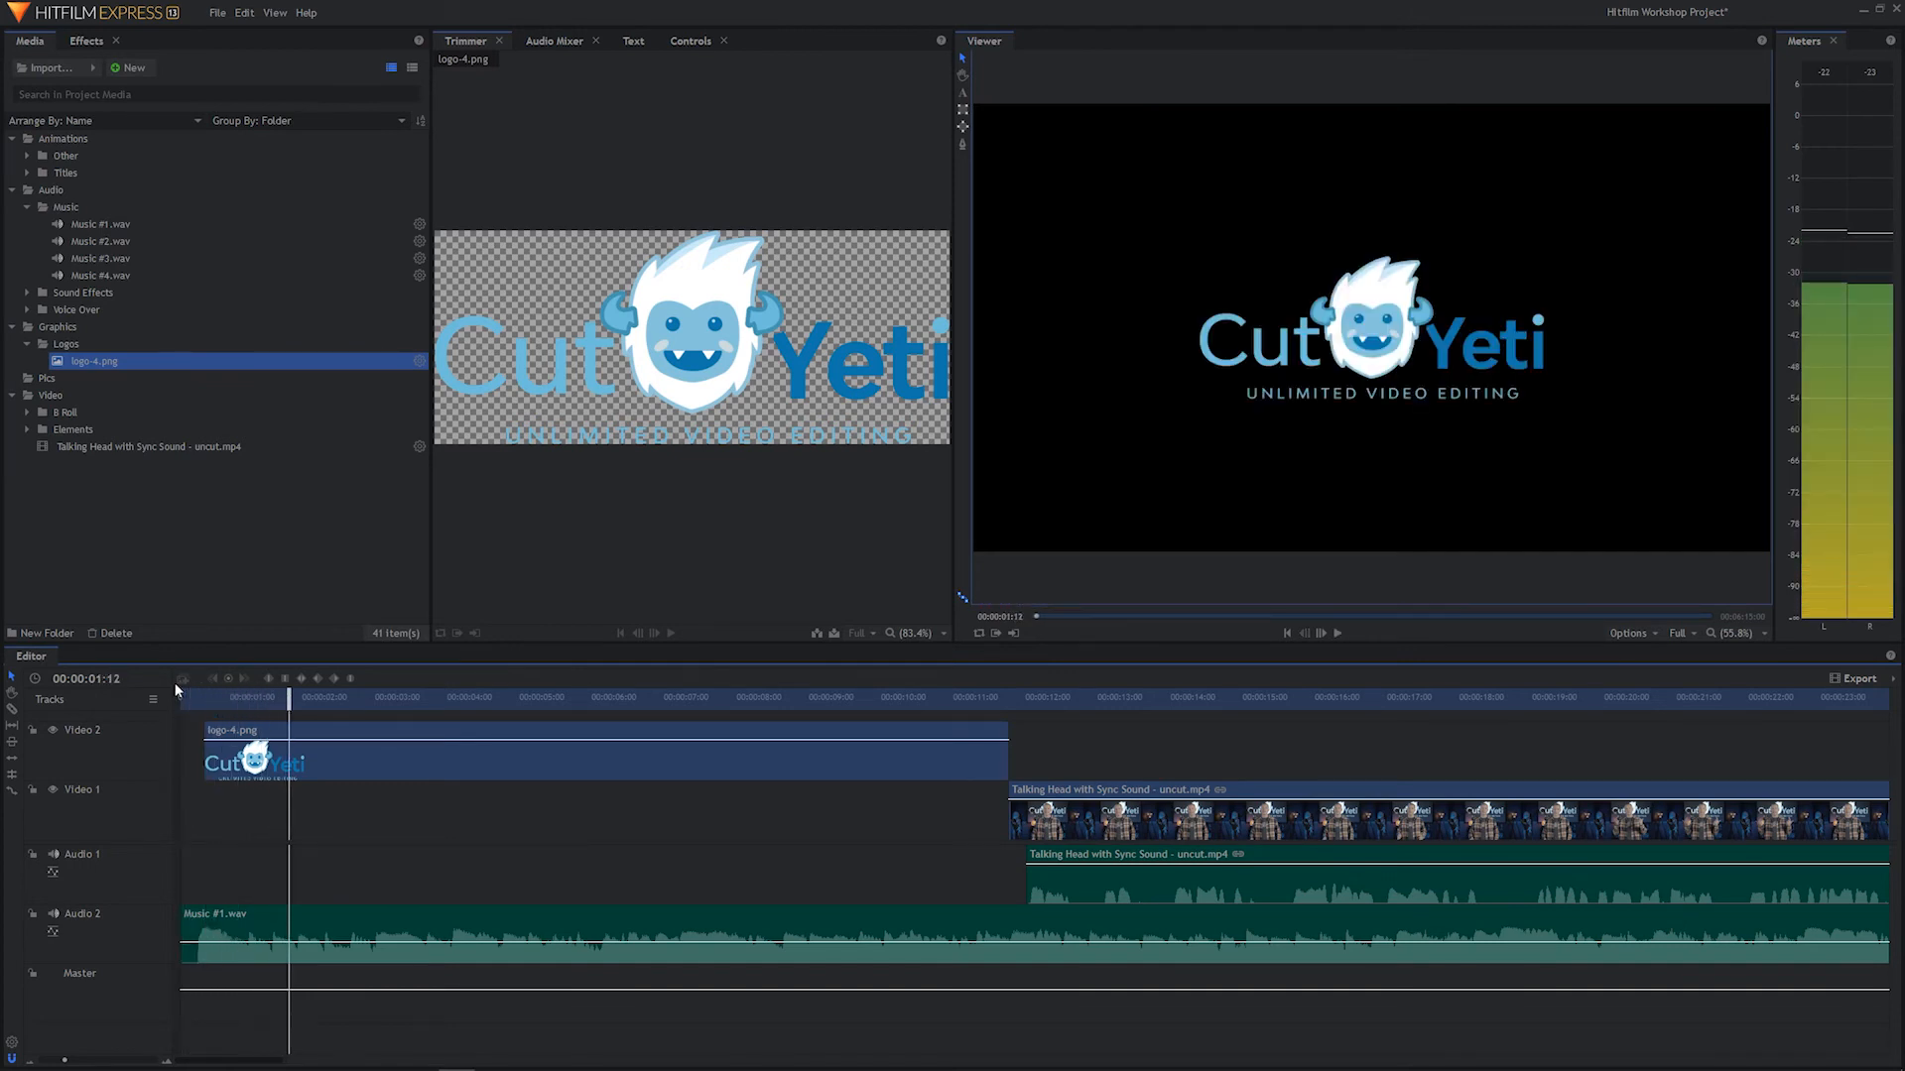
Place the playhead on the logo clip's start at 00:00:00:08 and select the clip for close-up editing
left_click_drag(210, 702, 202, 706)
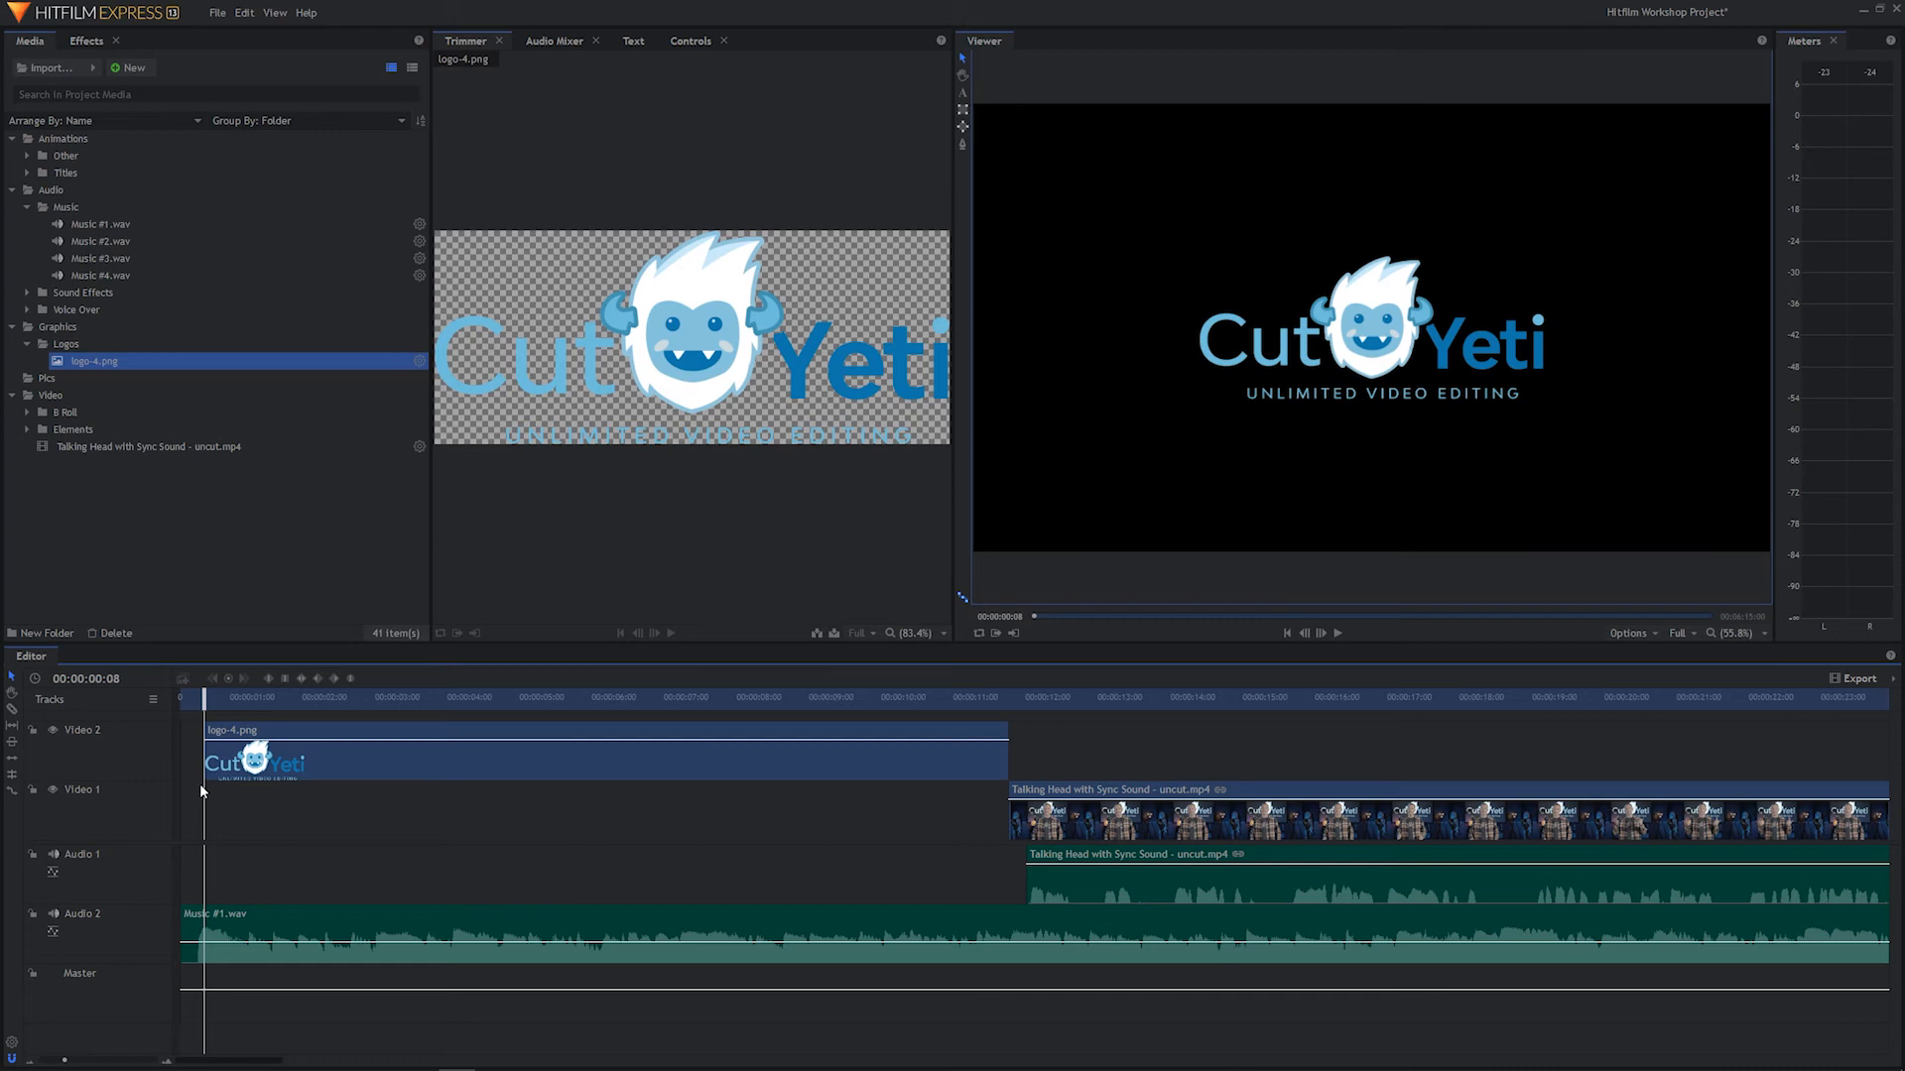
scroll(423, 865, "up", 5)
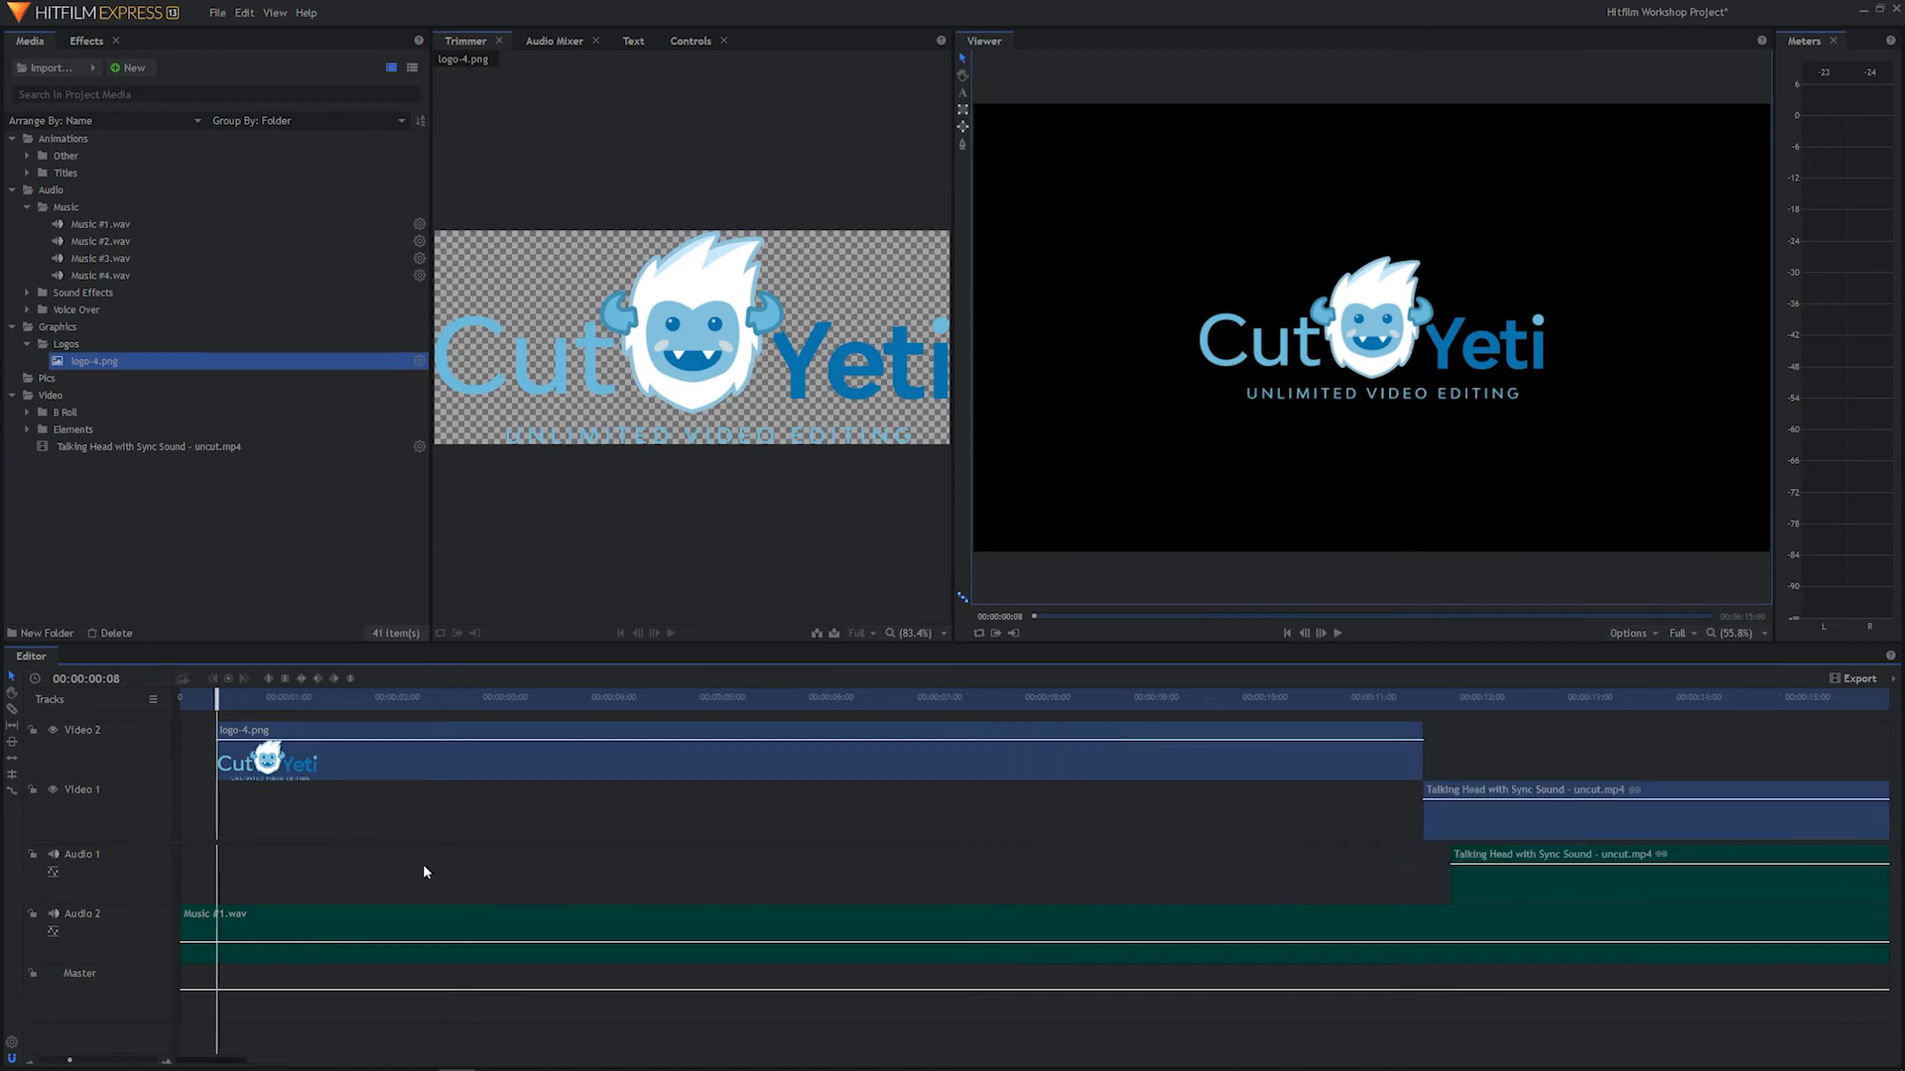
scroll(478, 859, "up", 3)
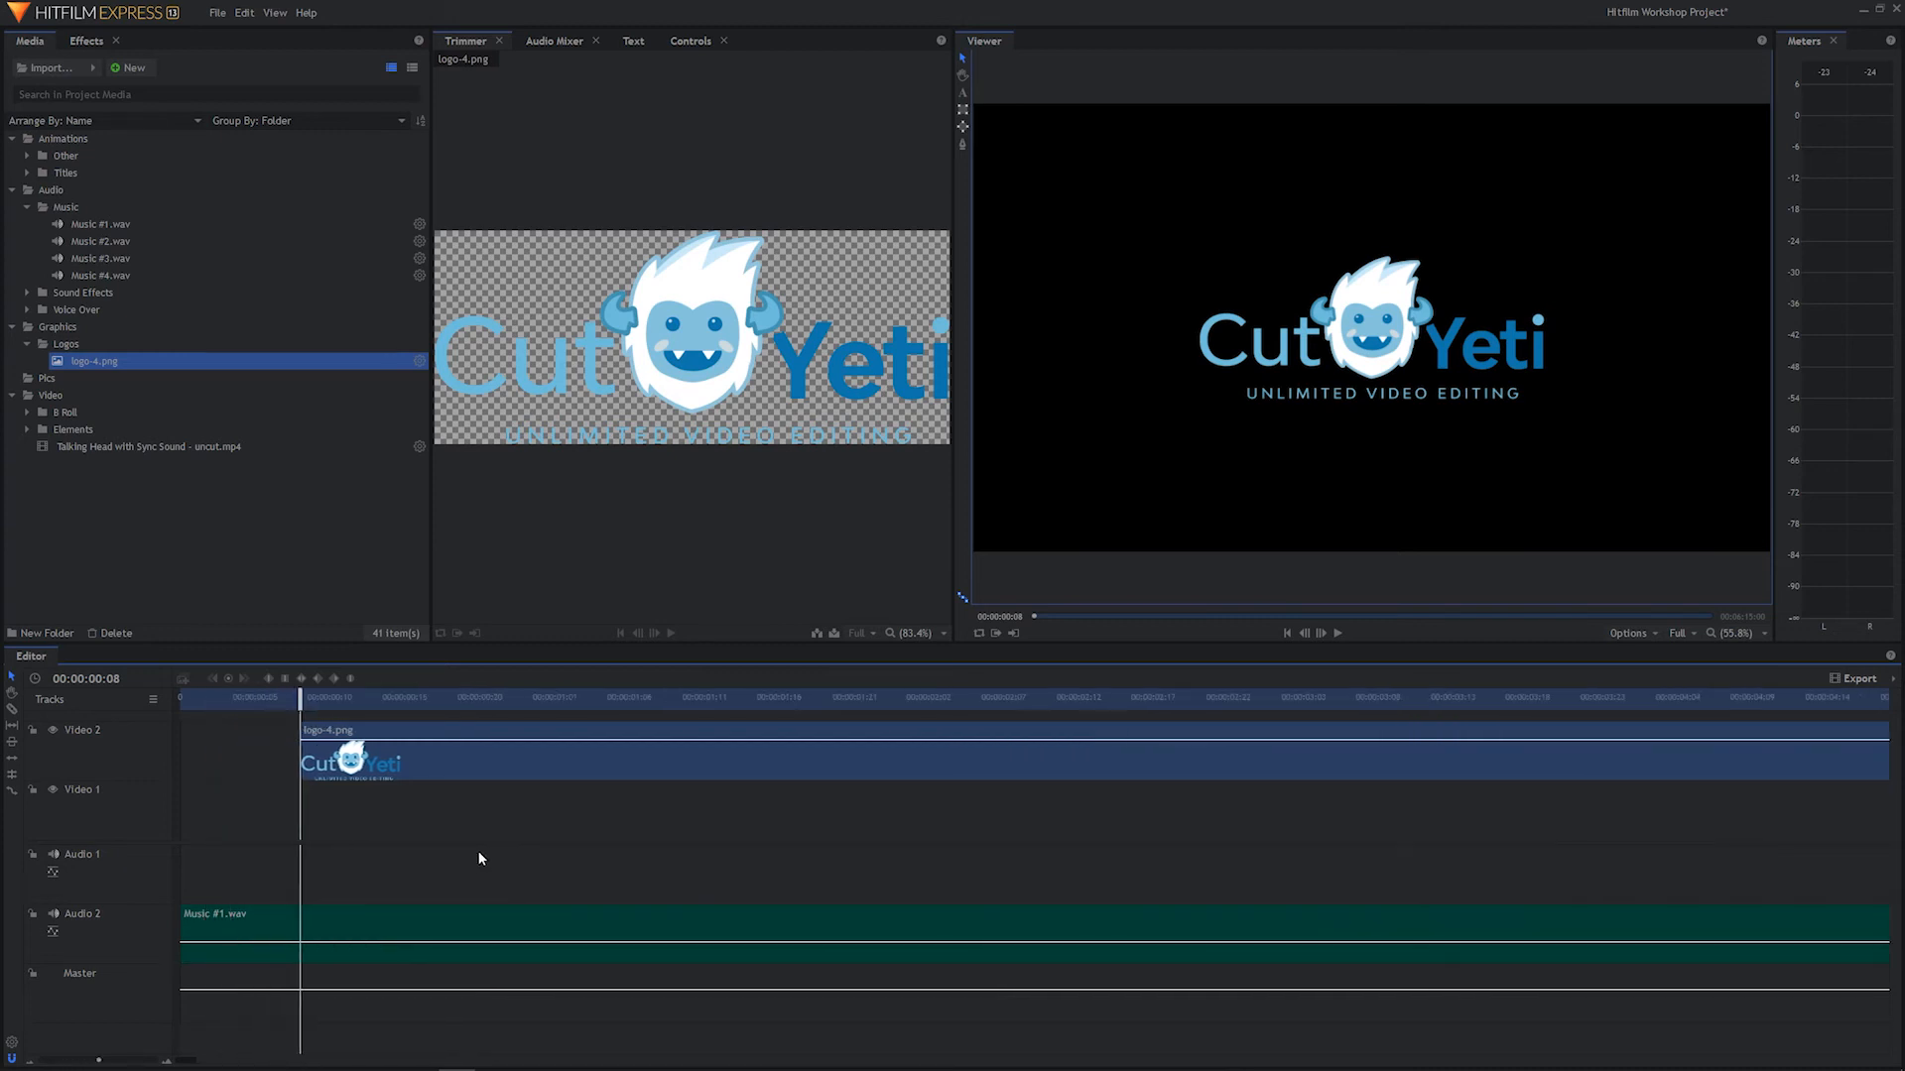
left_click(395, 779)
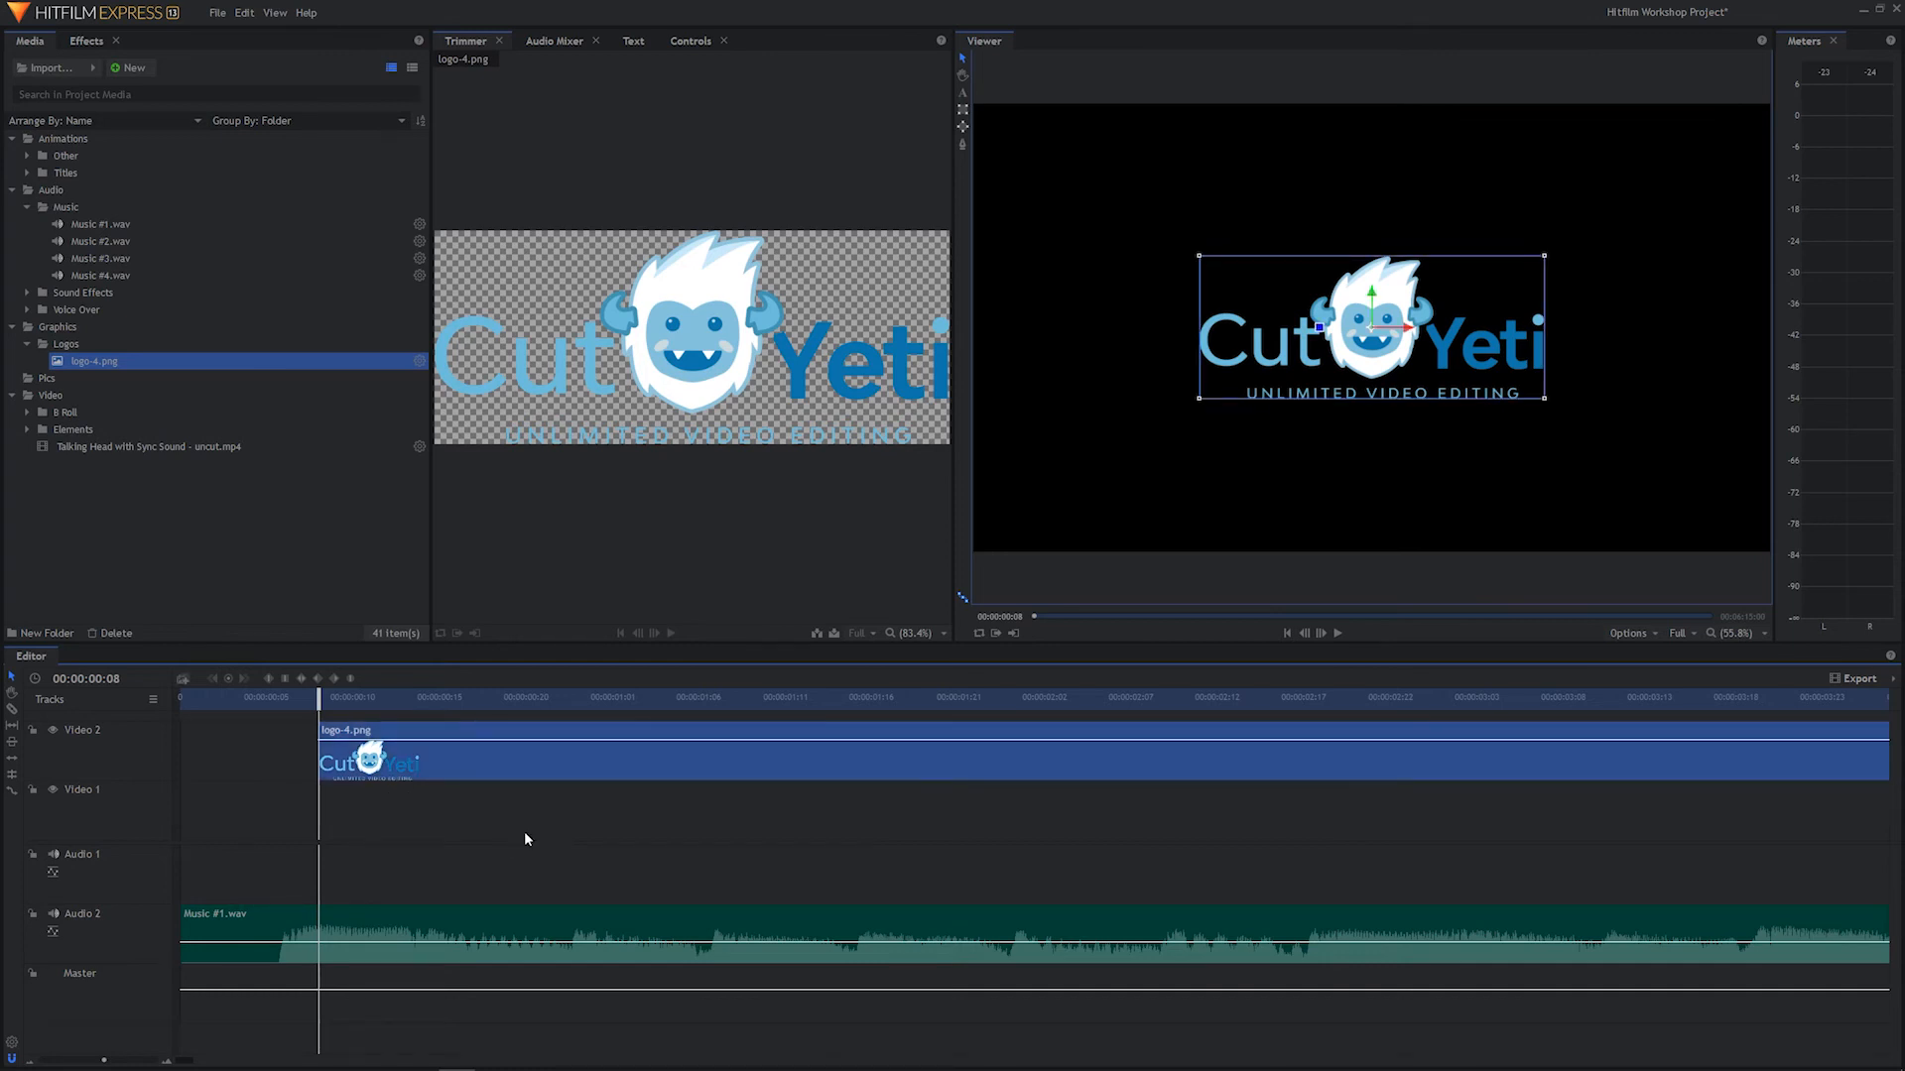
left_click(316, 756)
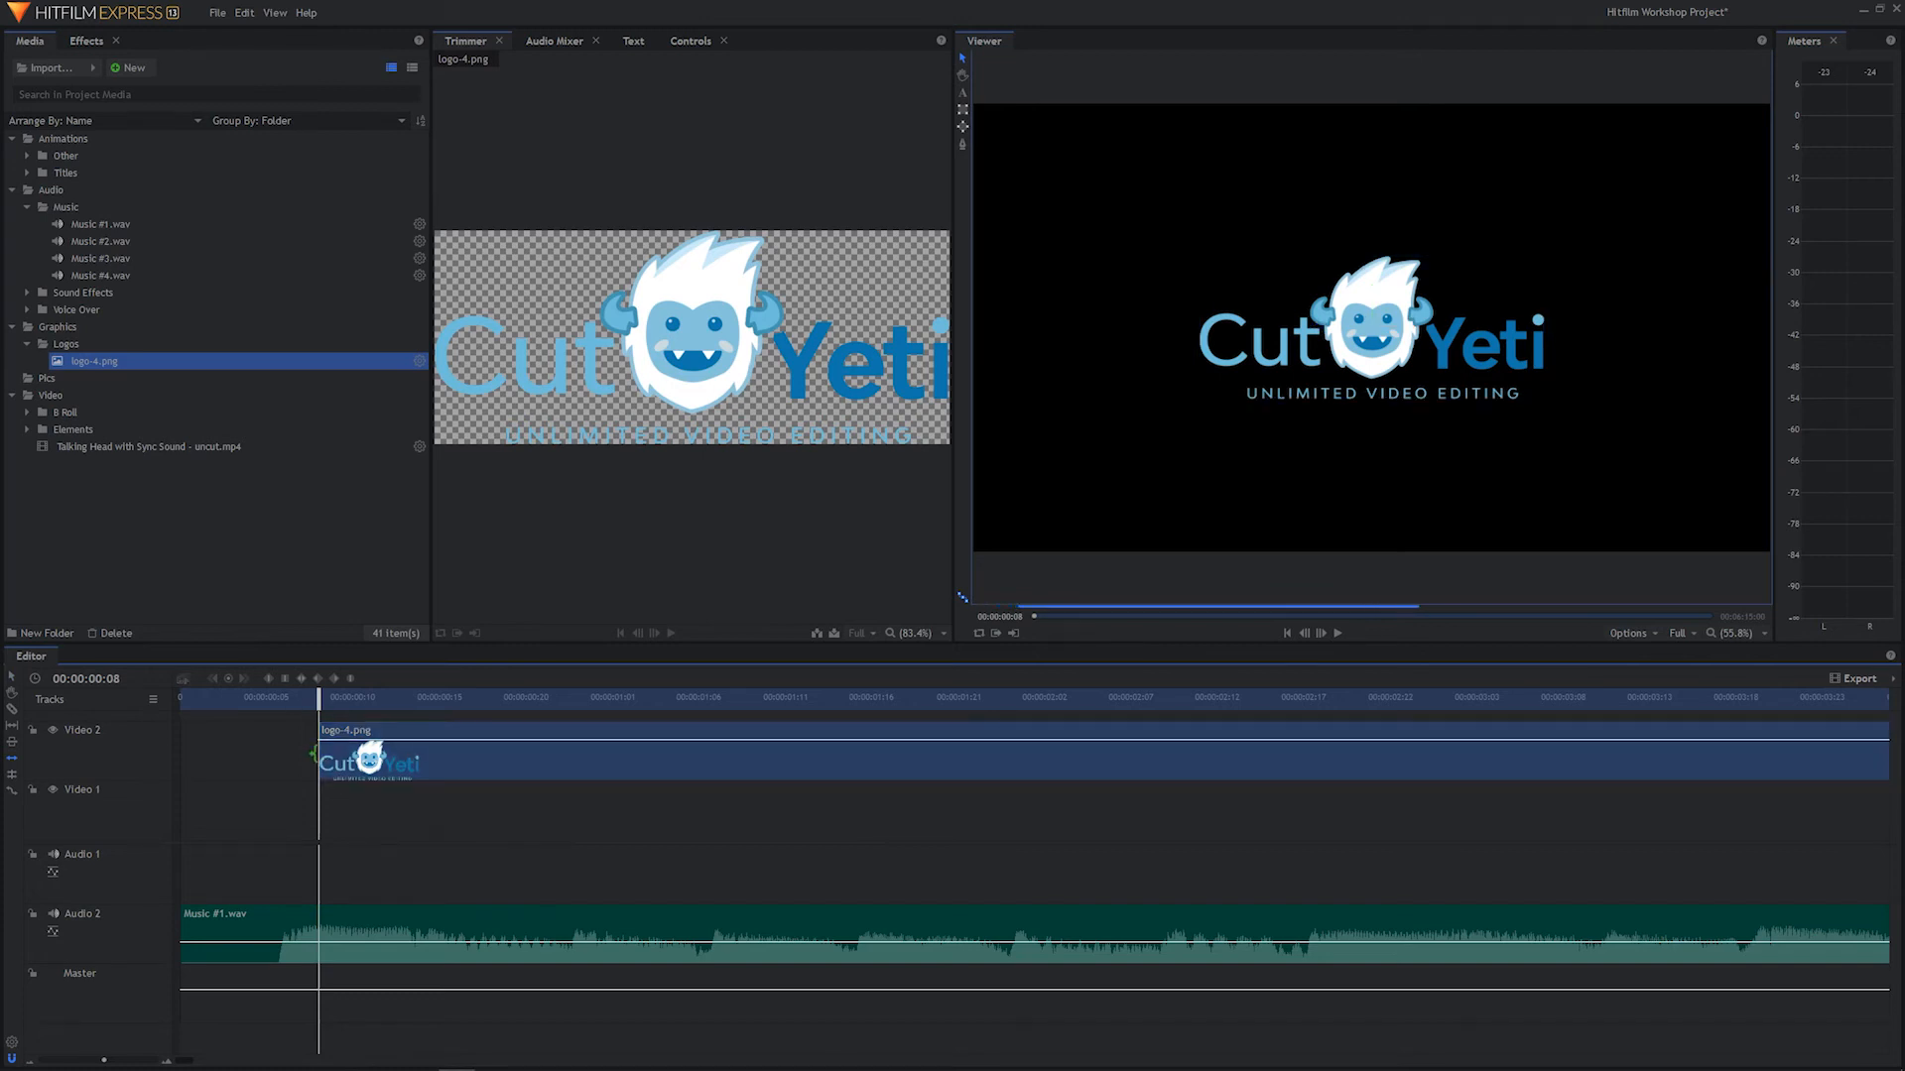
left_click(363, 763)
left_click(441, 835)
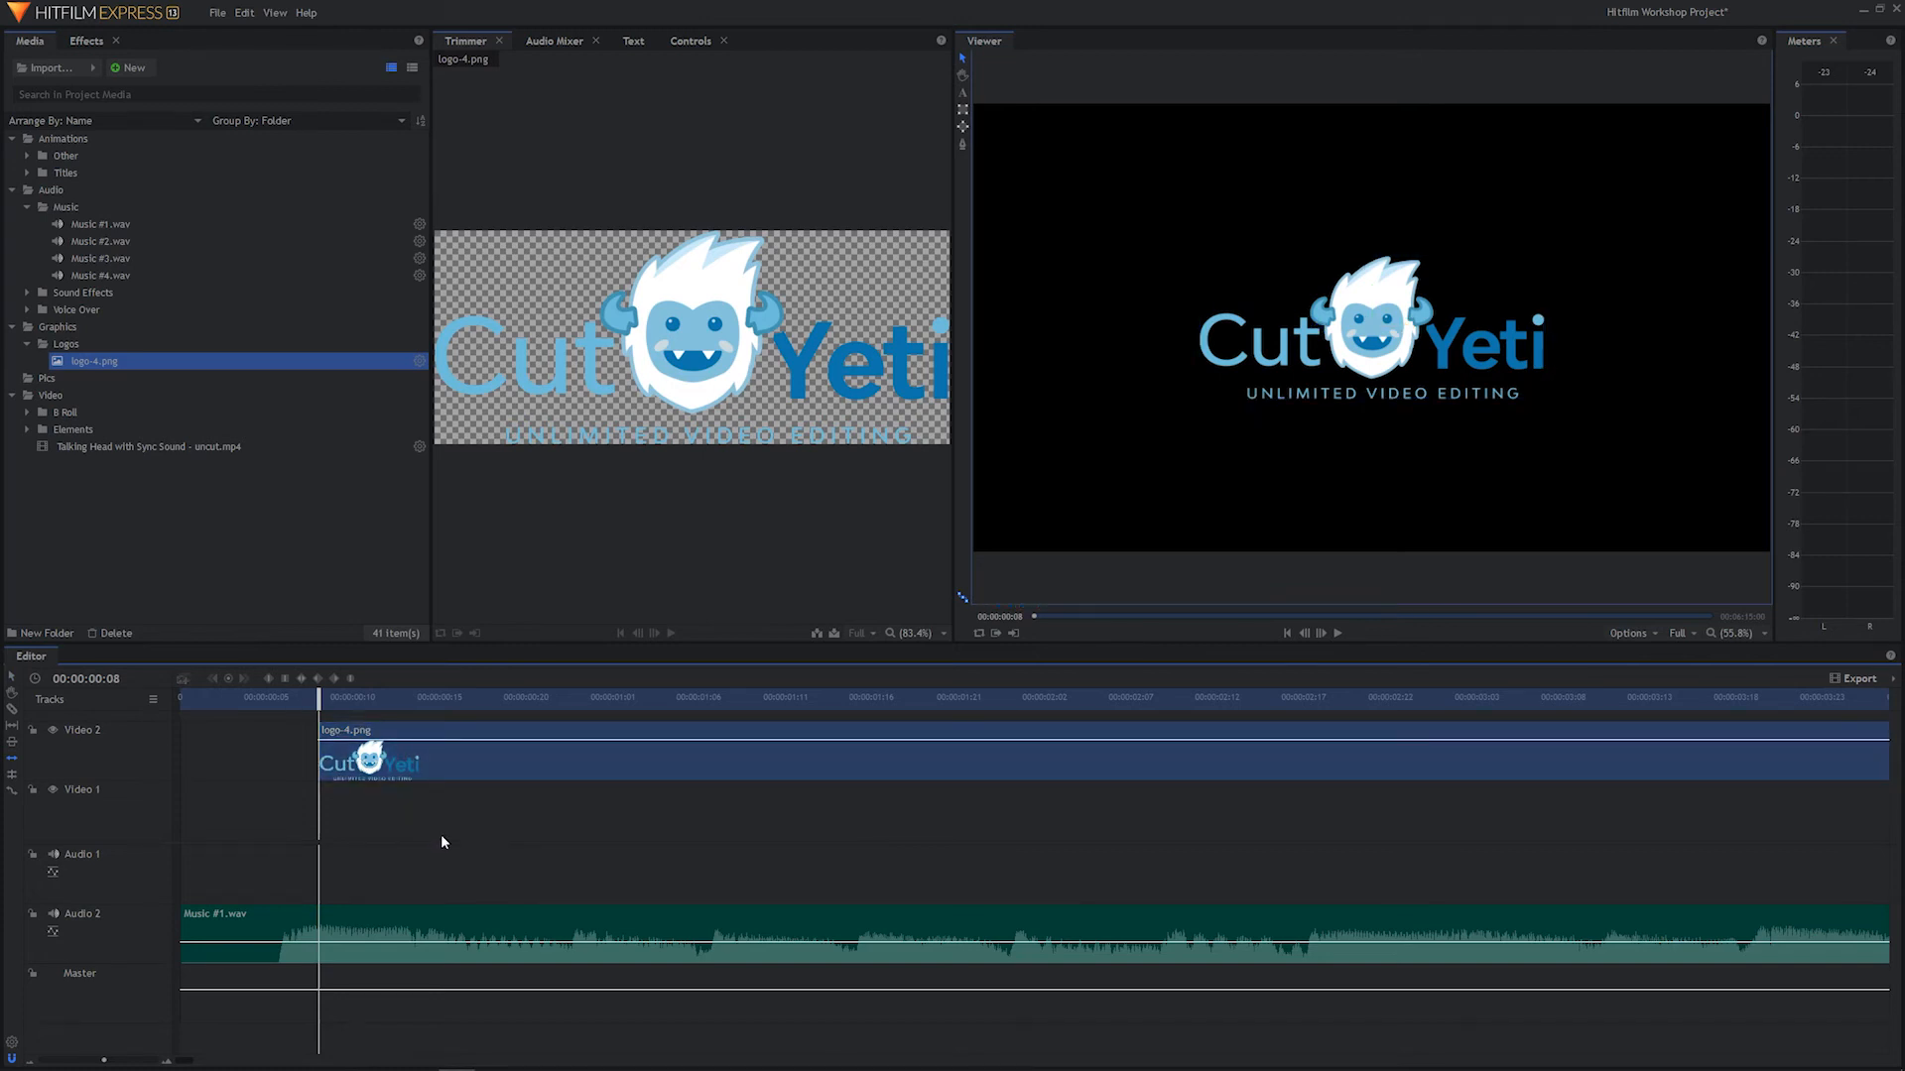
left_click(322, 767)
left_click(308, 759)
left_click(331, 758)
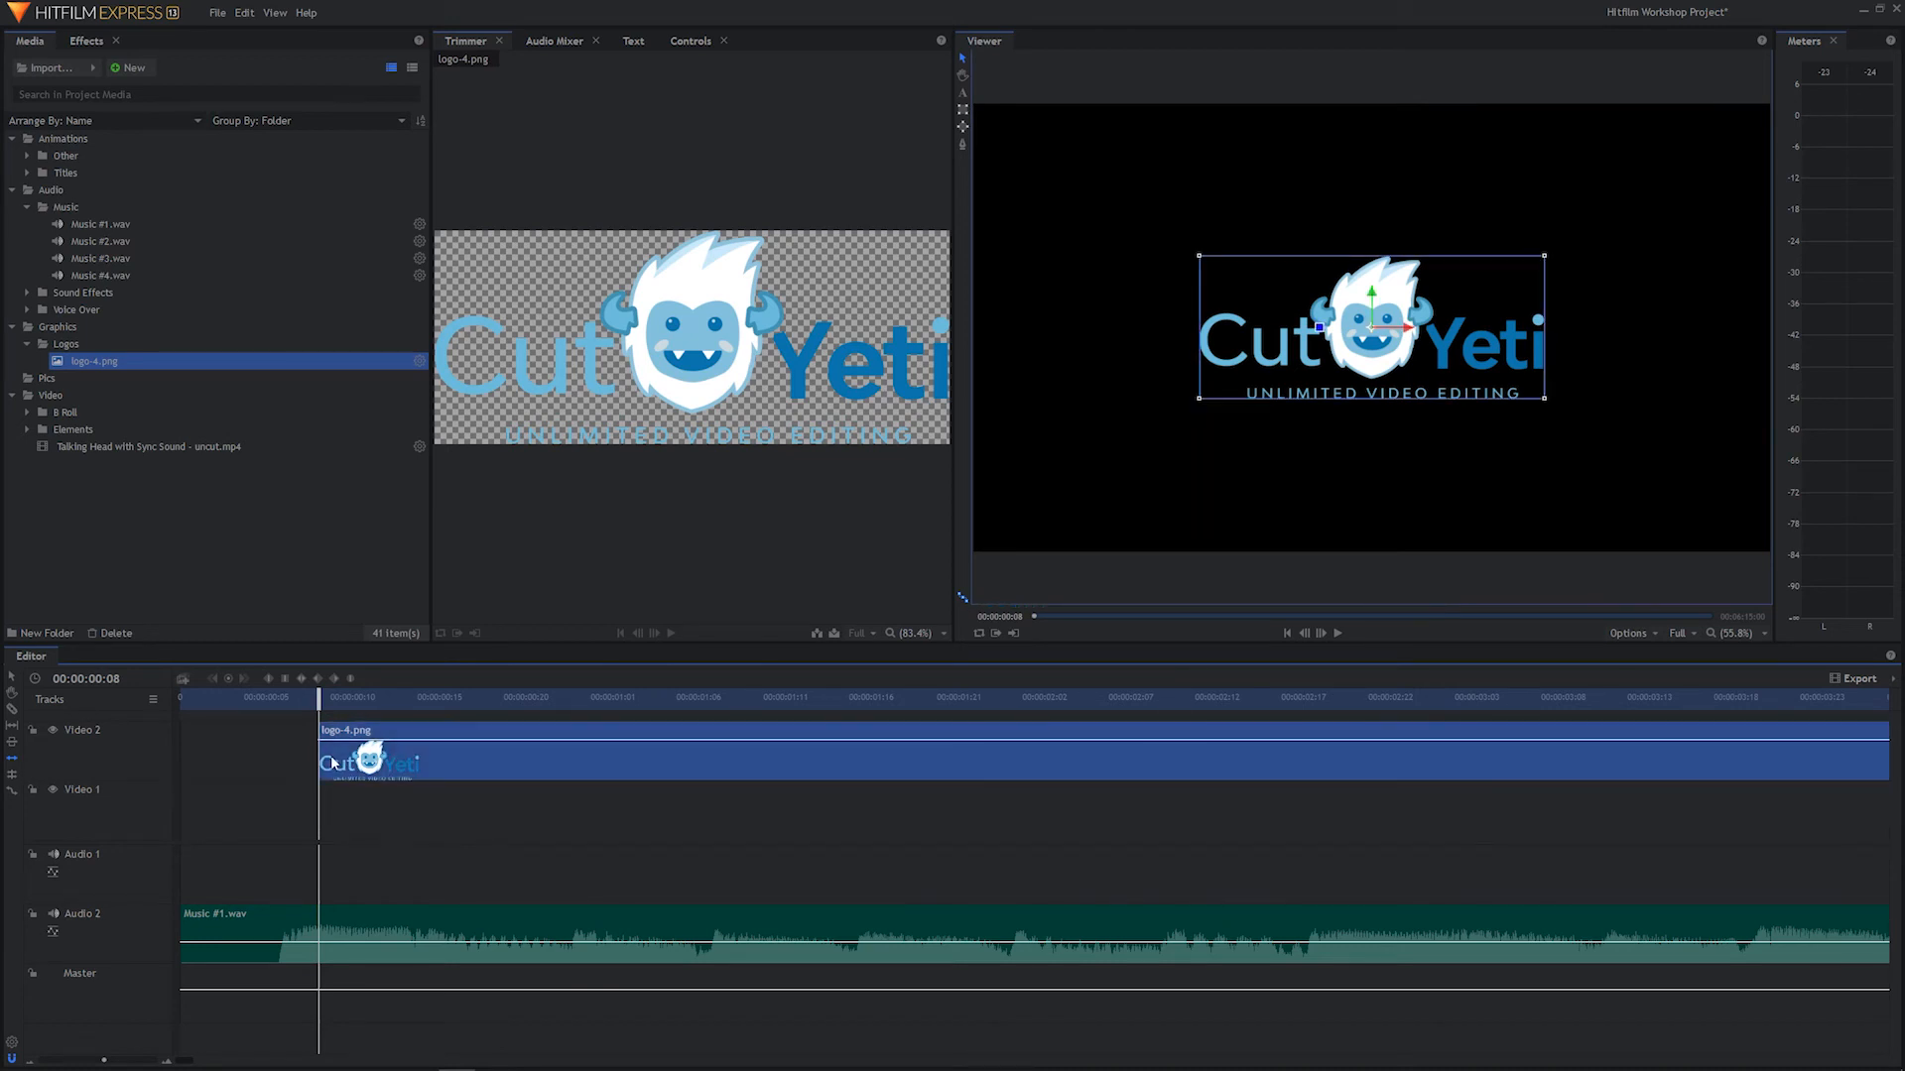
right_click(333, 762)
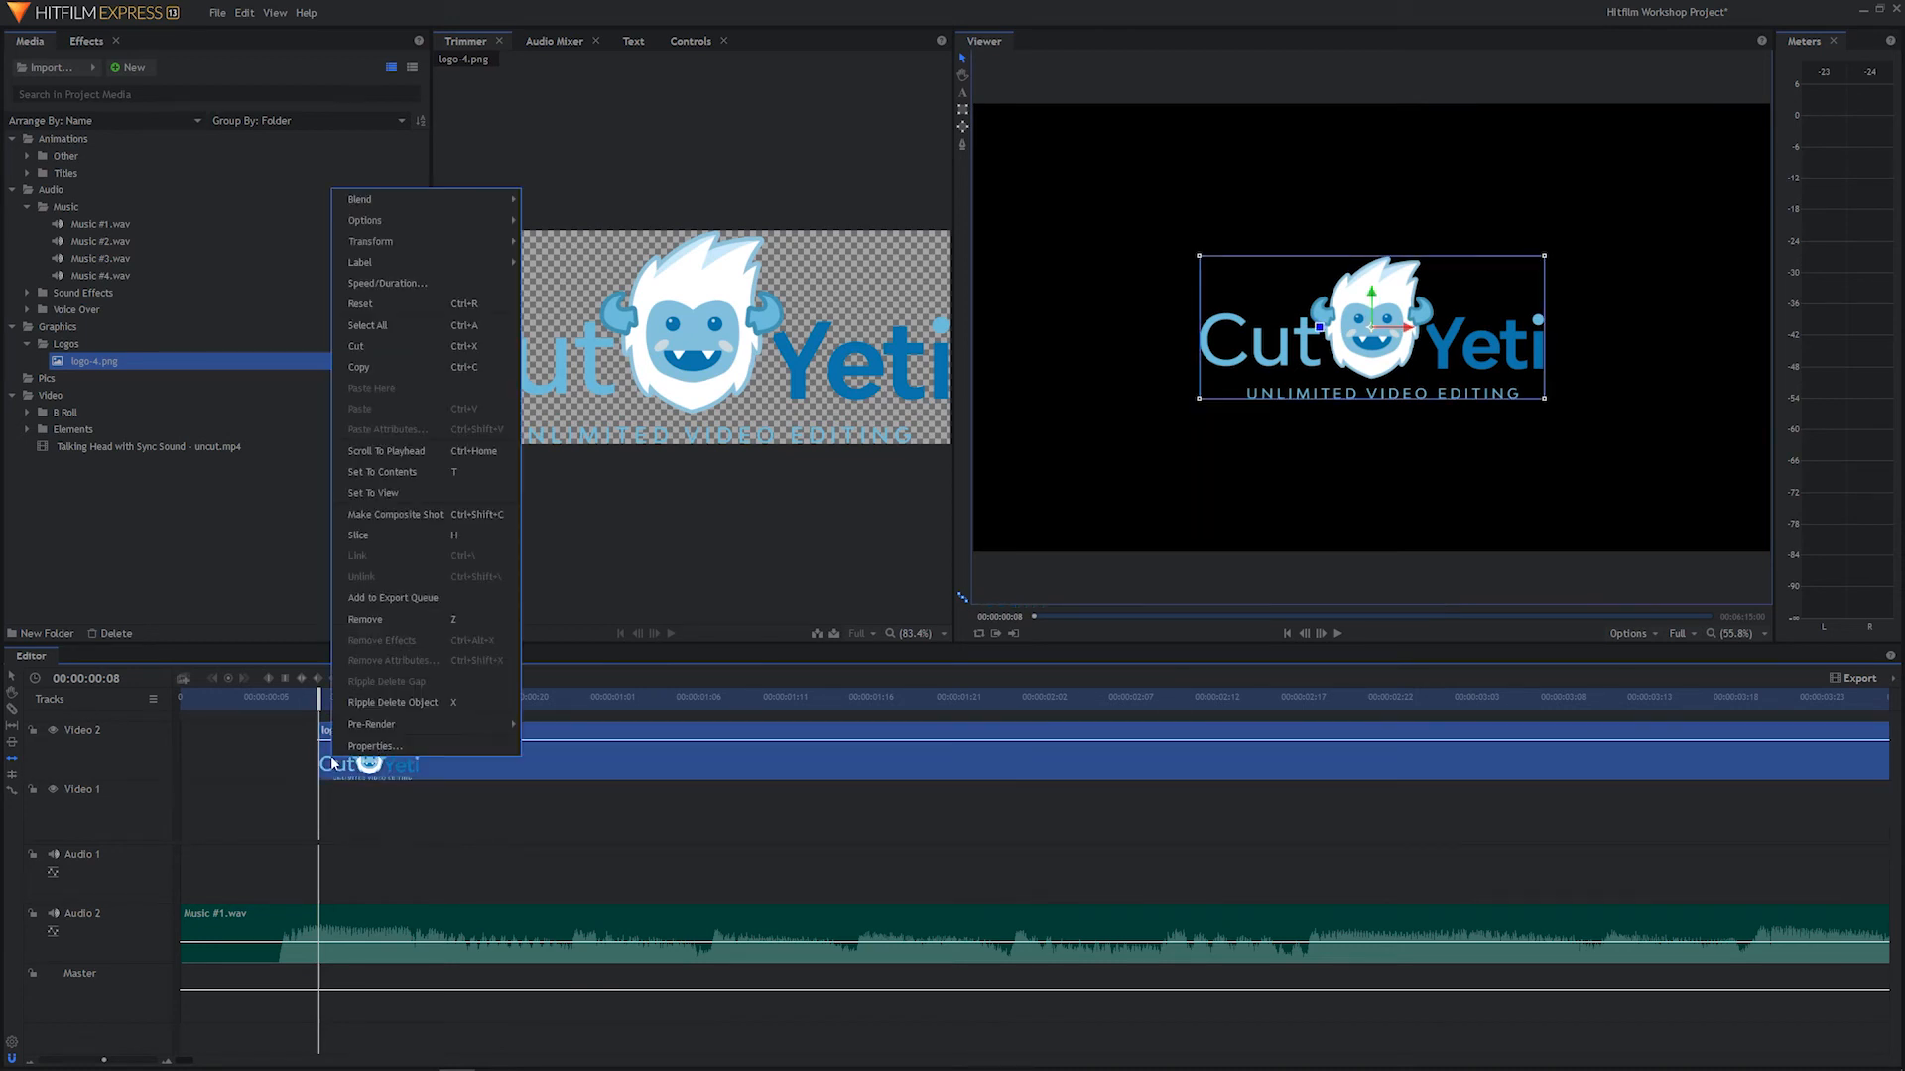
left_click(379, 839)
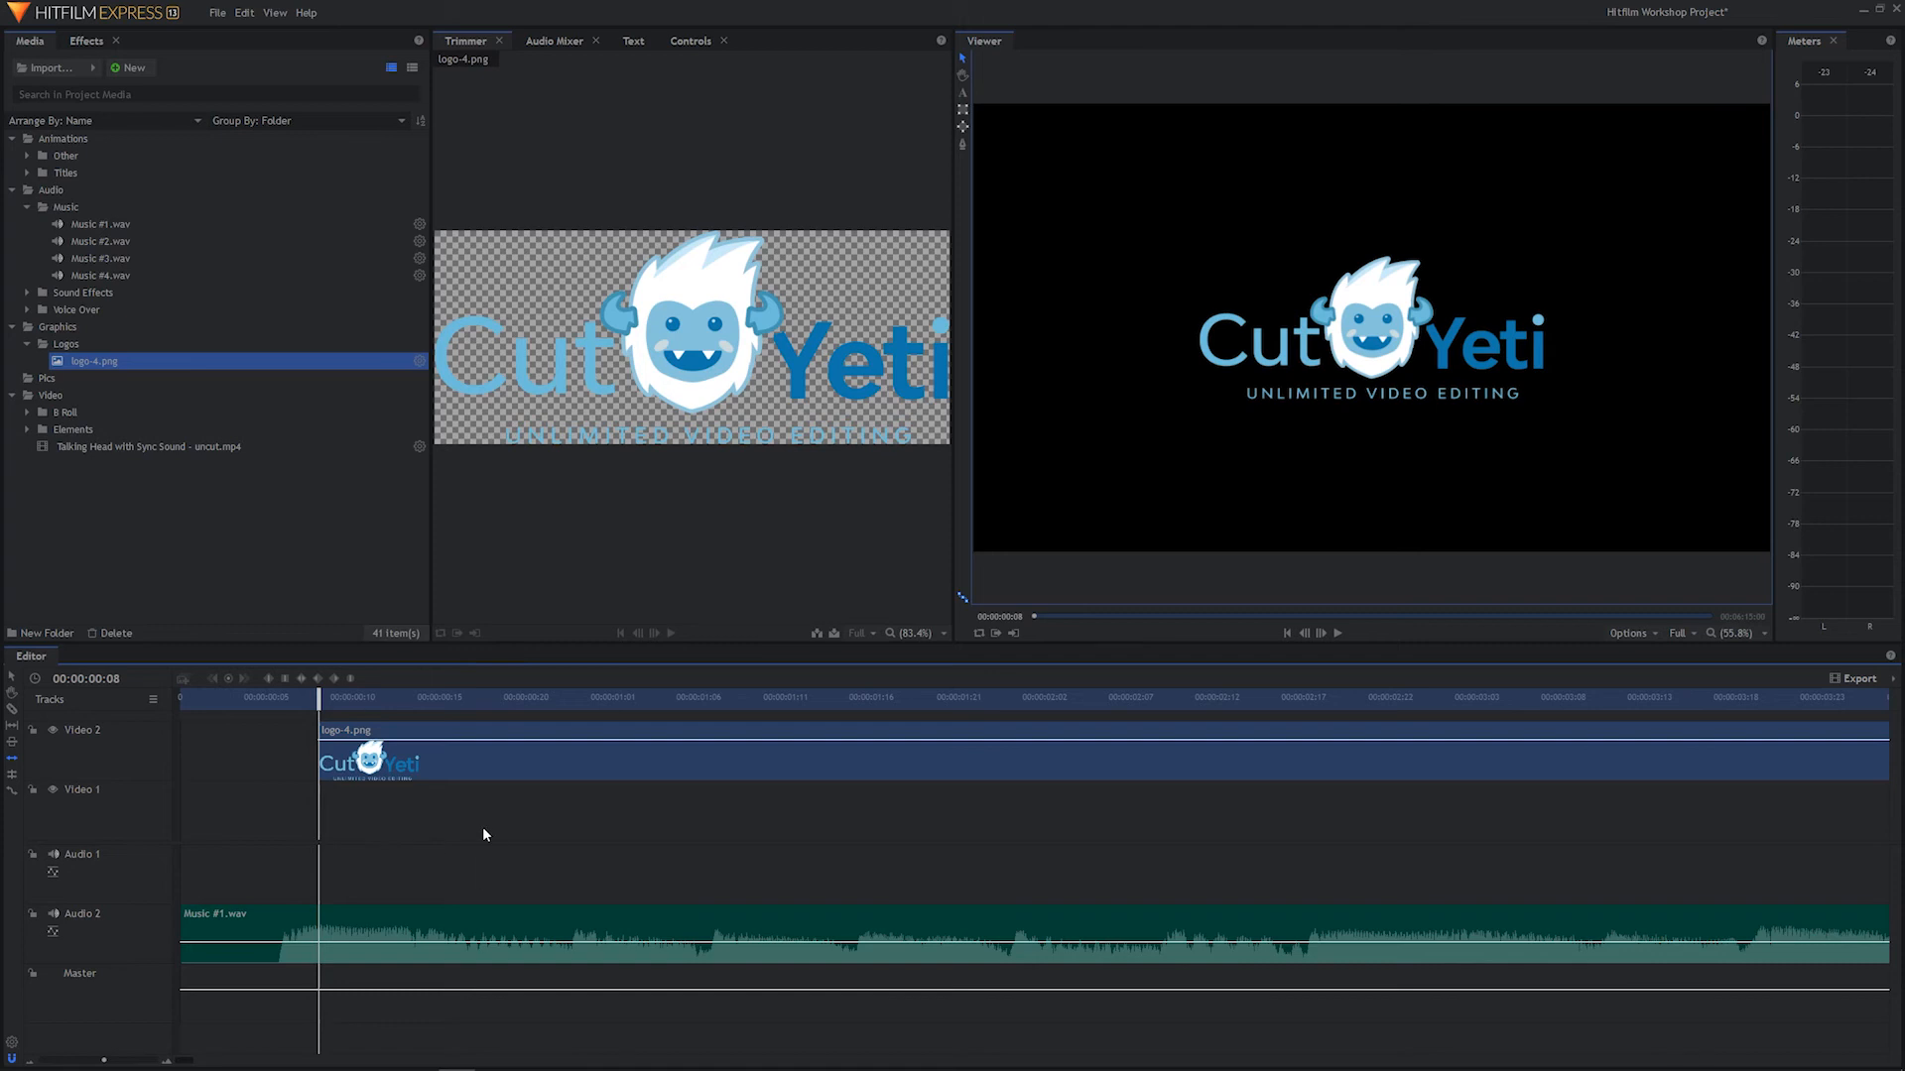
Apply the Cross Dissolve video transition to the start of the logo clip
left_click(87, 46)
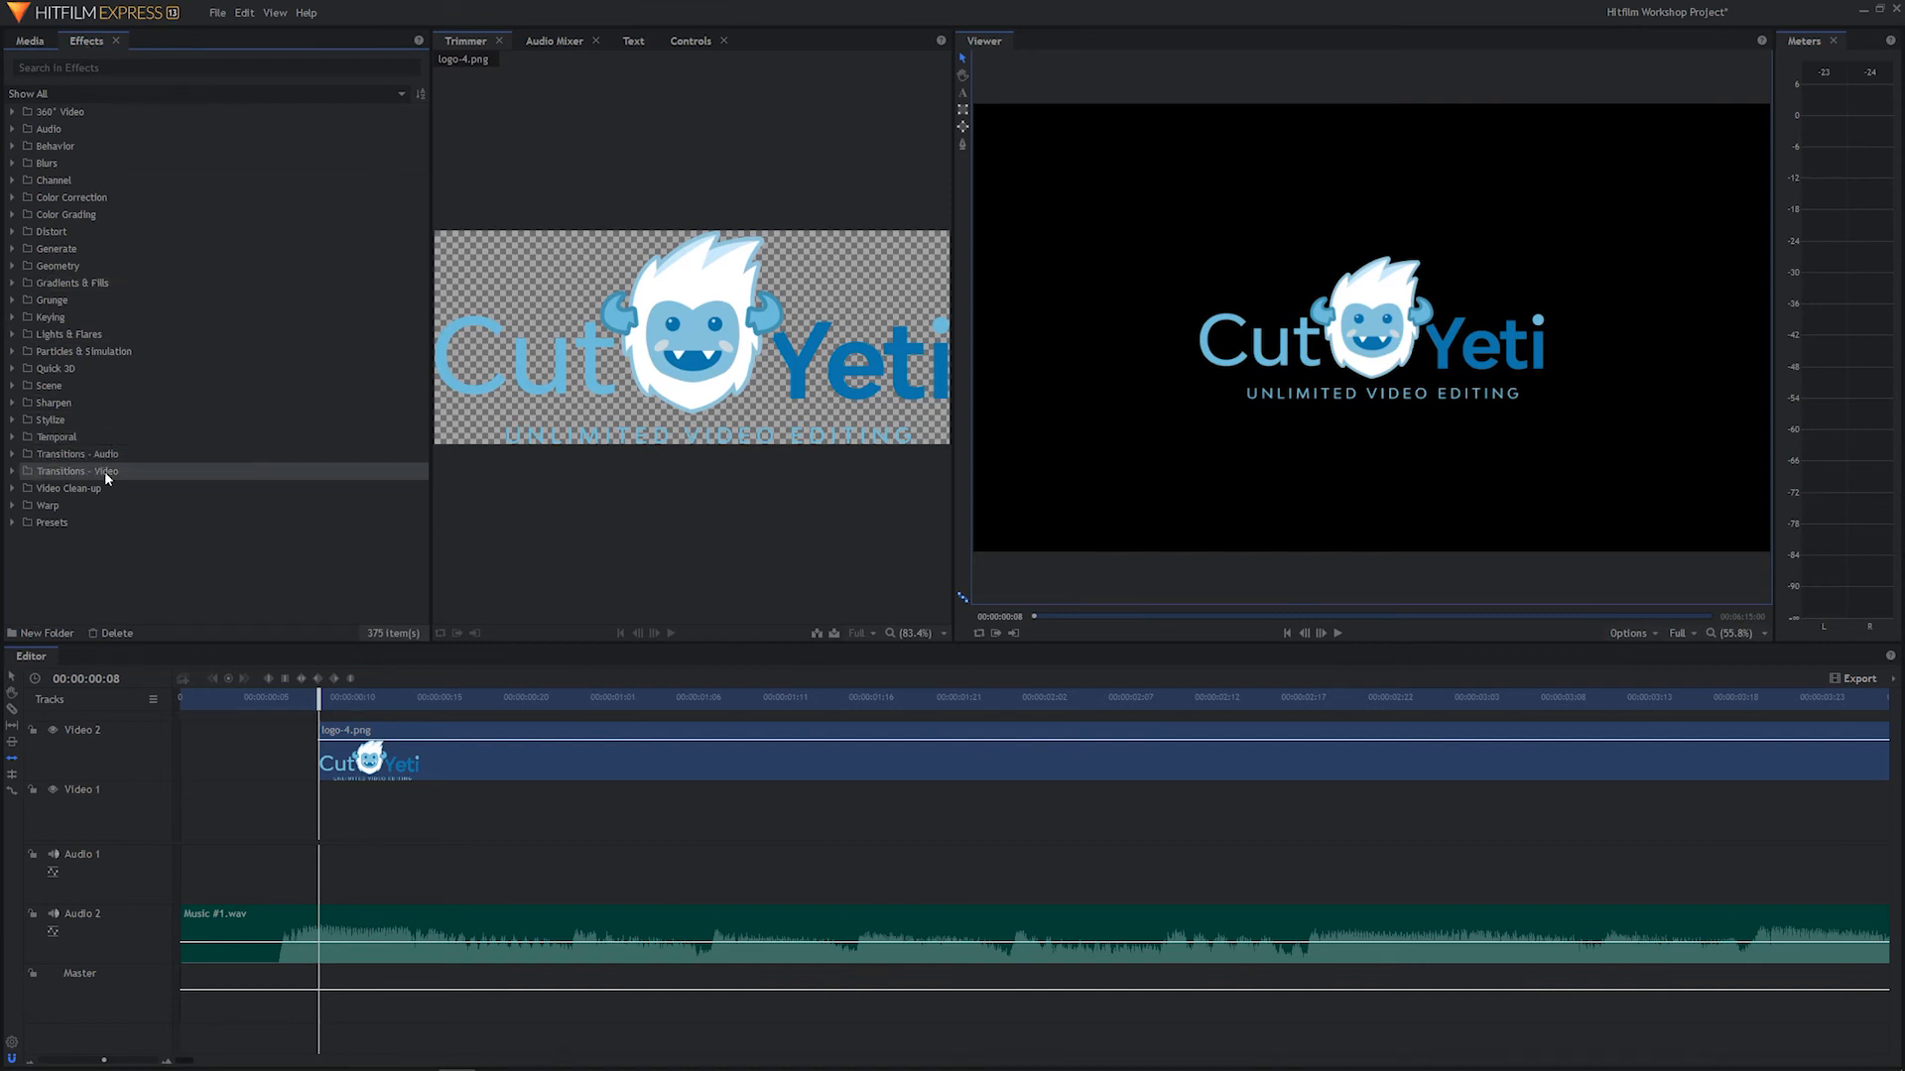
left_click(12, 472)
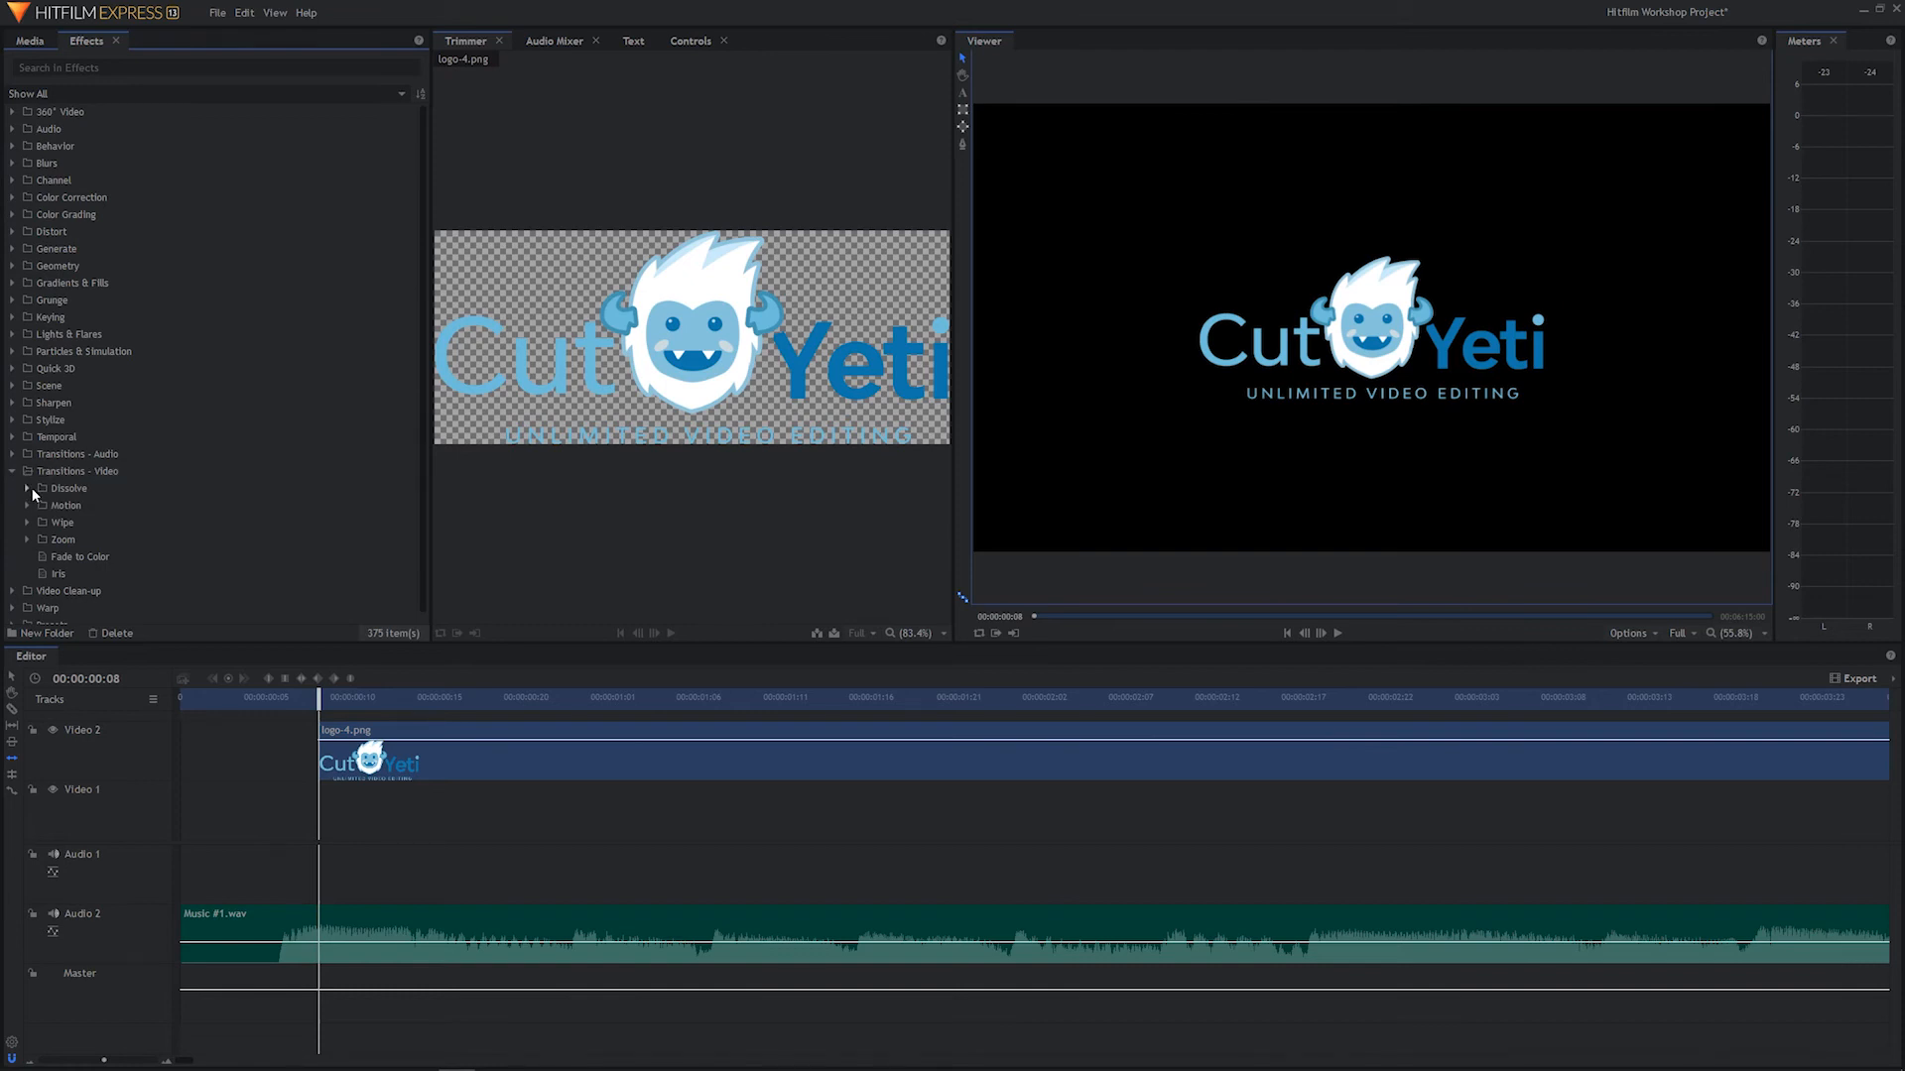
left_click(30, 488)
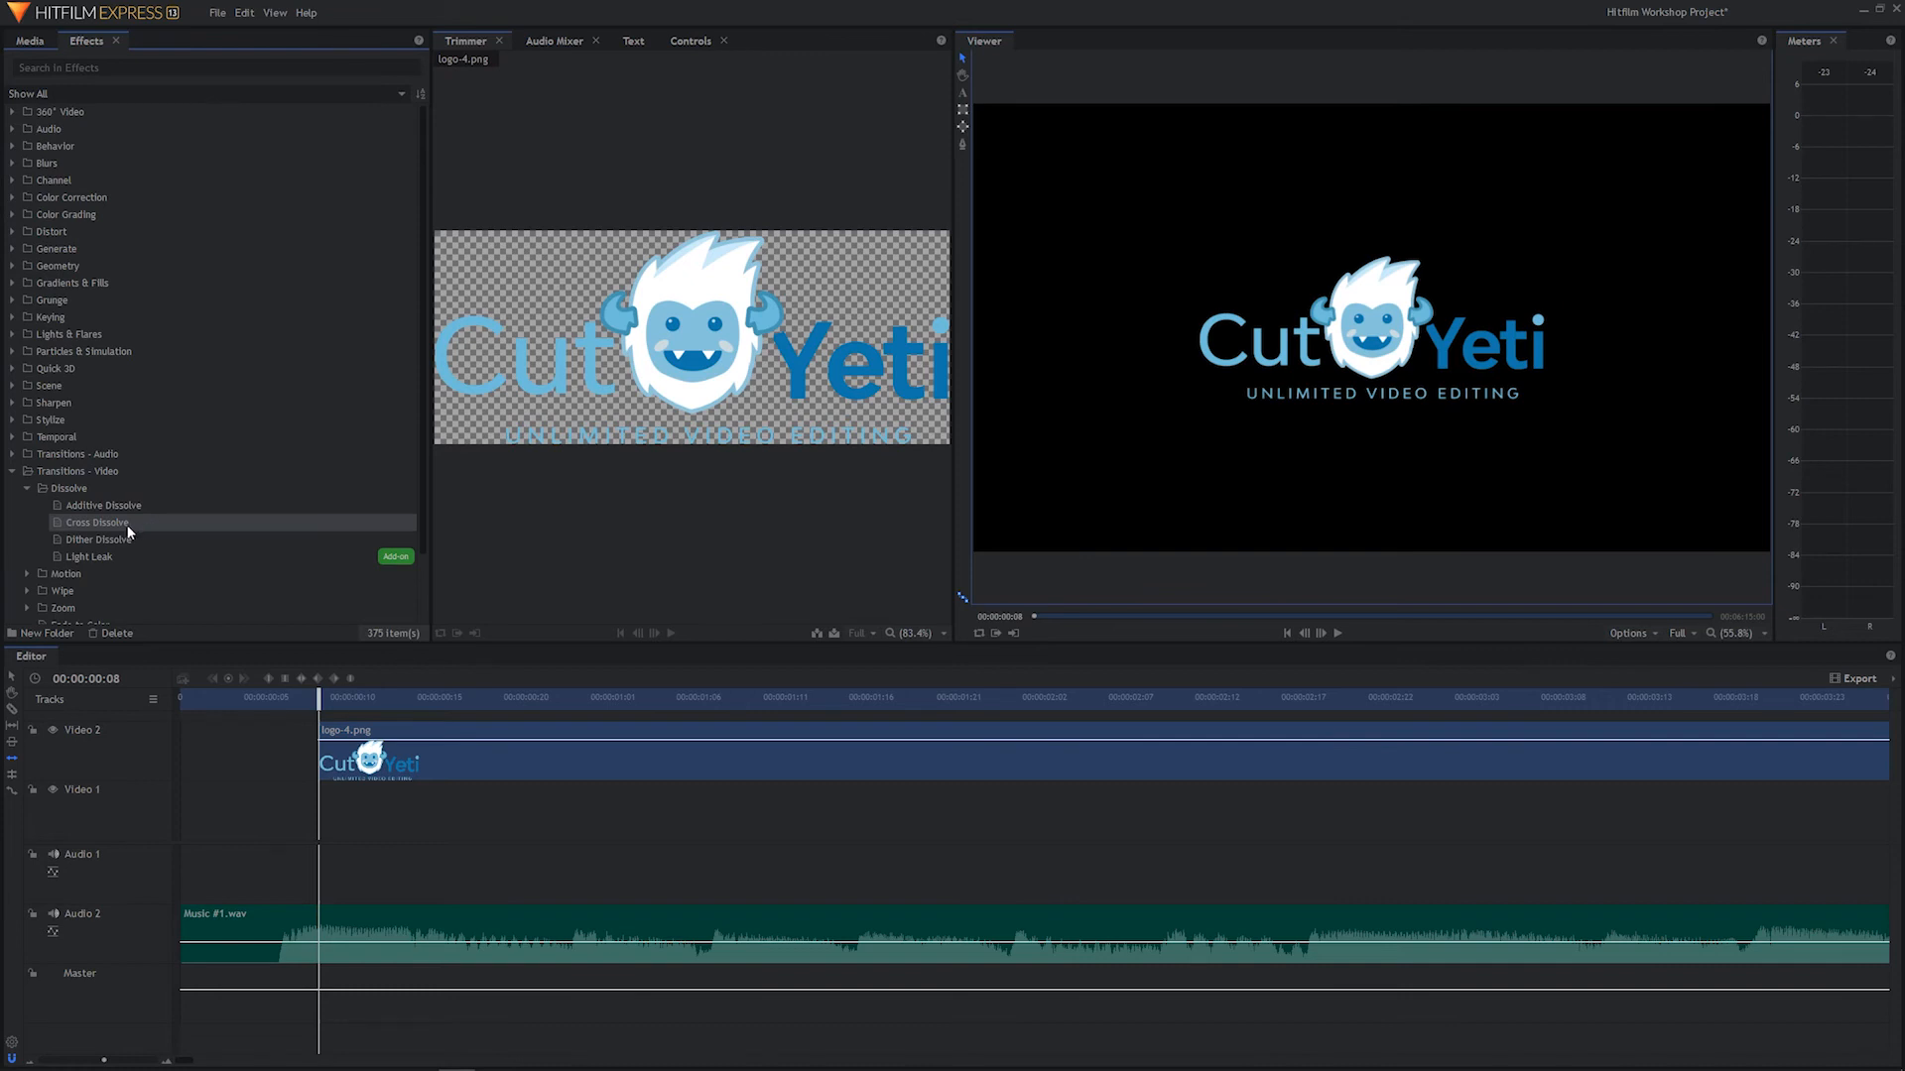
left_click_drag(51, 520, 328, 761)
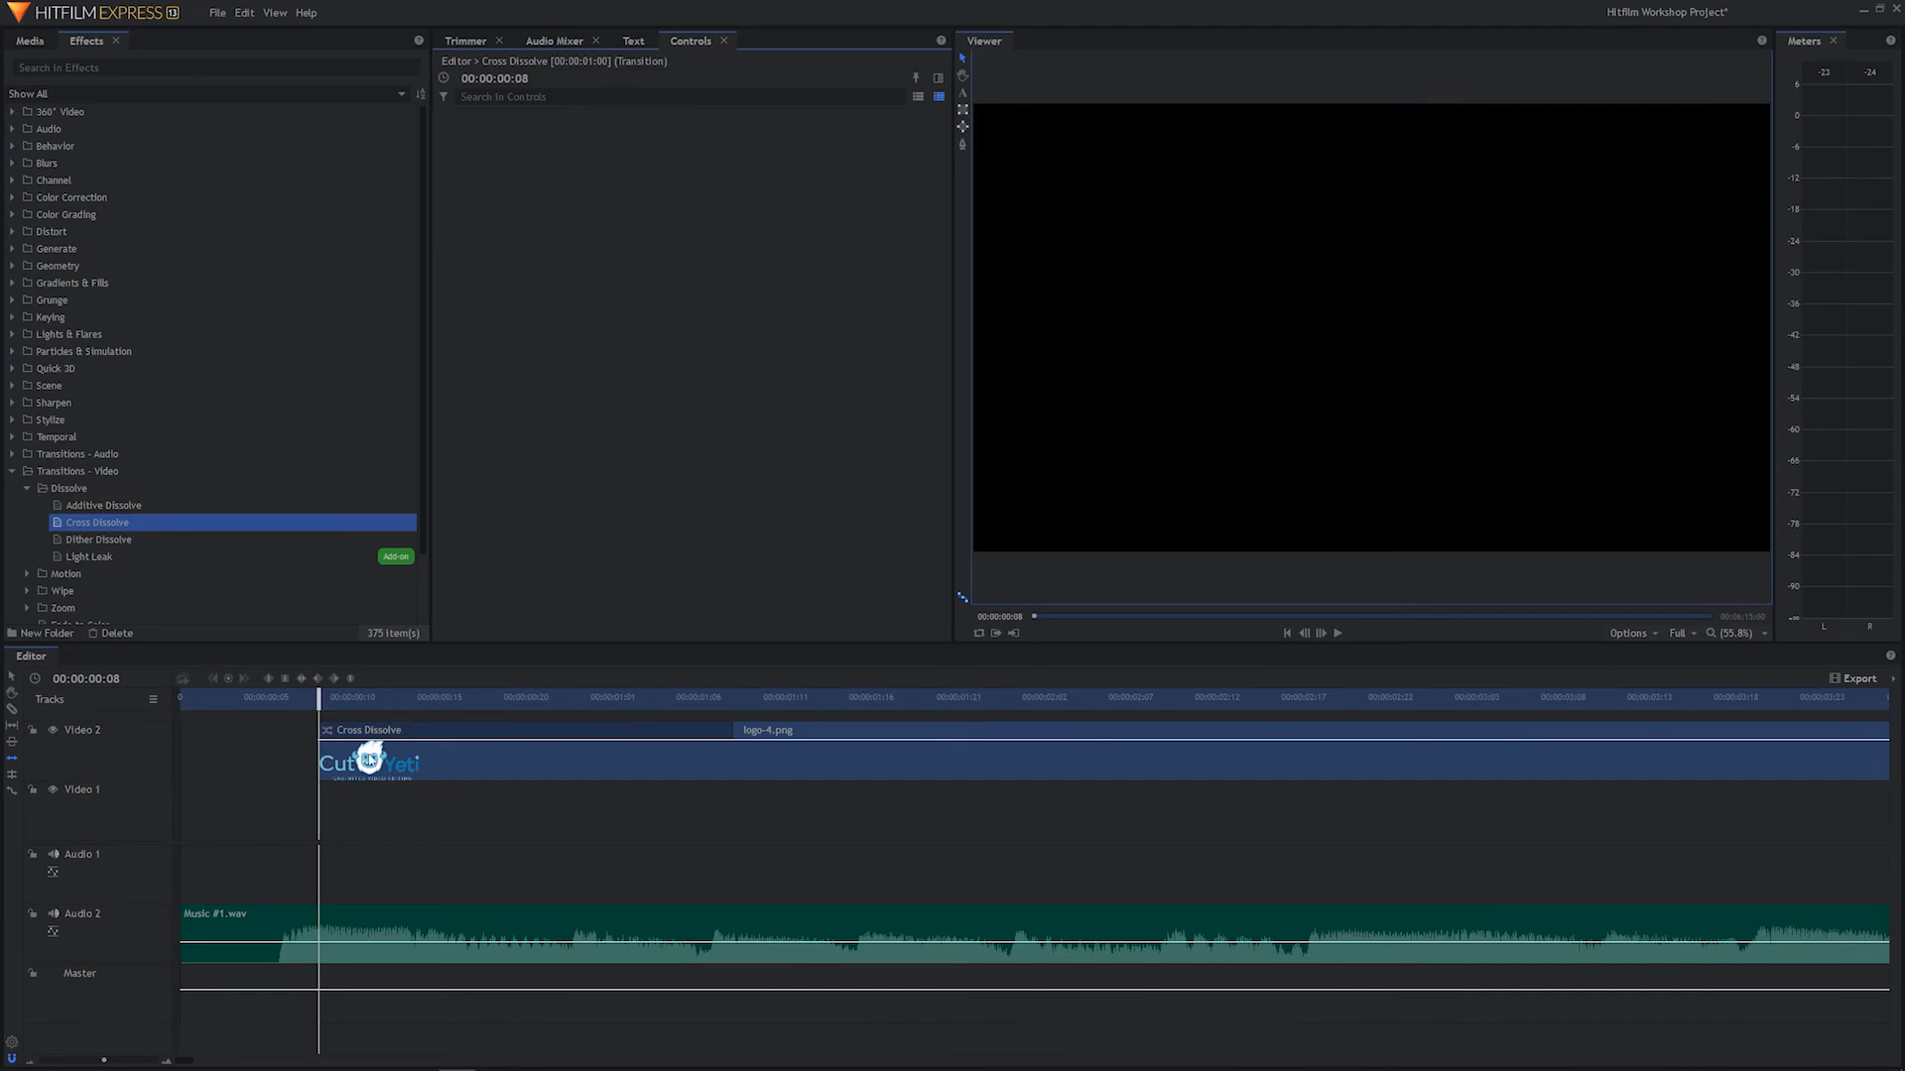
Play the opening from 00:00:00:00 several times to review the logo's dissolve-in with the music
left_click_drag(317, 695, 69, 710)
key("space")
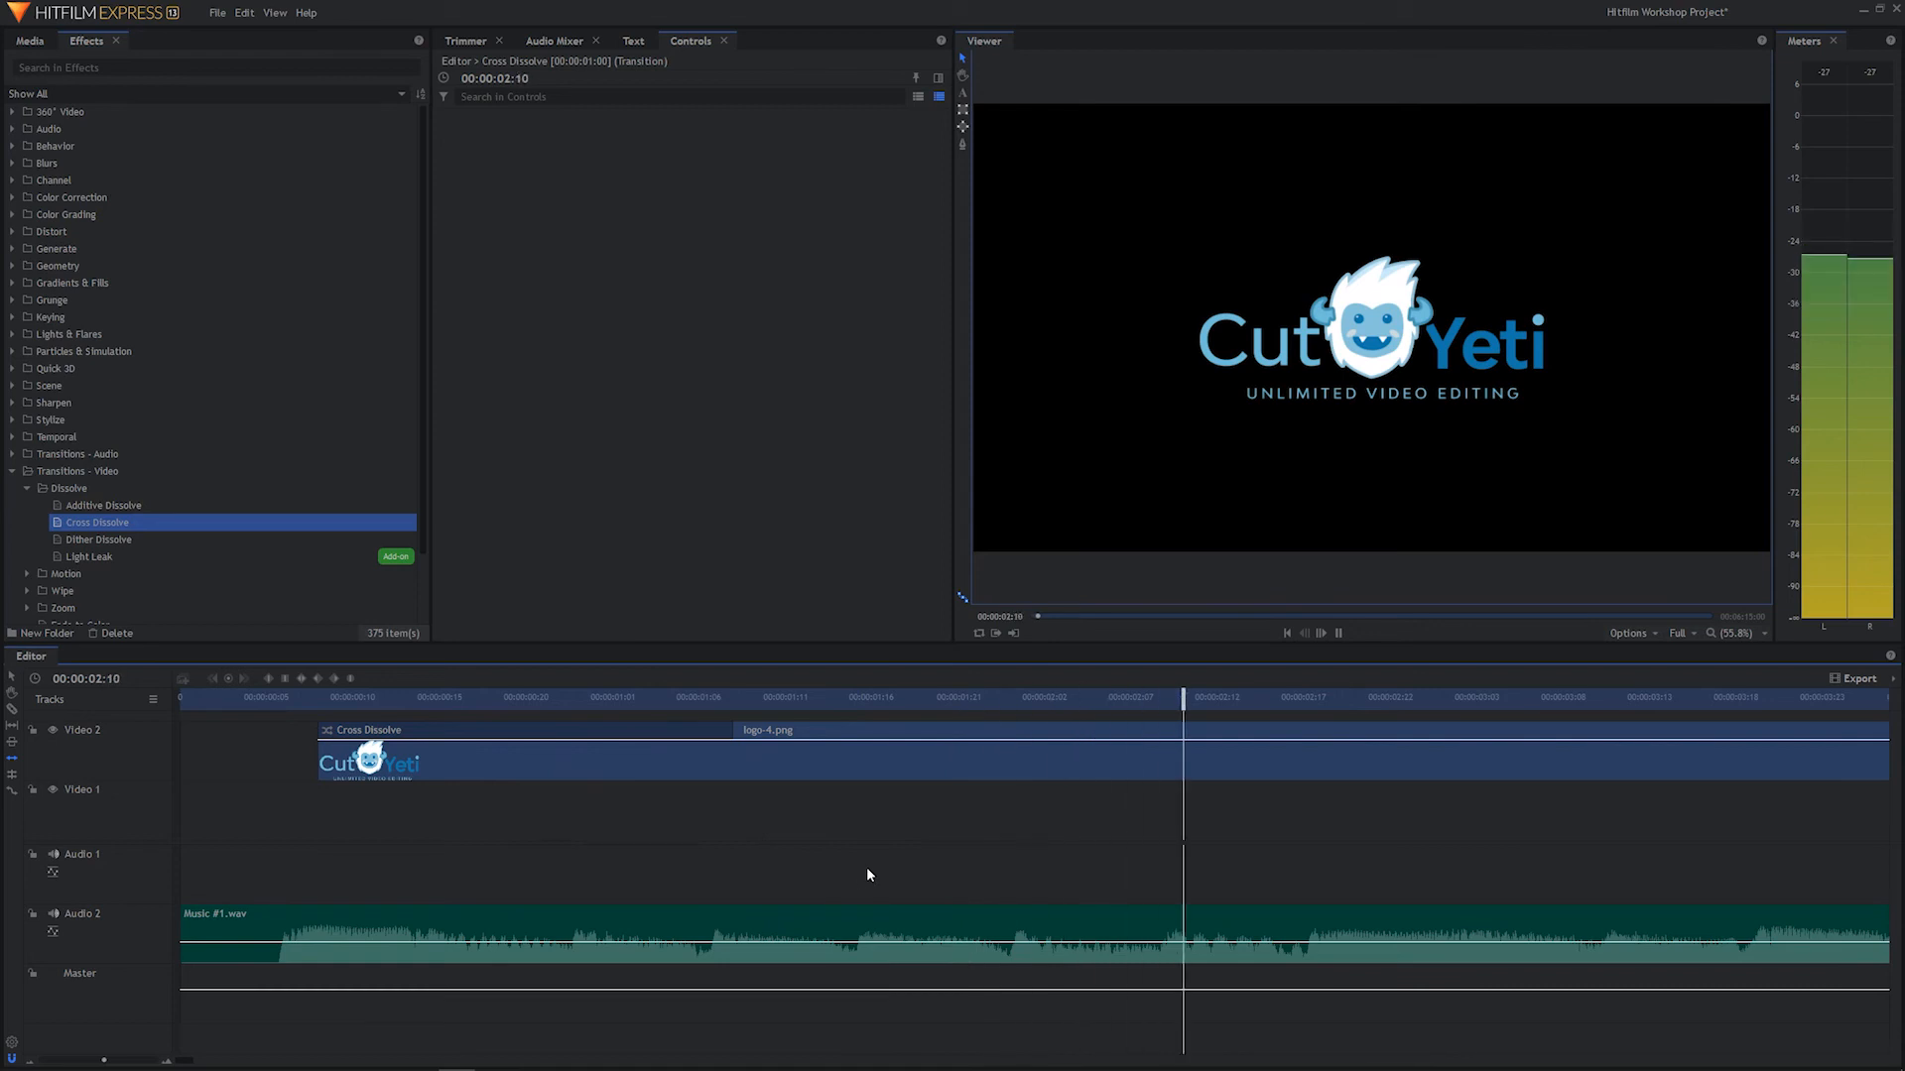
key("space")
left_click_drag(495, 701, 183, 699)
key("space")
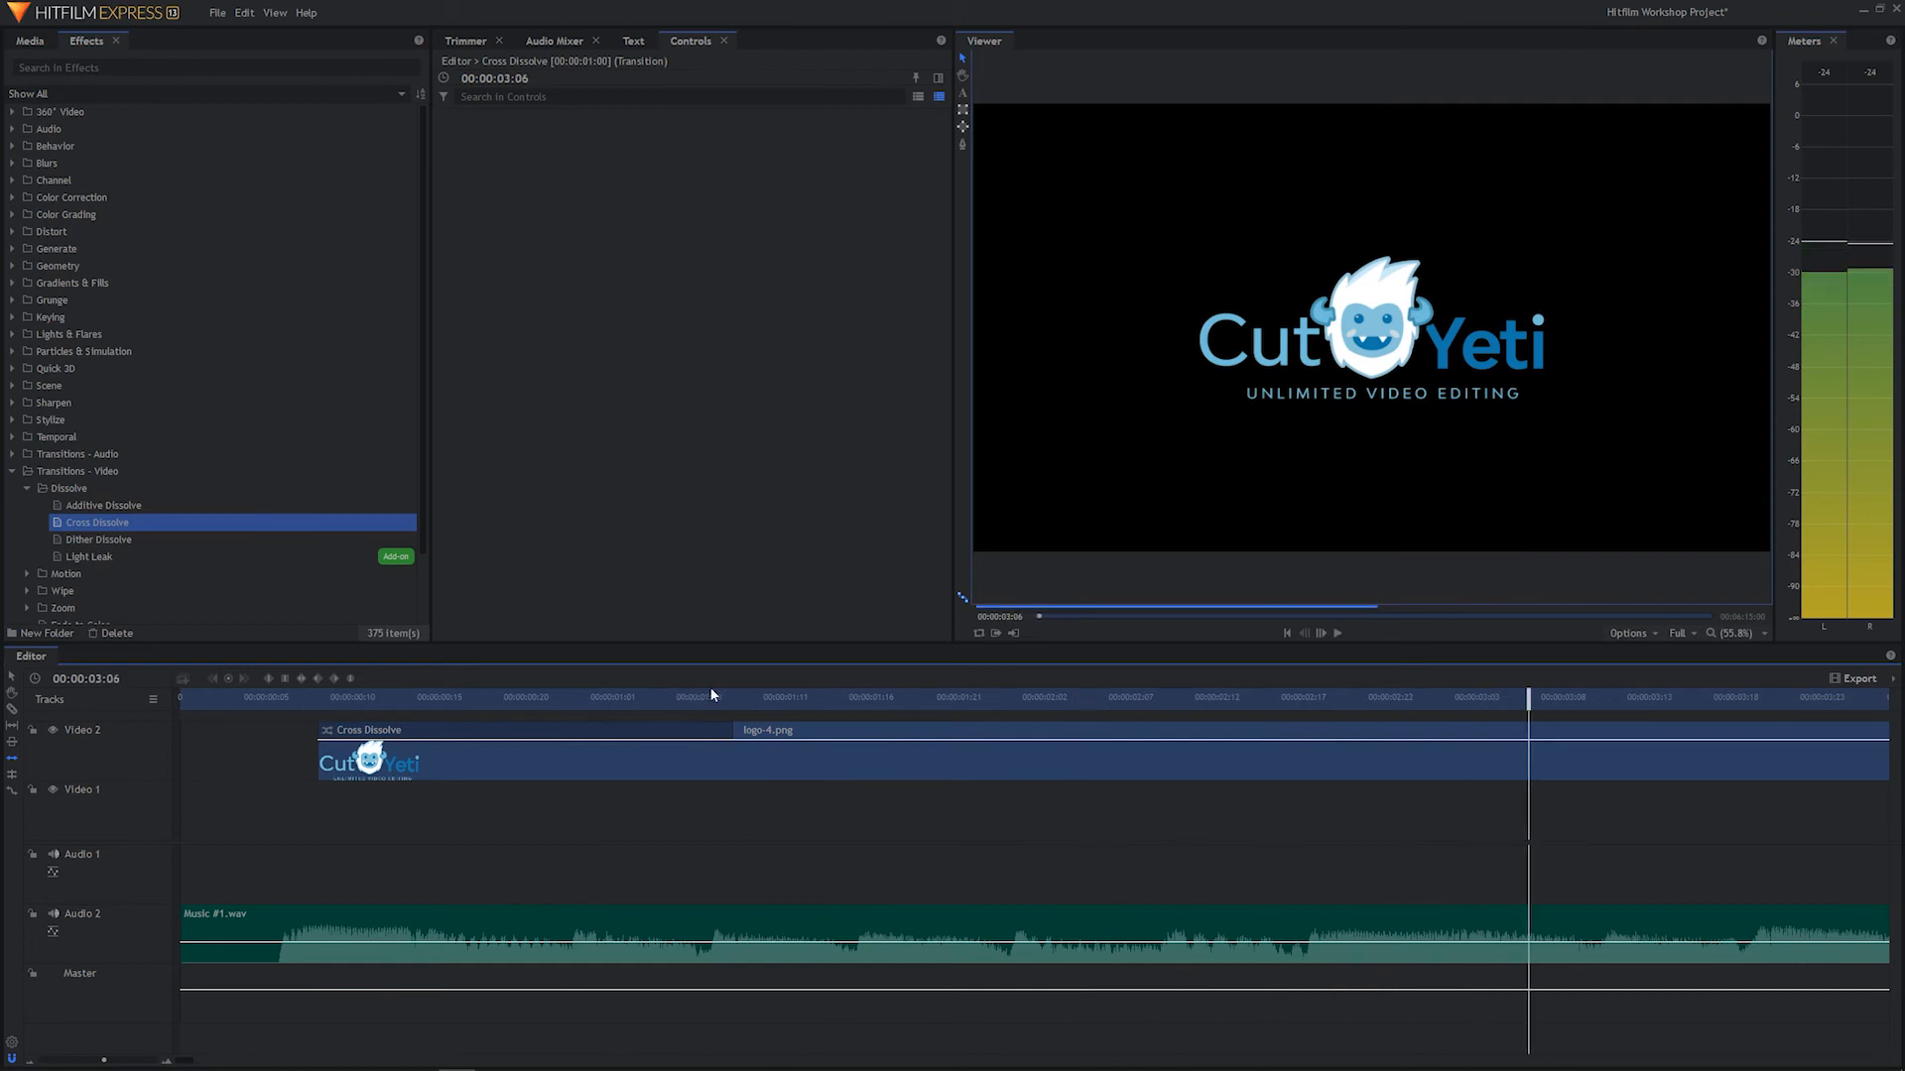
left_click_drag(710, 695, 182, 699)
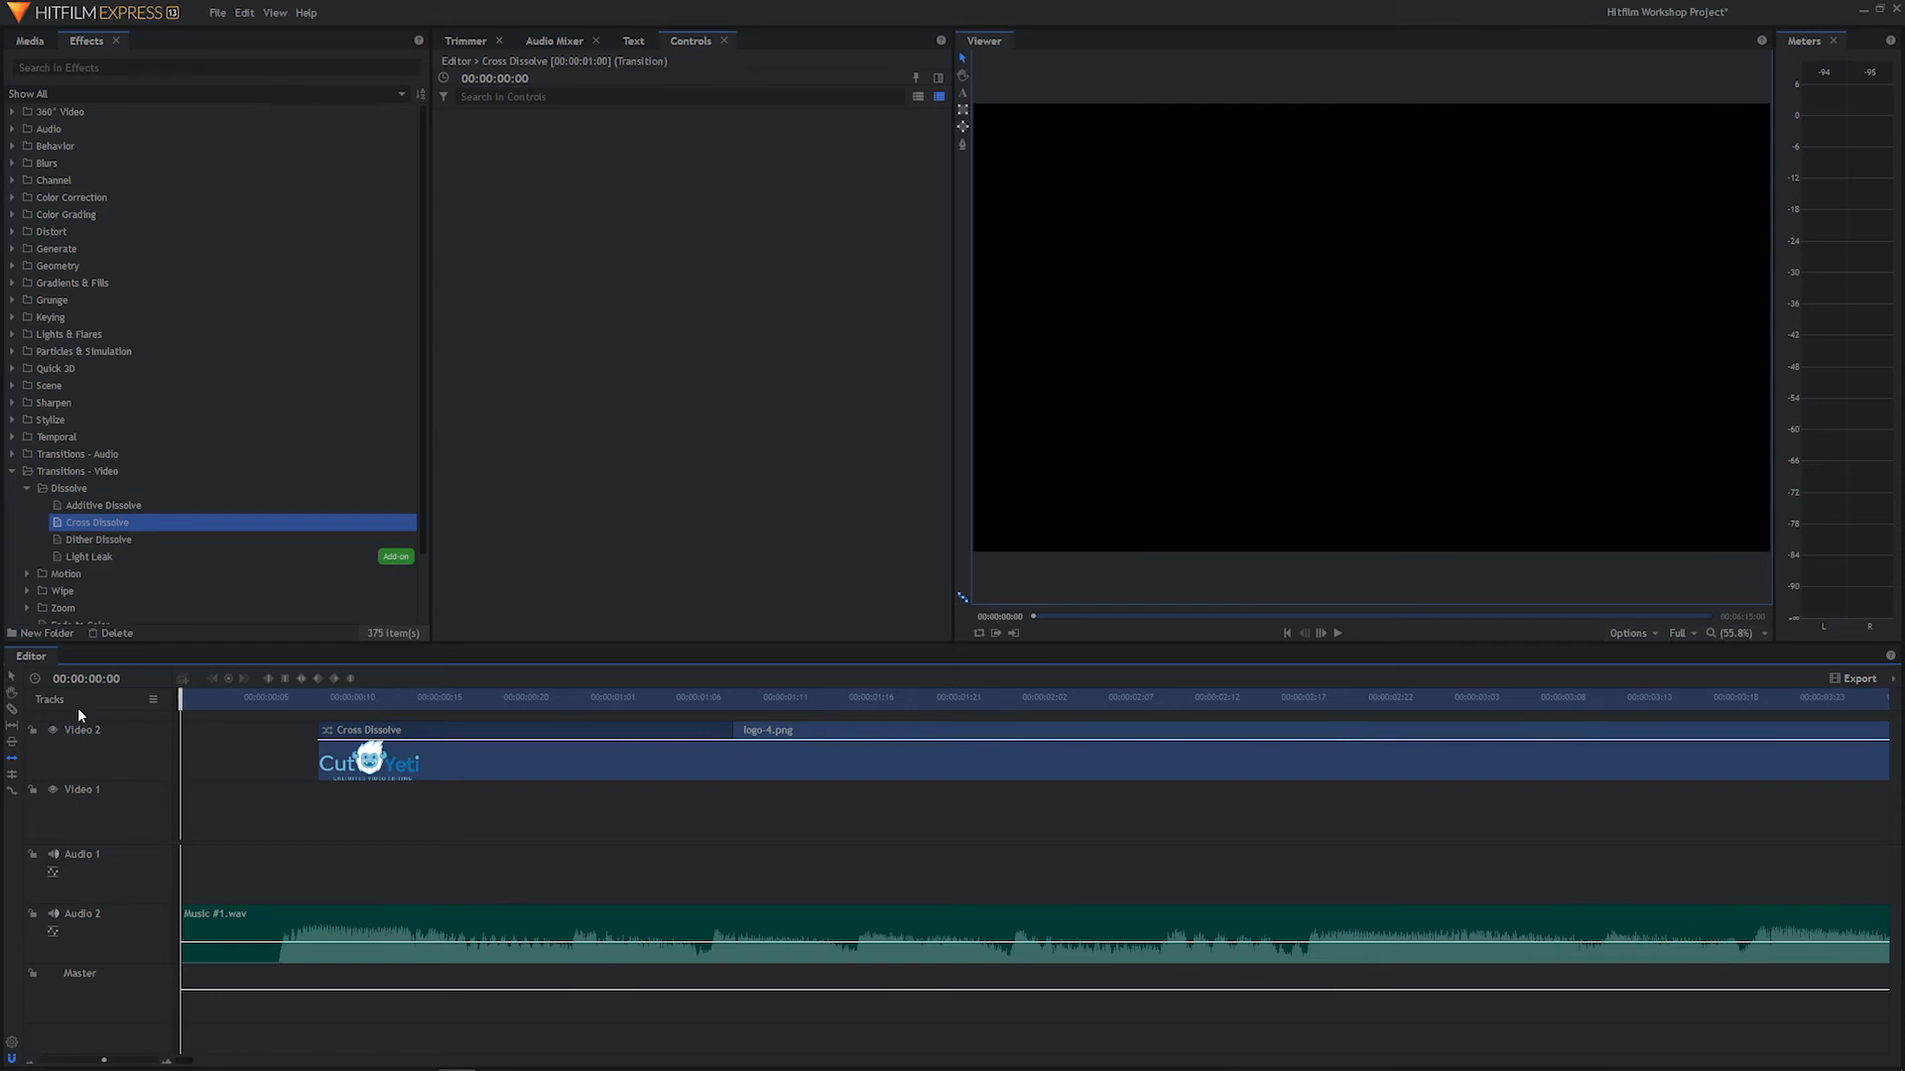
key("space")
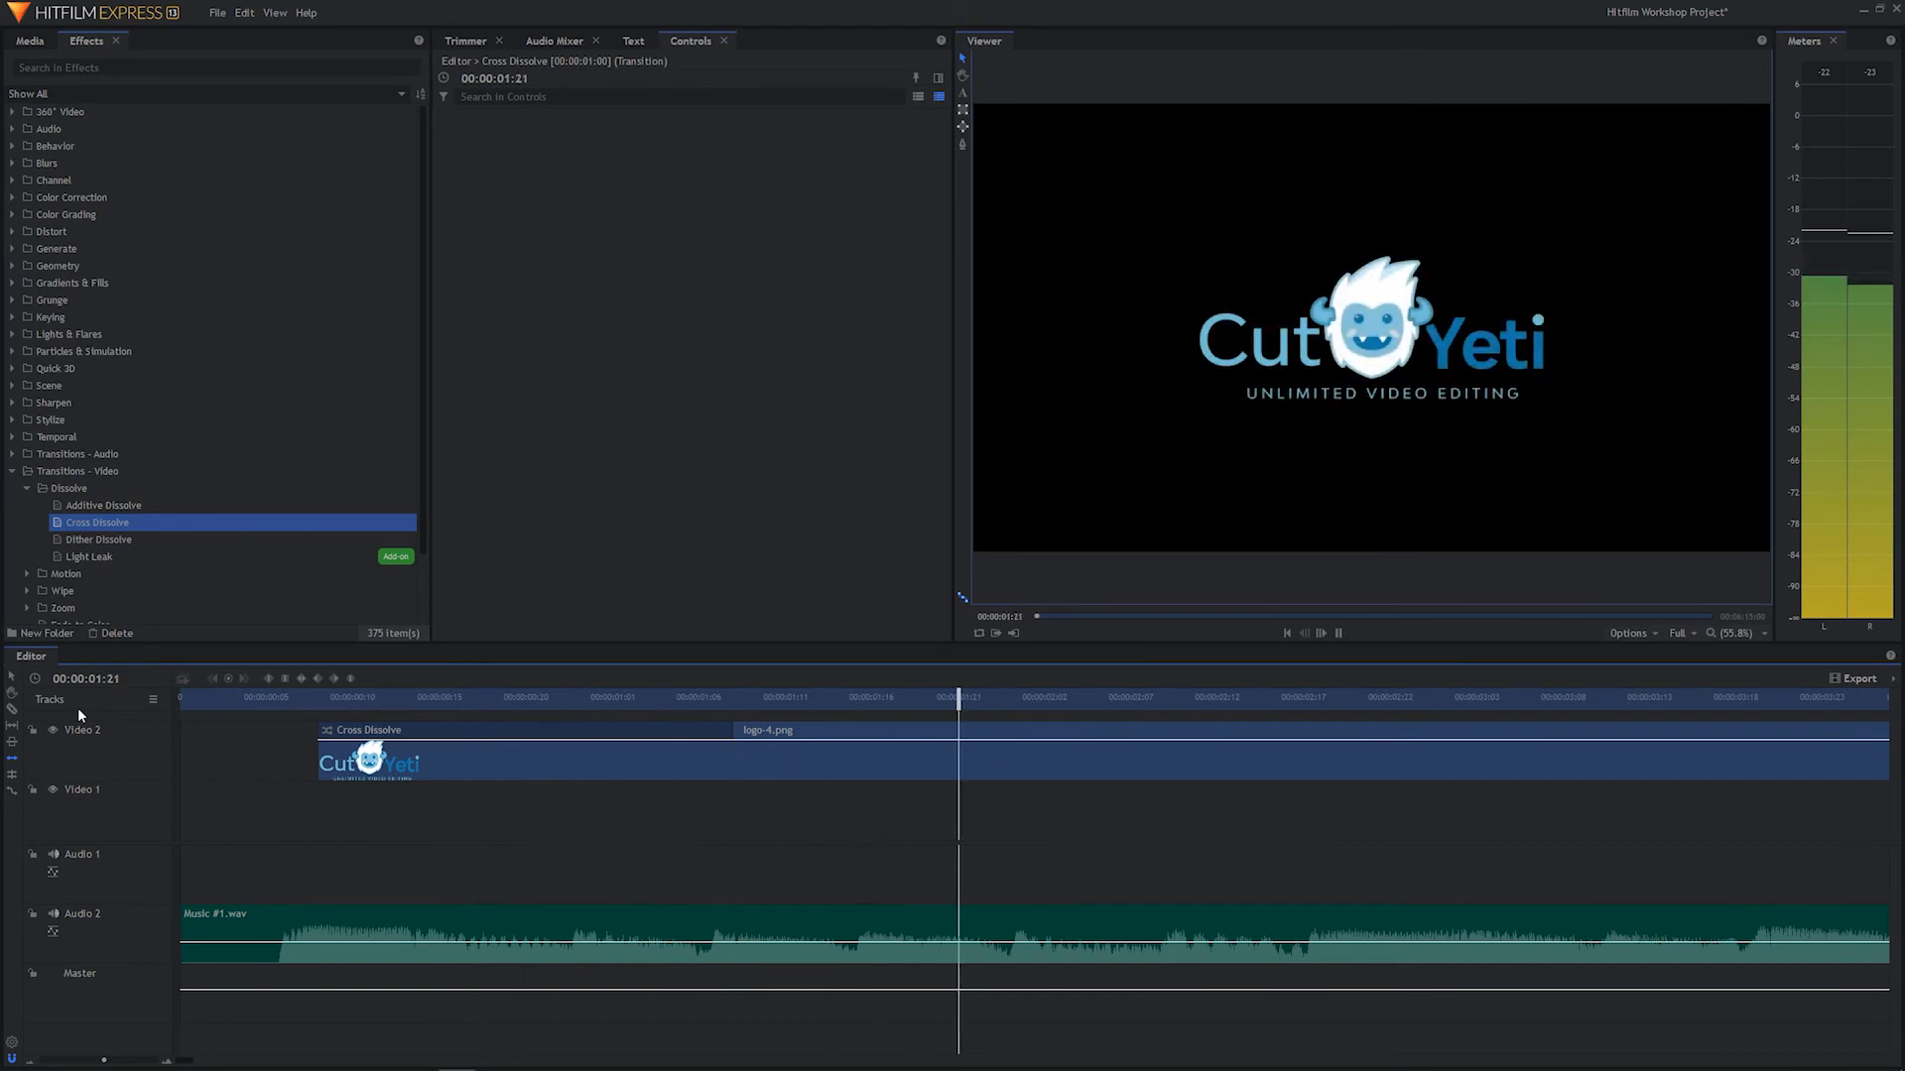
key("space")
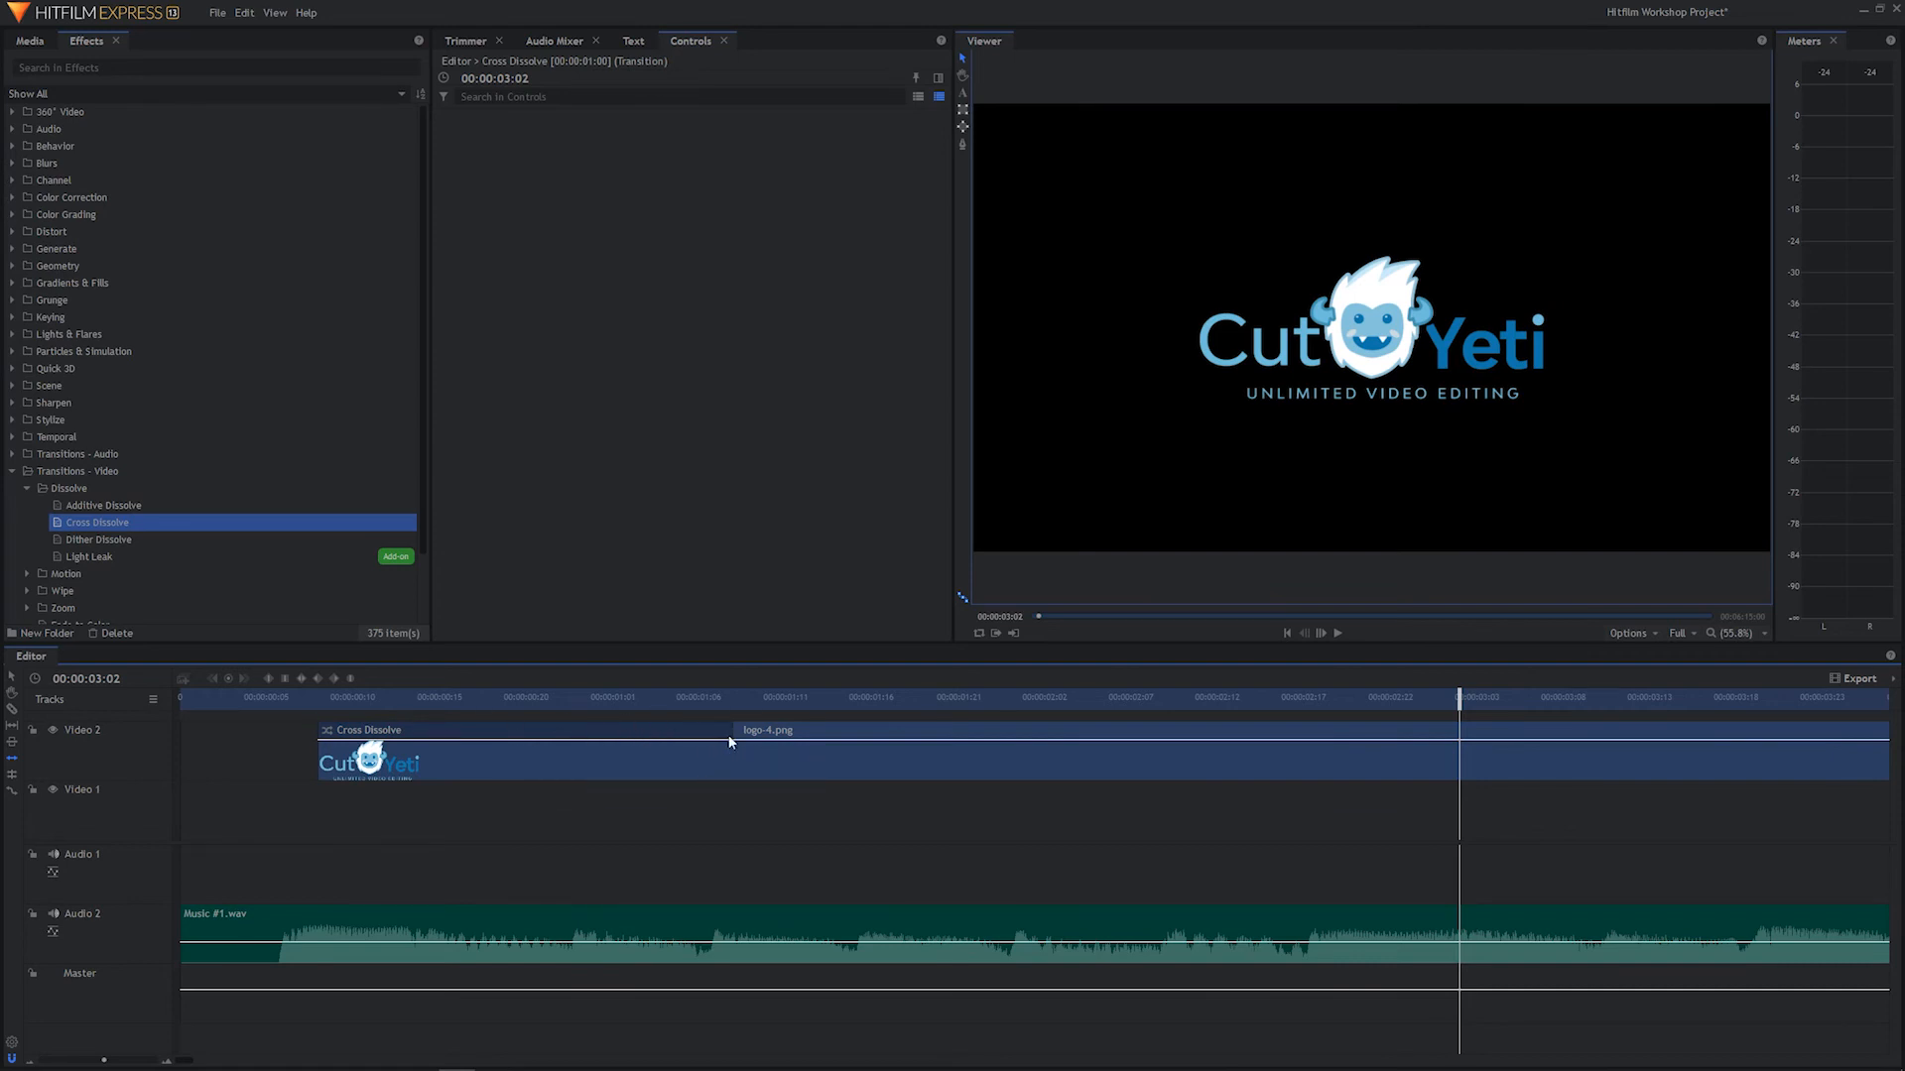
left_click(732, 727)
left_click(721, 736)
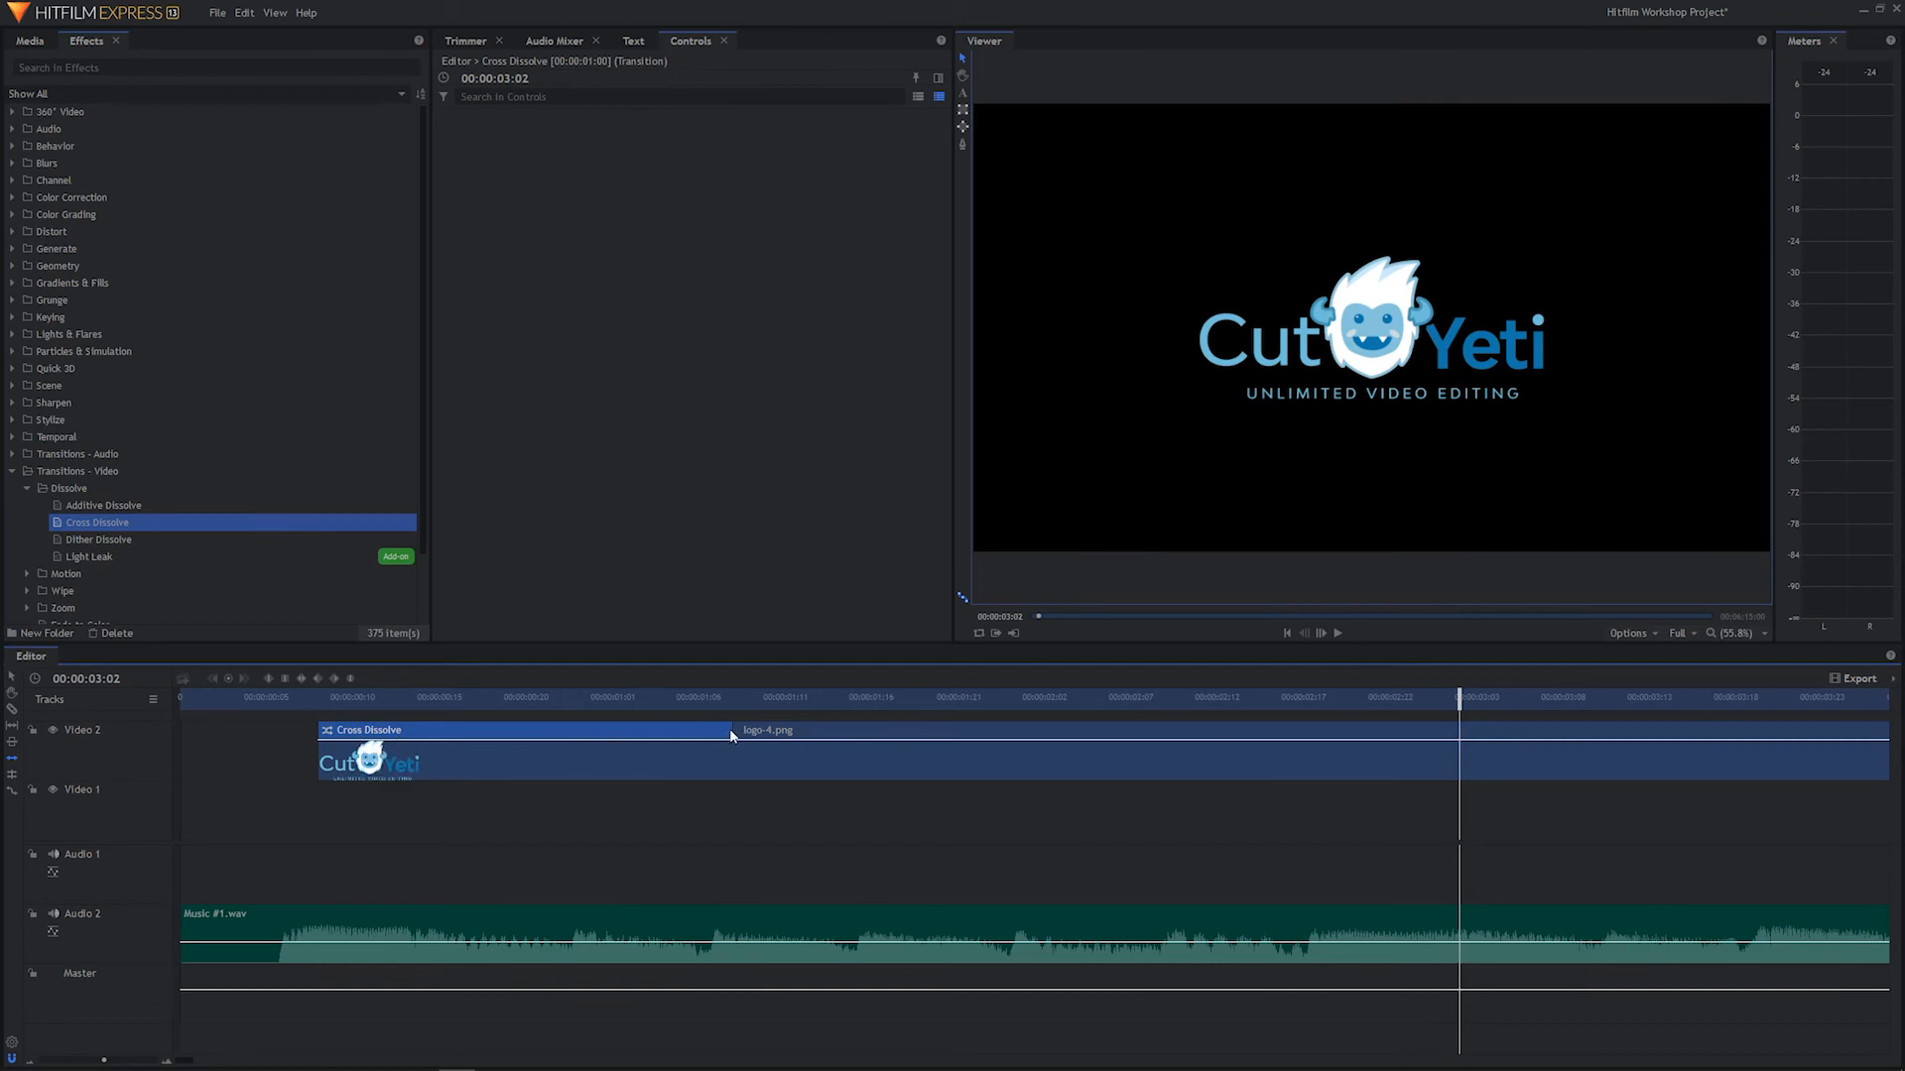
right_click(692, 741)
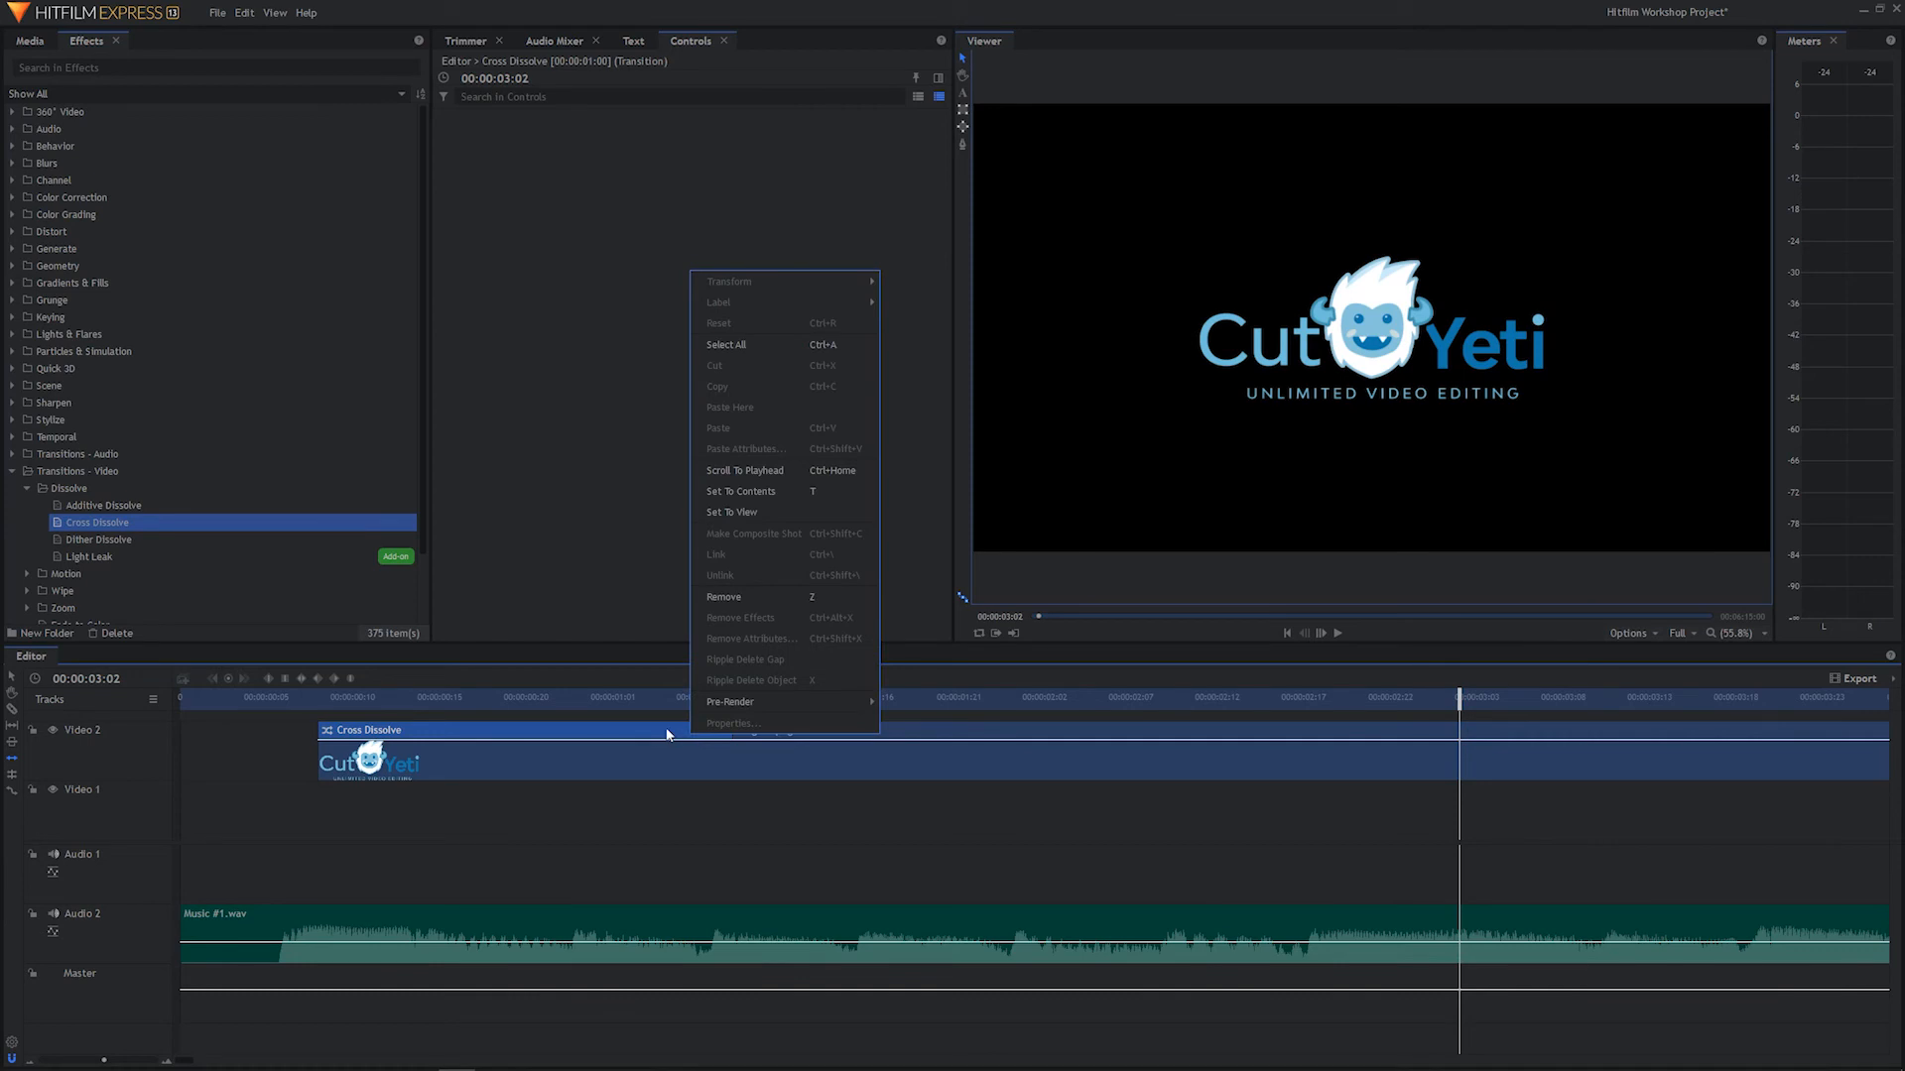
left_click(665, 728)
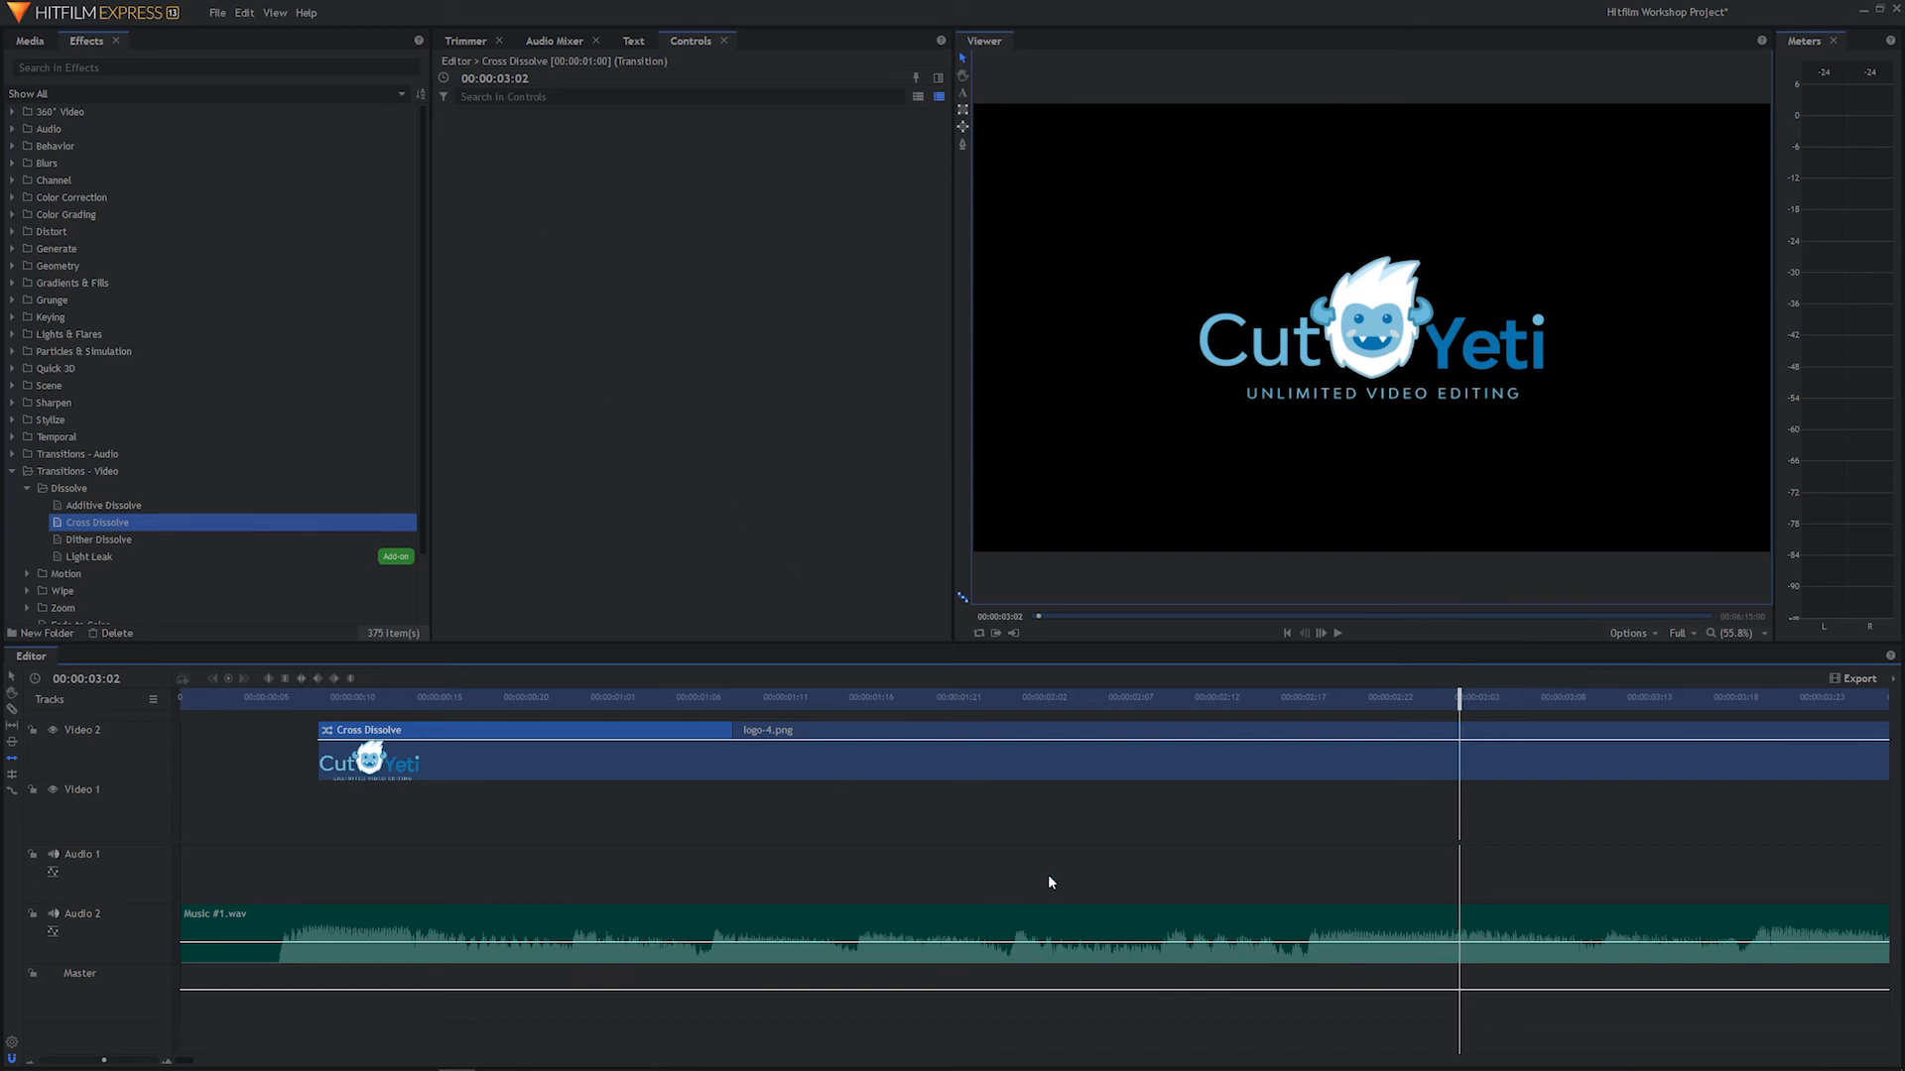
left_click(1166, 817)
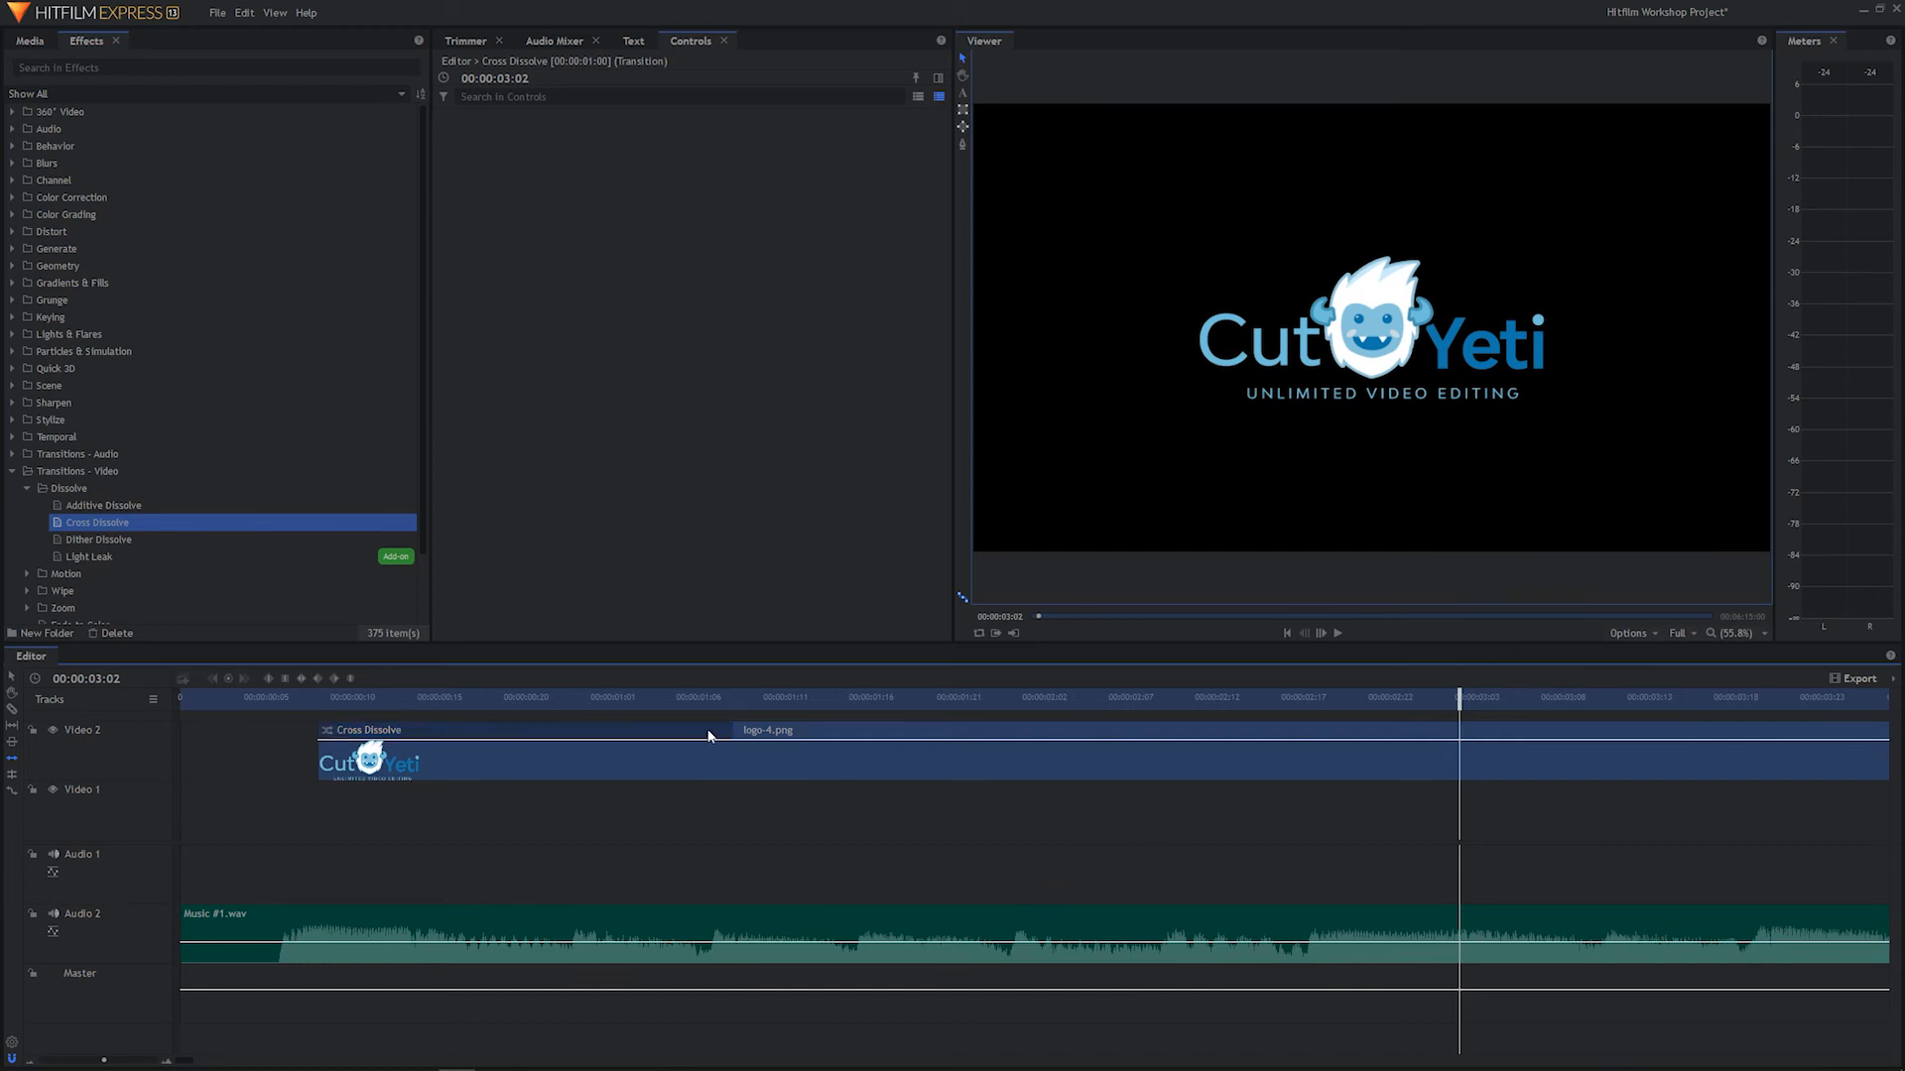
left_click(708, 735)
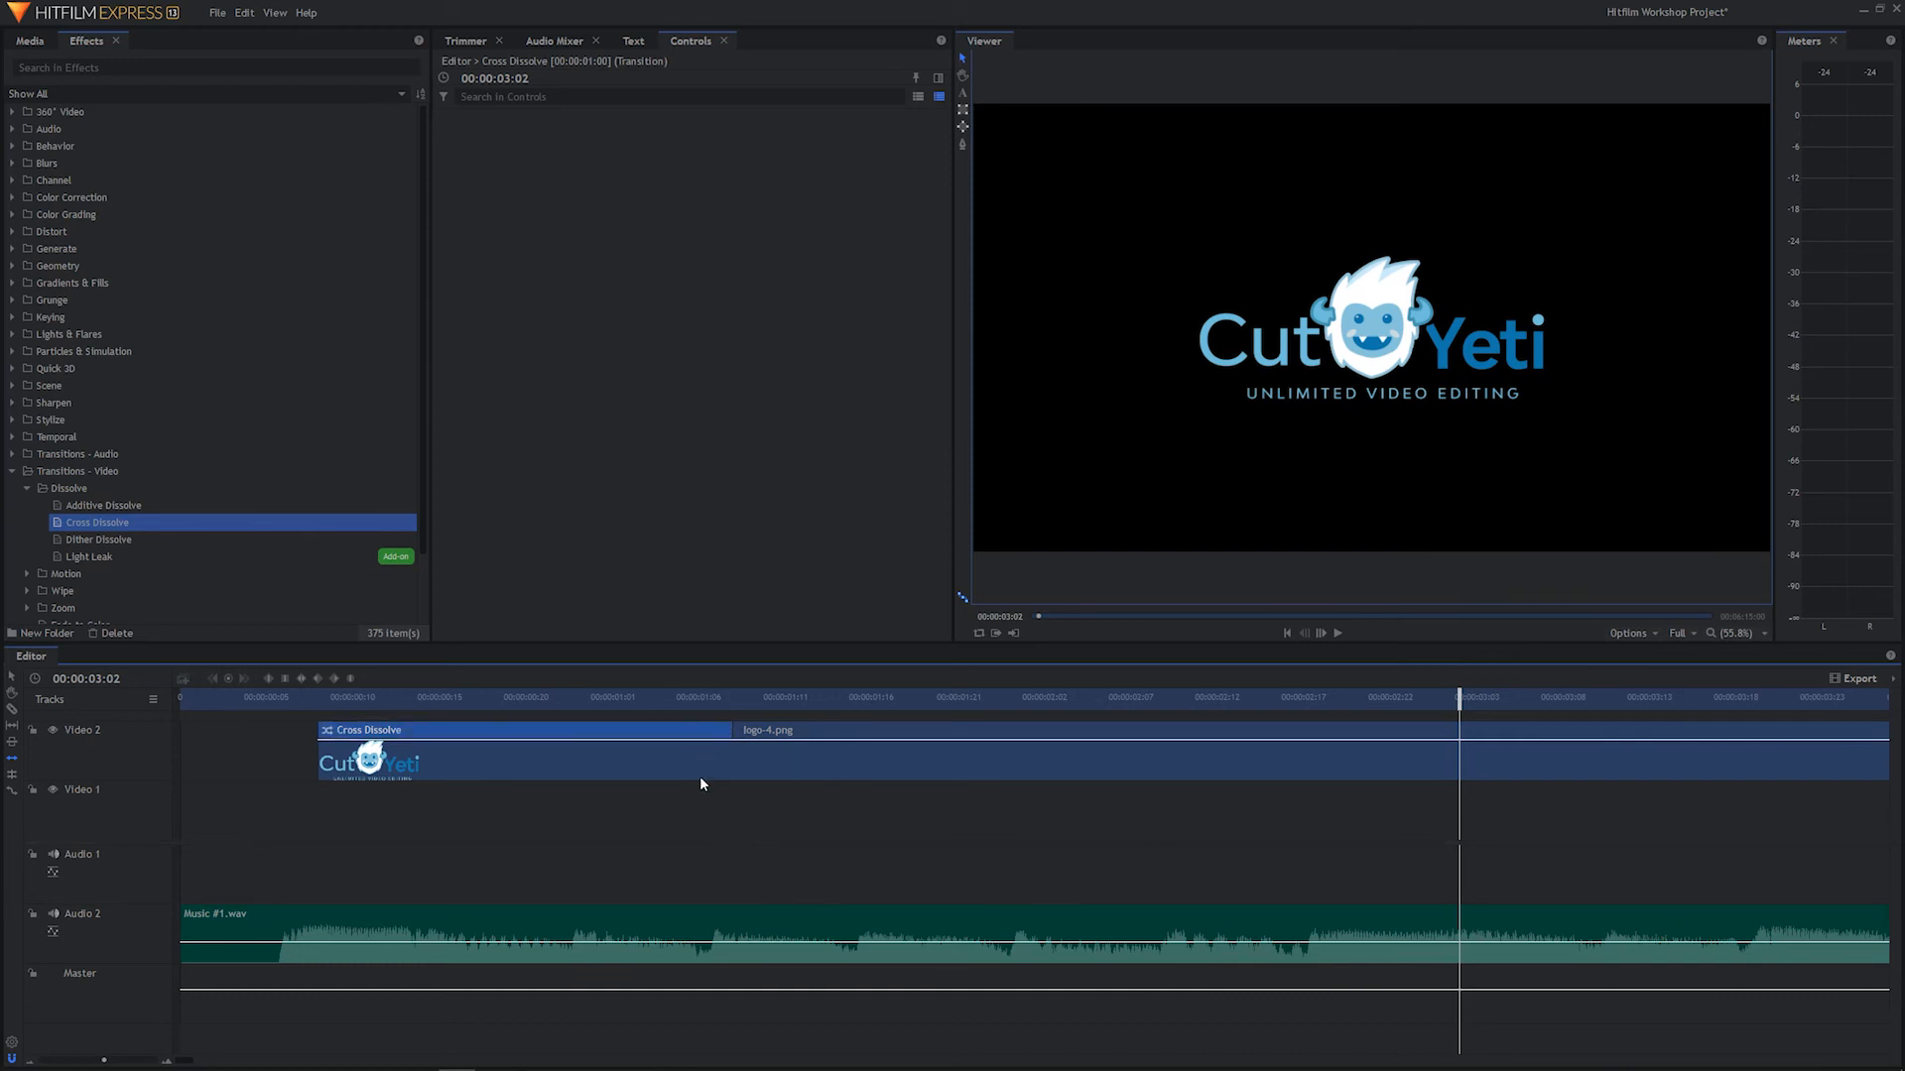
left_click(799, 819)
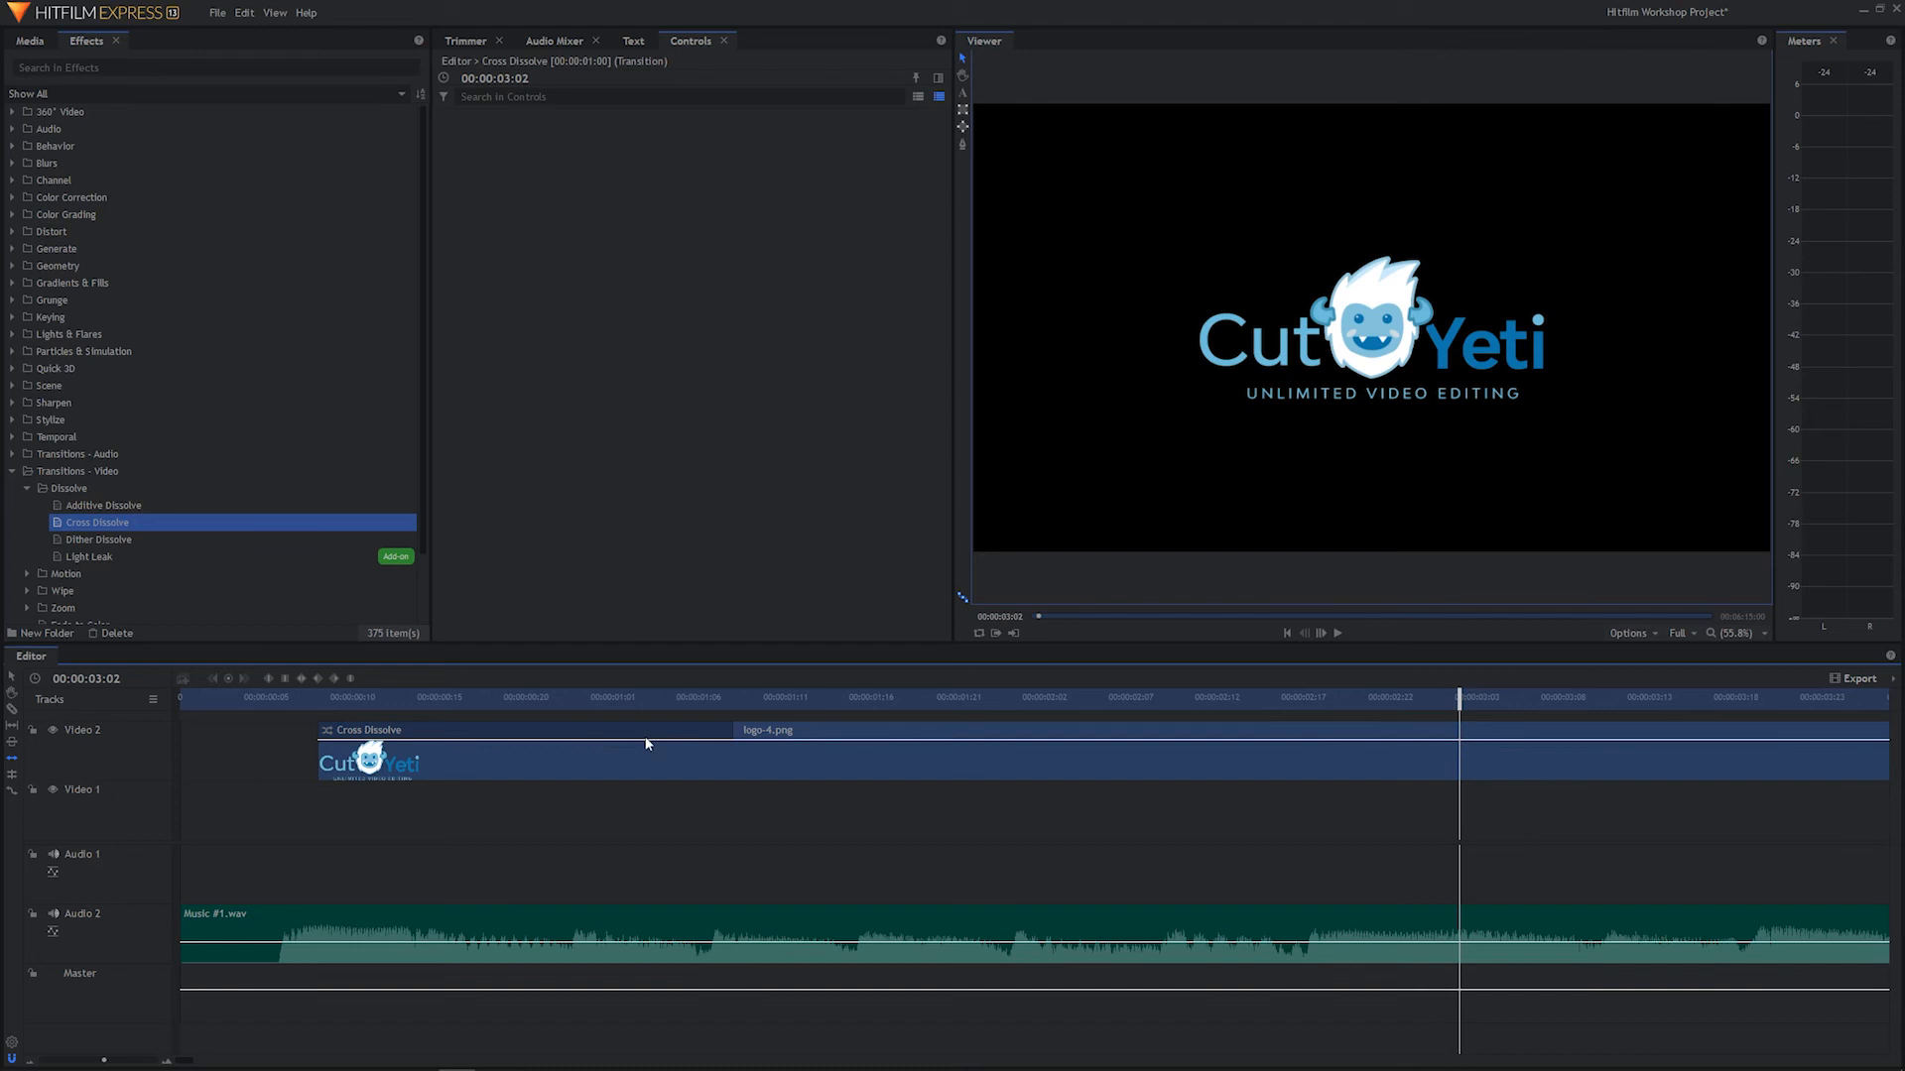
left_click(652, 733)
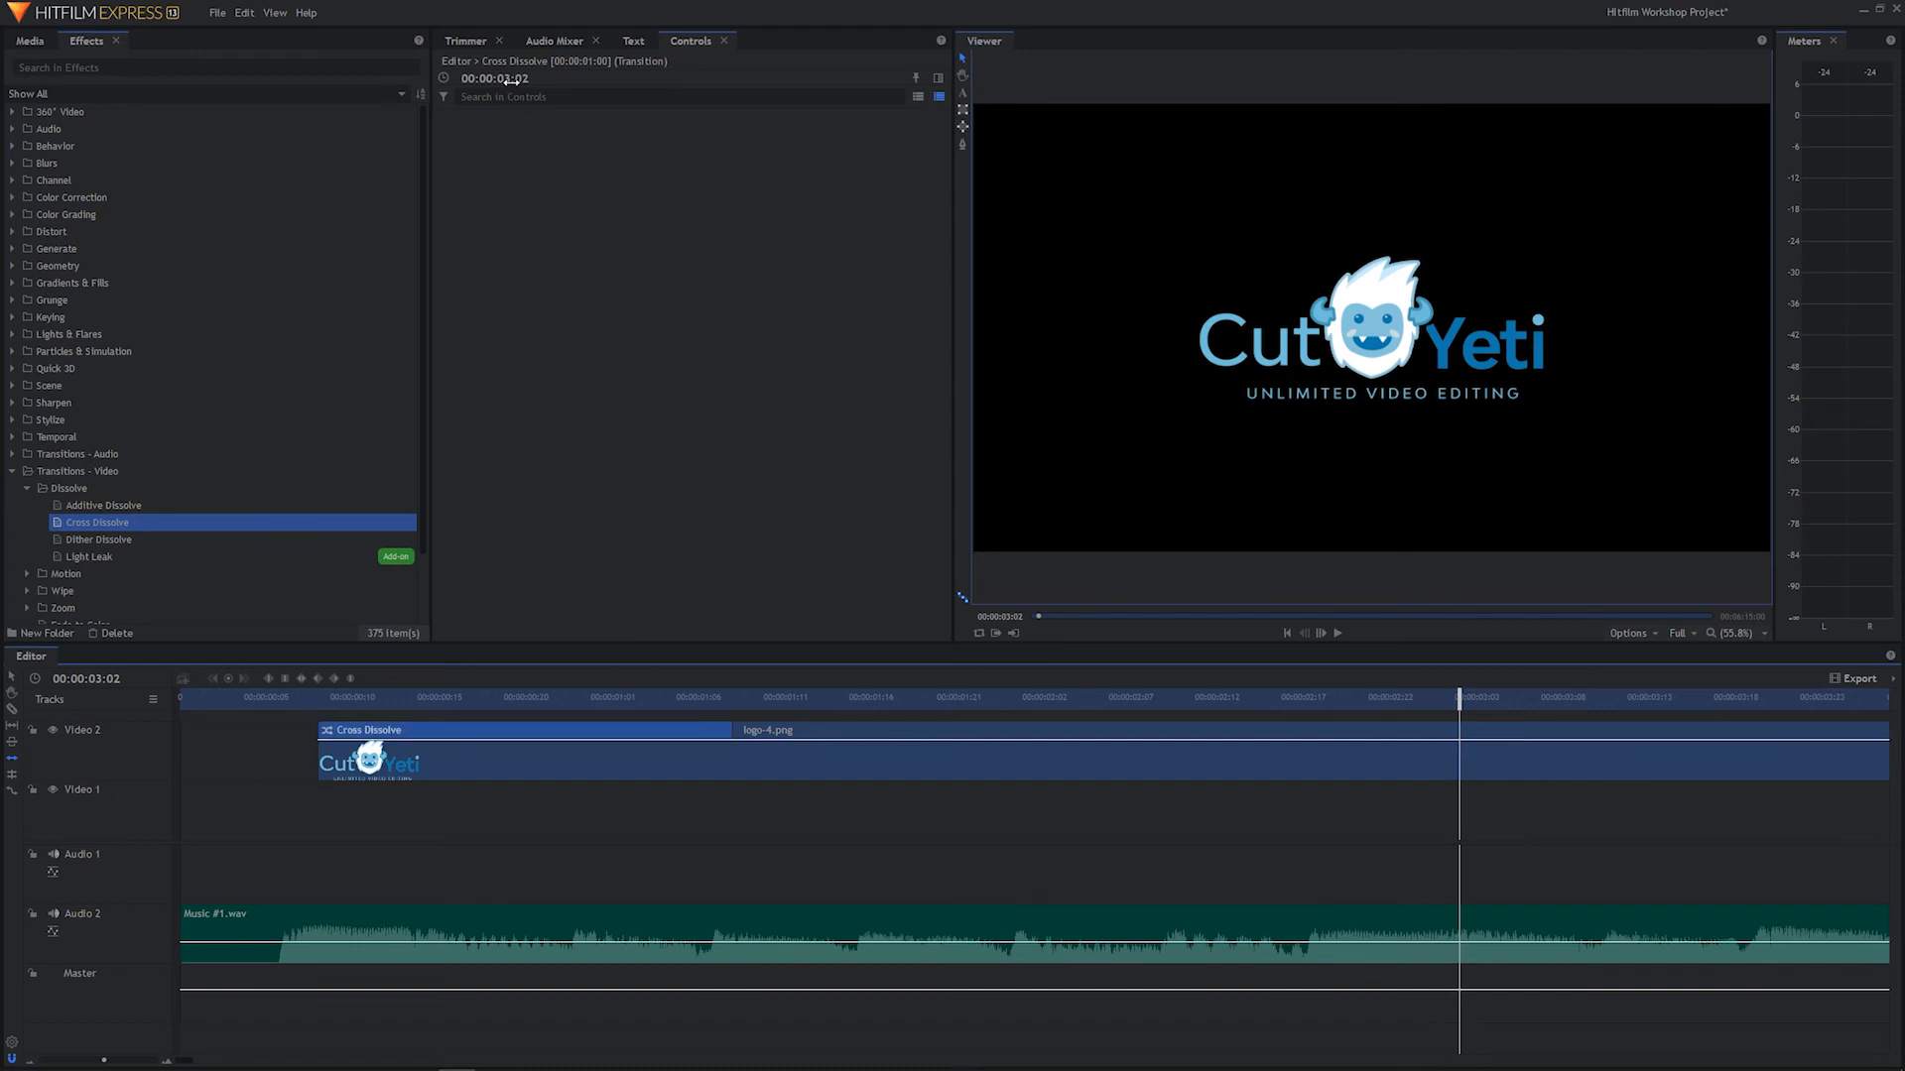
key("space")
left_click_drag(1563, 700, 561, 699)
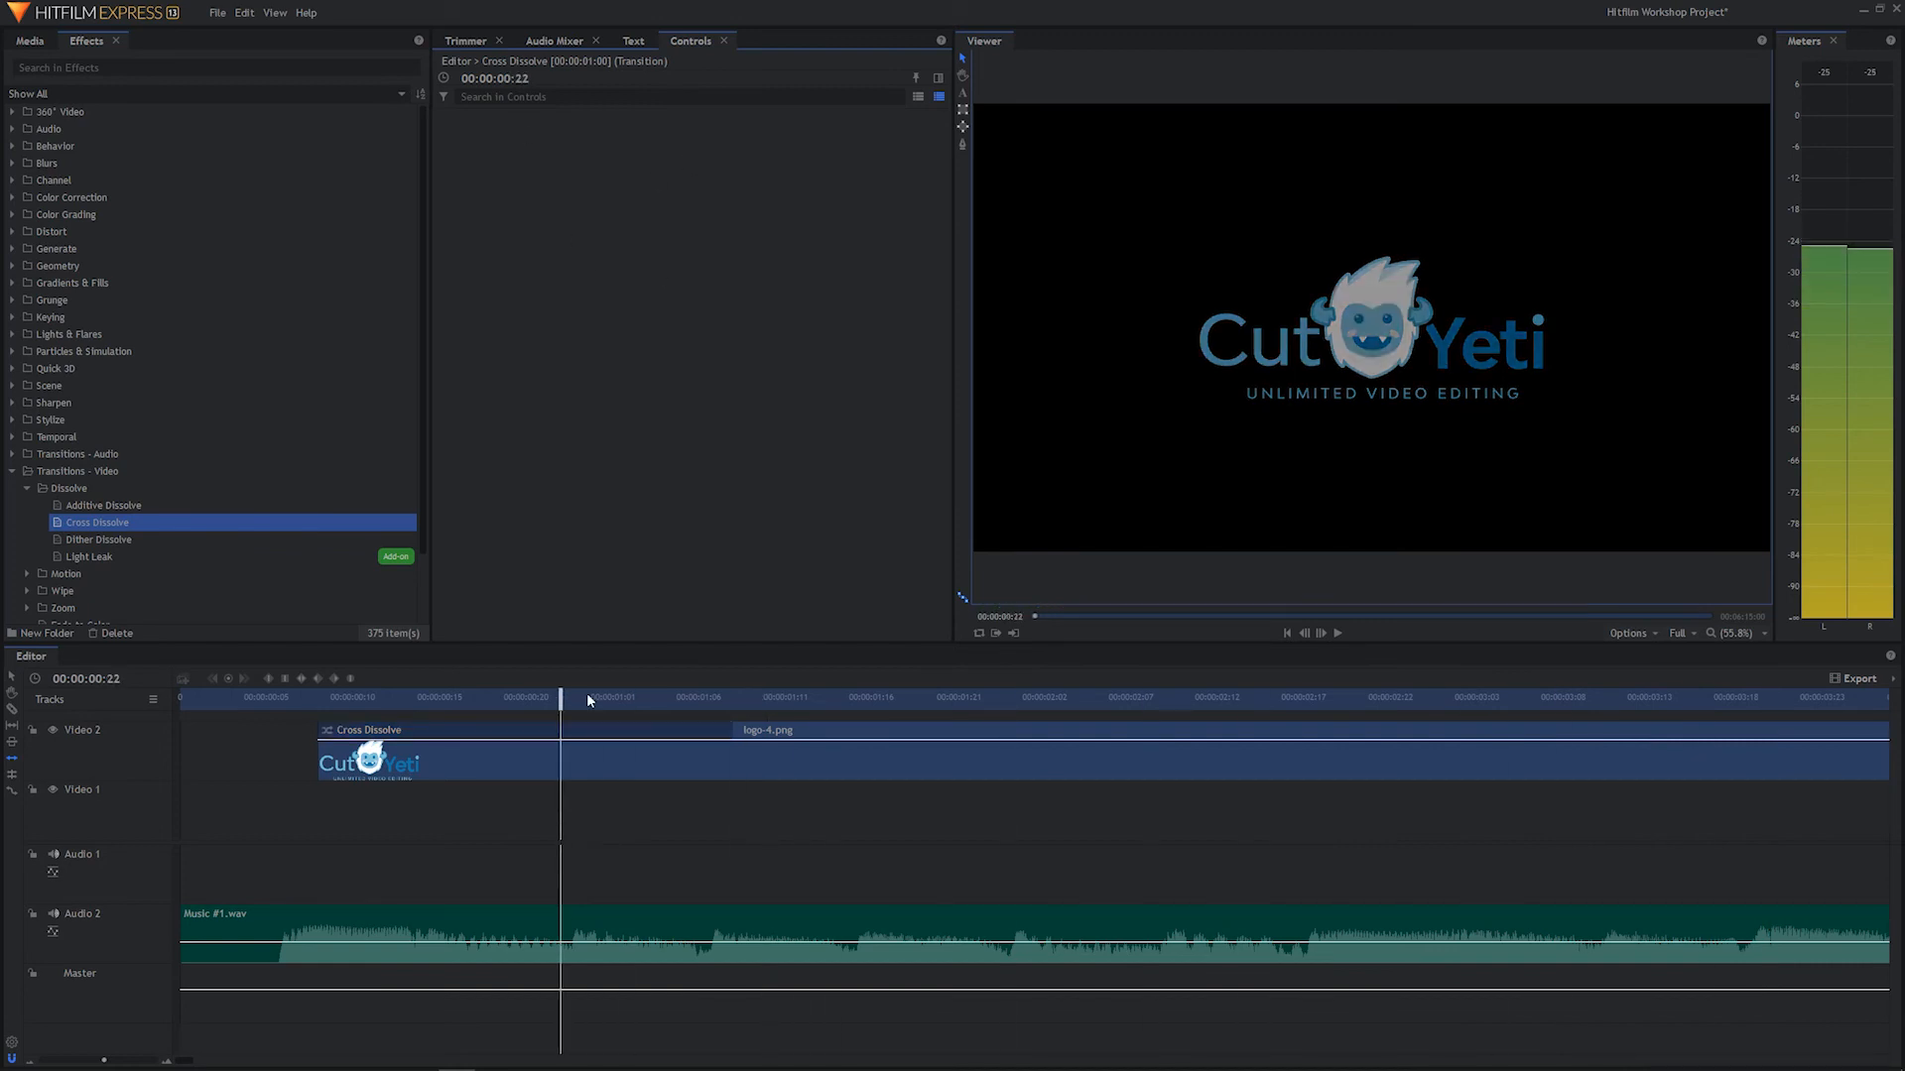
left_click(631, 841)
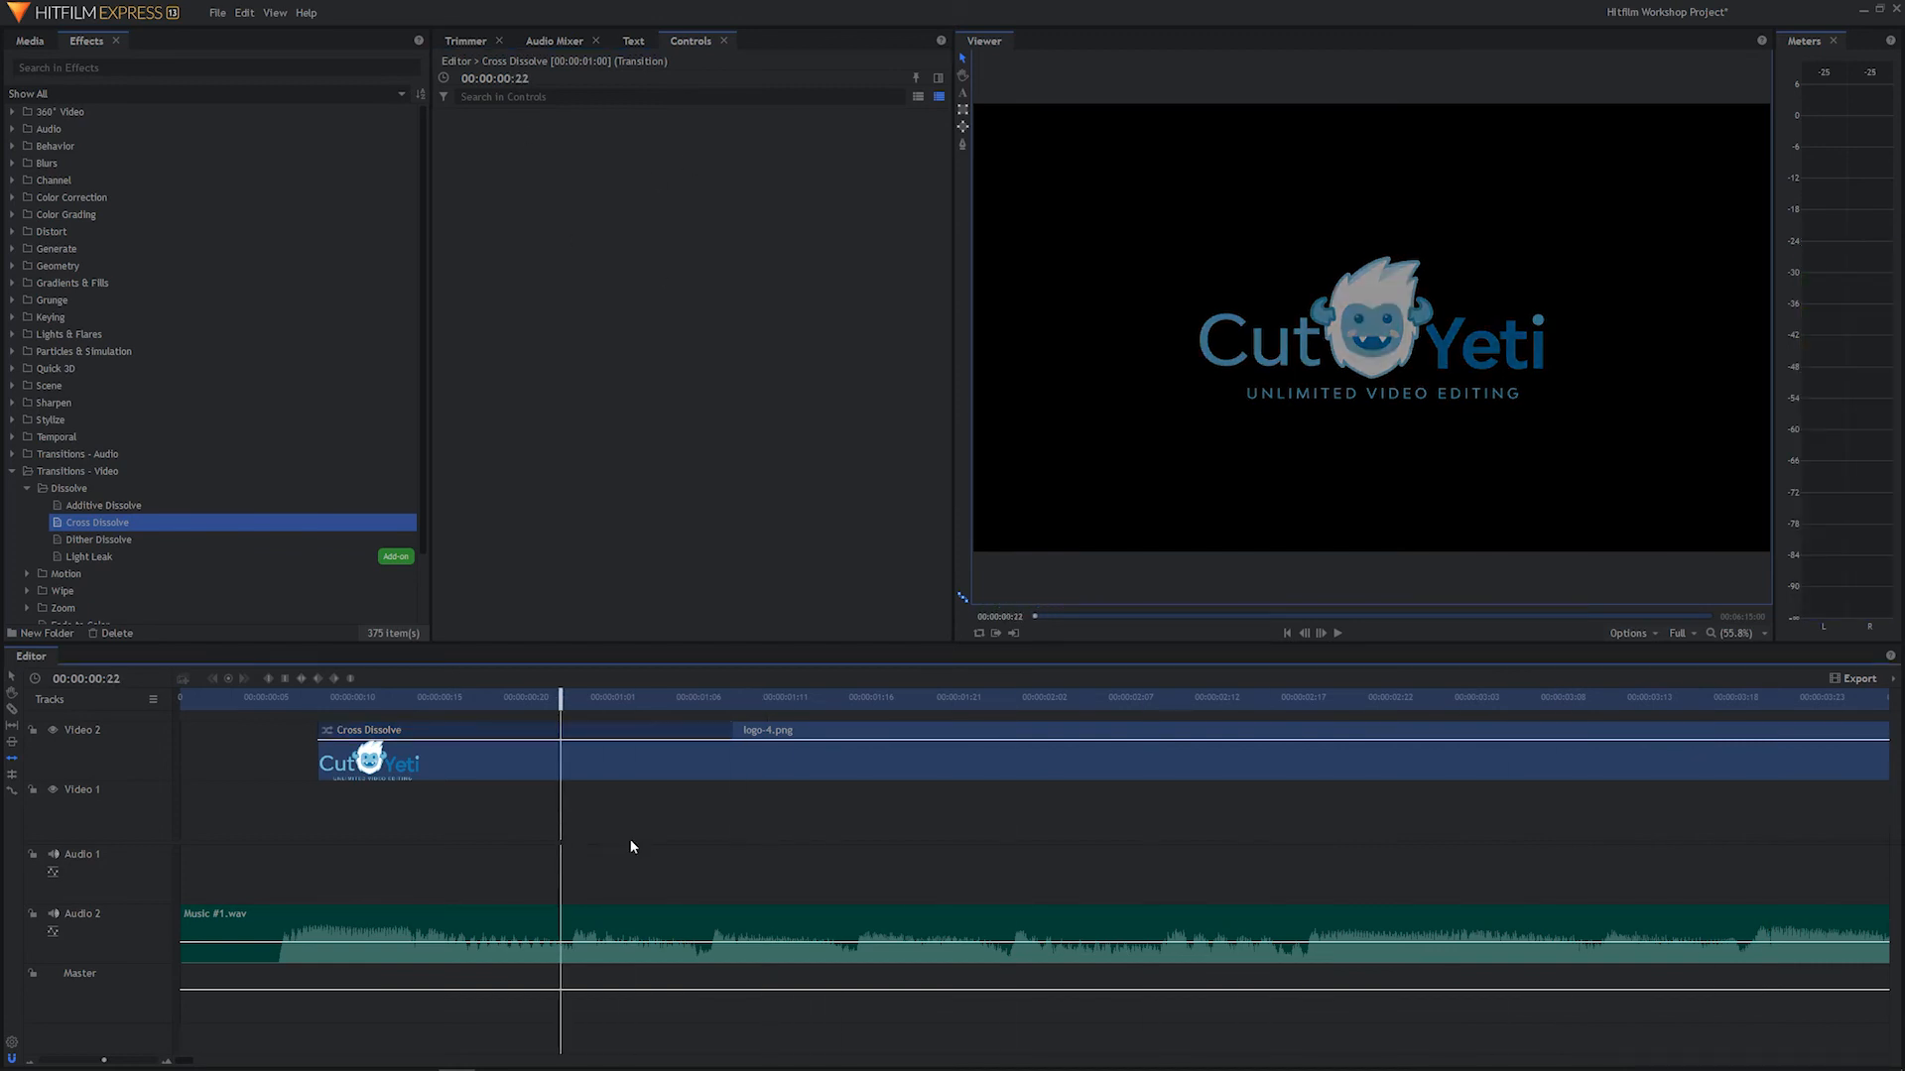
left_click(333, 732)
right_click(333, 732)
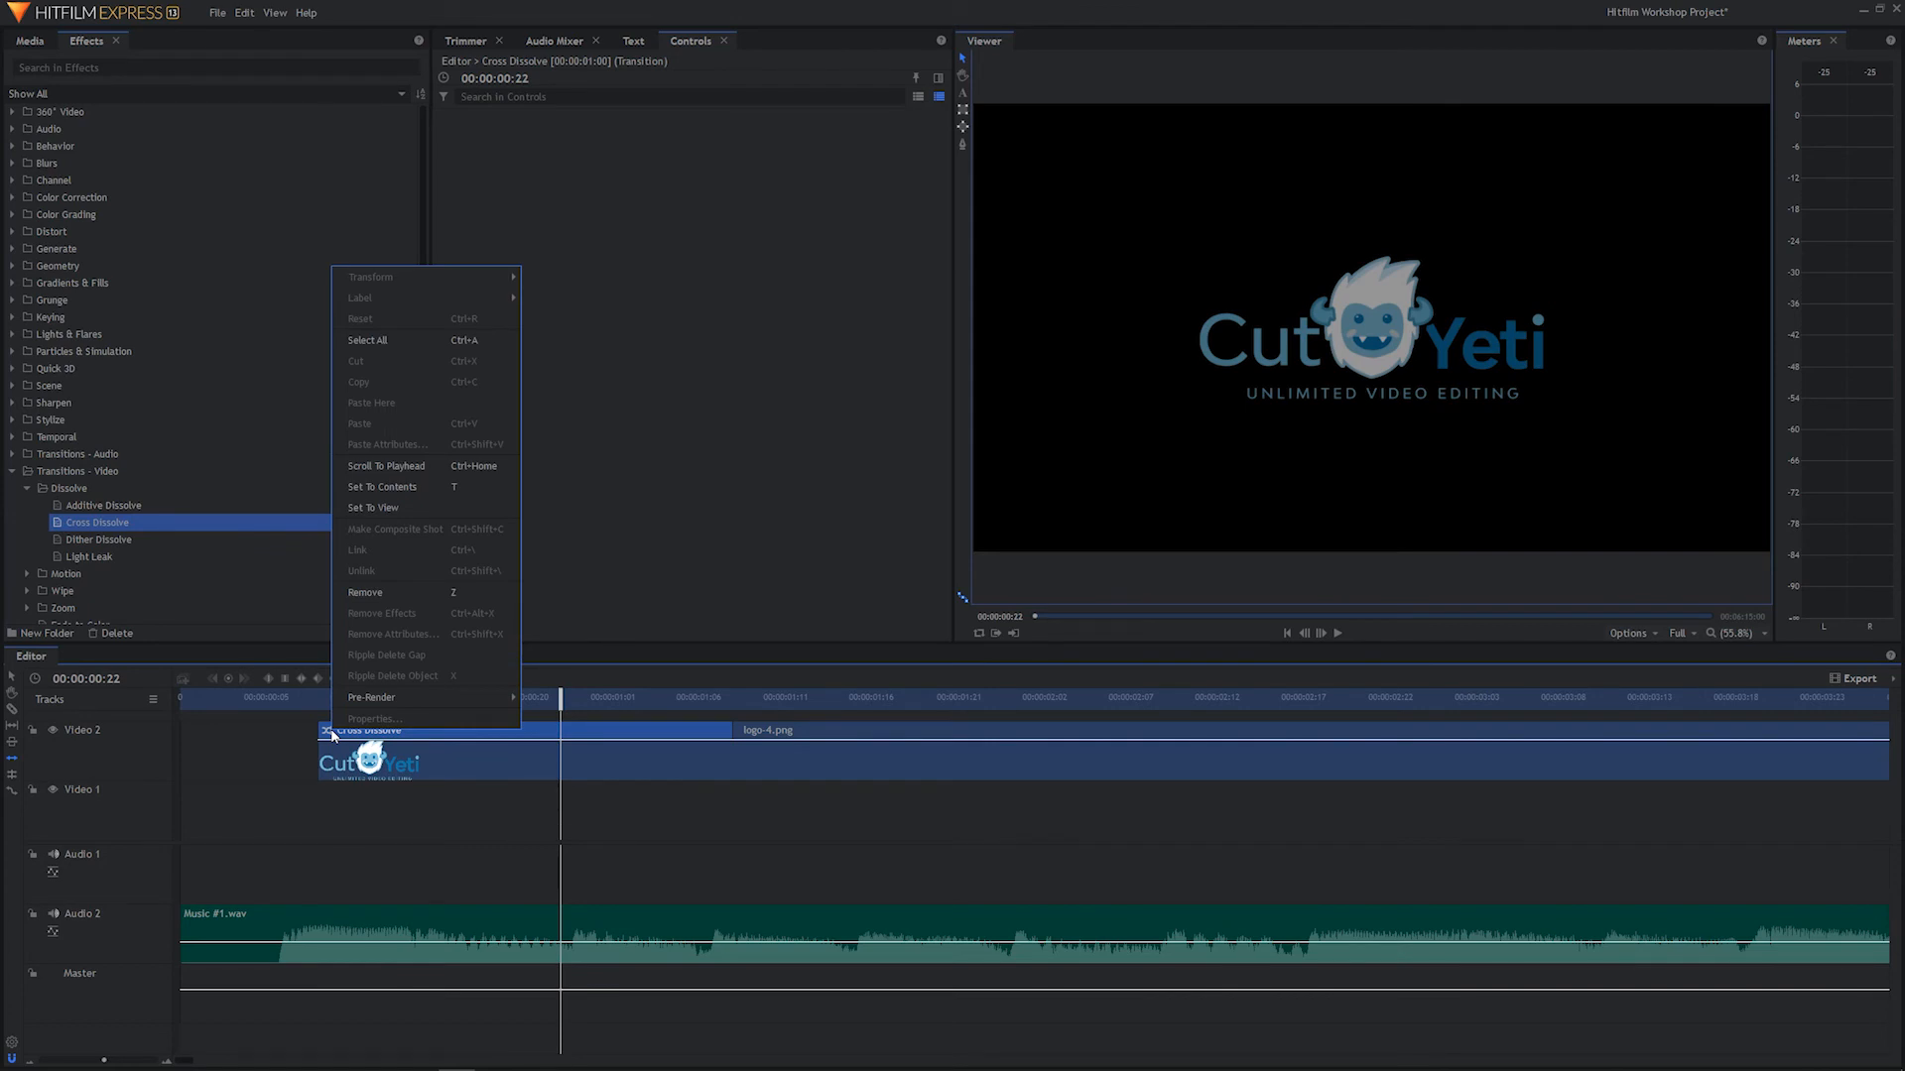
left_click(410, 845)
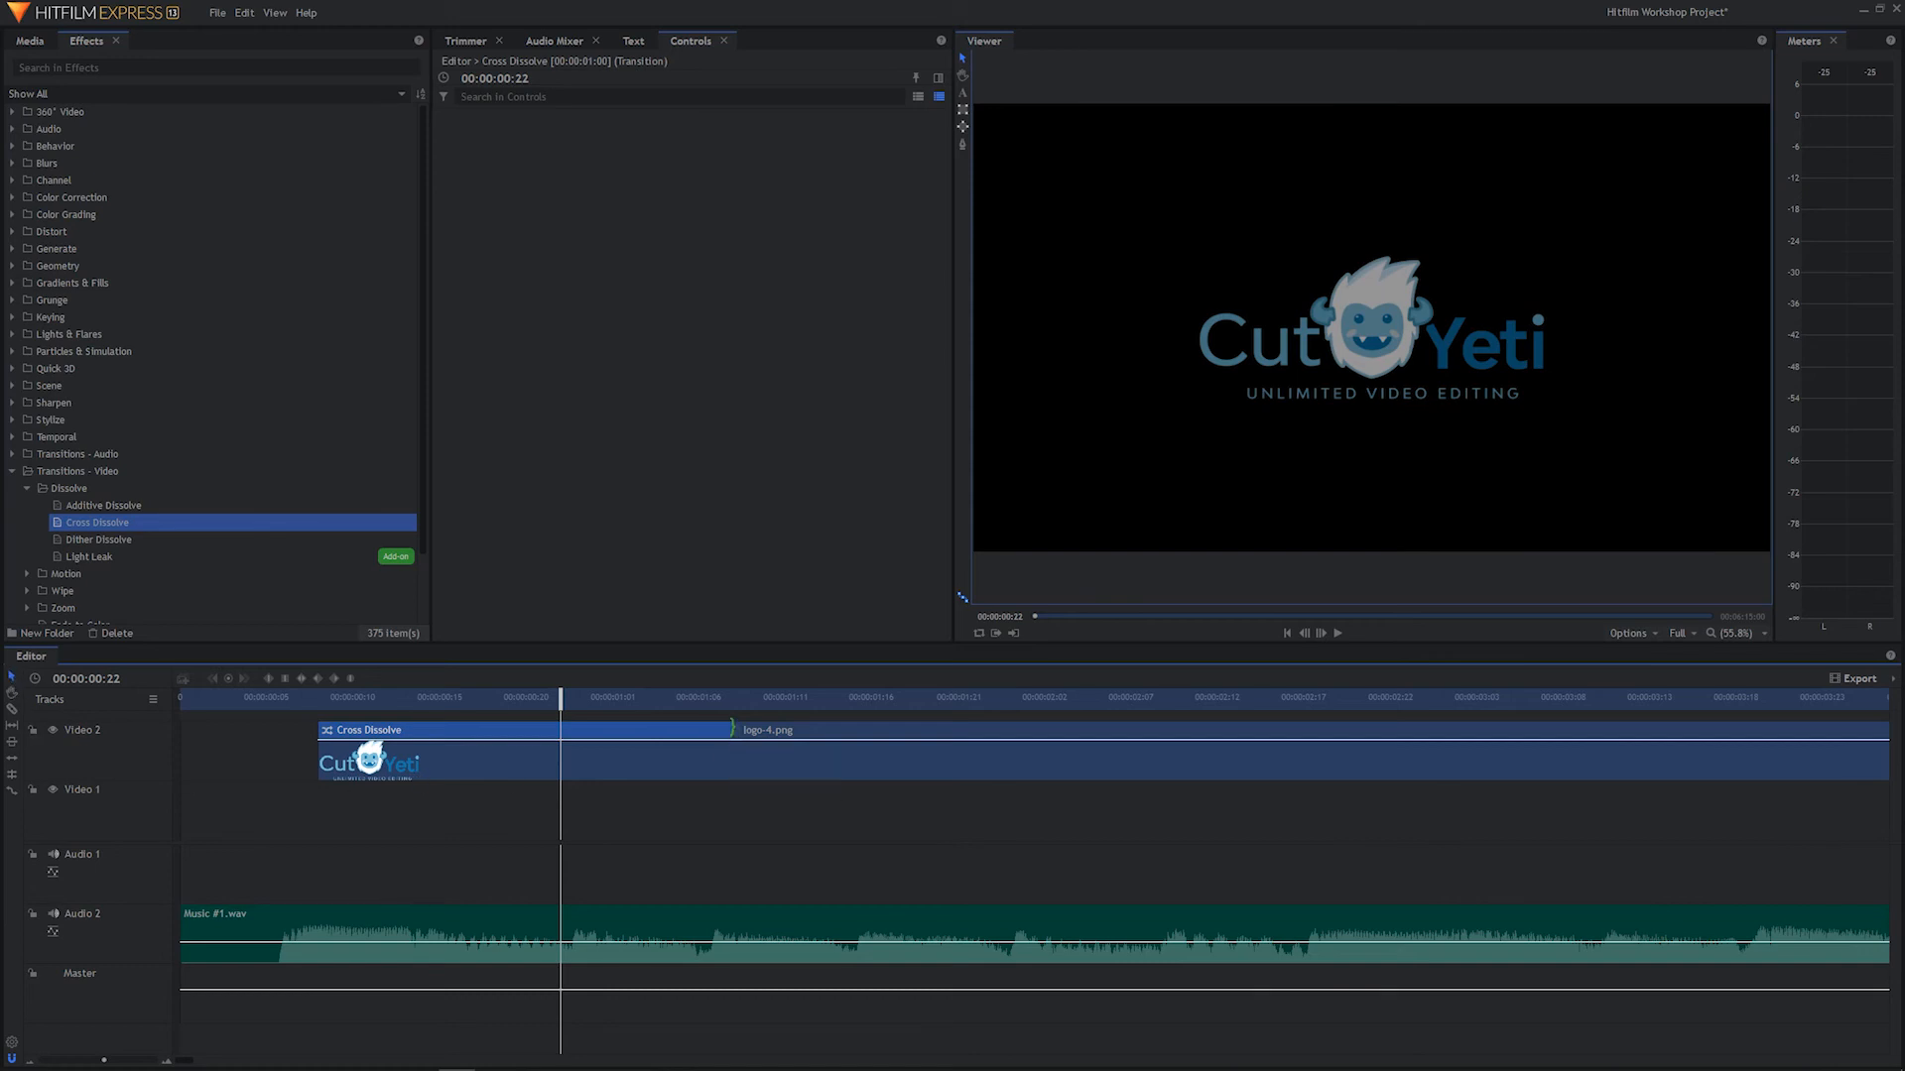
Remove the Cross Dissolve from the logo clip's start and apply the same transition there again
mouse_move(732, 729)
left_mouse_down()
mouse_move(784, 730)
mouse_move(735, 739)
left_mouse_up()
key("Delete")
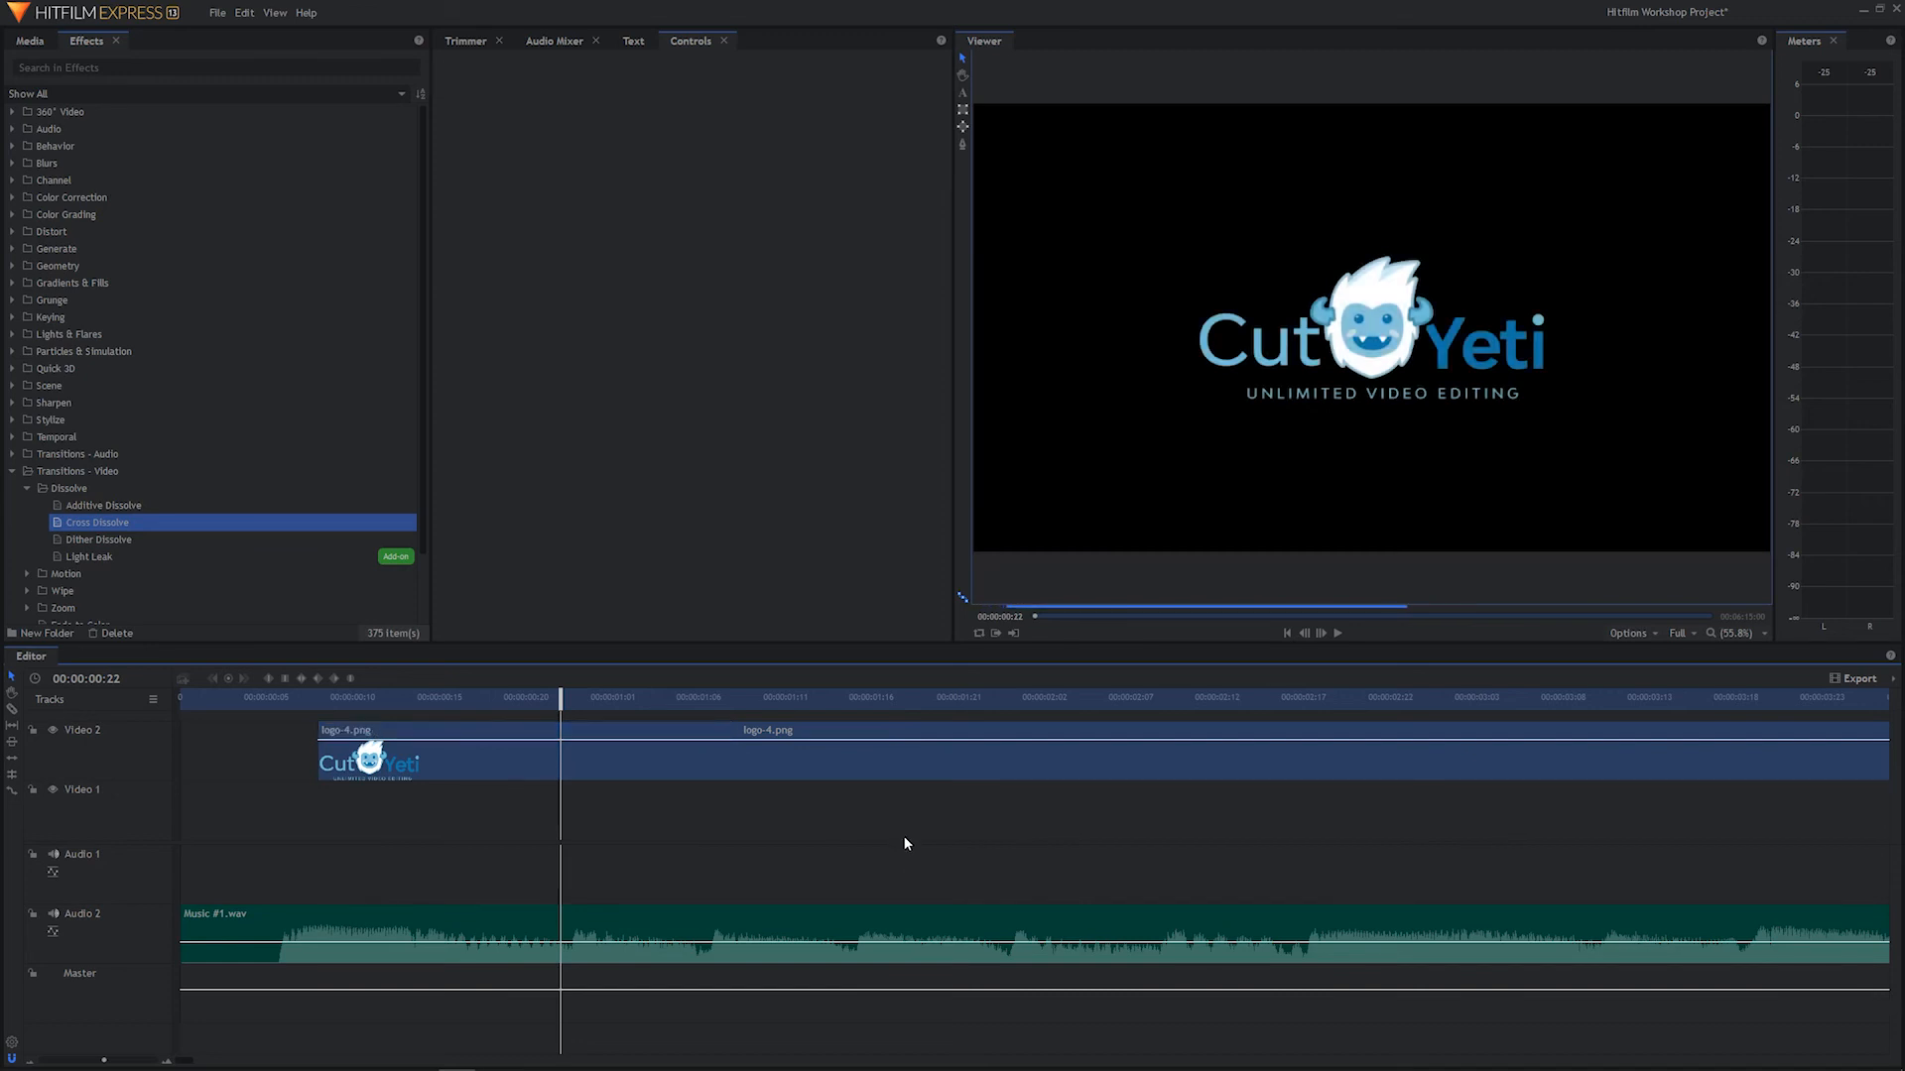
left_click(714, 736)
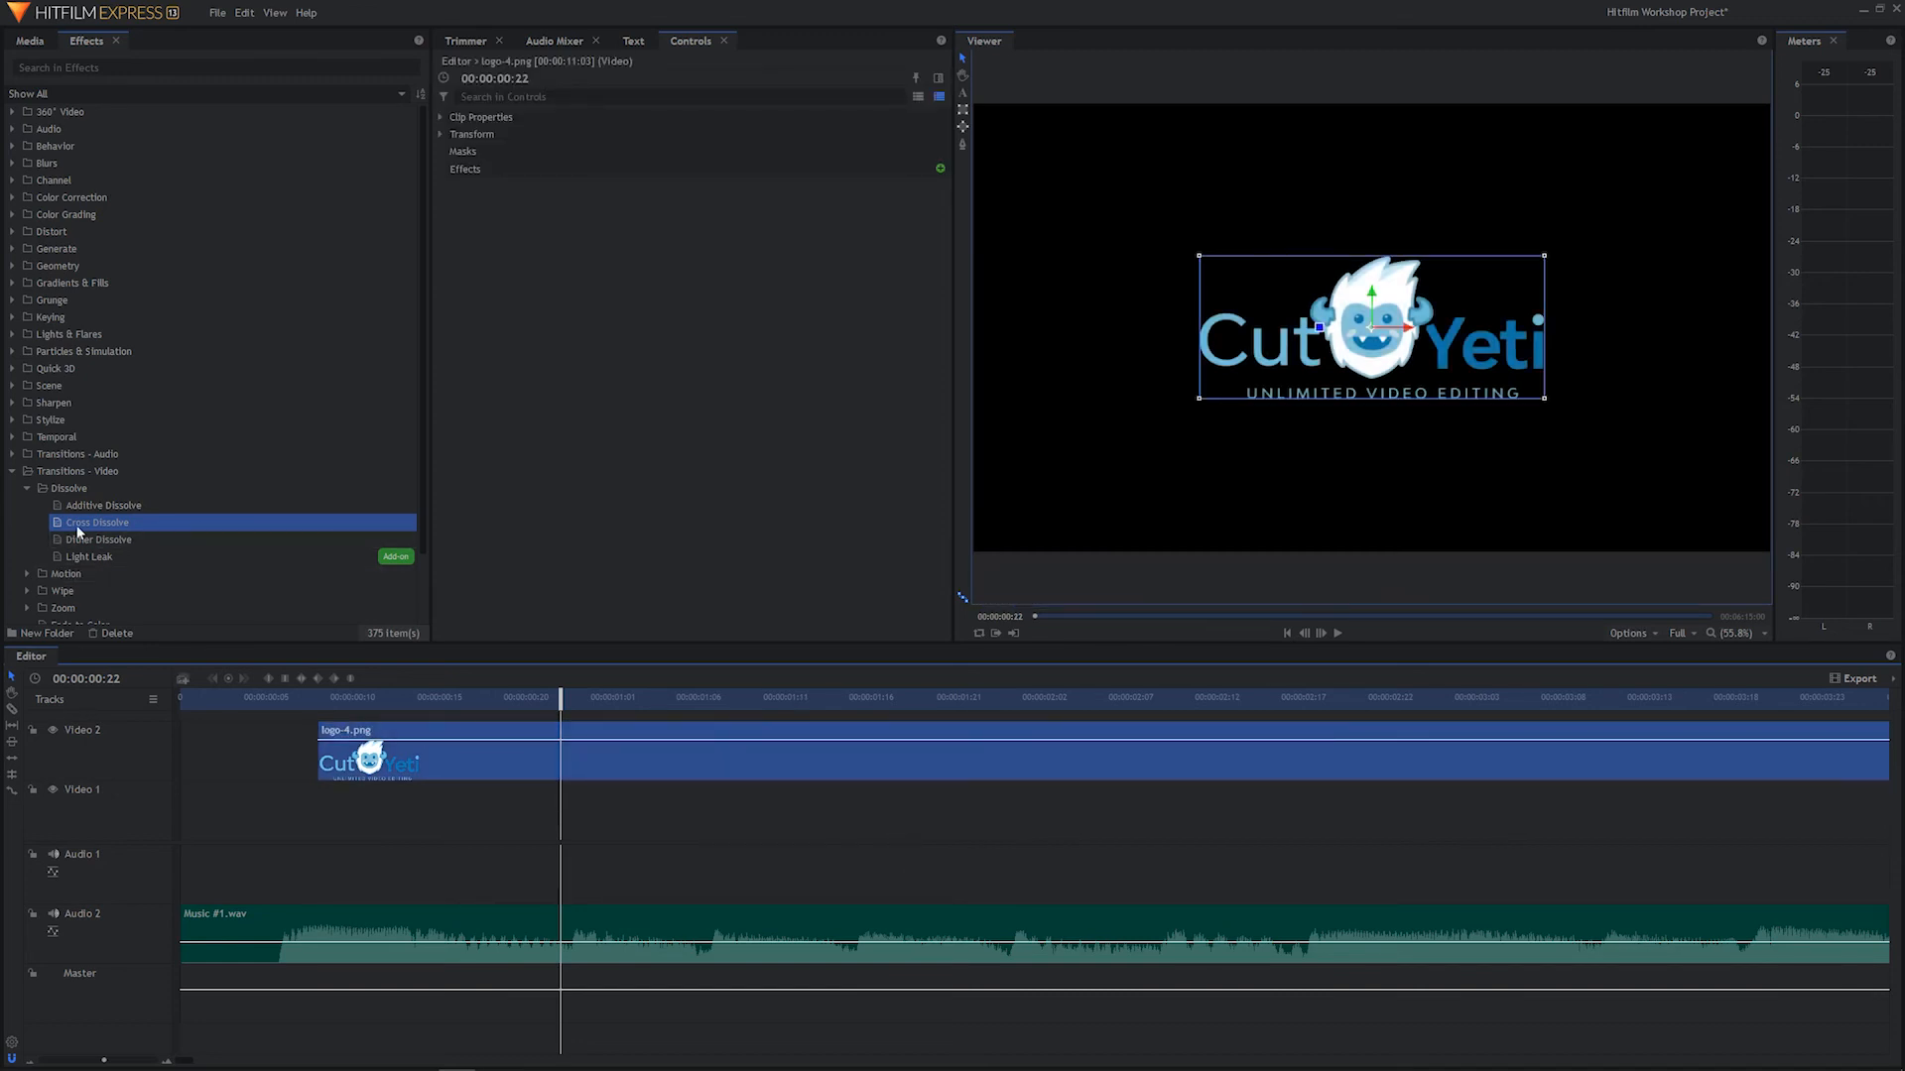
left_click_drag(76, 526, 343, 742)
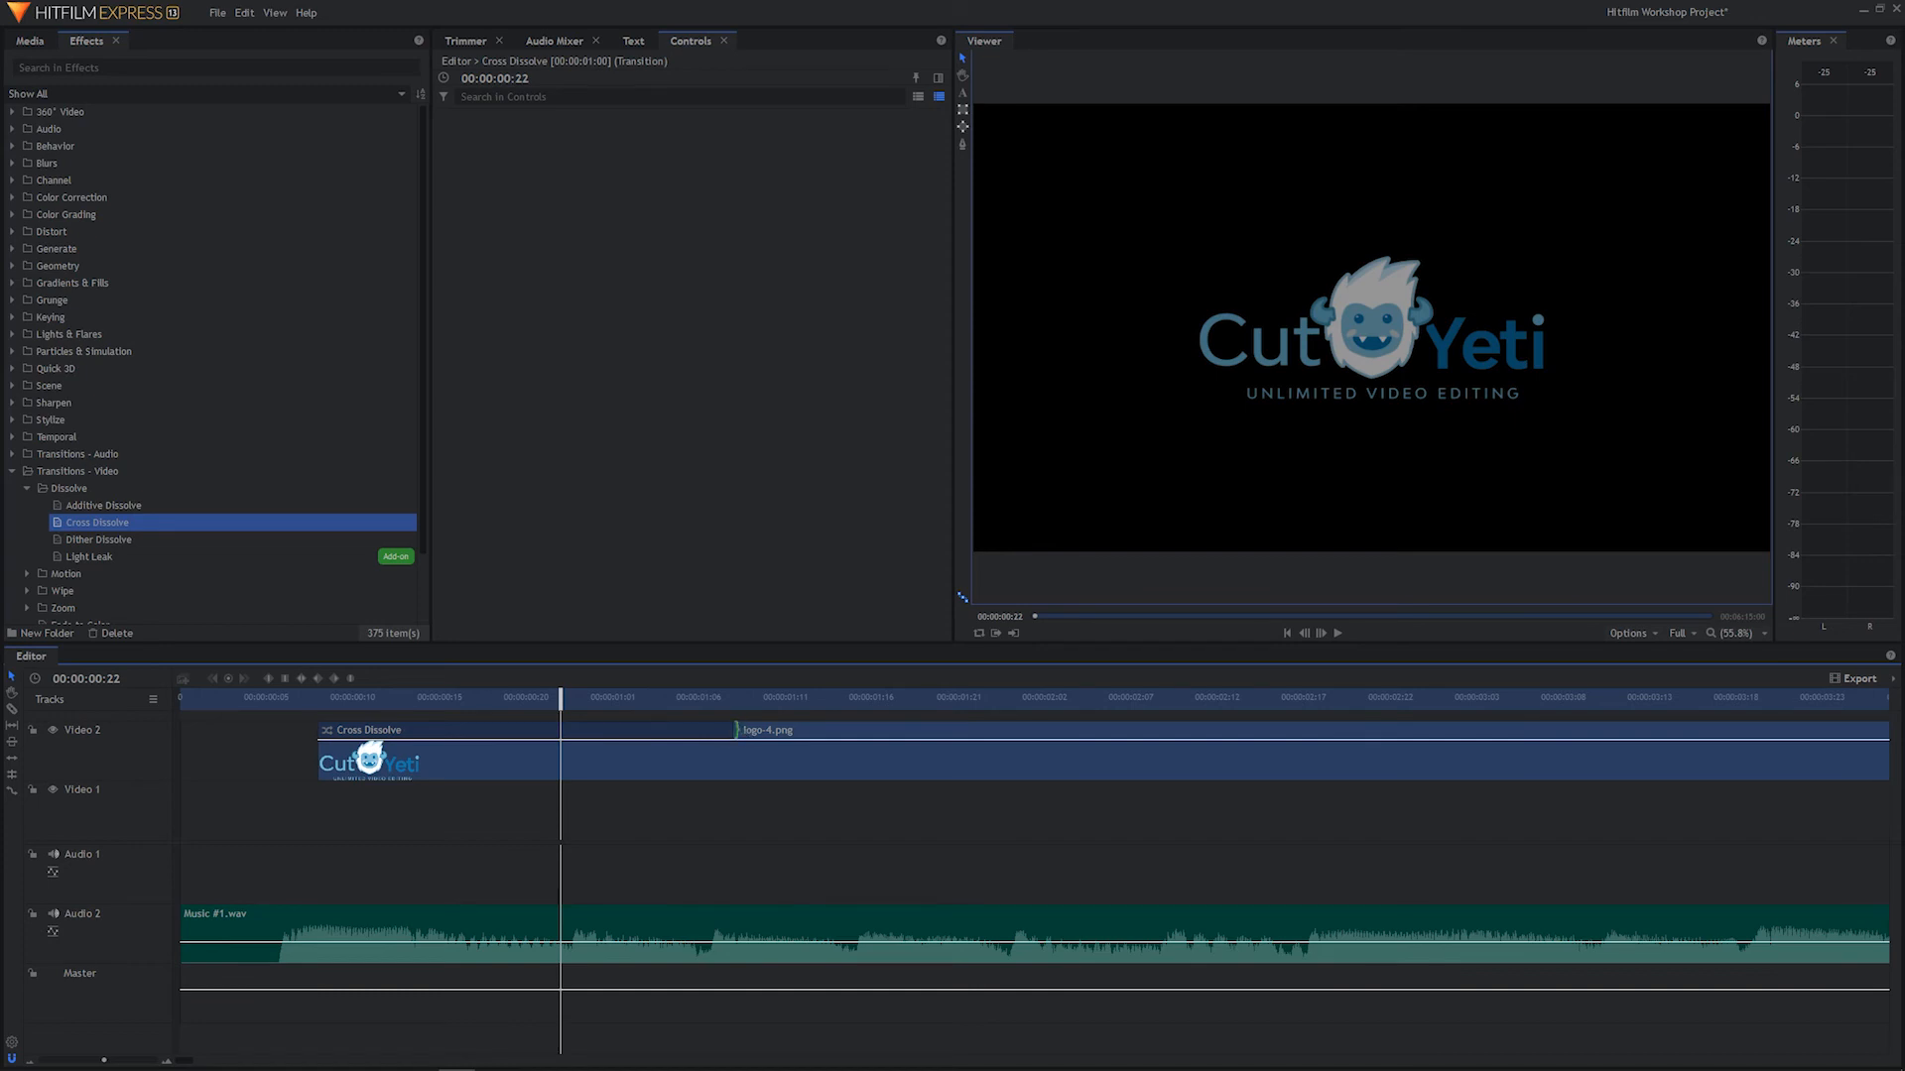
Lengthen the logo's Cross Dissolve so it ends at about 00:00:03:02, and play the opening from 00:00:00:00
left_click_drag(736, 730, 1461, 732)
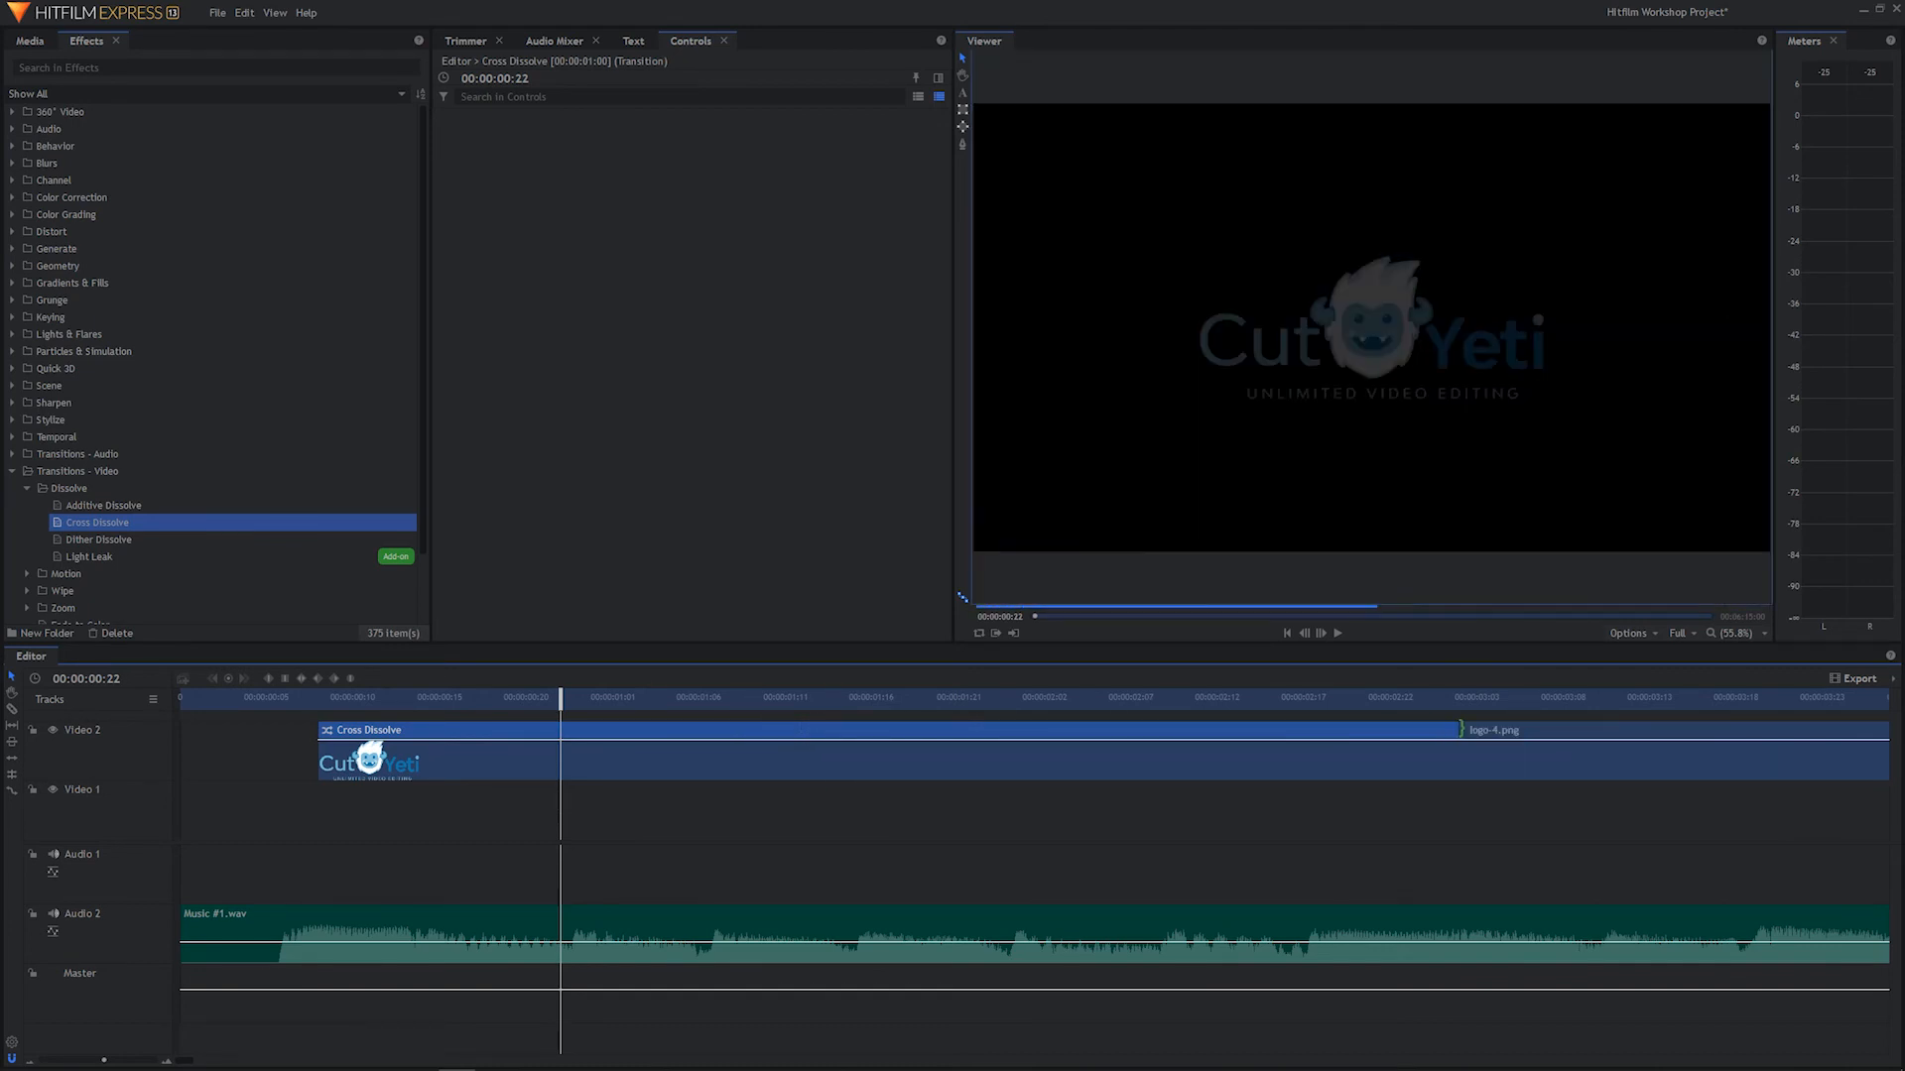
left_click_drag(552, 706, 81, 748)
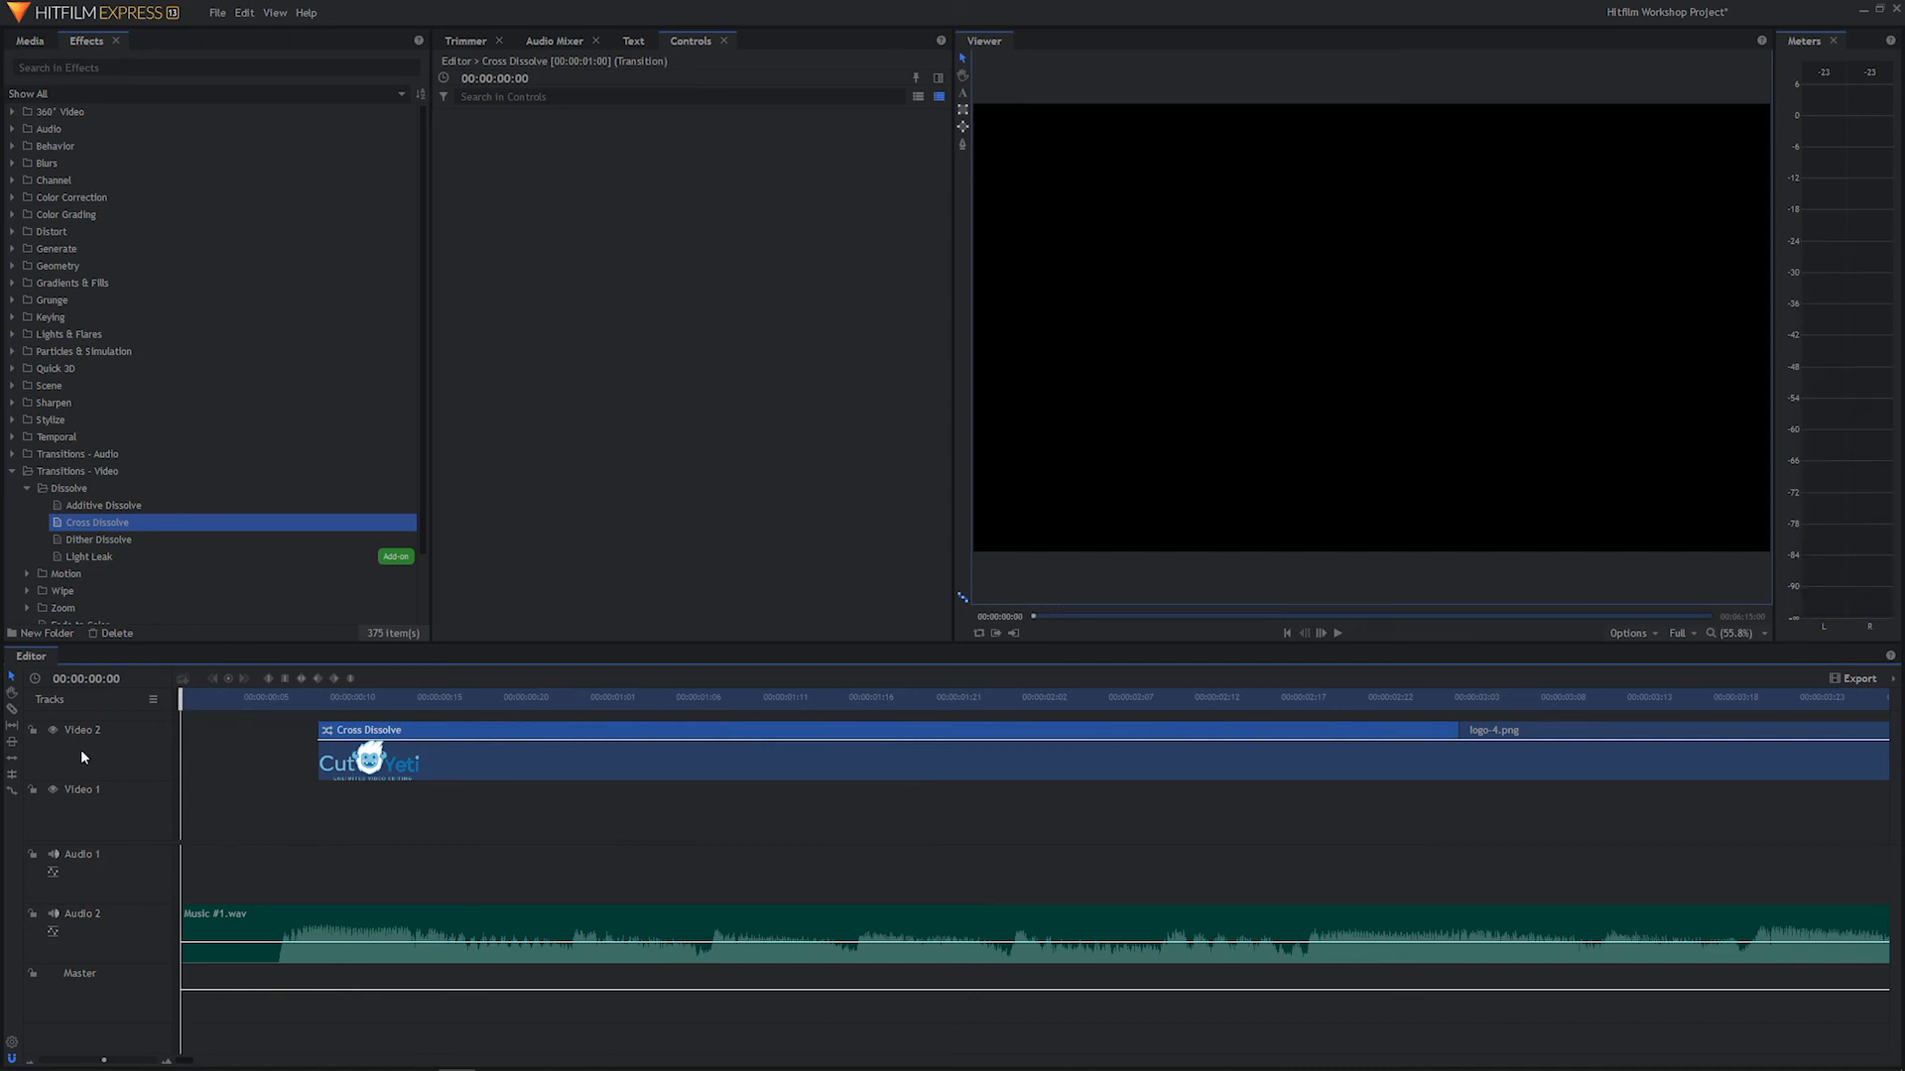
key("space")
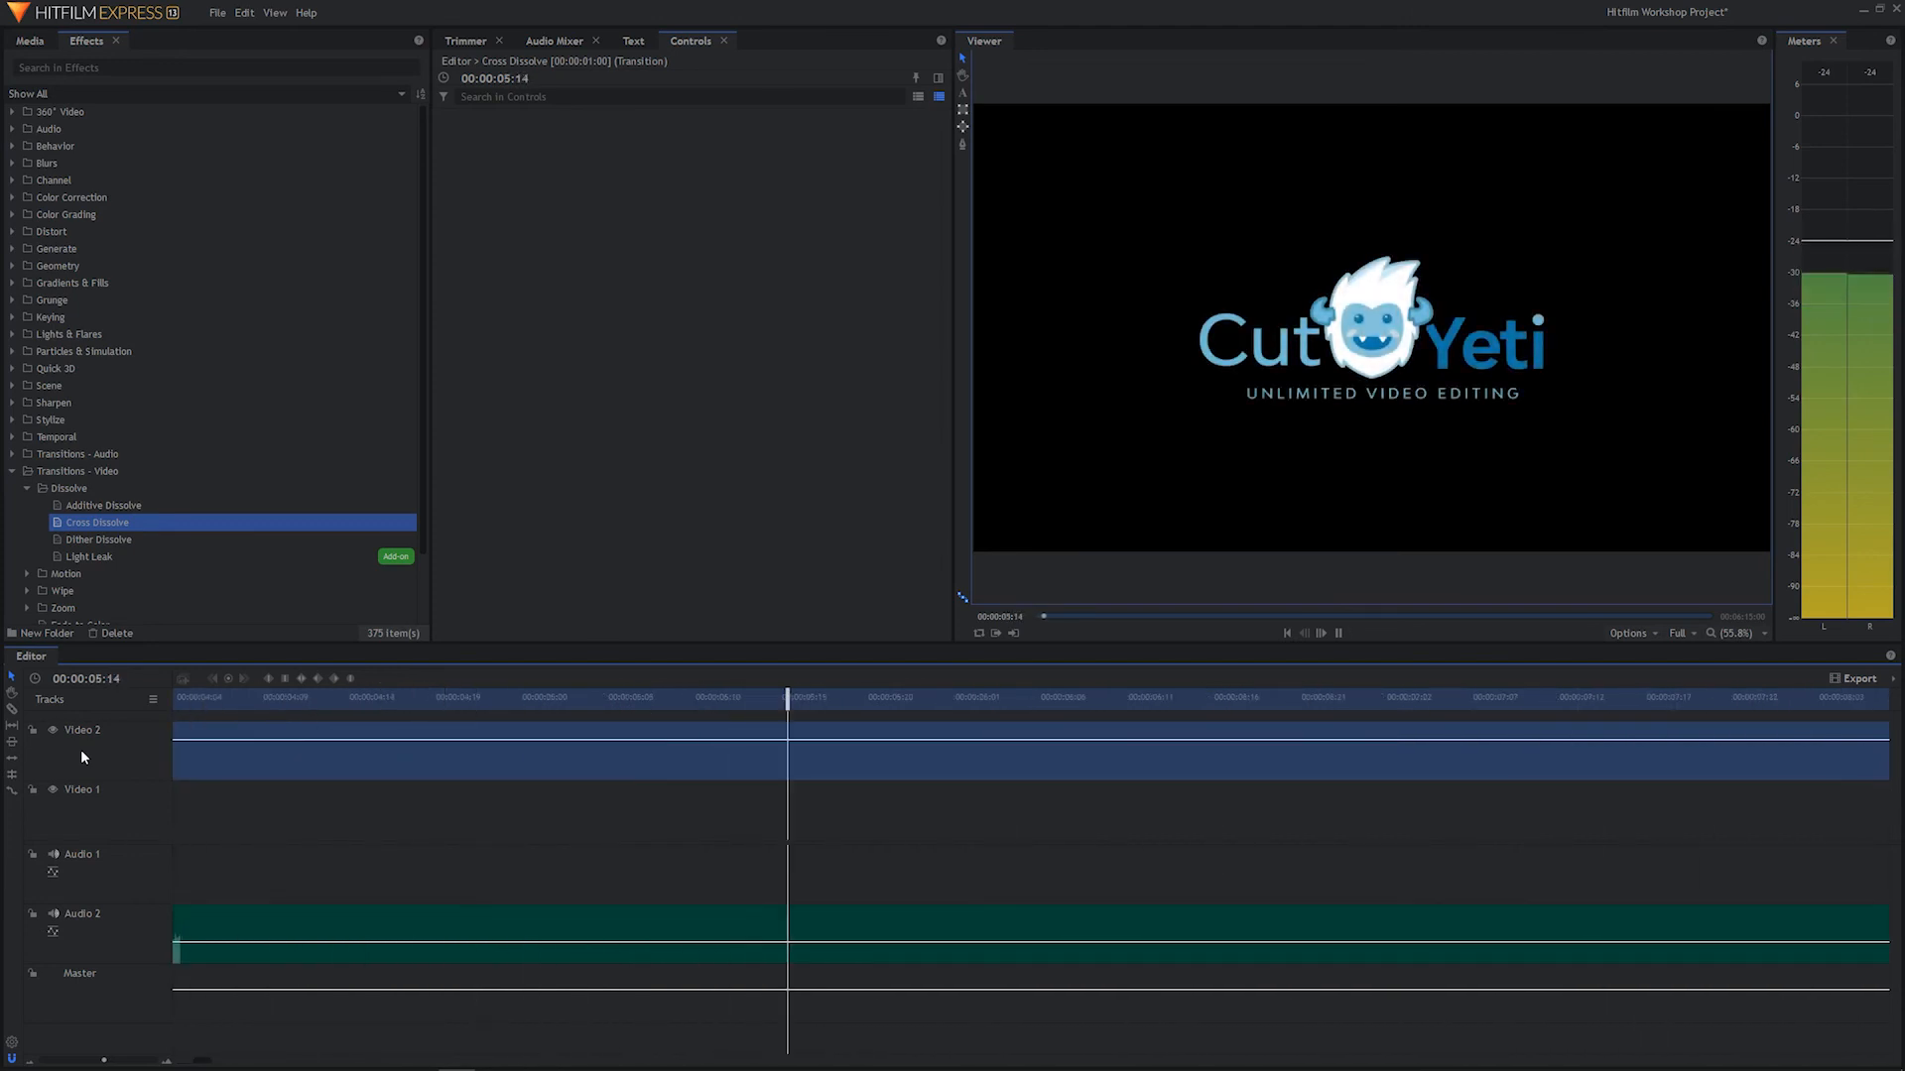
key("space")
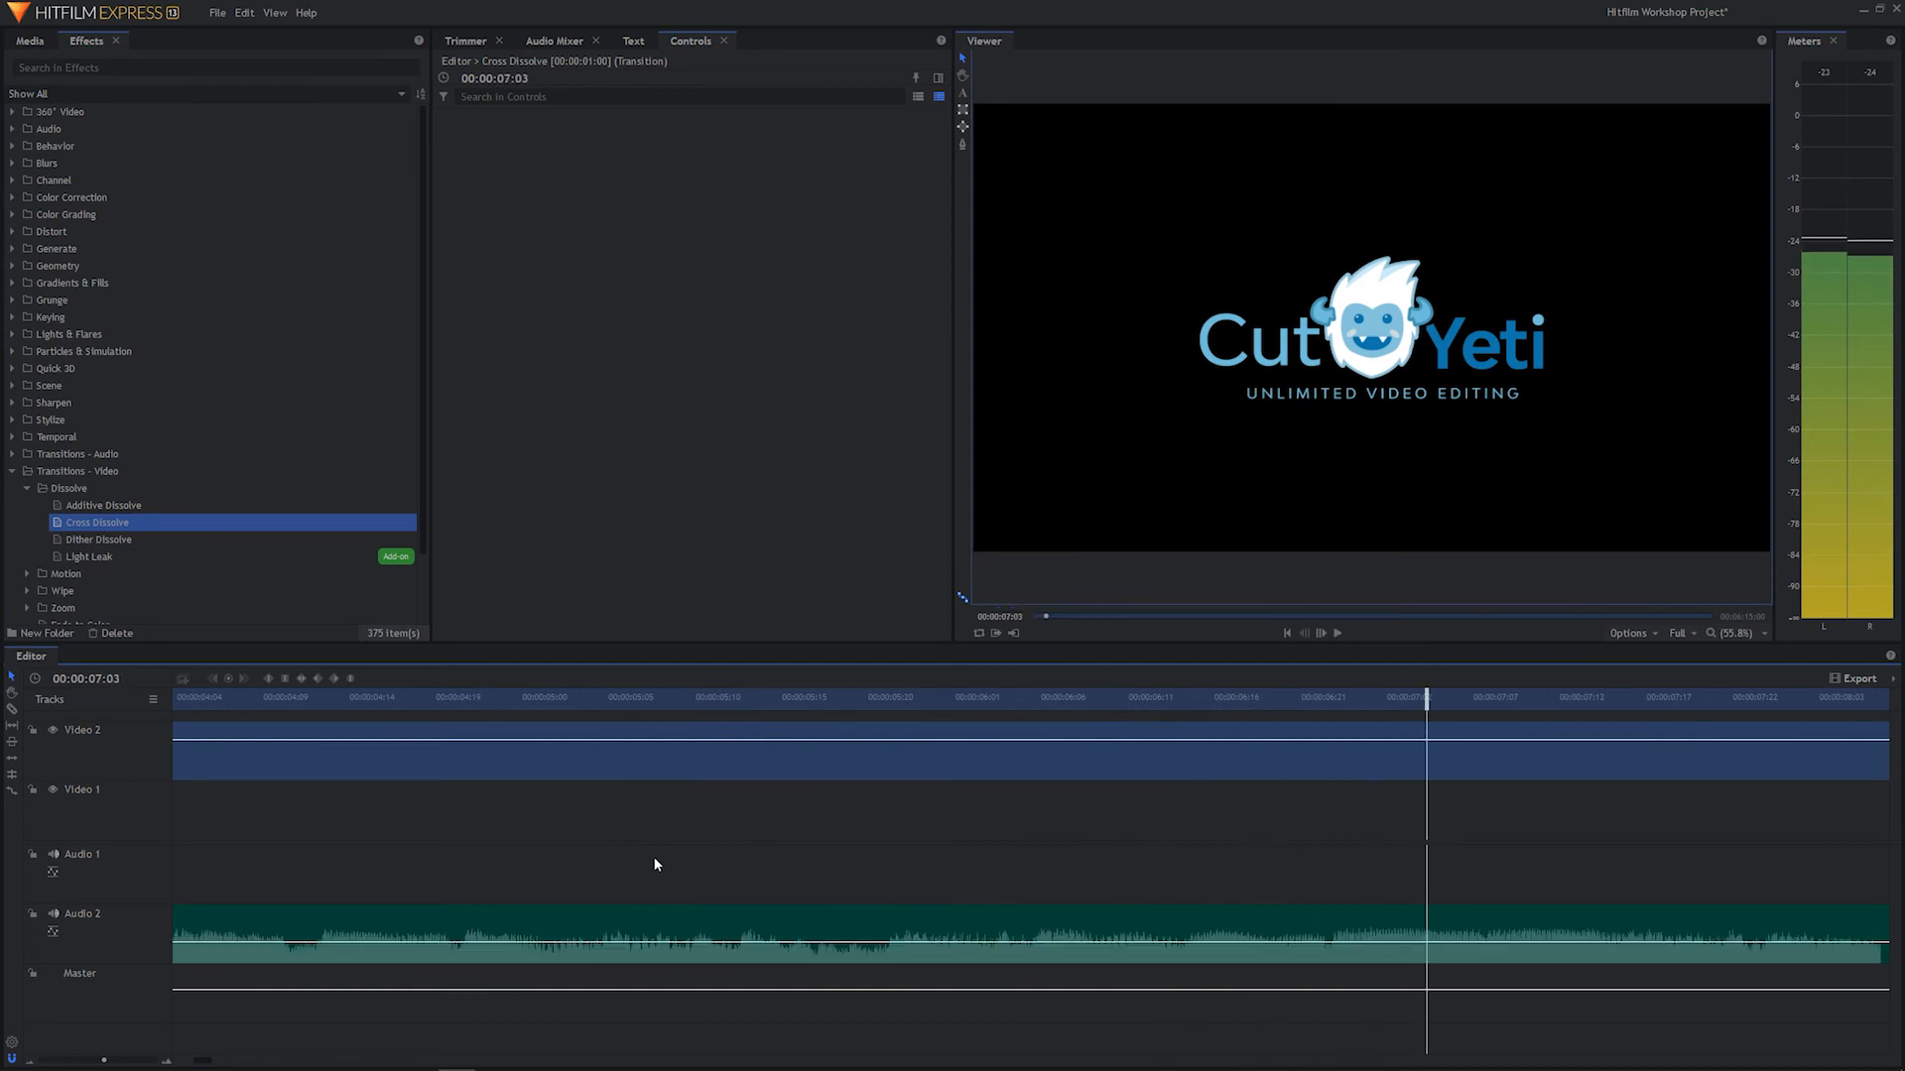
Bring the whole logo opening into view on the timeline and park the playhead at 00:00:04:05
key("alt")
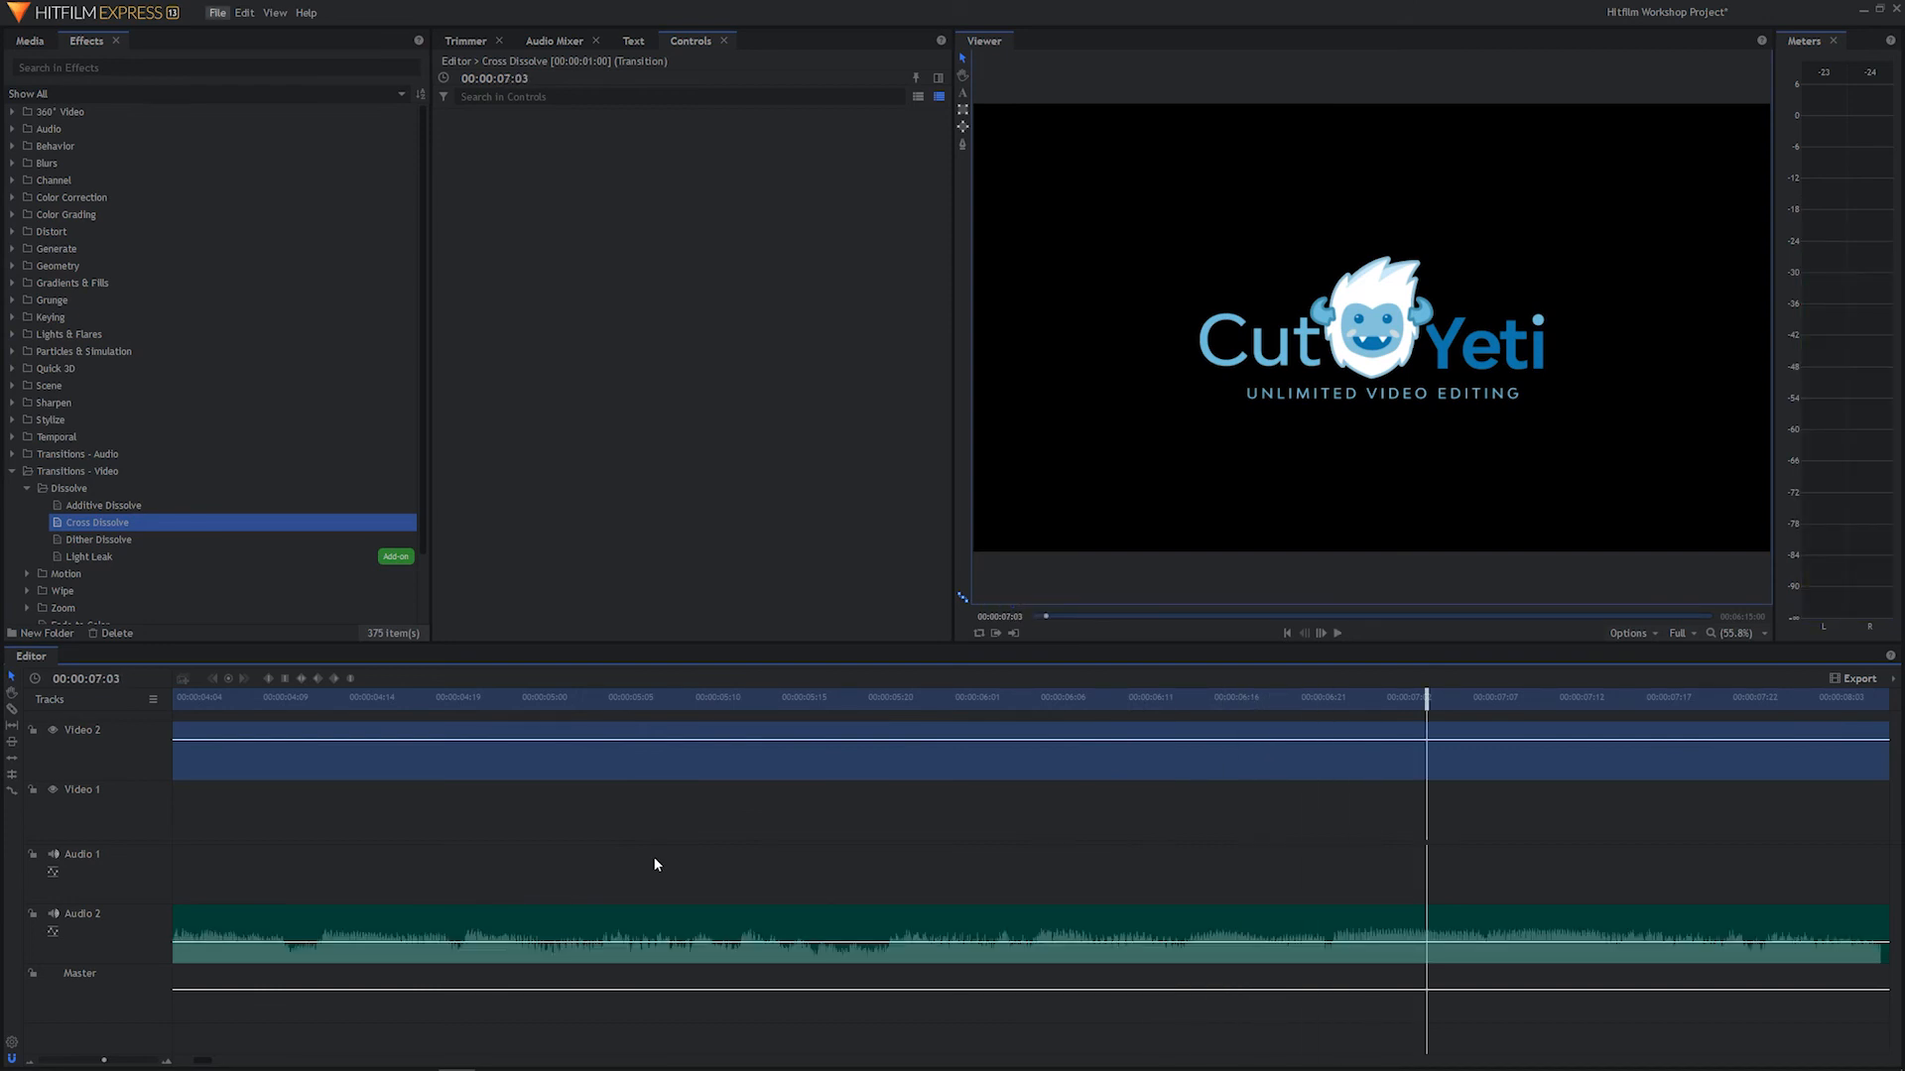
scroll(682, 835, "down", 4)
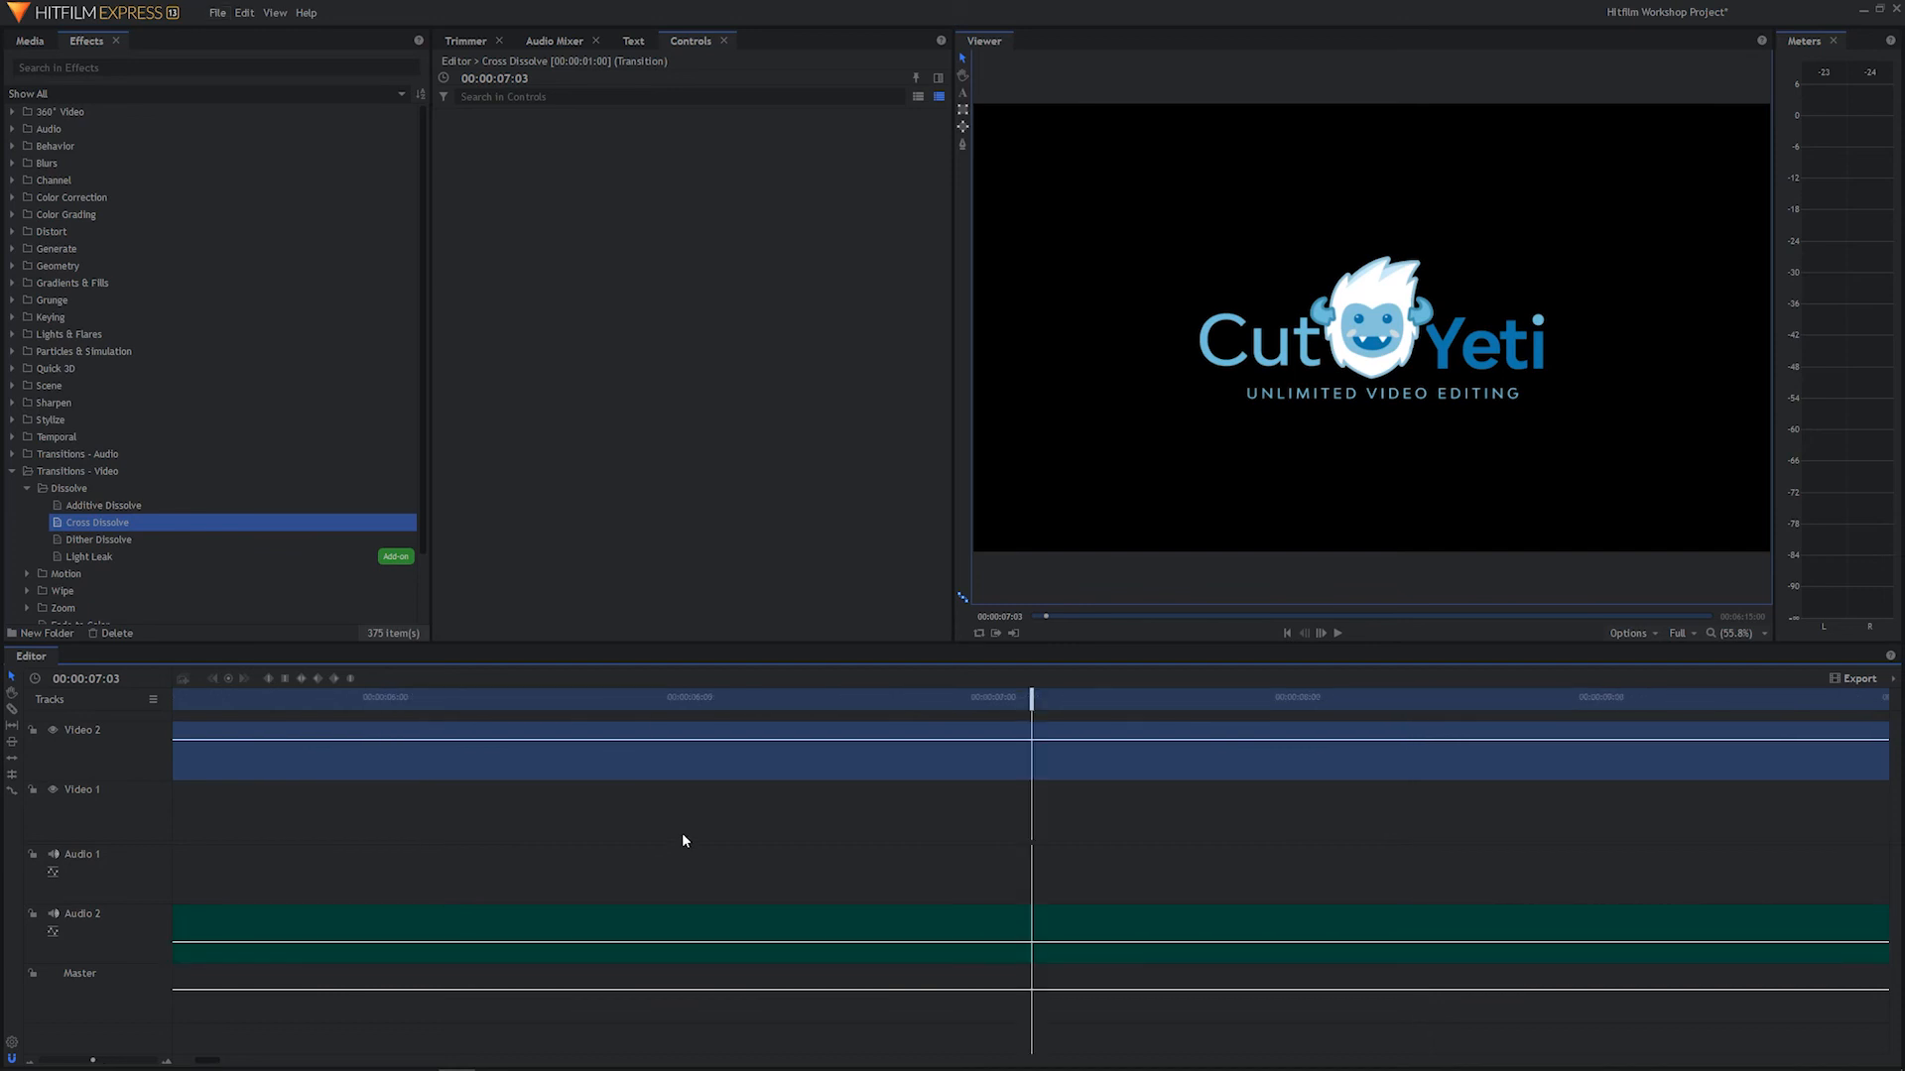
scroll(682, 840, "down", 3)
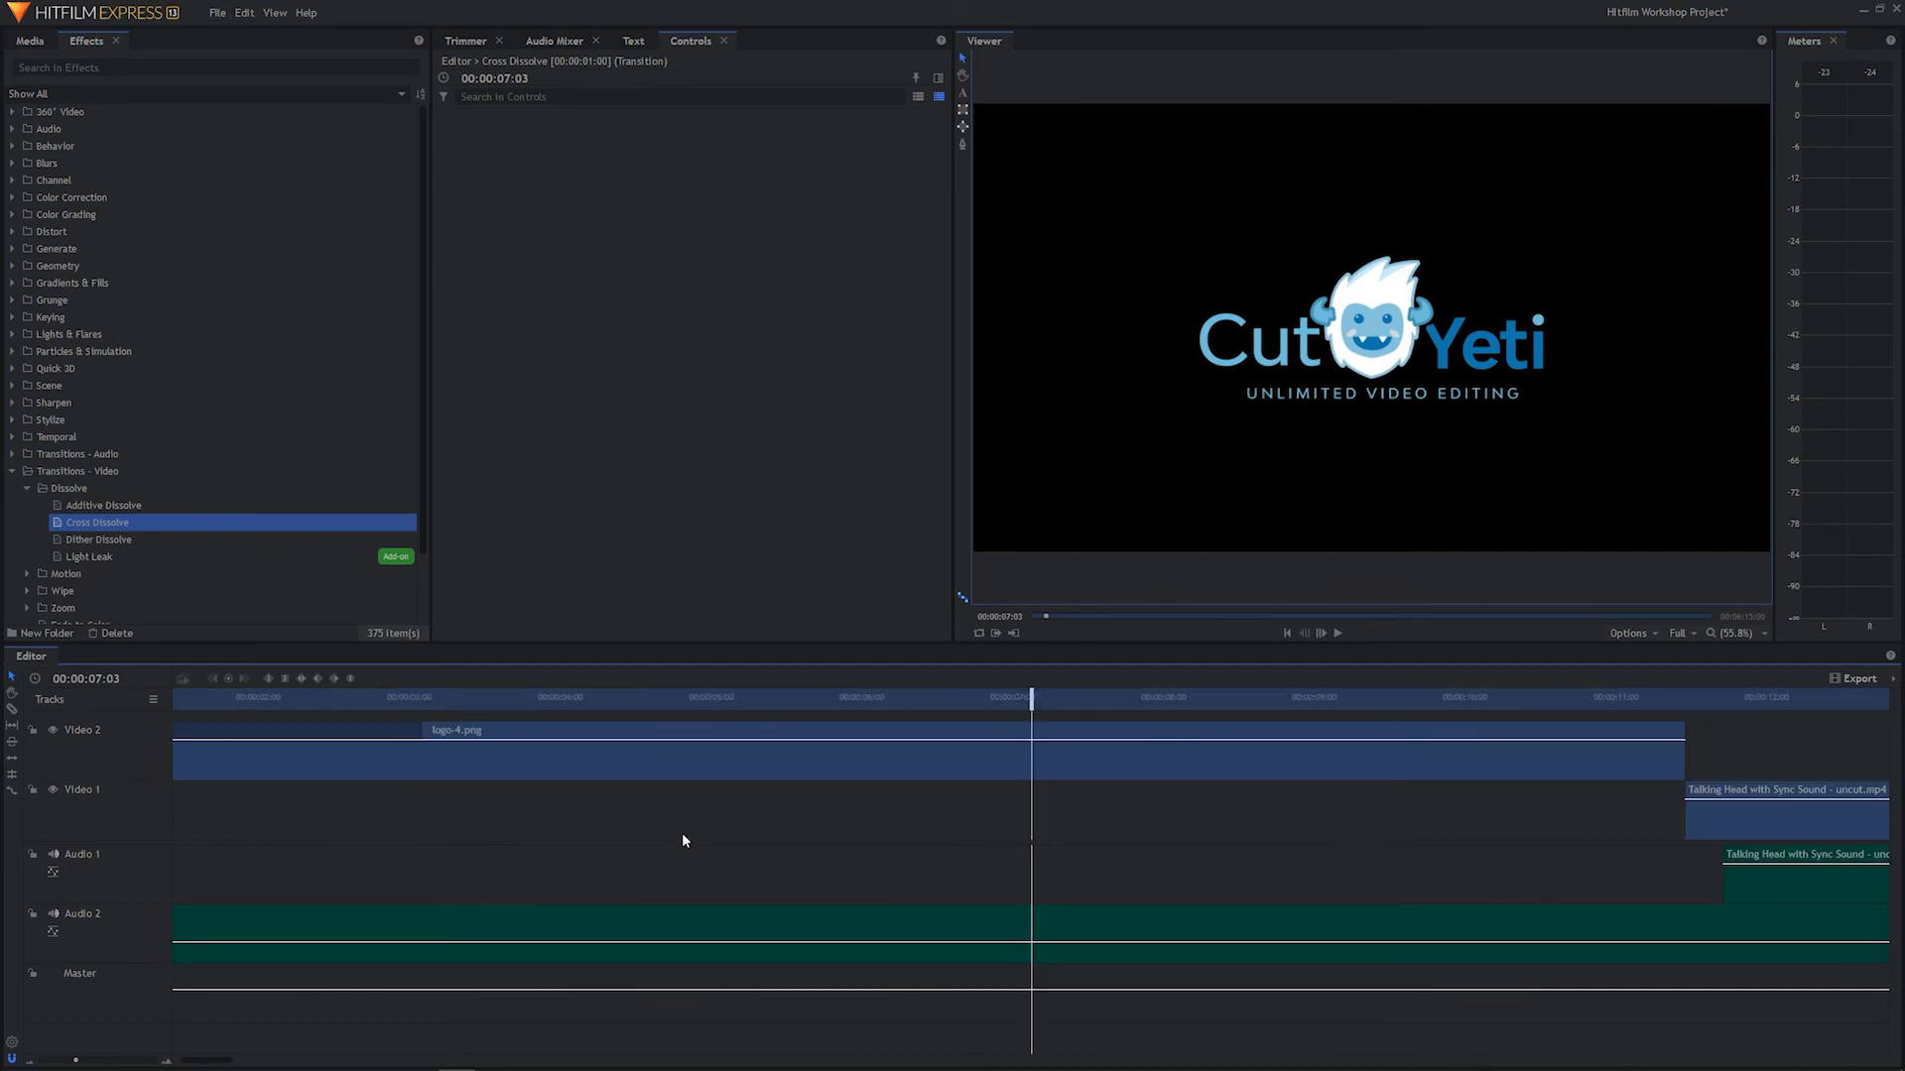
left_click(515, 701)
left_click_drag(508, 698, 635, 698)
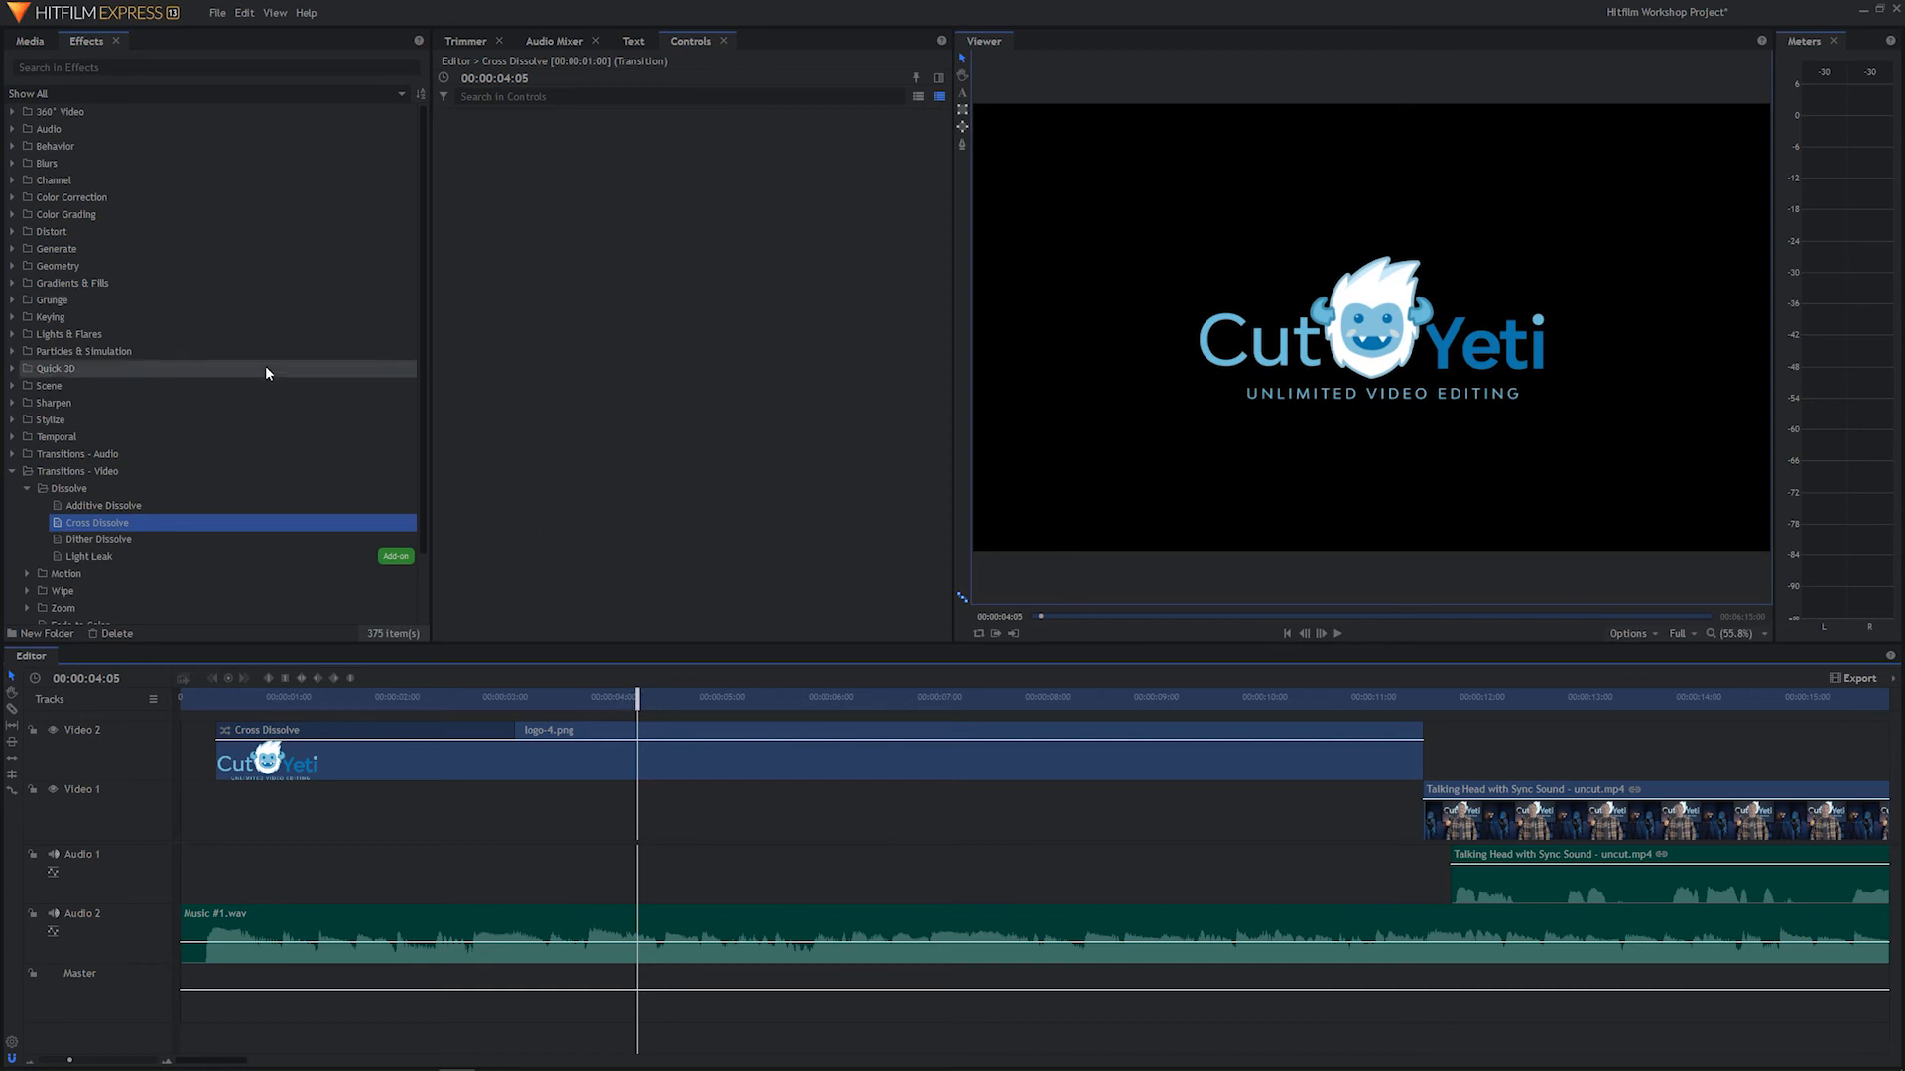
Preview Organic Light Leaks 025.mov from the Elements folder and place it on Video 1 beneath the logo, ending where the talking head clip starts
left_click(31, 44)
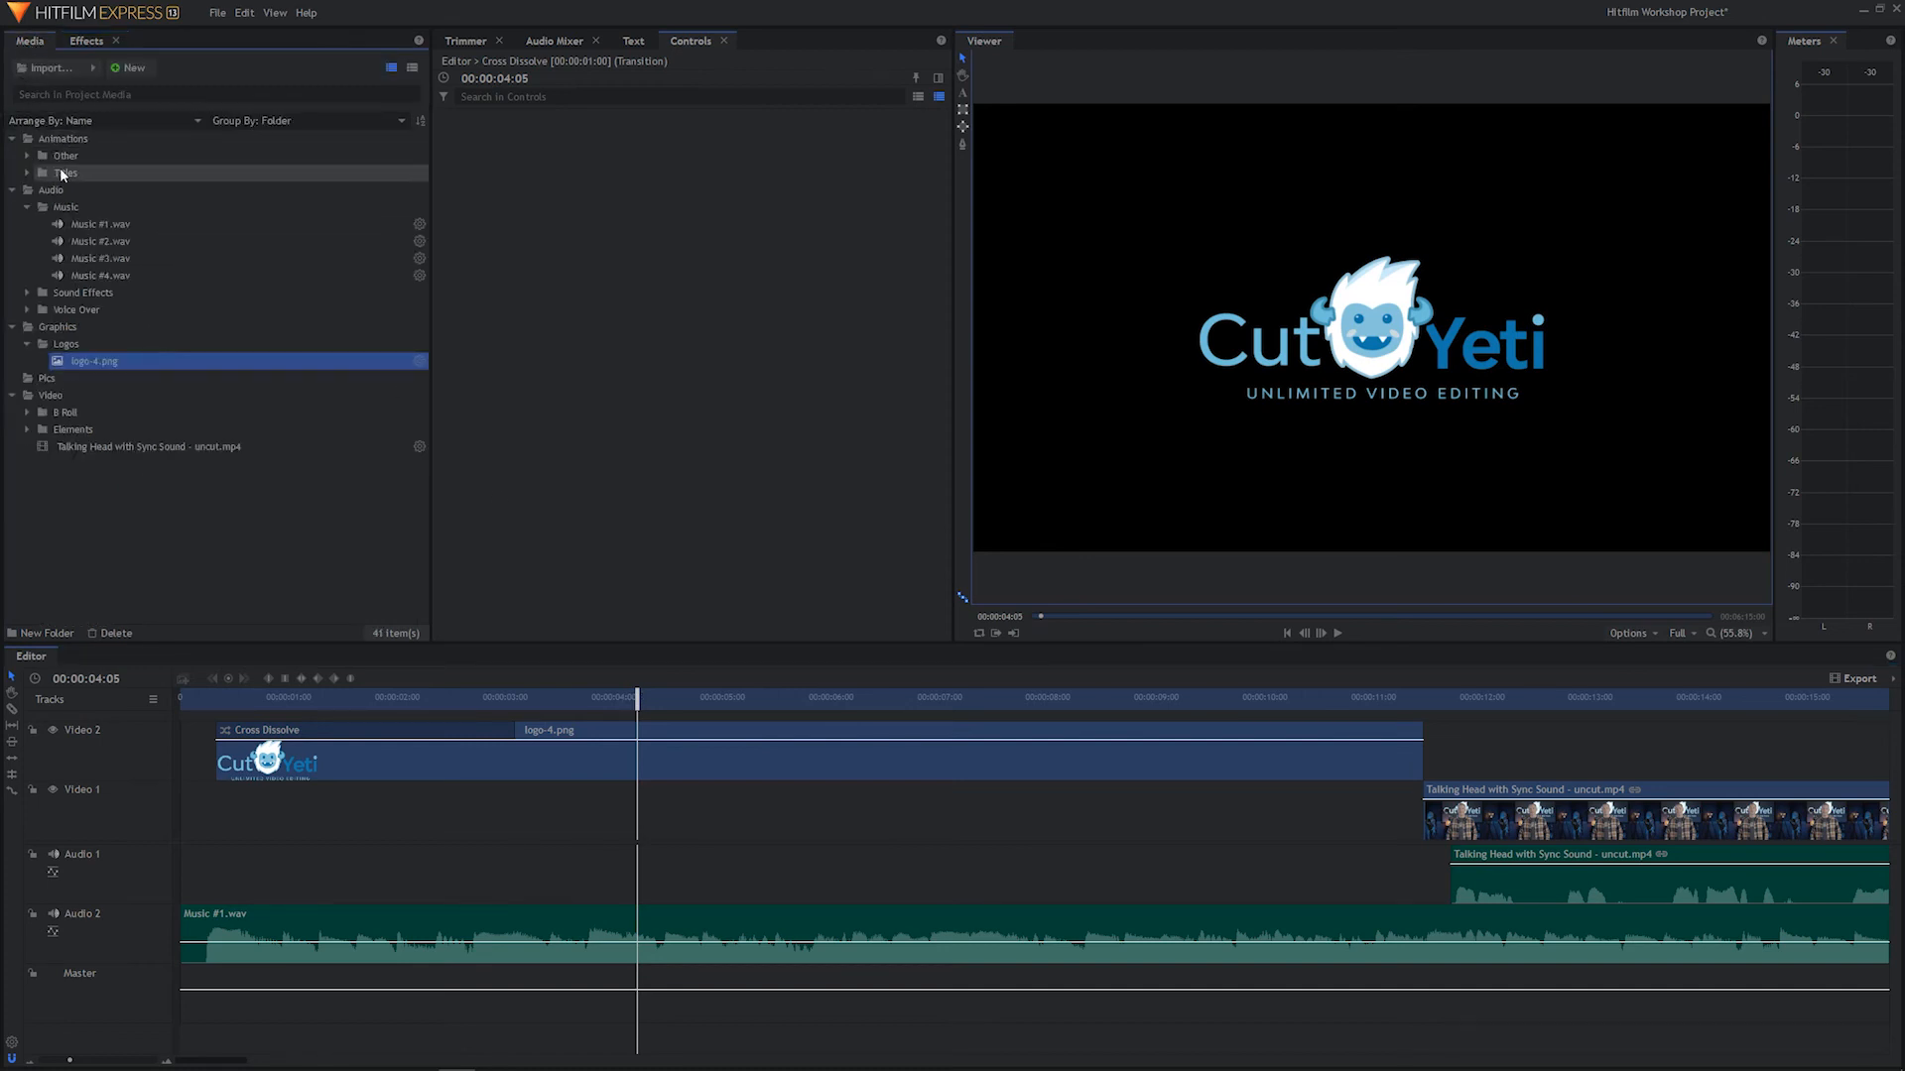
left_click(26, 430)
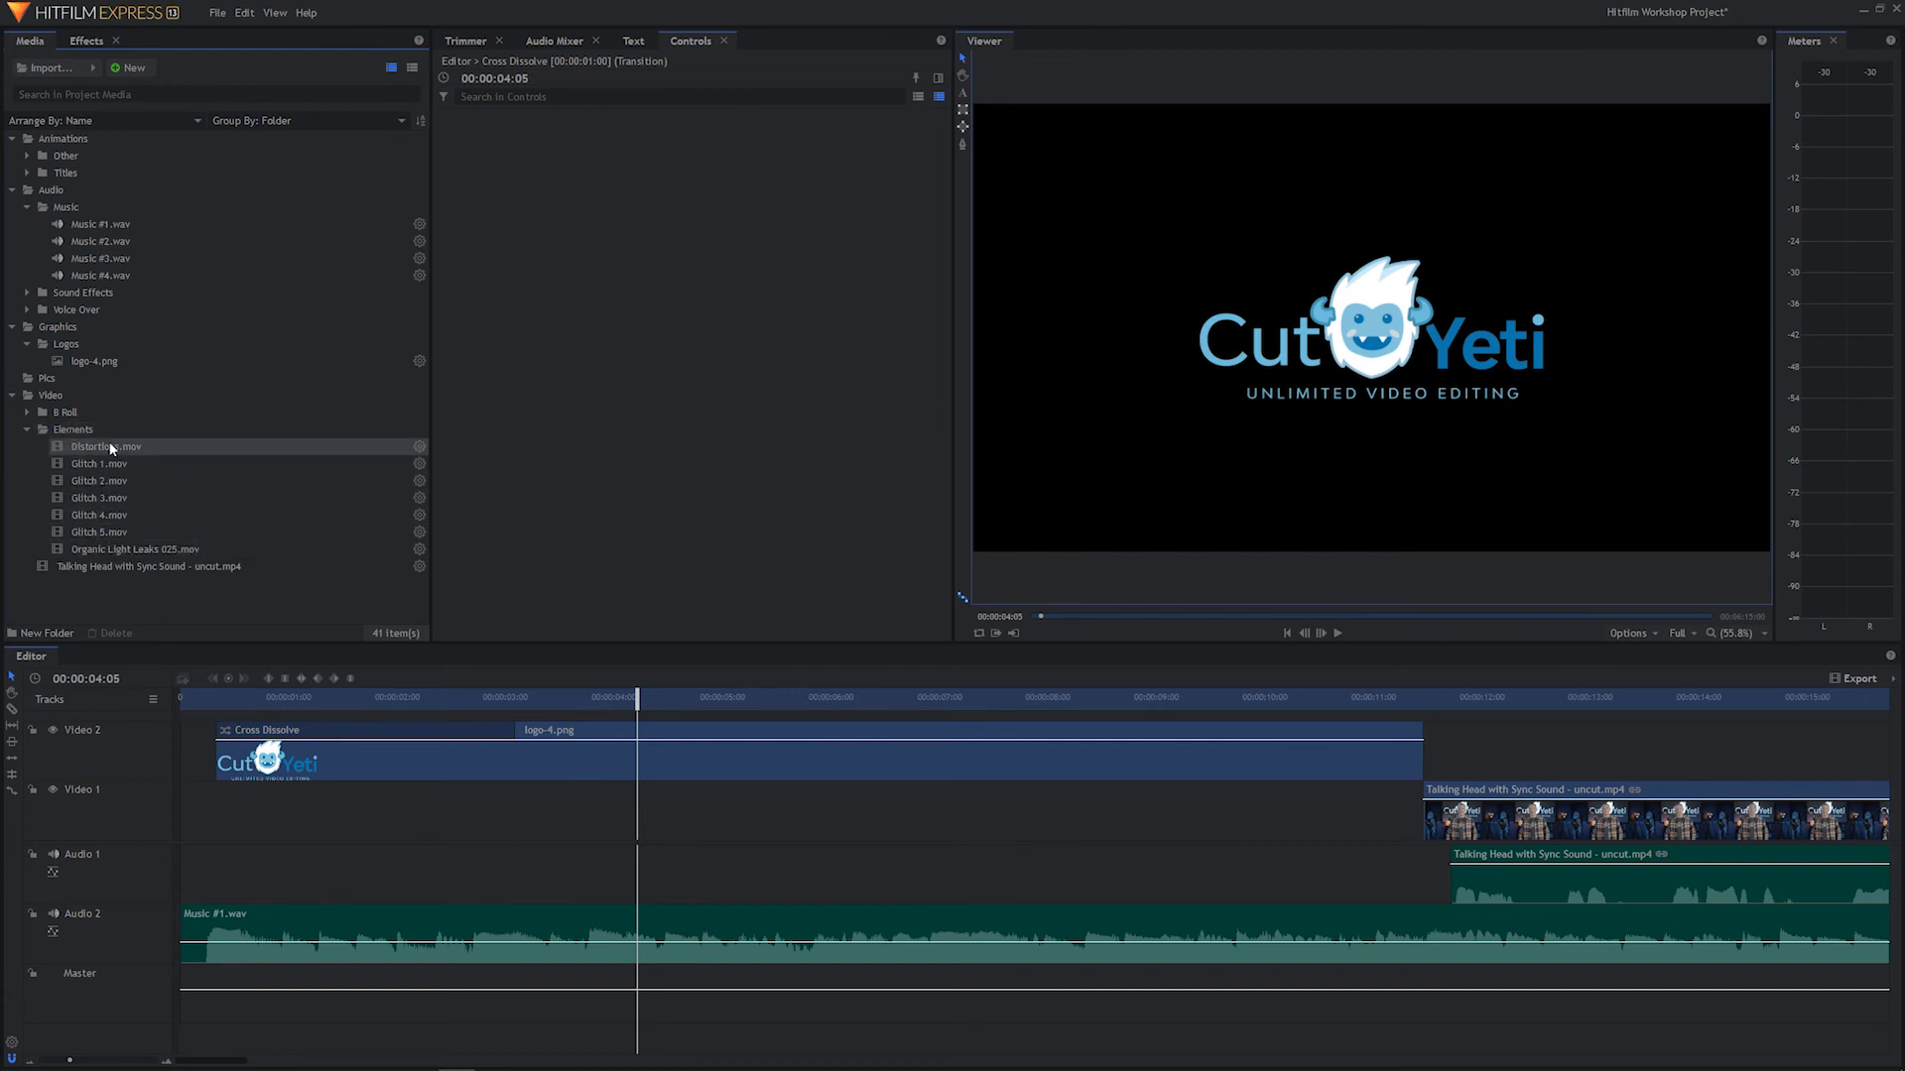
double_click(62, 549)
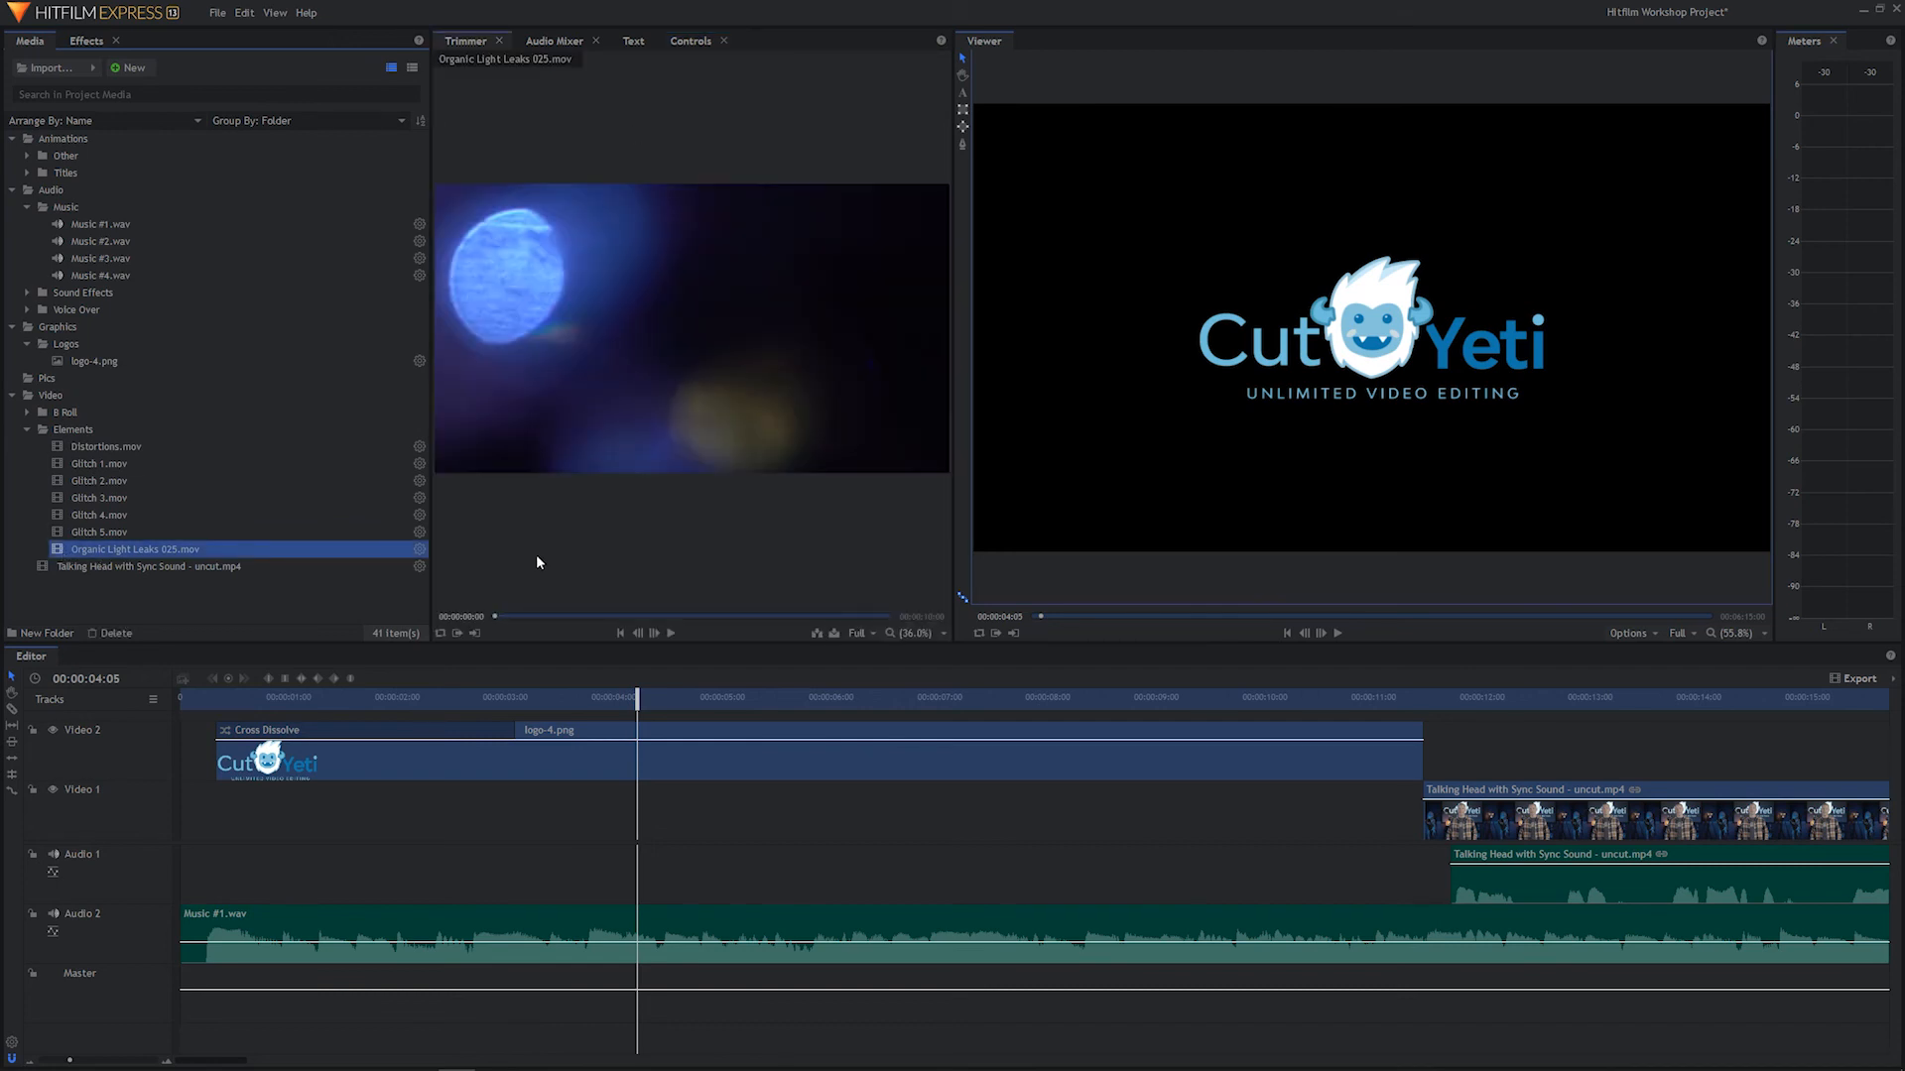
left_click_drag(500, 617, 423, 637)
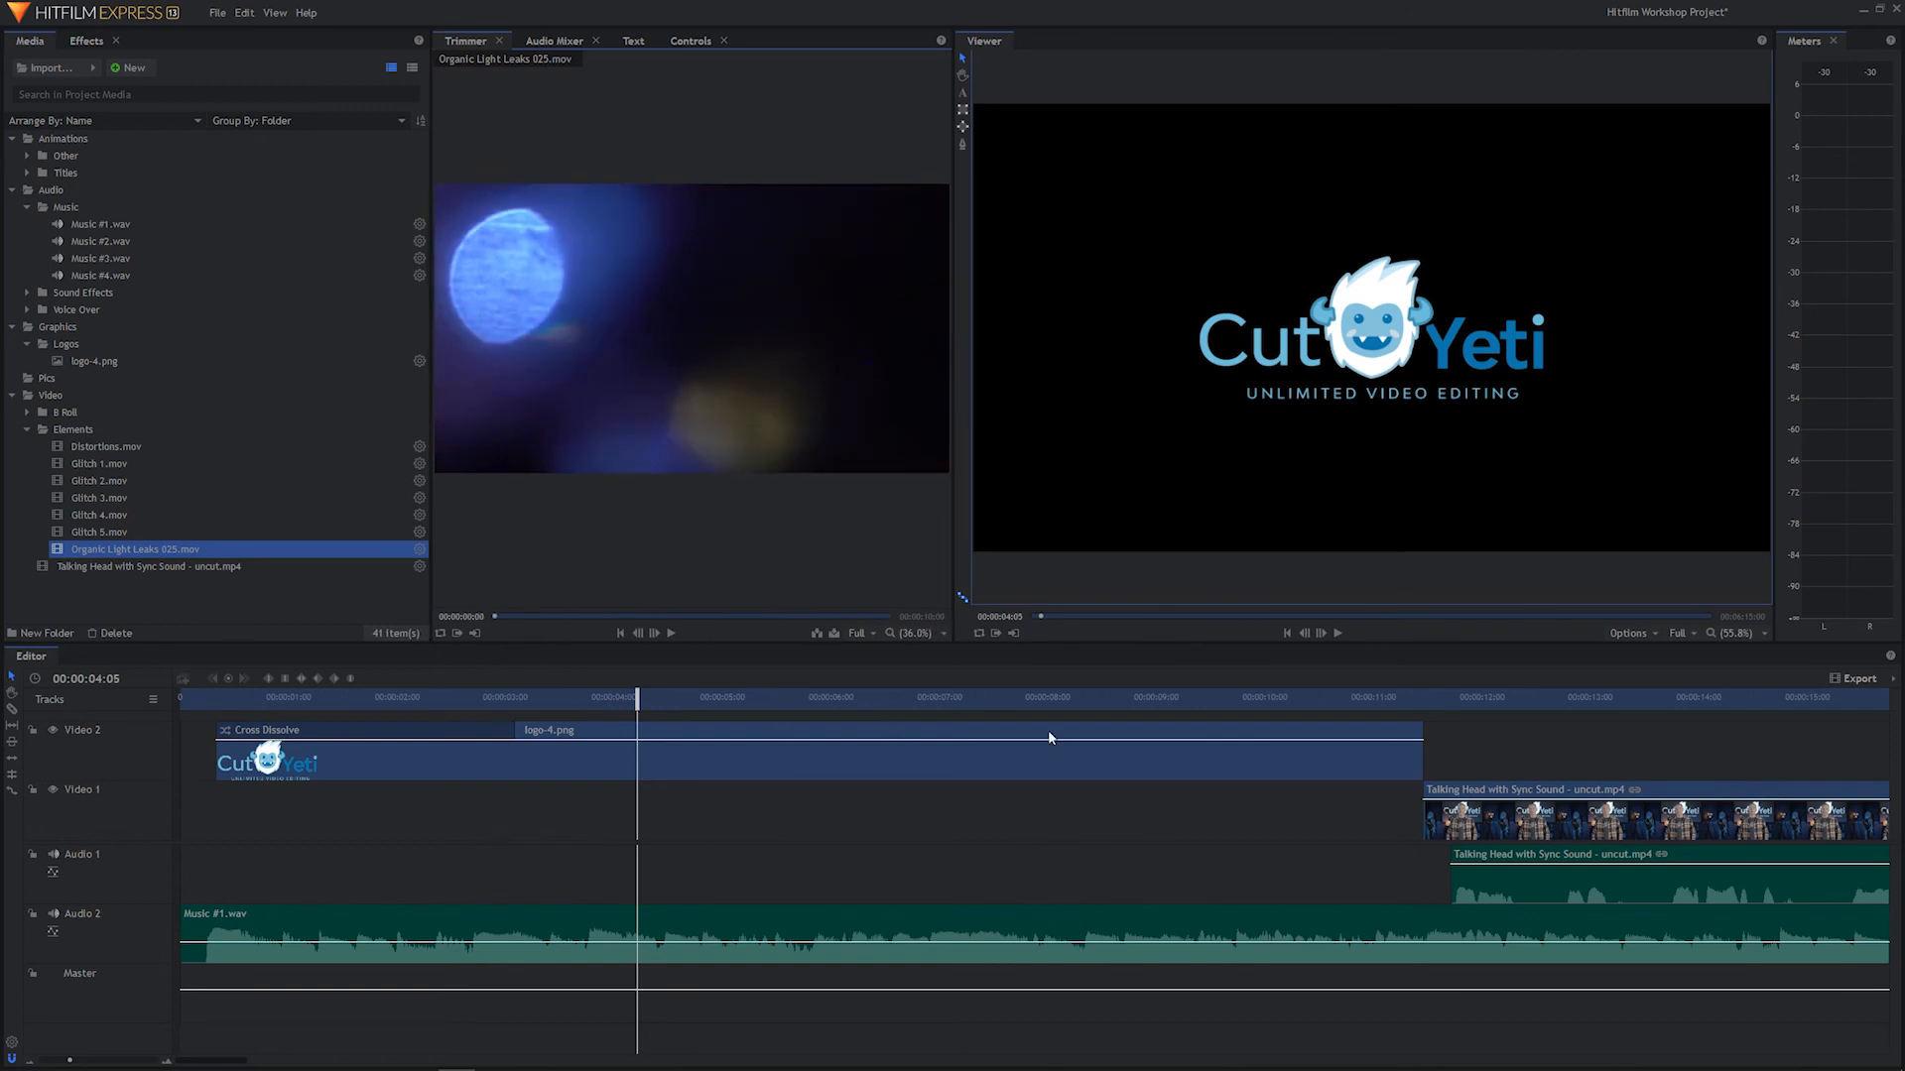
left_click_drag(571, 340, 339, 804)
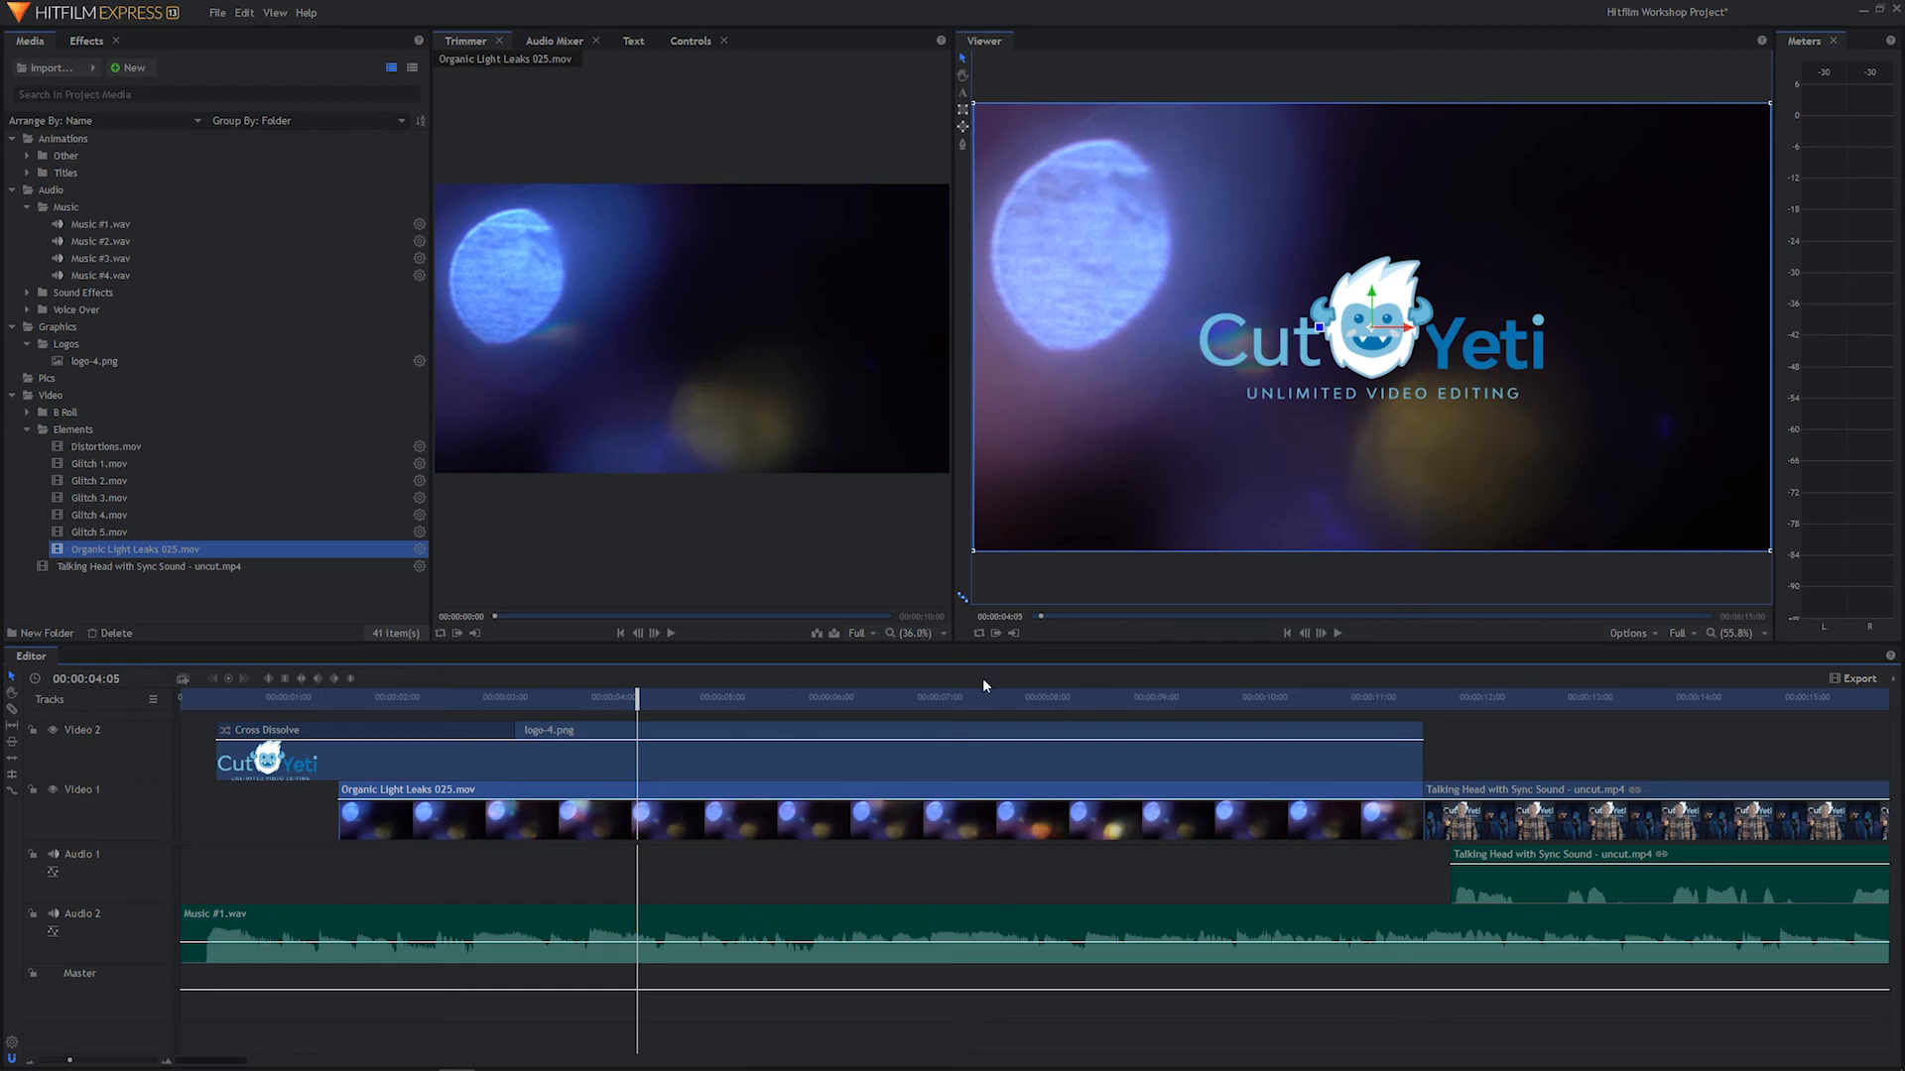
Play the opening from 00:00:00:20 to review the light leaks background behind the logo
left_click_drag(420, 698, 344, 711)
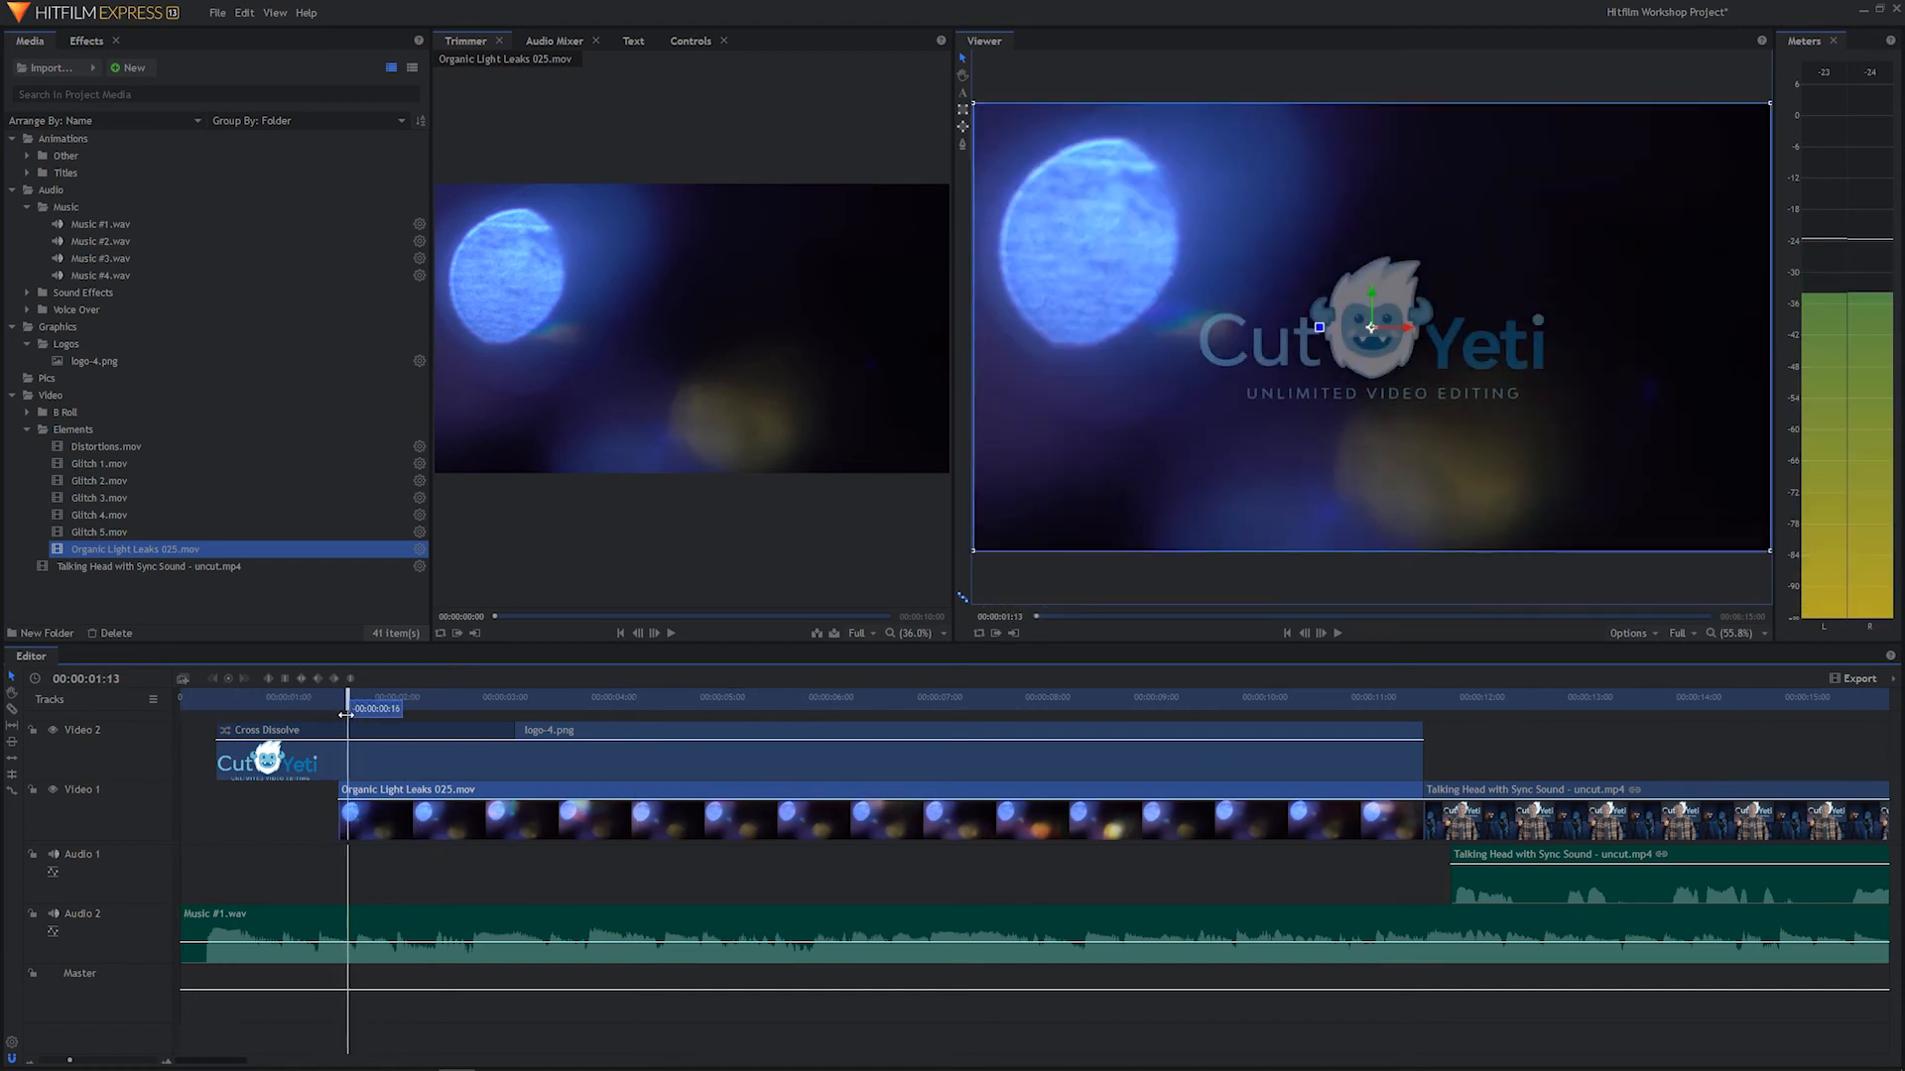
left_click(269, 699)
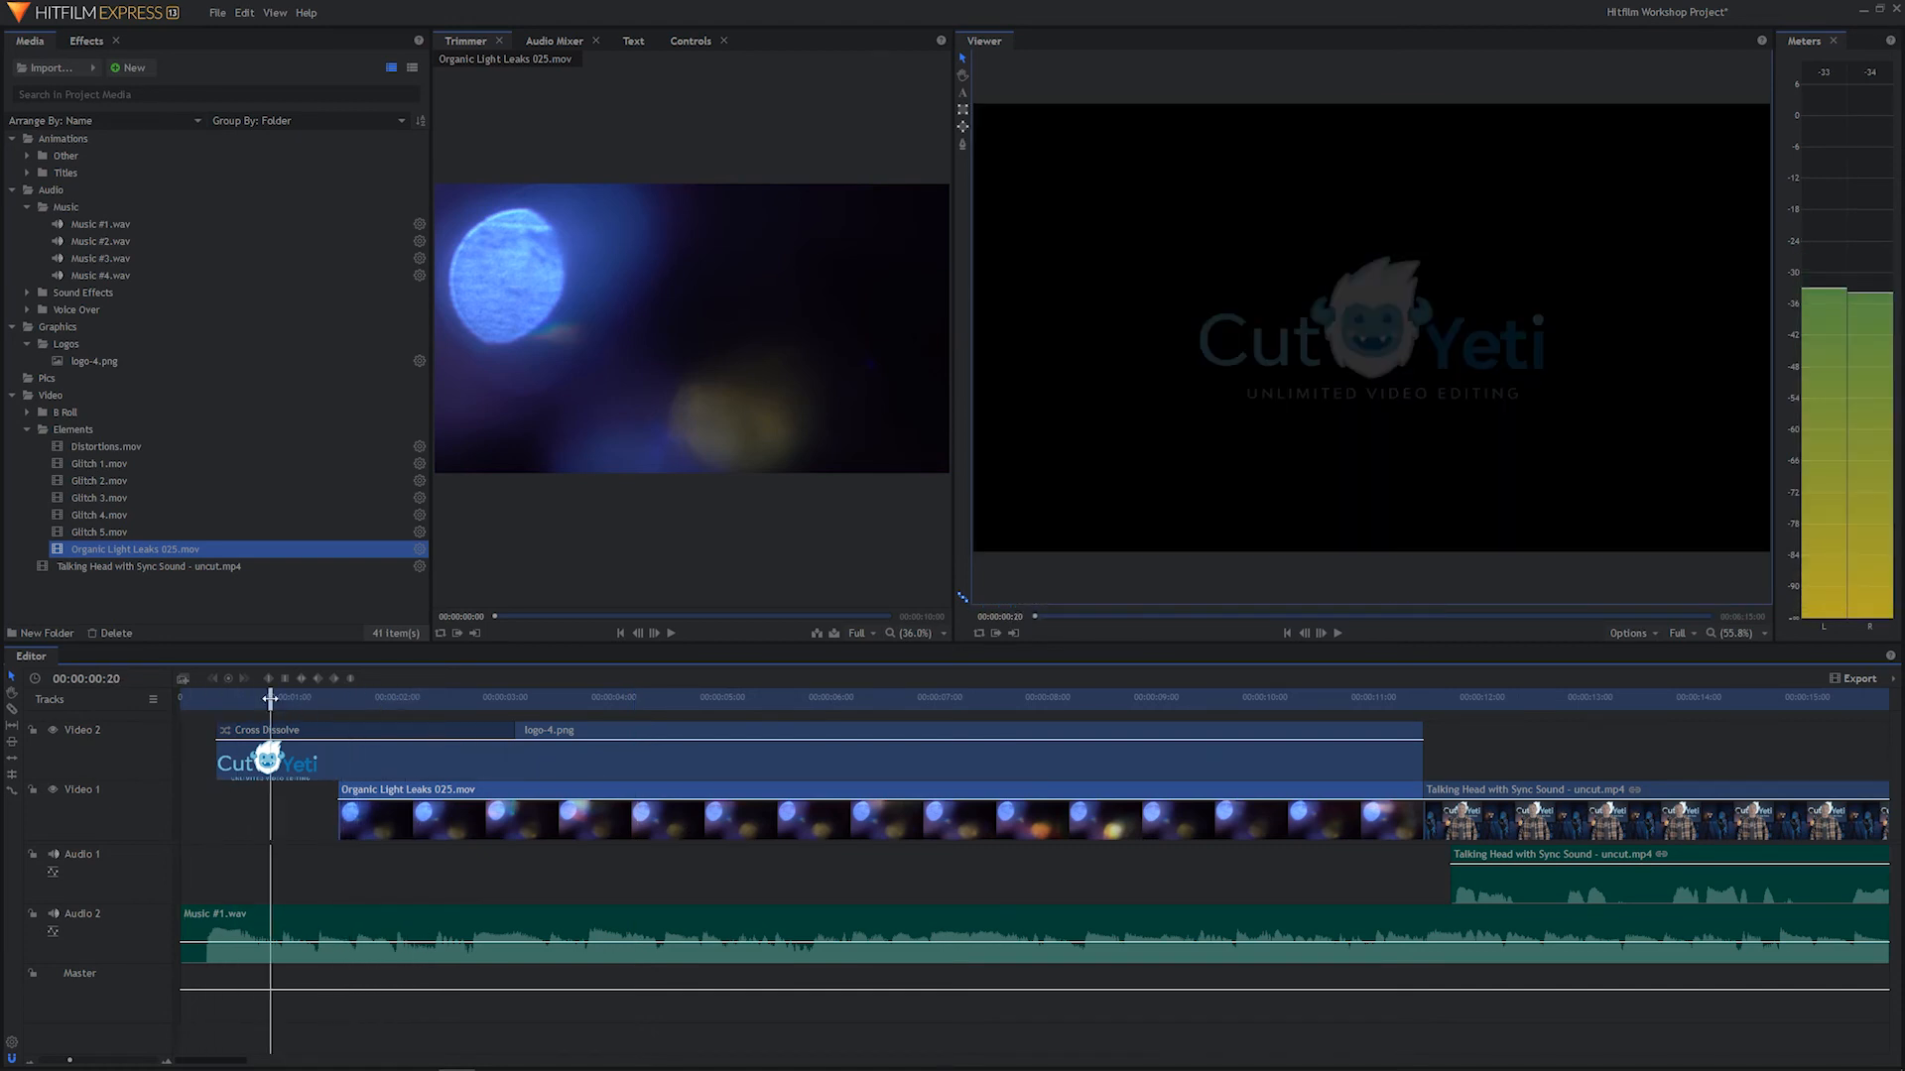
key("space")
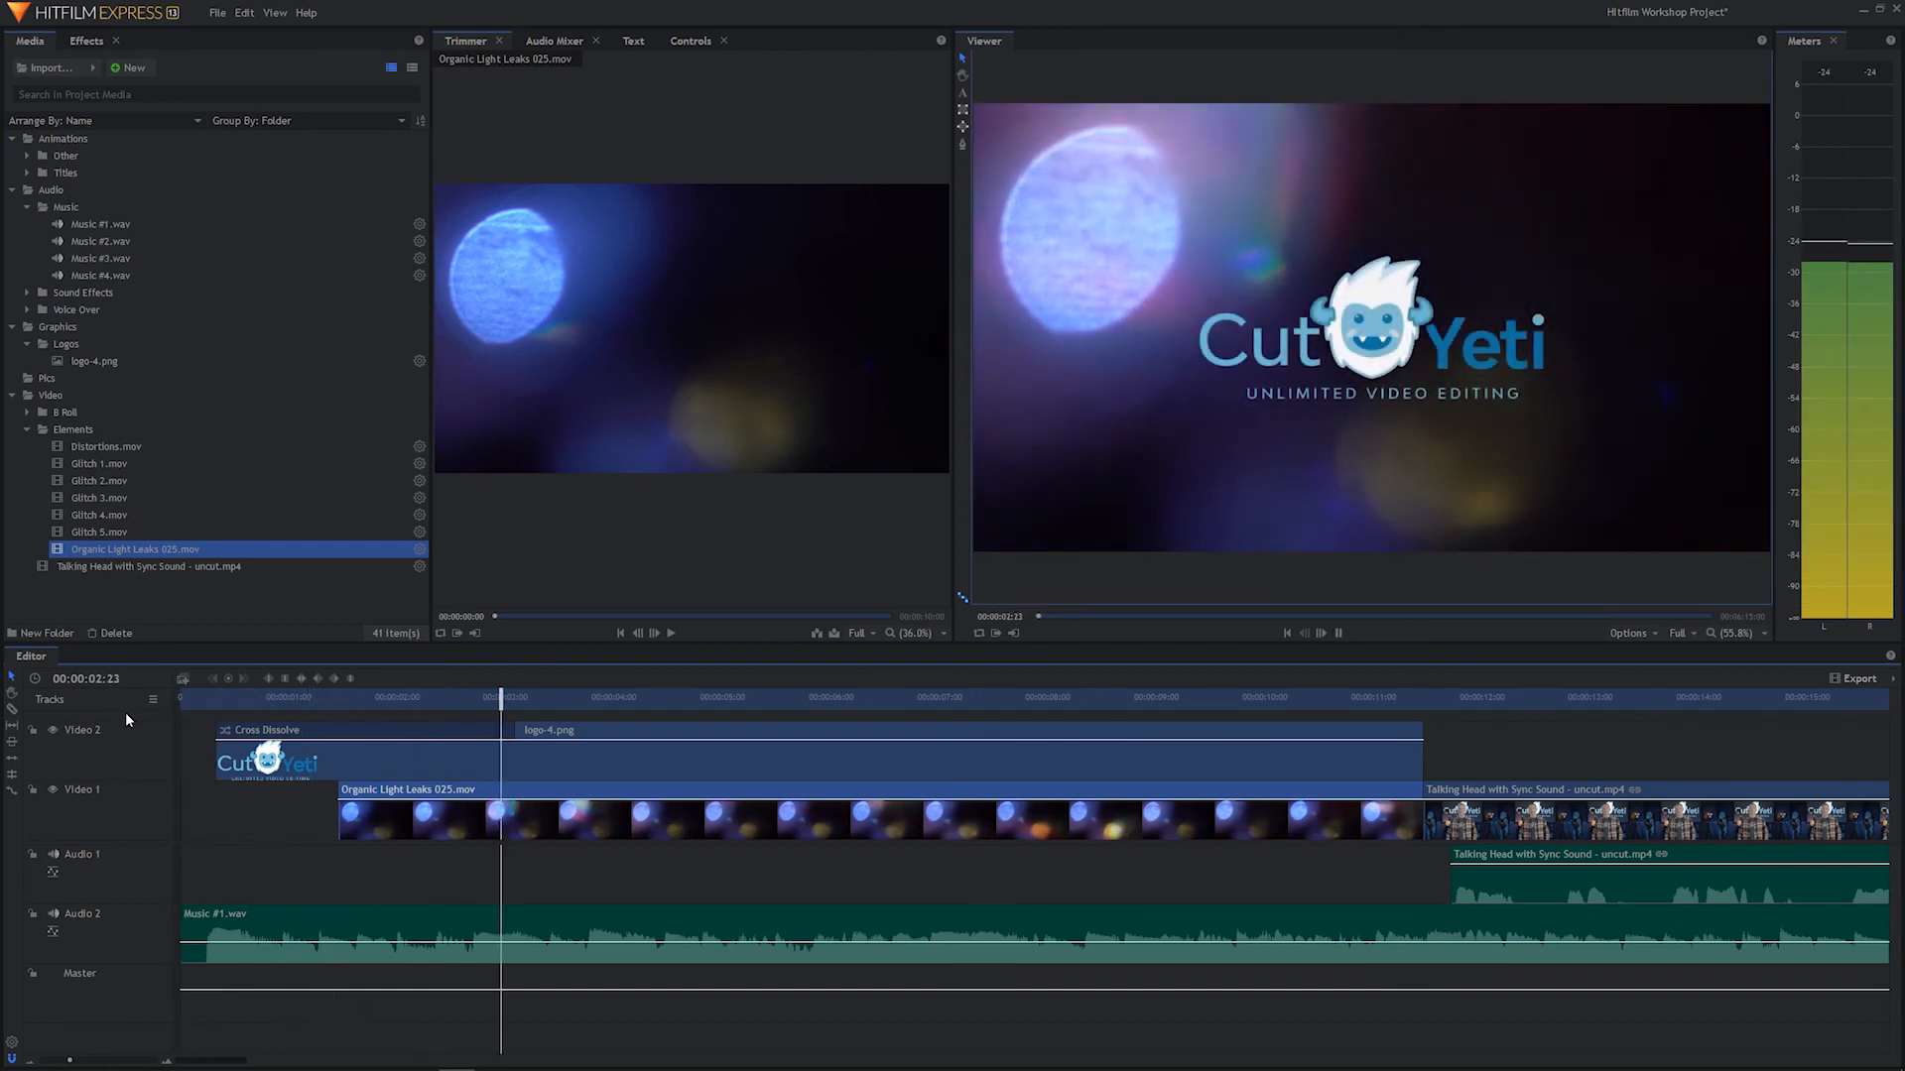
key("space")
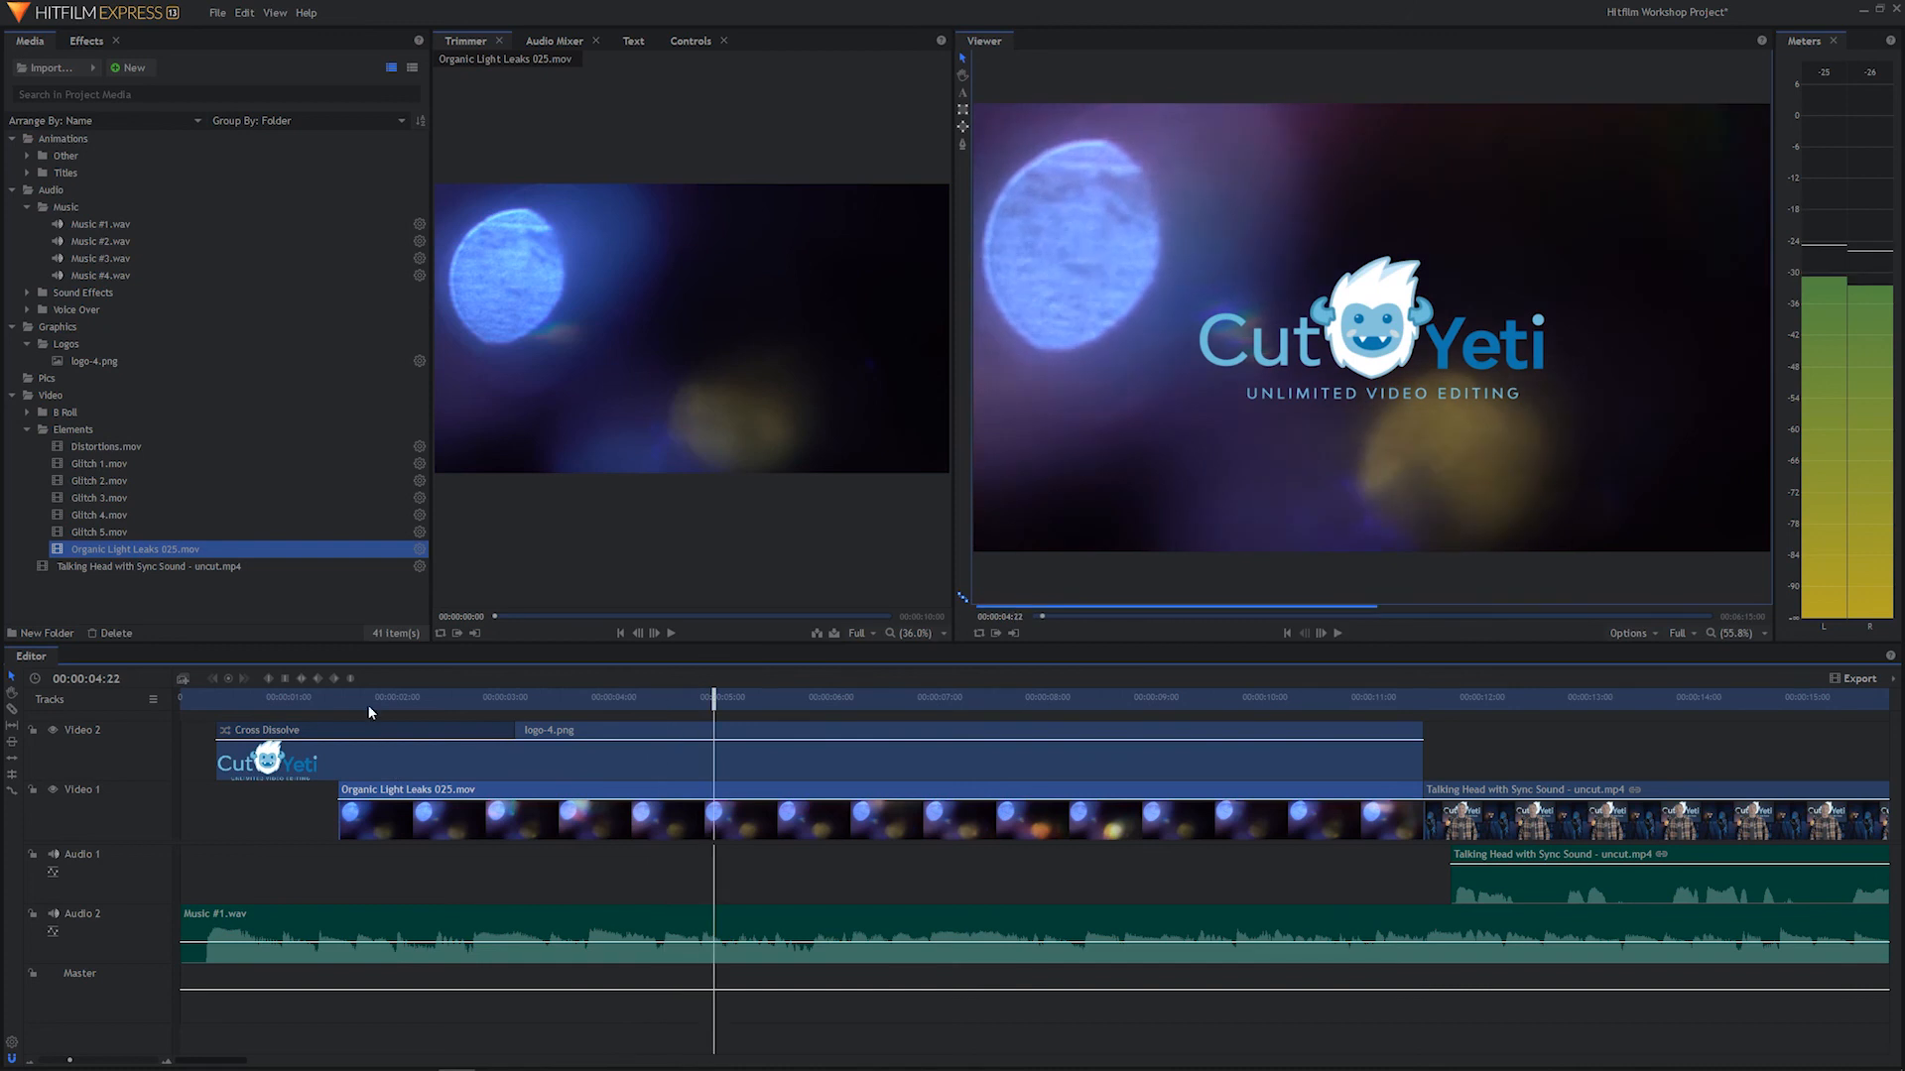
Apply the Cross Dissolve video transition to the start of the light leaks clip and replay the opening from the timeline's start
left_click(339, 700)
left_click(354, 764)
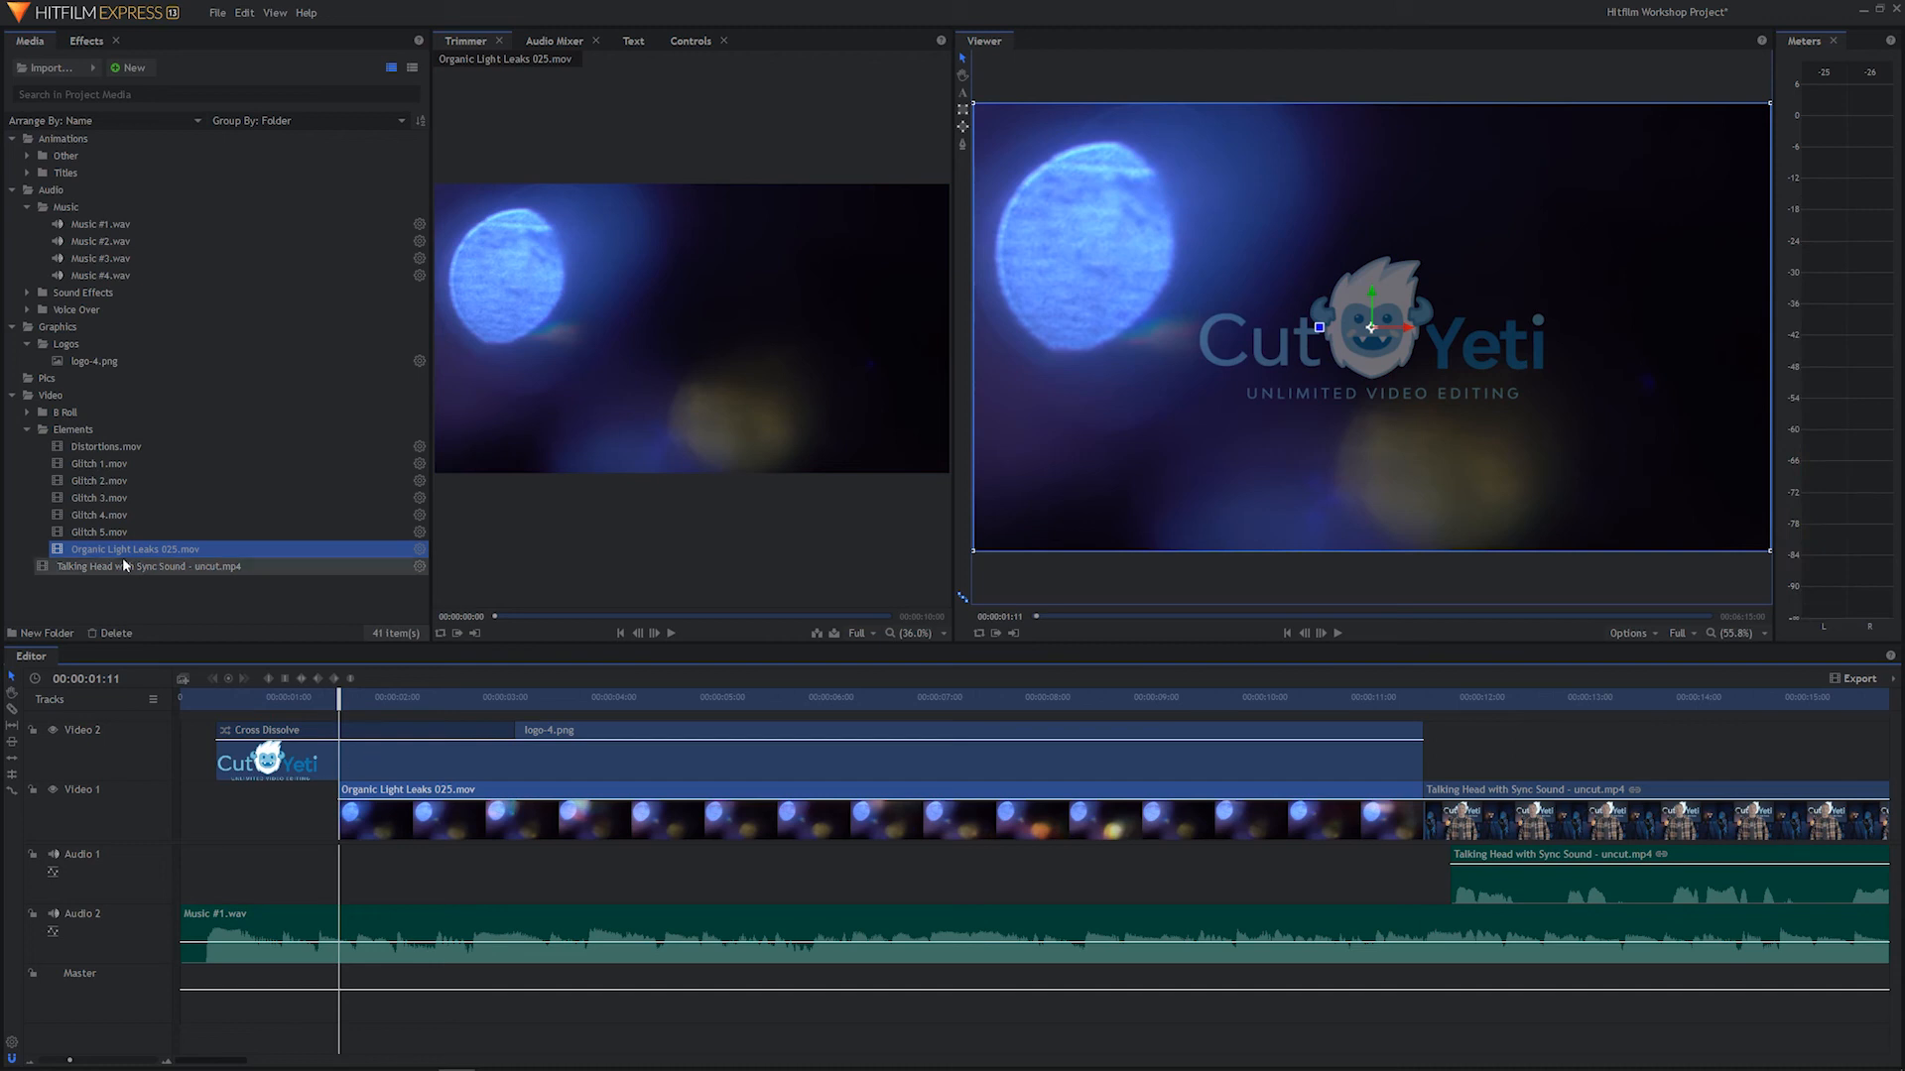
left_click(85, 43)
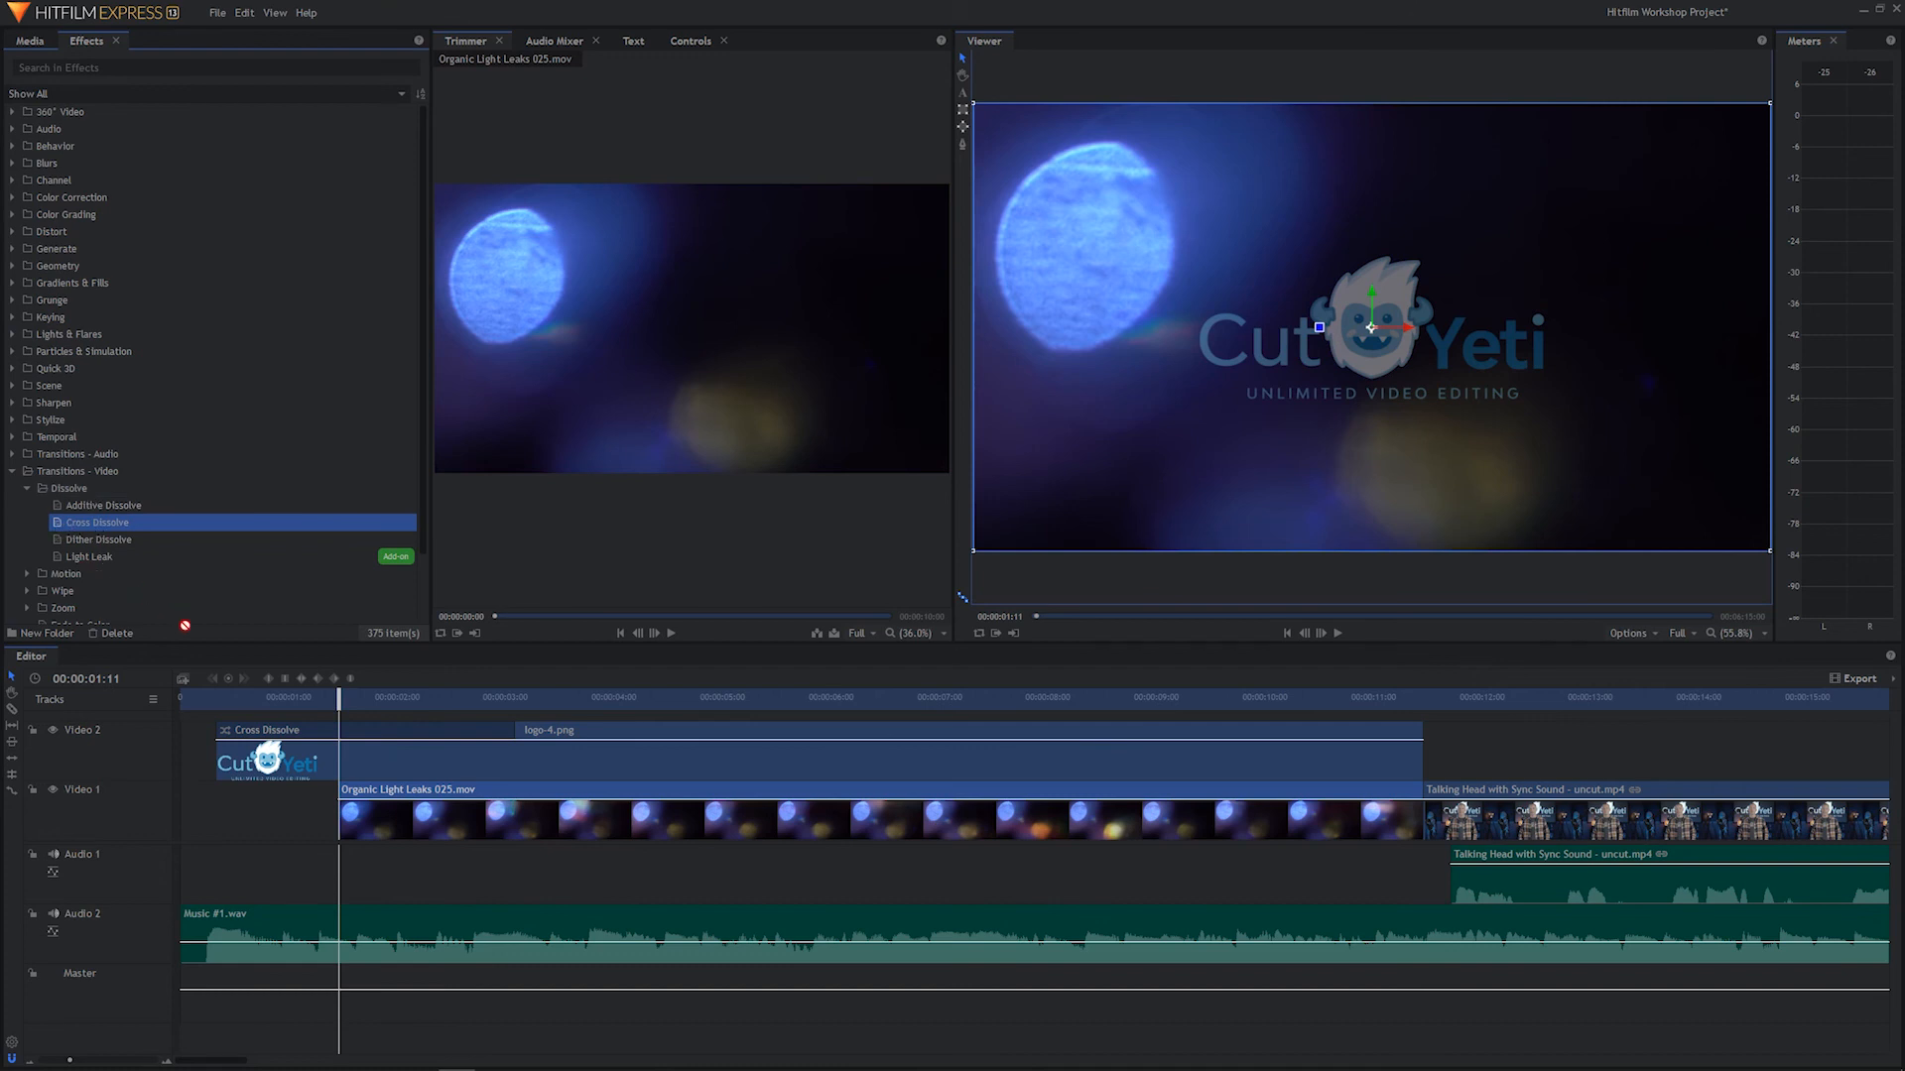
left_click_drag(184, 625, 352, 794)
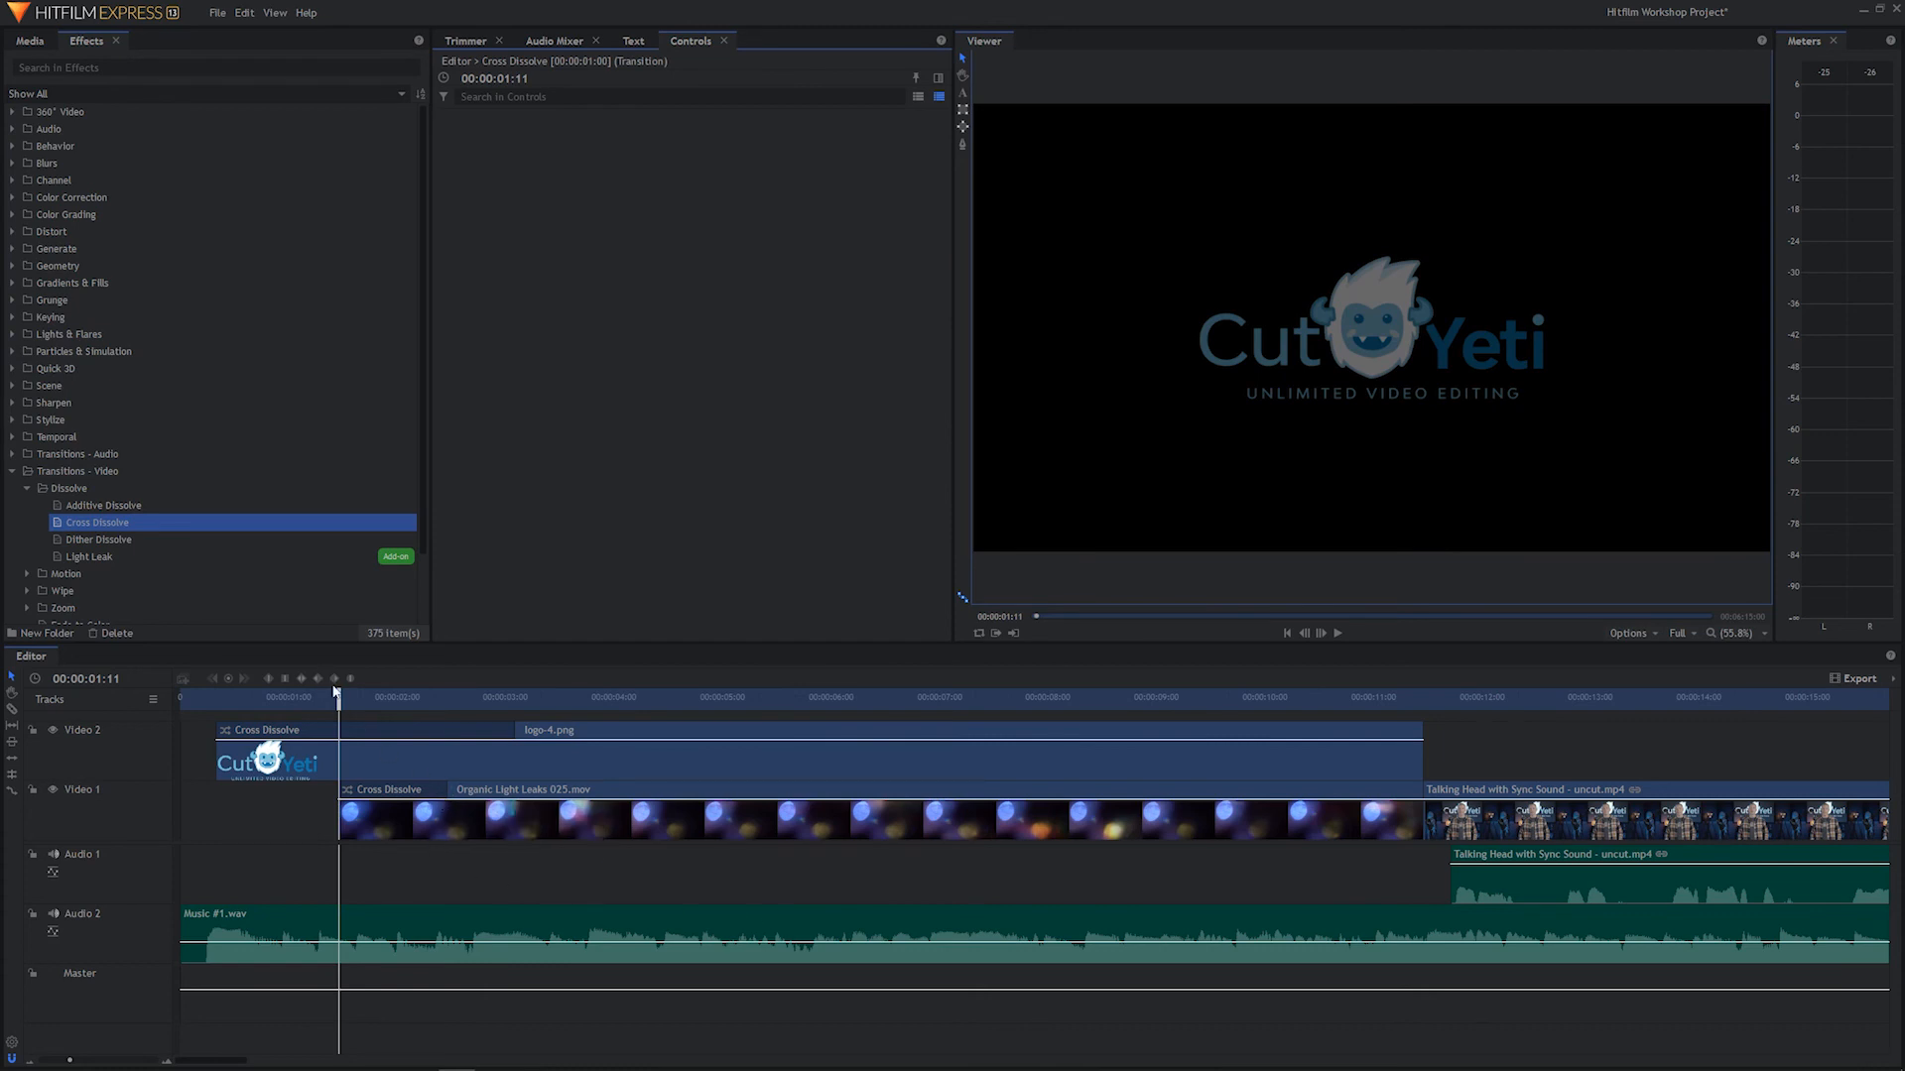
left_click_drag(336, 691, 180, 697)
key("space")
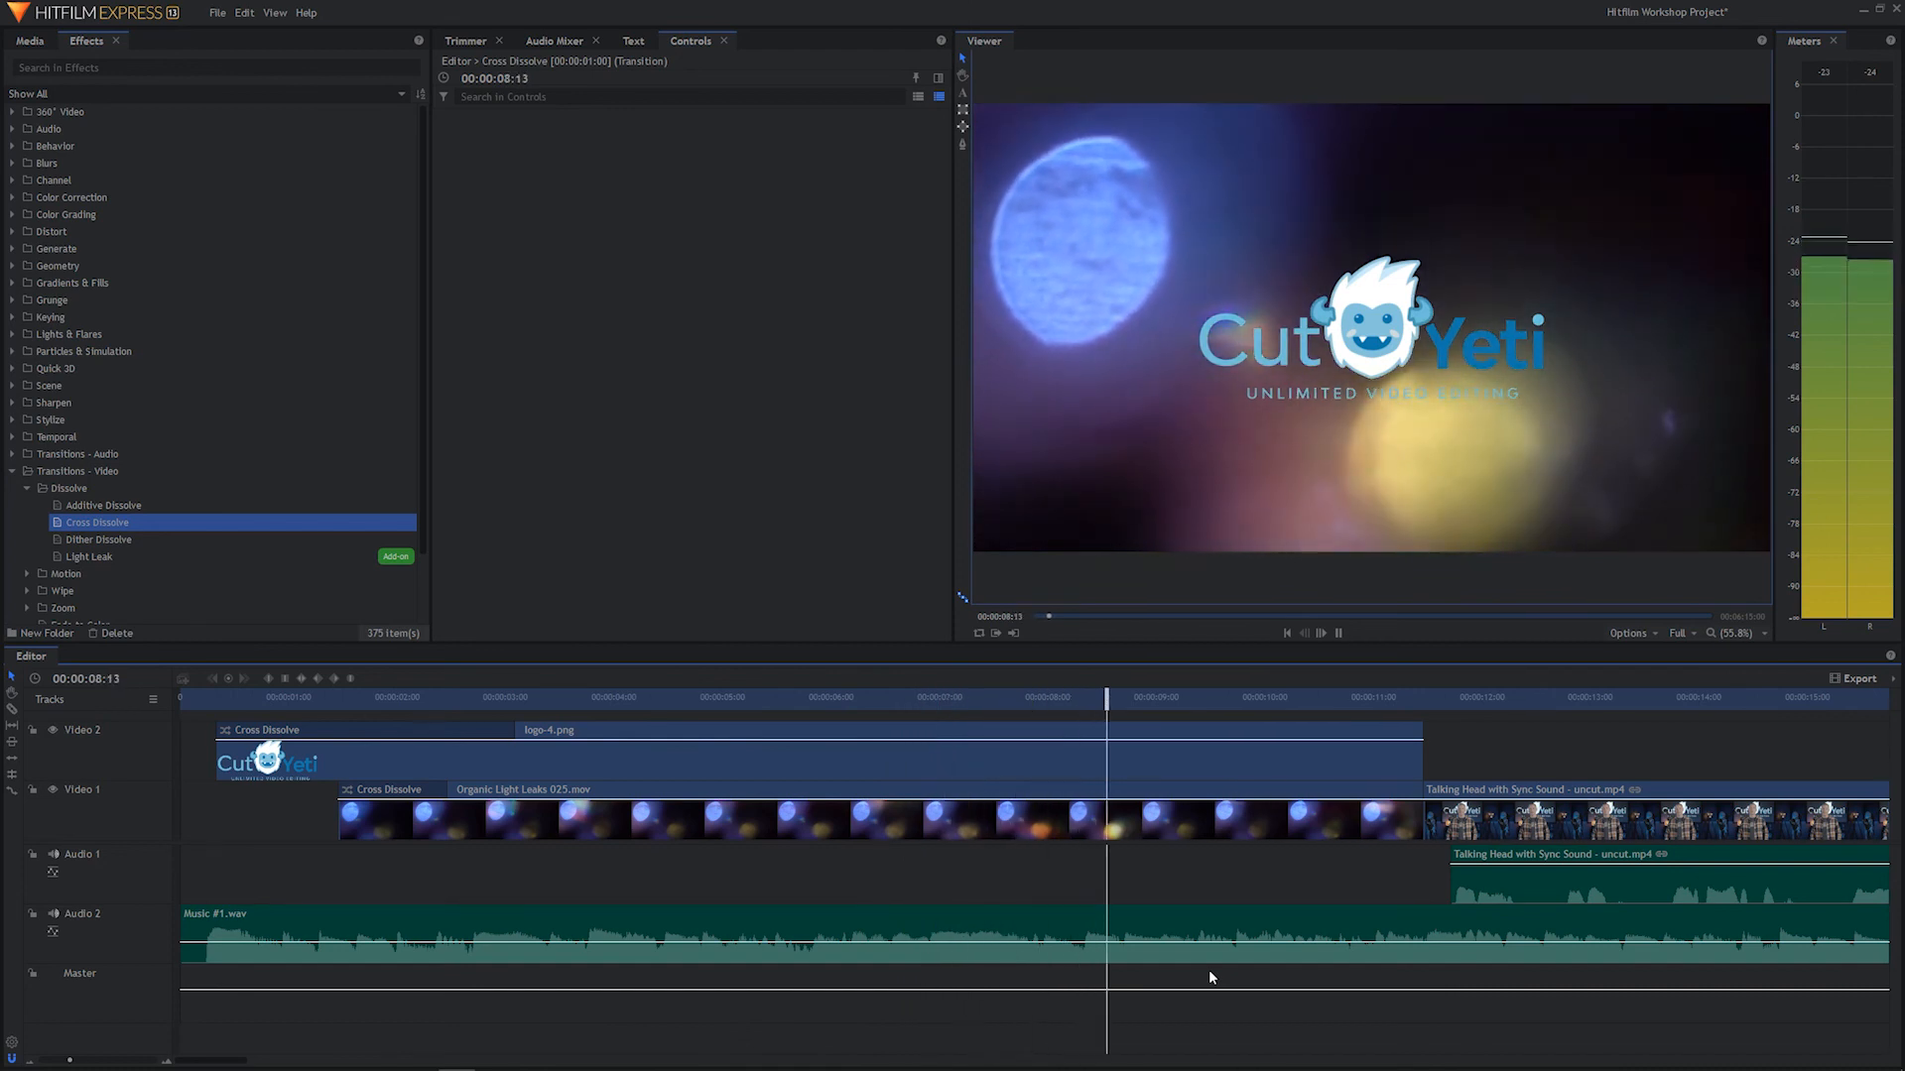
Extend the light leaks clip's Cross Dissolve to end at about the 5-second mark and replay the opening from the timeline's start
key("space")
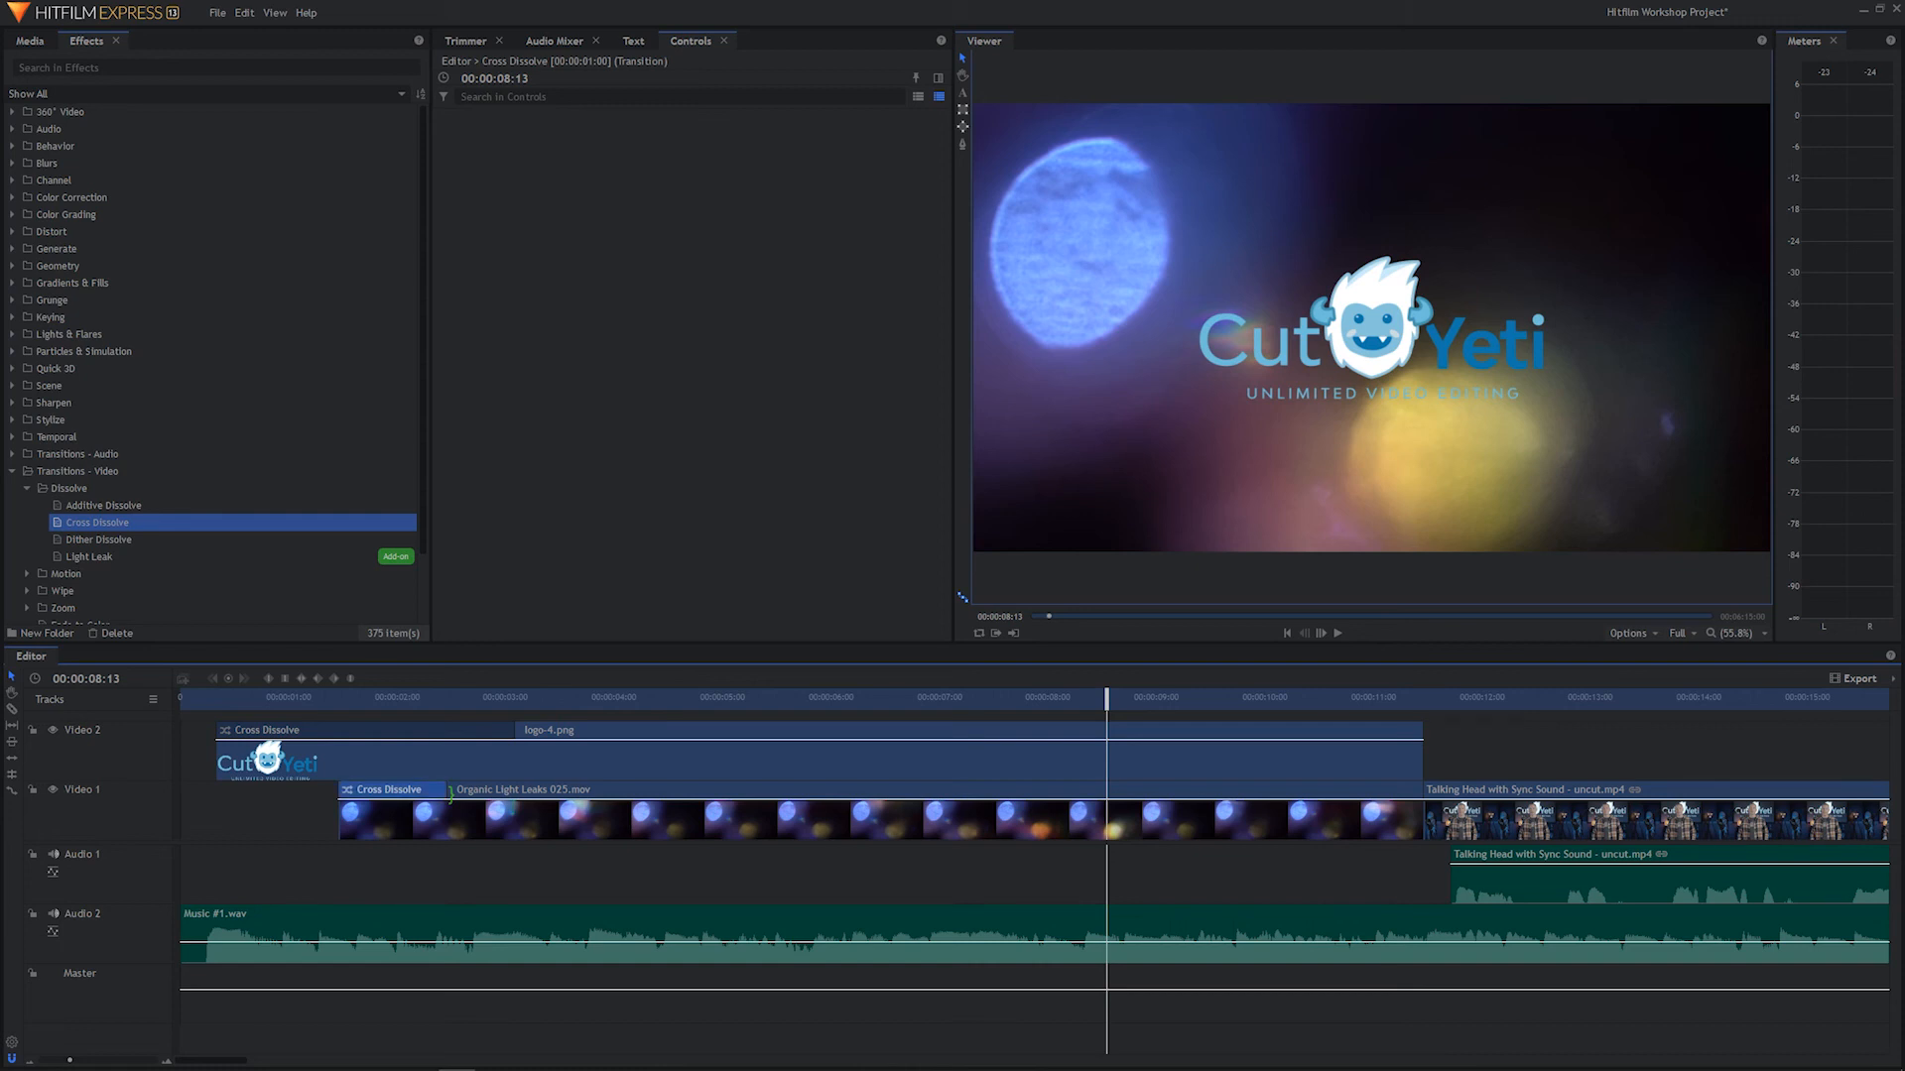
left_click_drag(450, 794, 726, 794)
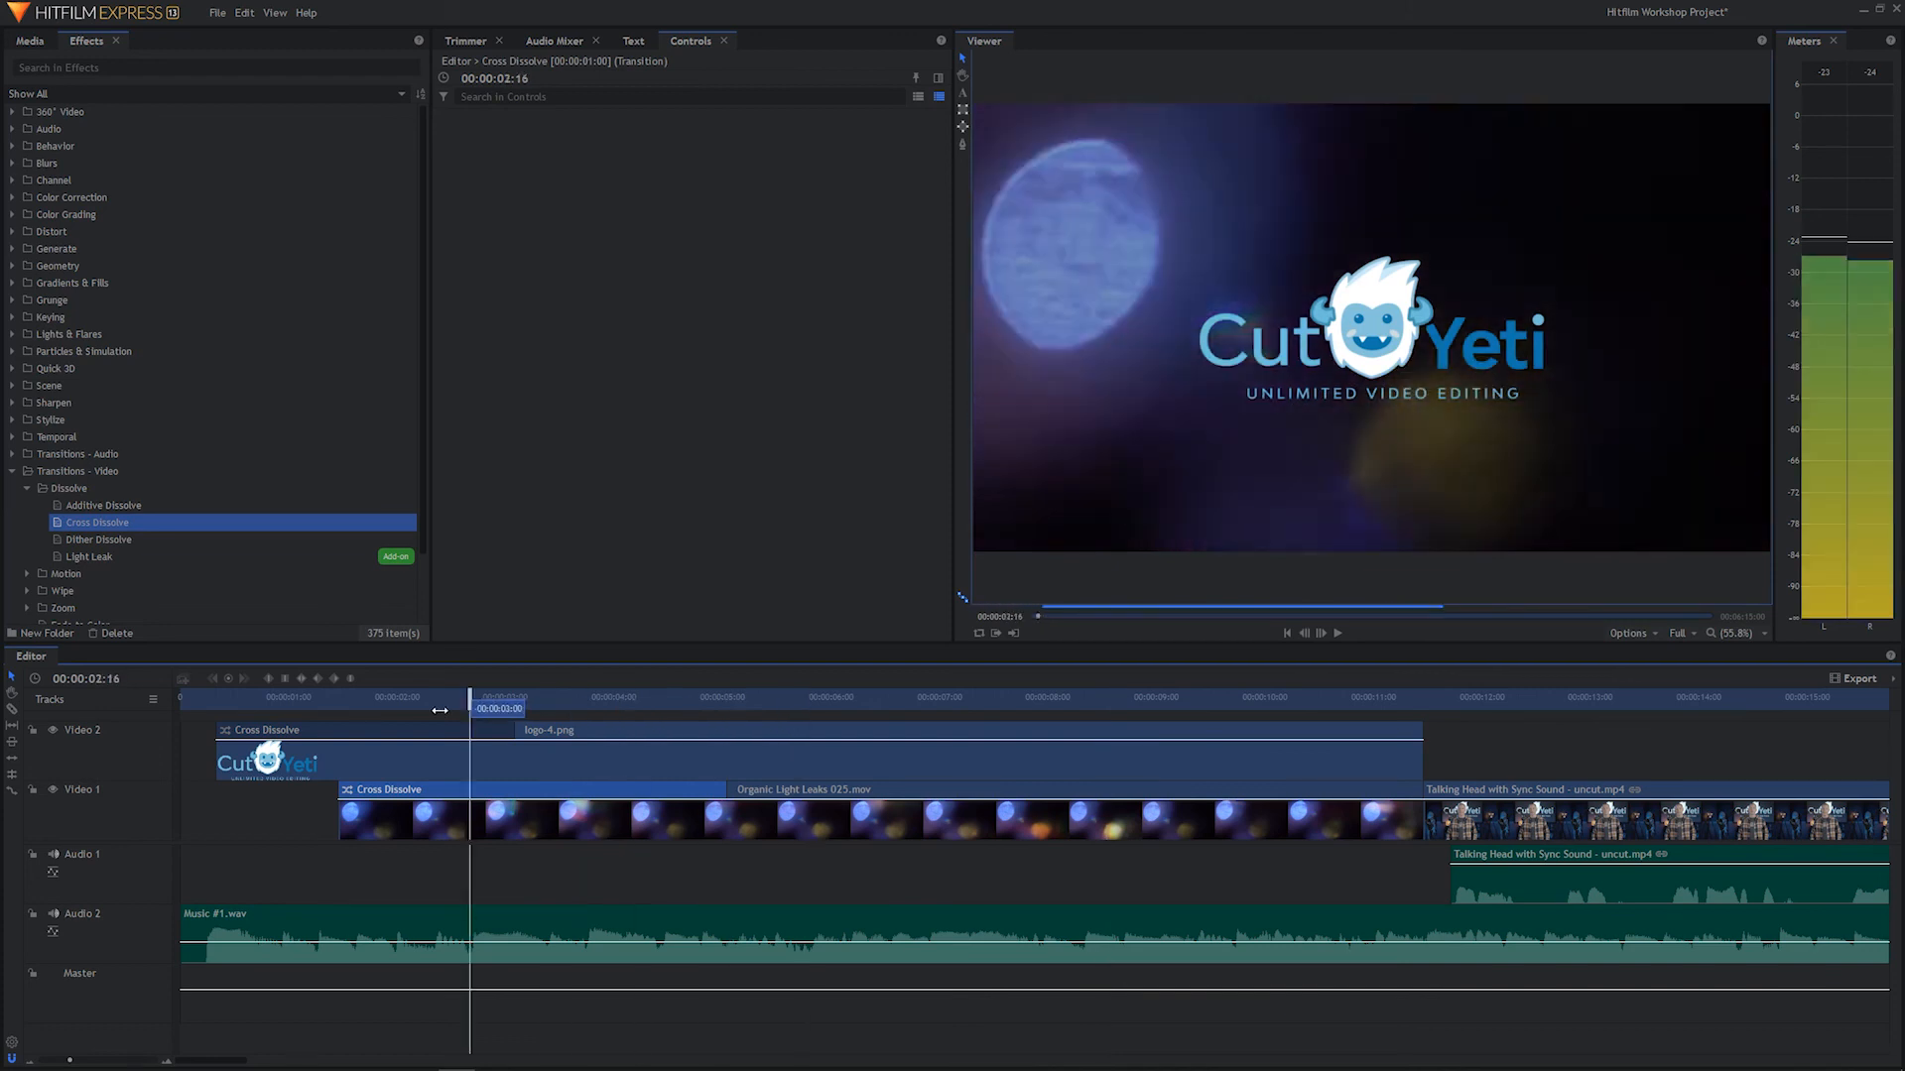
key("Home")
key("space")
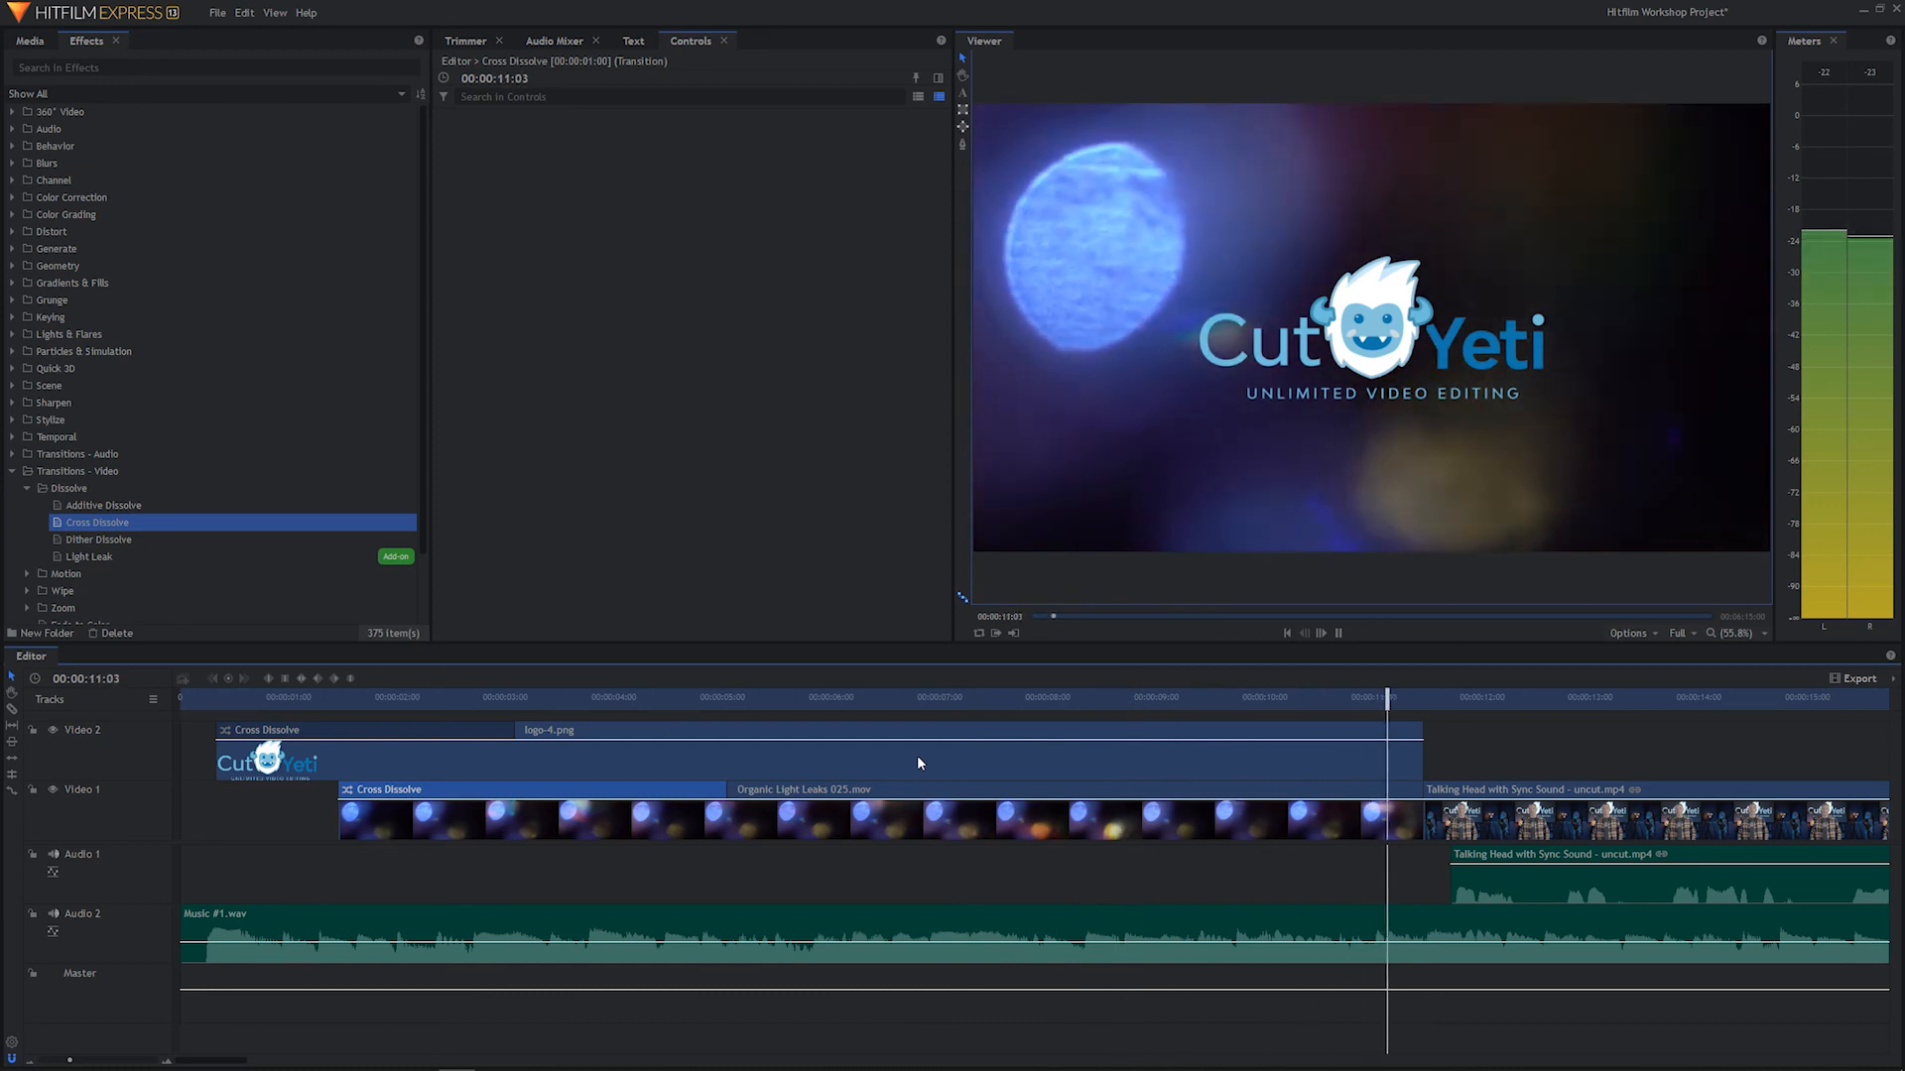
key("space")
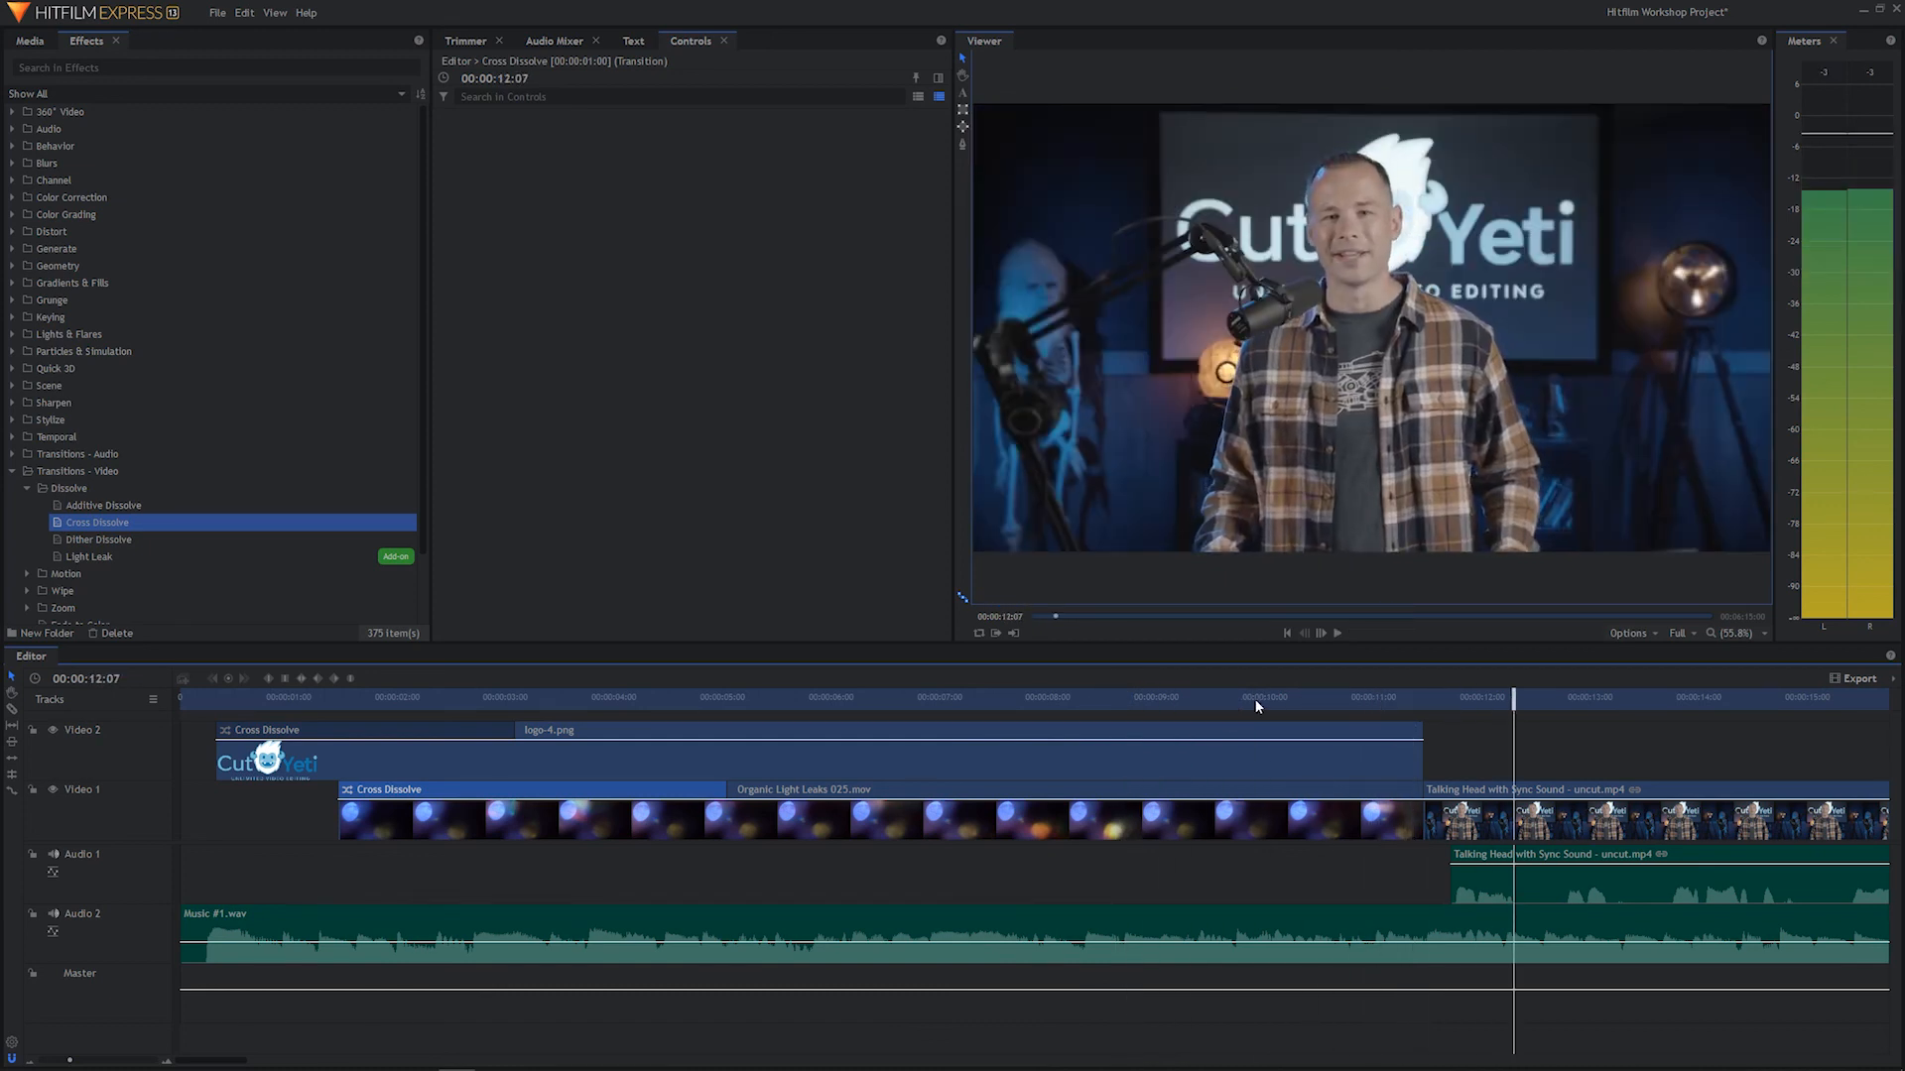
Park the playhead at 00:00:05:11 and reveal the Transform properties of the logo clip on Video 2
left_click_drag(1254, 698, 772, 734)
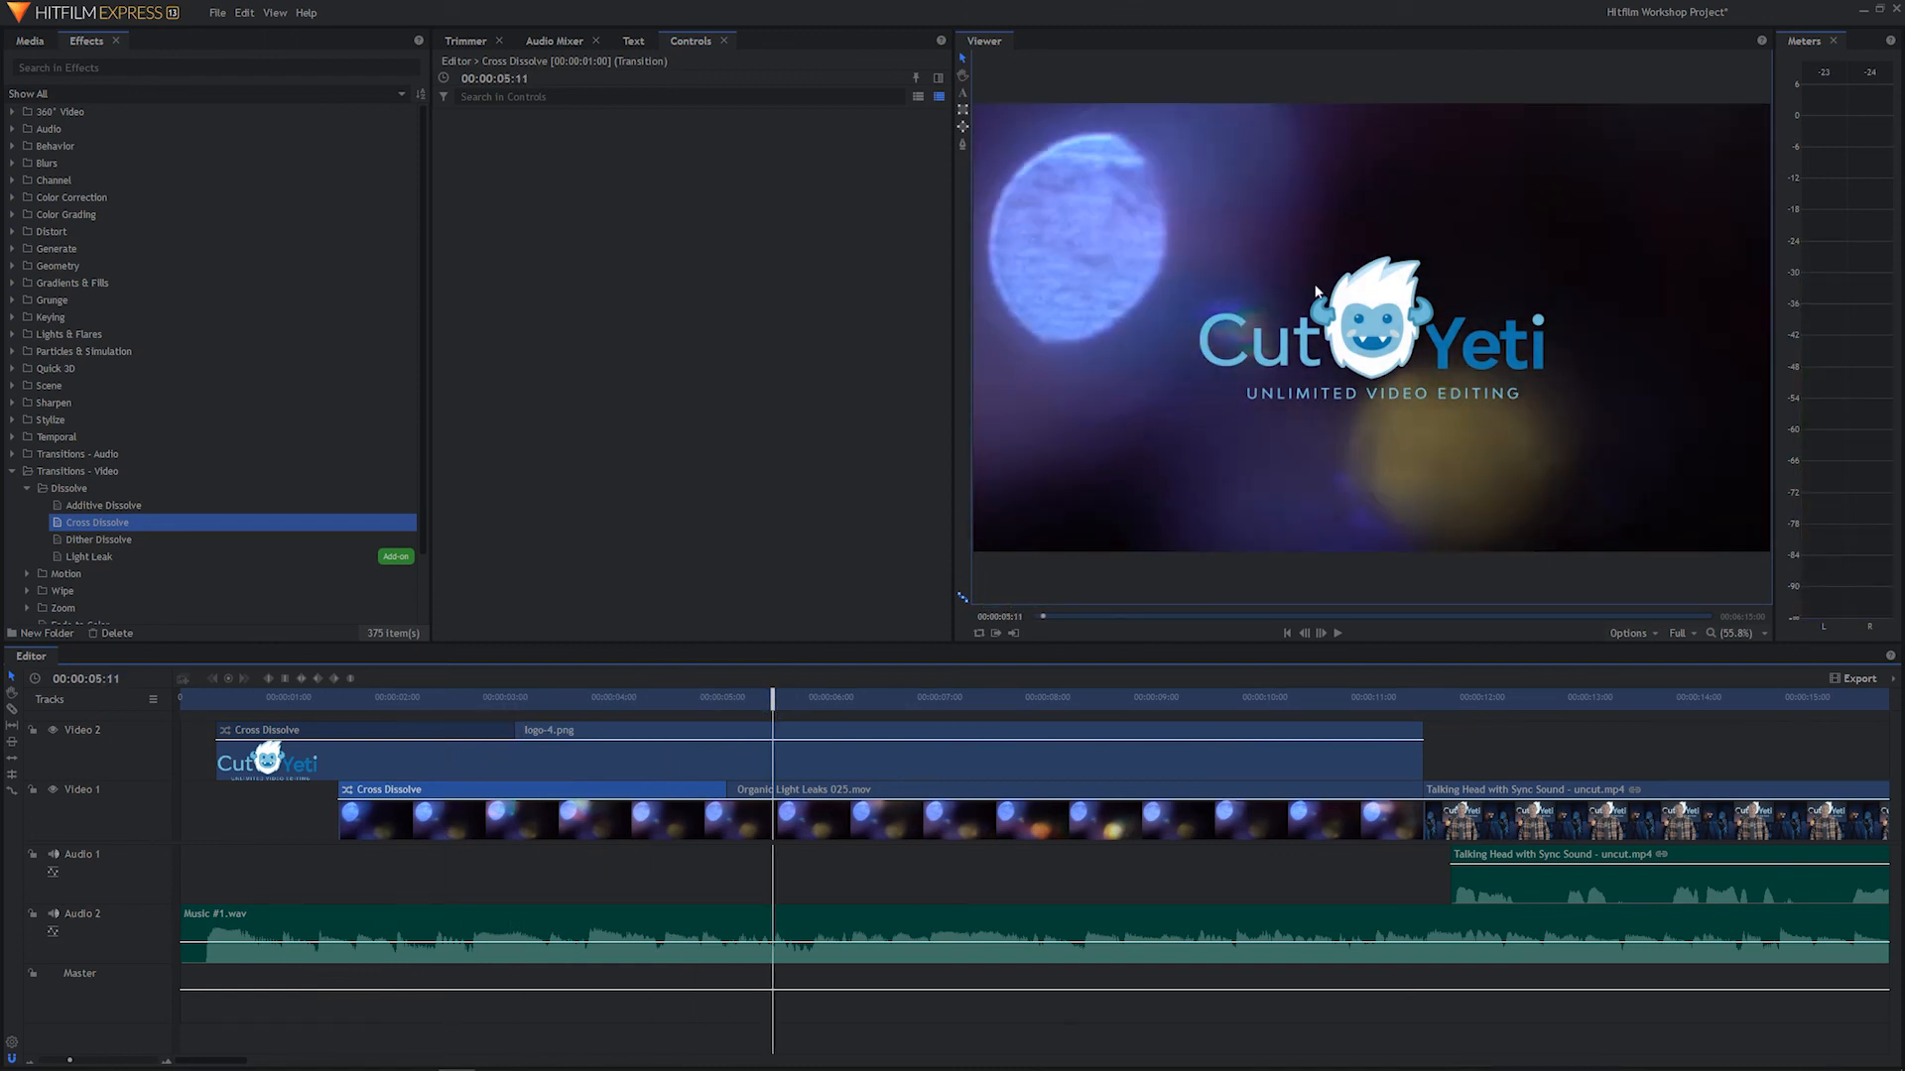
left_click(853, 766)
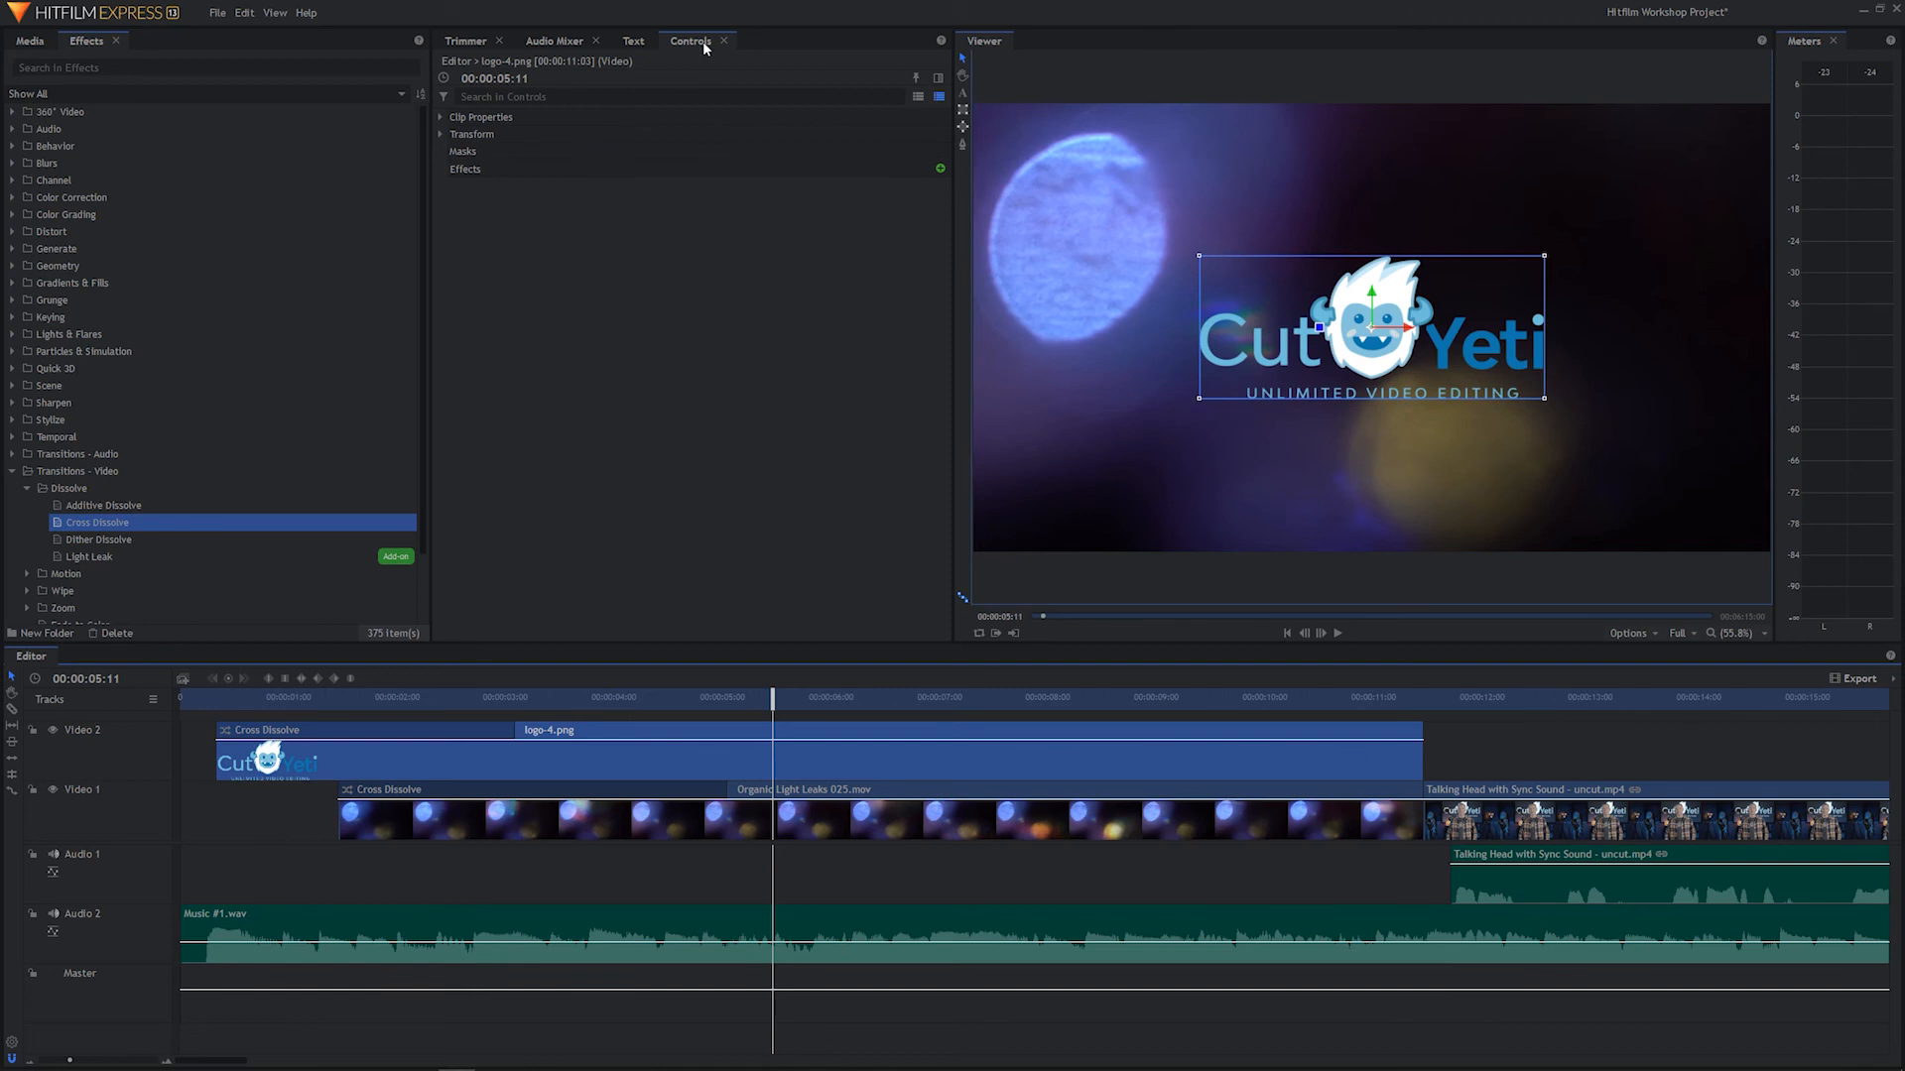
left_click(440, 135)
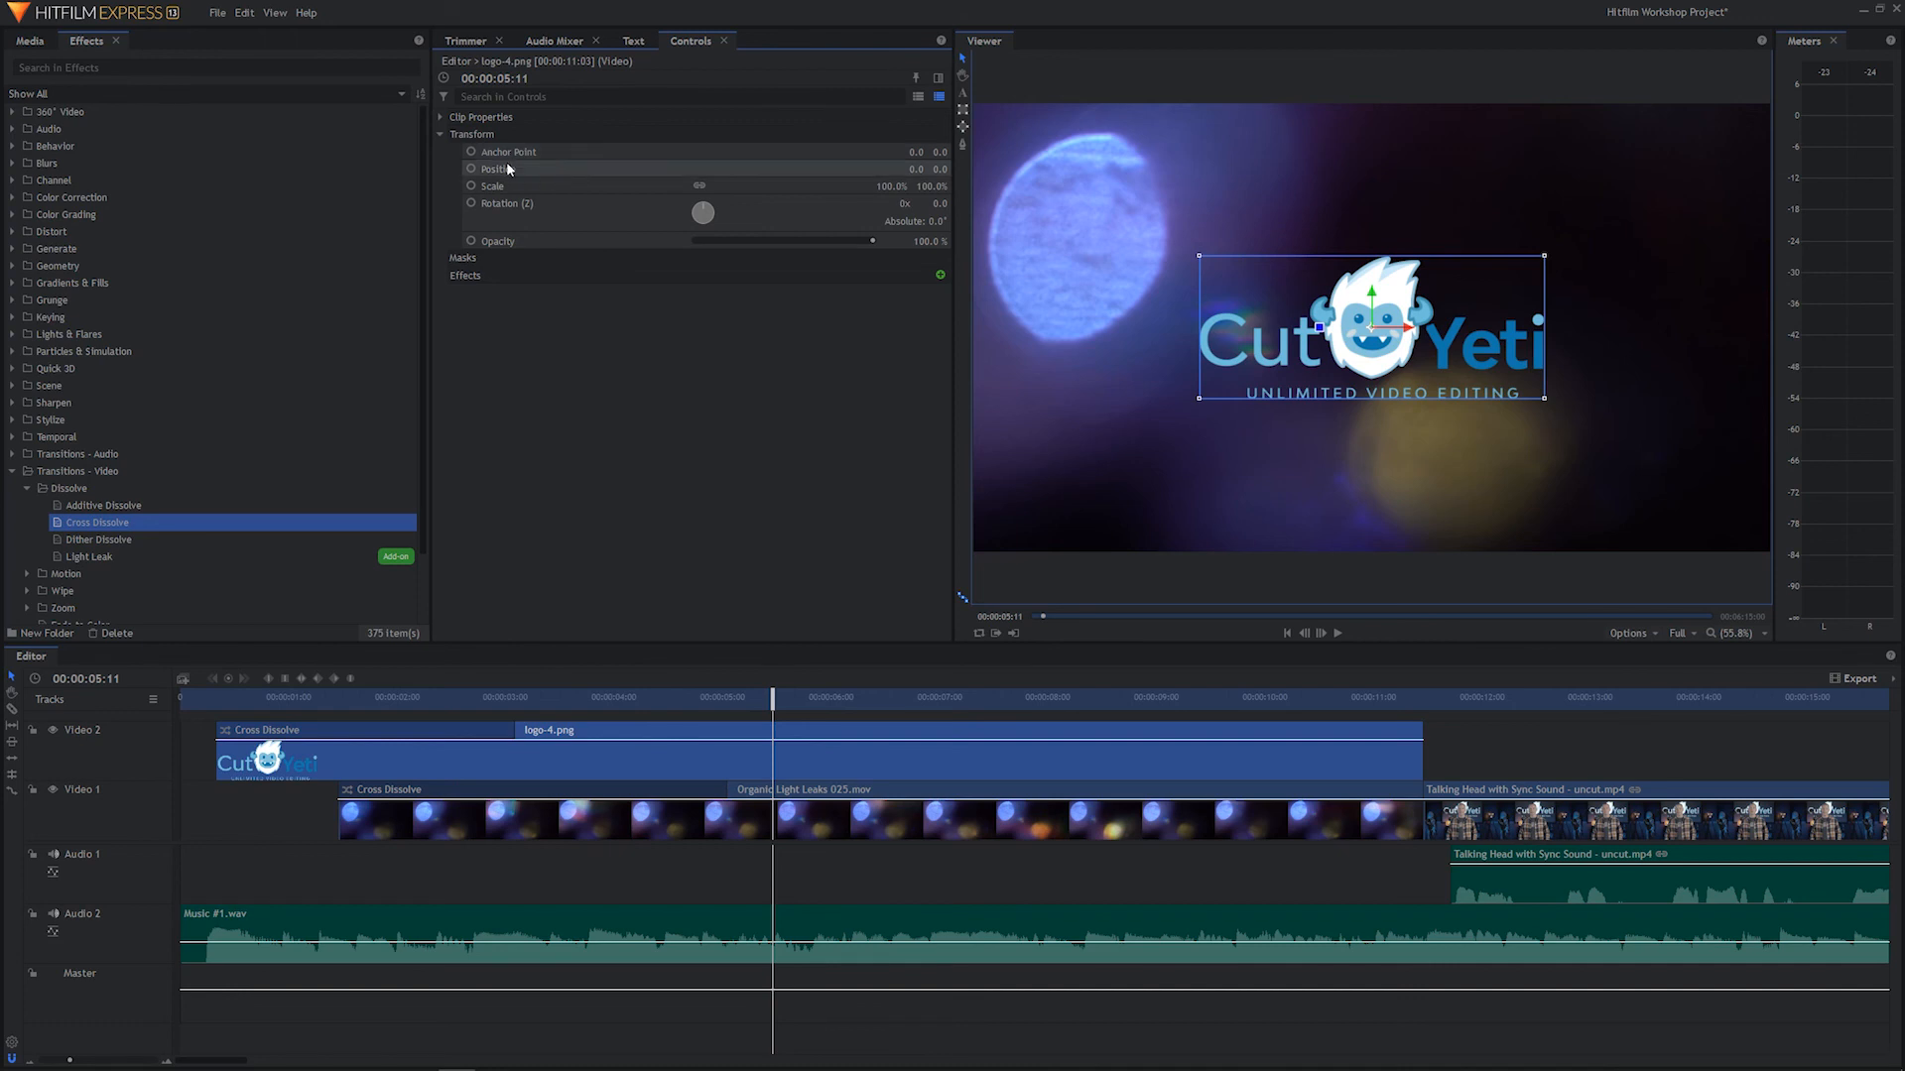
Try shifting the logo's position, rotating it and varying its opacity, restoring the original value after each trial
mouse_move(939, 169)
left_mouse_down()
mouse_move(898, 175)
mouse_move(915, 196)
left_mouse_up()
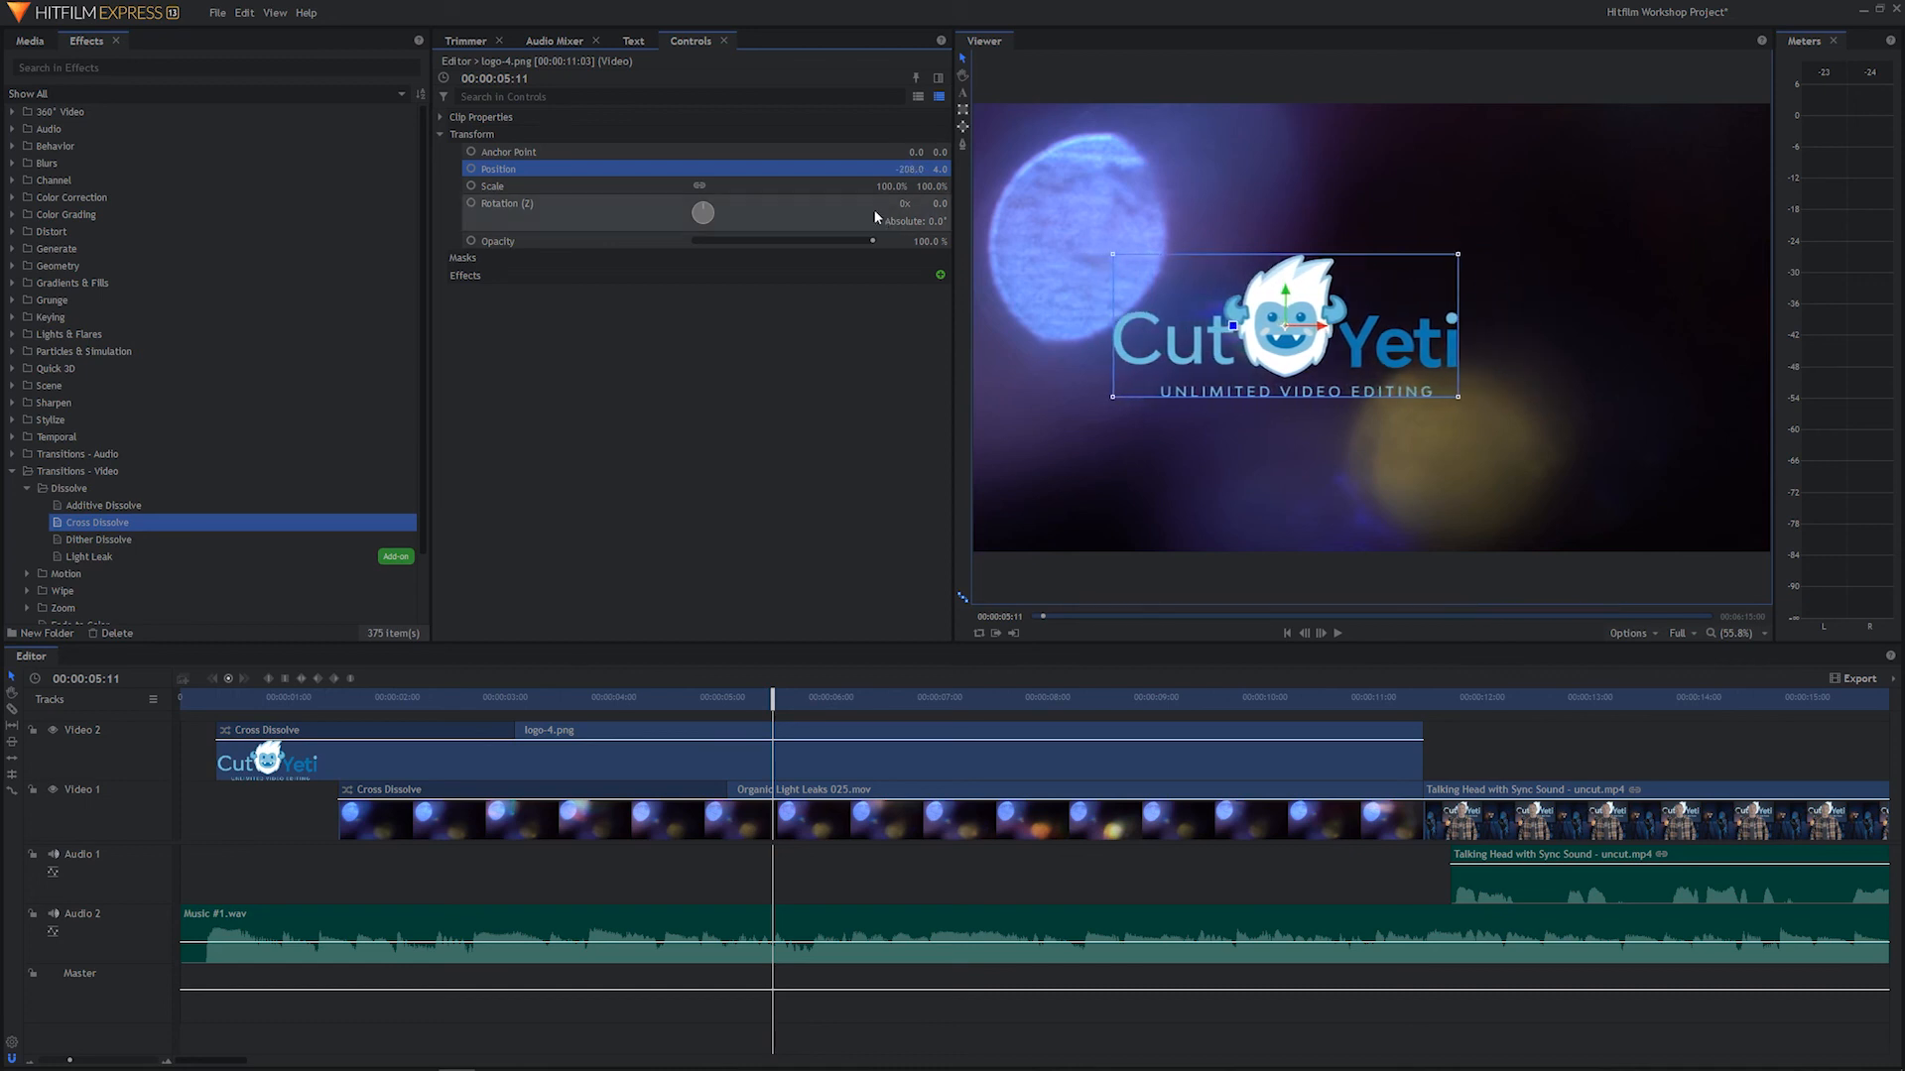
key("ctrl+z")
key("ctrl+z")
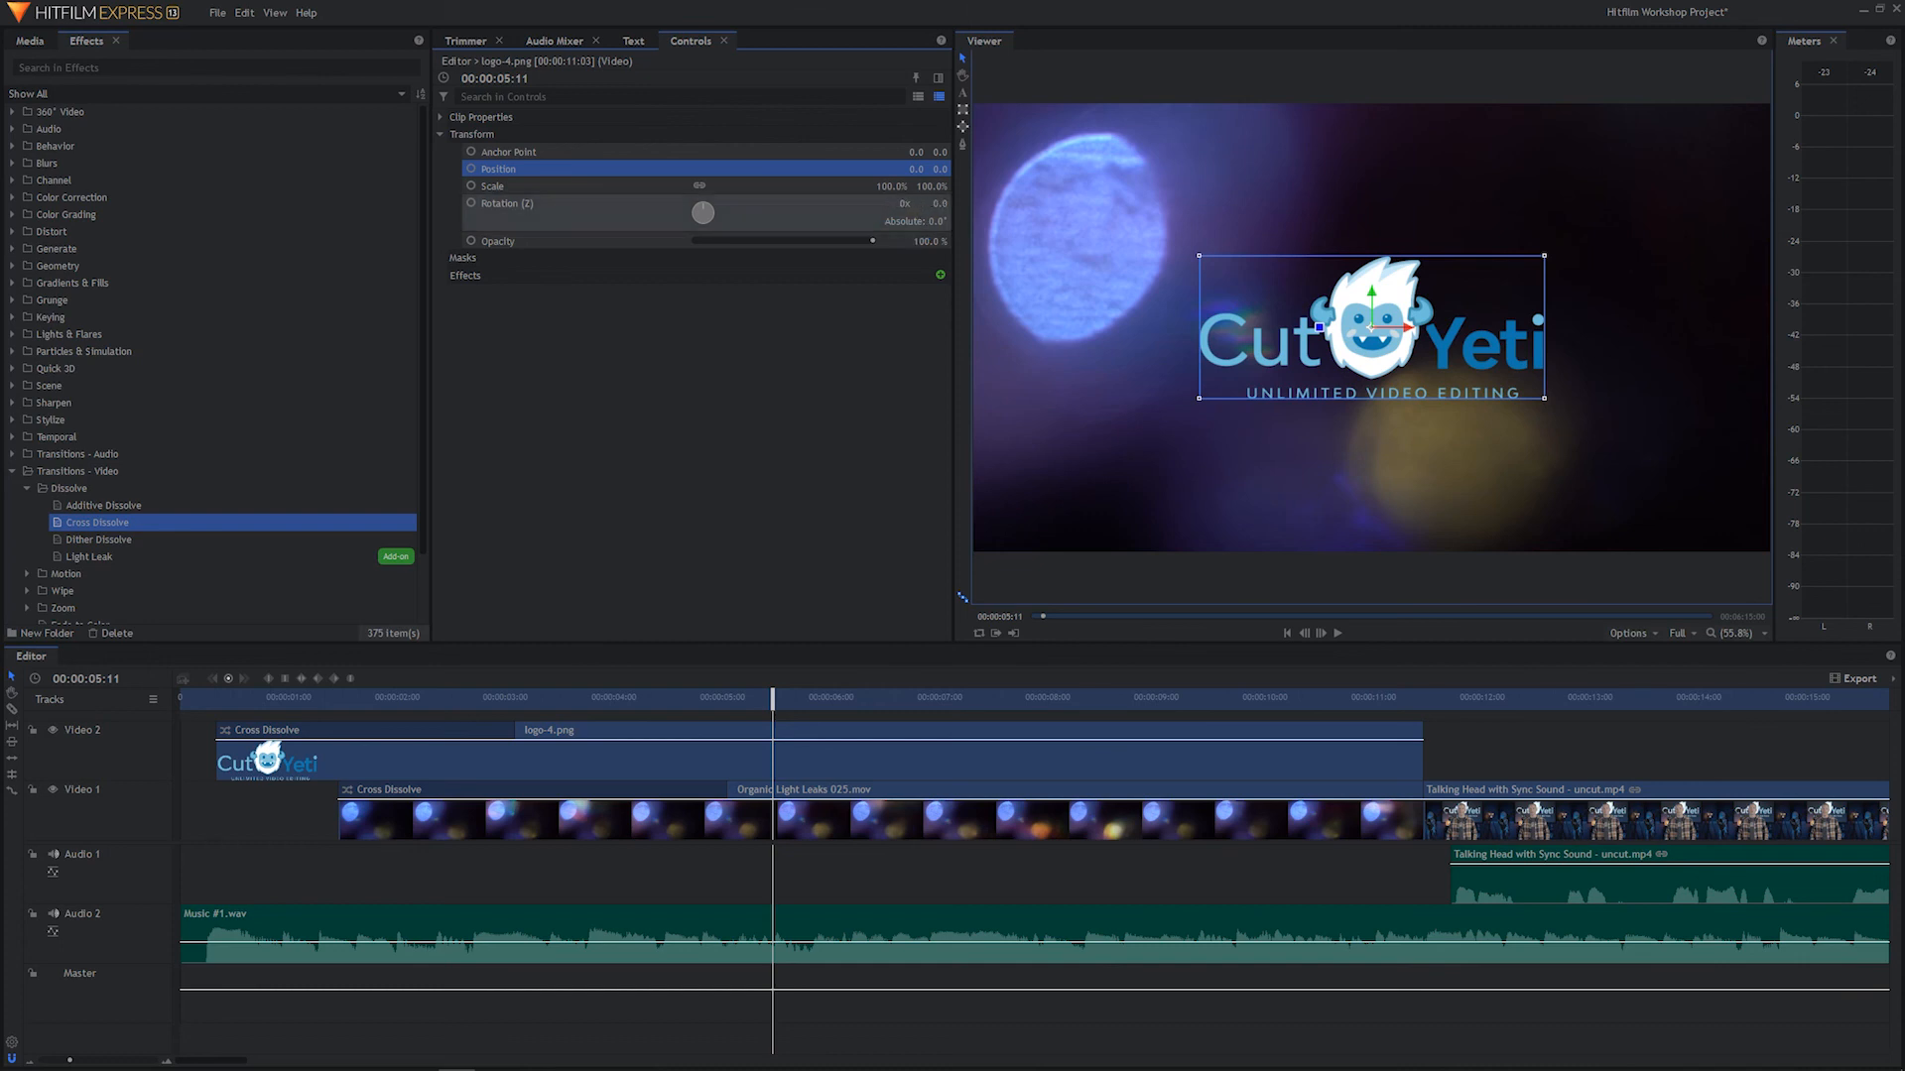
left_click_drag(939, 204, 1066, 207)
key("ctrl+z")
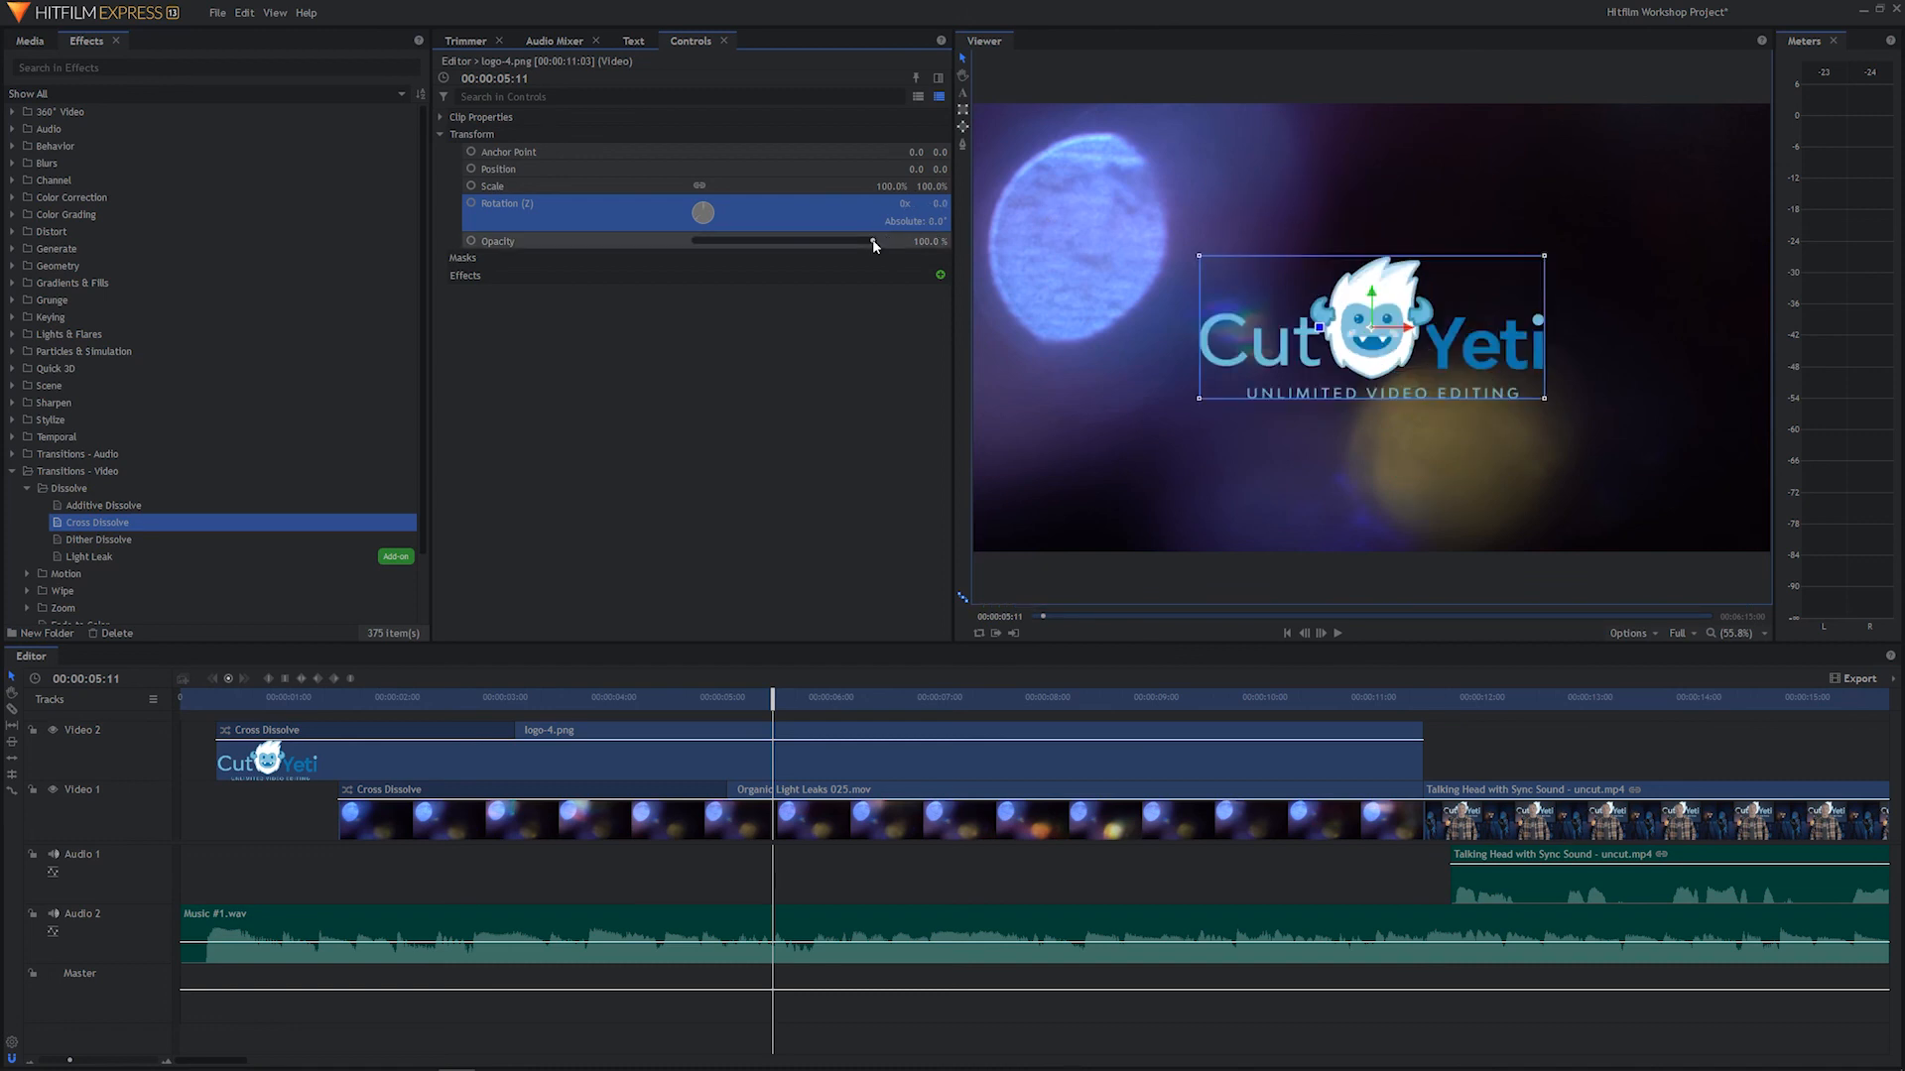
mouse_move(848, 735)
left_mouse_down()
mouse_move(852, 795)
mouse_move(852, 739)
left_mouse_up()
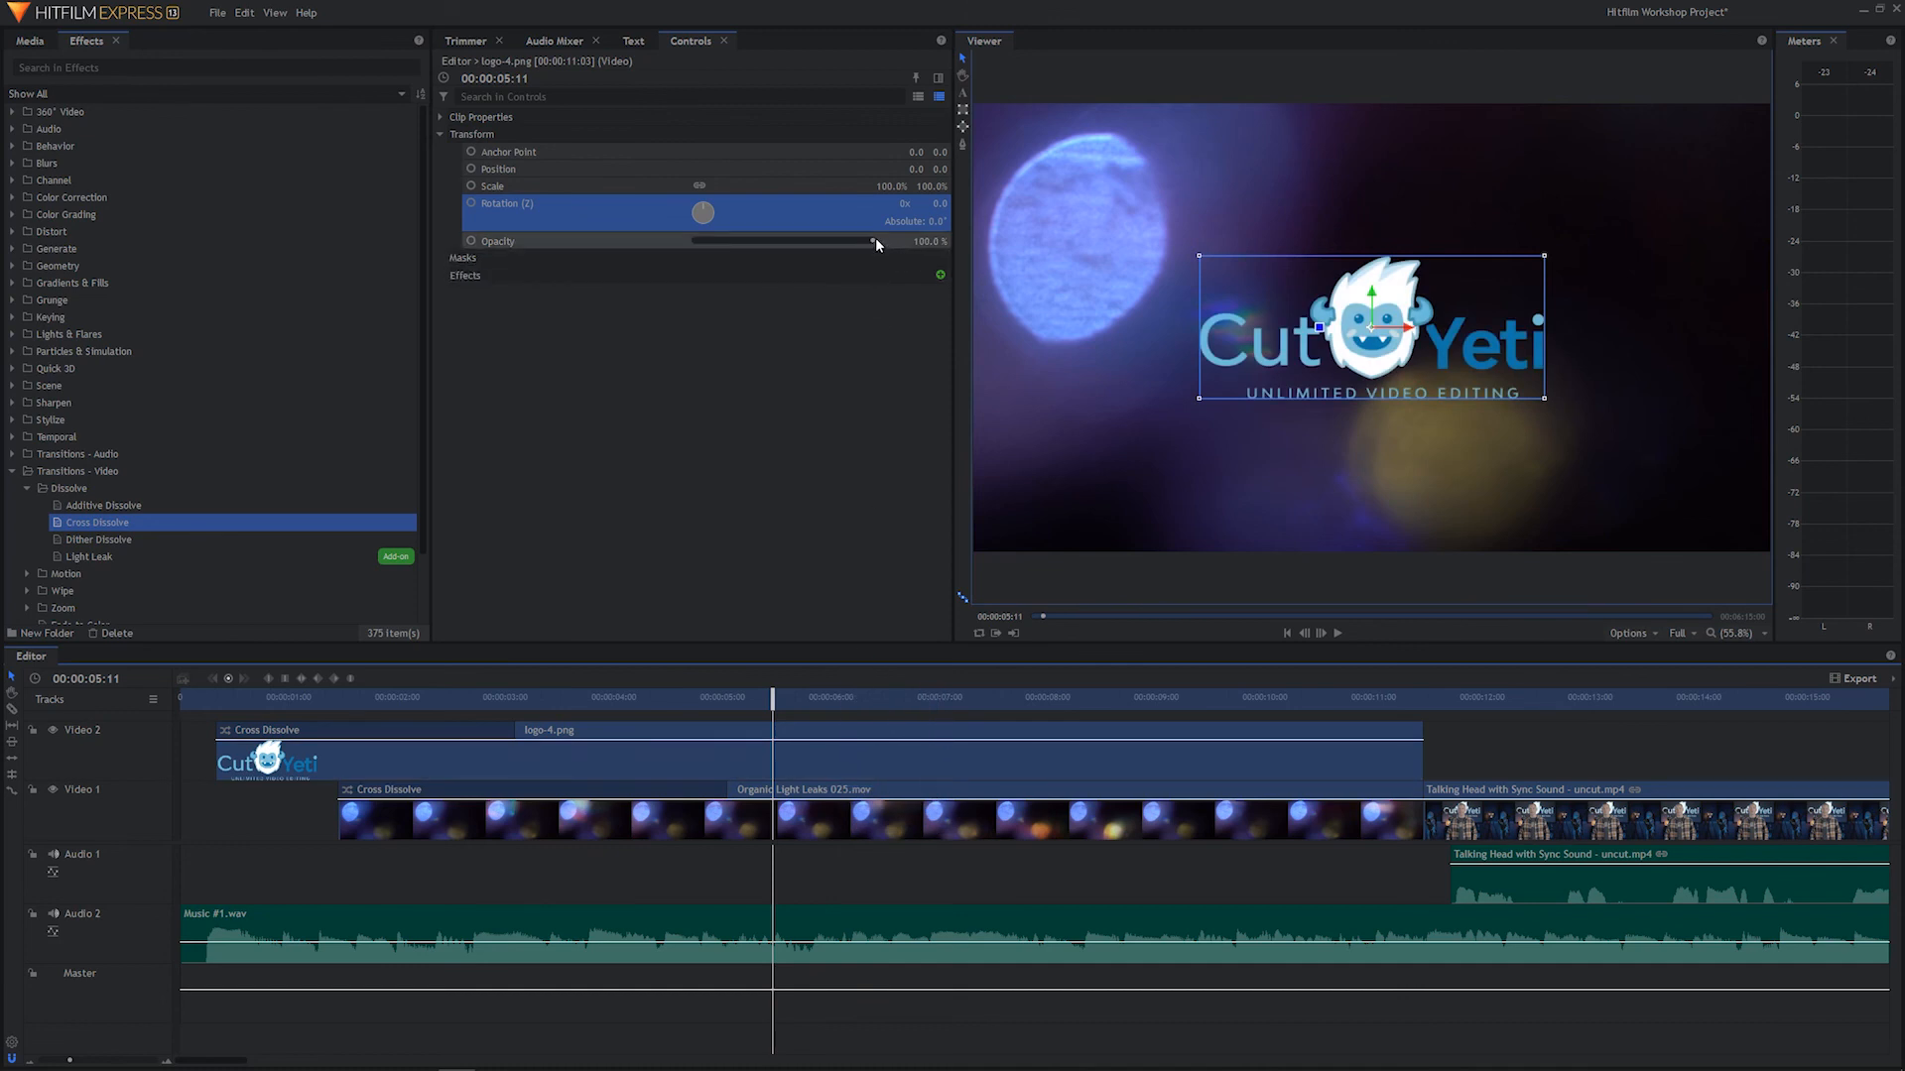
left_click_drag(874, 240, 1020, 270)
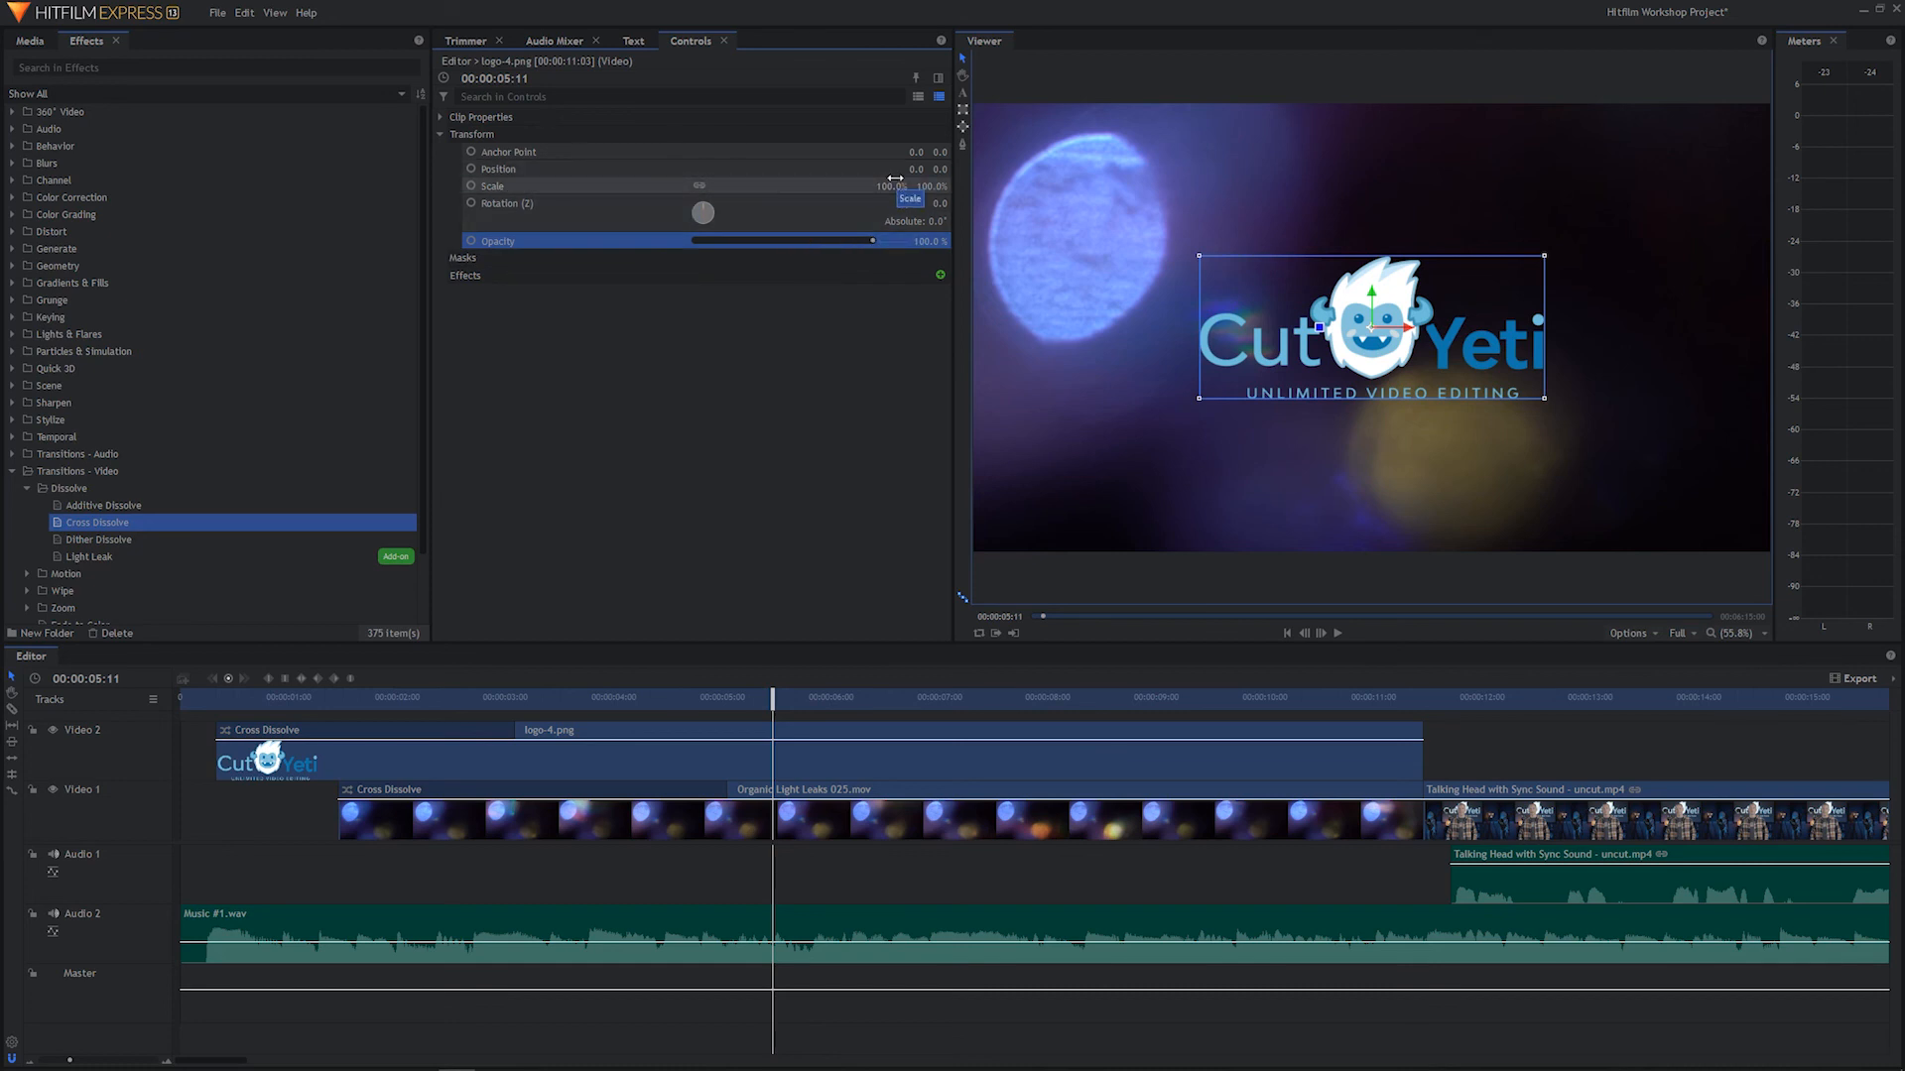
Scale the logo up to 150% in both dimensions
left_click_drag(891, 186, 938, 185)
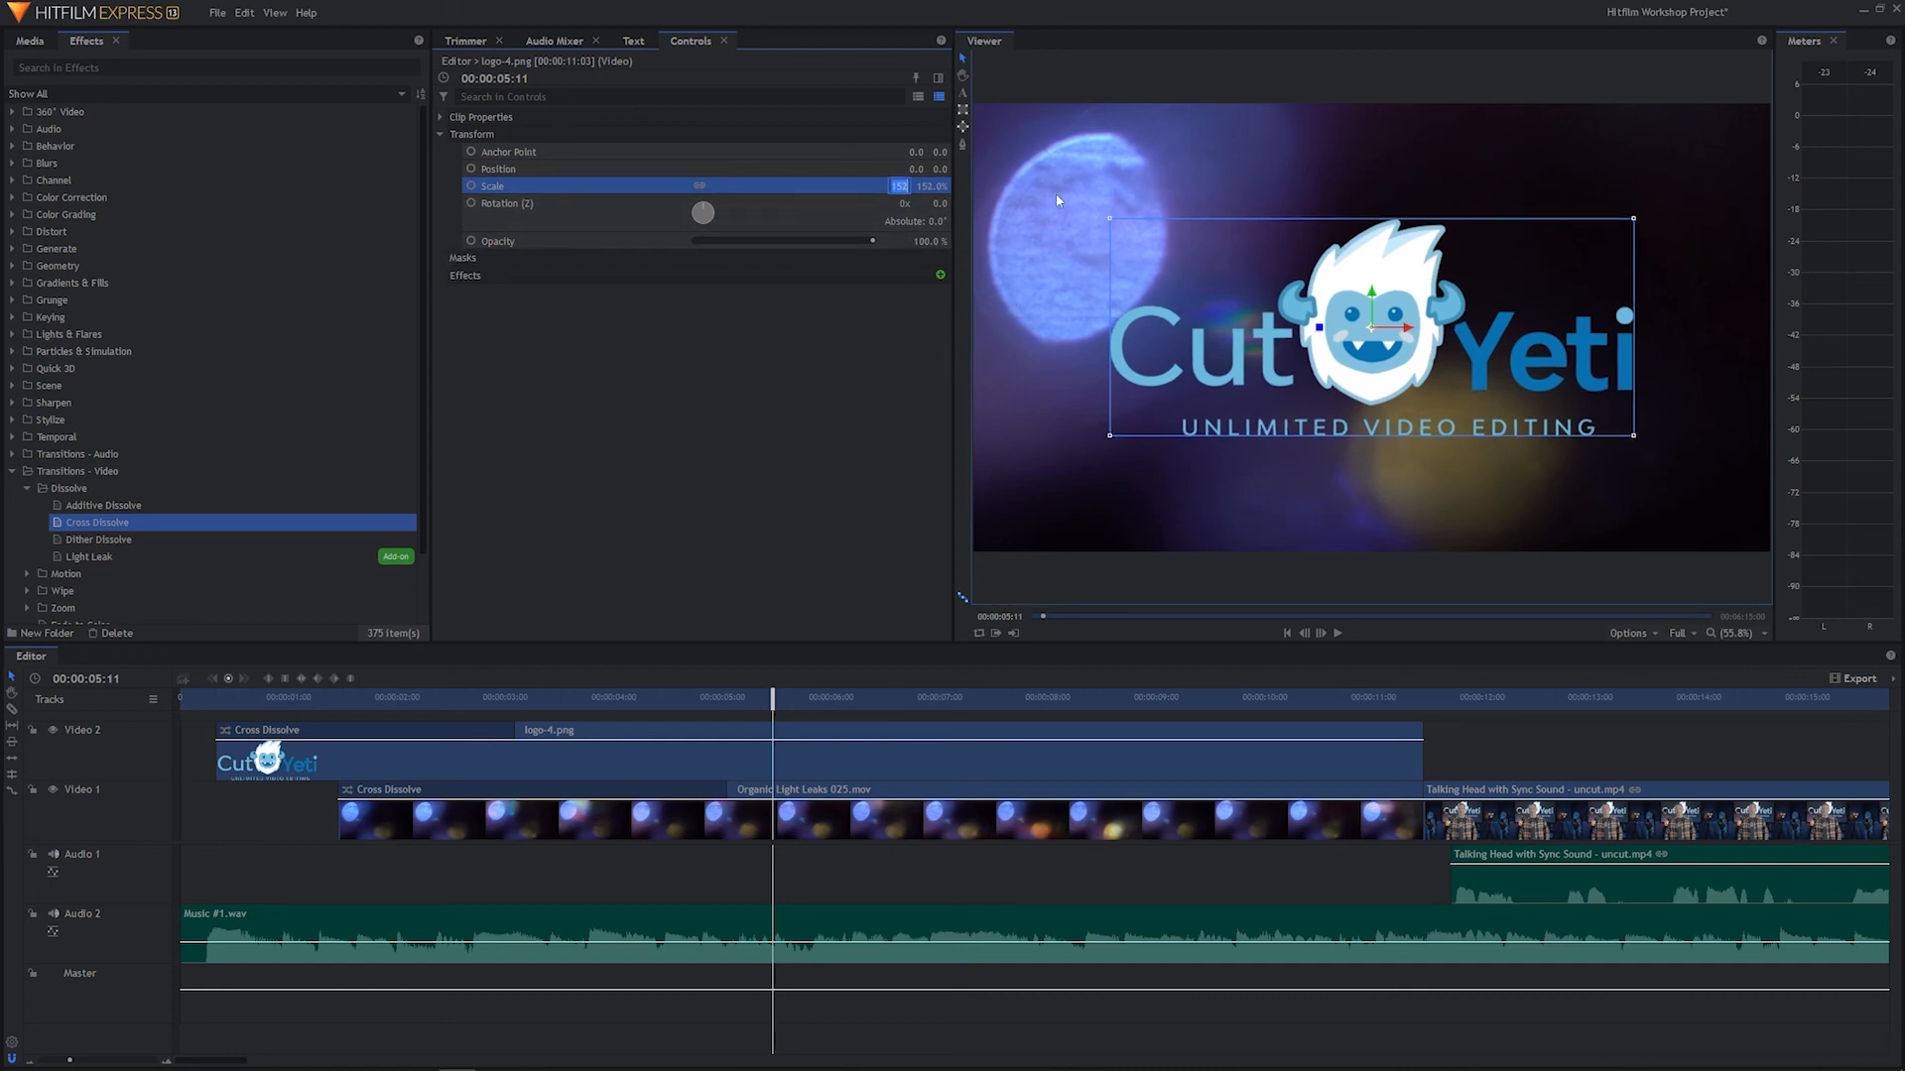
type("15")
key("Return")
left_click(795, 367)
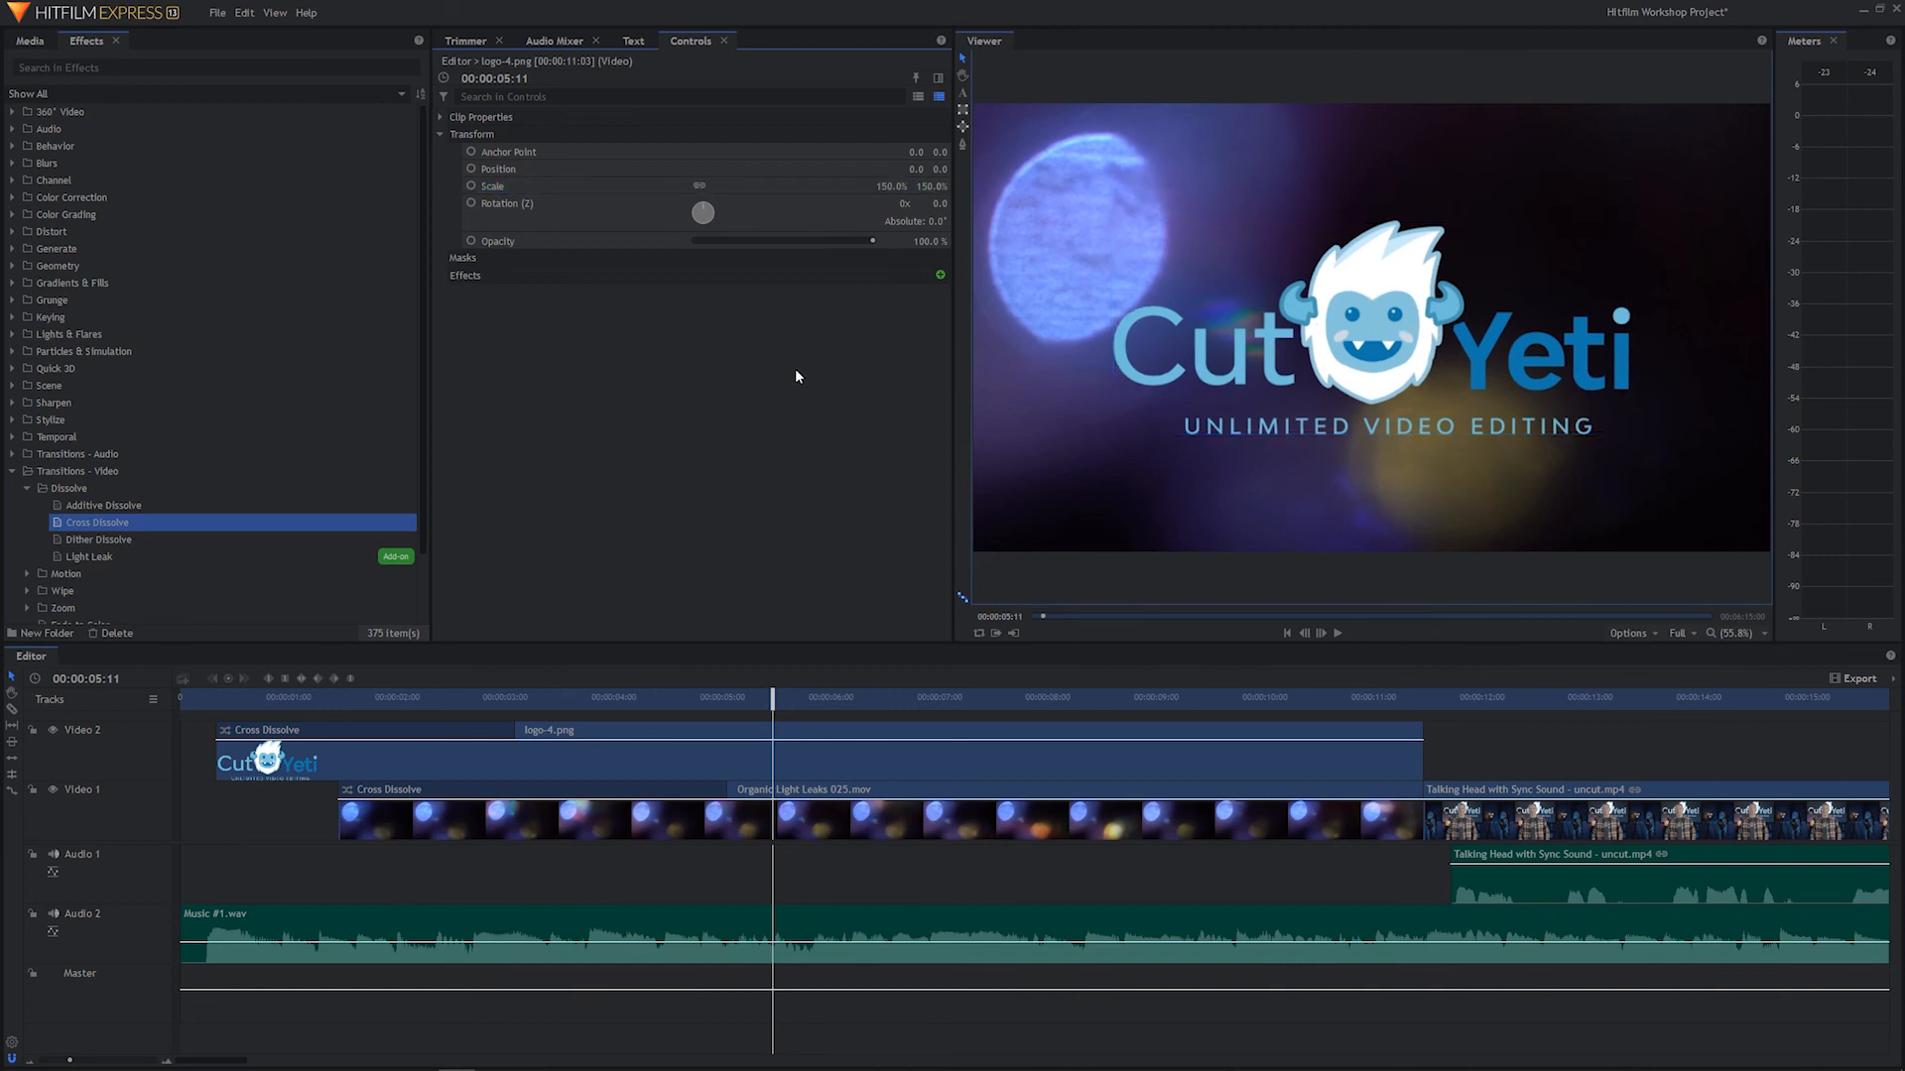
Replay the opening from the timeline's start and scrub between the logo's beginning and end to review its size
key("Home")
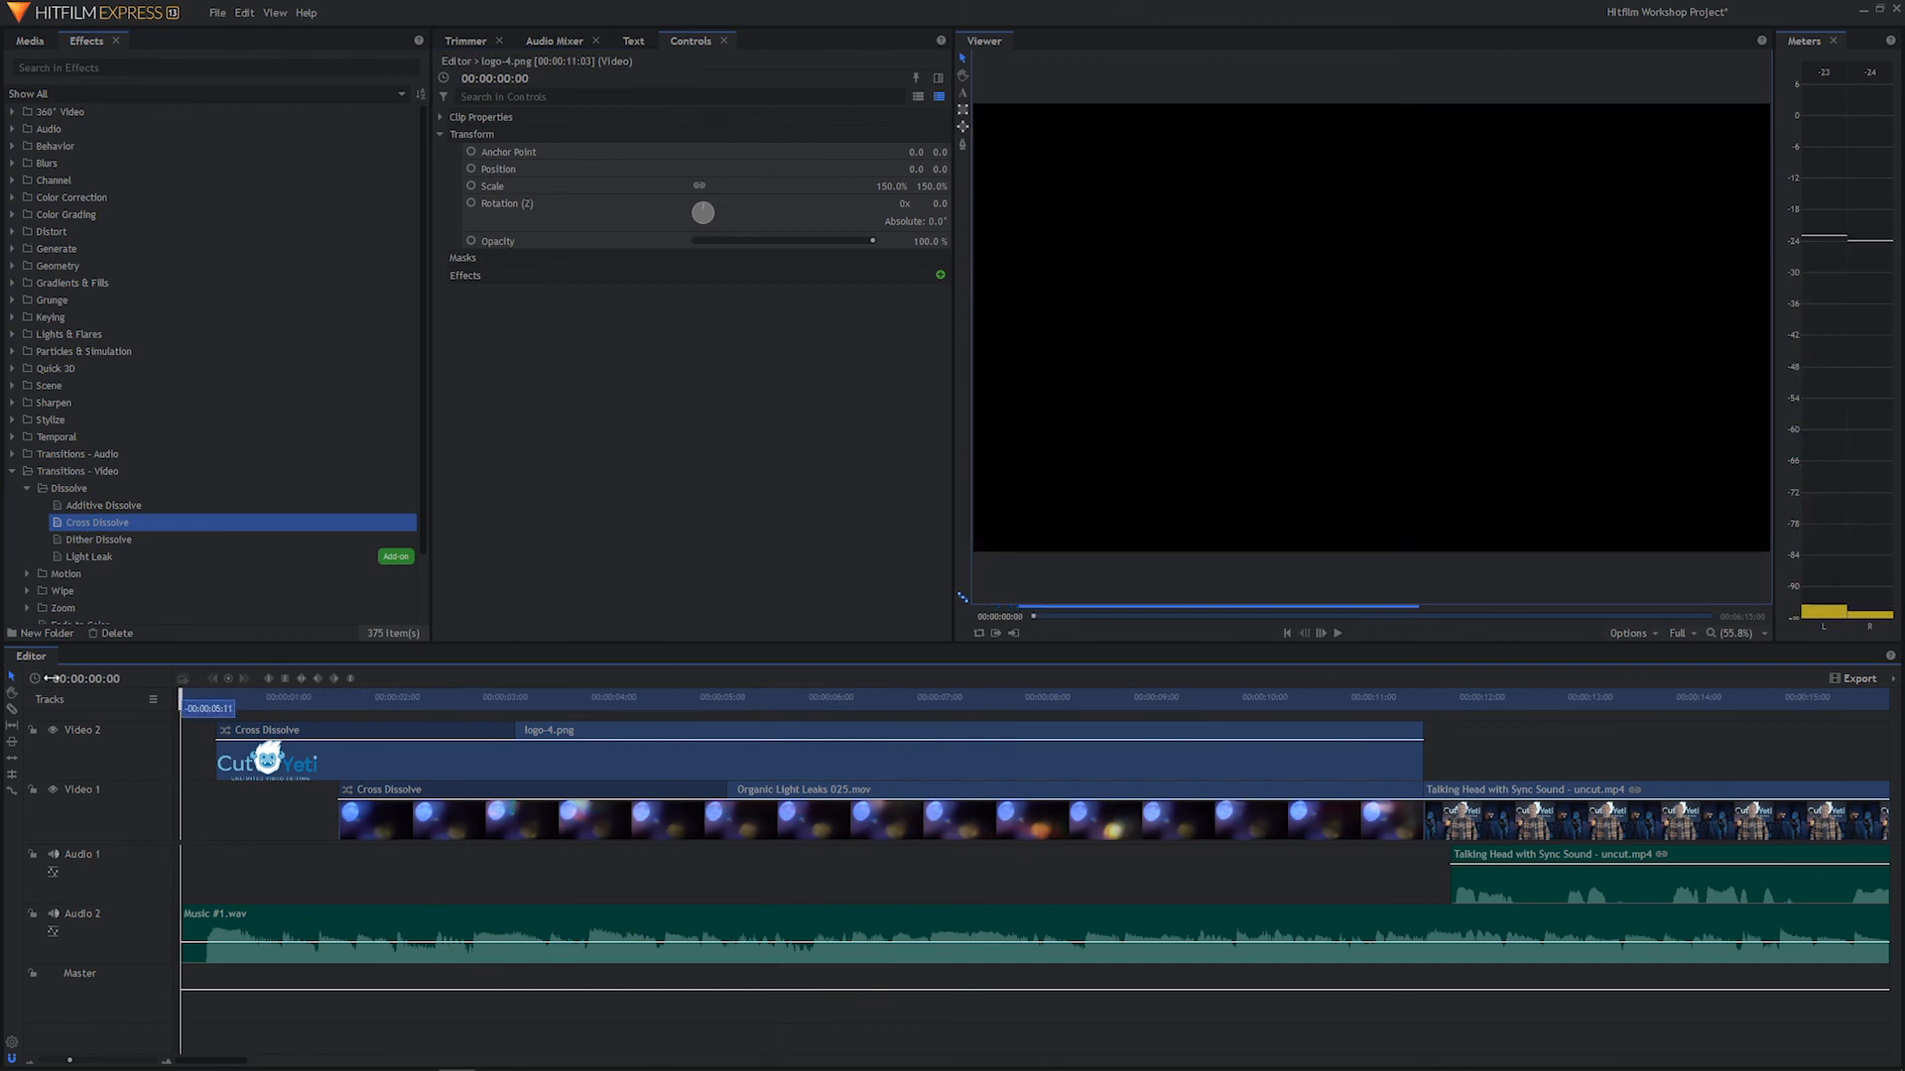
key("space")
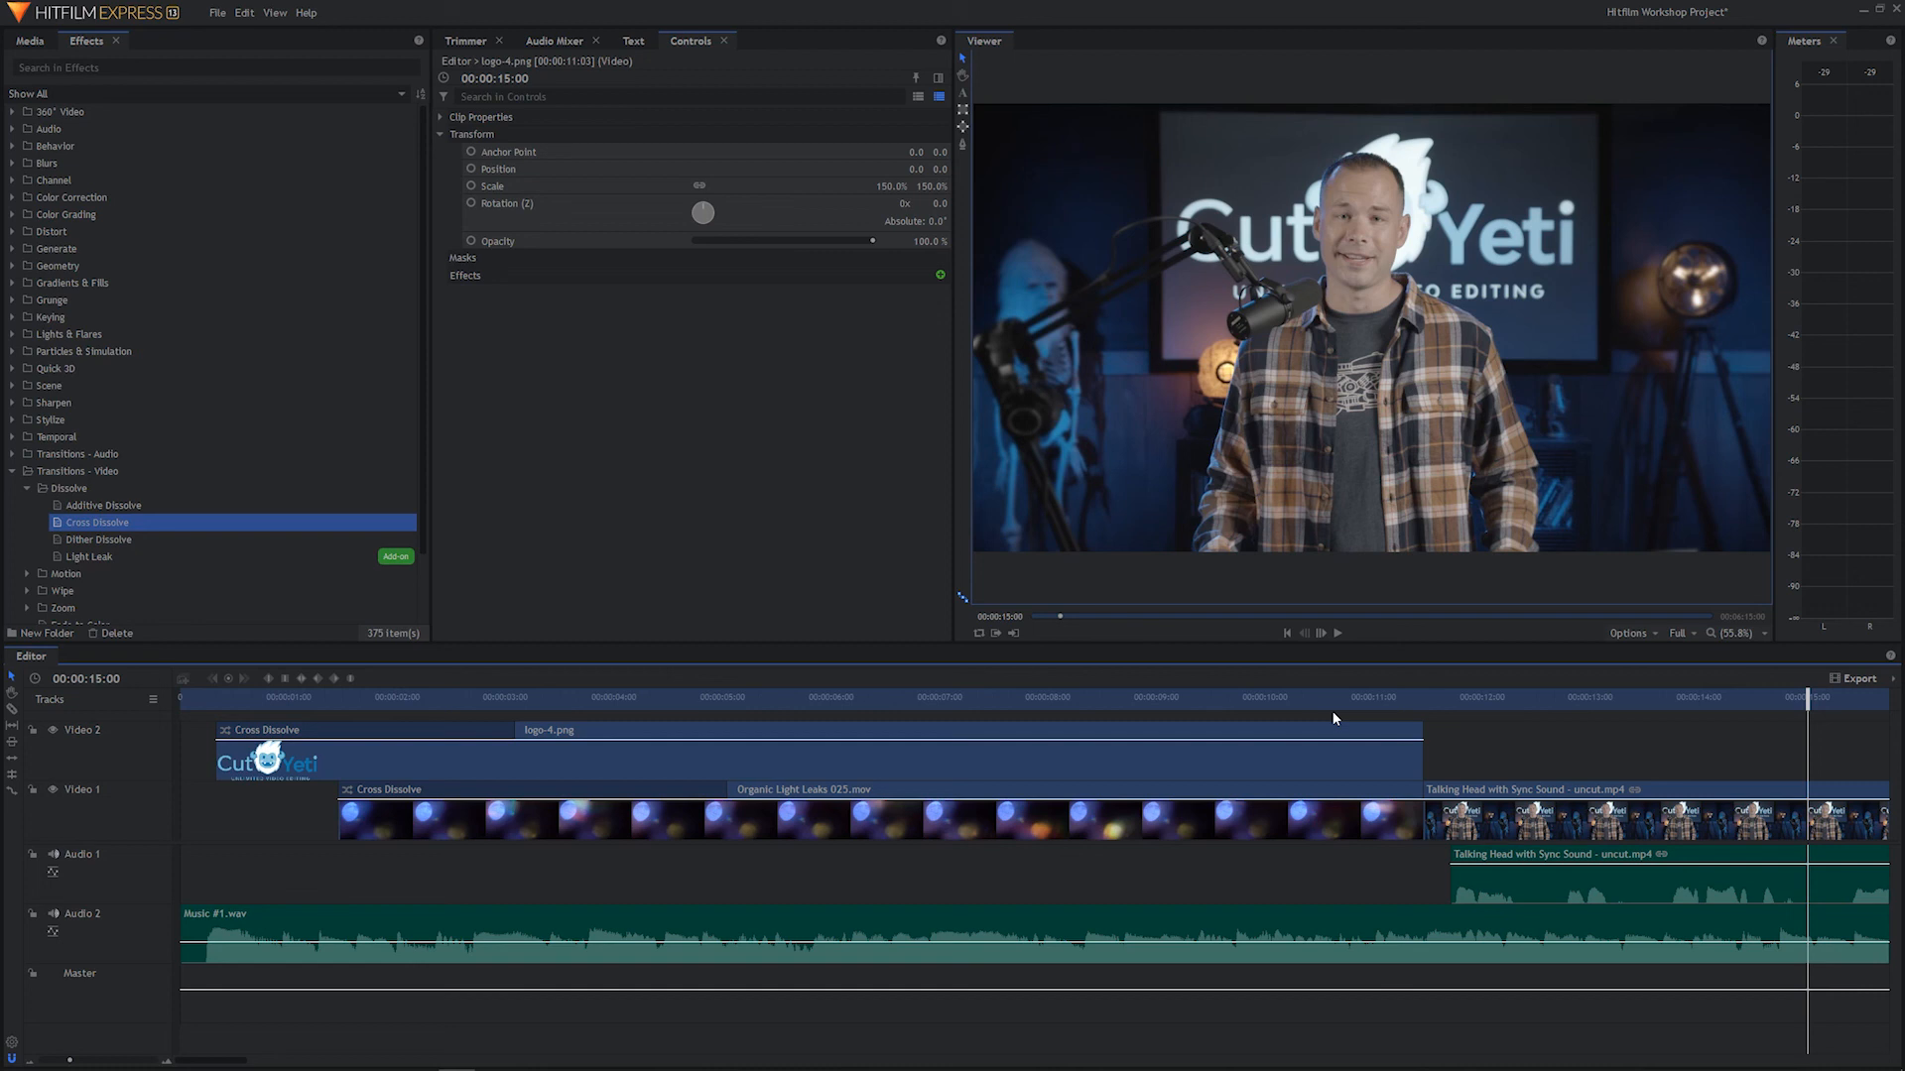
left_click_drag(1127, 713, 325, 678)
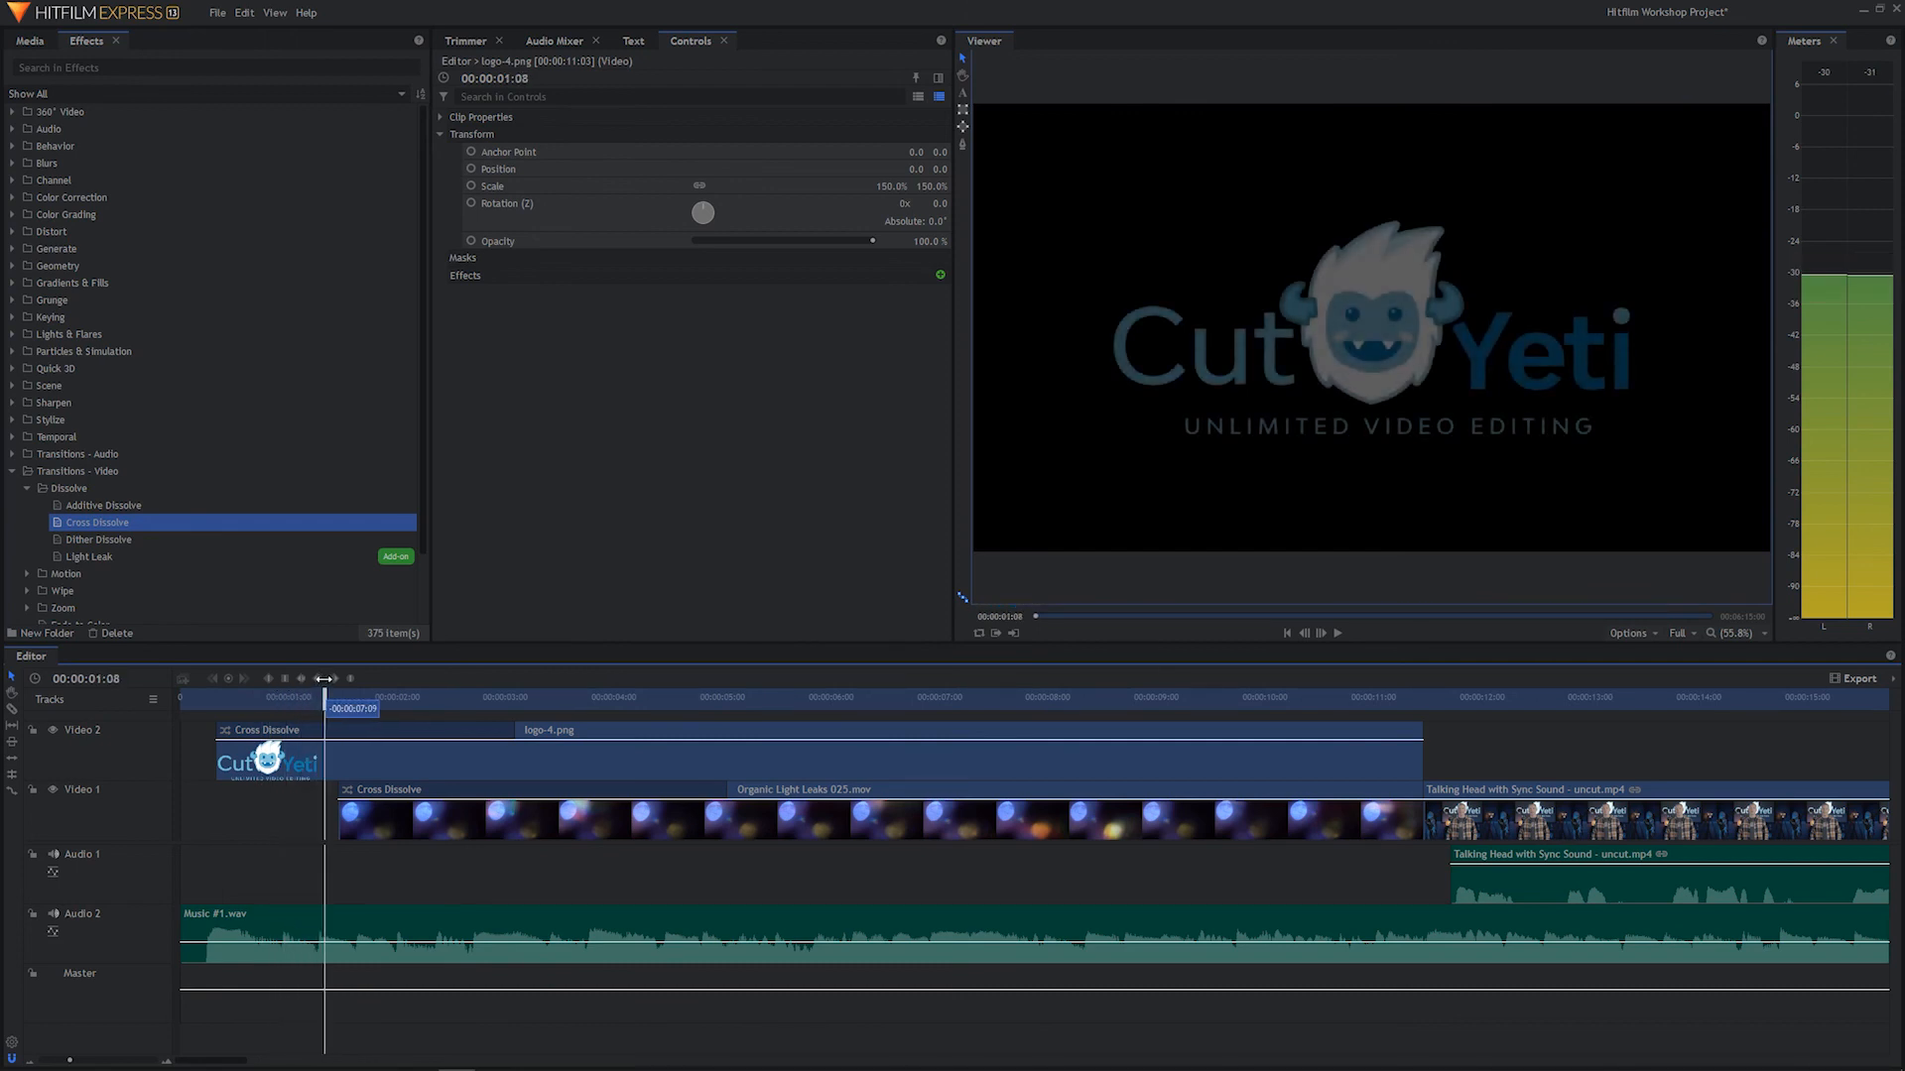
left_click_drag(323, 677, 1145, 669)
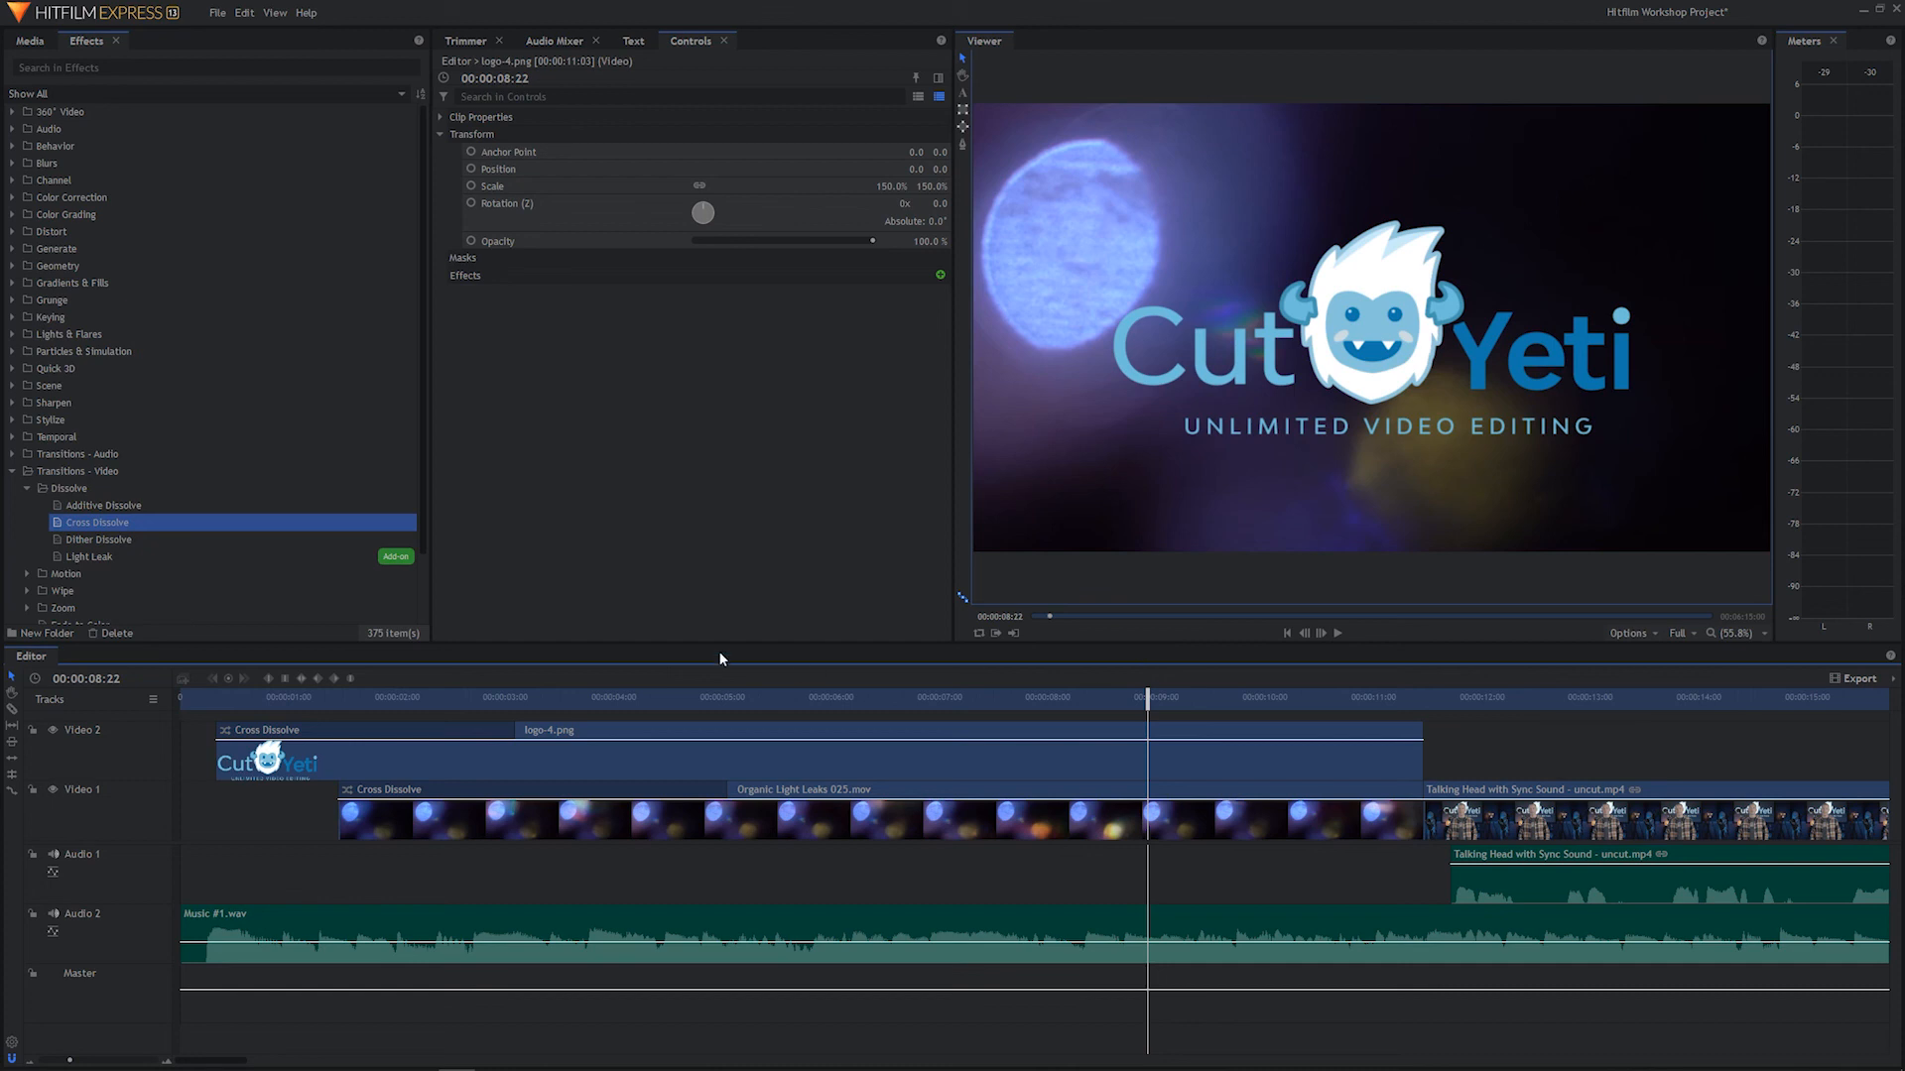
Enable Scale keyframing on the logo clip at 00:00:00:08 and set the starting scale to 135%
left_click_drag(538, 704, 211, 716)
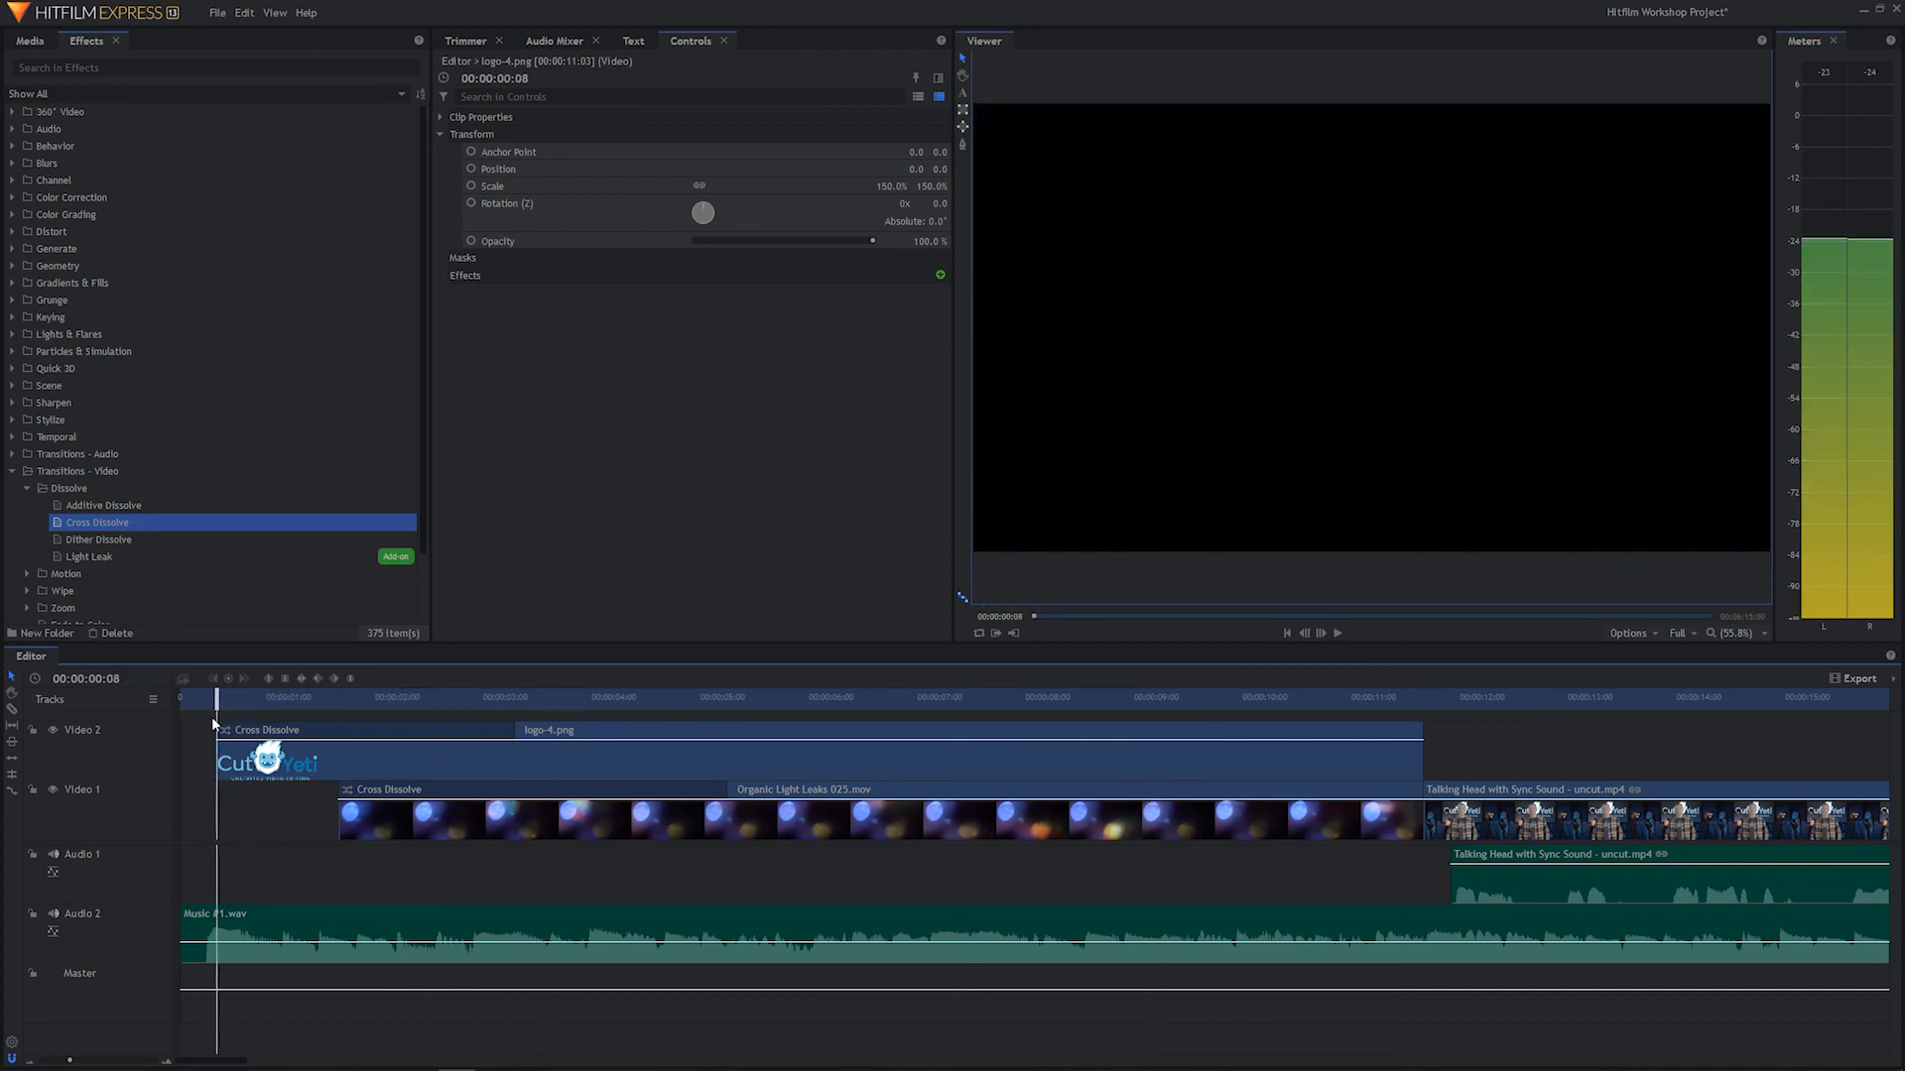
left_click(355, 760)
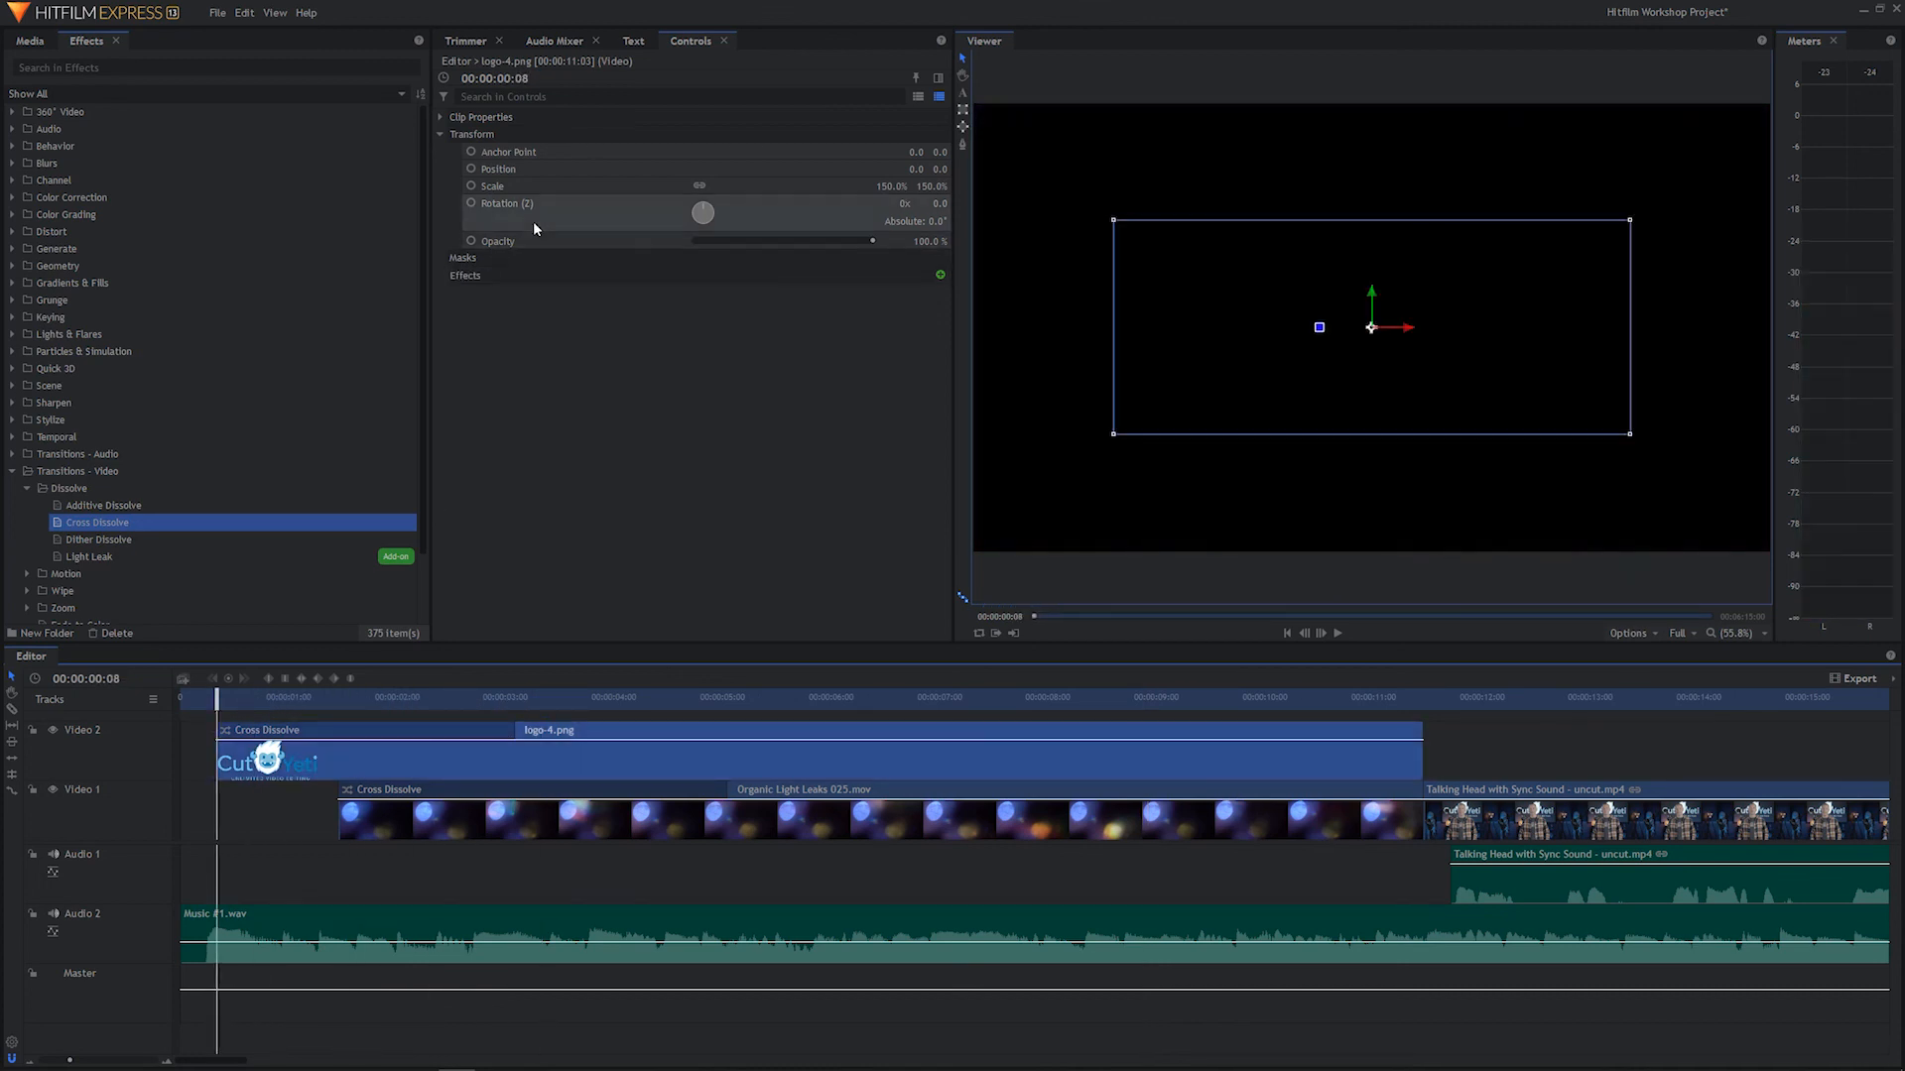
left_click(473, 187)
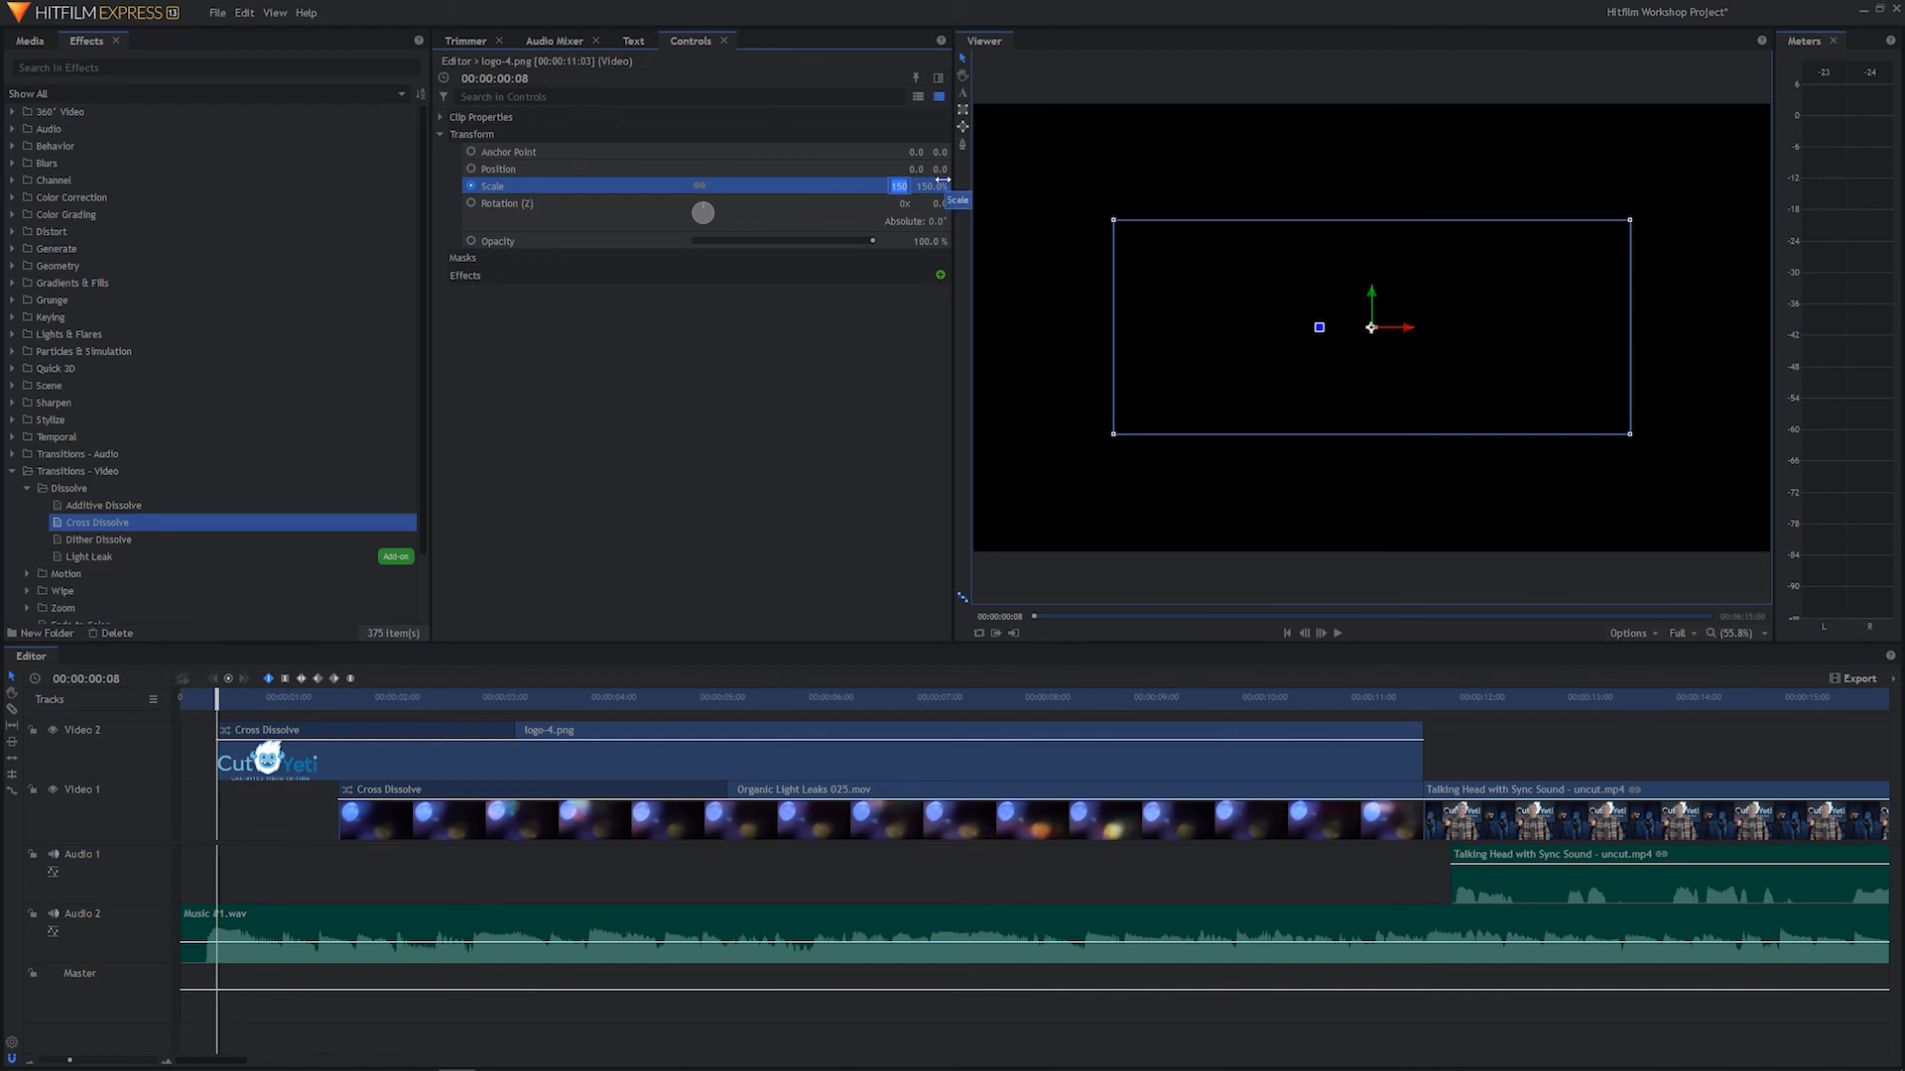
key("Return")
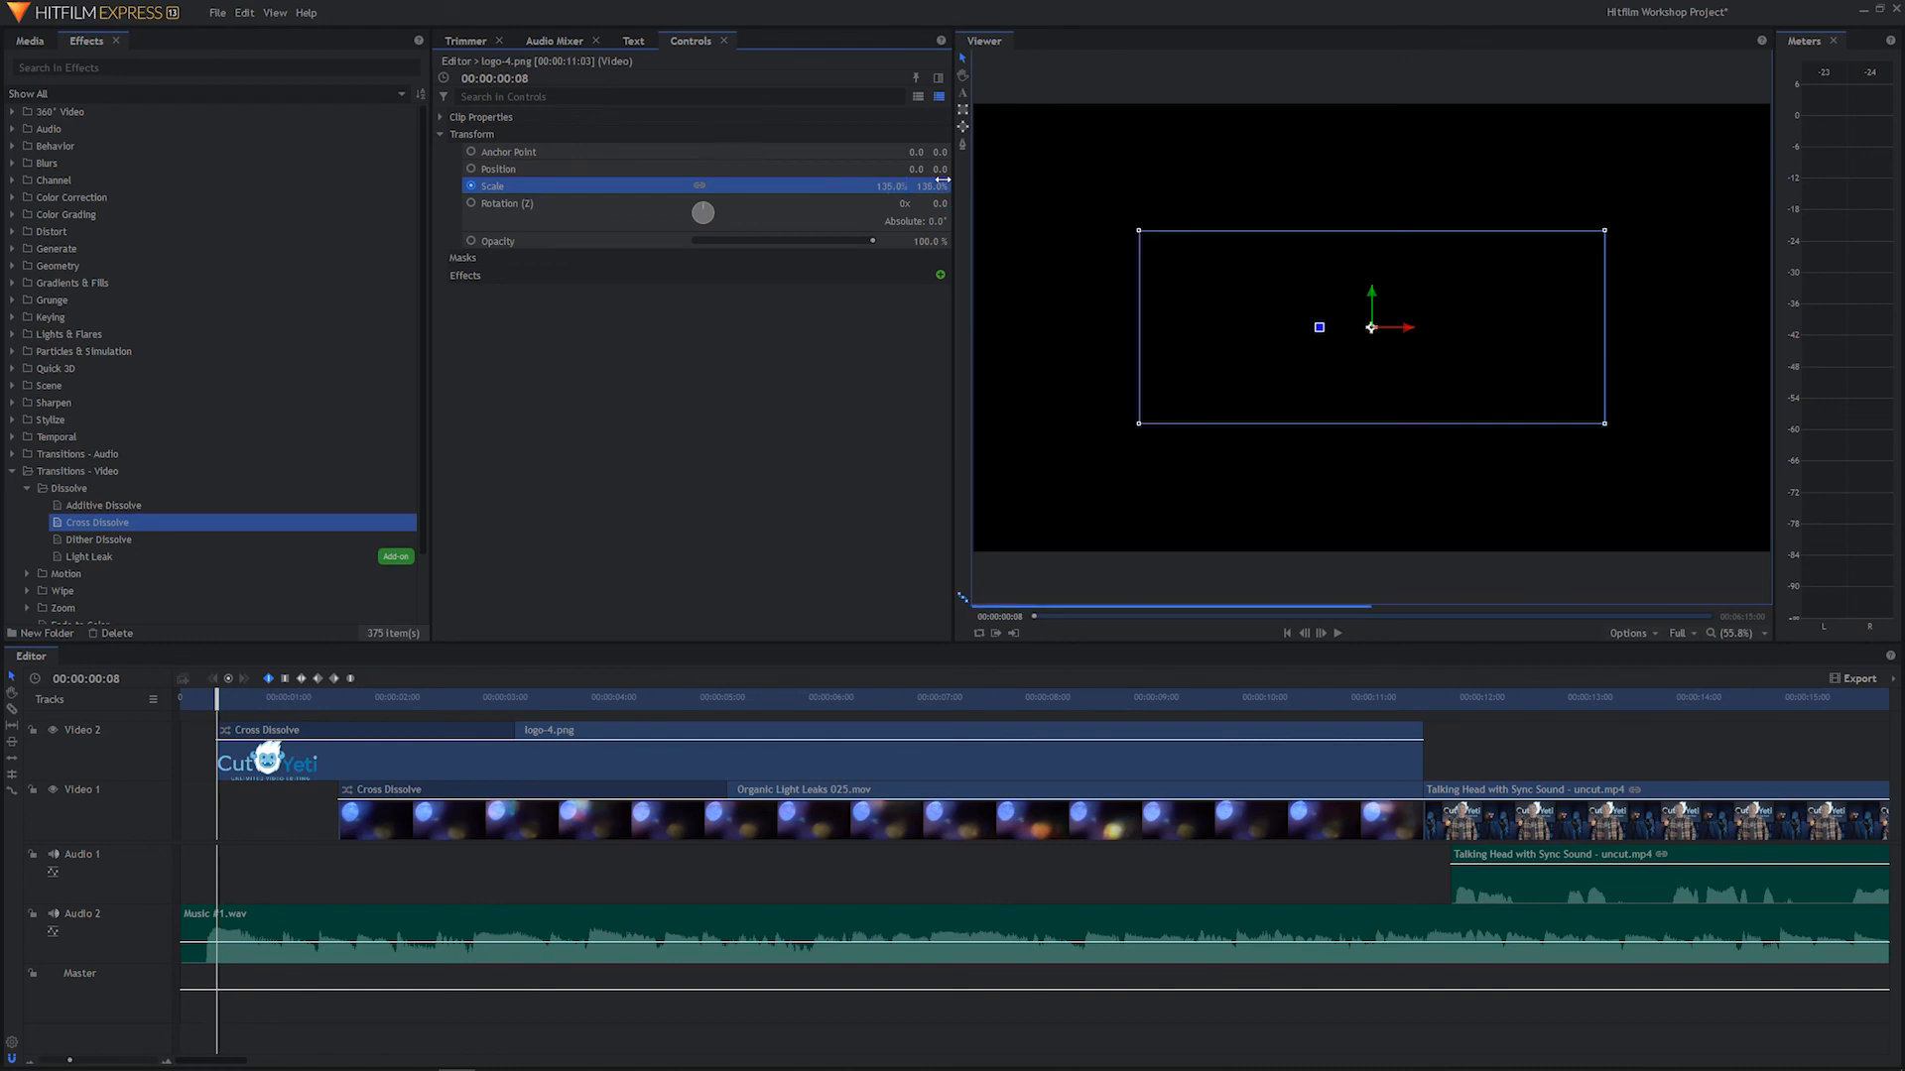
Add an ending Scale keyframe of 150% to the logo clip at 00:00:11:10
left_click(353, 771)
left_click_drag(262, 706, 1419, 638)
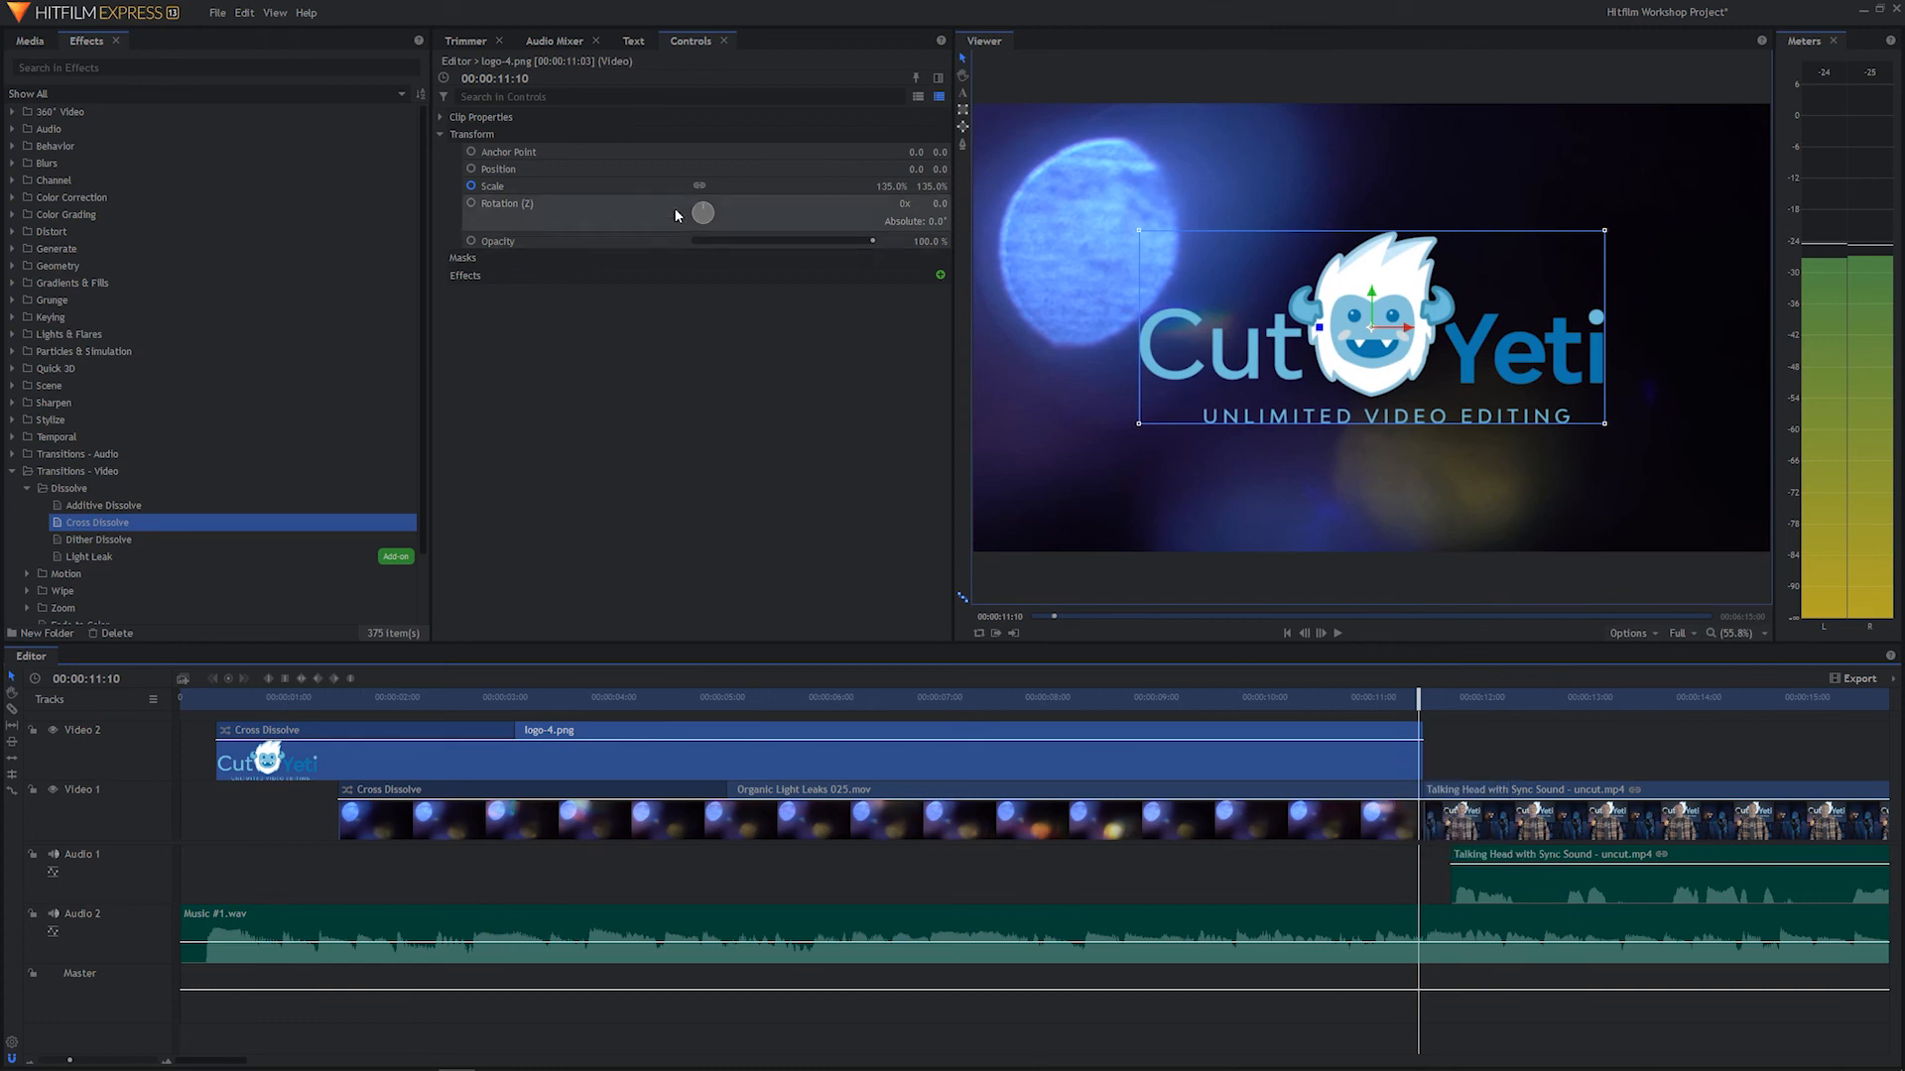
left_click(894, 185)
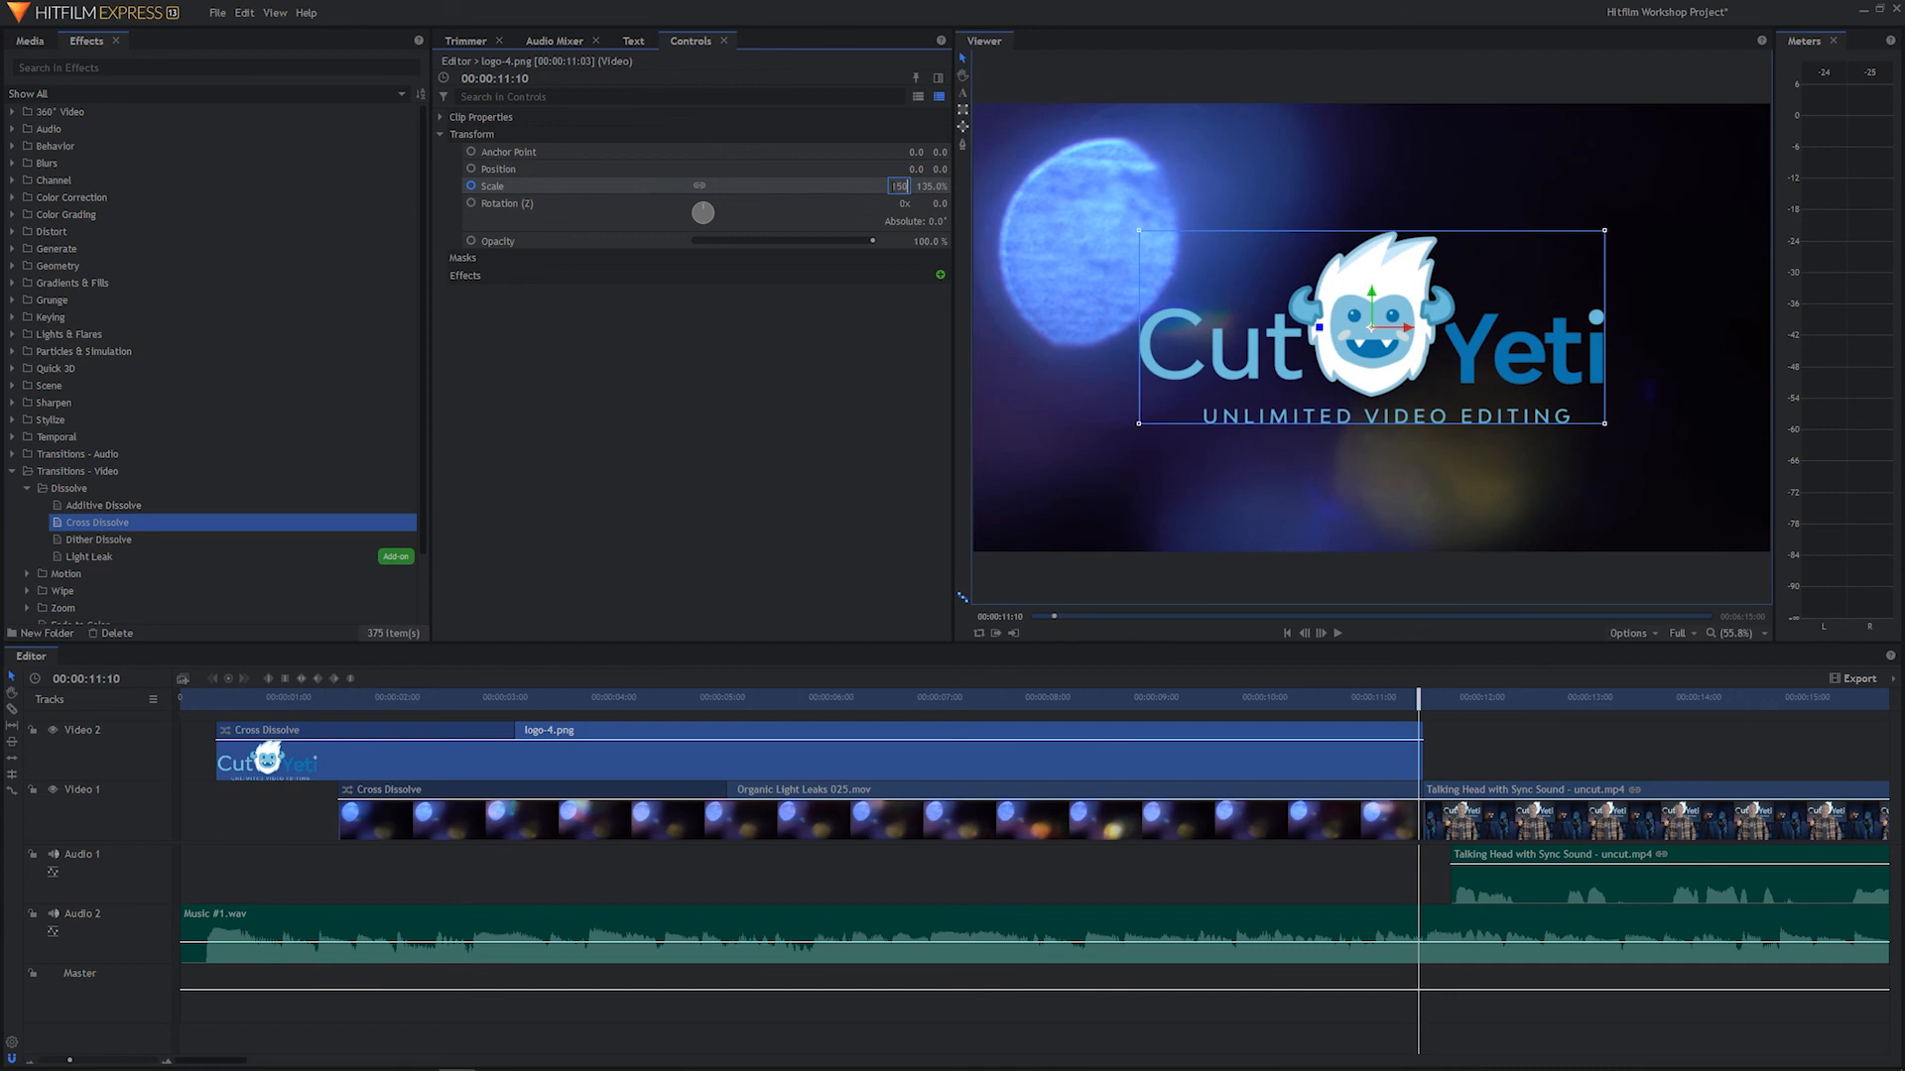
type("150")
key("Return")
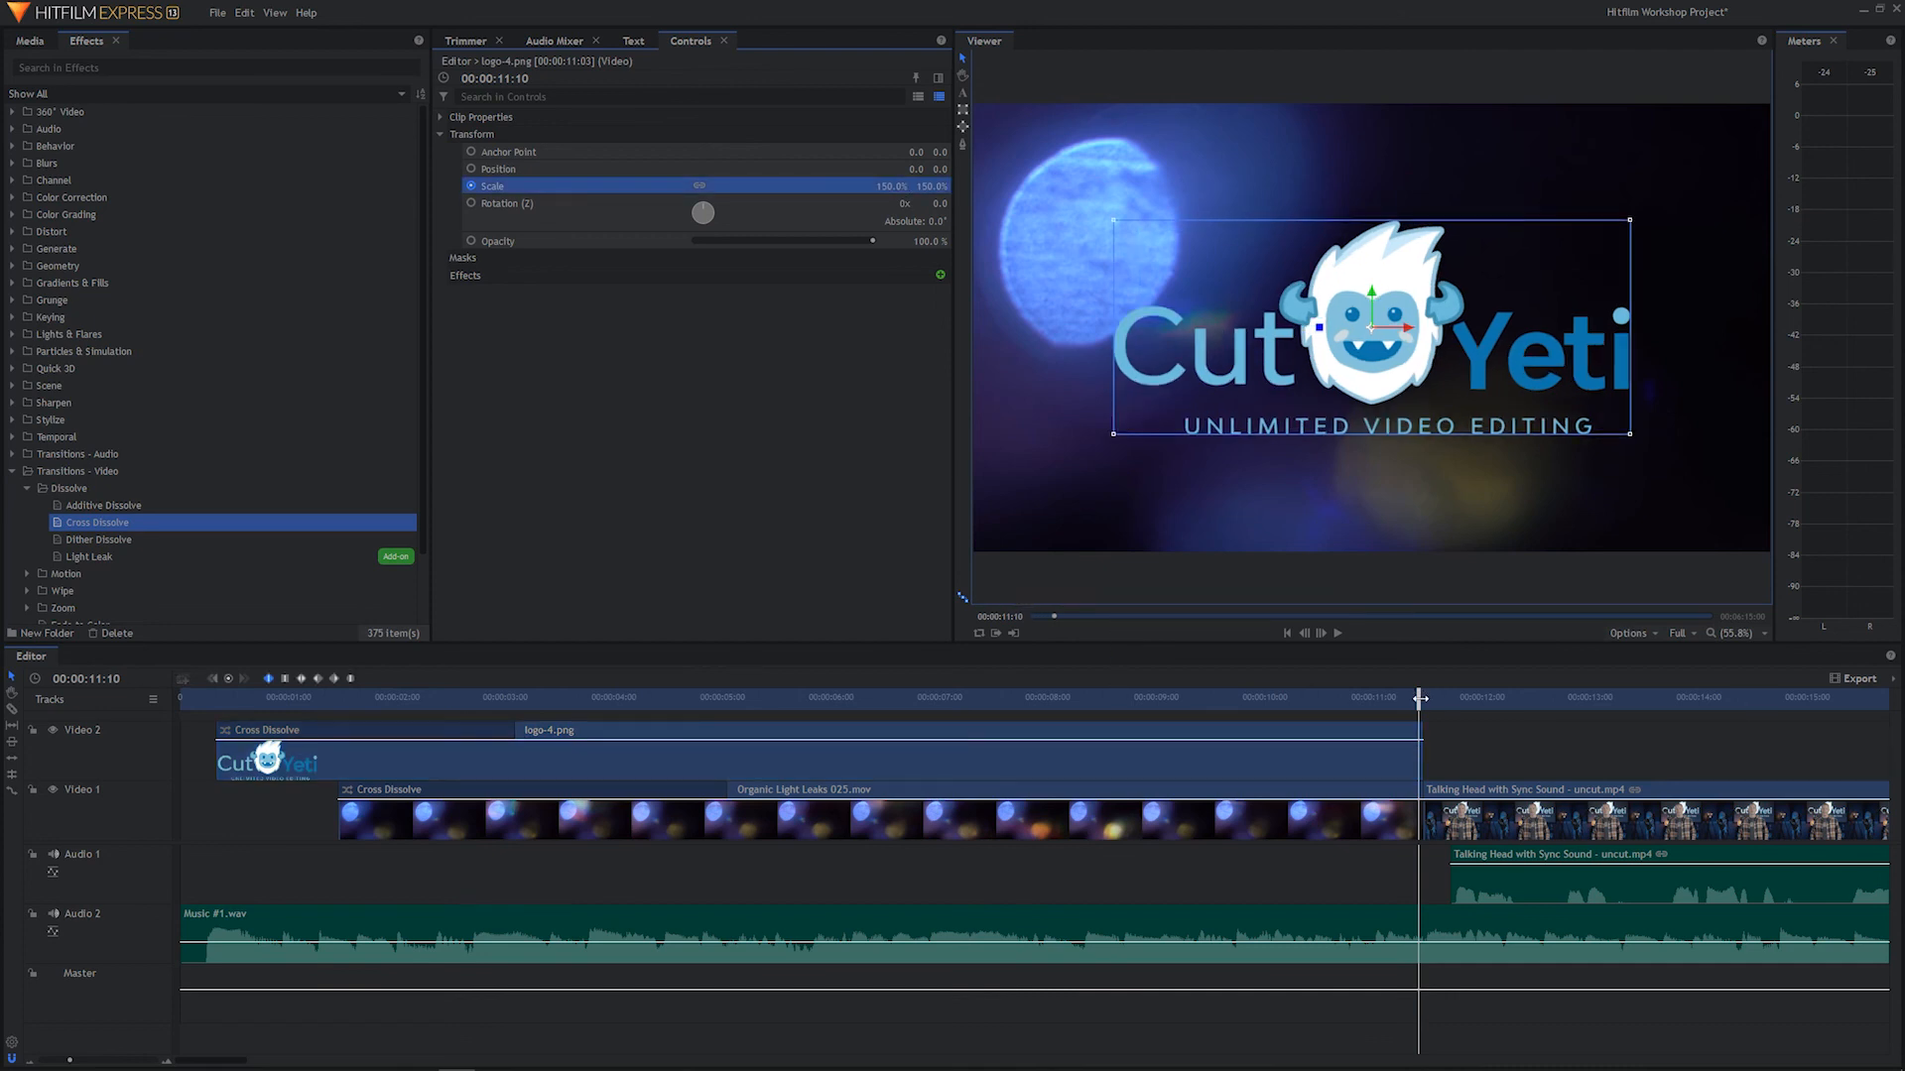
Scrub through the logo's scale animation and play the opening from the timeline's start to check the gradual growth
left_click_drag(1421, 698, 719, 704)
left_click_drag(599, 777, 912, 731)
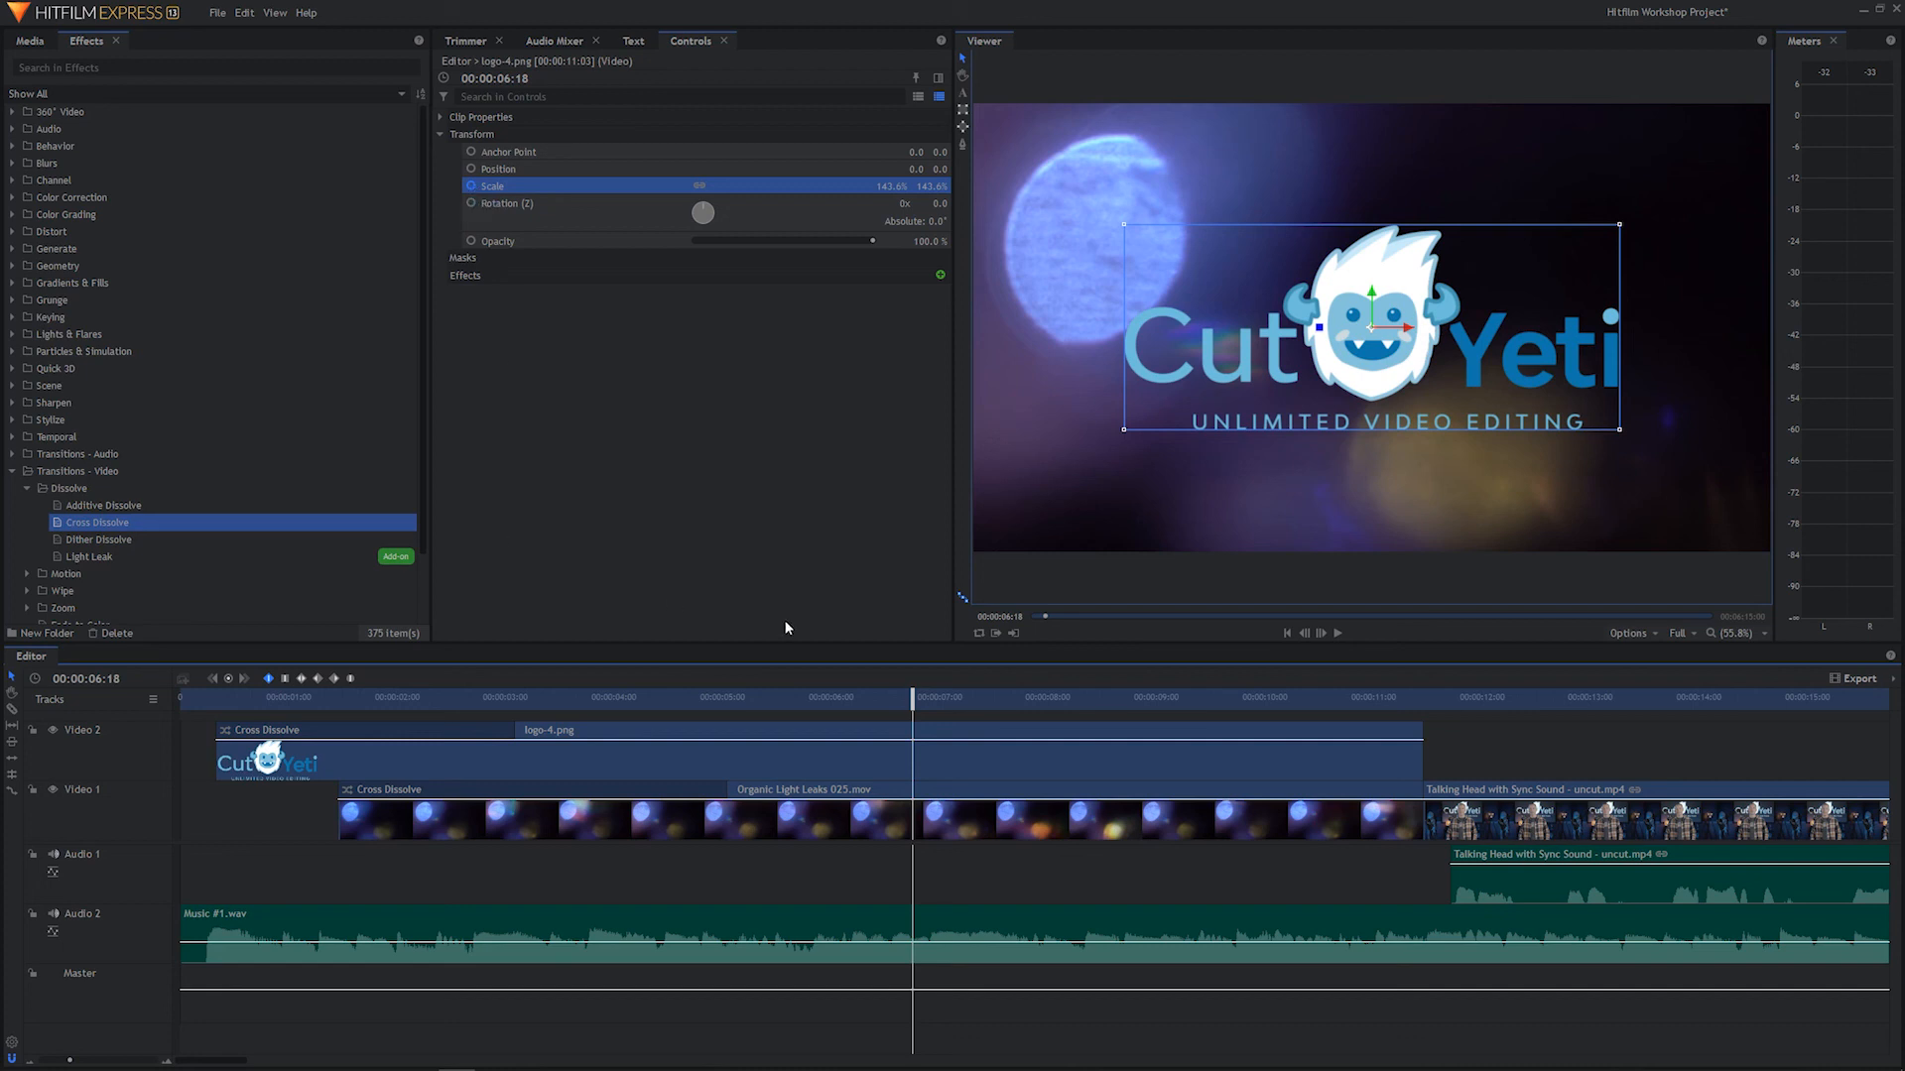
left_click_drag(905, 697, 181, 698)
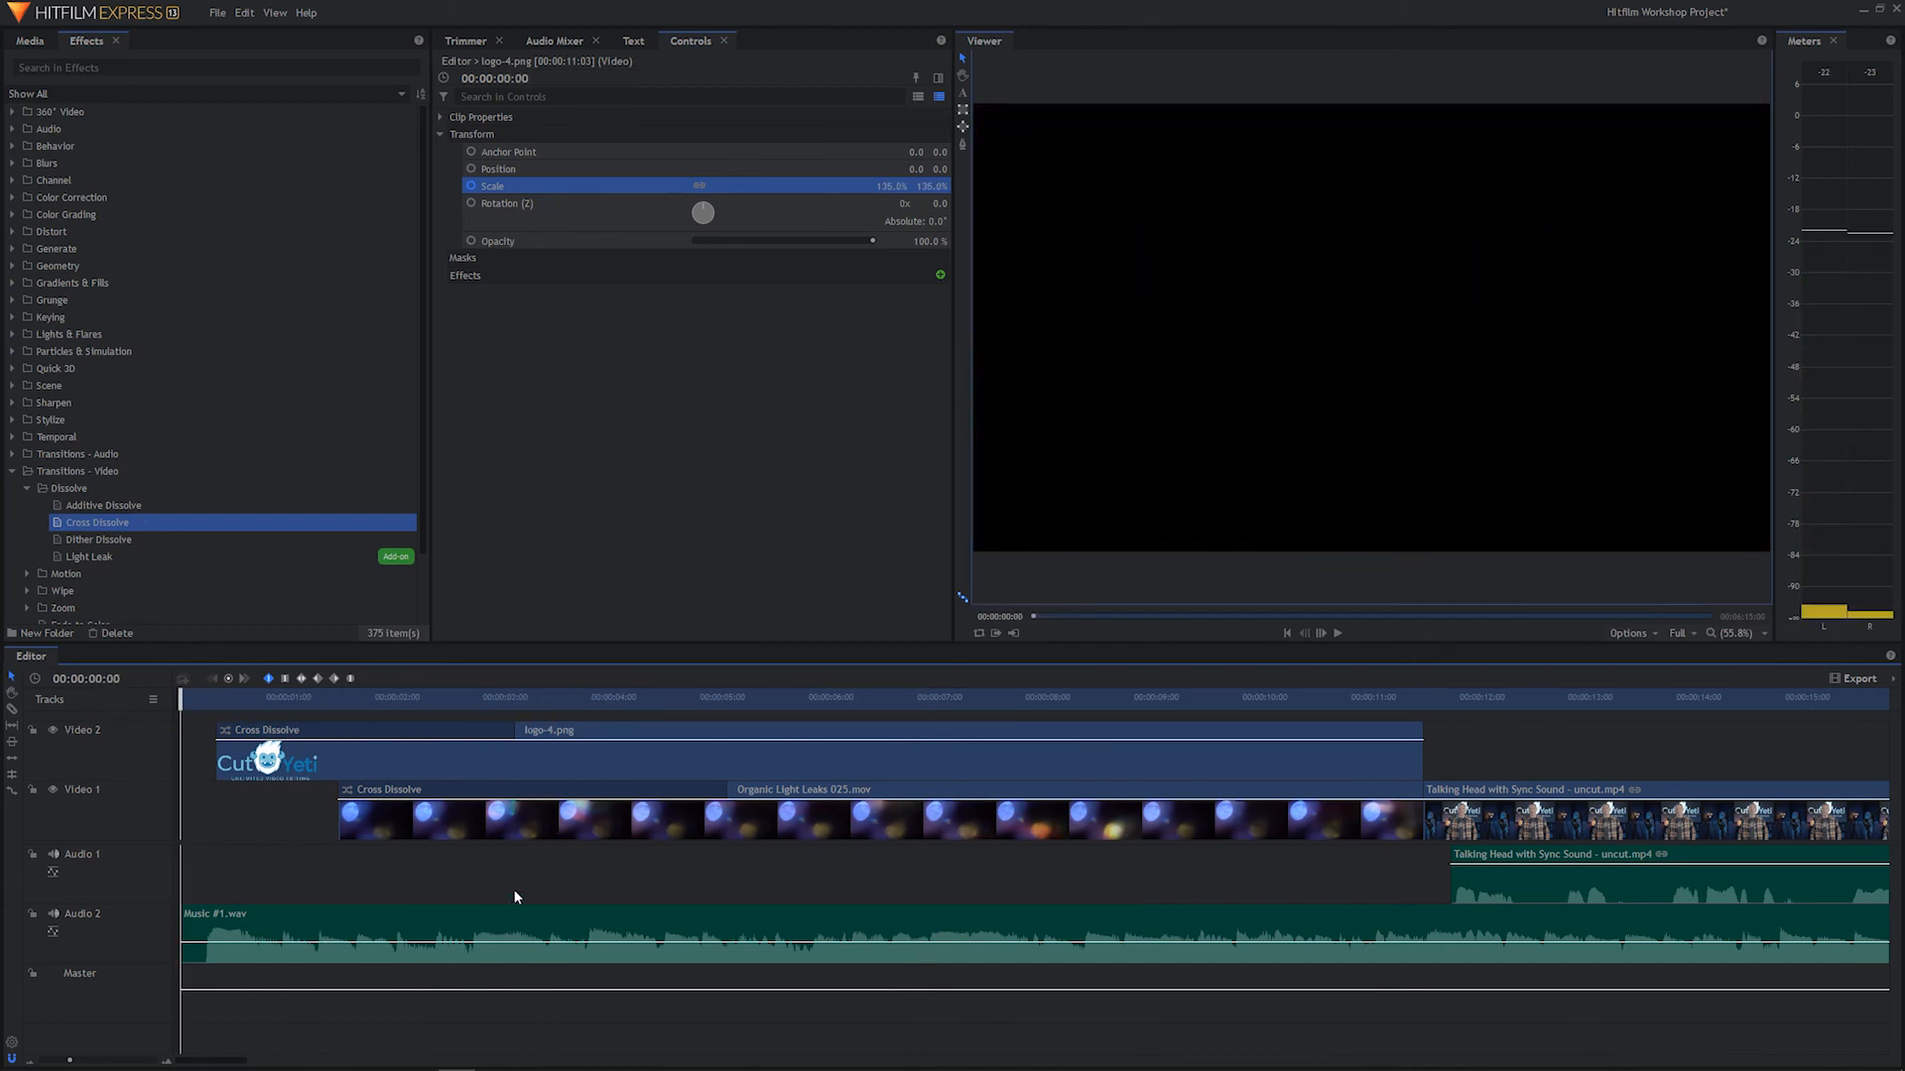
key("space")
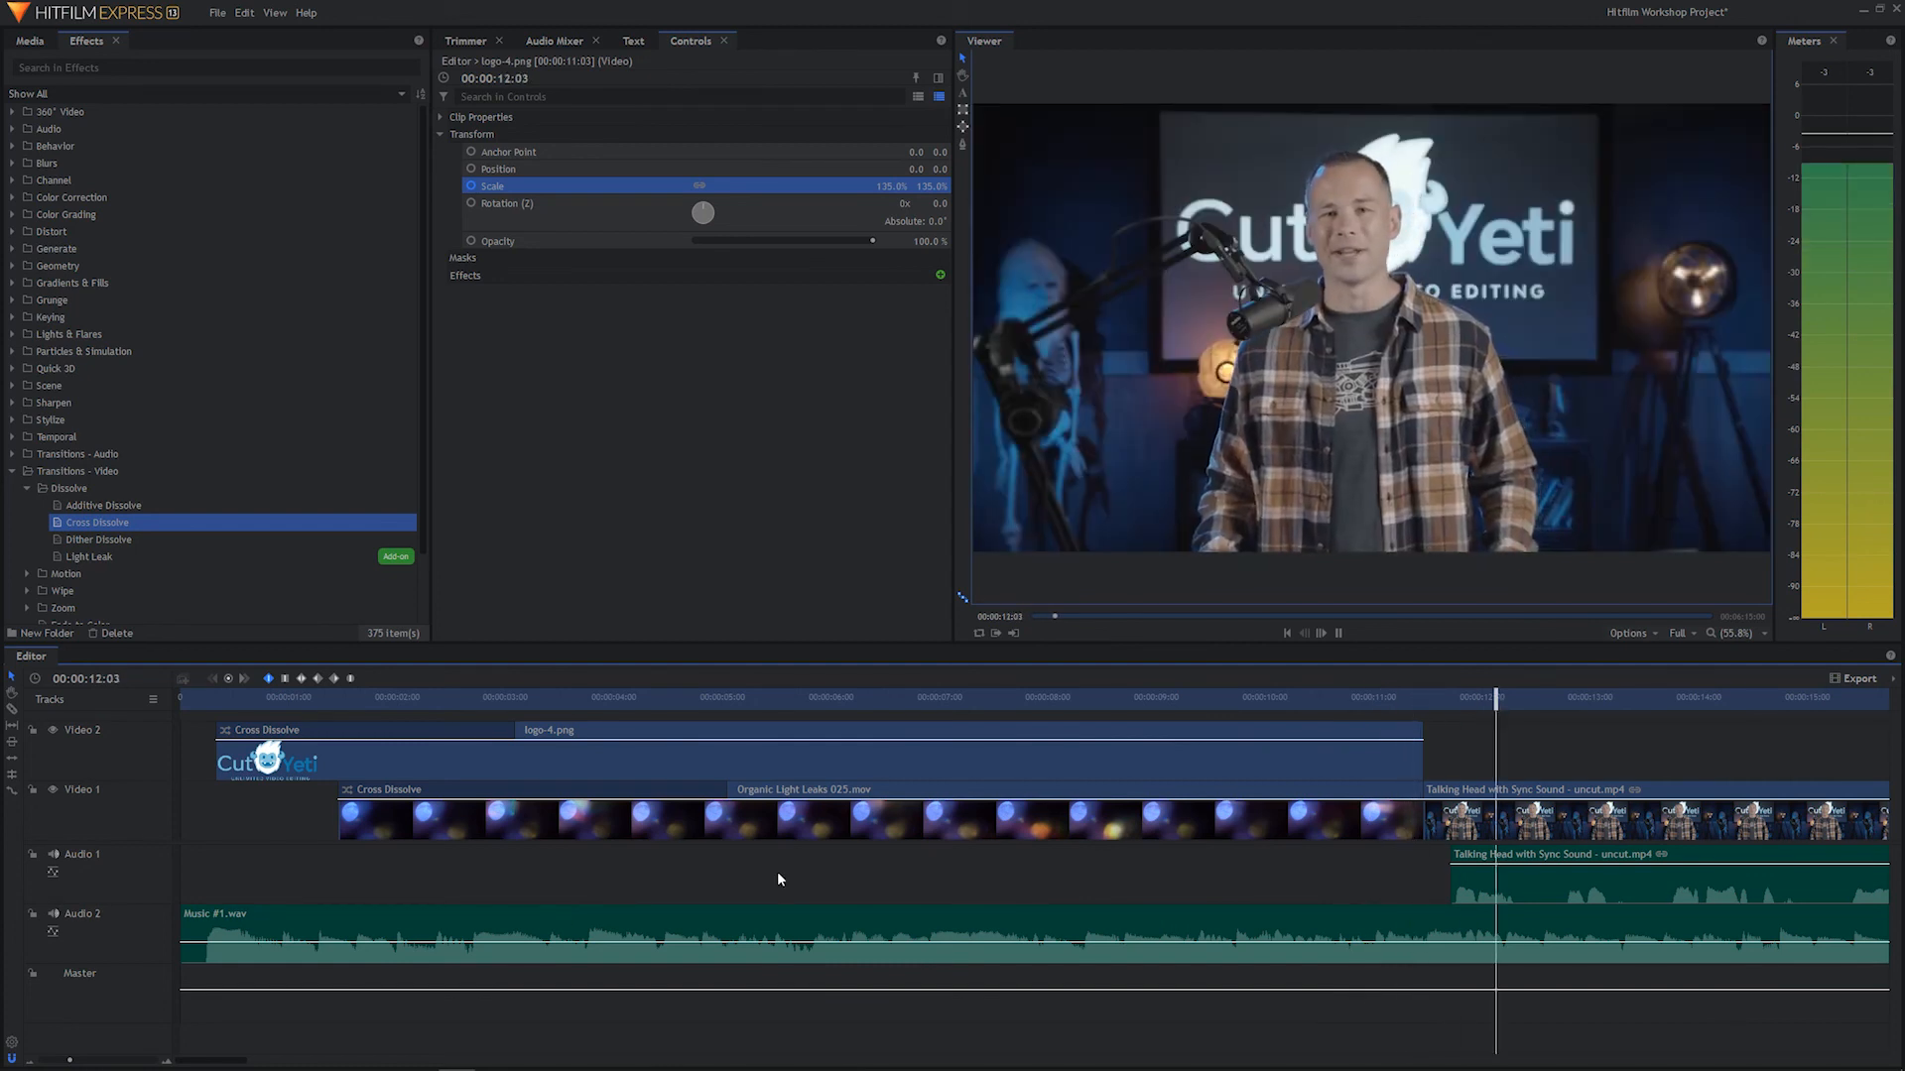
key("space")
left_click_drag(1421, 700, 359, 764)
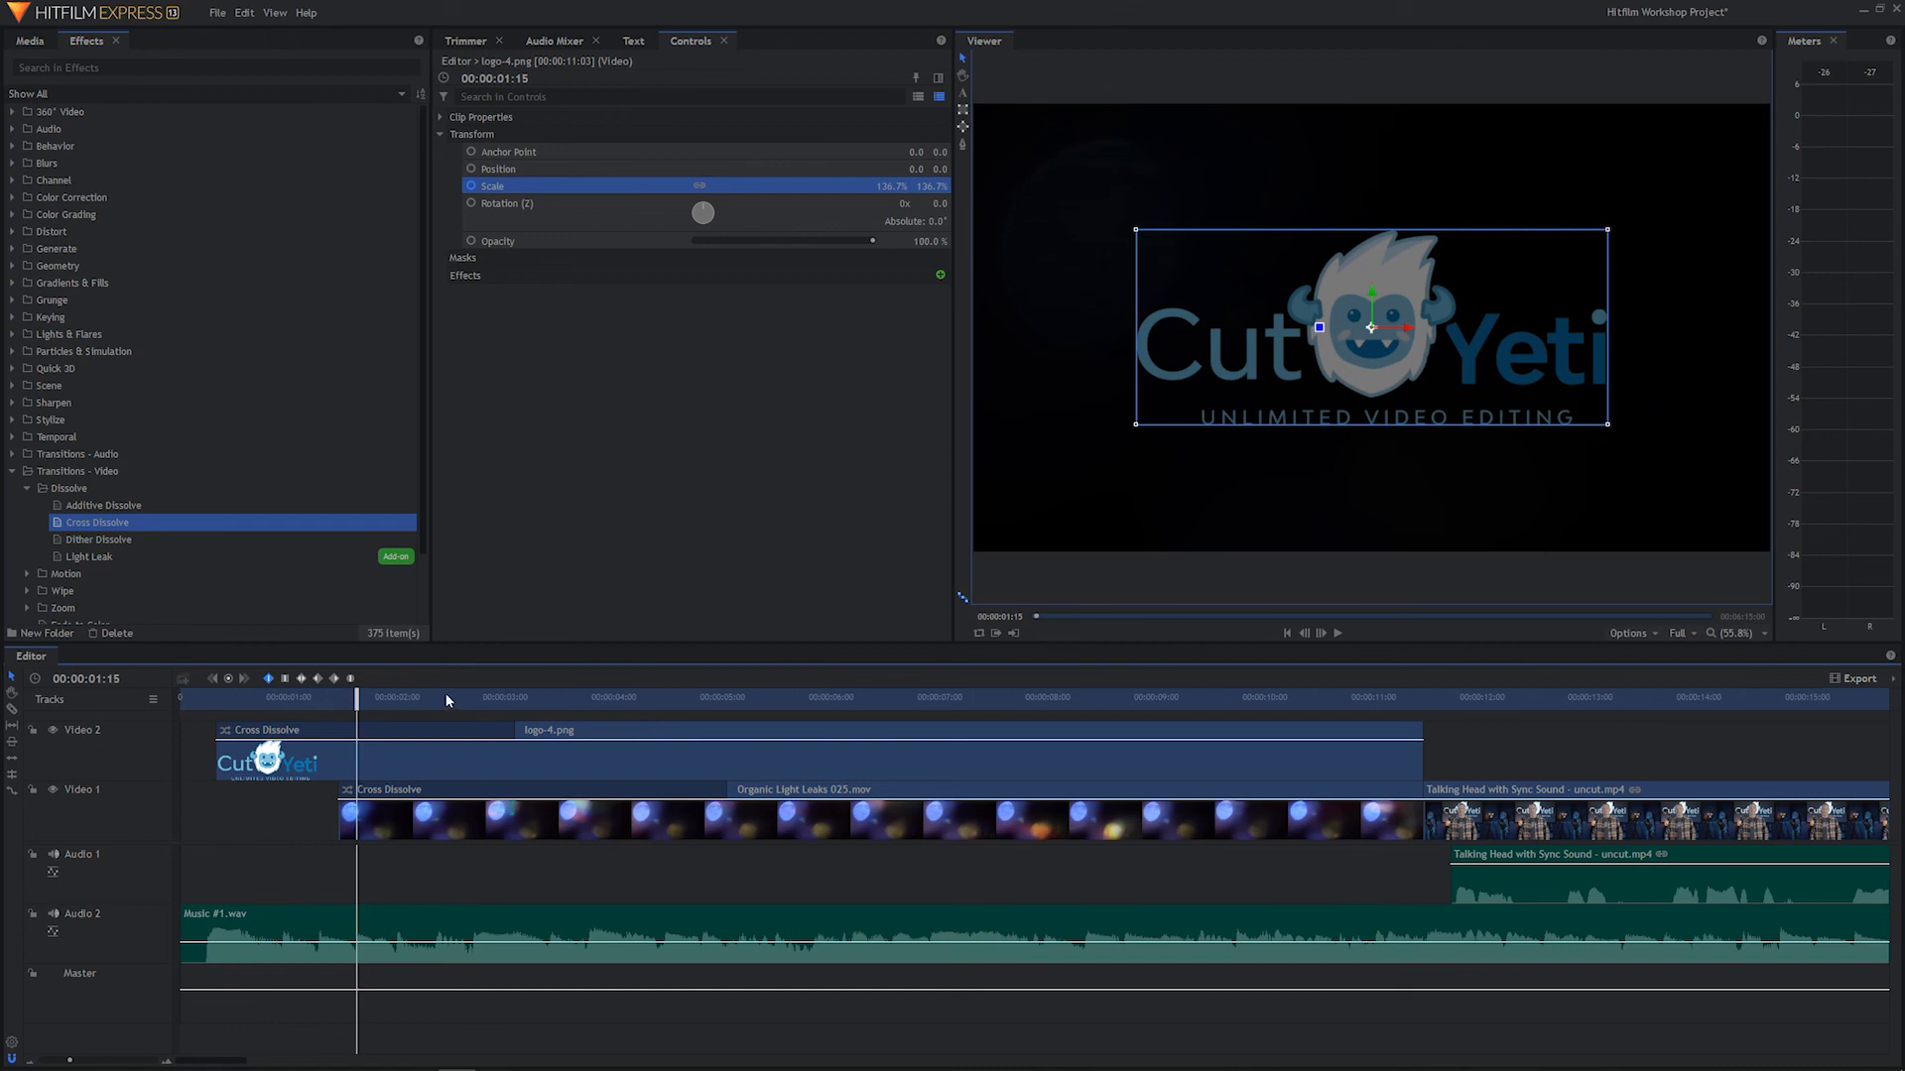
left_click_drag(444, 693, 862, 694)
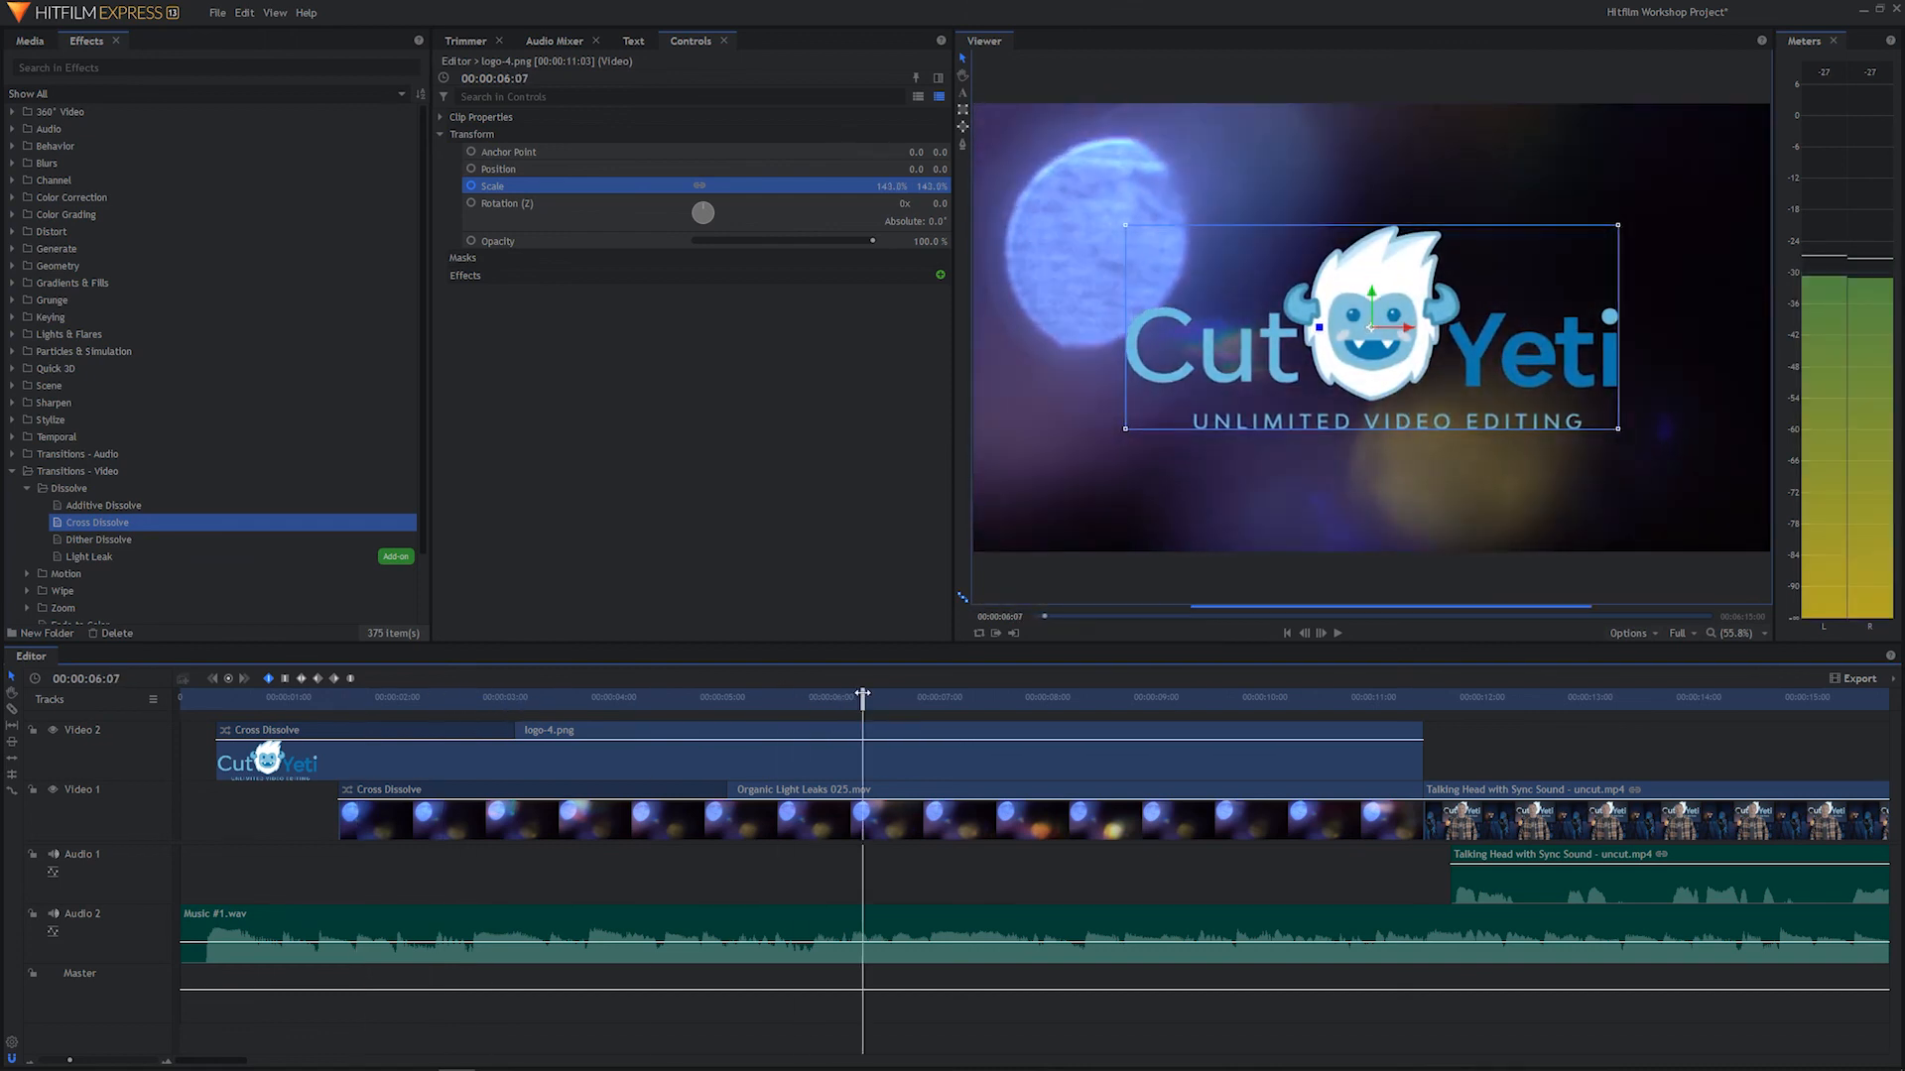
Select the Organic Light Leaks 025.mov clip and play and scrub through its middle section to judge how fast the lights move
left_click(988, 834)
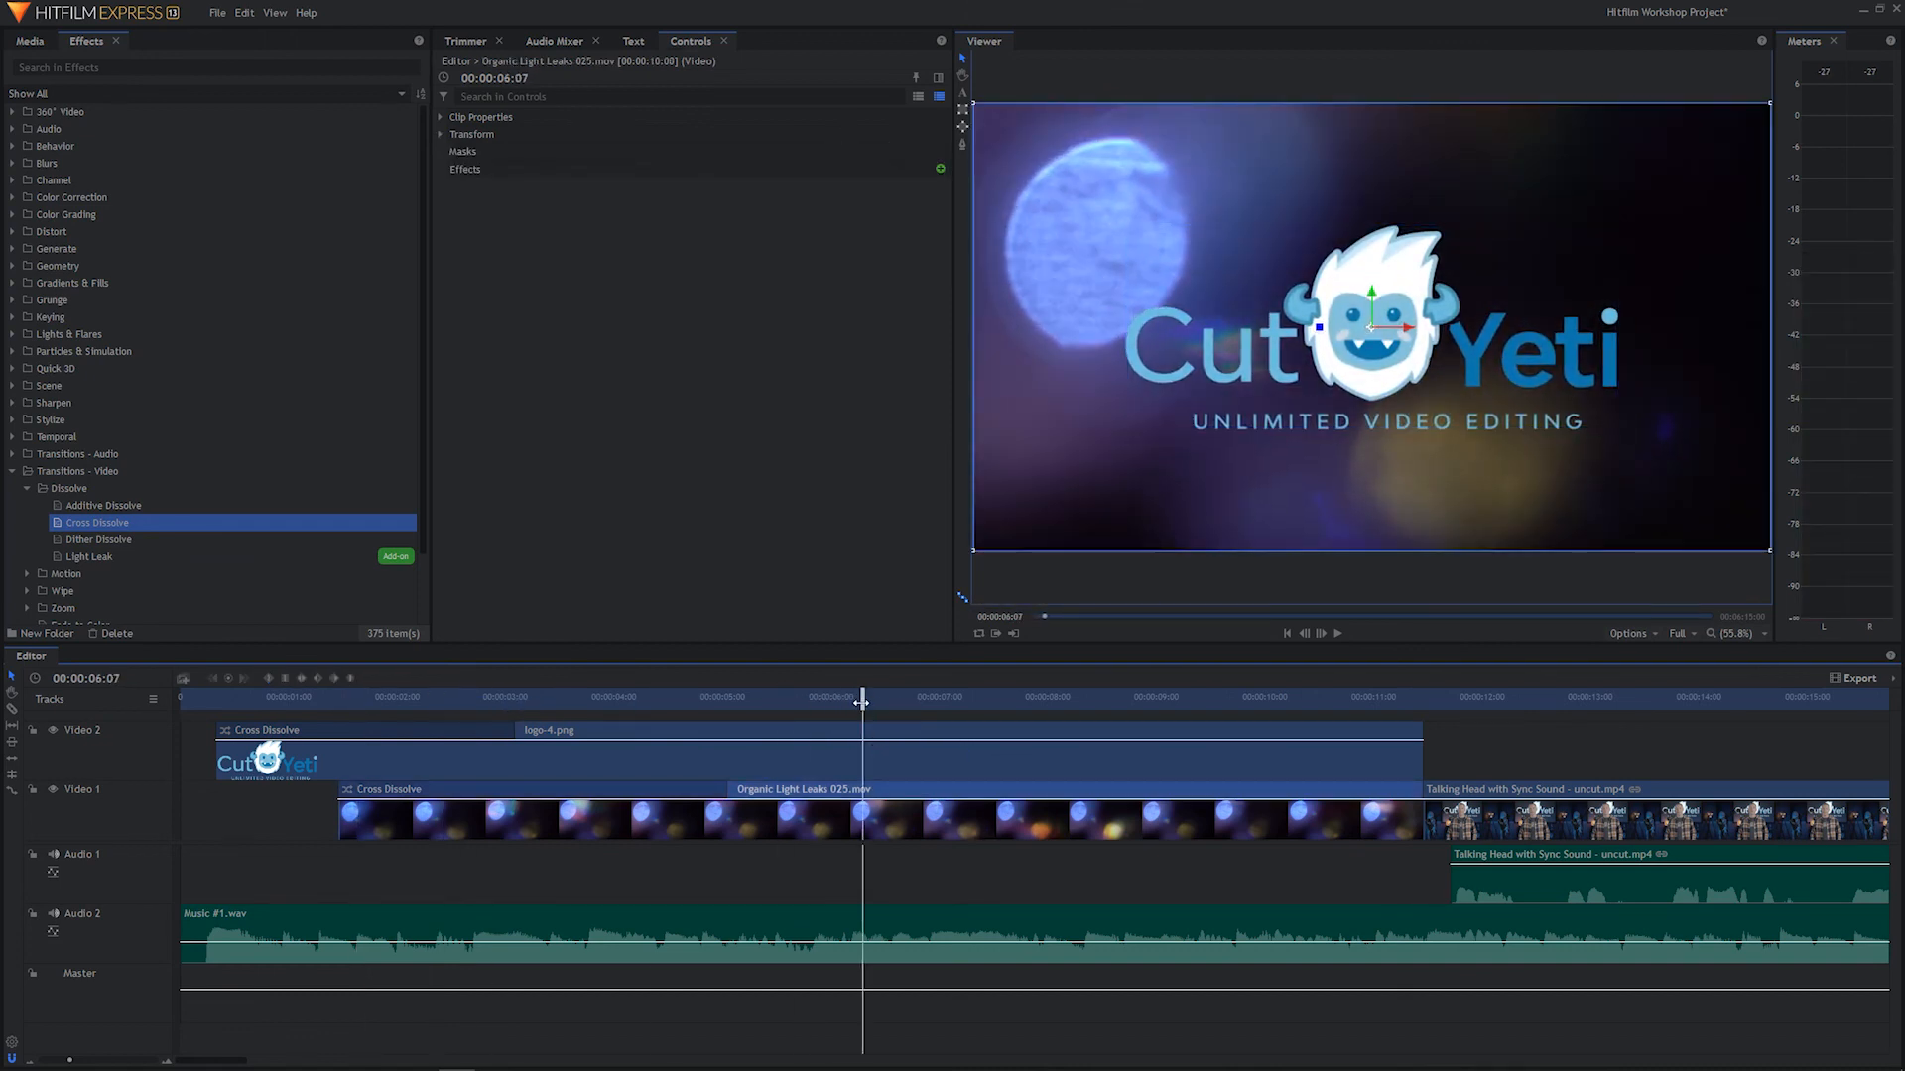
left_click_drag(861, 701, 668, 738)
key("space")
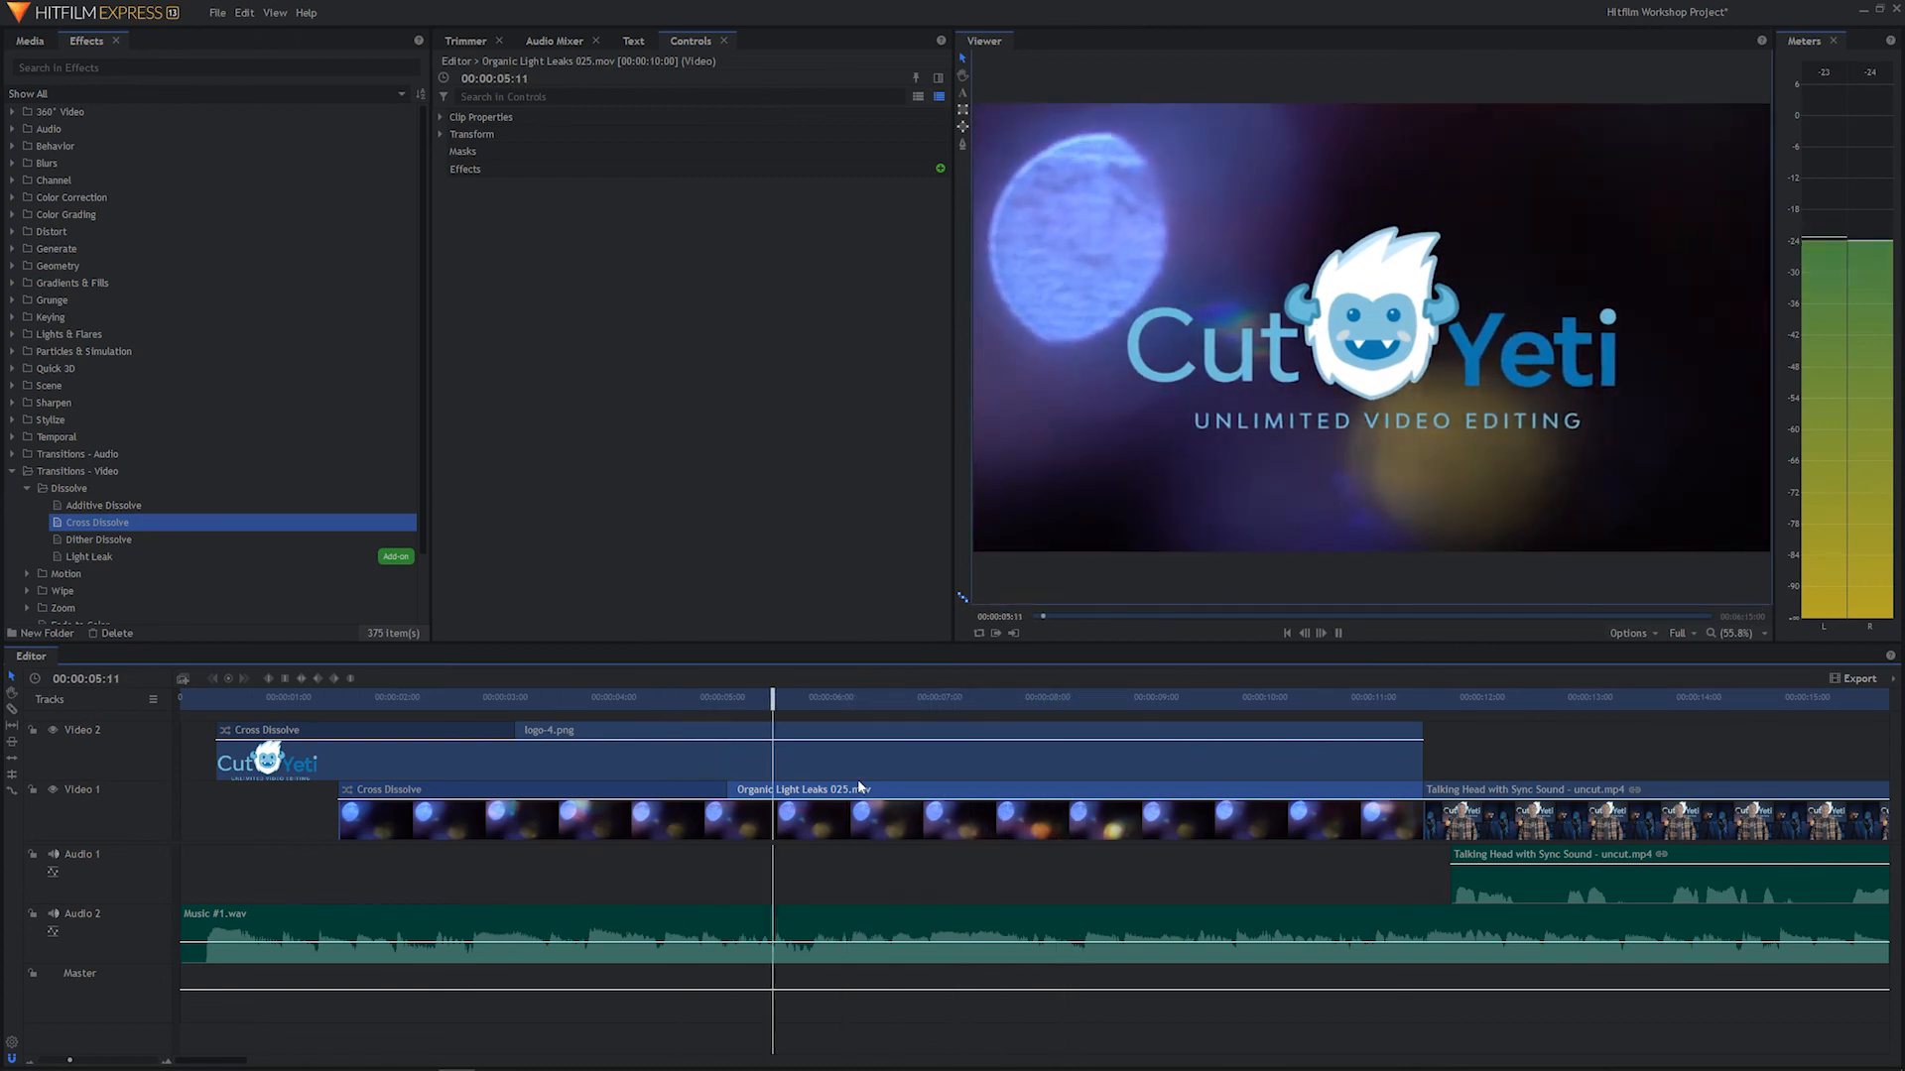
key("space")
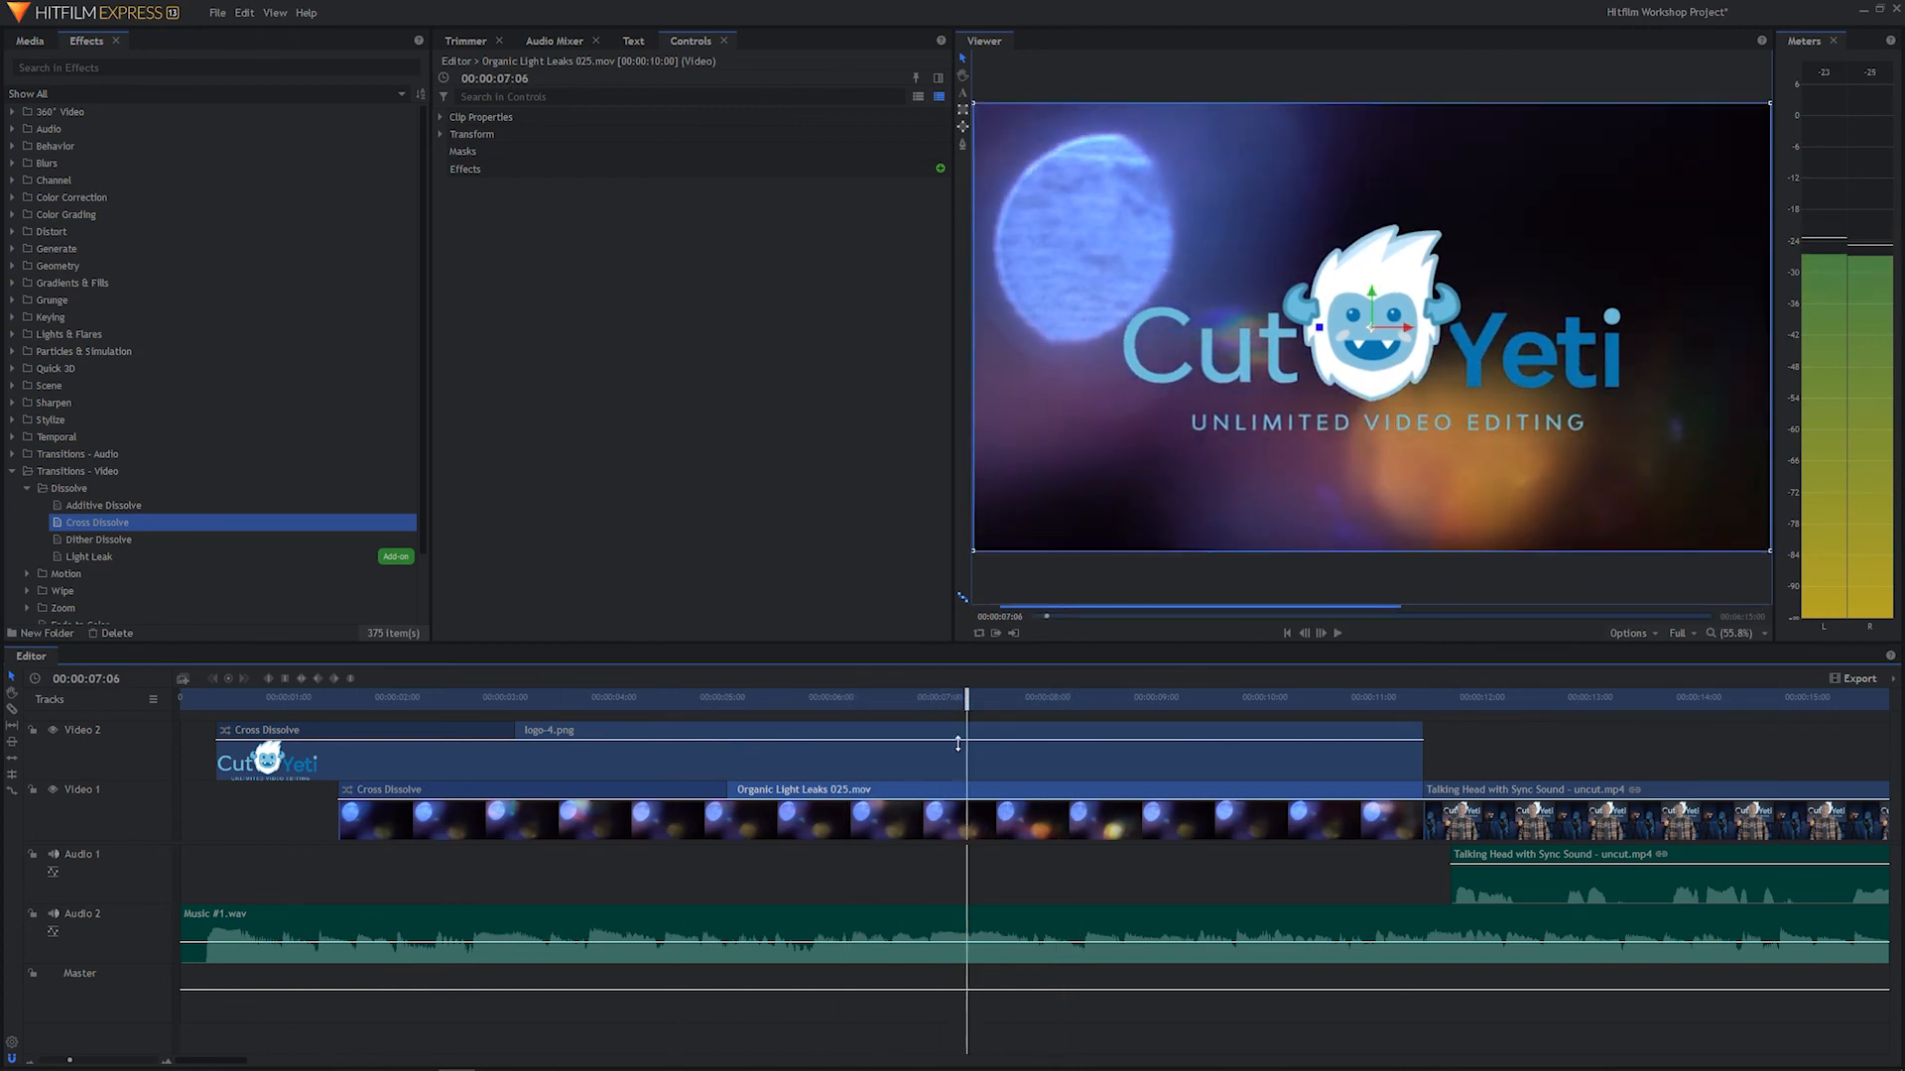
left_click_drag(970, 706, 772, 706)
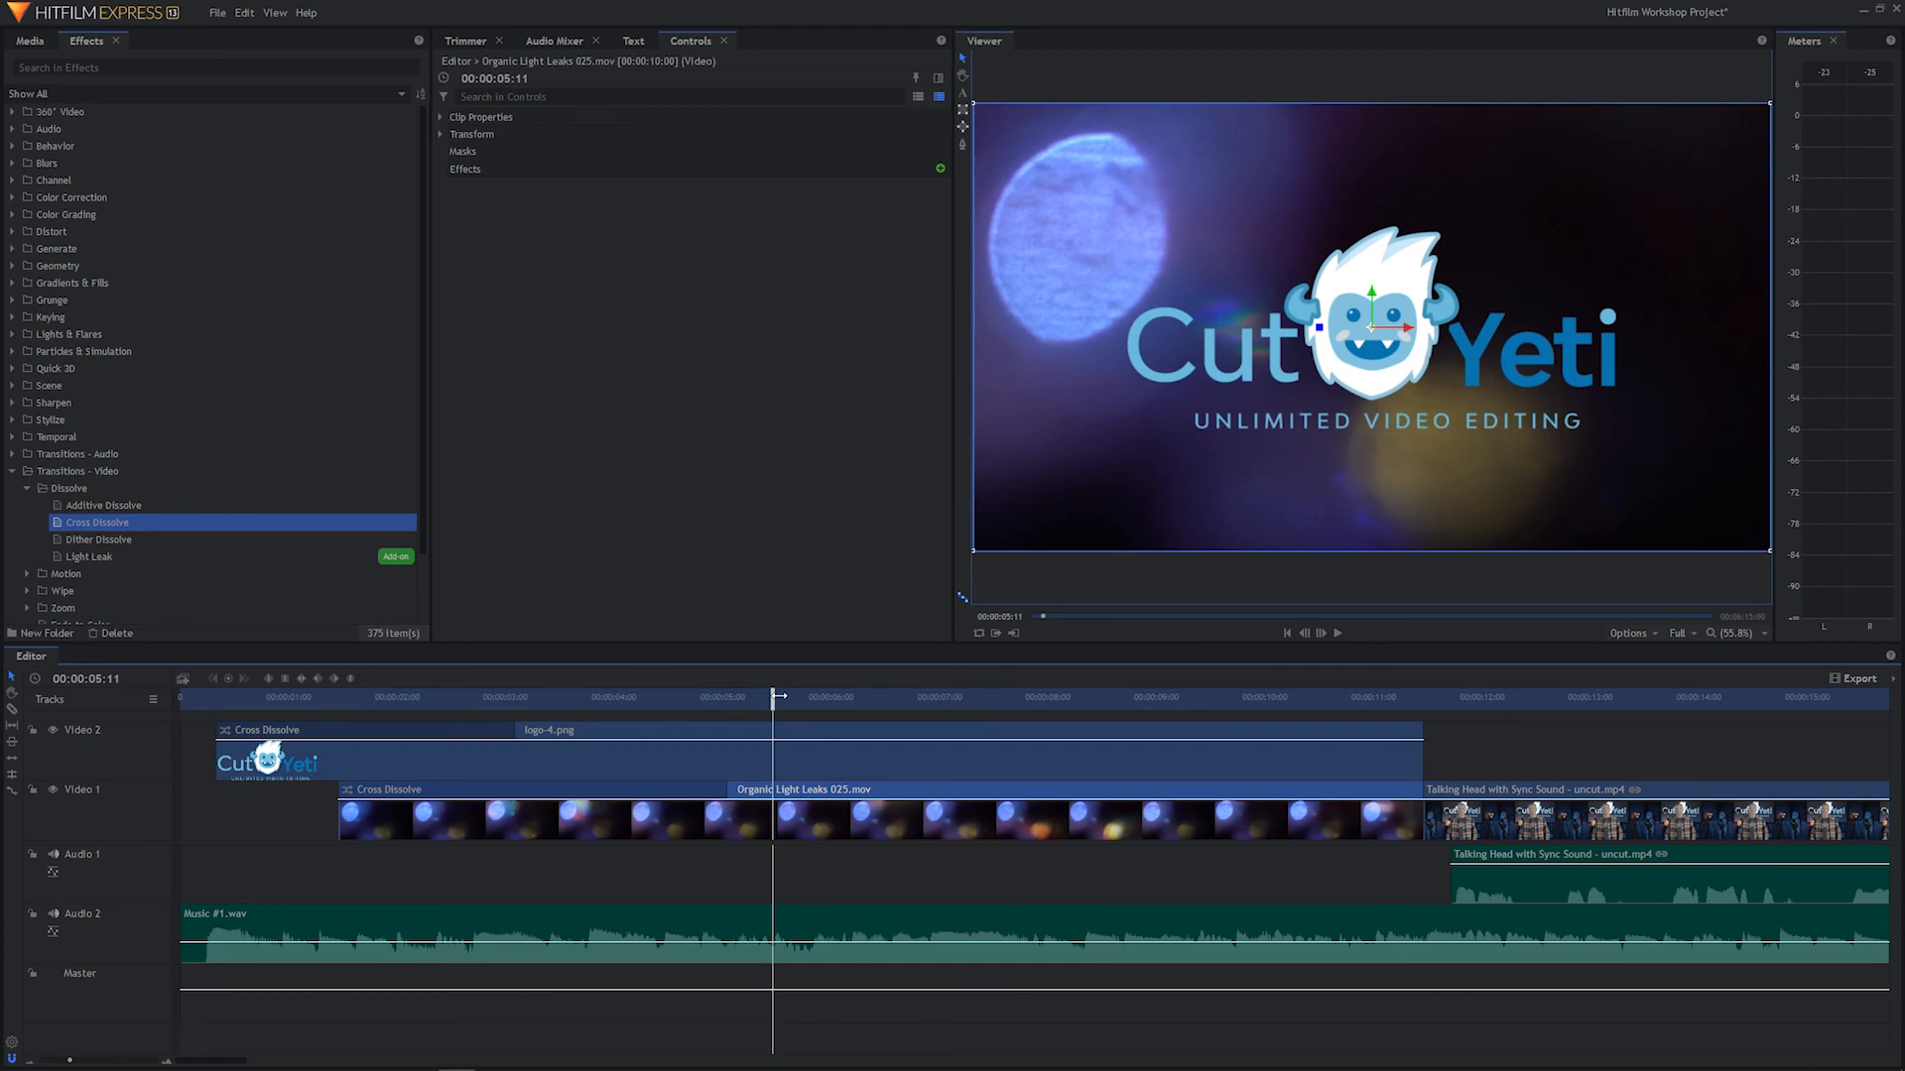
Slow the Organic Light Leaks 025.mov clip on Video 1 to 60% speed
right_click(811, 825)
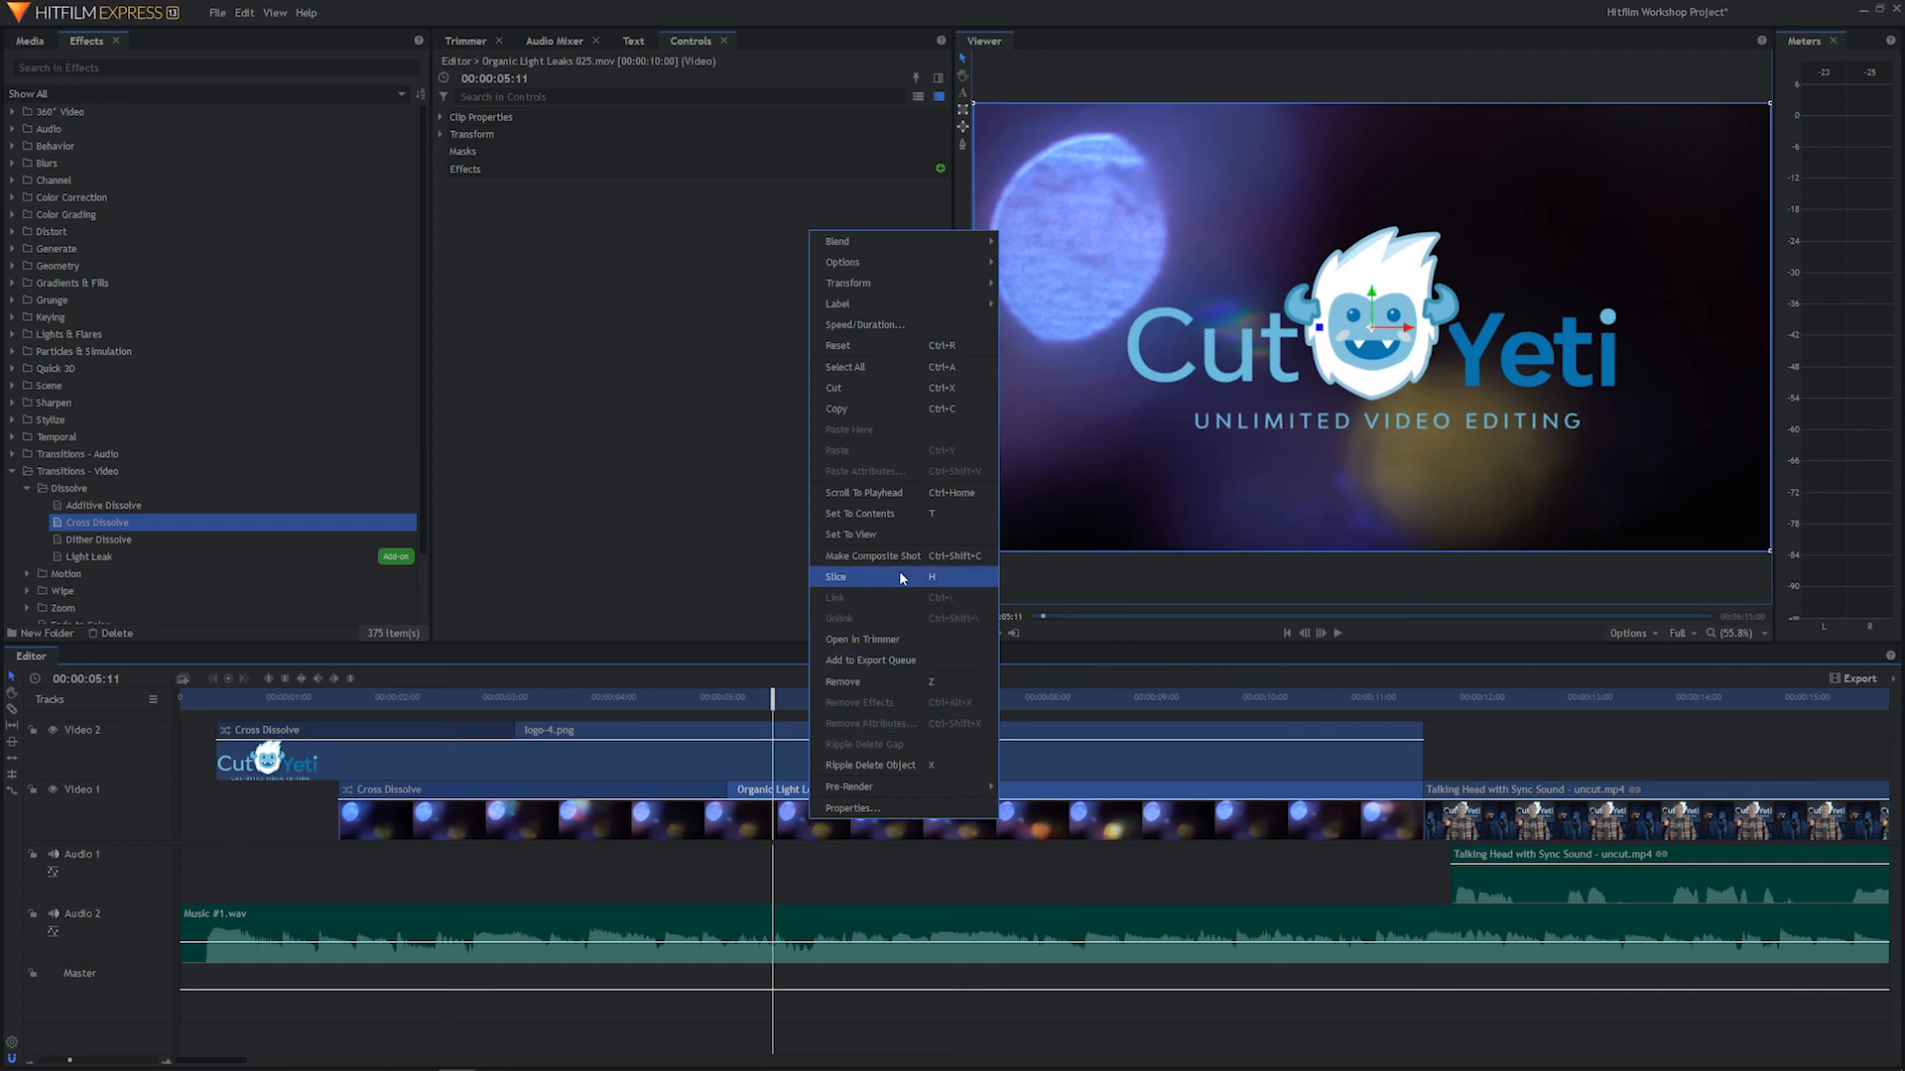
left_click(890, 325)
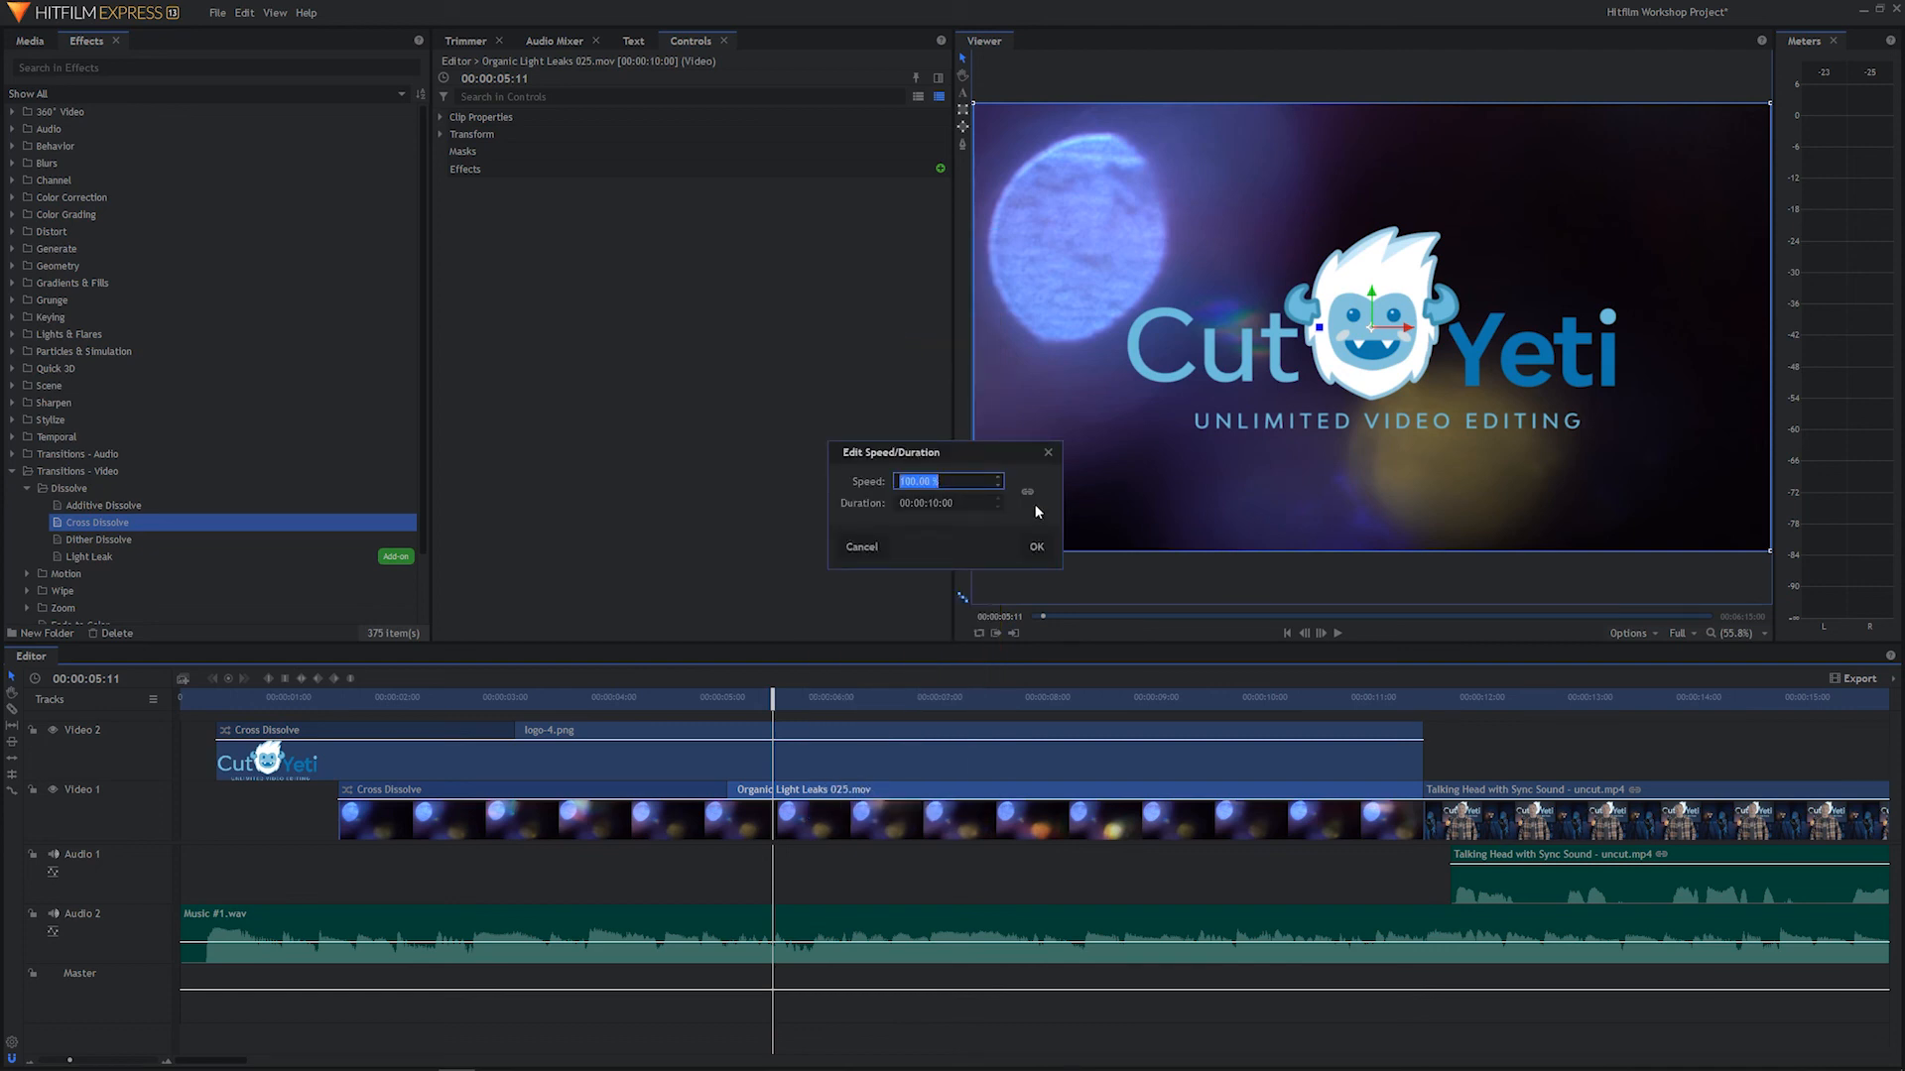
type("60")
left_click(1036, 546)
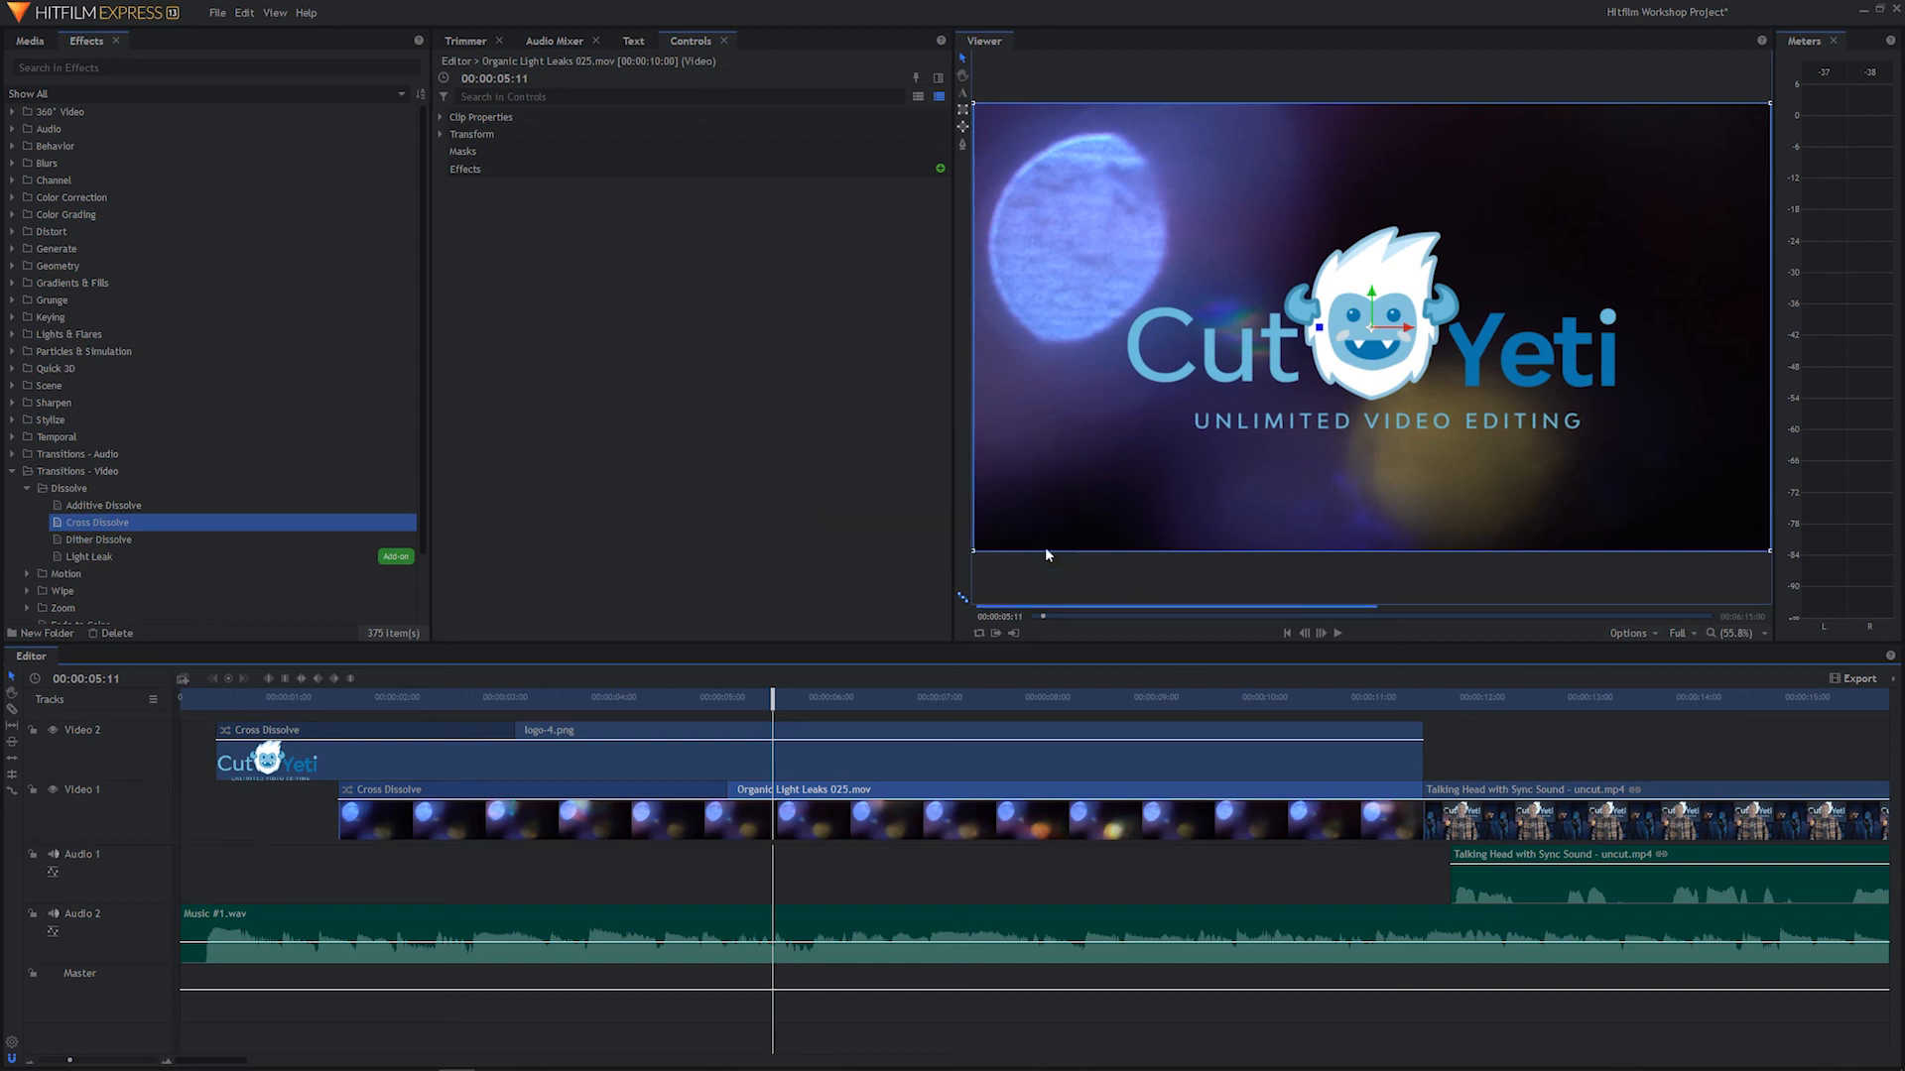
Play the opening from the timeline's start into the talking head clip to check the slowed light leaks background
left_click_drag(771, 702, 180, 702)
key("space")
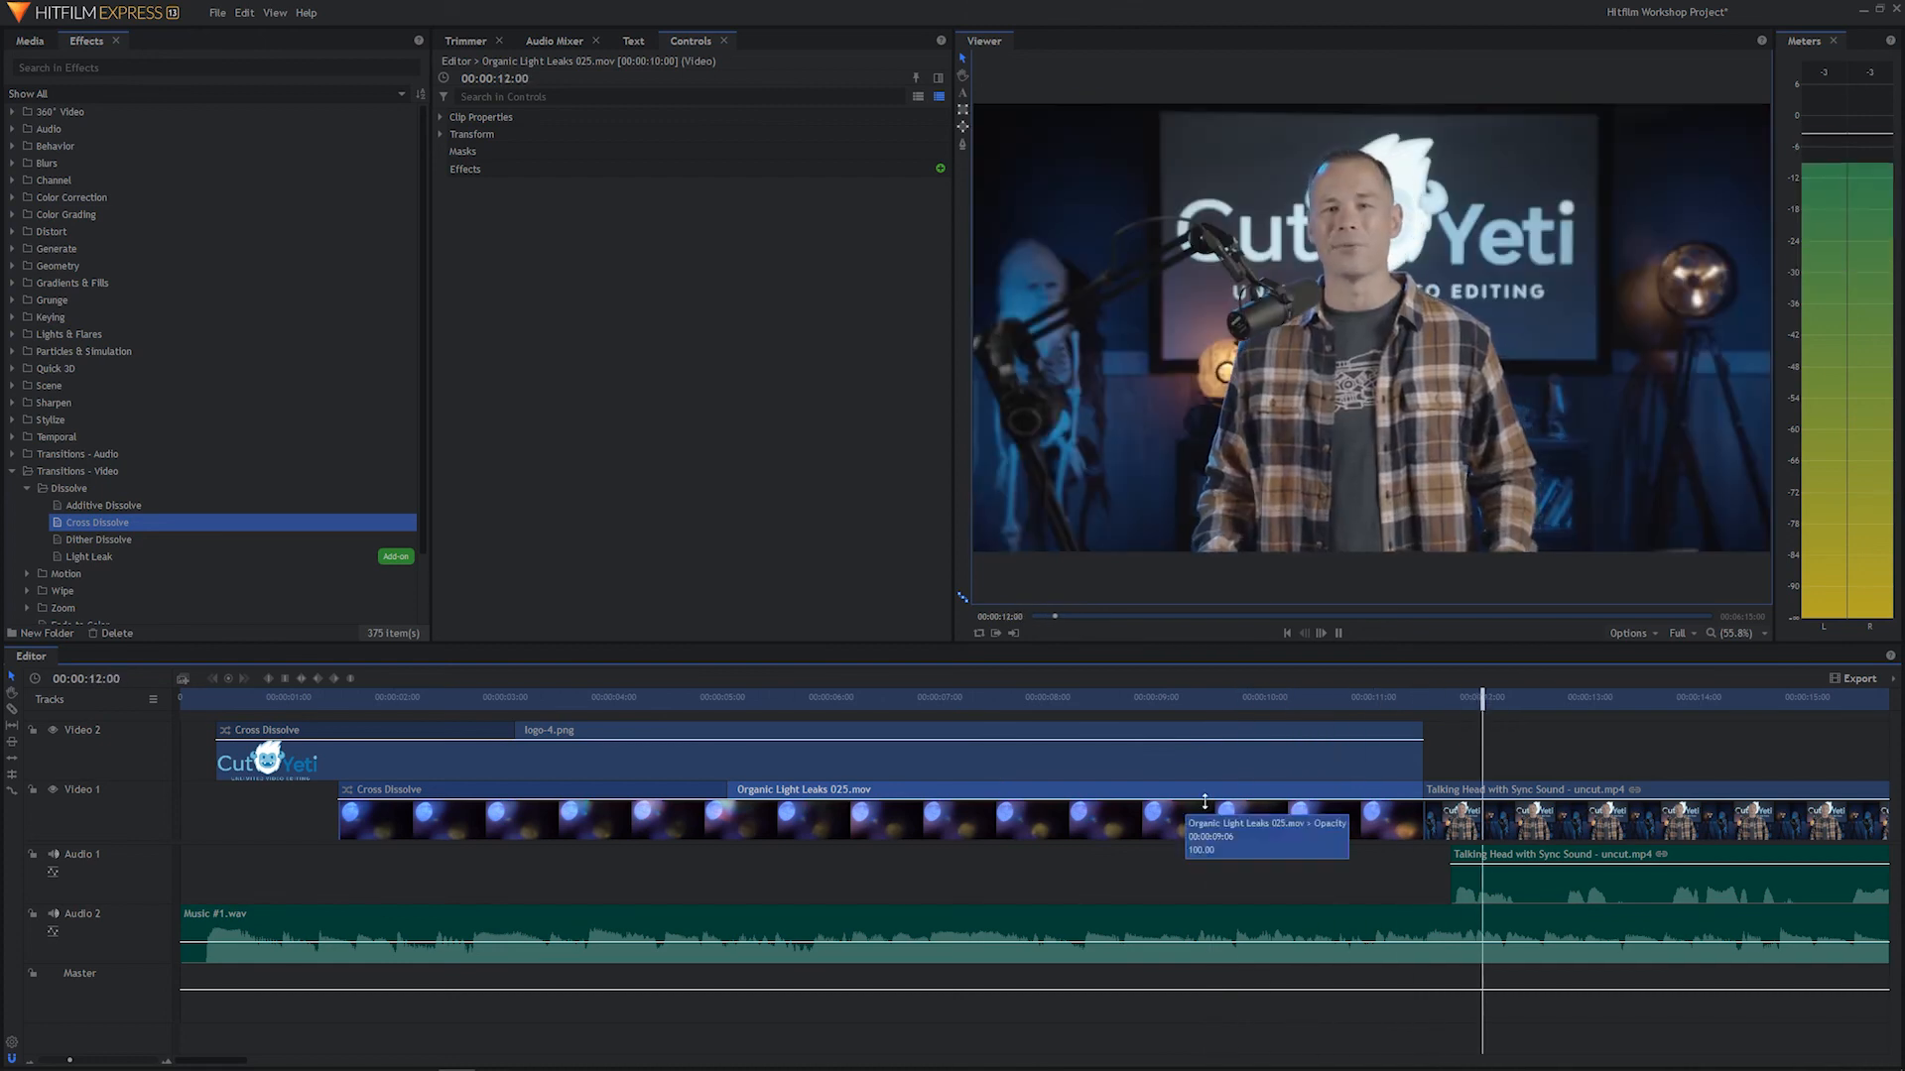
key("space")
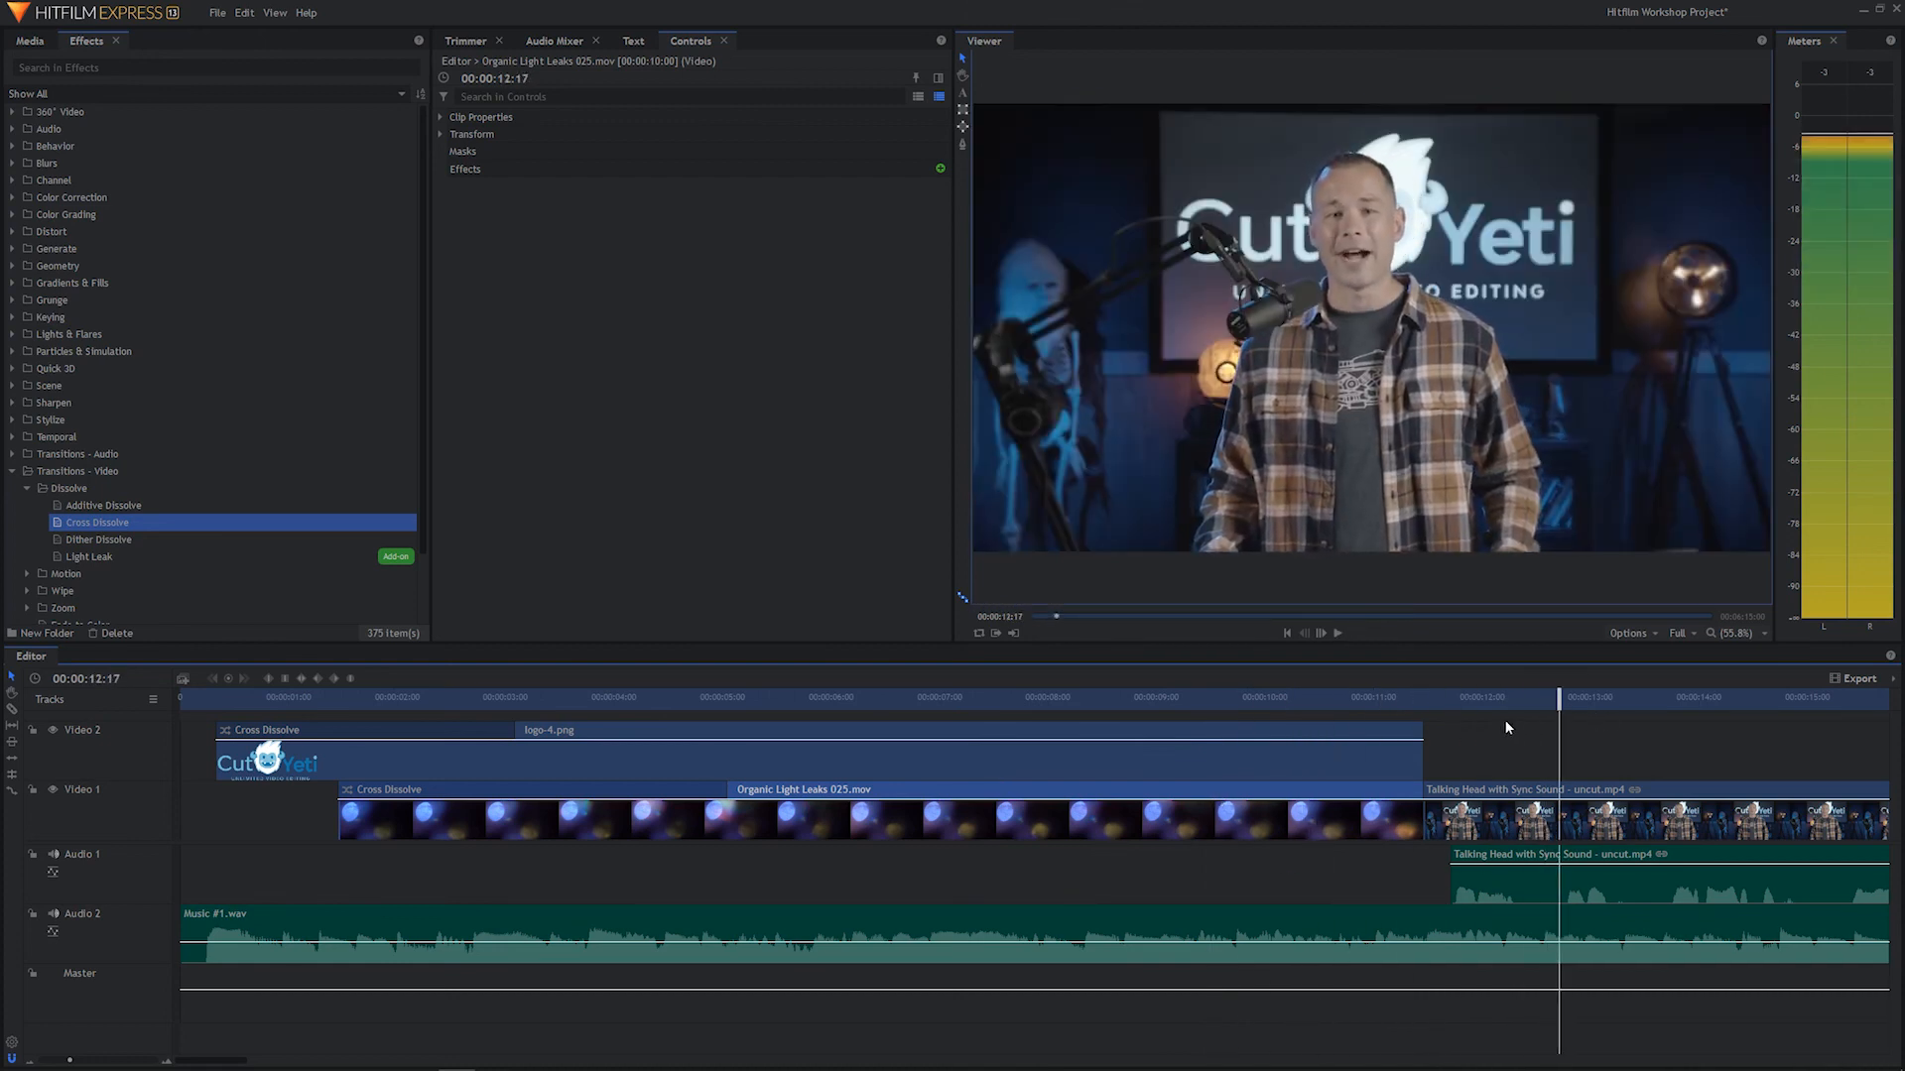
Review the whole edit in the timeline, playing the opening from the start and checking the talking head clip's beginning and end
left_click_drag(1504, 697, 180, 703)
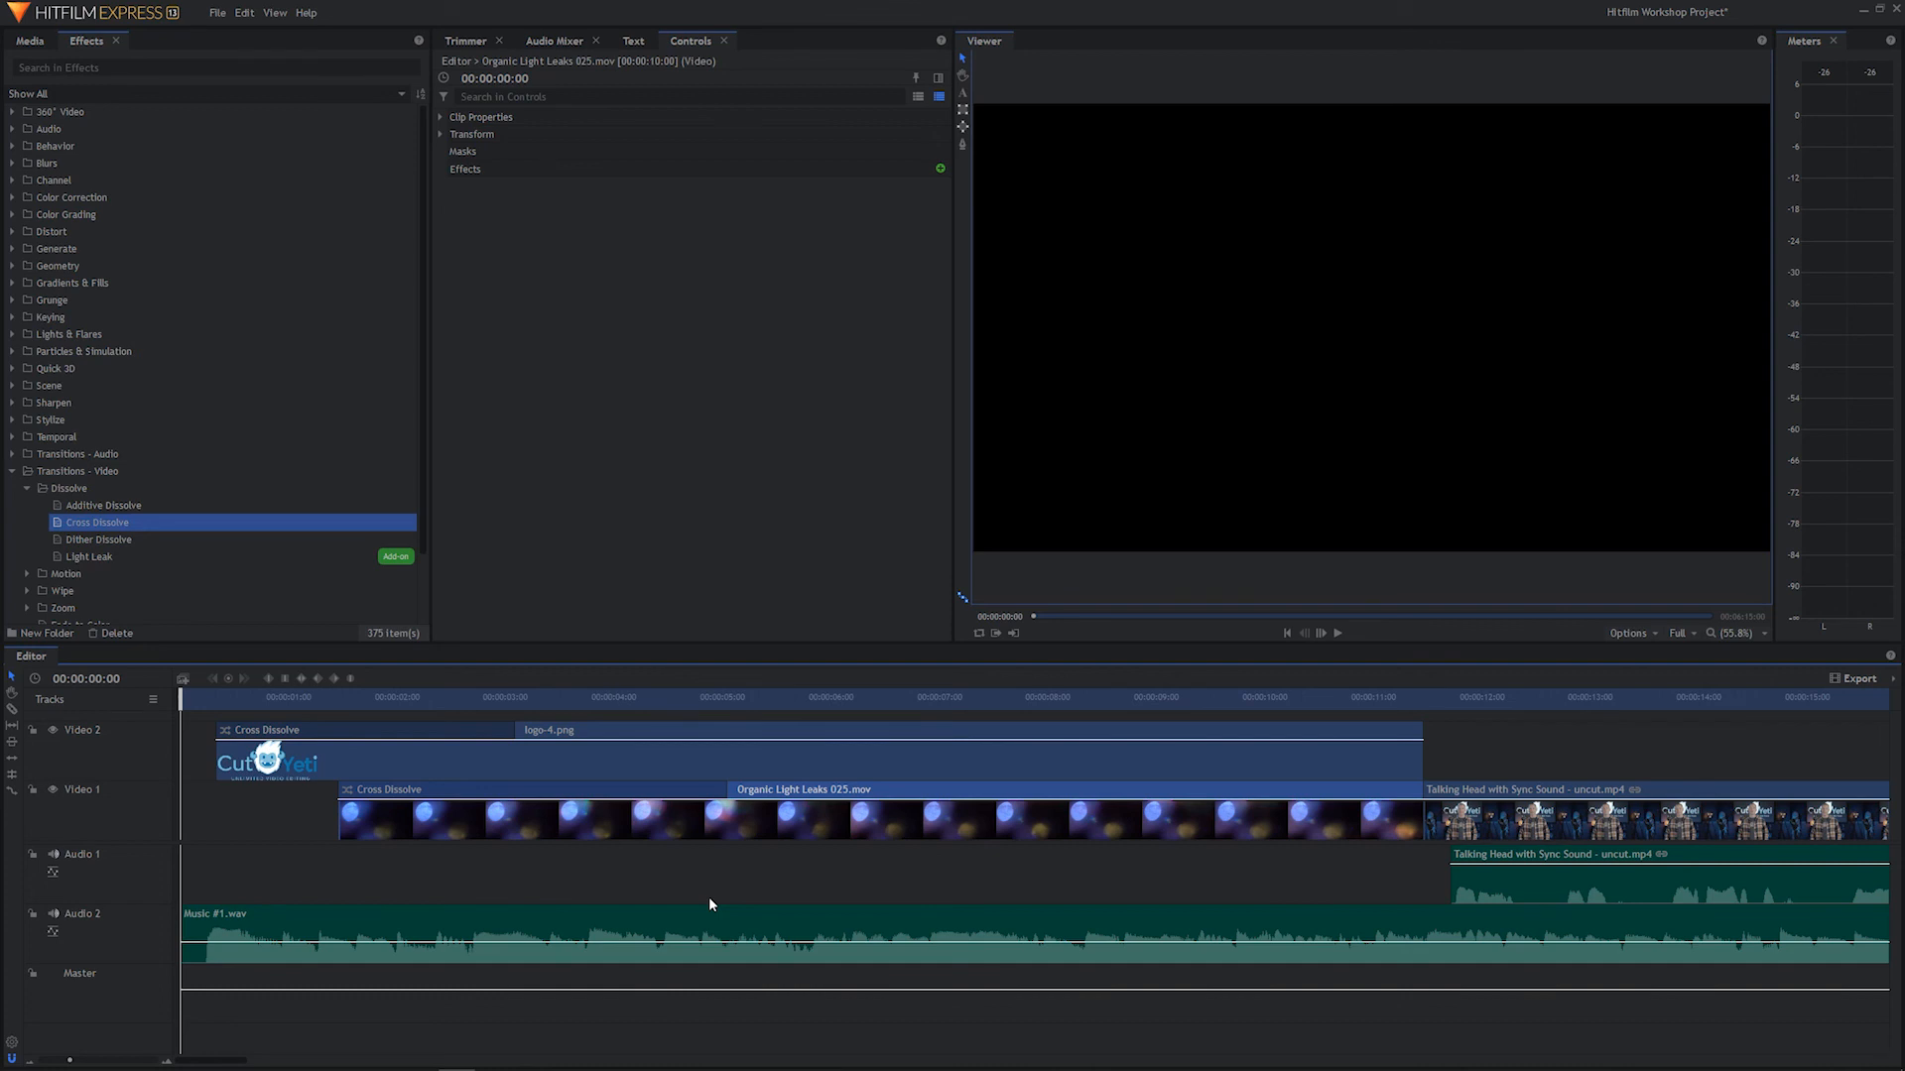
scroll(709, 897, "down", 5)
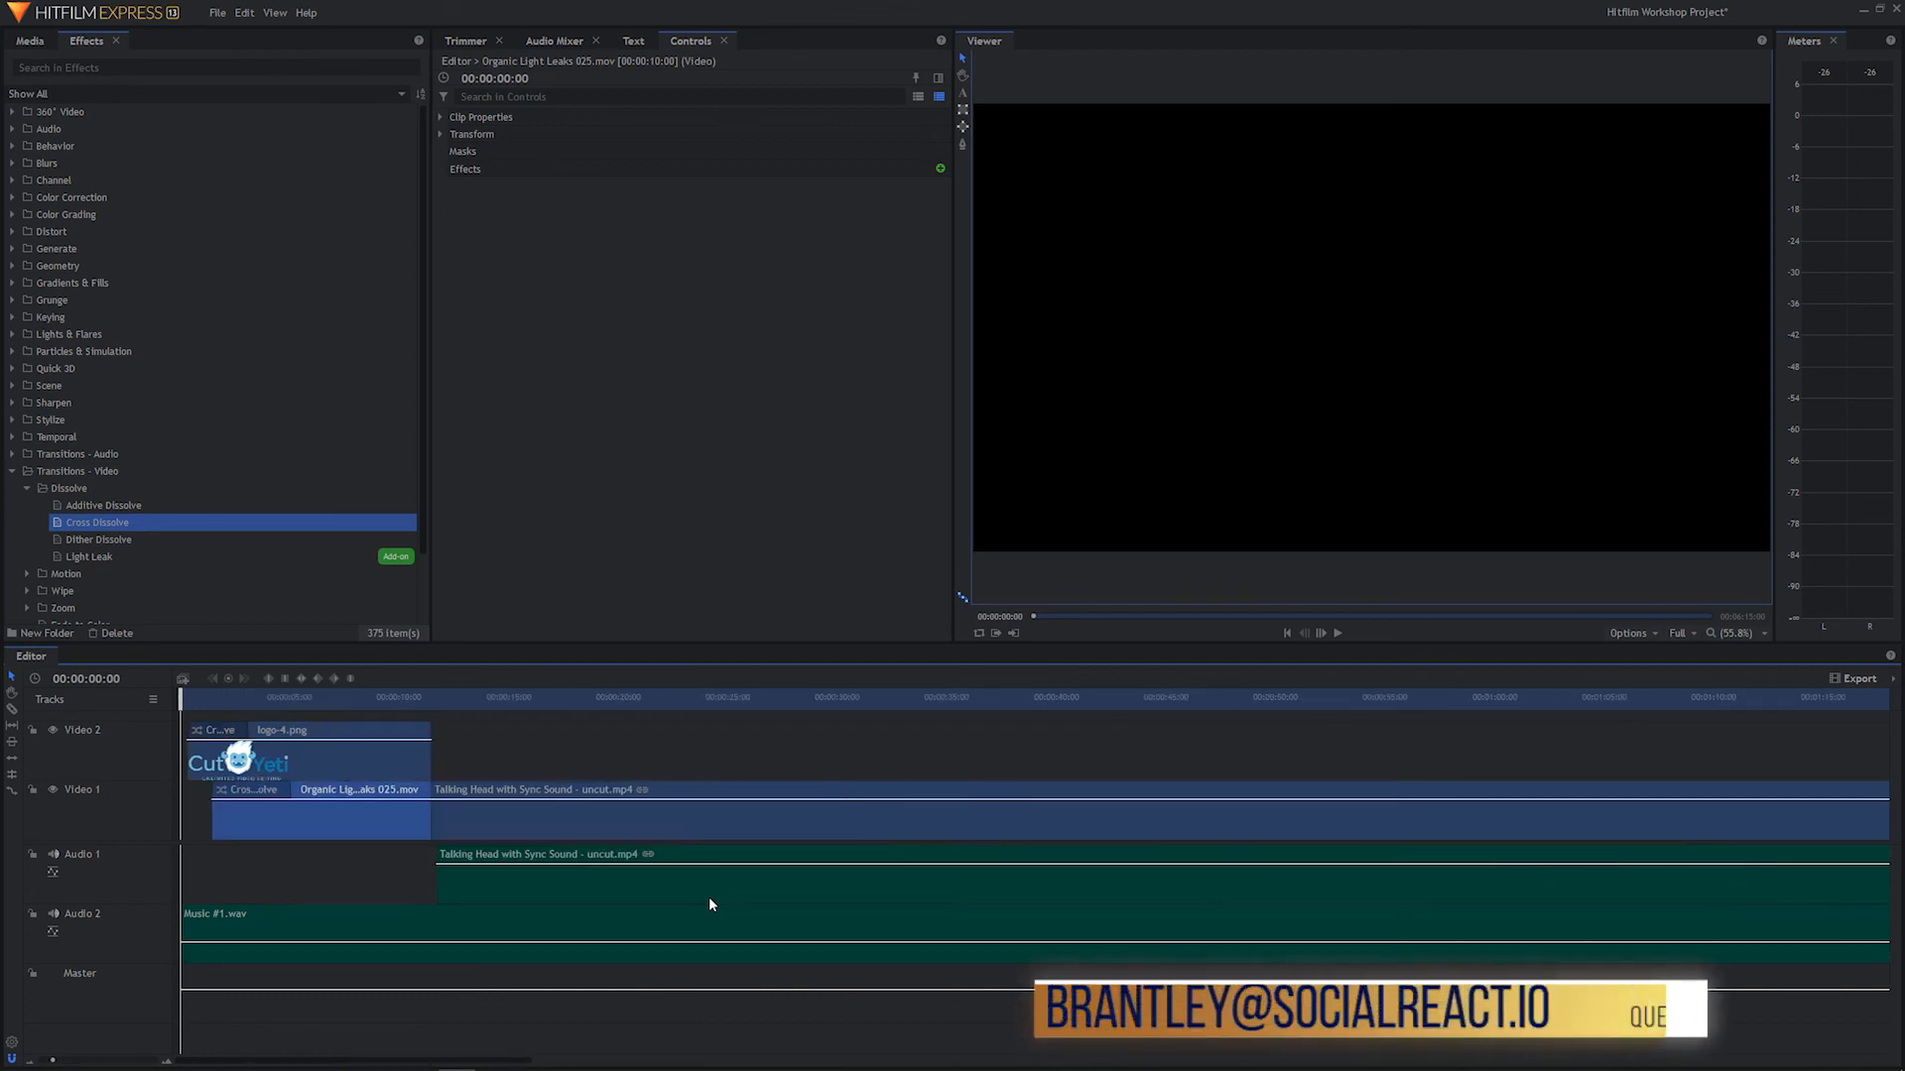
scroll(708, 897, "down", 3)
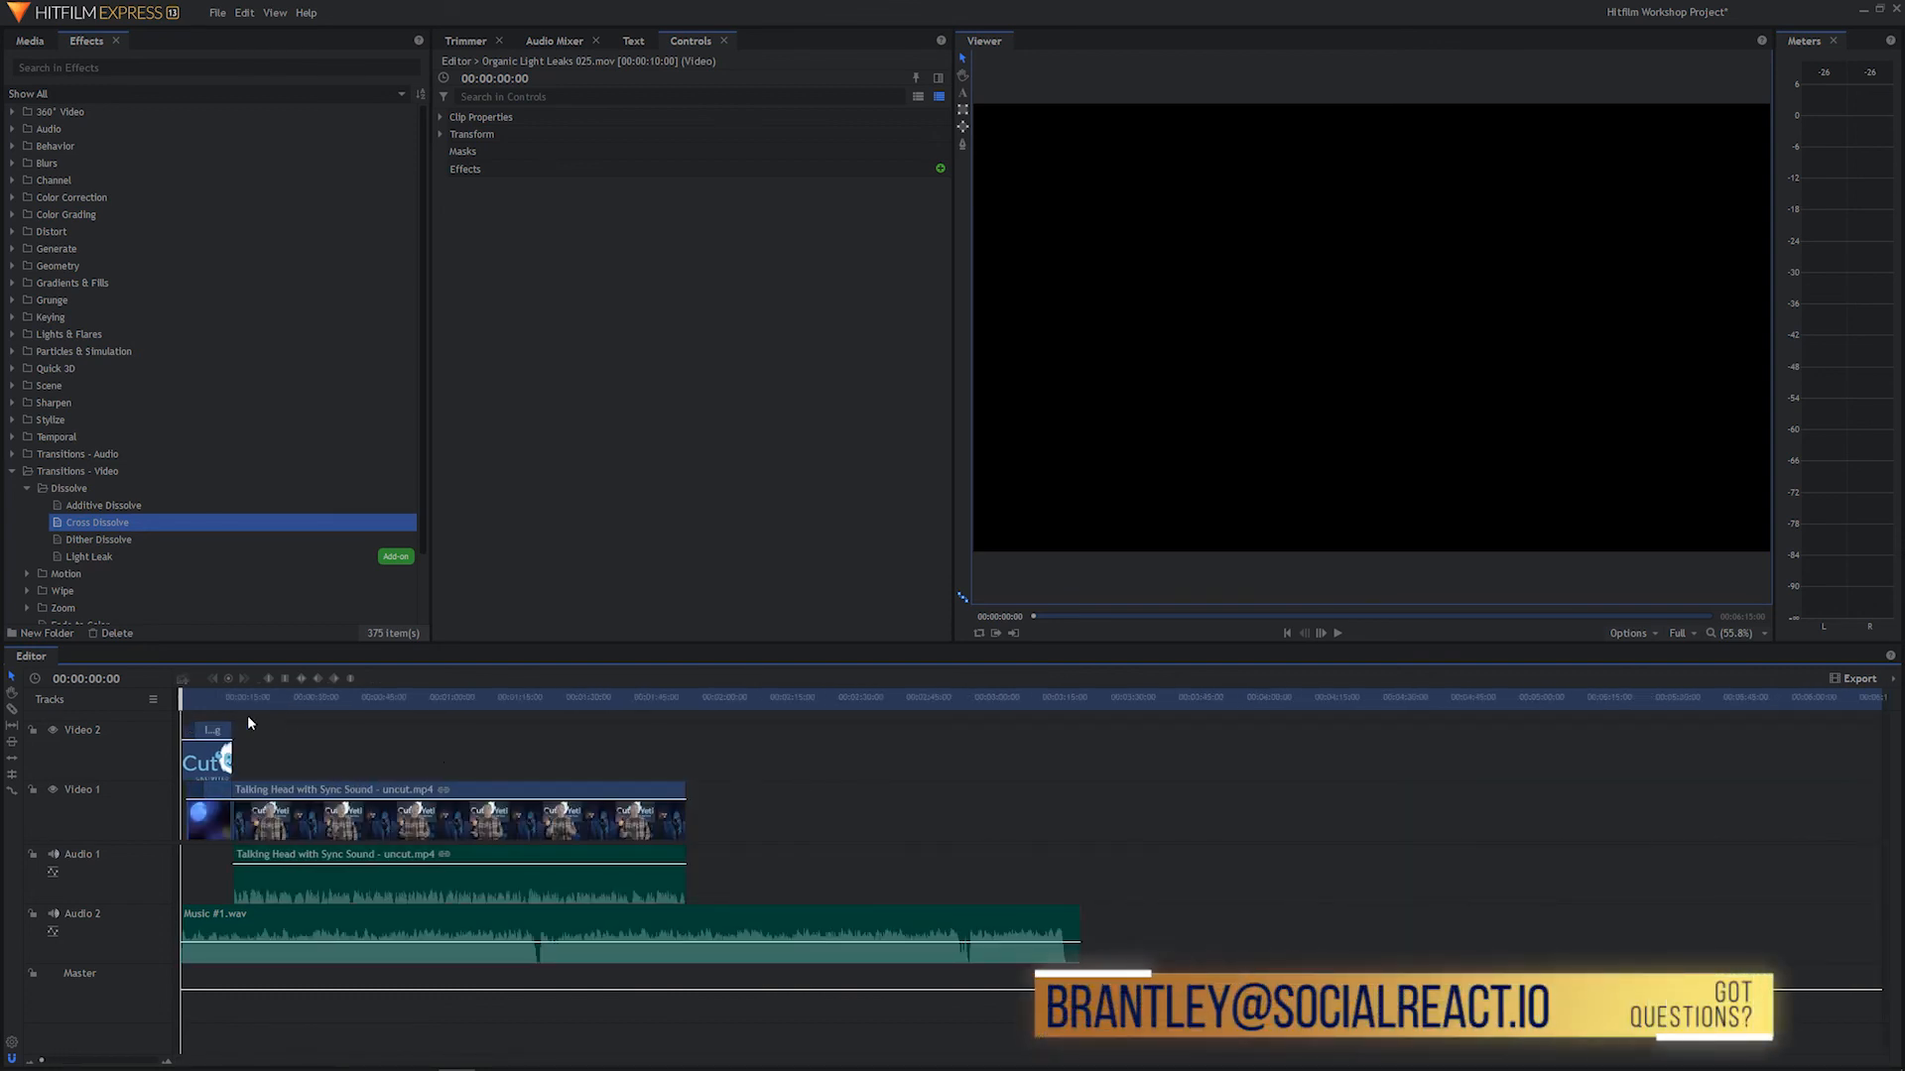
key("space")
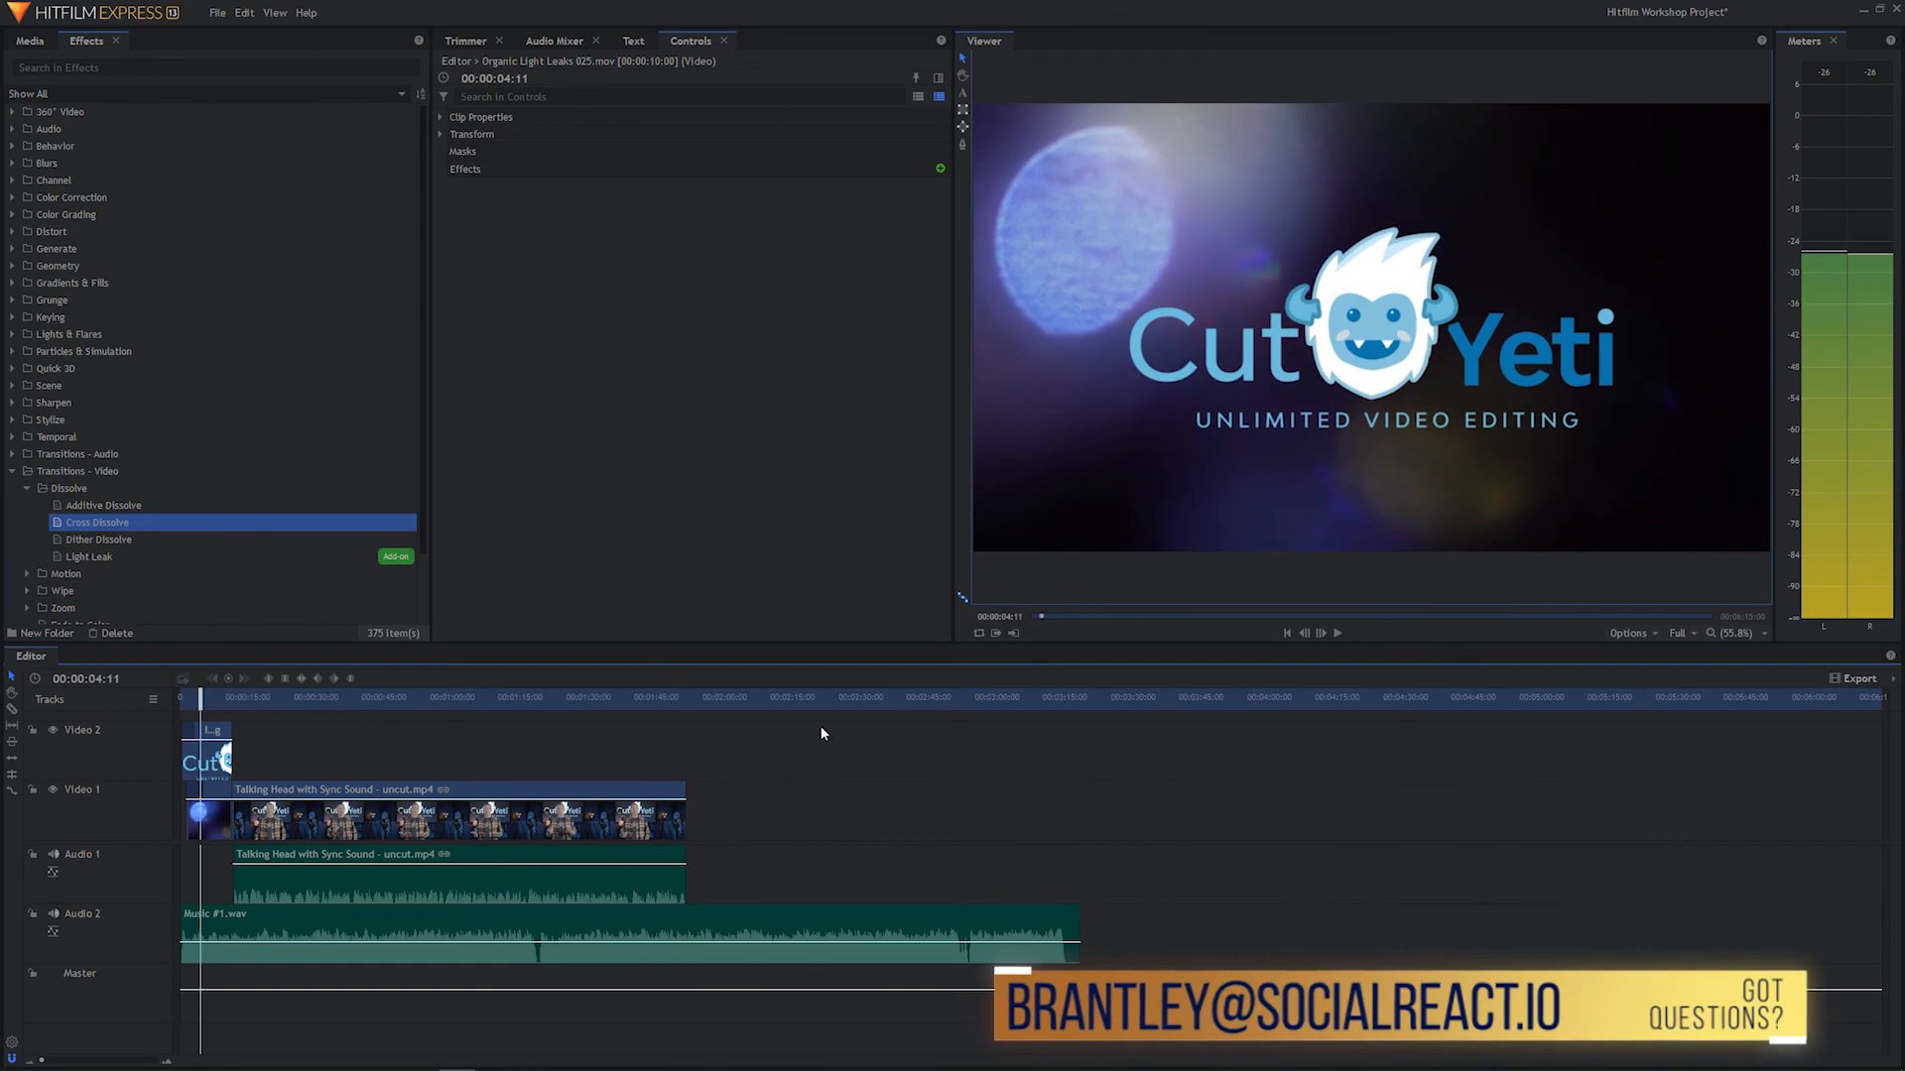
left_click(232, 699)
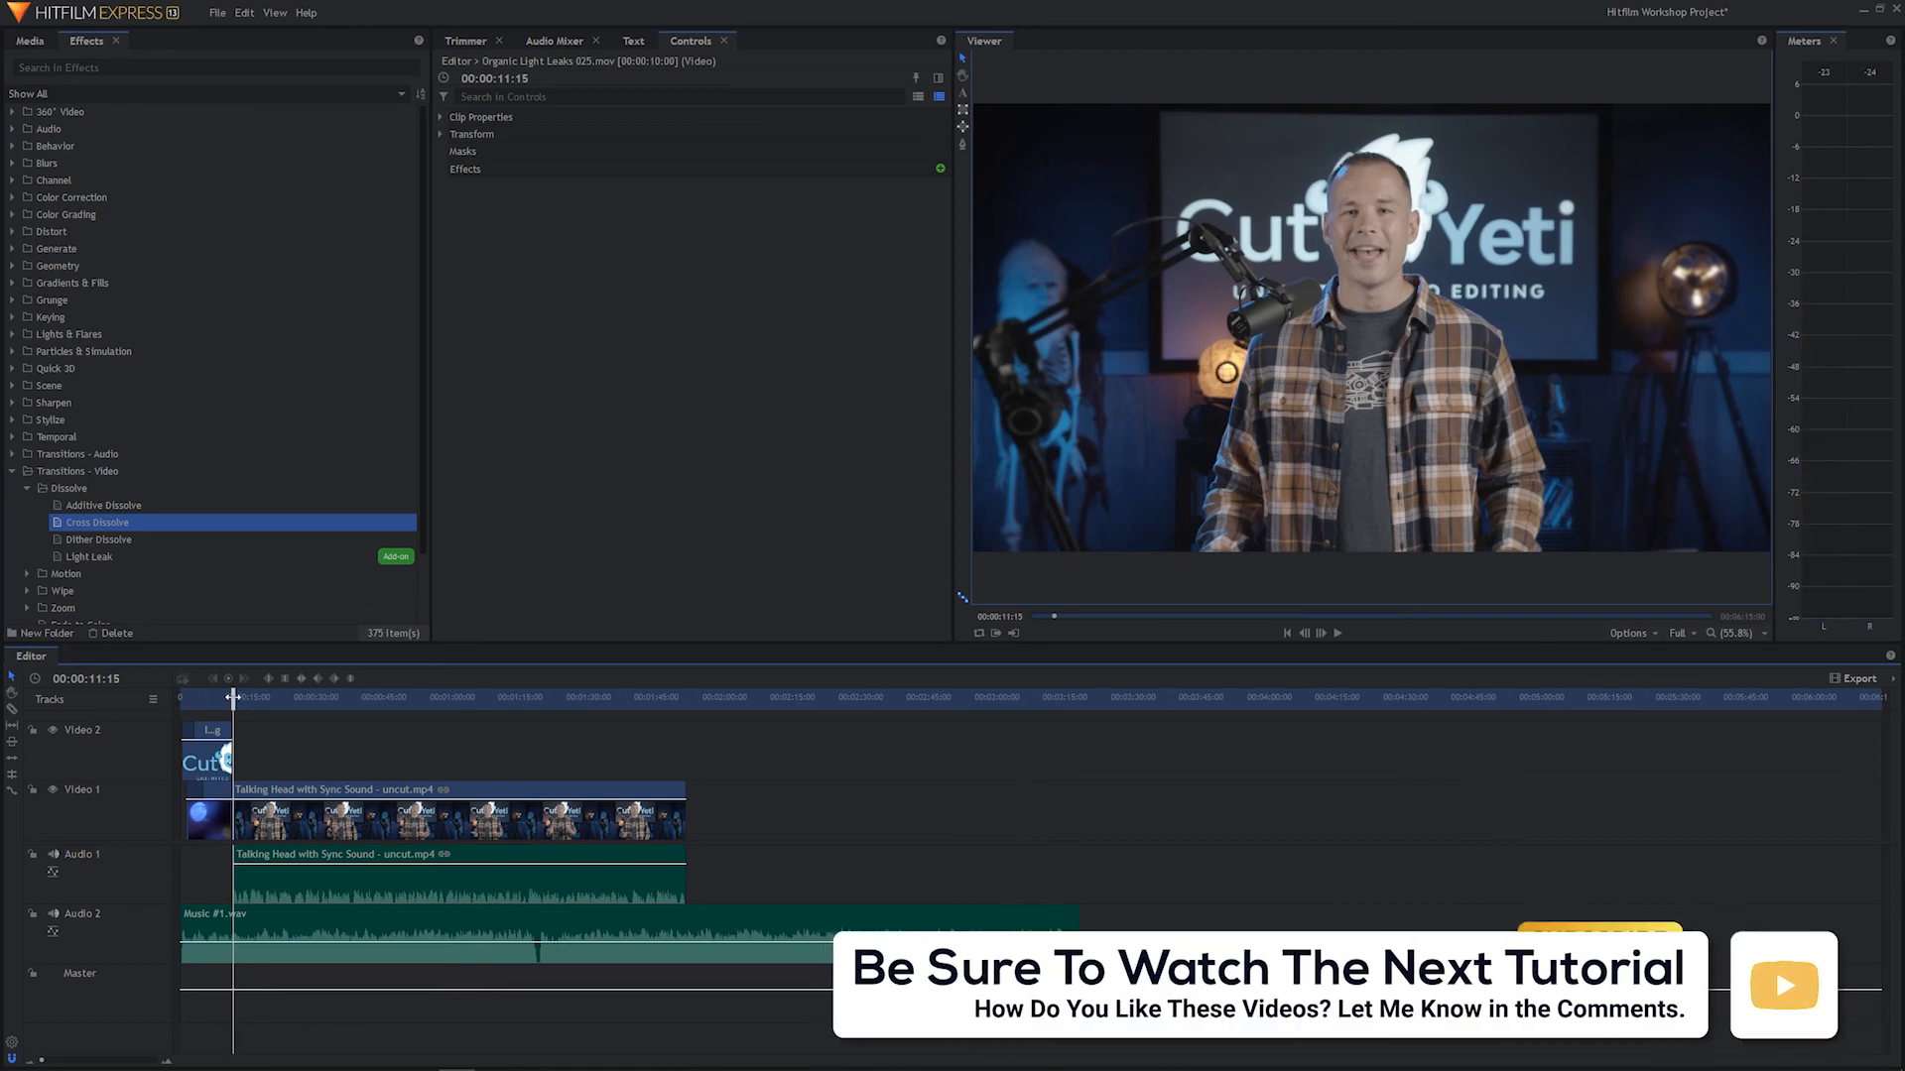
left_click(684, 700)
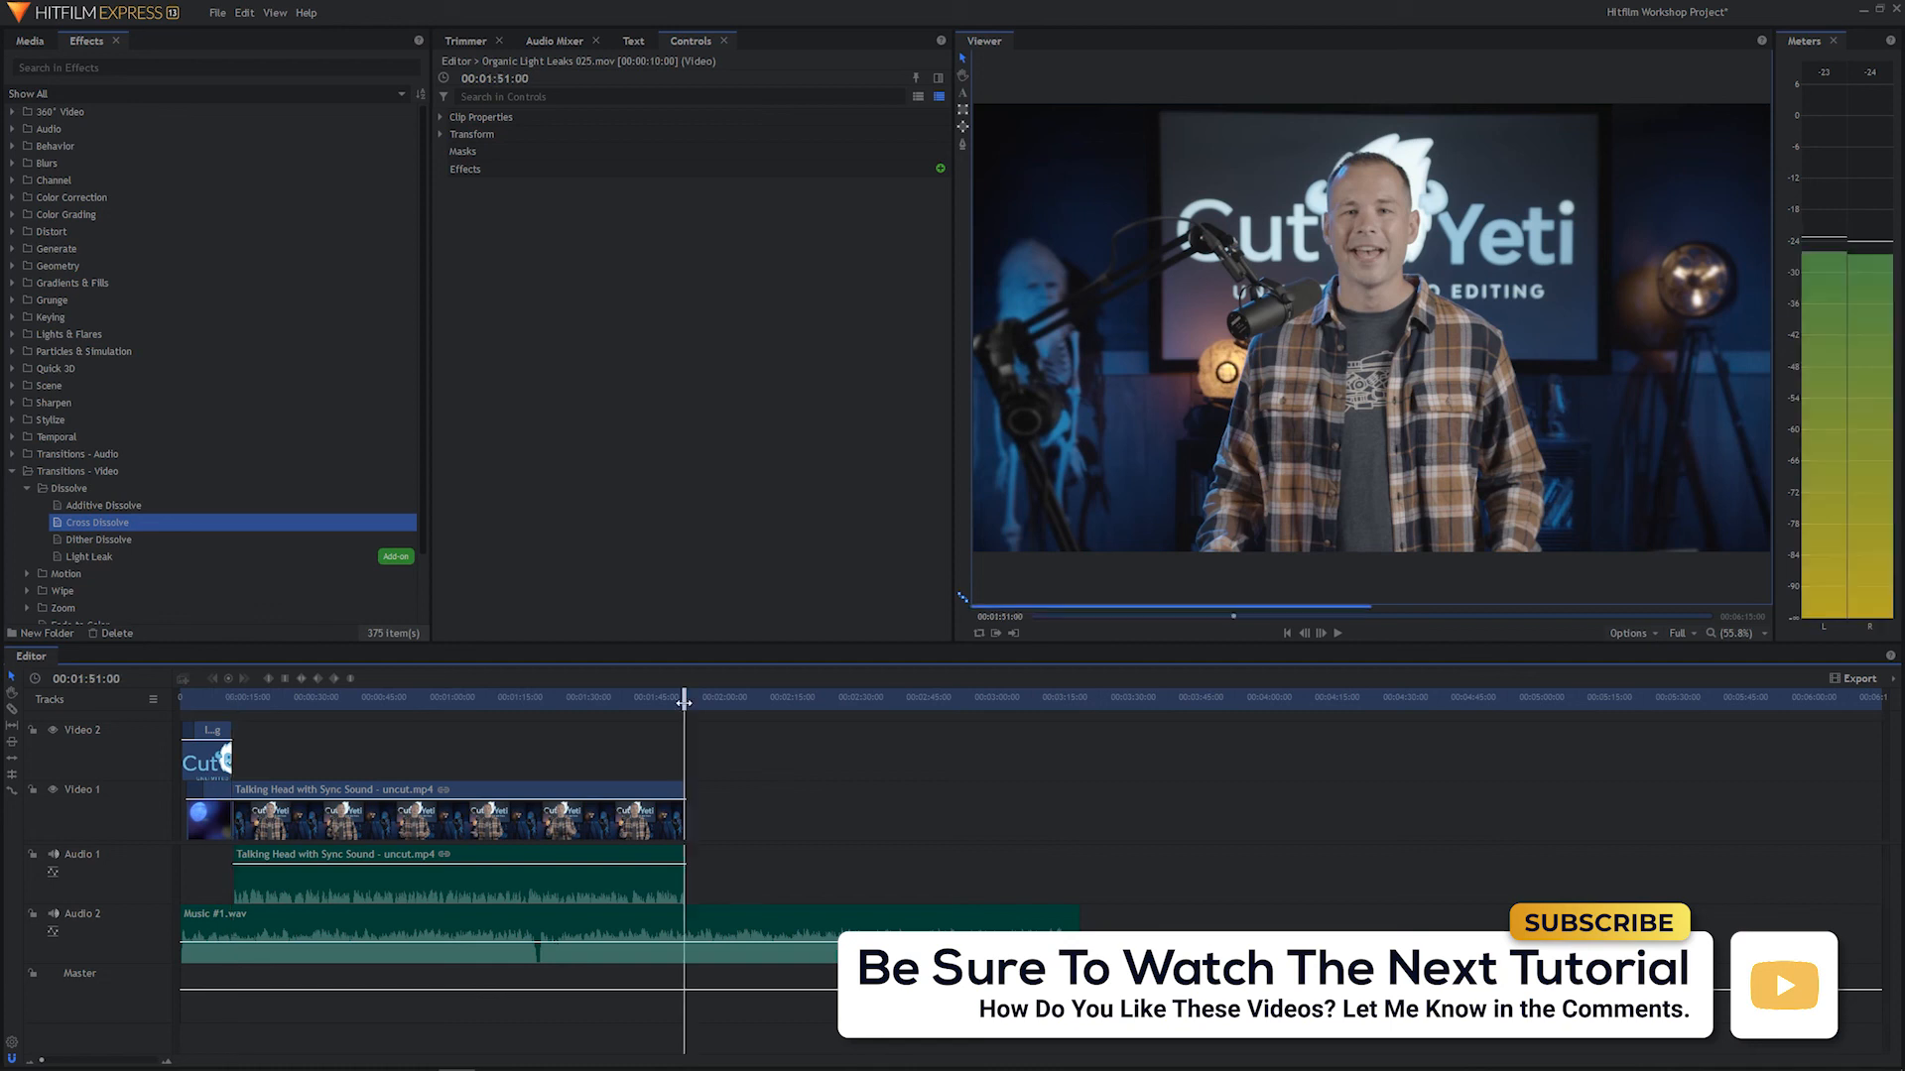